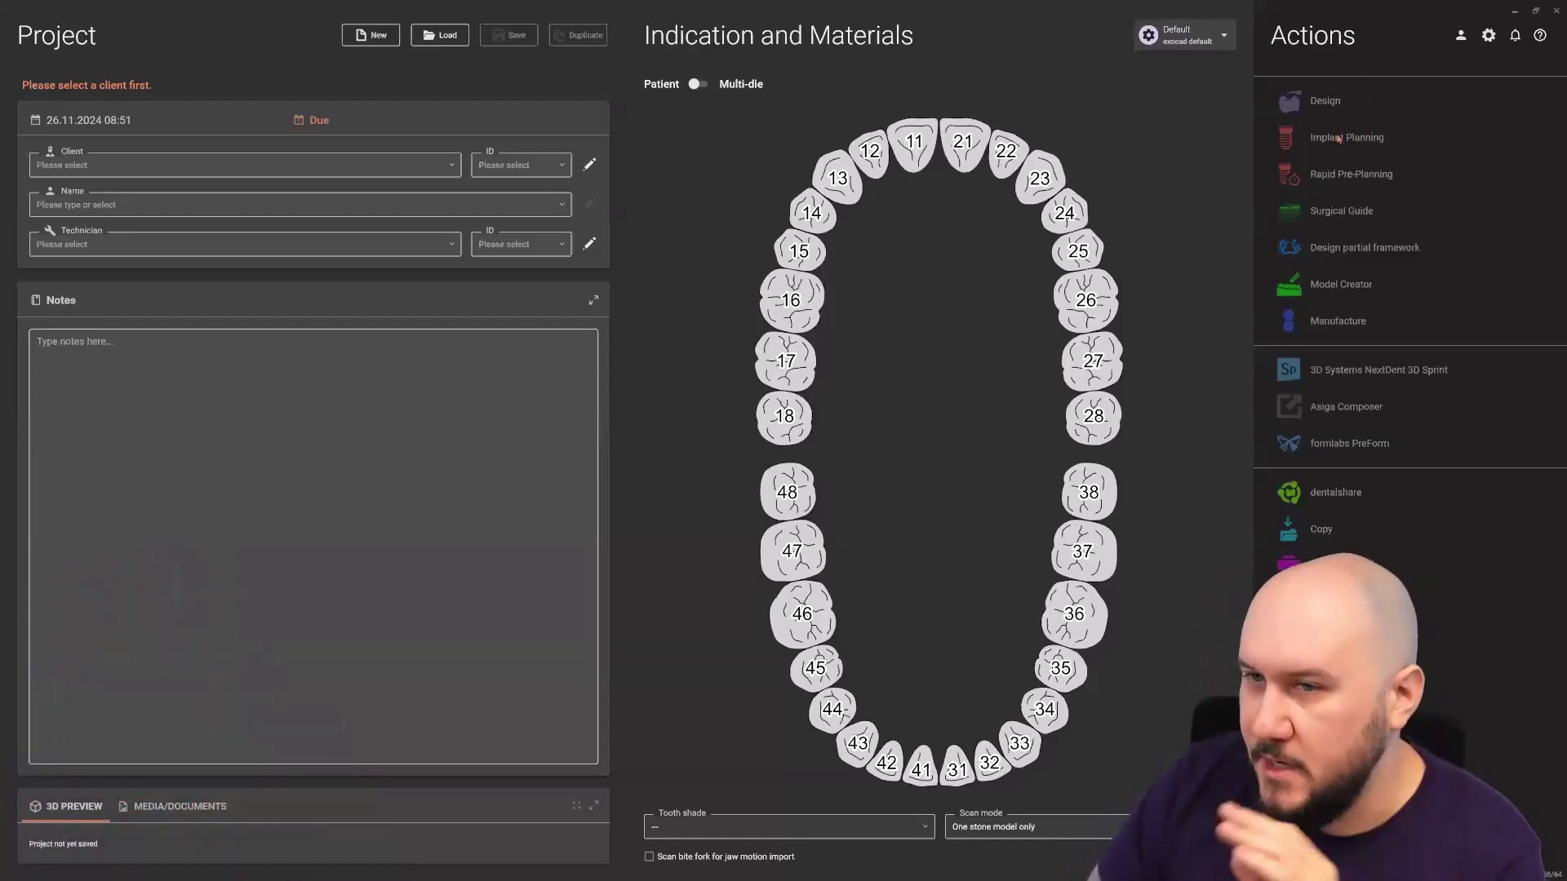
# Load the "5. Model Creator, Die Model" project and review the indication and material settings of tooth 12.
pyautogui.click(449, 40)
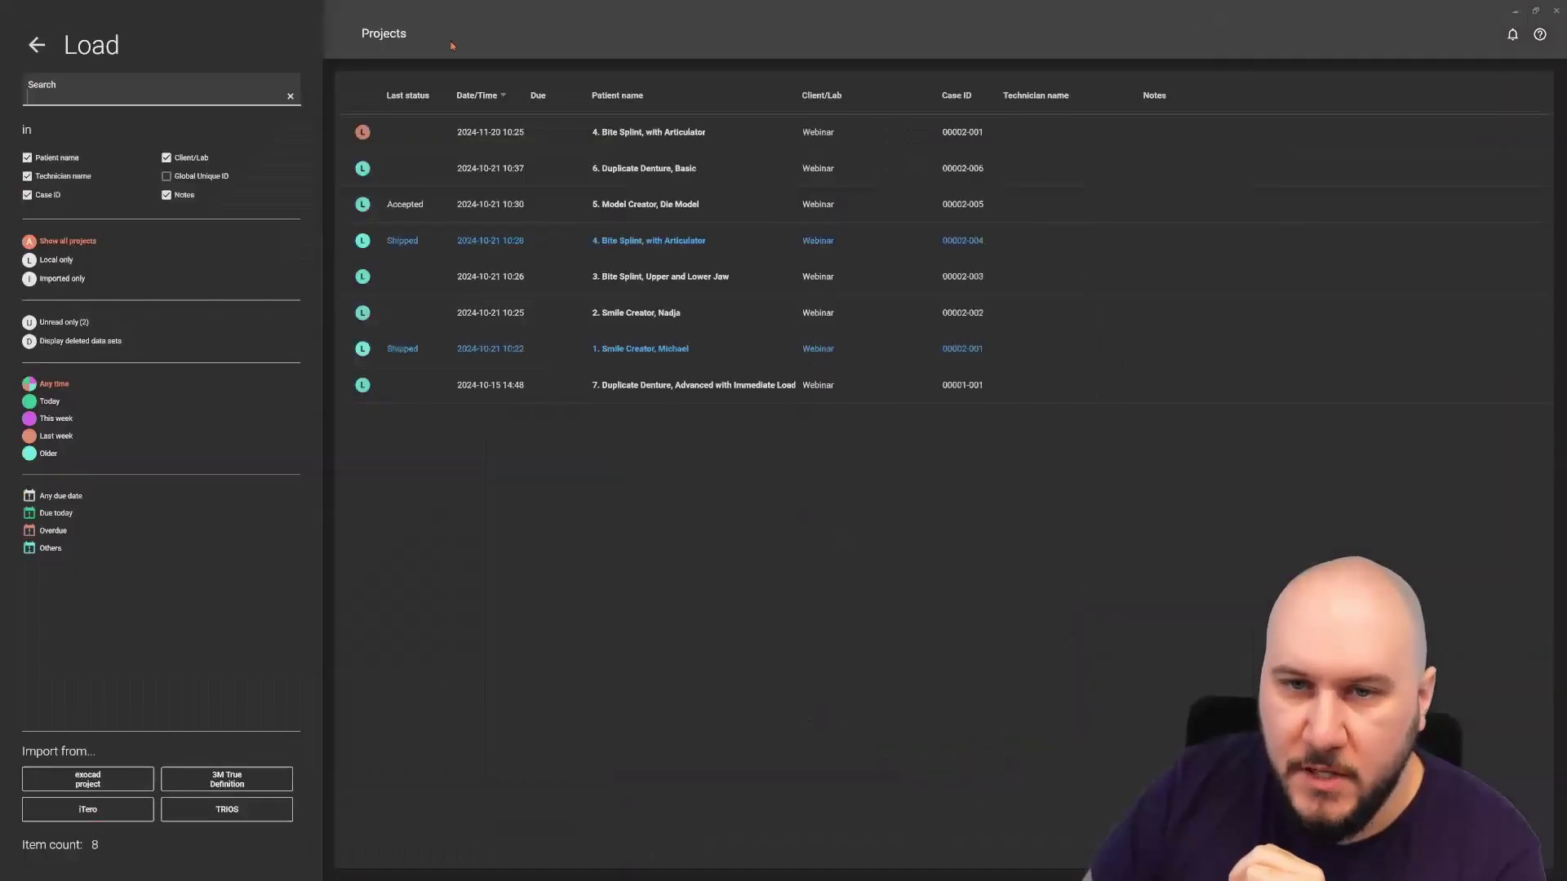
pyautogui.doubleClick(678, 217)
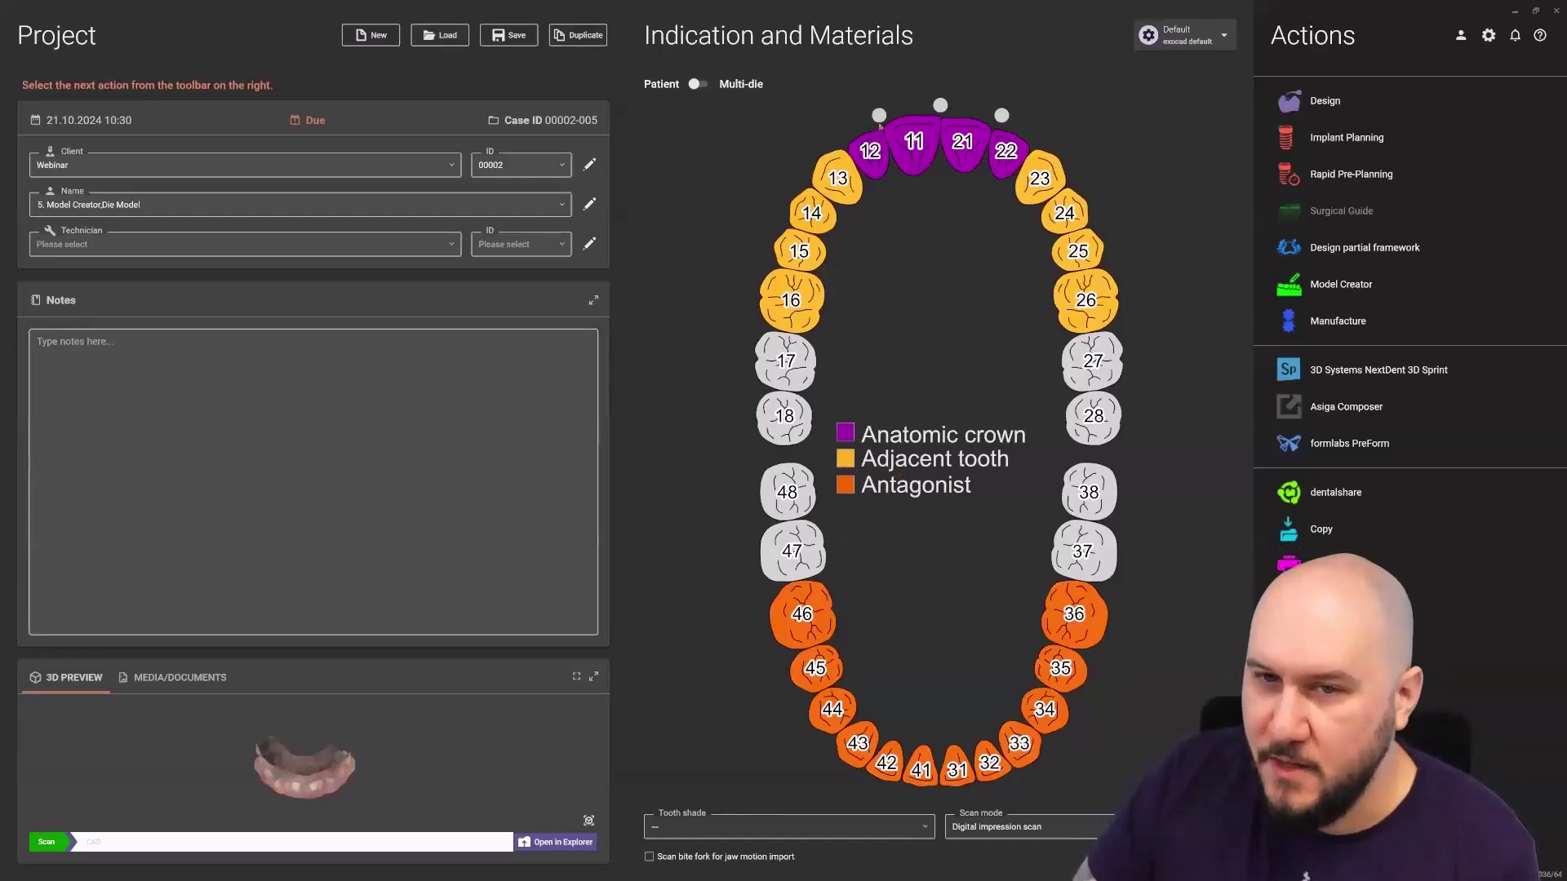
pyautogui.click(881, 169)
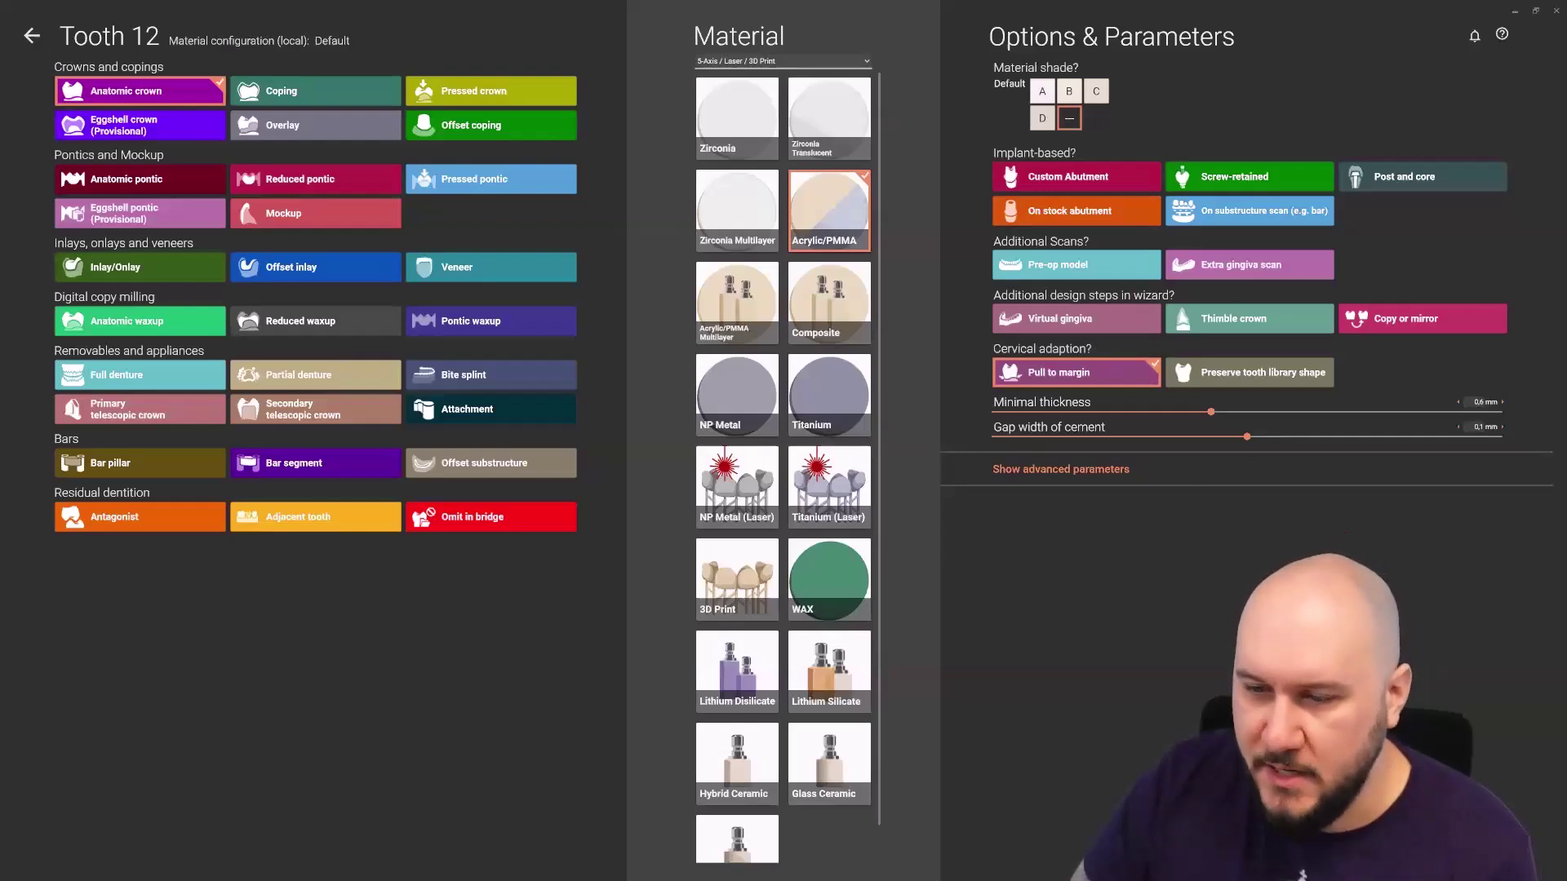
pyautogui.press('Escape')
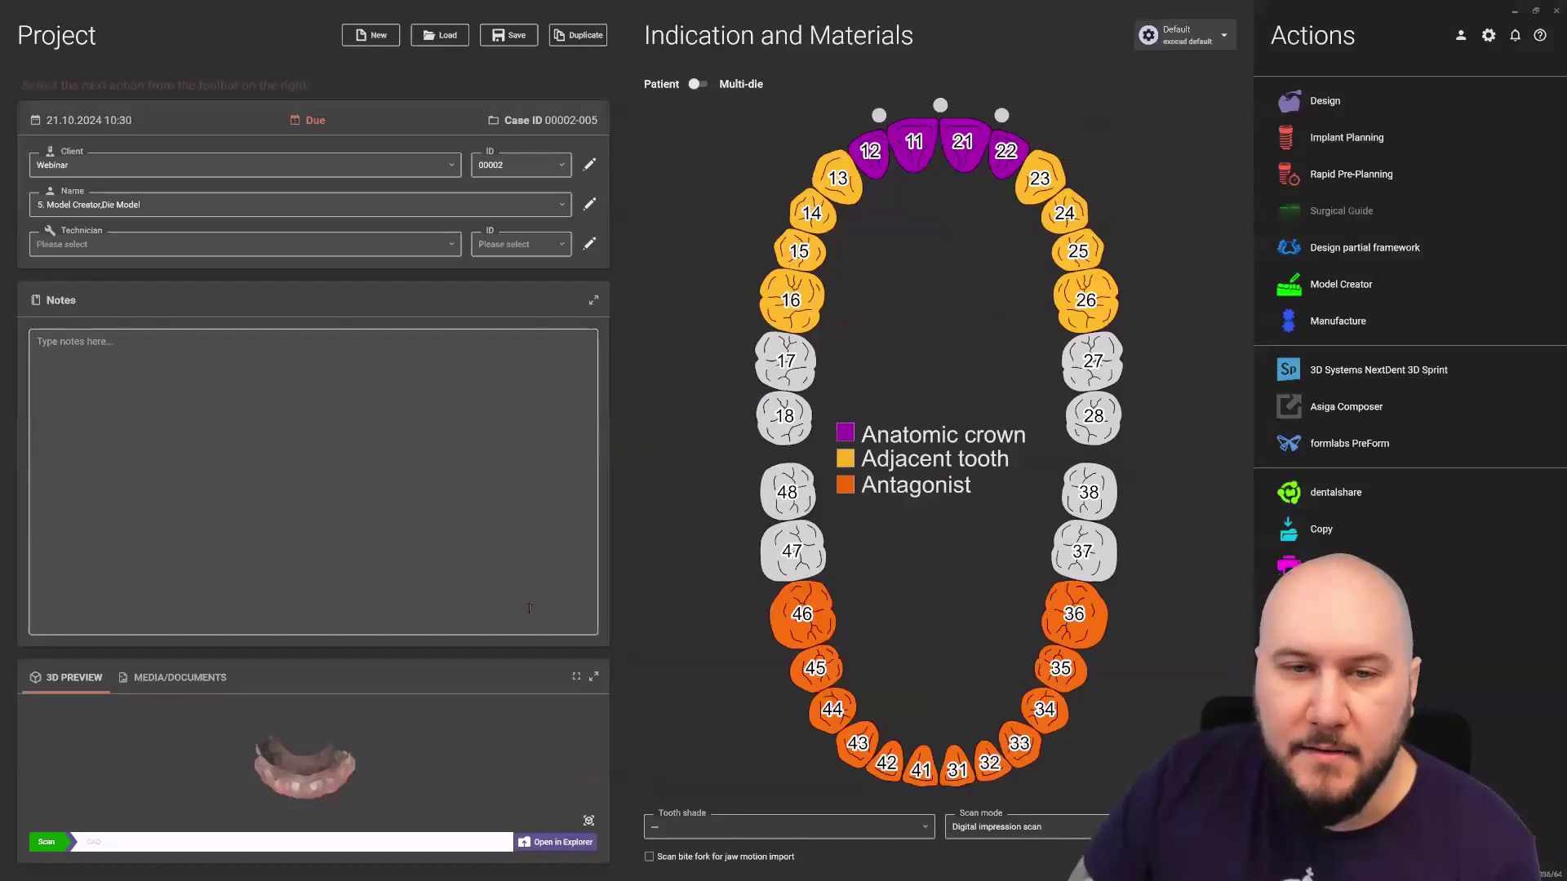
# Examine the prepared upper teeth in the enlarged 3D preview with the lower jaw temporarily hidden.
pyautogui.click(593, 677)
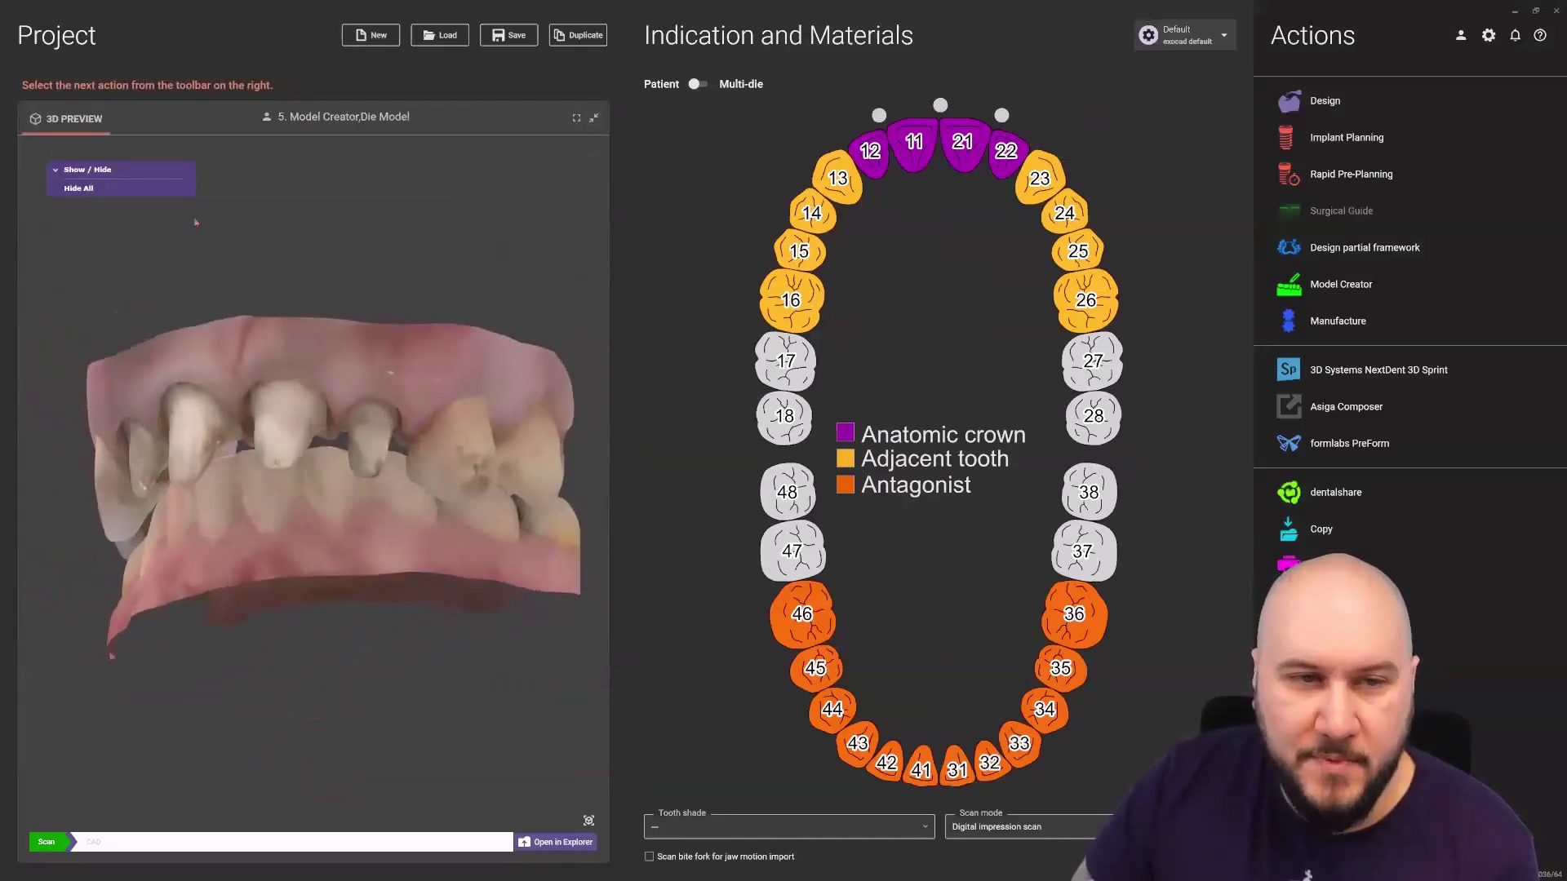
pyautogui.click(86, 170)
pyautogui.click(168, 226)
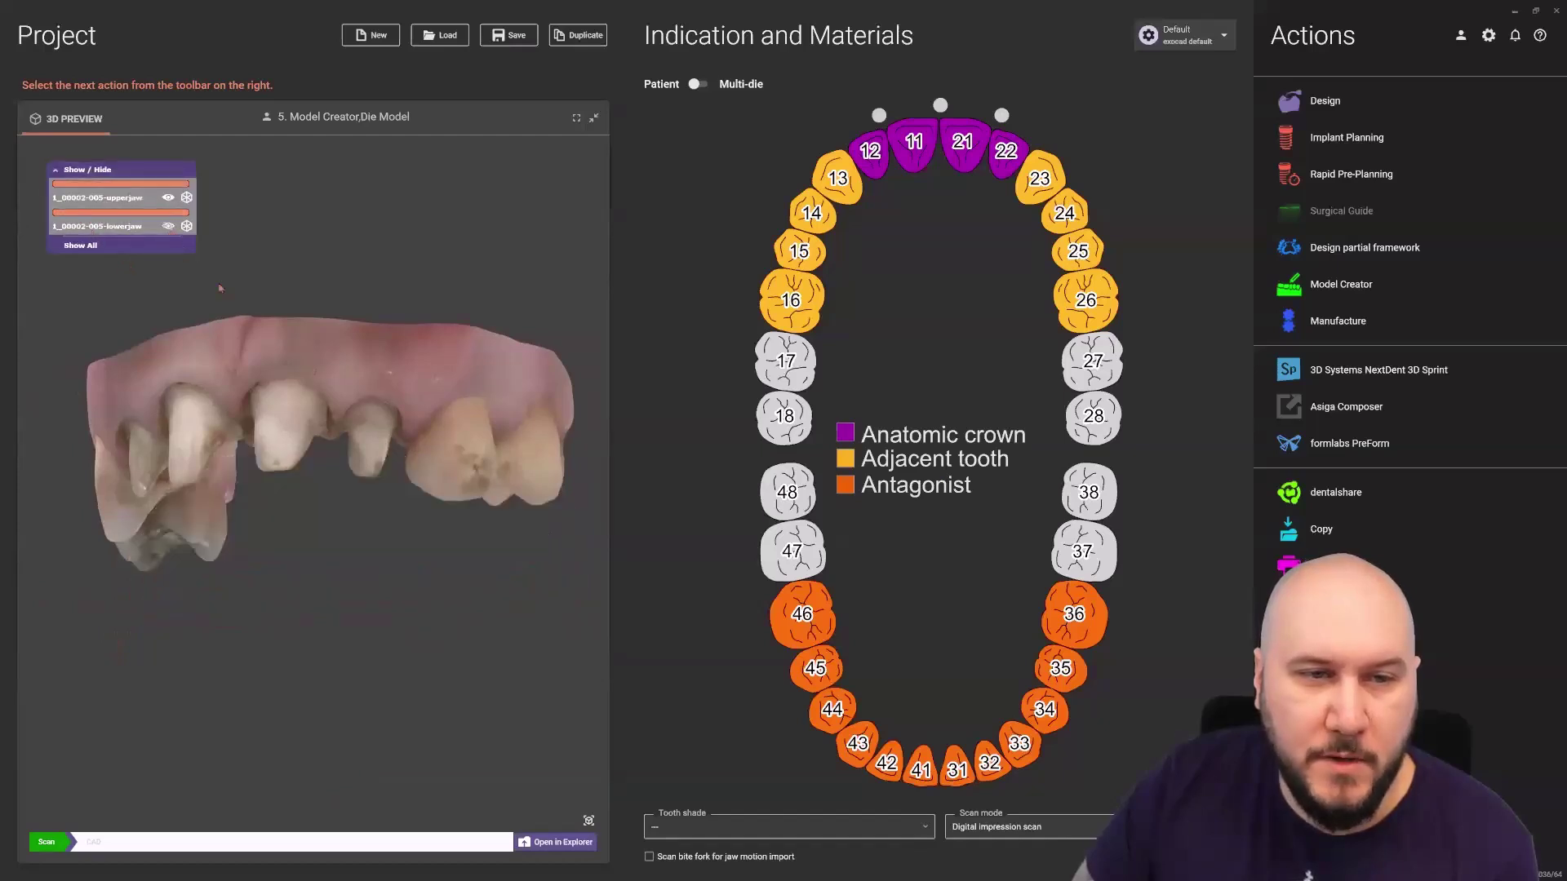
pyautogui.moveTo(355, 241); pyautogui.dragTo(353, 365, button='right')
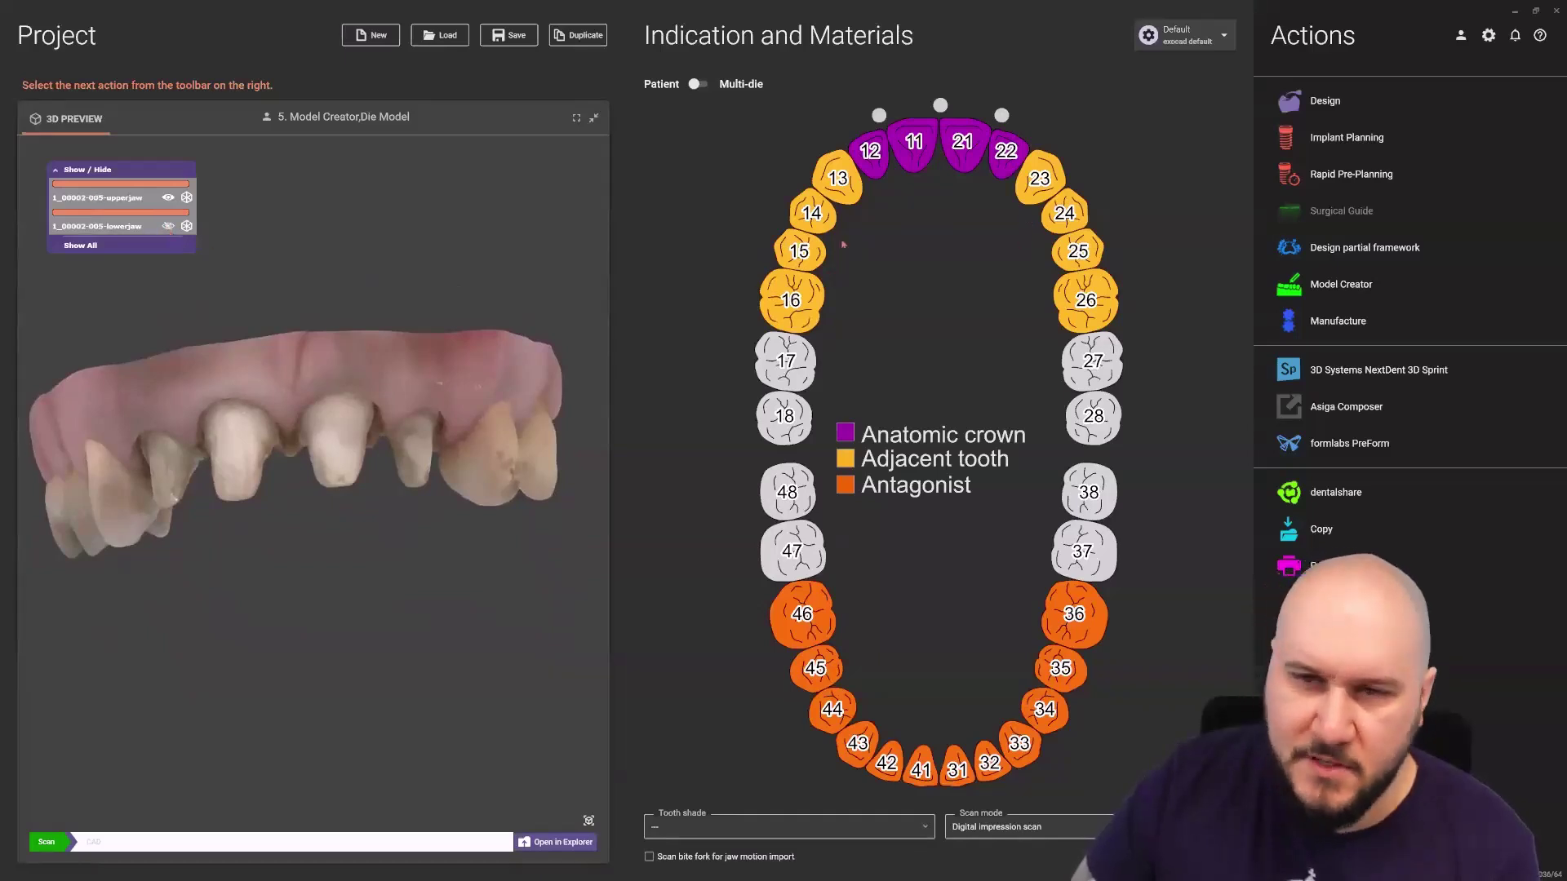
pyautogui.moveTo(795, 269)
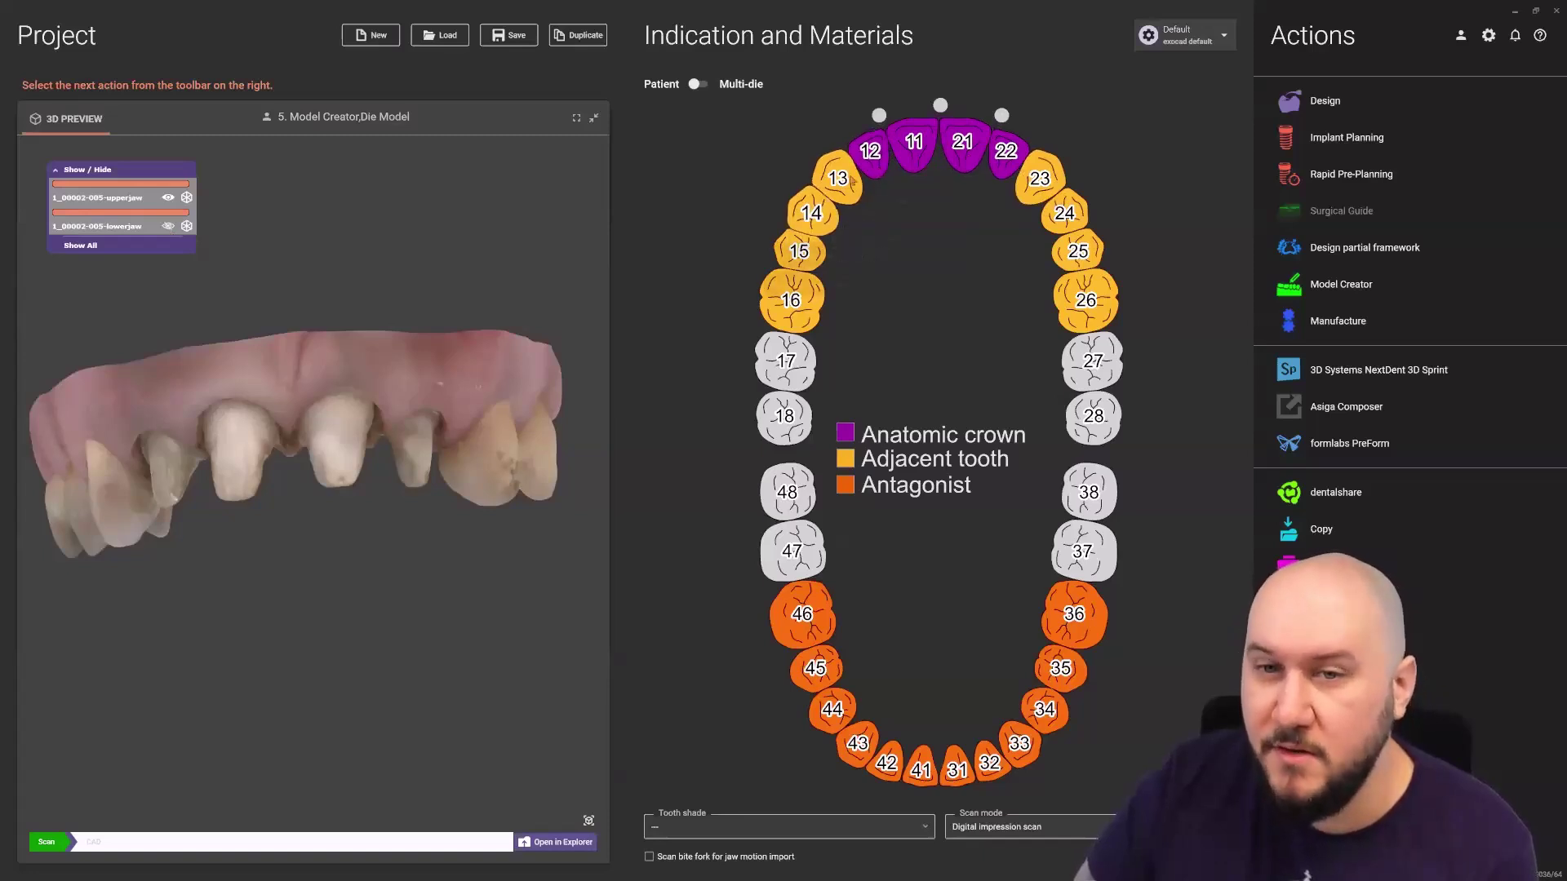
pyautogui.moveTo(292, 425); pyautogui.dragTo(288, 315, button='right')
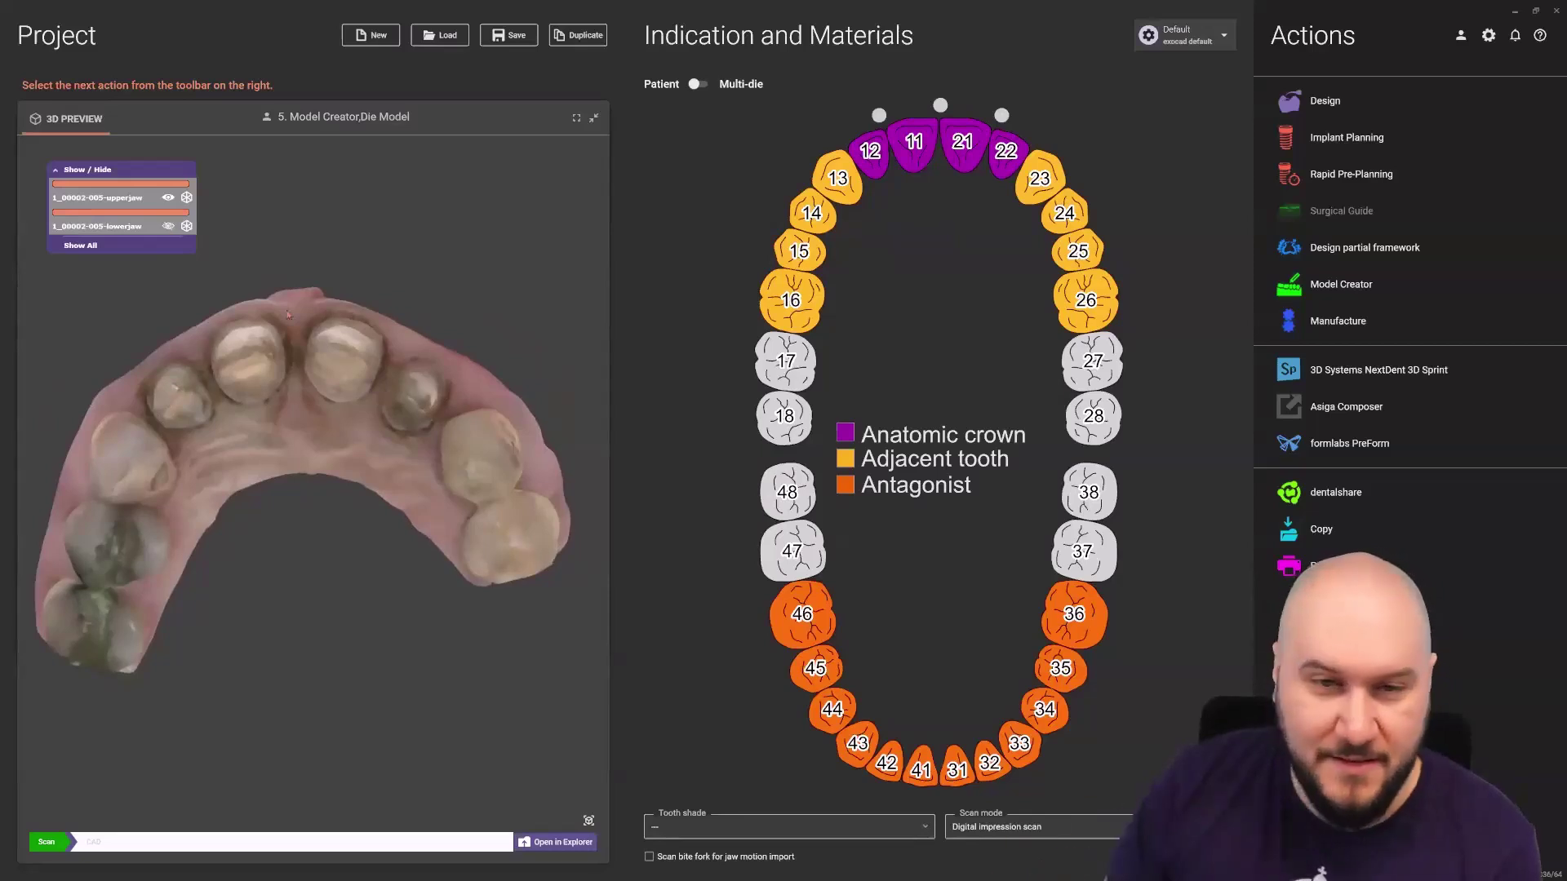
pyautogui.moveTo(403, 388); pyautogui.dragTo(307, 490, button='right')
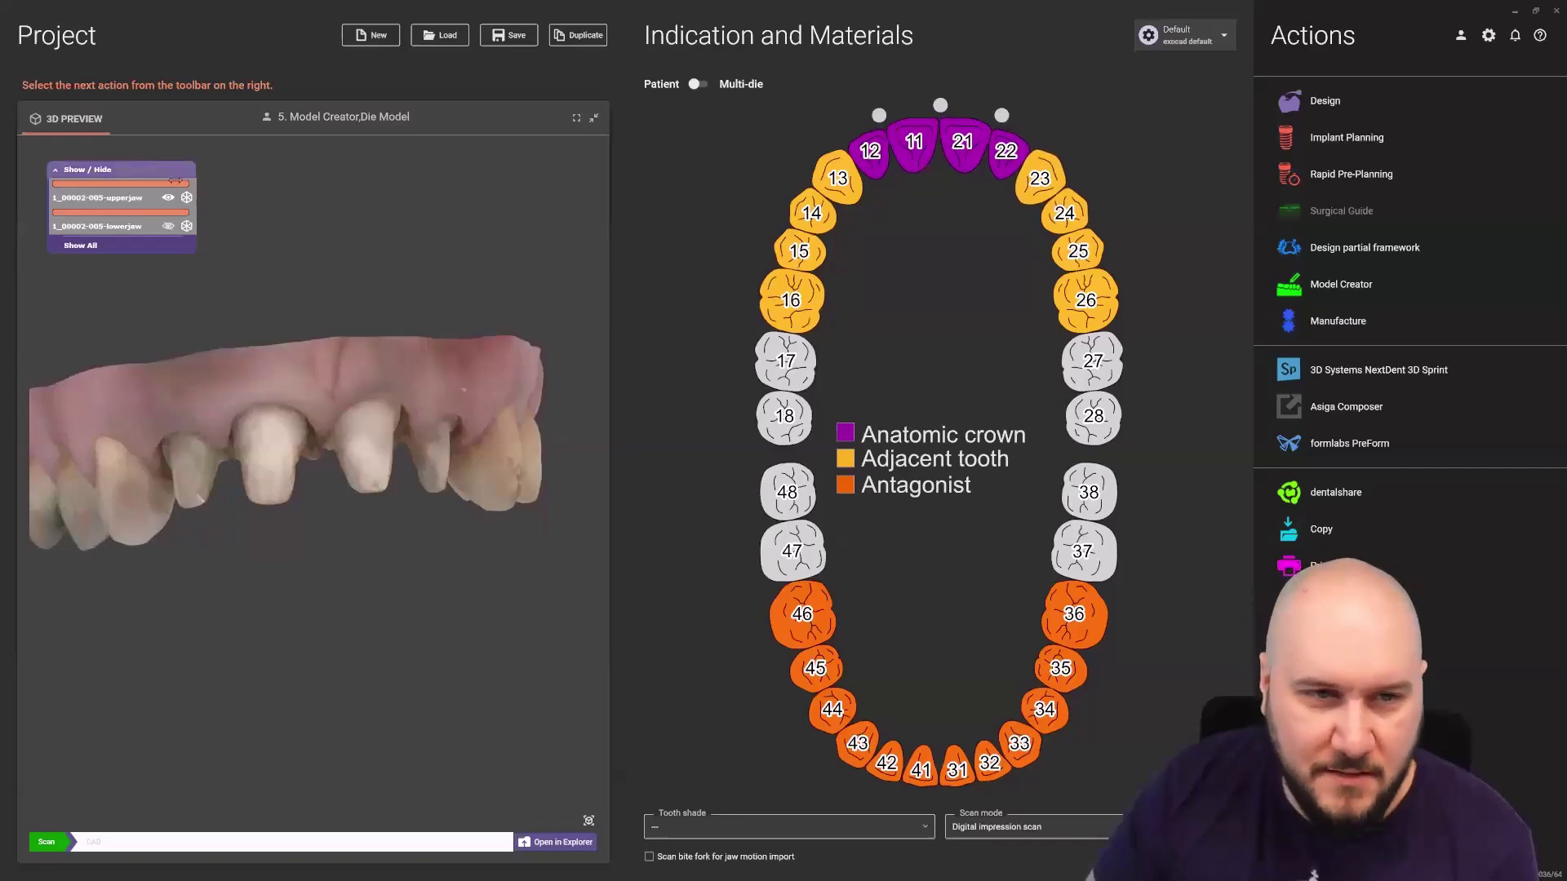
pyautogui.click(168, 228)
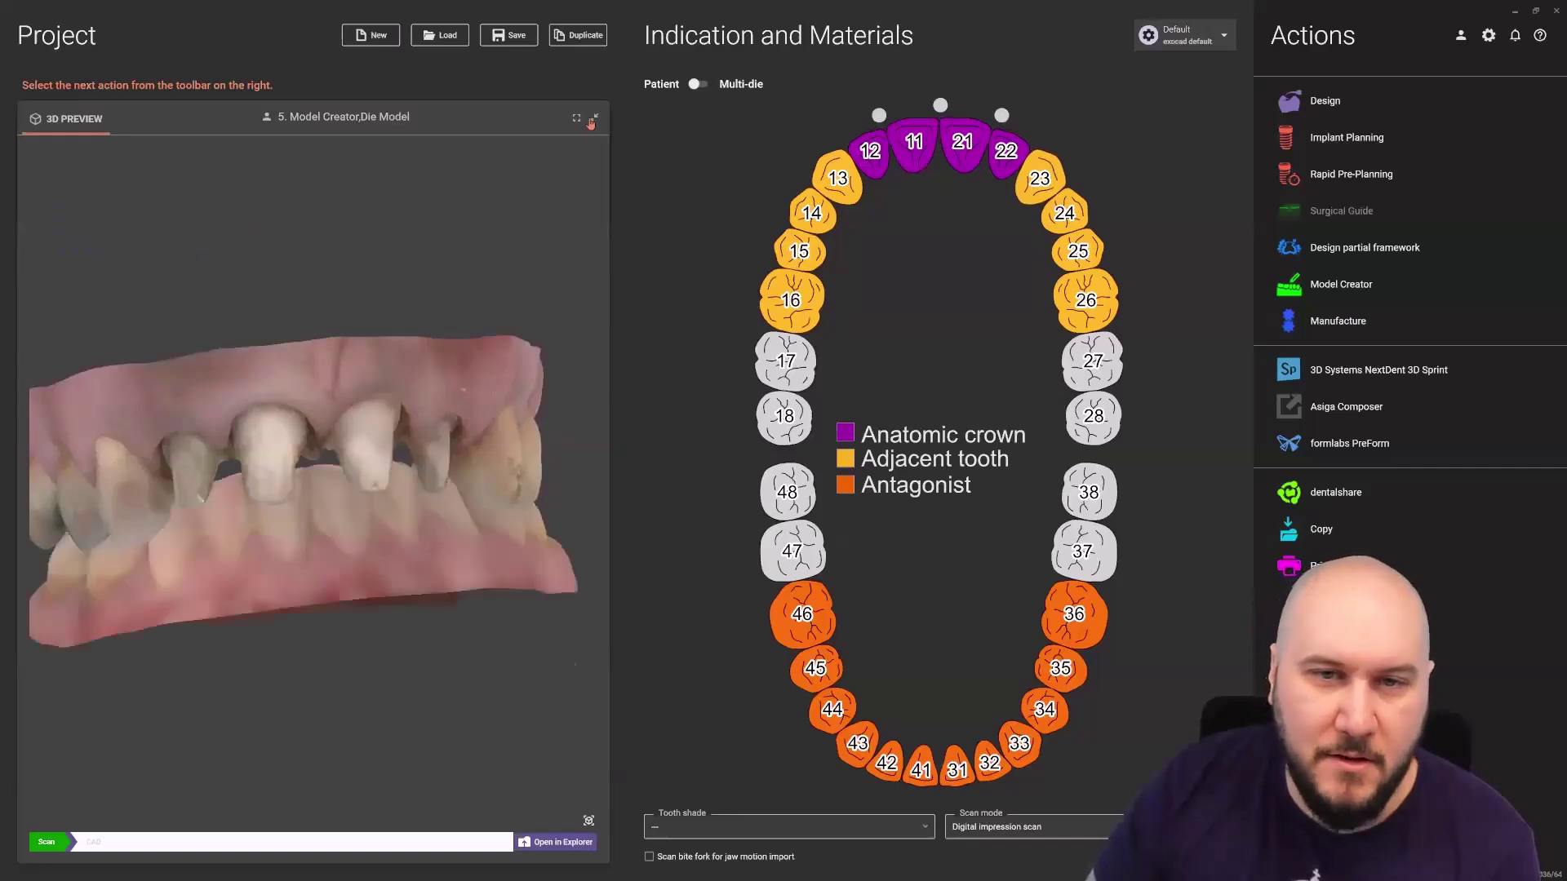
pyautogui.click(594, 118)
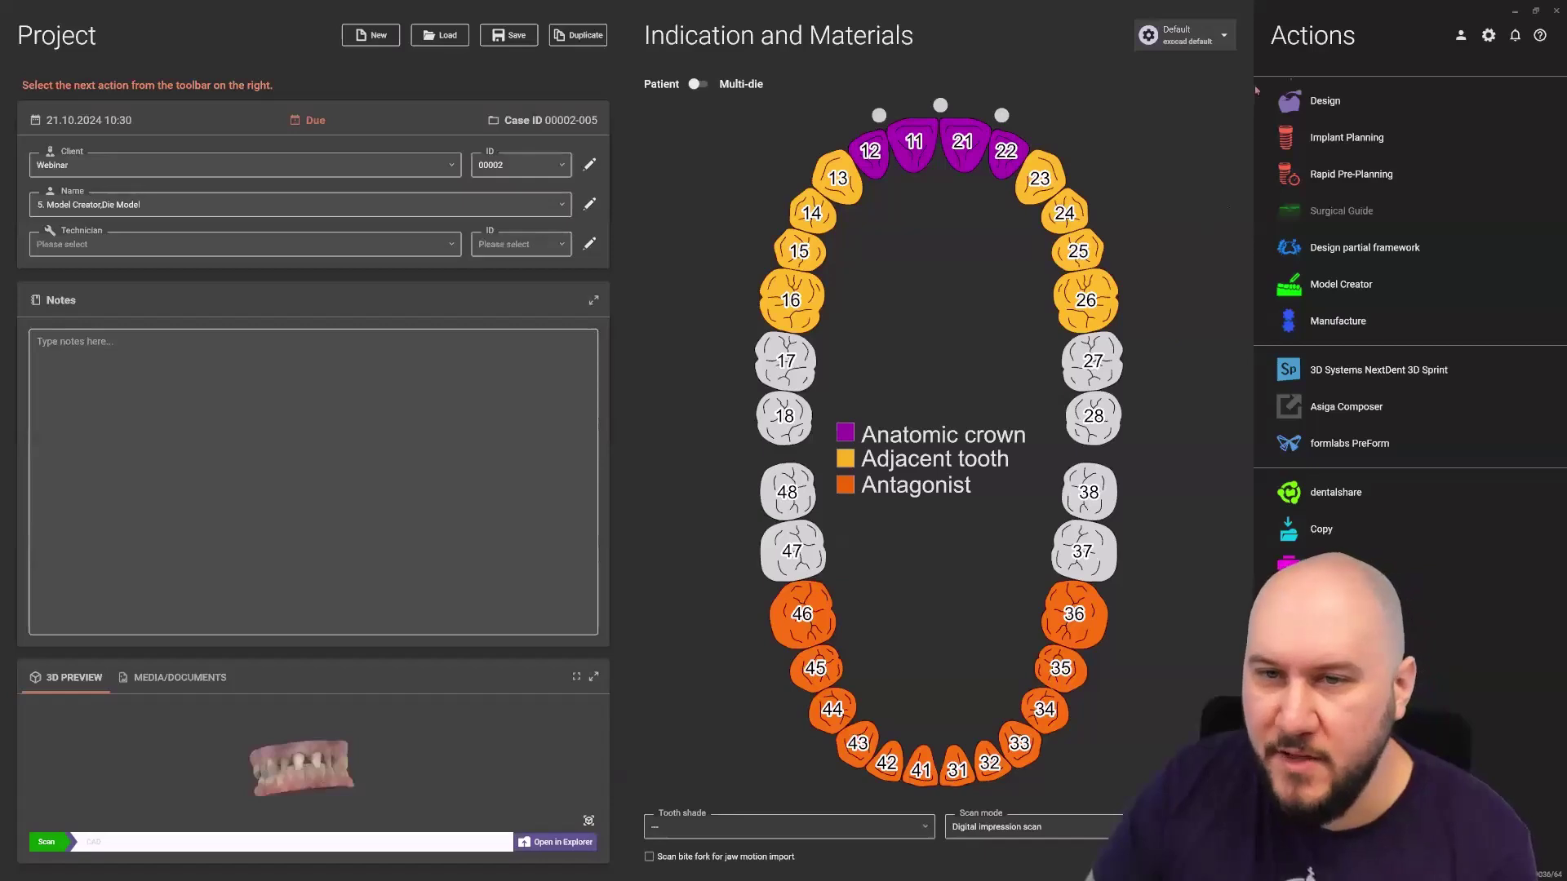
pyautogui.click(1348, 94)
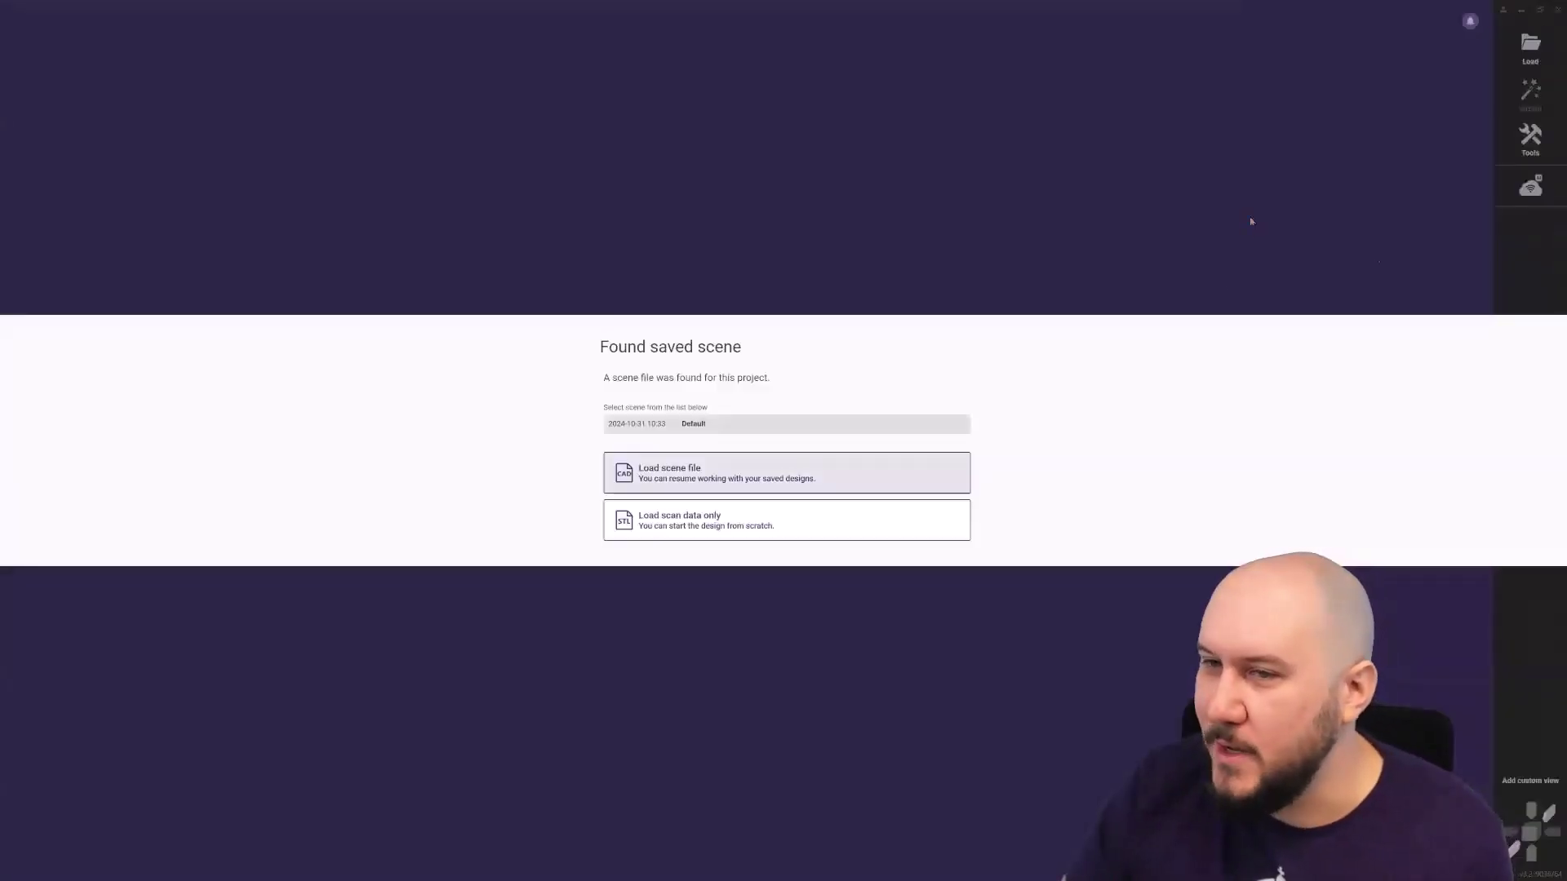
pyautogui.click(844, 534)
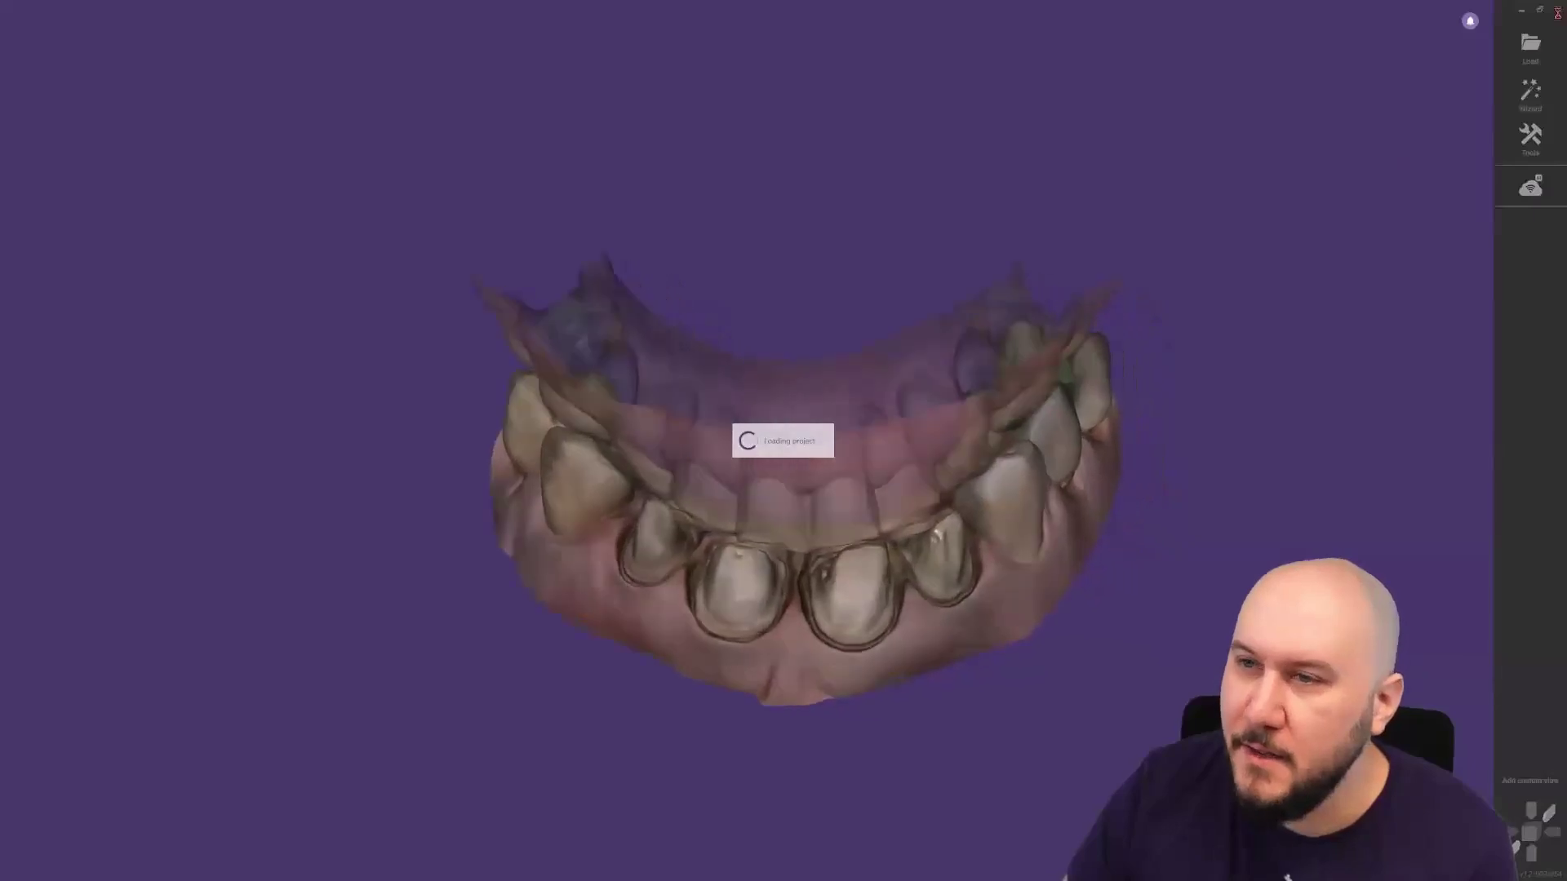
pyautogui.click(1557, 10)
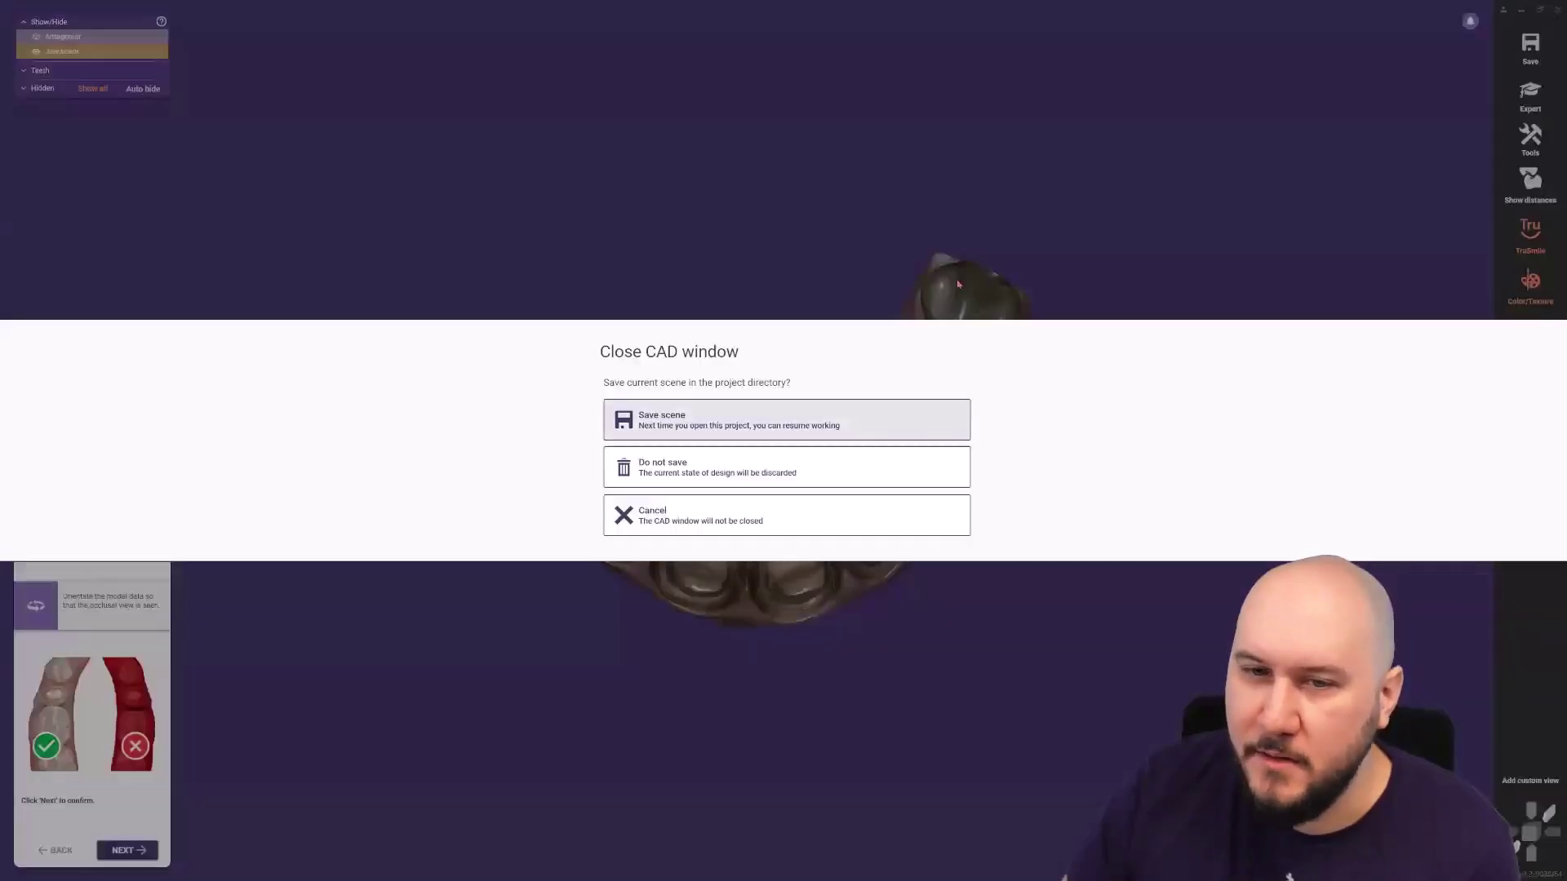
pyautogui.click(695, 488)
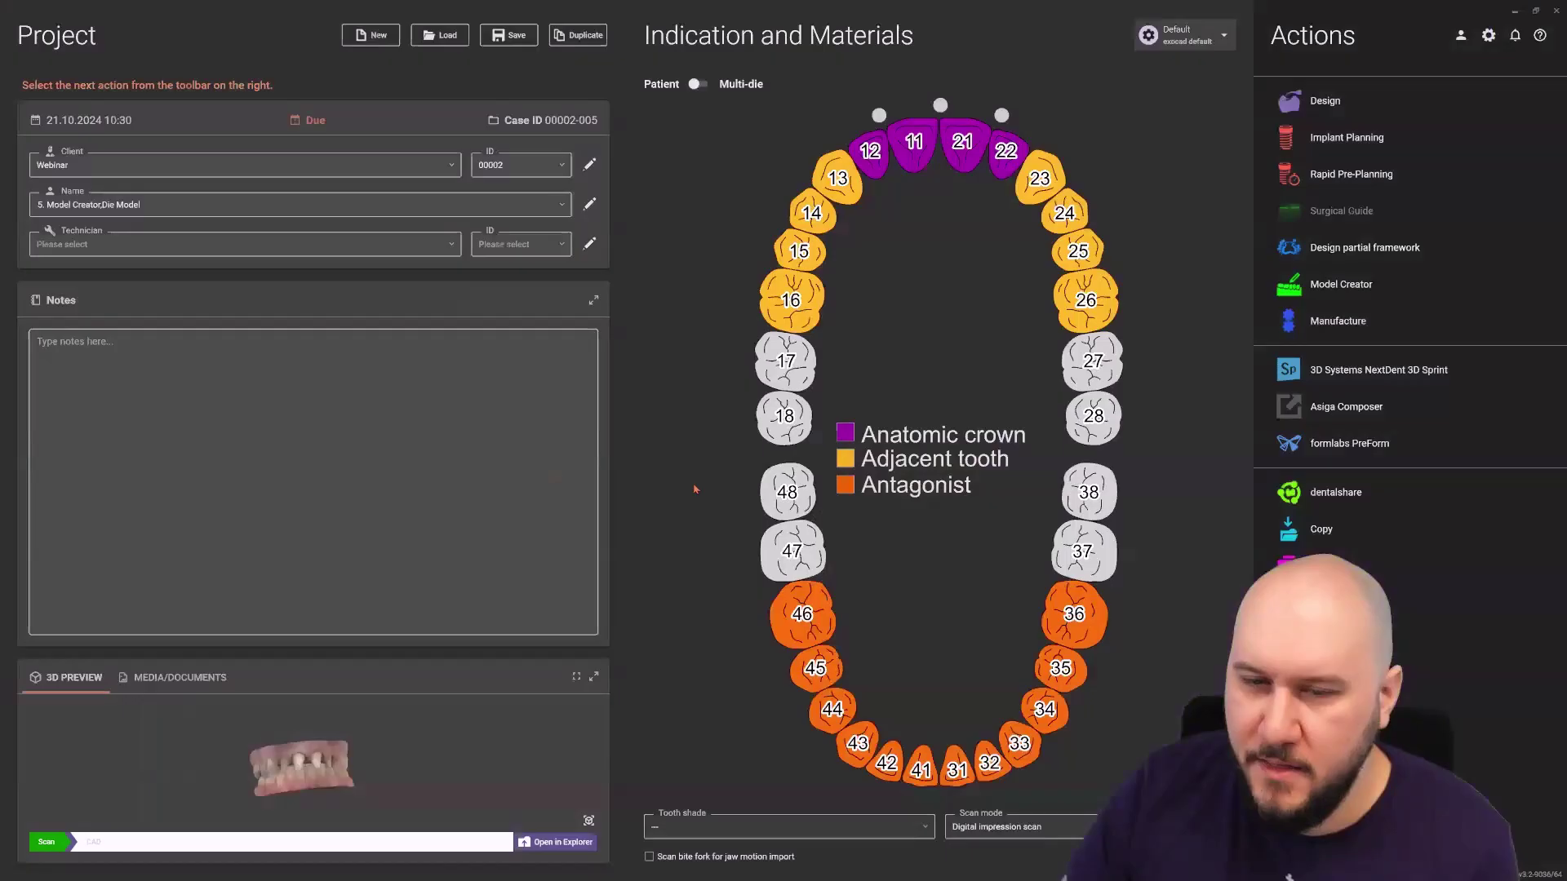
# Open the project in Model Creator, loading the scan data only.
pyautogui.click(1355, 290)
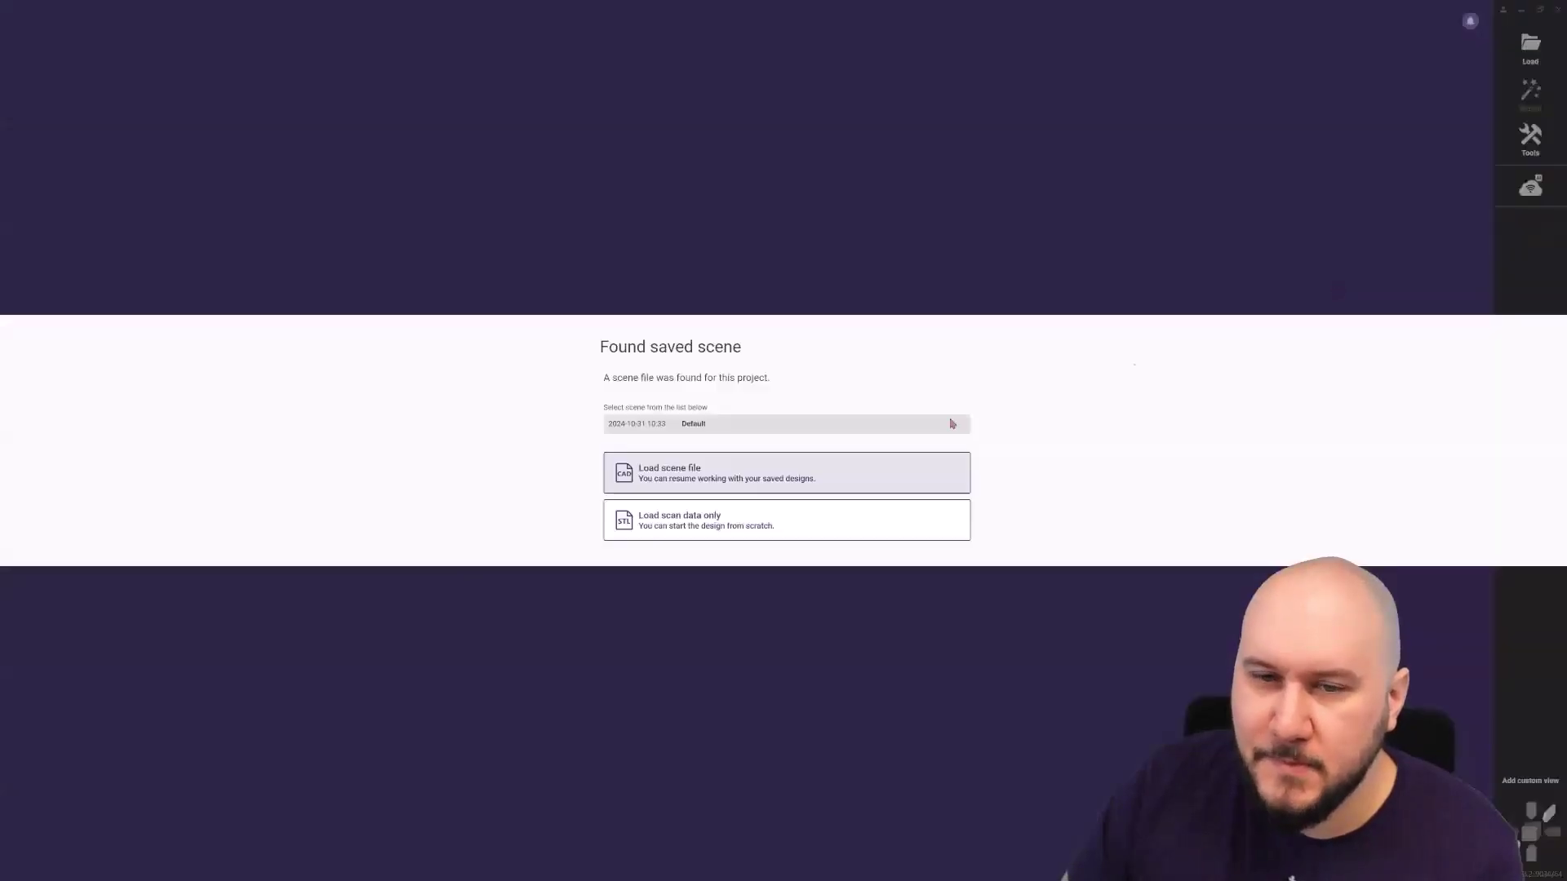
pyautogui.click(793, 528)
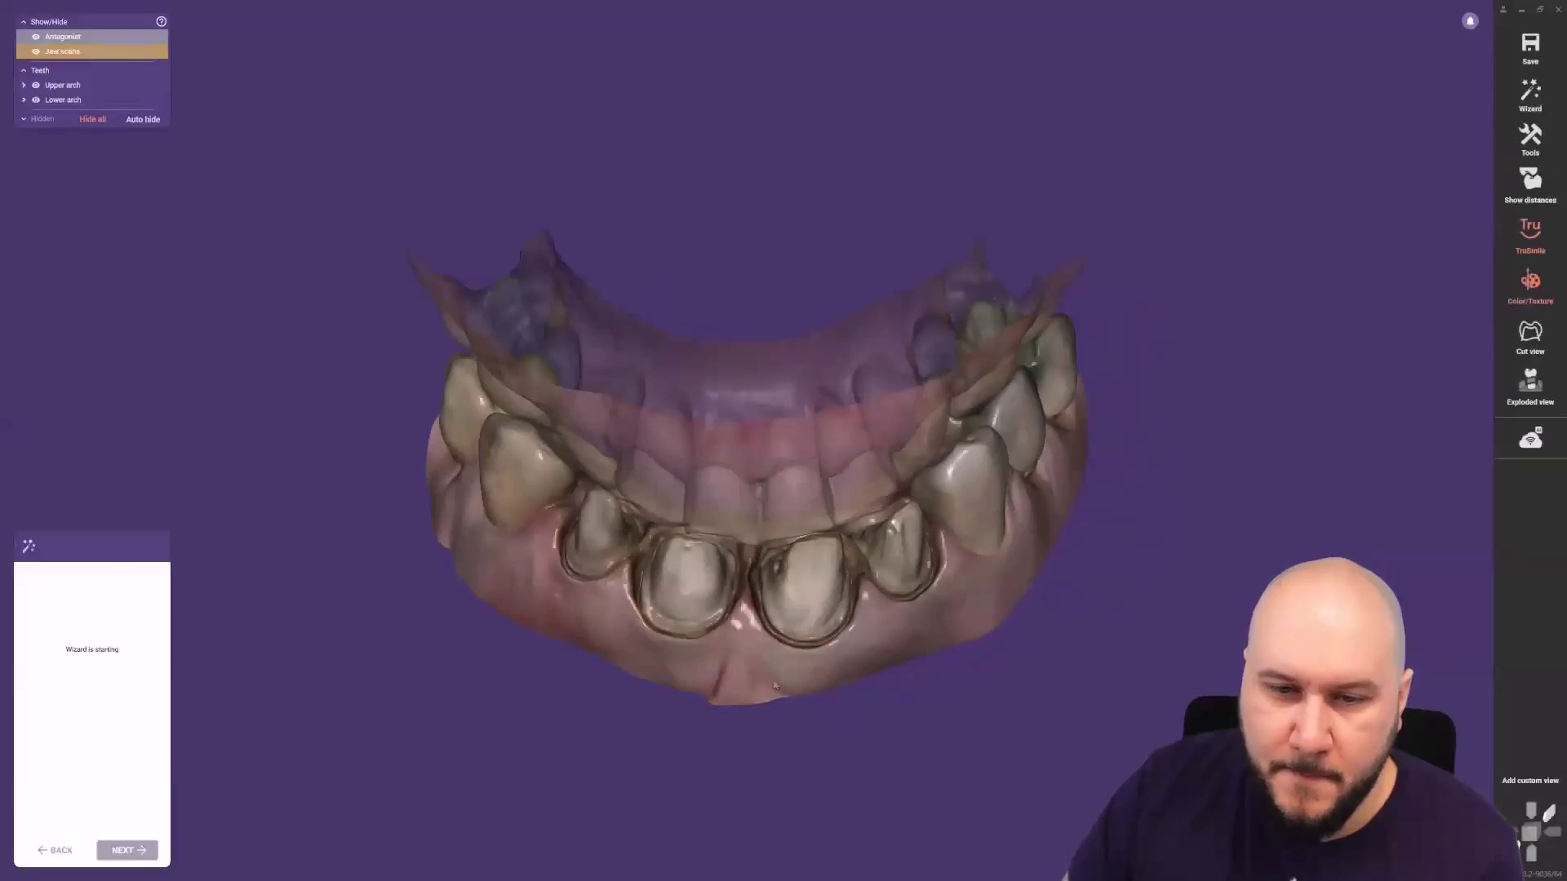
pyautogui.scroll(-4, 764, 658)
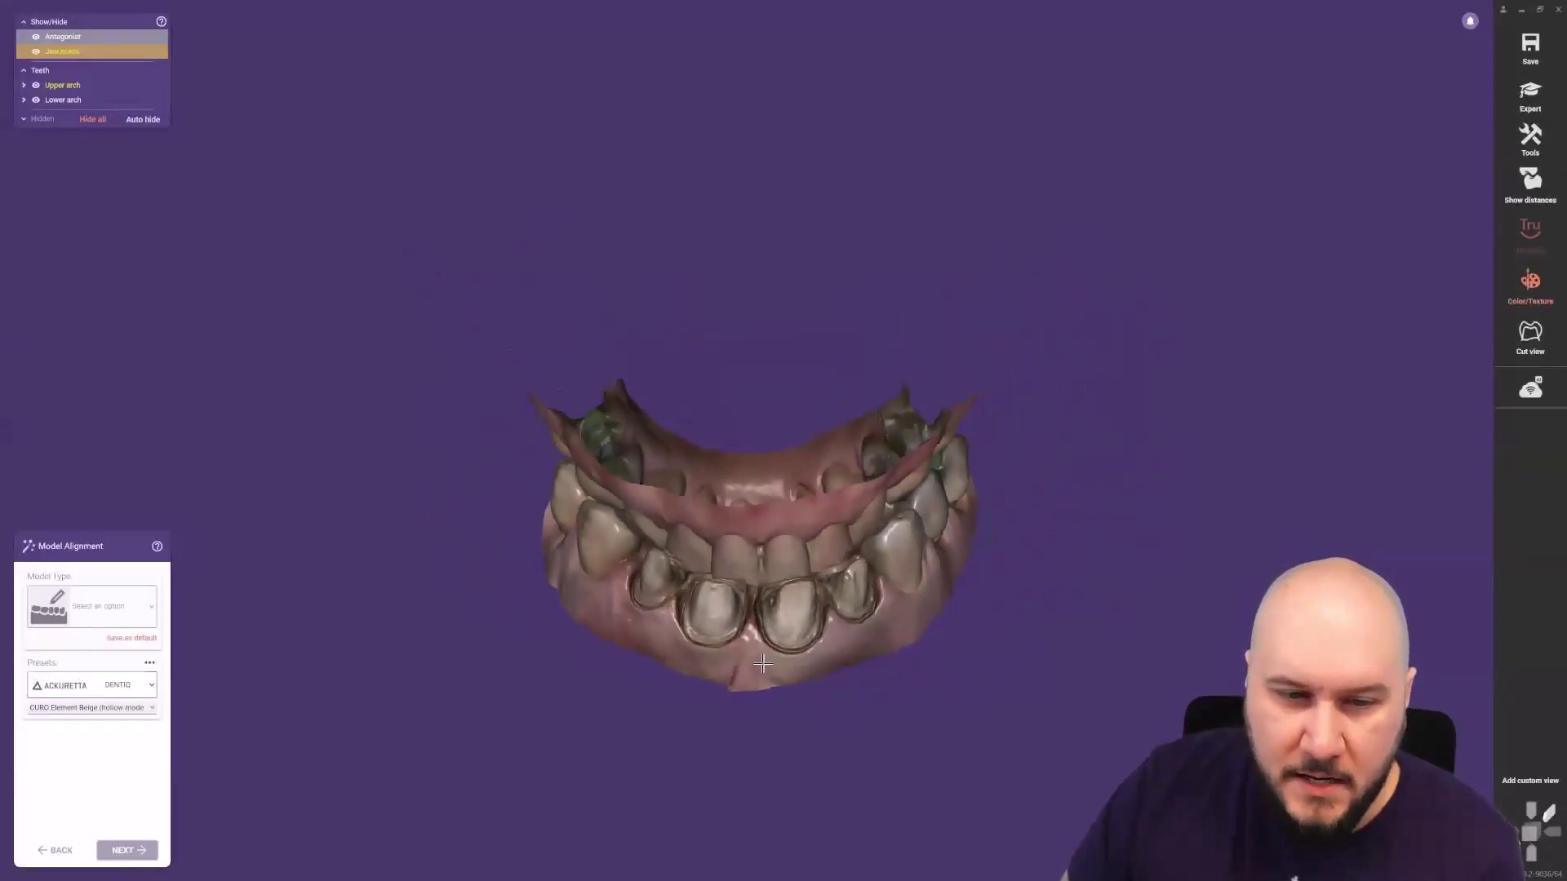
pyautogui.moveTo(762, 694); pyautogui.dragTo(764, 657, button='right')
pyautogui.moveTo(764, 657); pyautogui.dragTo(767, 585, button='middle')
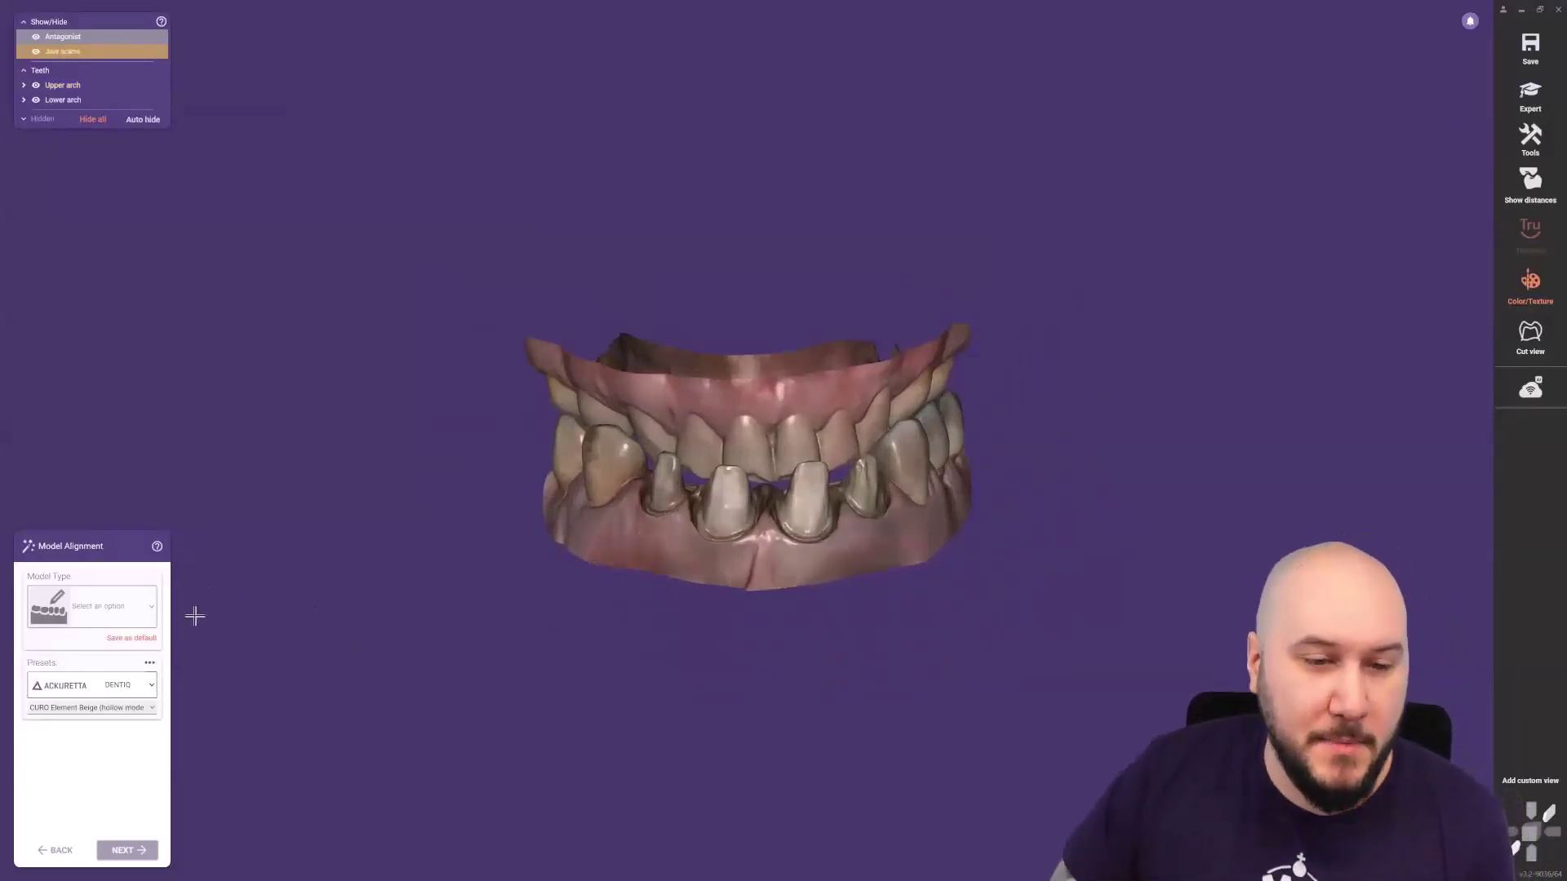
# Look through the available model types and set the model type to Plateless model.
pyautogui.click(126, 611)
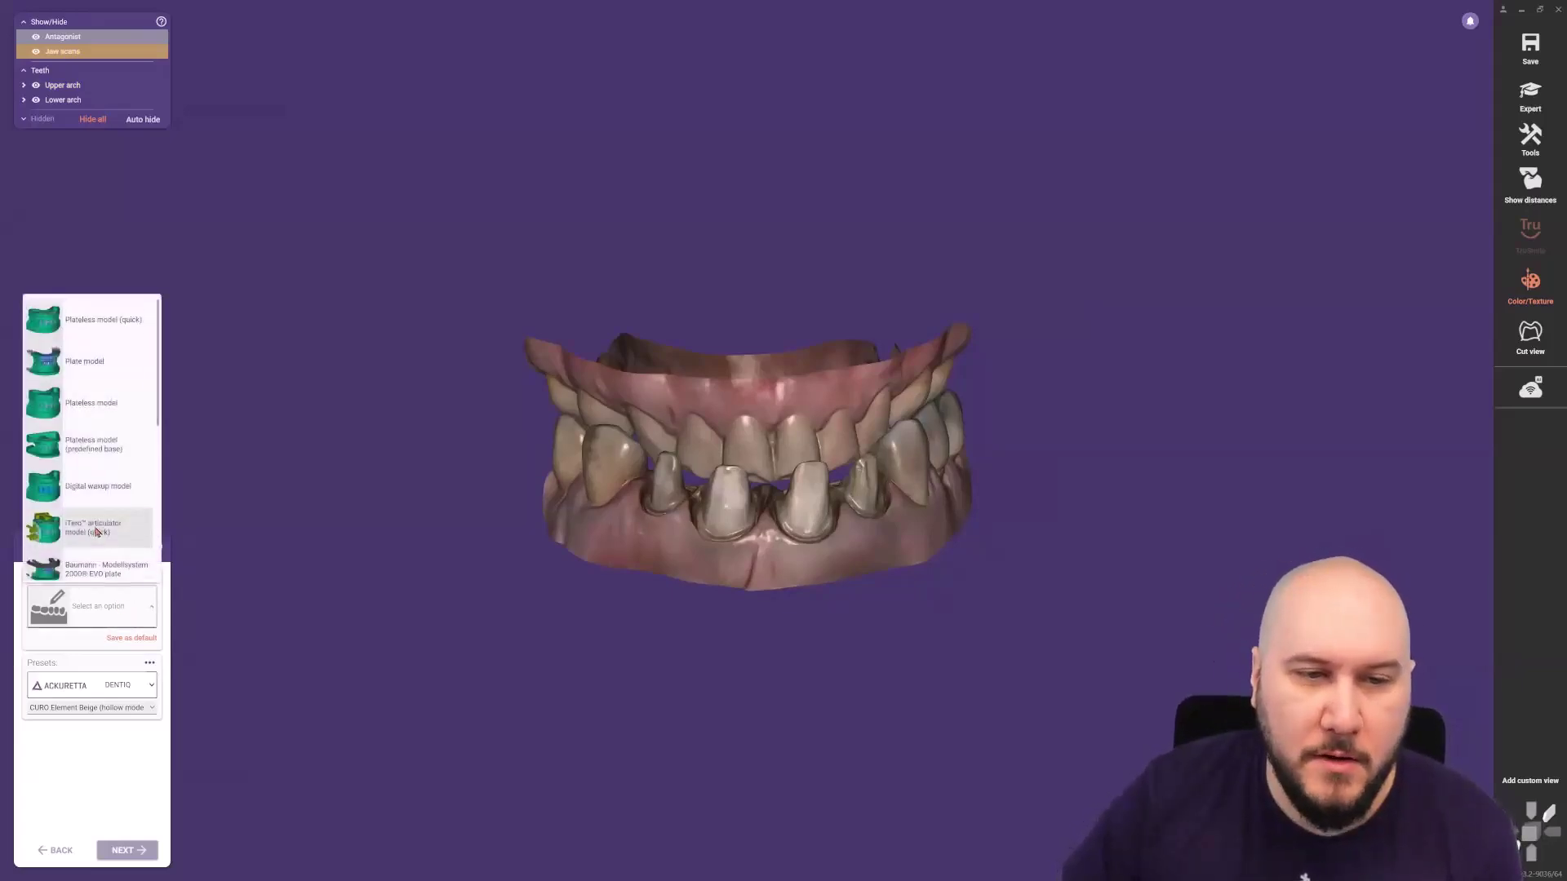
pyautogui.scroll(-5, 96, 533)
pyautogui.scroll(5, 96, 532)
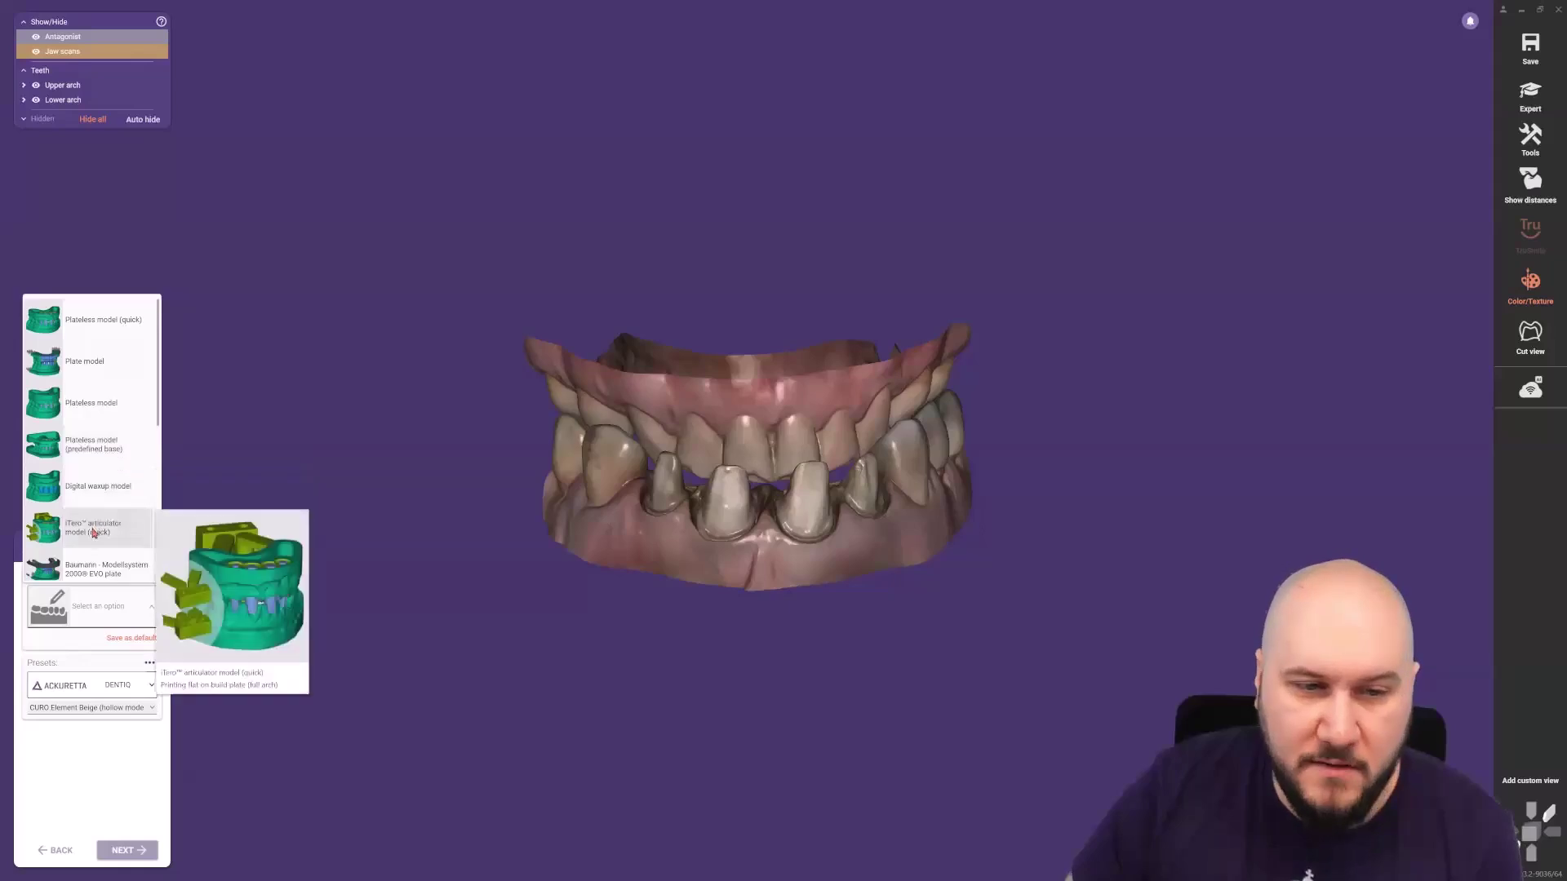
pyautogui.scroll(-3, 95, 523)
pyautogui.moveTo(103, 505)
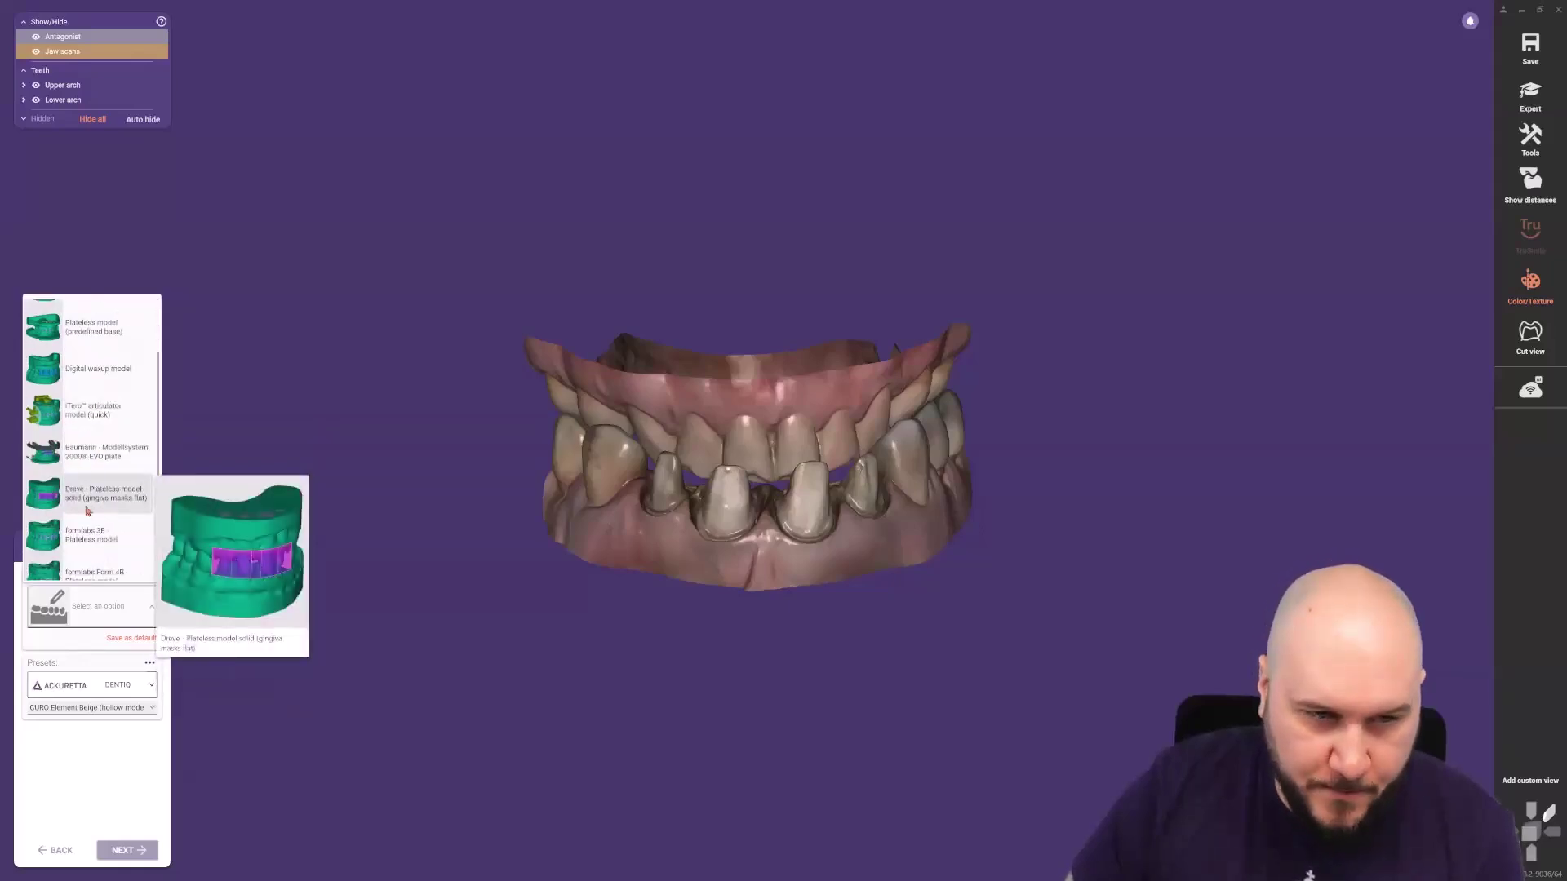
pyautogui.scroll(2, 107, 507)
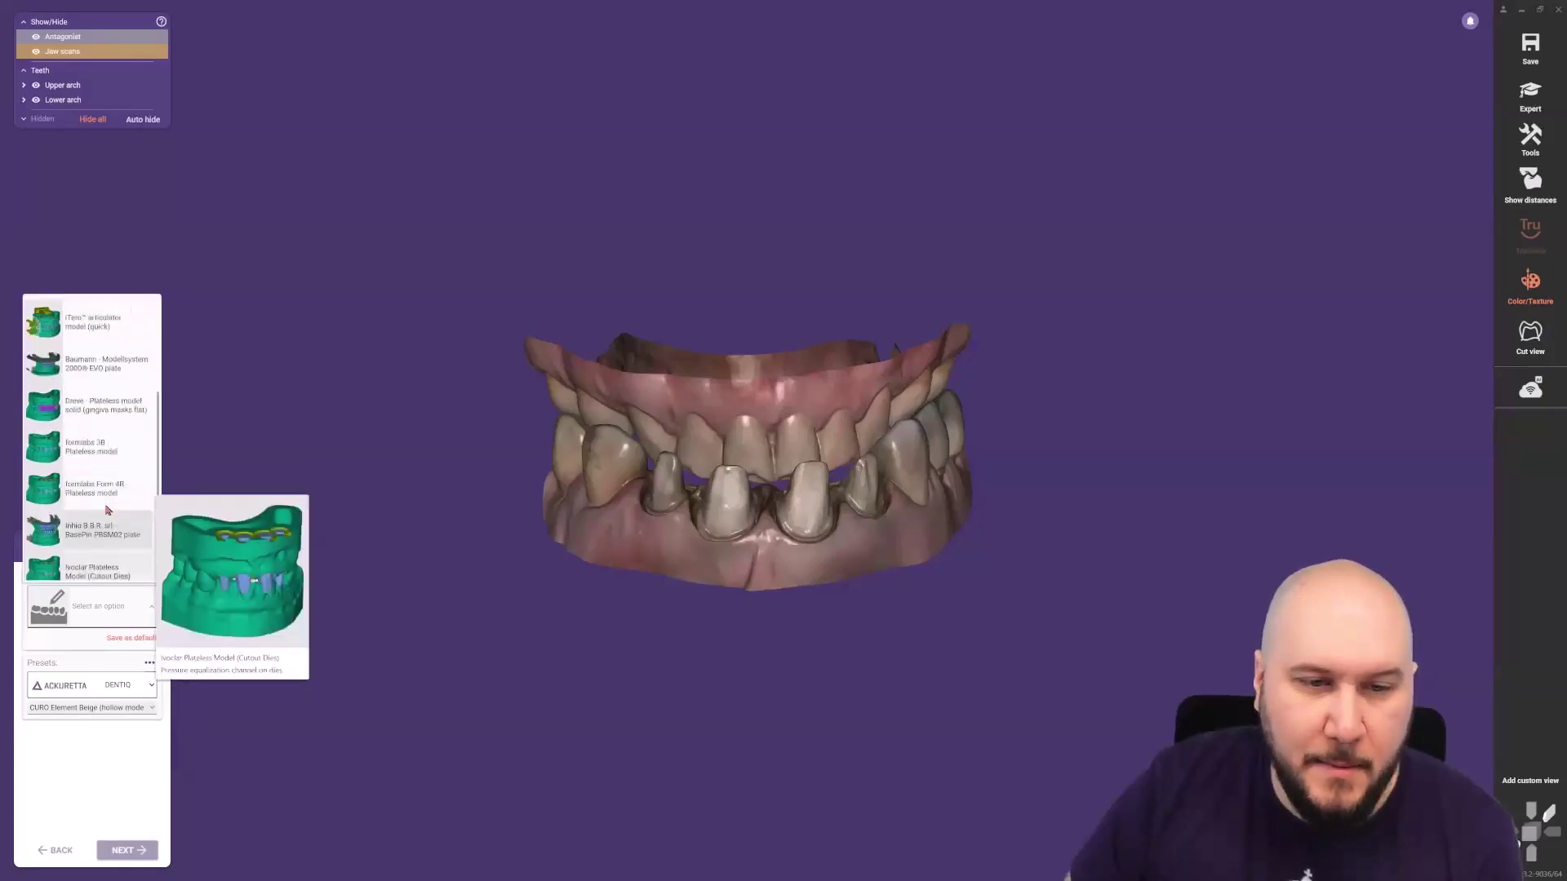
pyautogui.scroll(1, 103, 432)
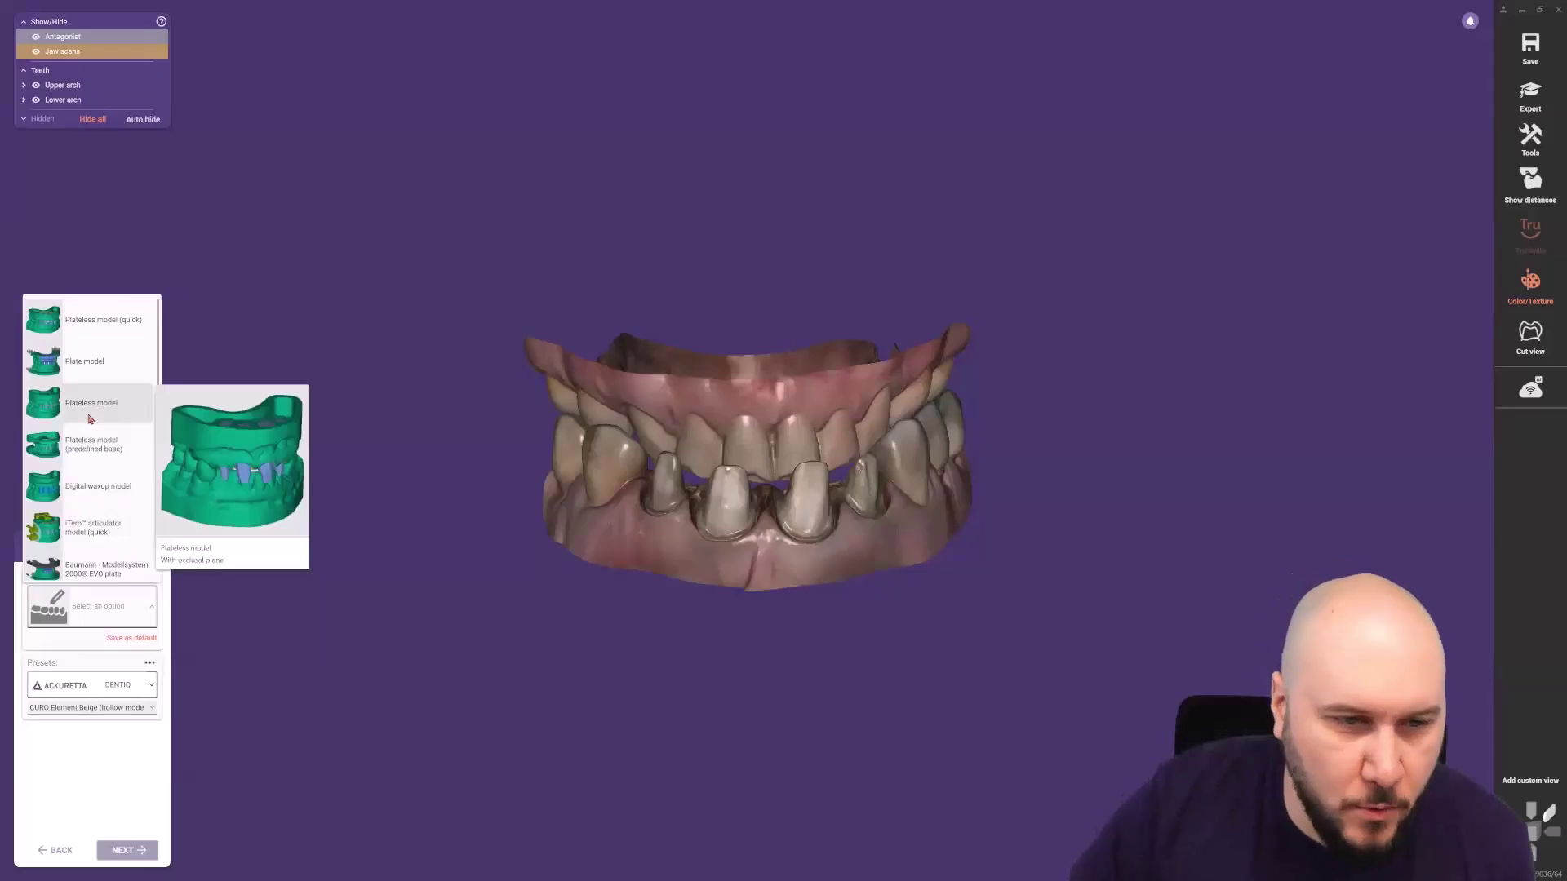
pyautogui.click(90, 418)
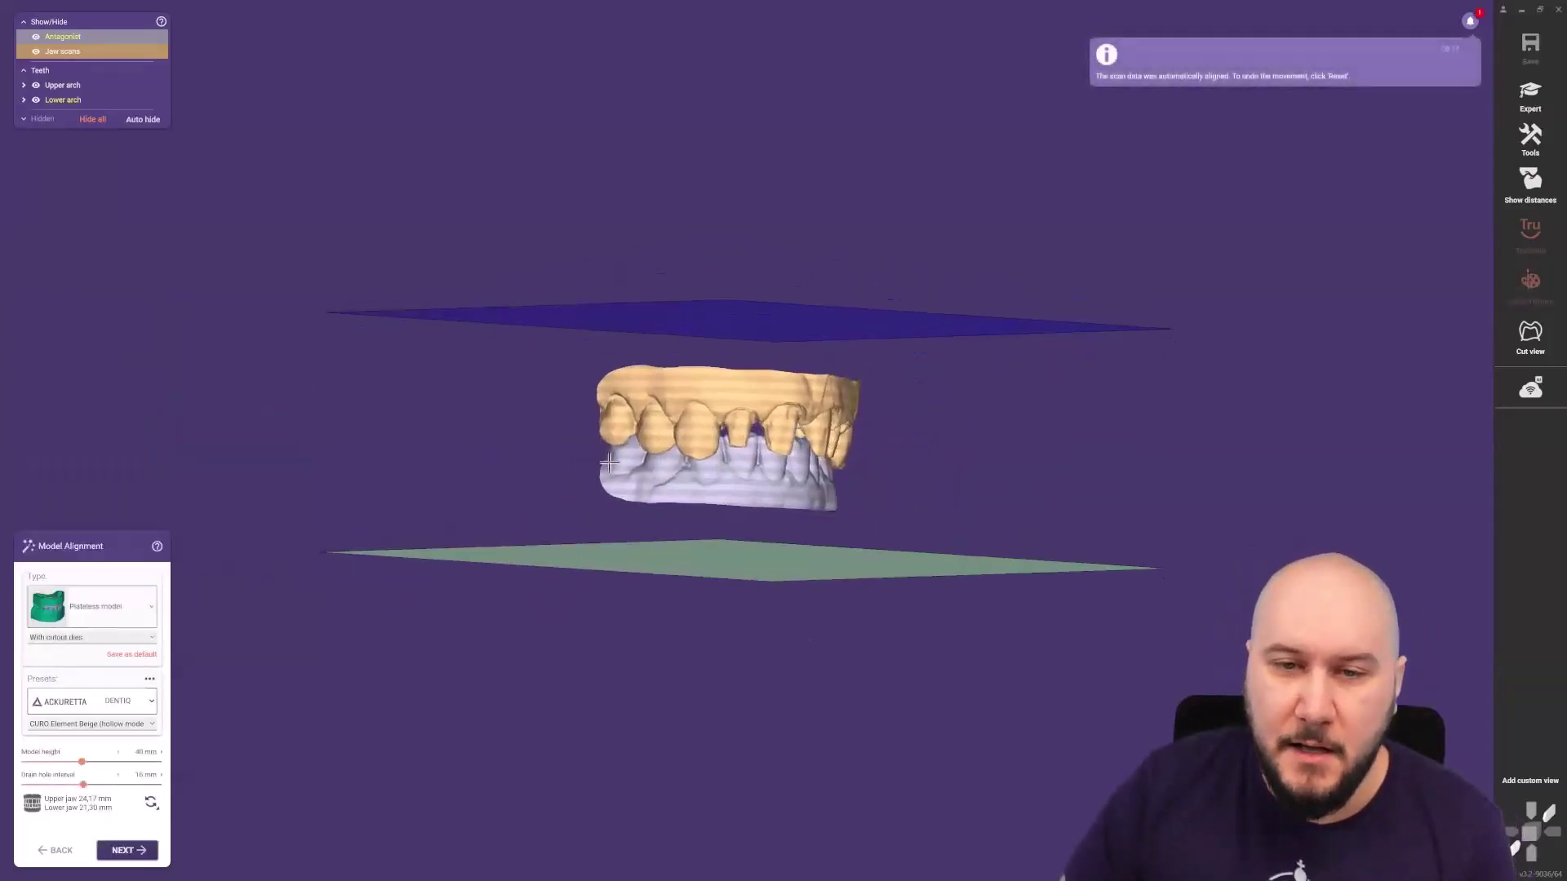
# Check how the jaws sit between the base planes and choose the With cutout dies variant.
pyautogui.moveTo(786, 423)
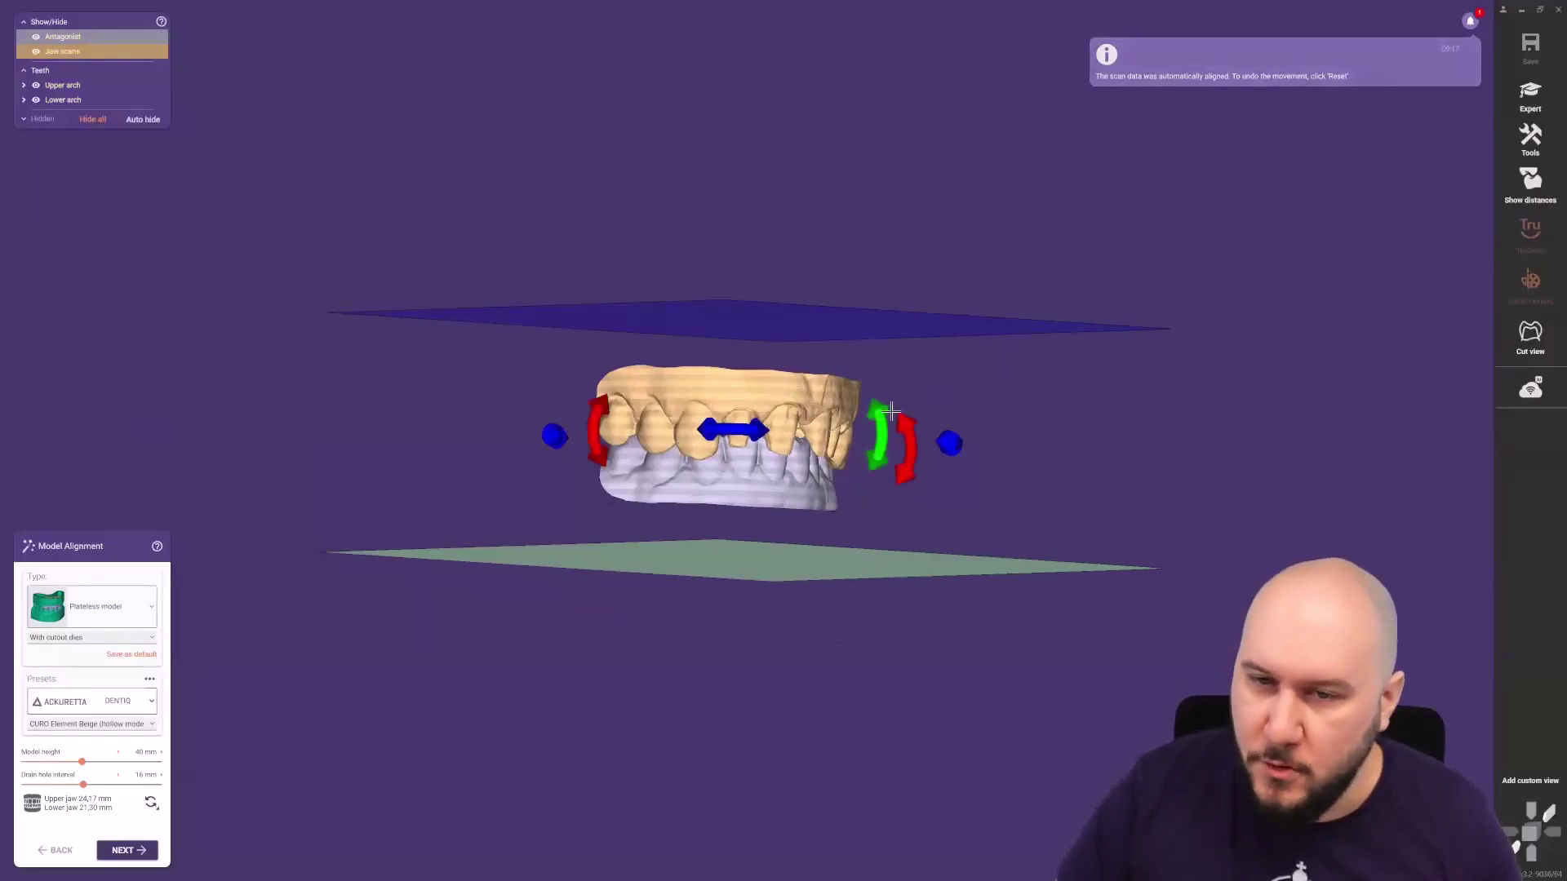
pyautogui.moveTo(976, 438); pyautogui.dragTo(865, 433, button='right')
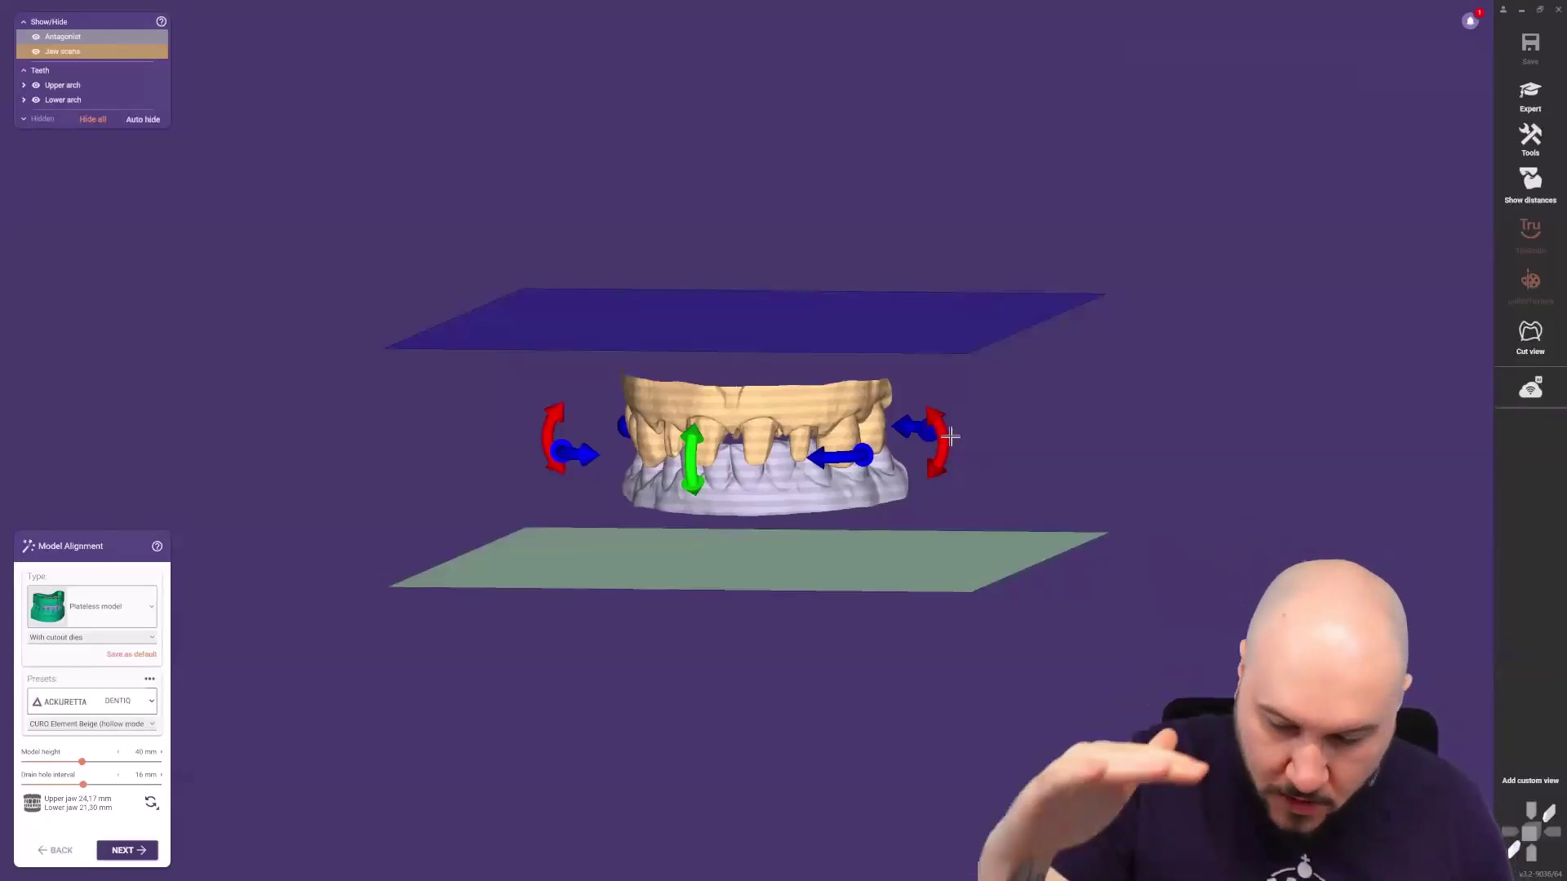
pyautogui.moveTo(951, 439); pyautogui.dragTo(805, 545)
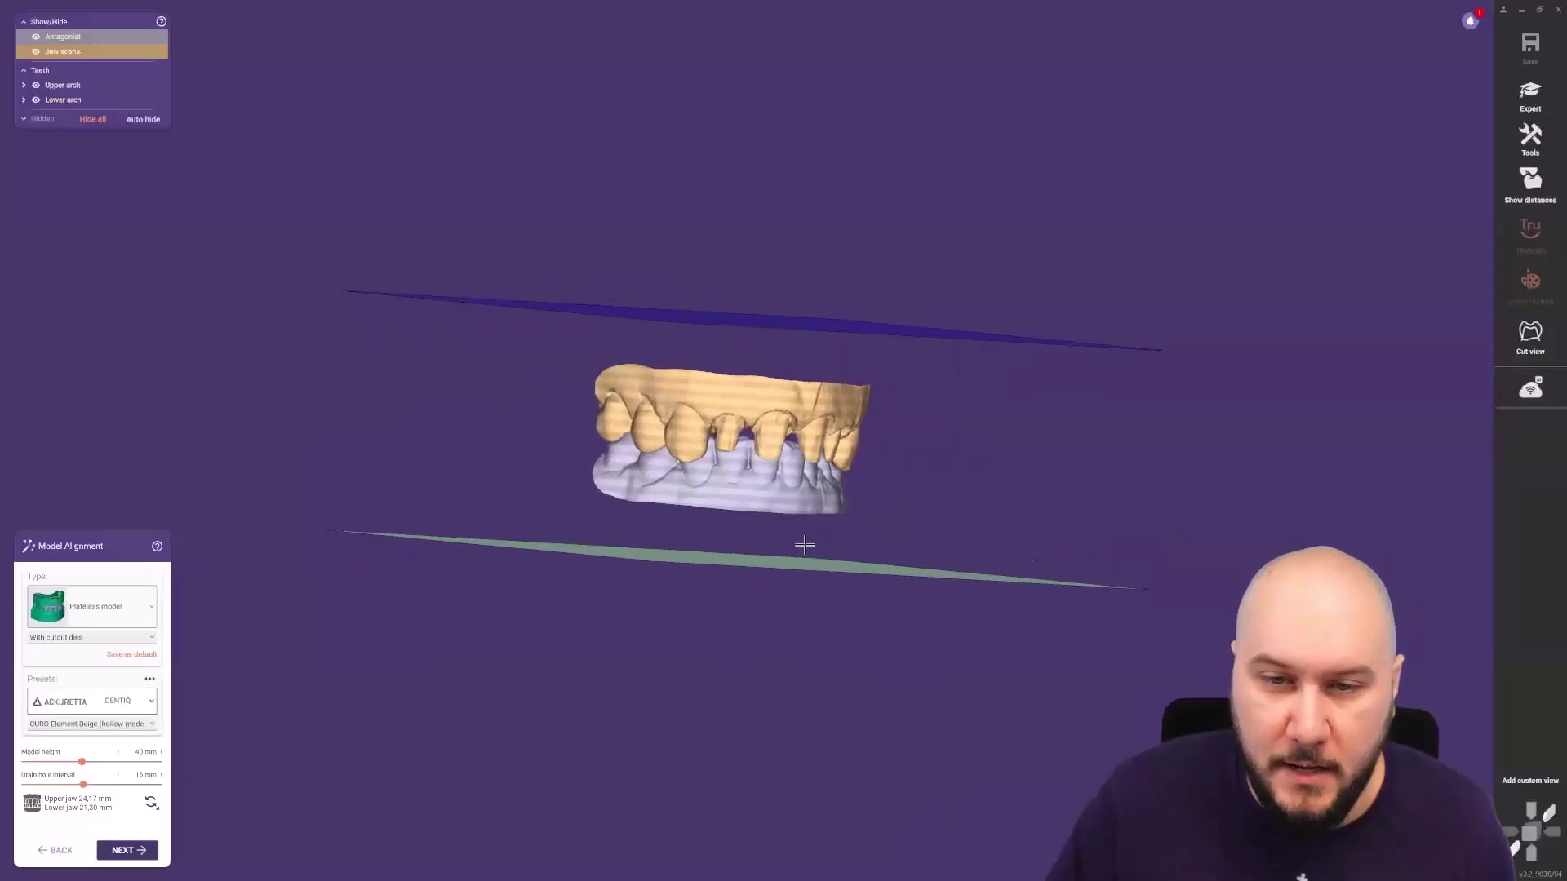
pyautogui.click(113, 637)
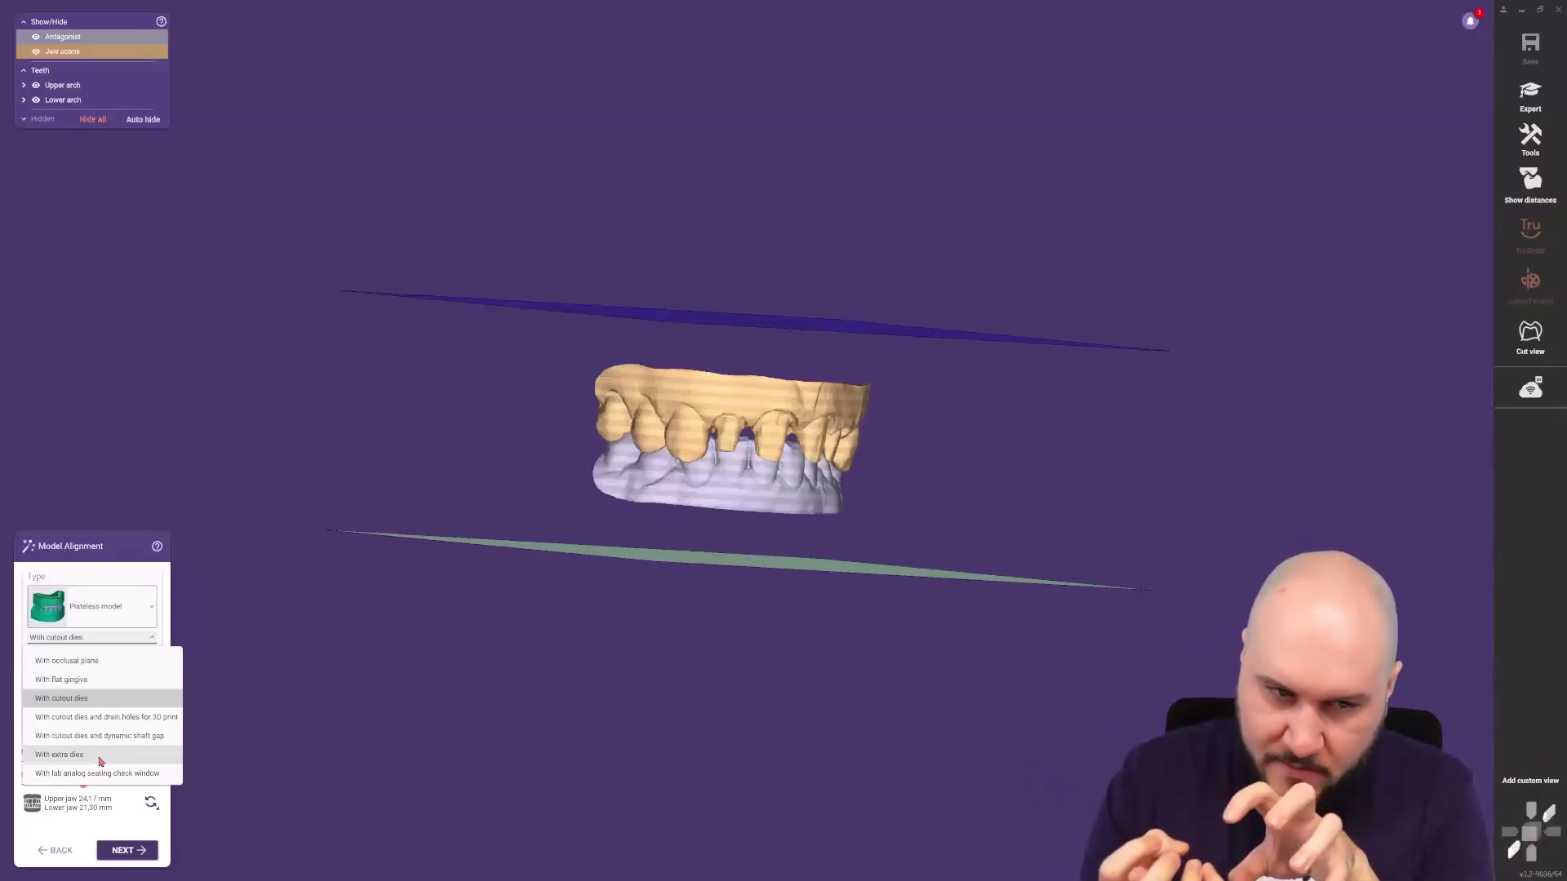
pyautogui.click(112, 705)
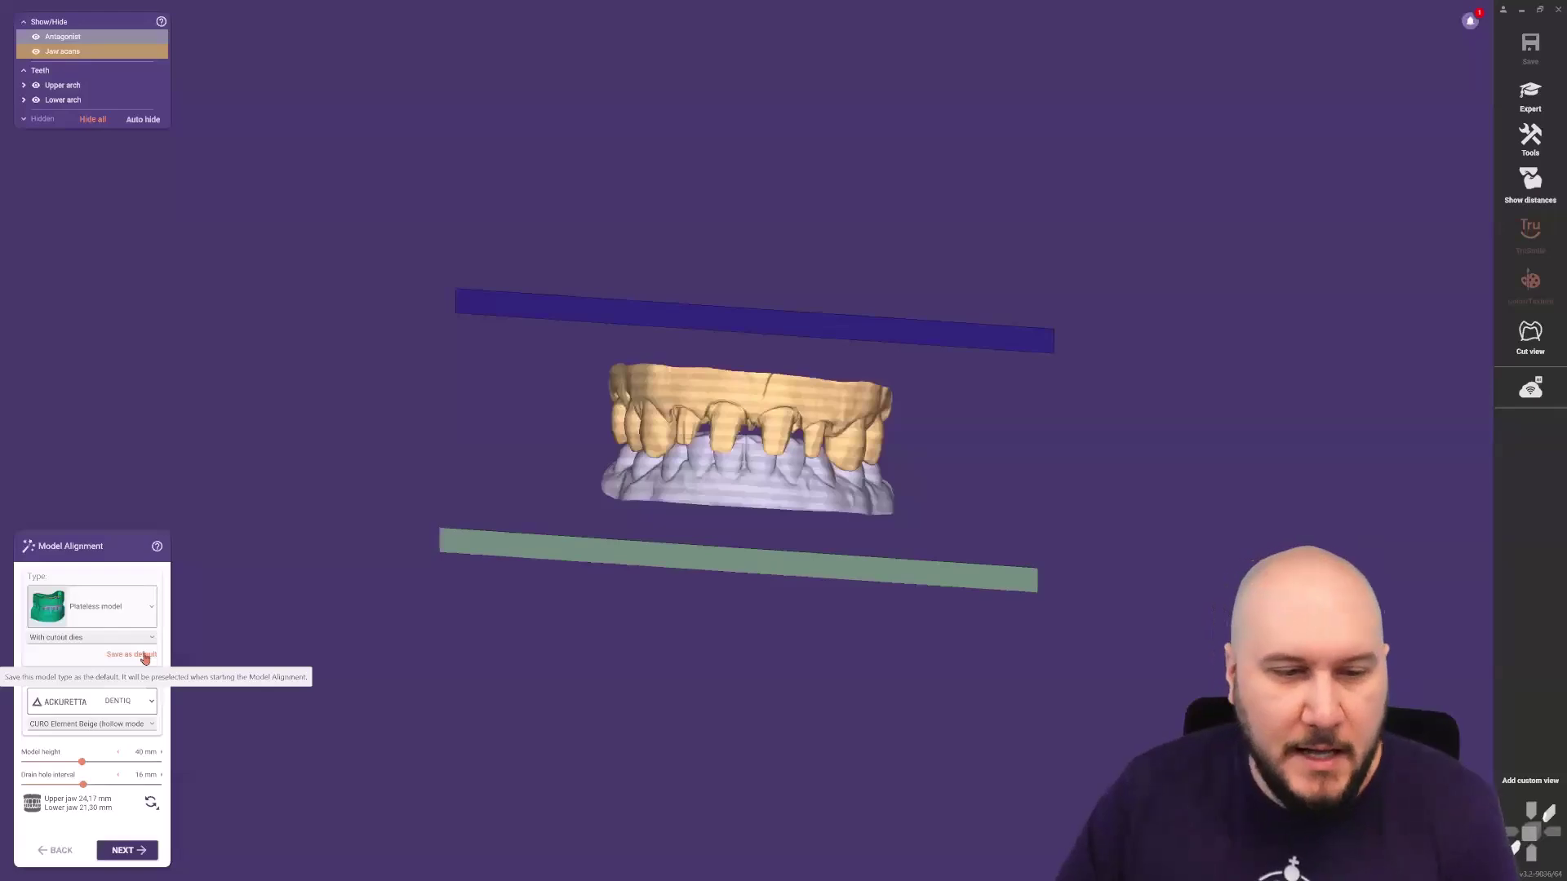
# Look through the available printer presets and keep Ackuretta DENTIQ for the plateless model.
pyautogui.scroll(-2, 335, 589)
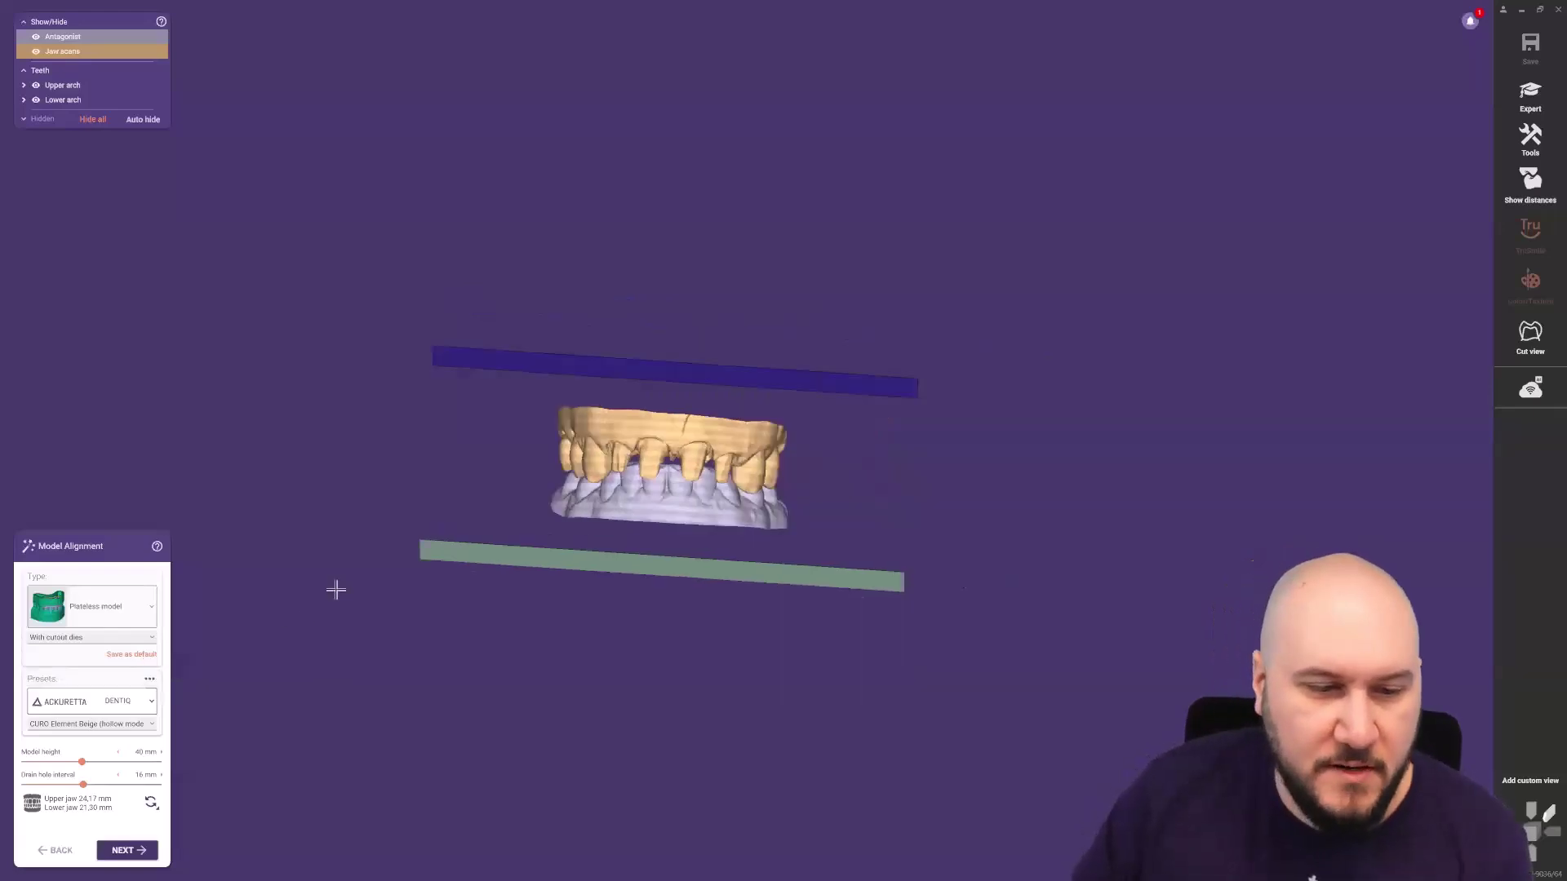
pyautogui.click(125, 703)
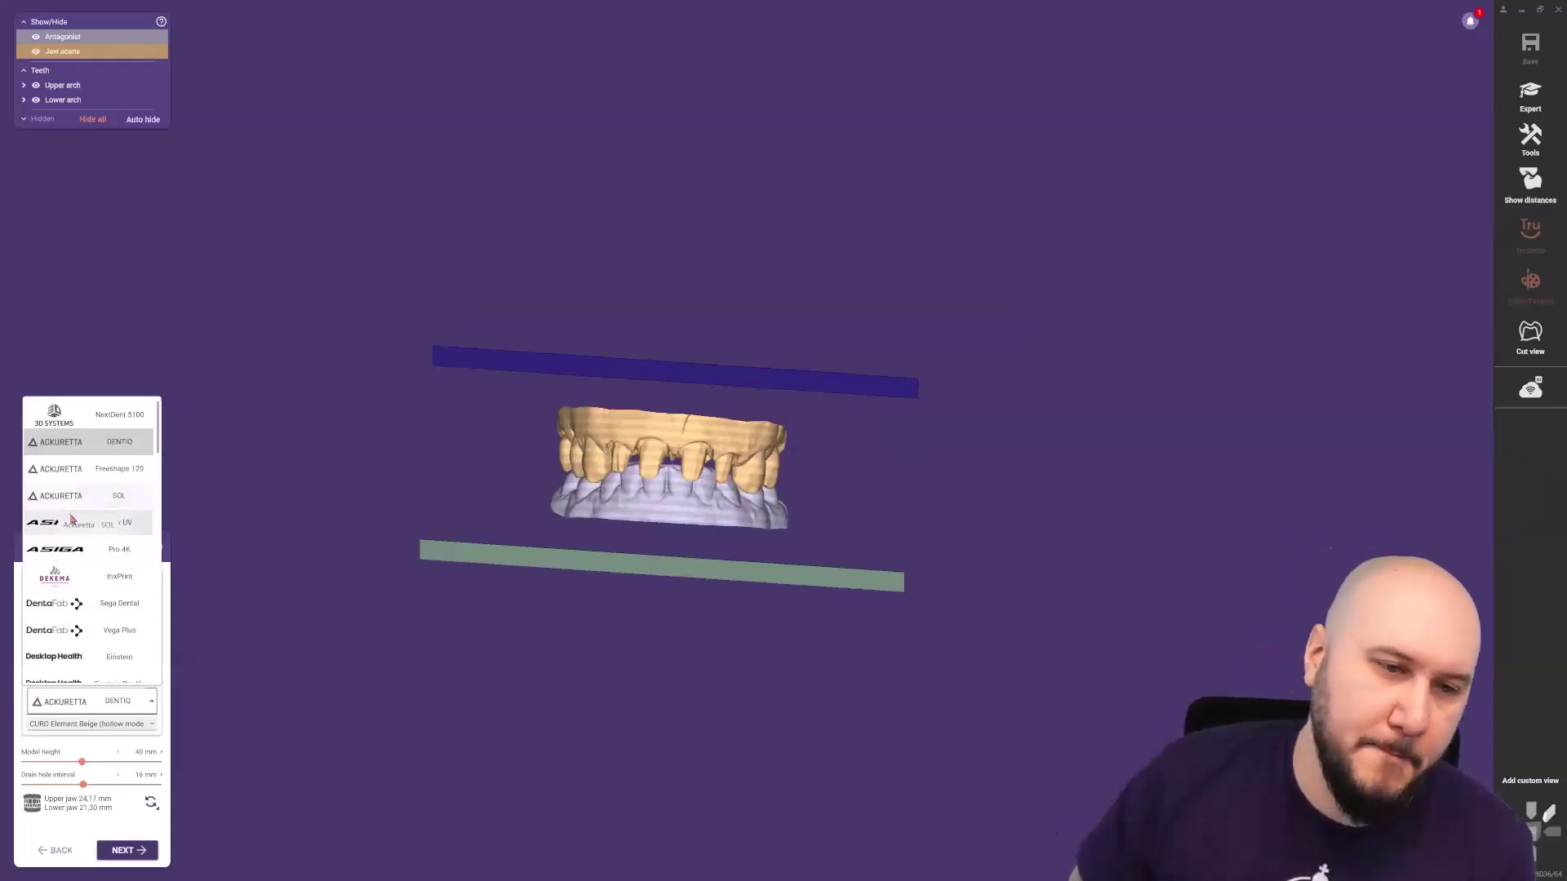
pyautogui.scroll(-6, 65, 518)
pyautogui.scroll(7, 75, 529)
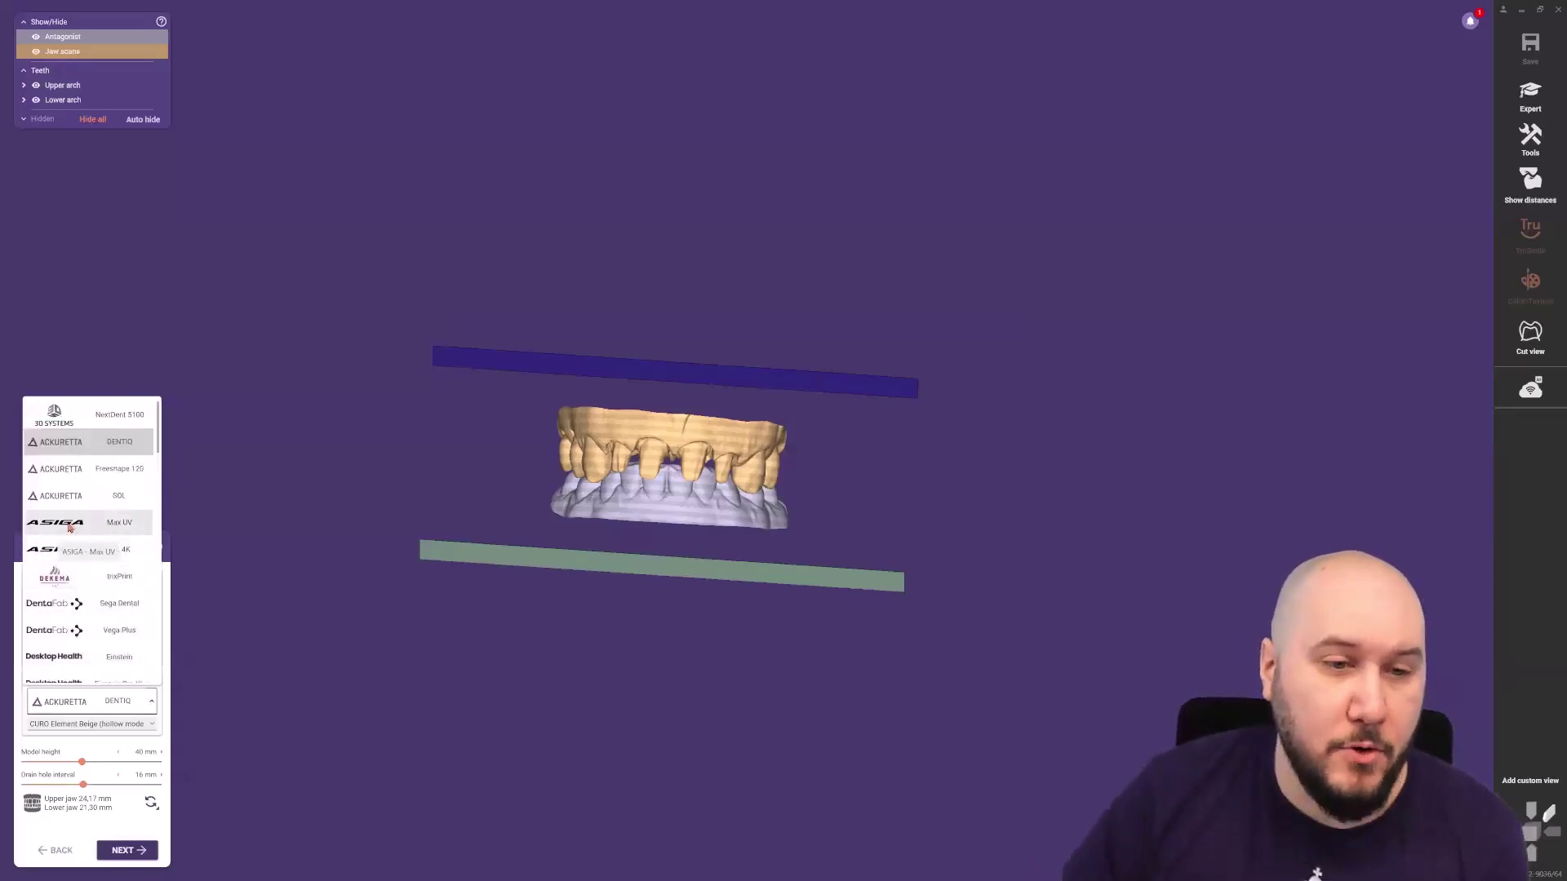
pyautogui.scroll(-2, 70, 528)
pyautogui.scroll(-4, 66, 530)
pyautogui.scroll(4, 75, 550)
pyautogui.click(119, 701)
pyautogui.click(119, 702)
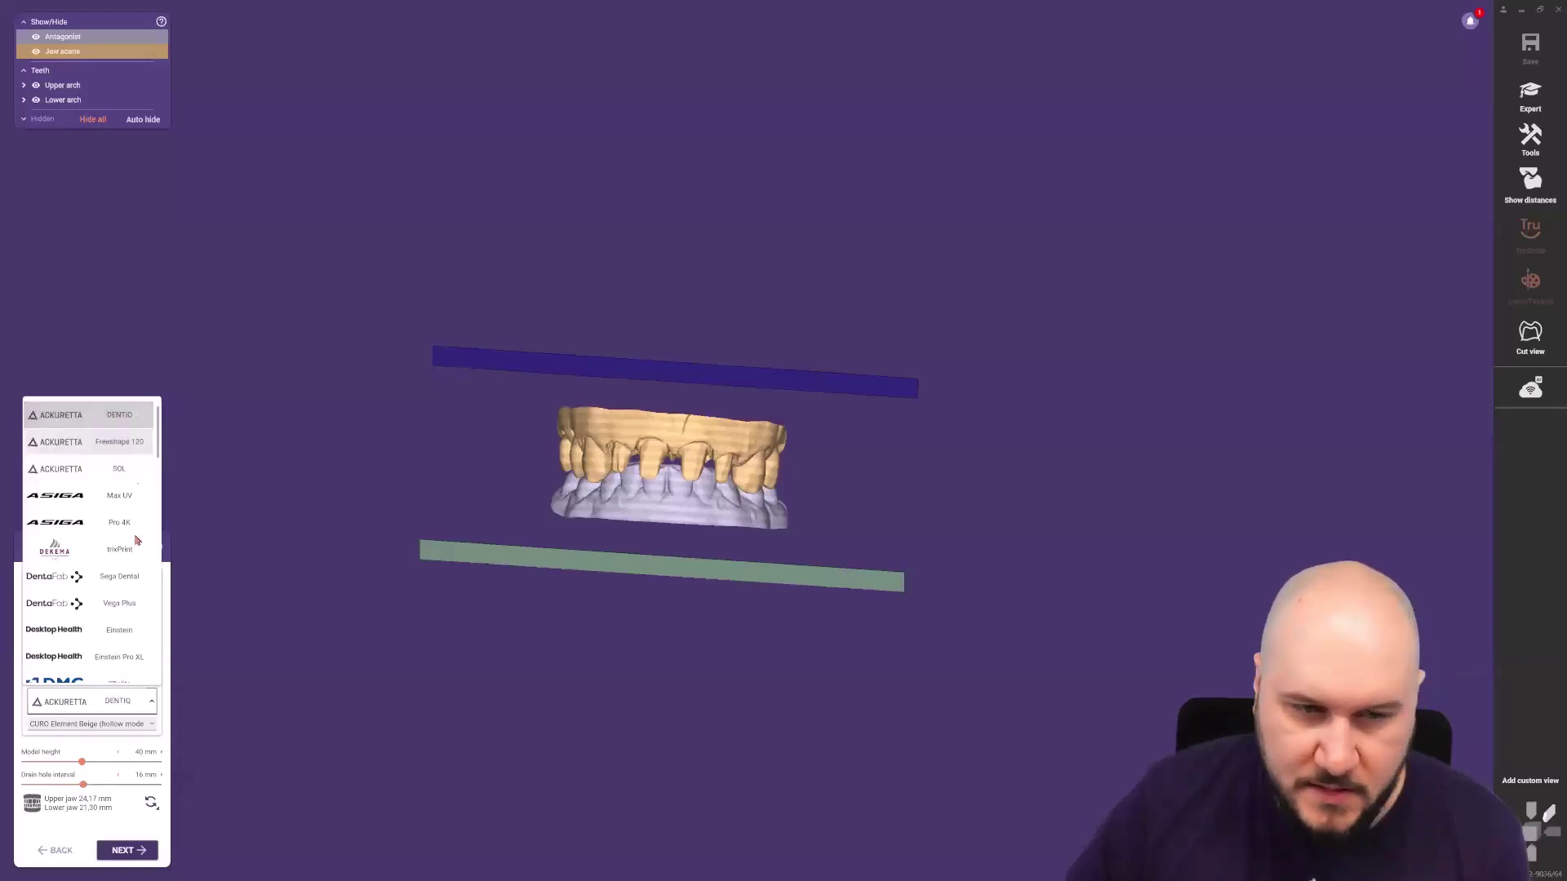
pyautogui.click(221, 685)
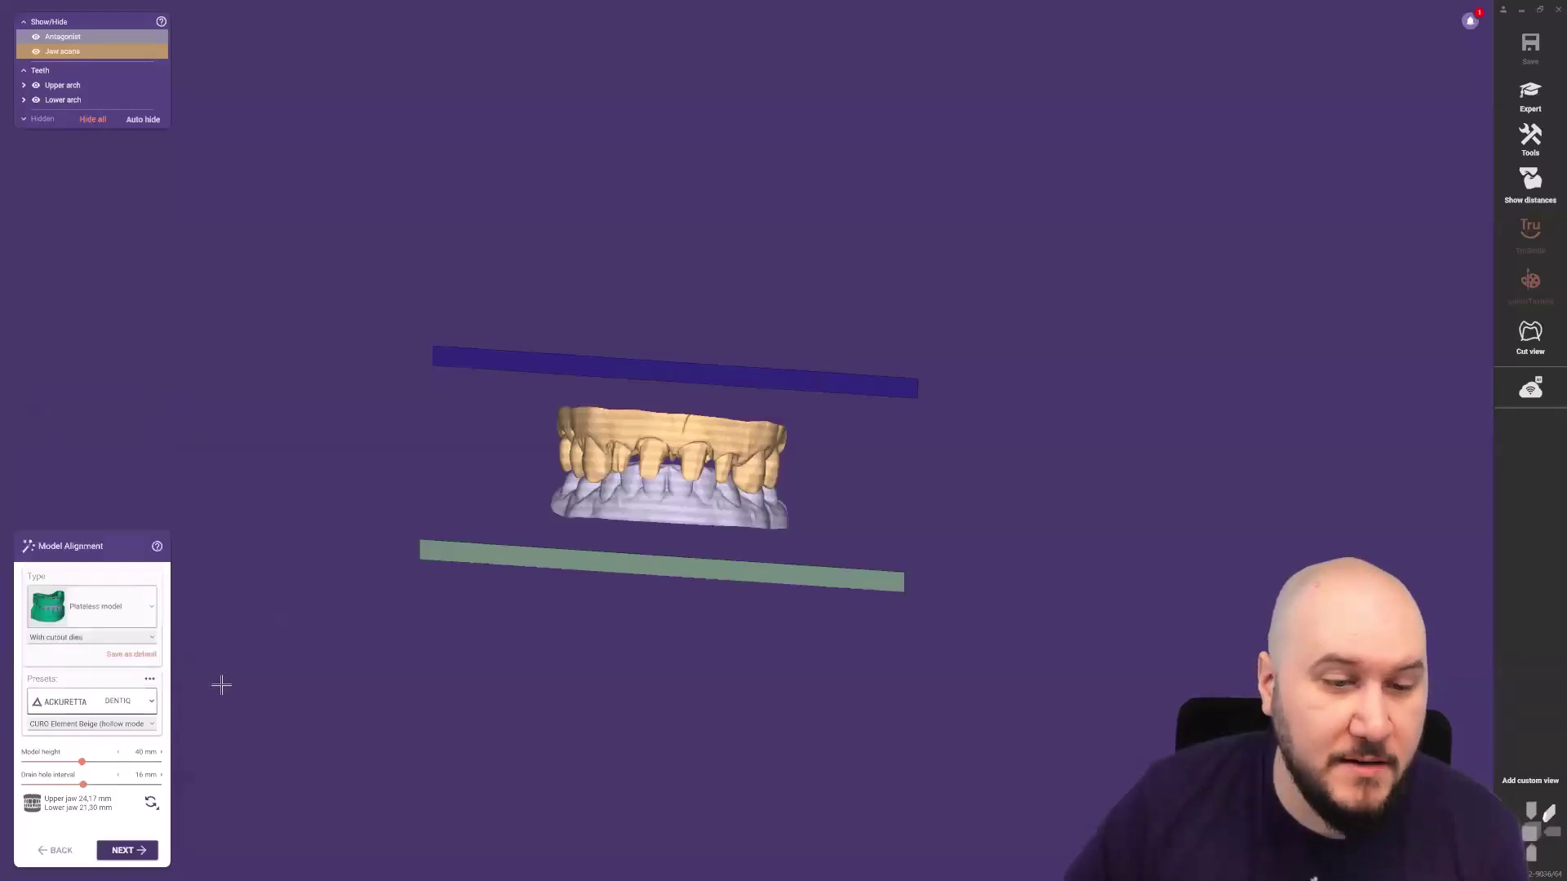
# Select the CURO Element Beige (hollow model) material preset and reduce the model height.
pyautogui.click(149, 727)
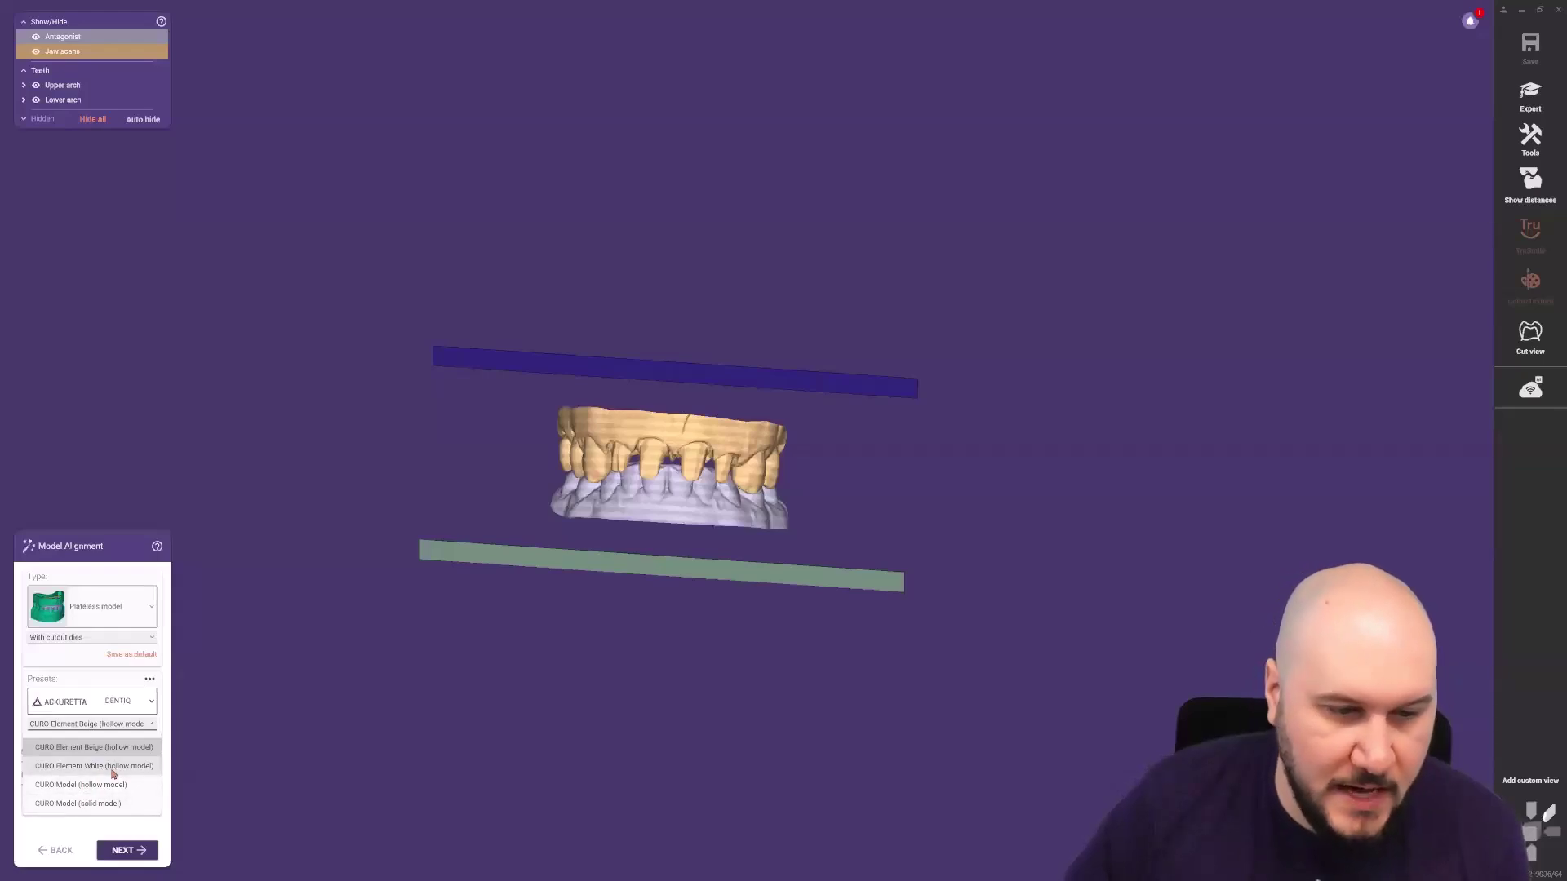
pyautogui.click(96, 748)
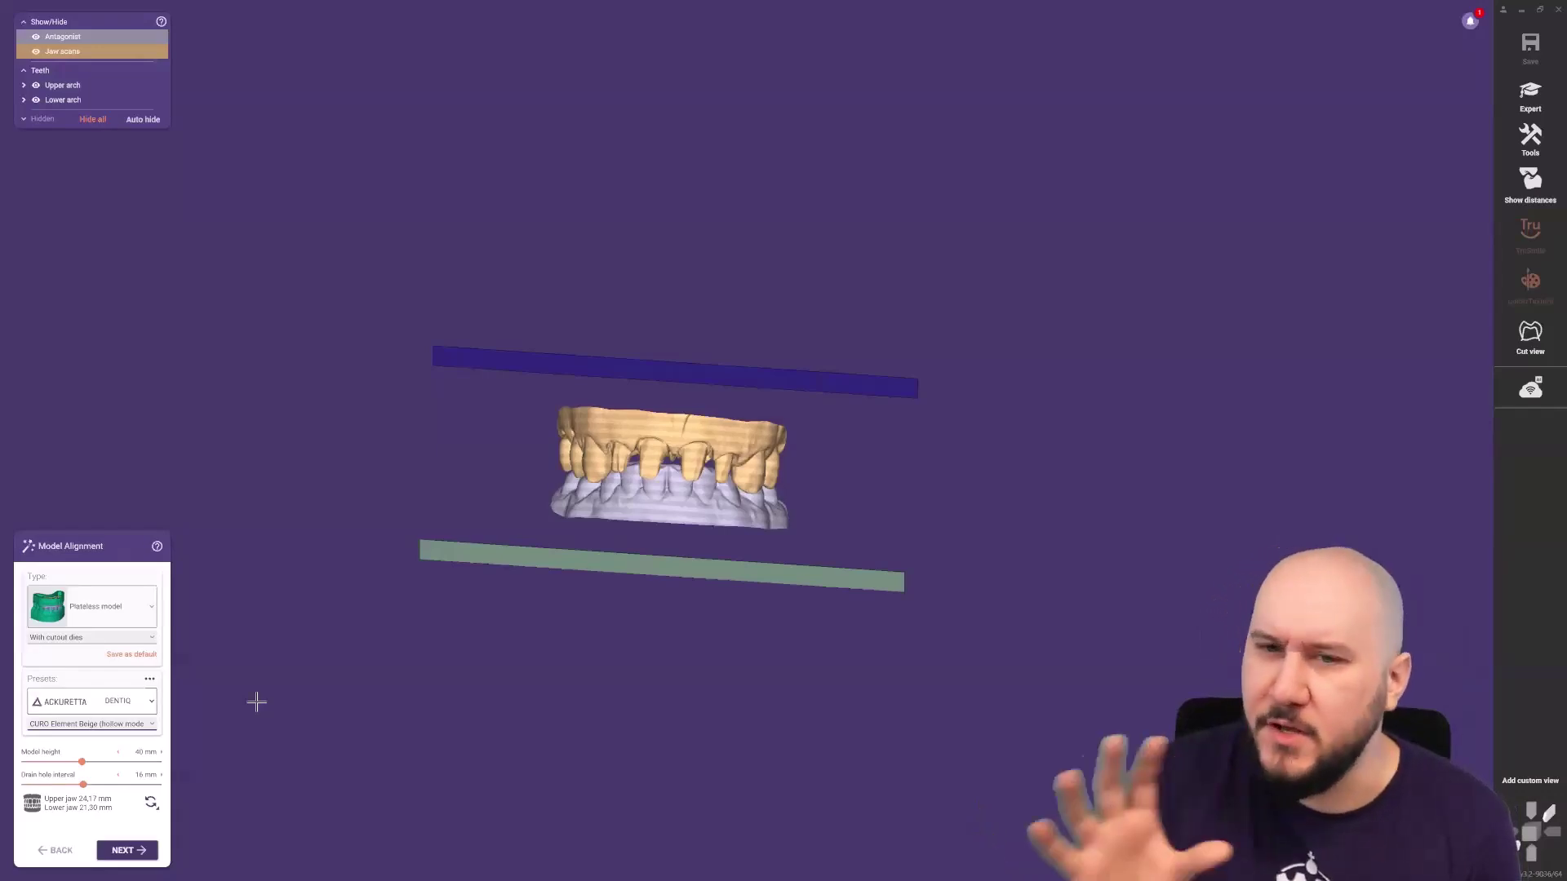
pyautogui.moveTo(462, 664); pyautogui.dragTo(477, 644, button='right')
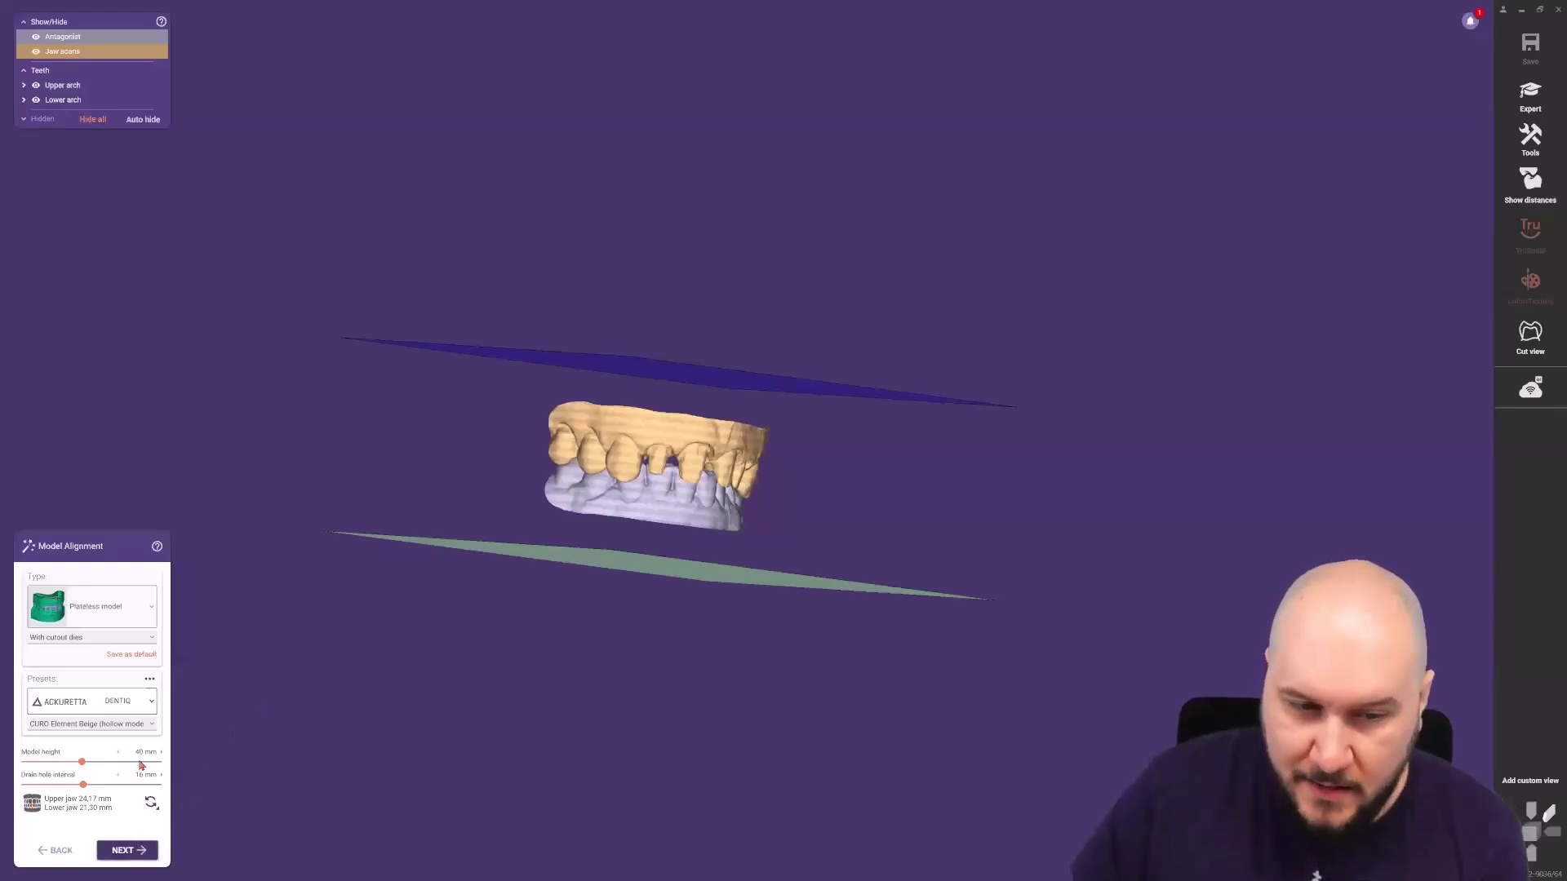
pyautogui.moveTo(82, 761); pyautogui.dragTo(71, 761)
pyautogui.moveTo(905, 629); pyautogui.dragTo(759, 662, button='right')
# Detect the margin line of tooth 12 from a point on its palatal preparation edge and accept it.
pyautogui.moveTo(710, 410); pyautogui.dragTo(707, 535, button='right')
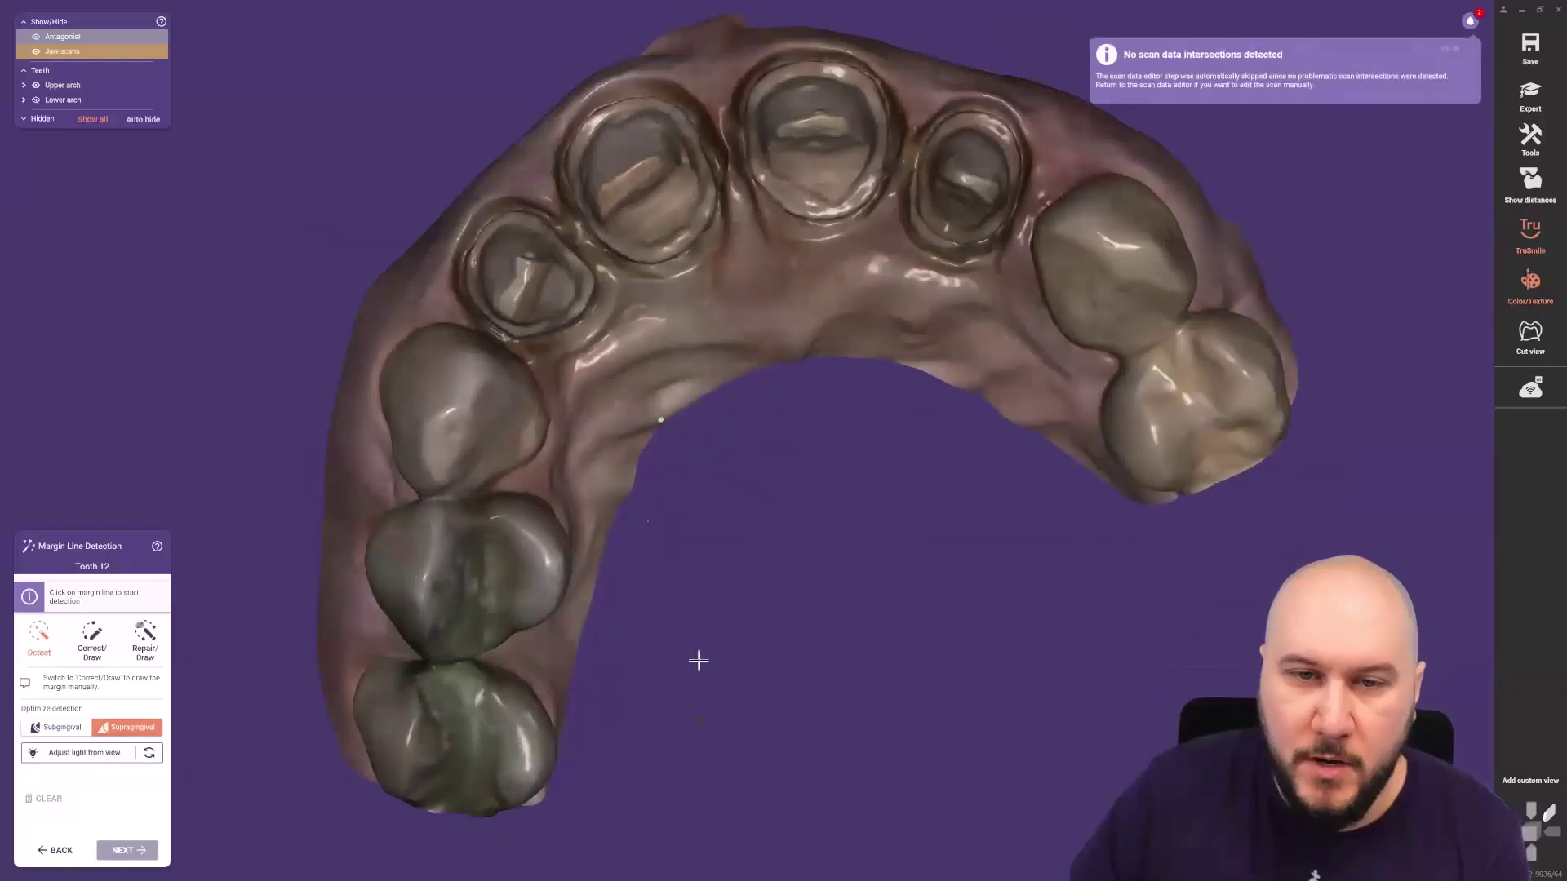
pyautogui.moveTo(595, 287); pyautogui.dragTo(641, 214, button='right')
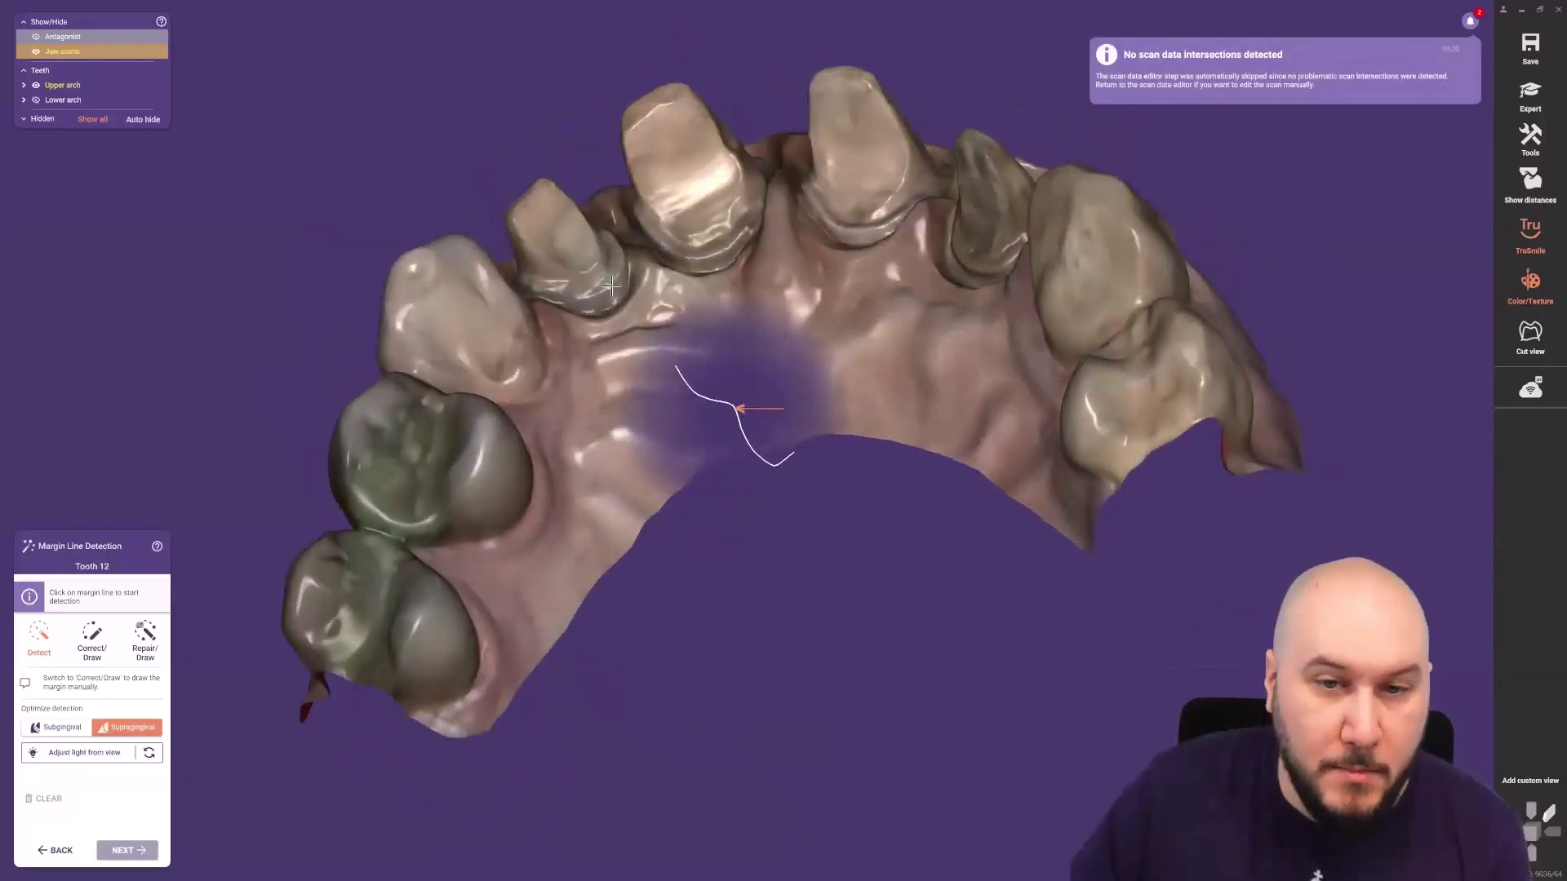
pyautogui.click(610, 287)
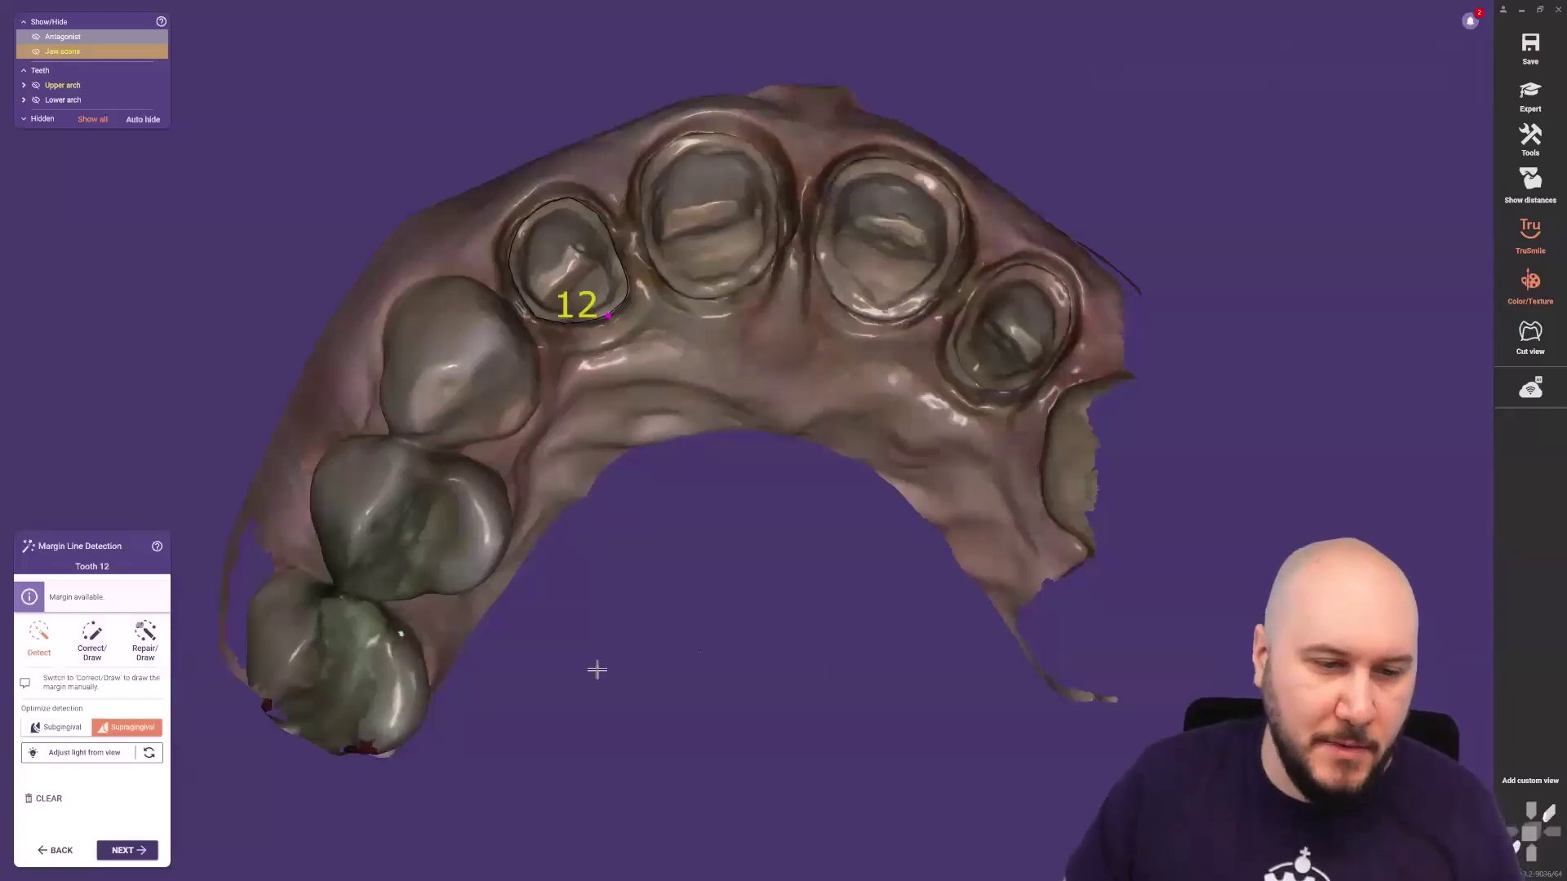
pyautogui.click(127, 851)
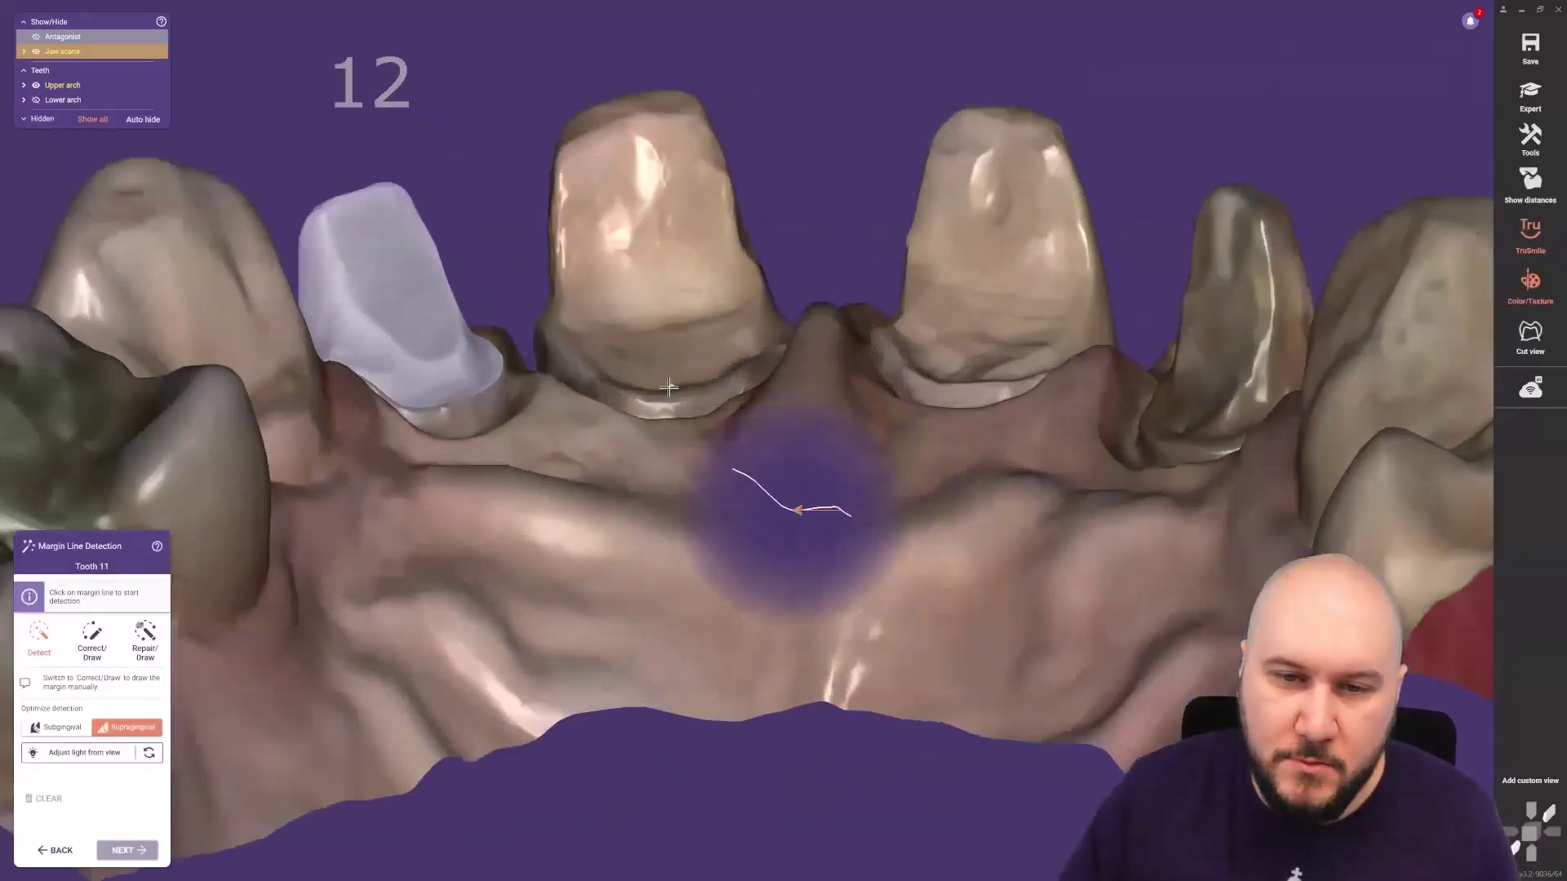
# Detect and accept the margin lines of teeth 11 and 21 from points on their palatal preparation edges.
pyautogui.click(669, 387)
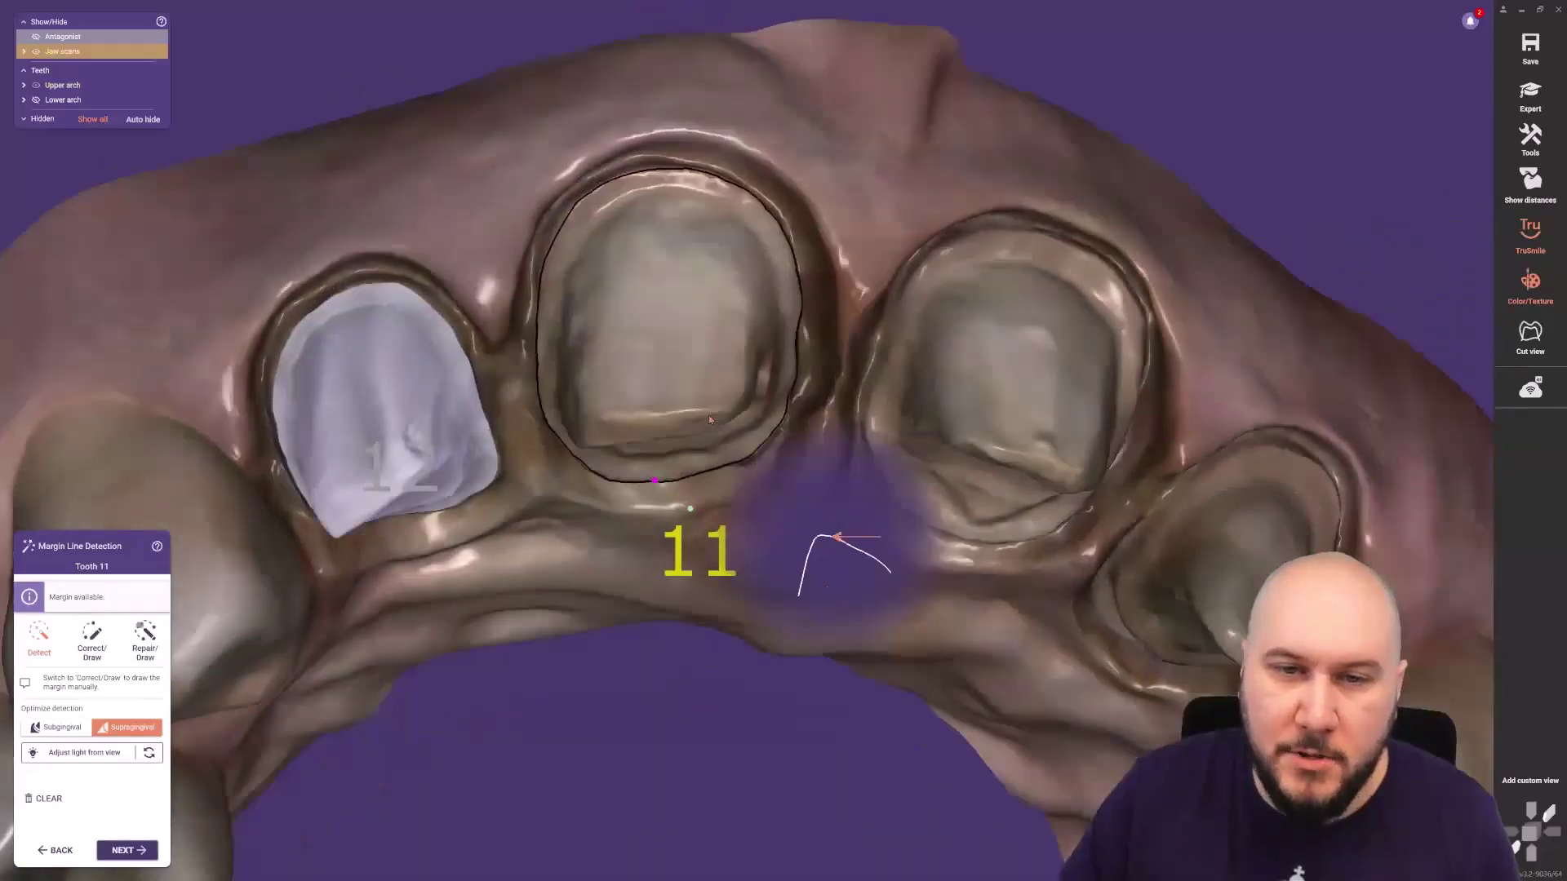
pyautogui.moveTo(709, 417); pyautogui.dragTo(708, 351, button='right')
pyautogui.click(127, 851)
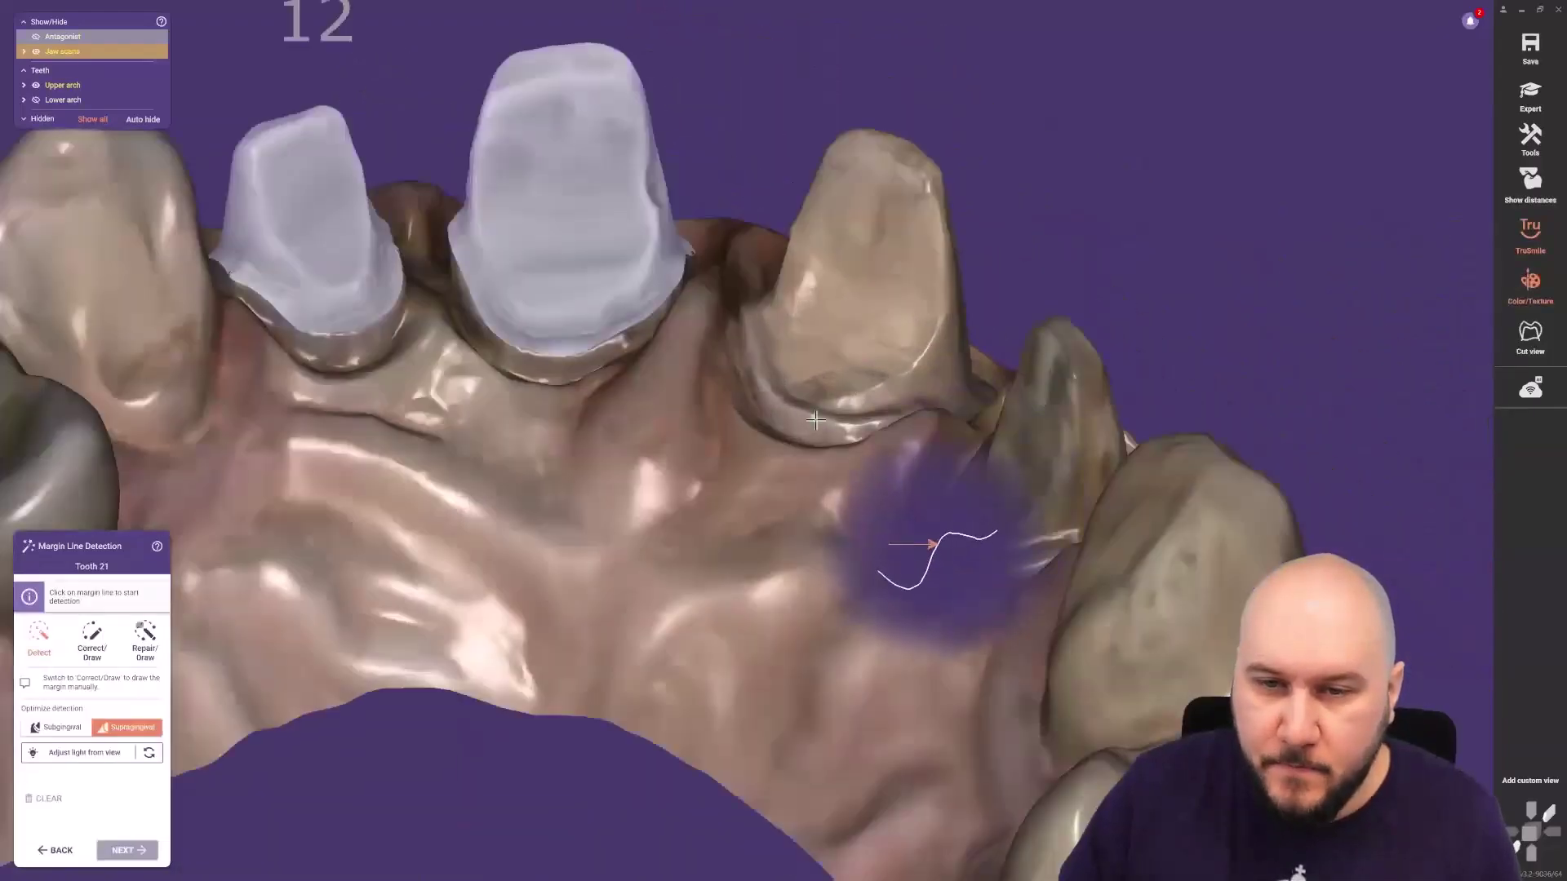
pyautogui.click(819, 415)
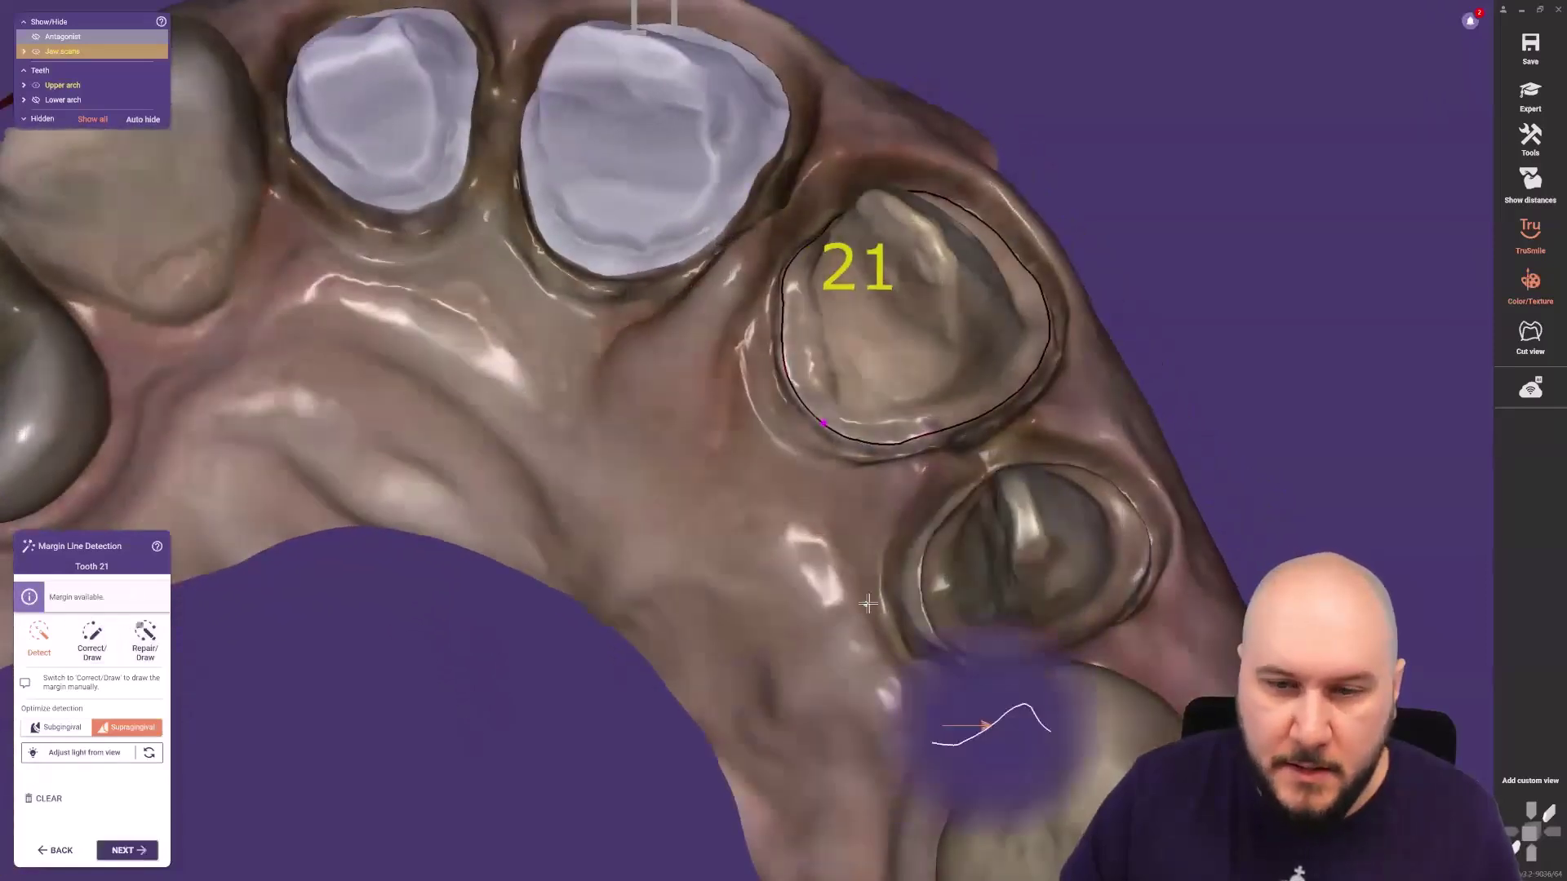
pyautogui.press('space')
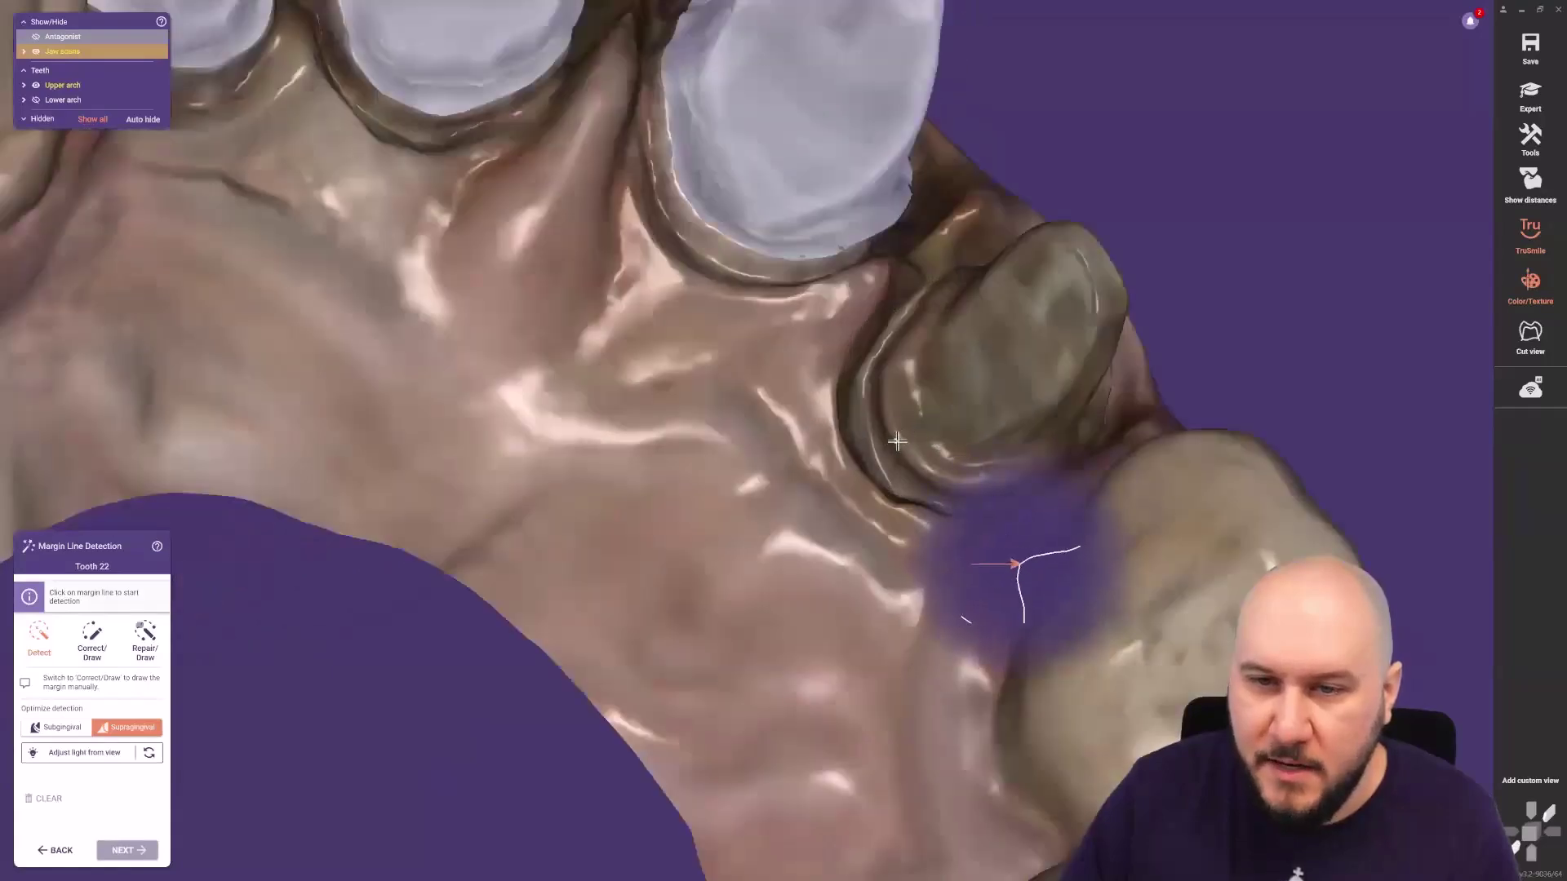
# Detect the margin line of tooth 22, repeating the detection from a second point on the preparation edge.
pyautogui.click(897, 442)
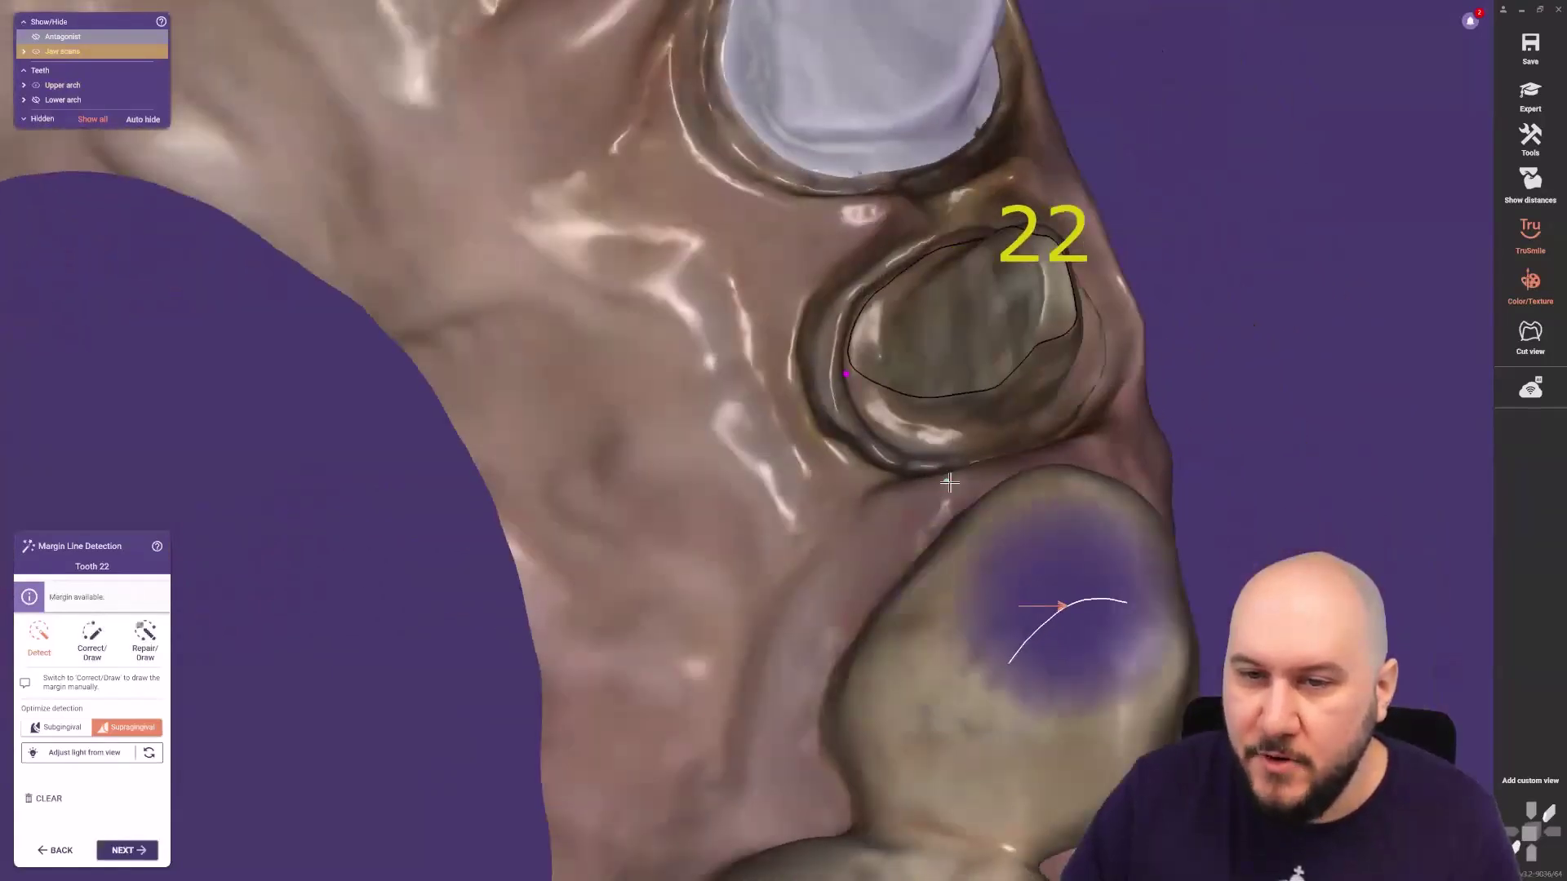
pyautogui.click(1102, 378)
pyautogui.moveTo(1082, 432); pyautogui.dragTo(1061, 351, button='right')
# Correct the tooth 22 margin line by editing its control points along the palatal and mesial preparation edge, and accept it.
pyautogui.click(107, 642)
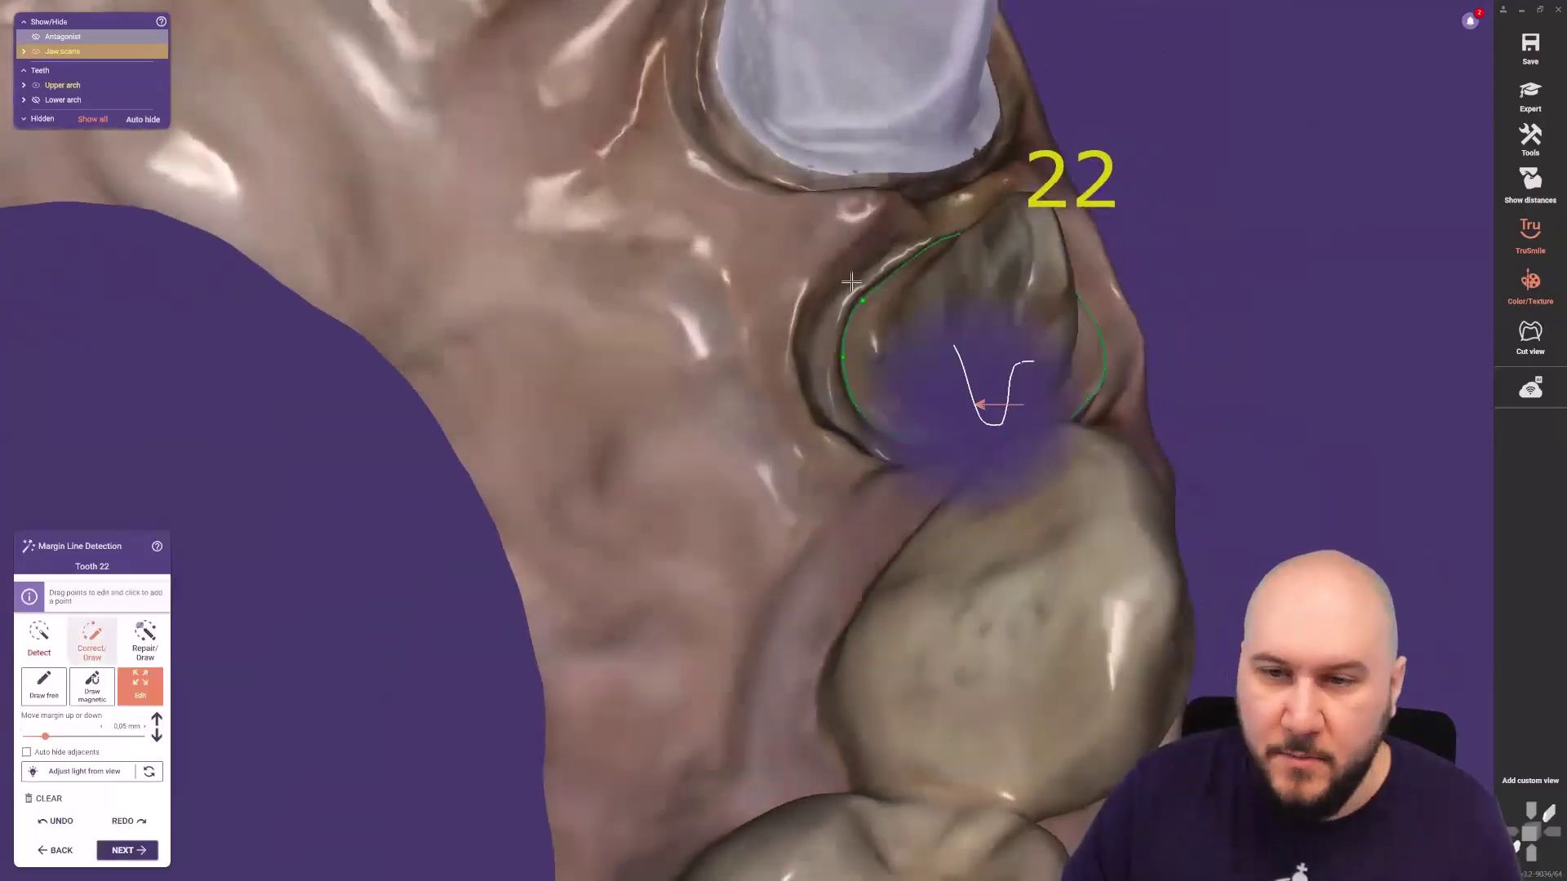
pyautogui.scroll(5, 851, 282)
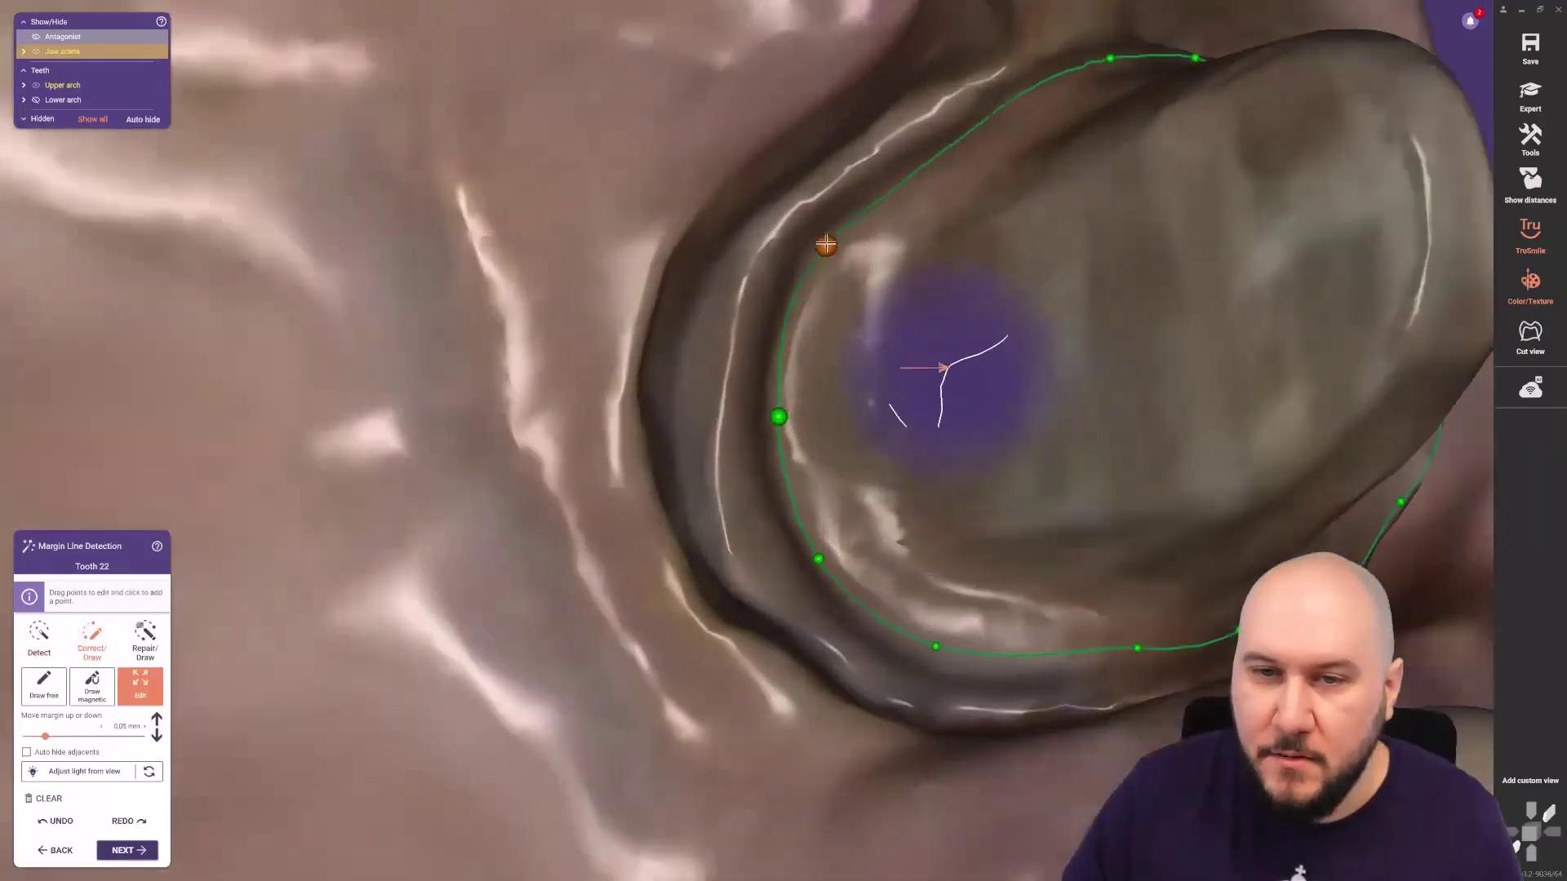
pyautogui.click(825, 245)
pyautogui.click(918, 169)
pyautogui.click(993, 115)
pyautogui.moveTo(997, 110); pyautogui.dragTo(998, 111)
pyautogui.scroll(-5, 1042, 395)
pyautogui.moveTo(946, 418); pyautogui.dragTo(949, 418, button='right')
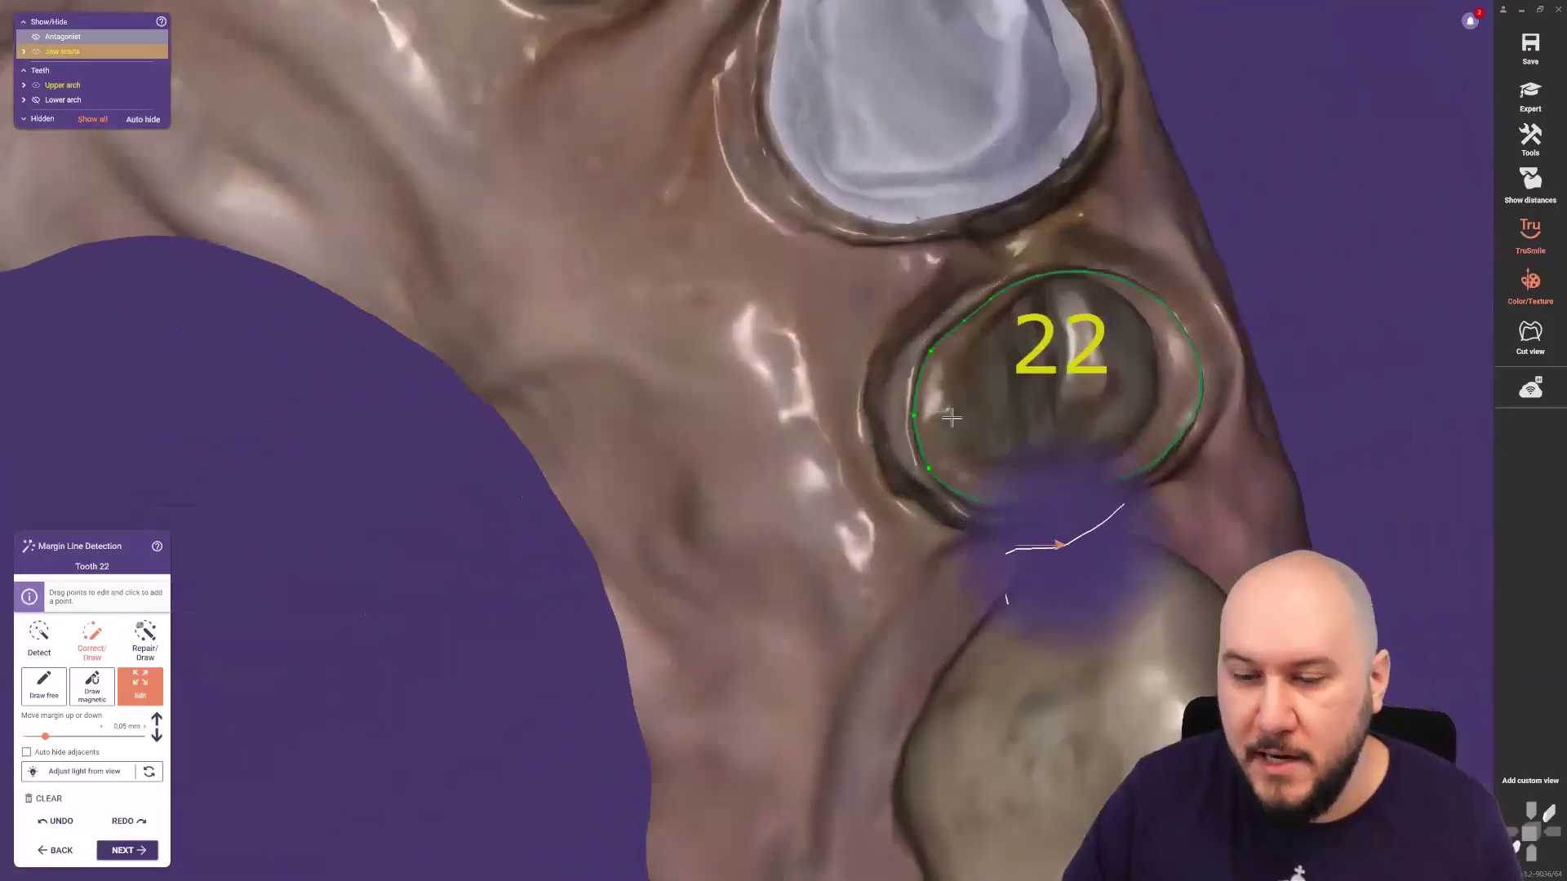
pyautogui.press('Return')
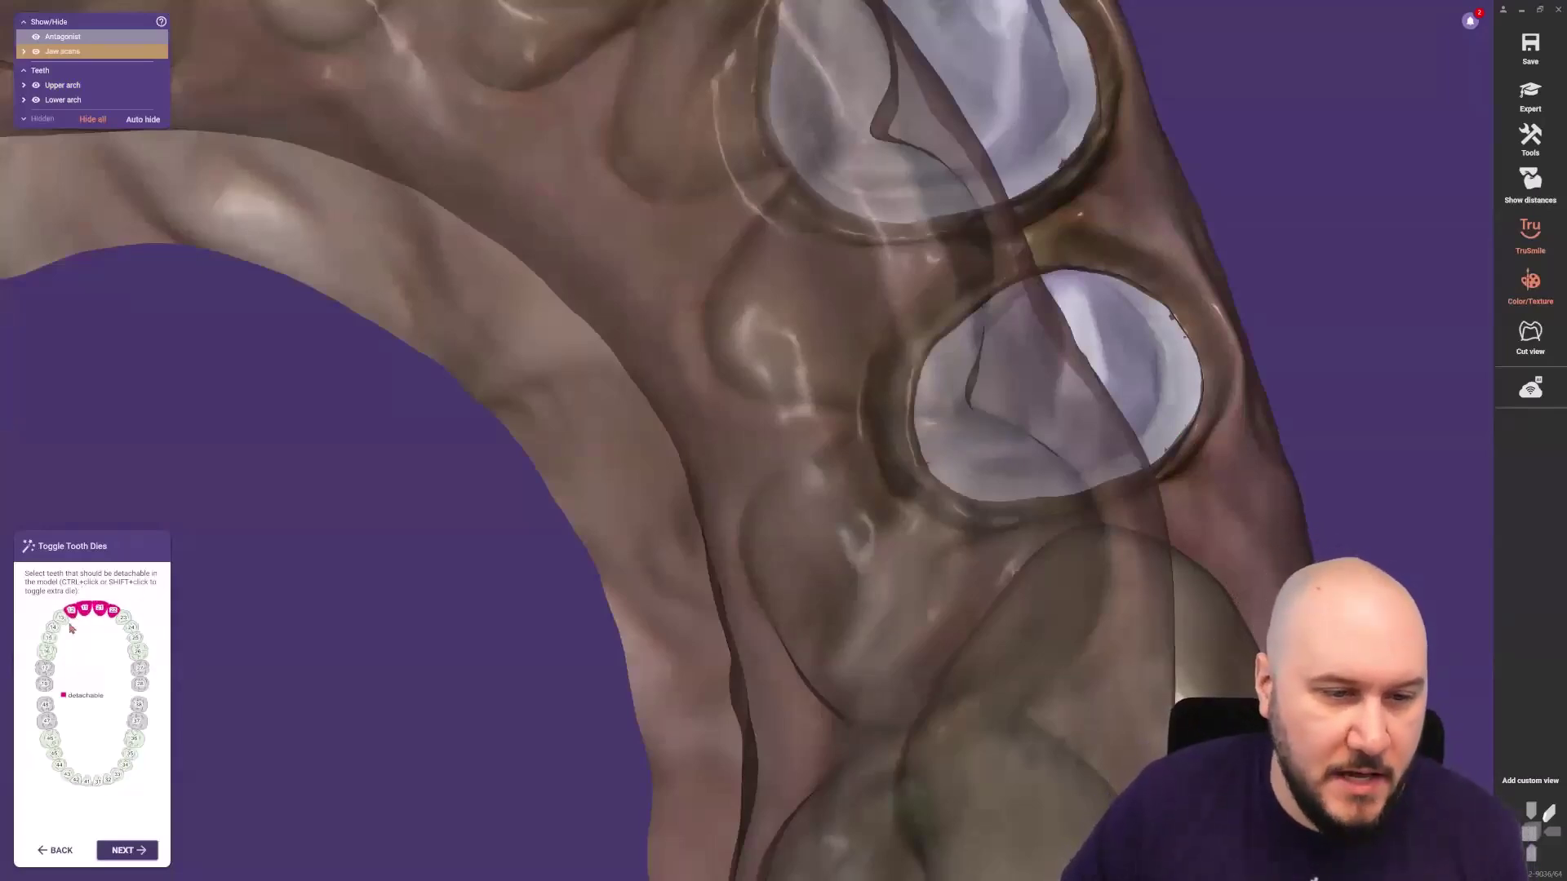
# Mark teeth 12, 11, 21 and 22 as detachable dies and proceed to the plateless model design.
pyautogui.scroll(-3, 631, 533)
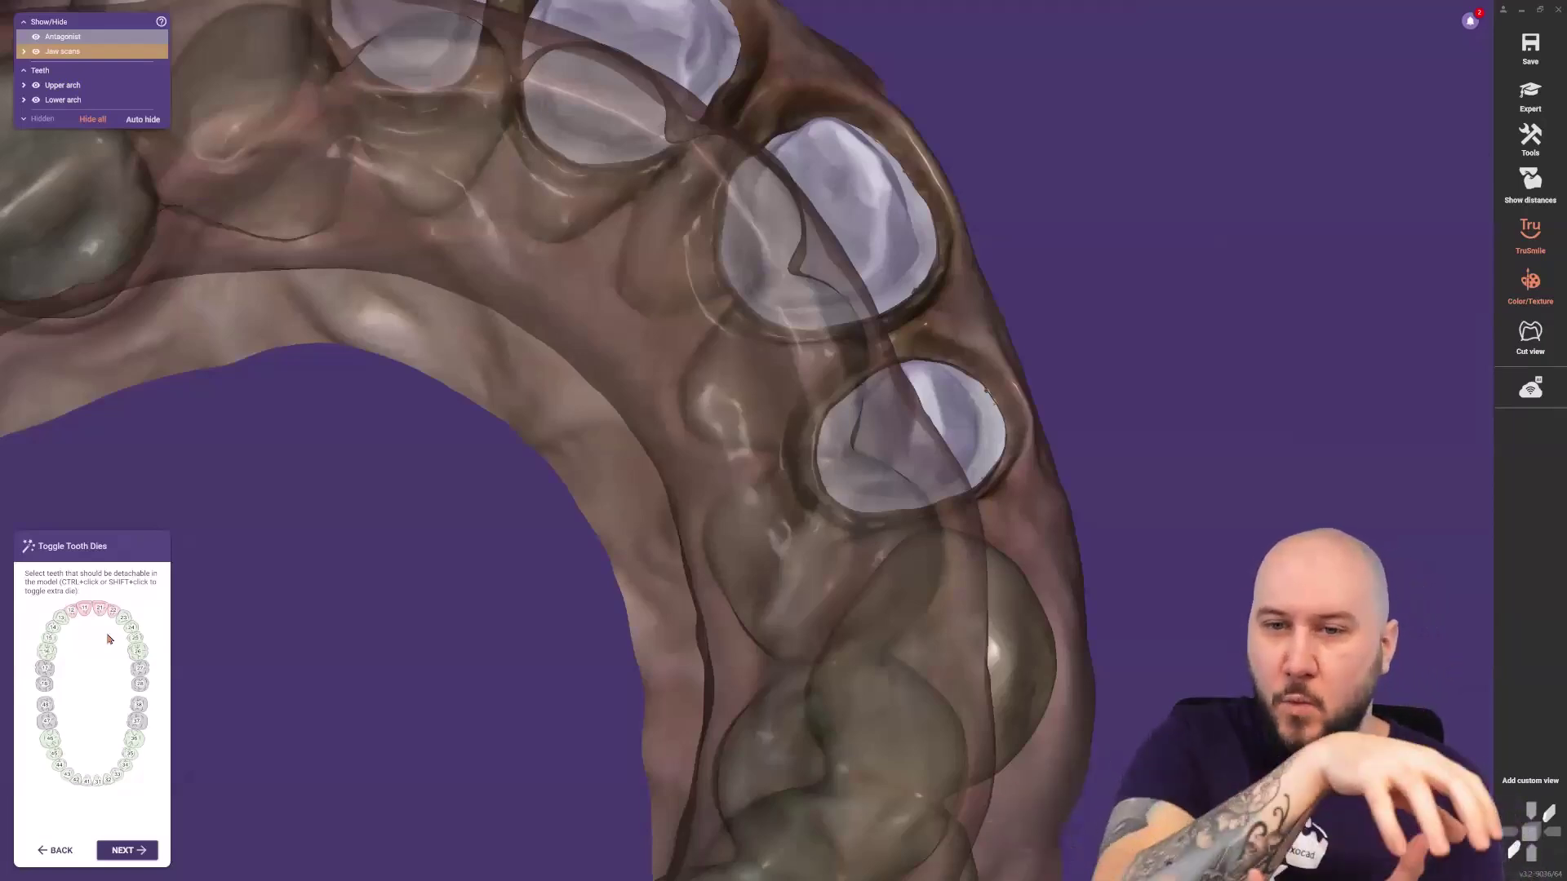
pyautogui.click(71, 610)
pyautogui.click(85, 608)
pyautogui.click(100, 608)
pyautogui.click(111, 617)
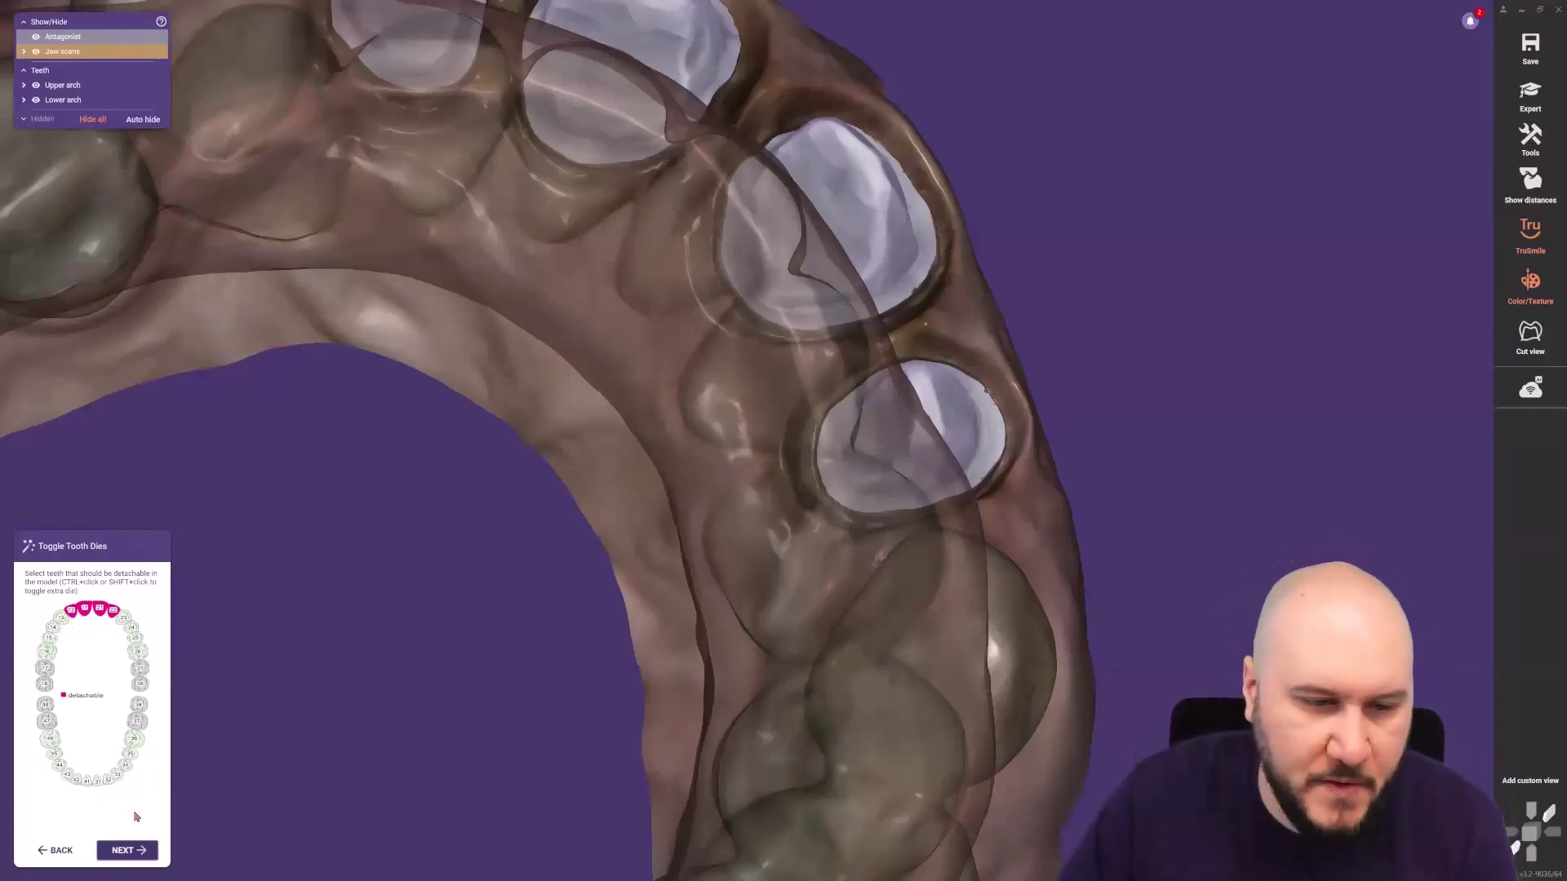
pyautogui.scroll(-4, 494, 513)
pyautogui.moveTo(501, 520); pyautogui.dragTo(500, 521, button='right')
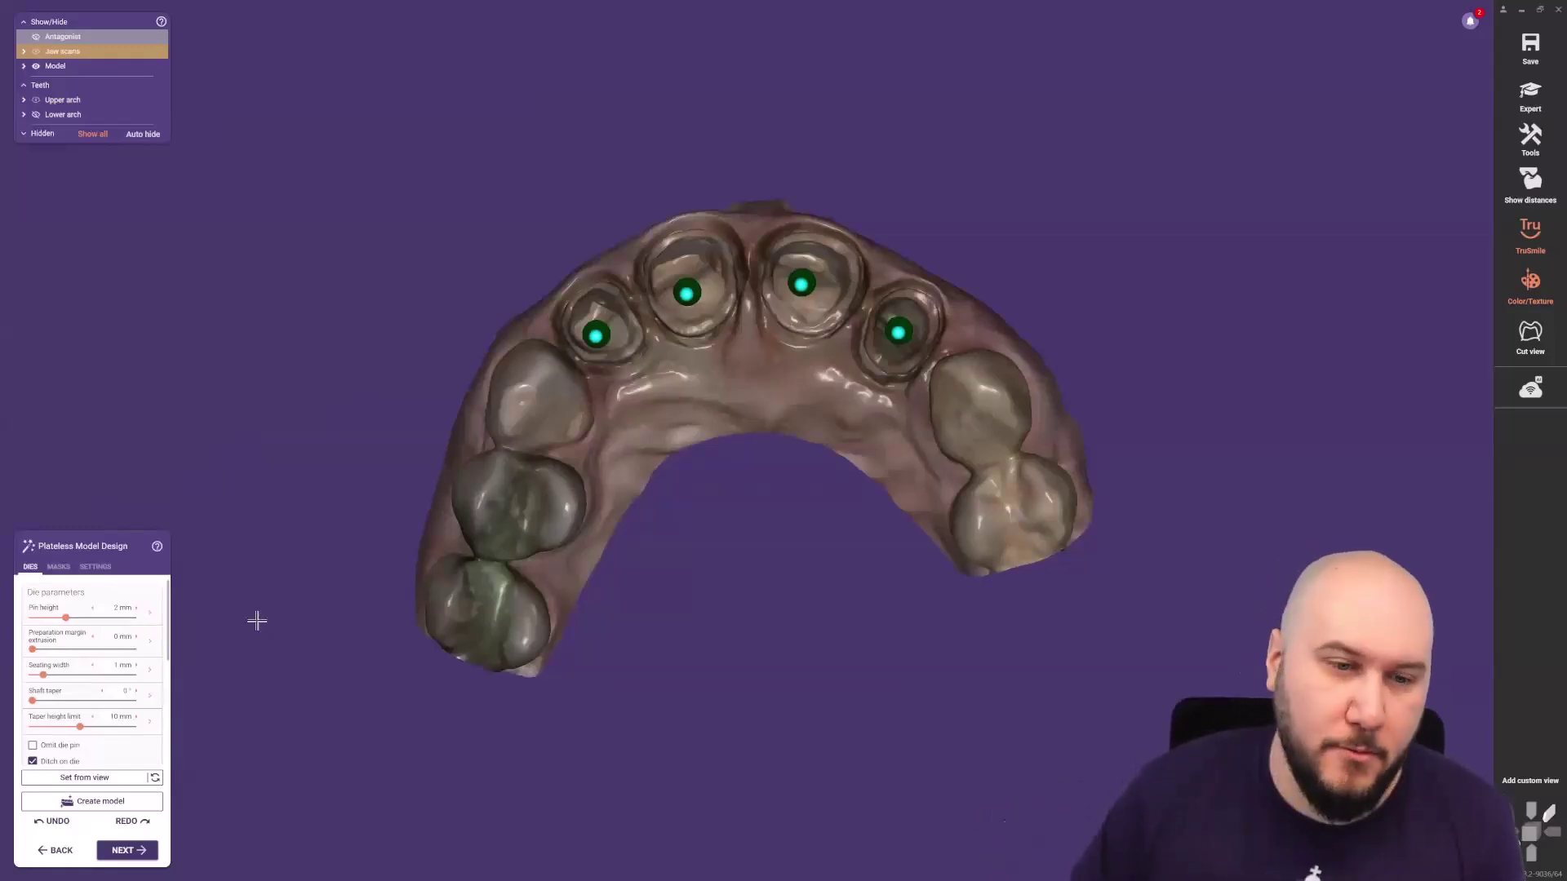
# Review the die parameters, including preparation margin extrusion and seating width, and the base gap settings.
pyautogui.moveTo(76, 621)
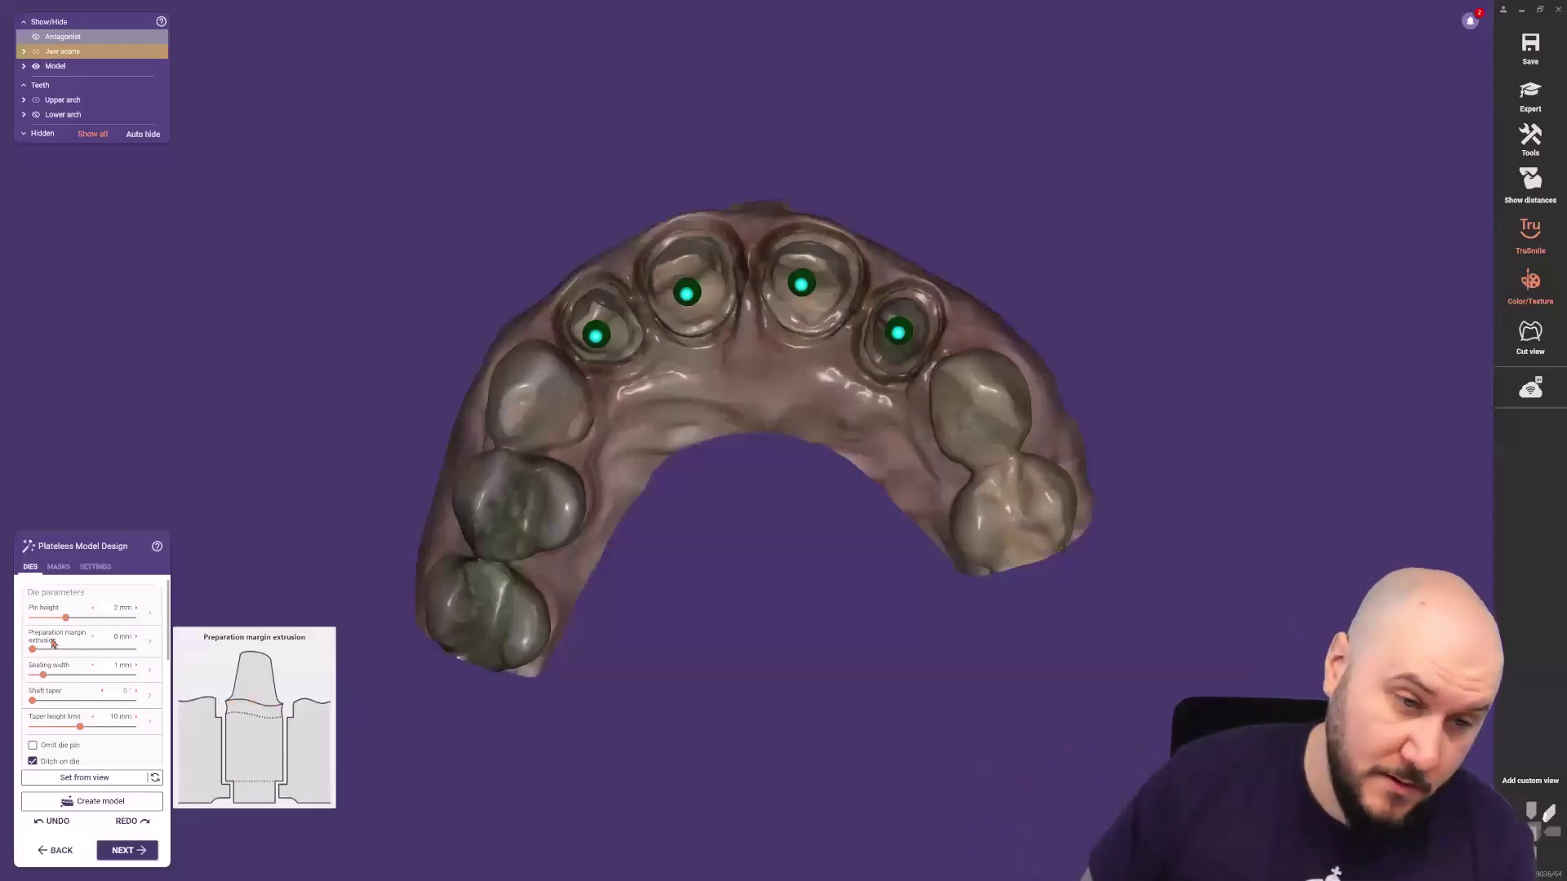
pyautogui.moveTo(70, 671)
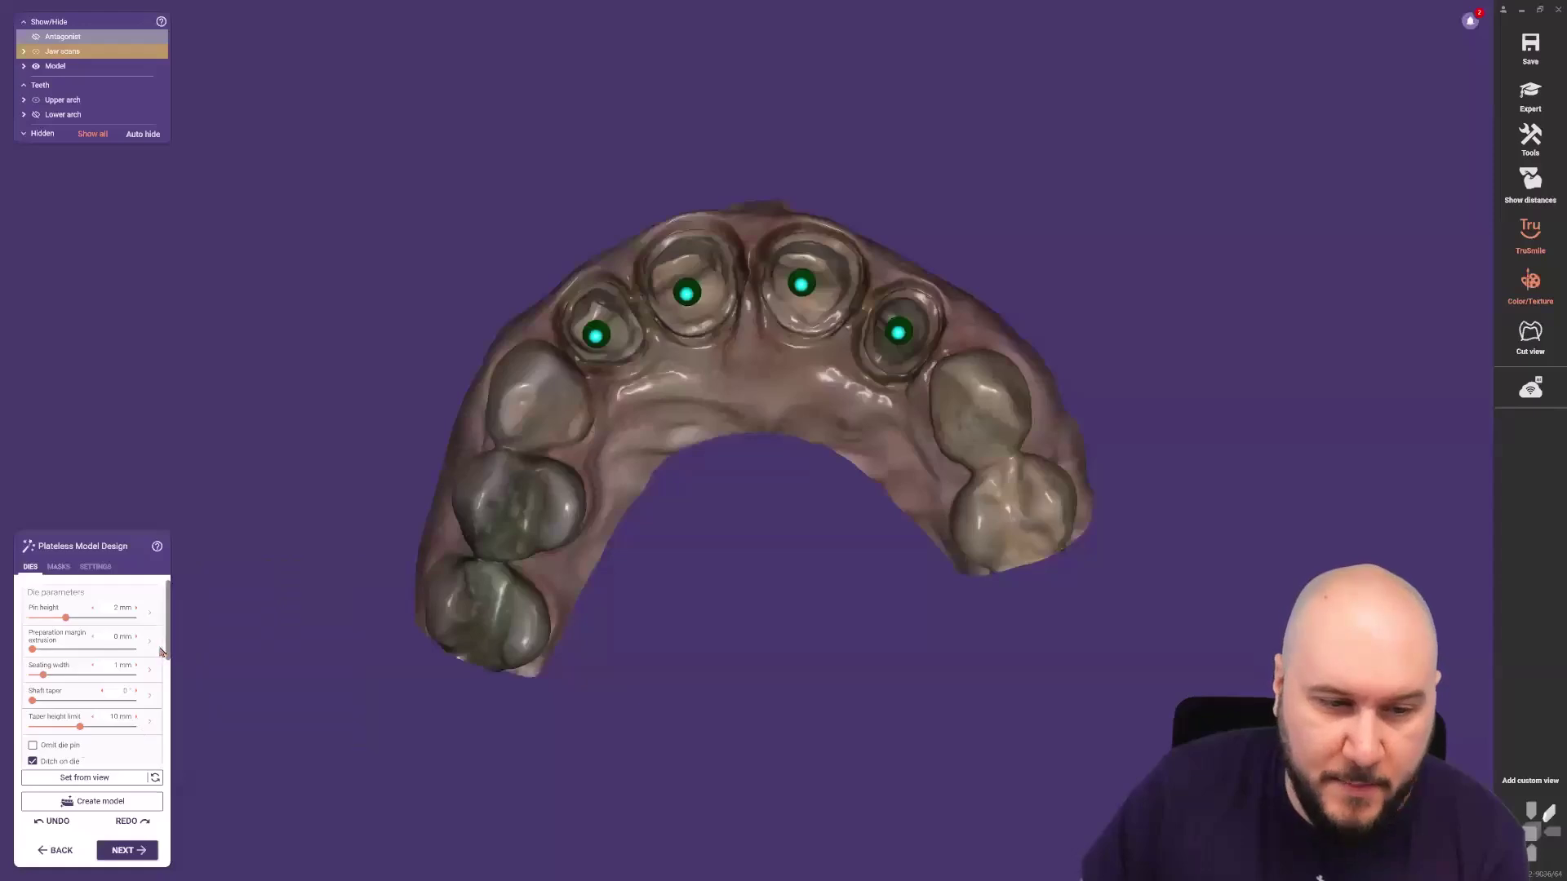
pyautogui.moveTo(168, 649); pyautogui.dragTo(168, 700)
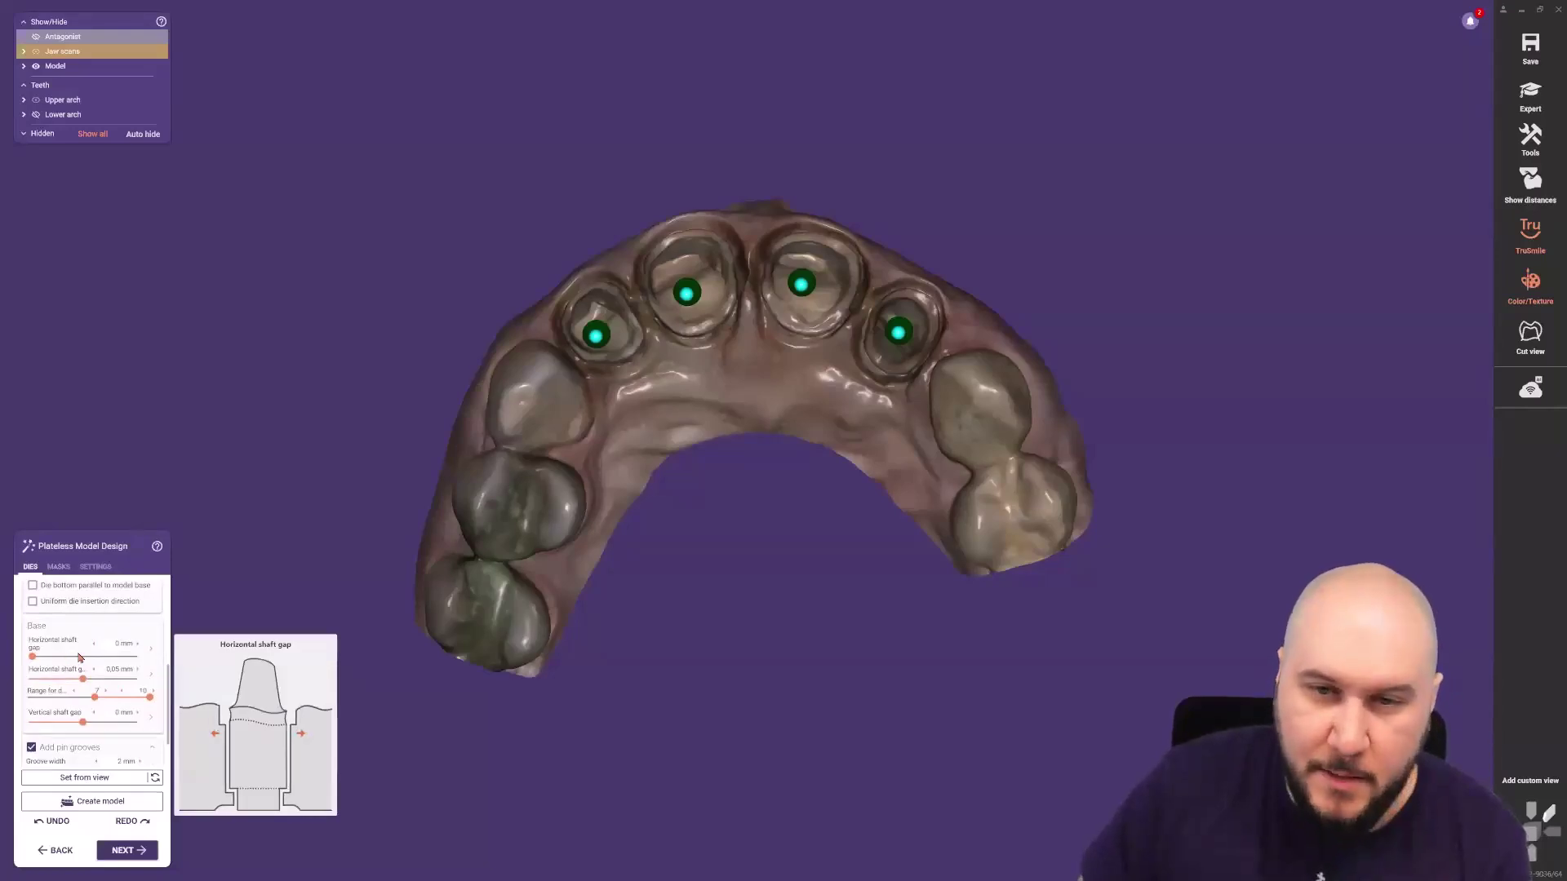
# Open the per-tooth horizontal shaft gap settings and explore individual tooth selection with teeth 12, 11, 21 and 22.
pyautogui.click(151, 652)
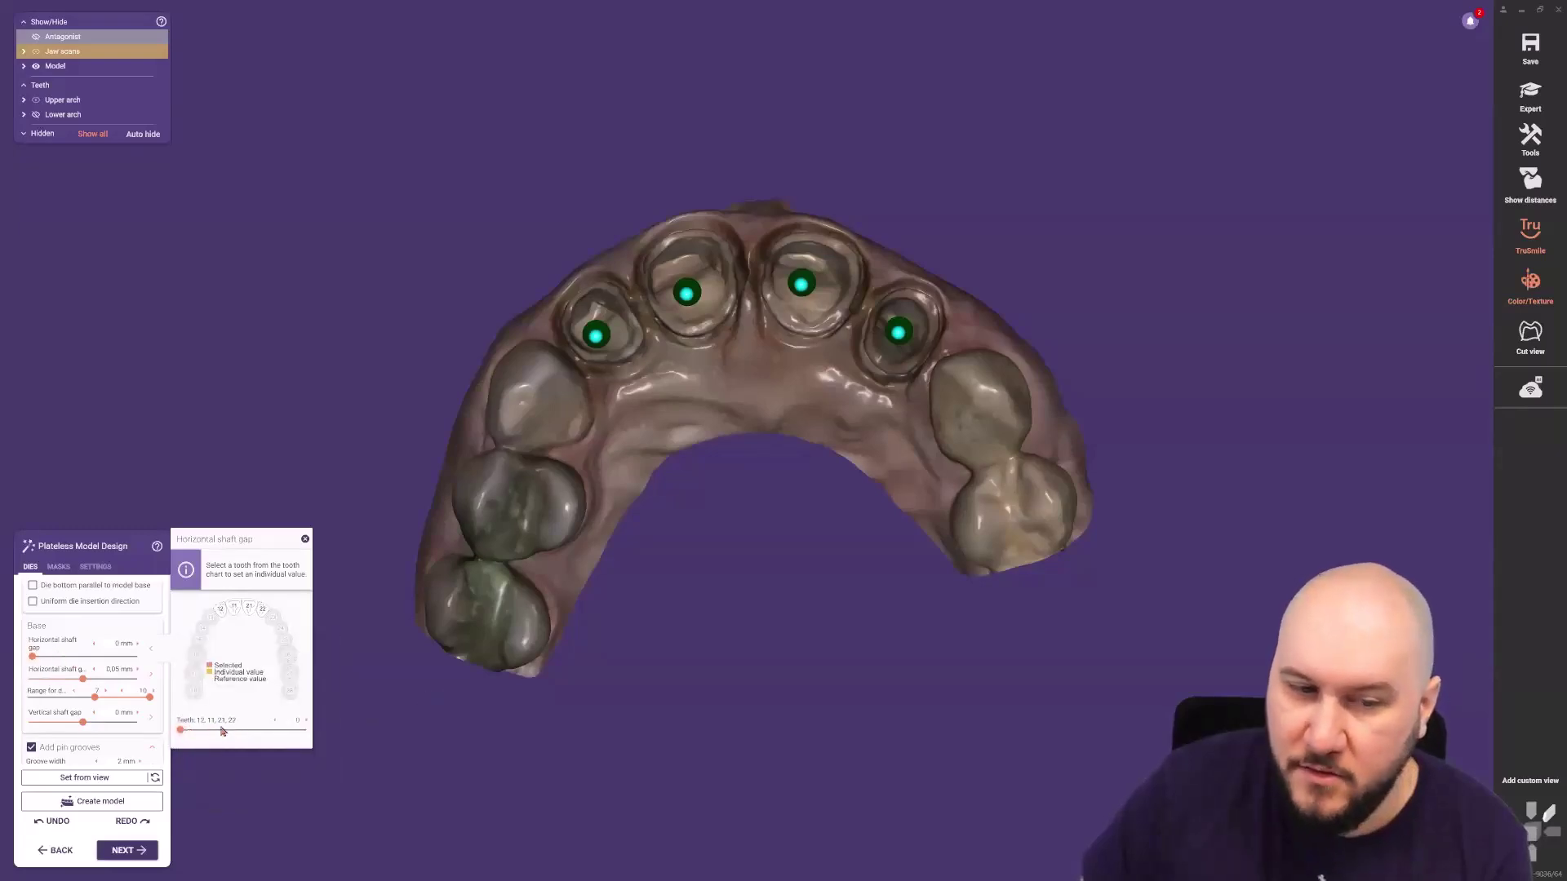
pyautogui.click(220, 610)
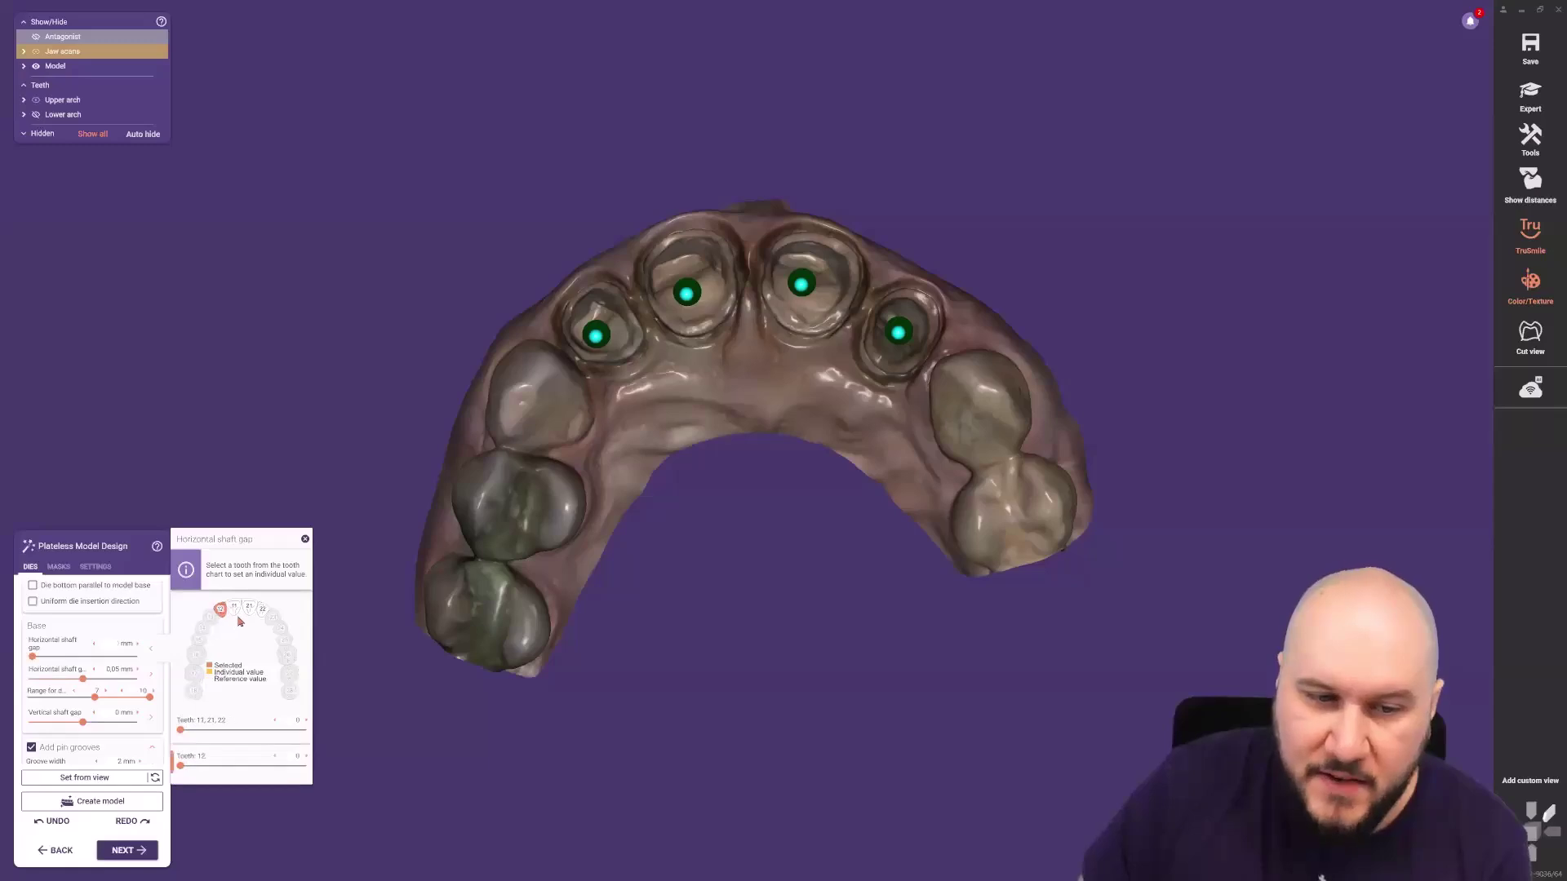
pyautogui.click(234, 608)
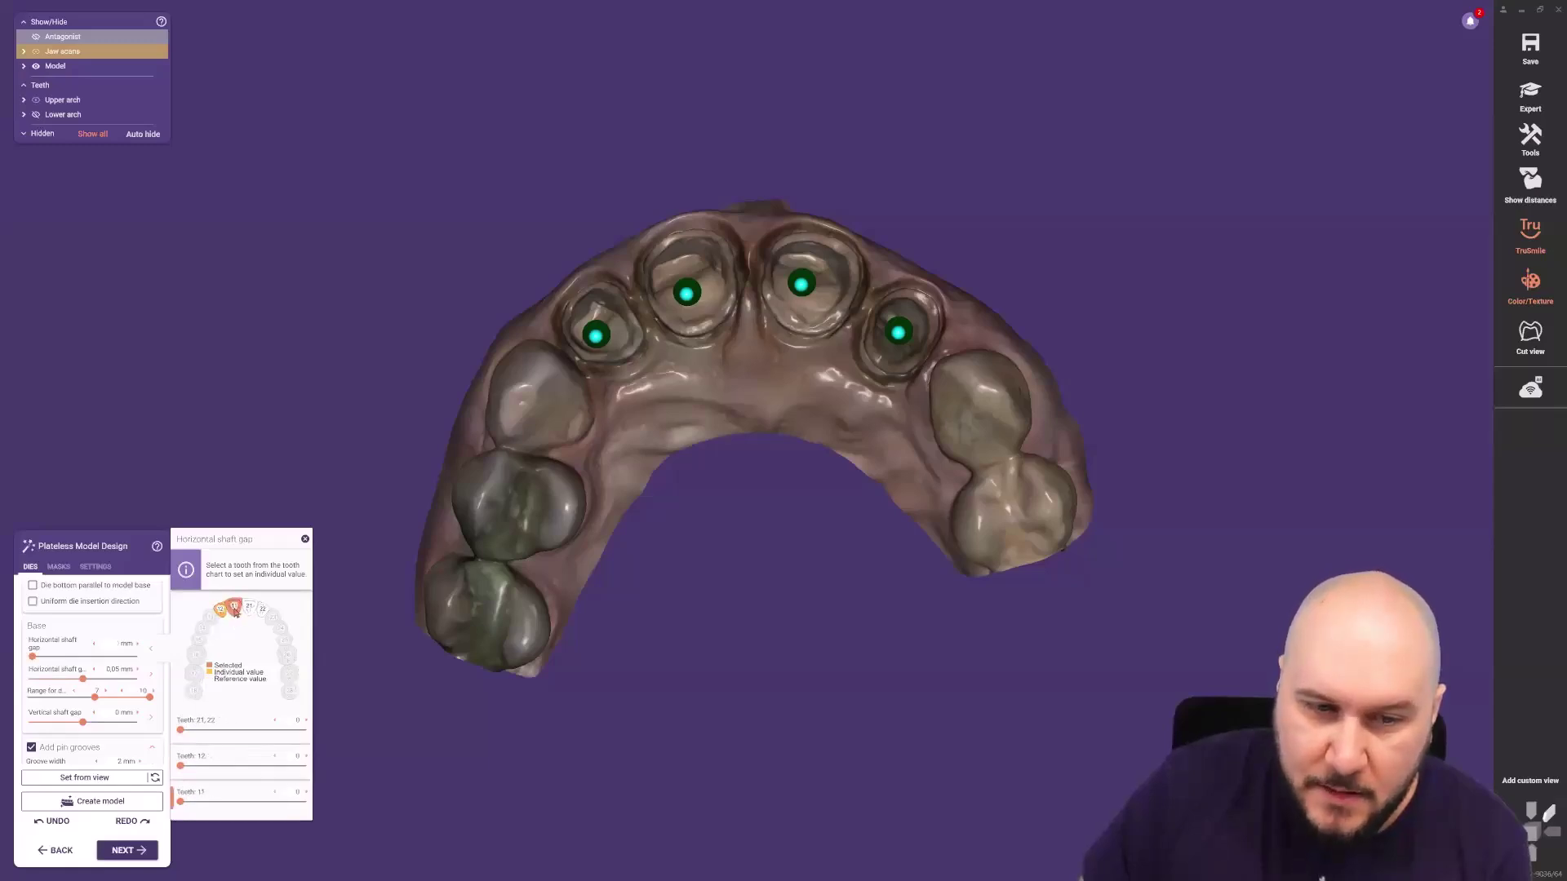
pyautogui.click(250, 610)
pyautogui.click(262, 610)
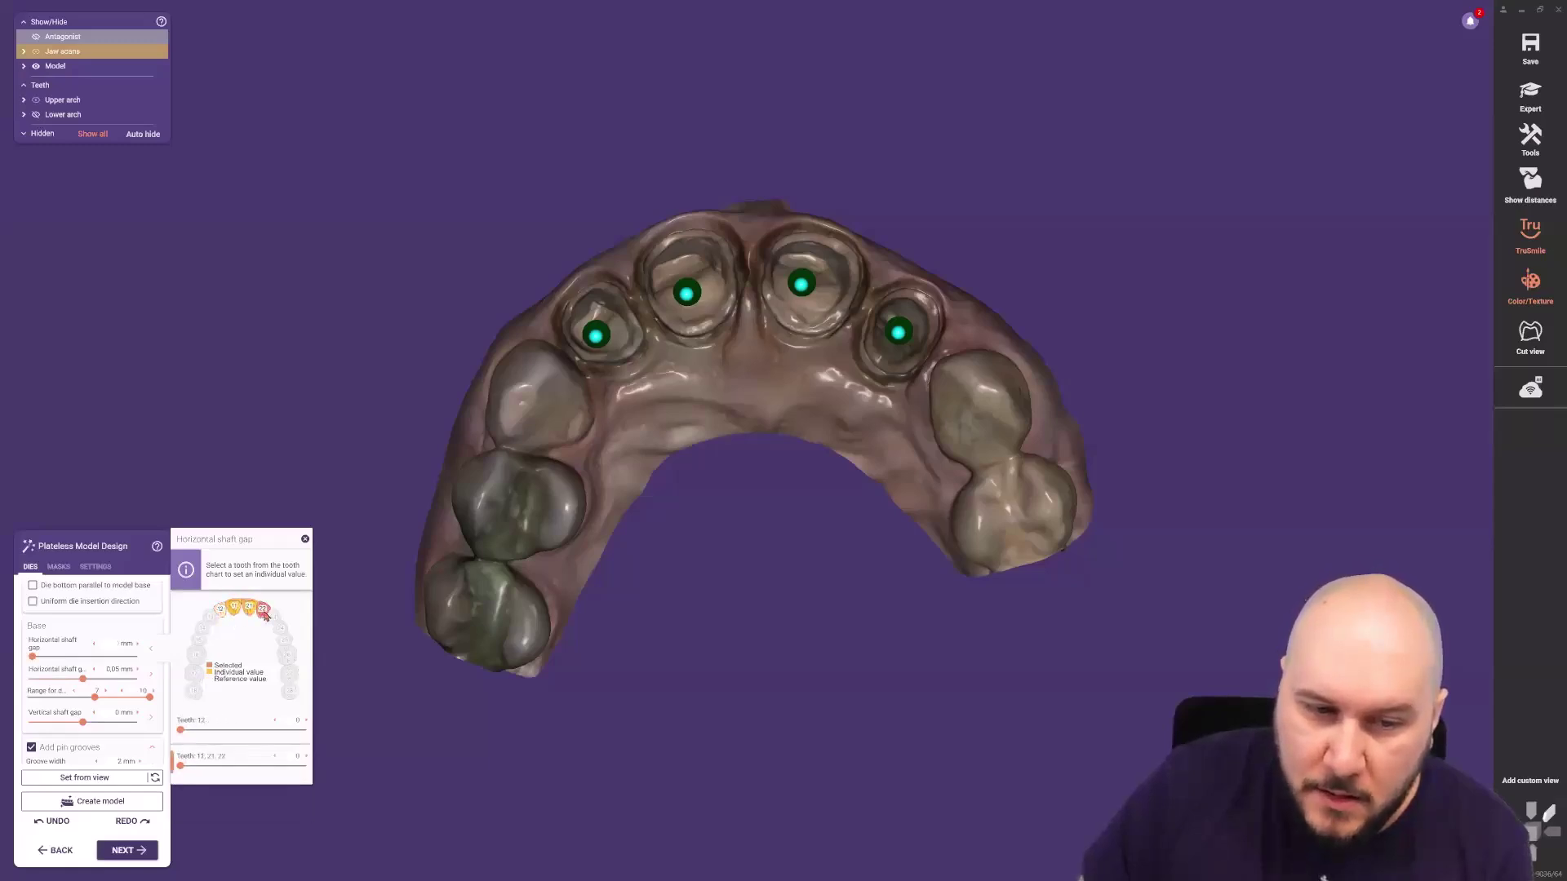
pyautogui.click(262, 612)
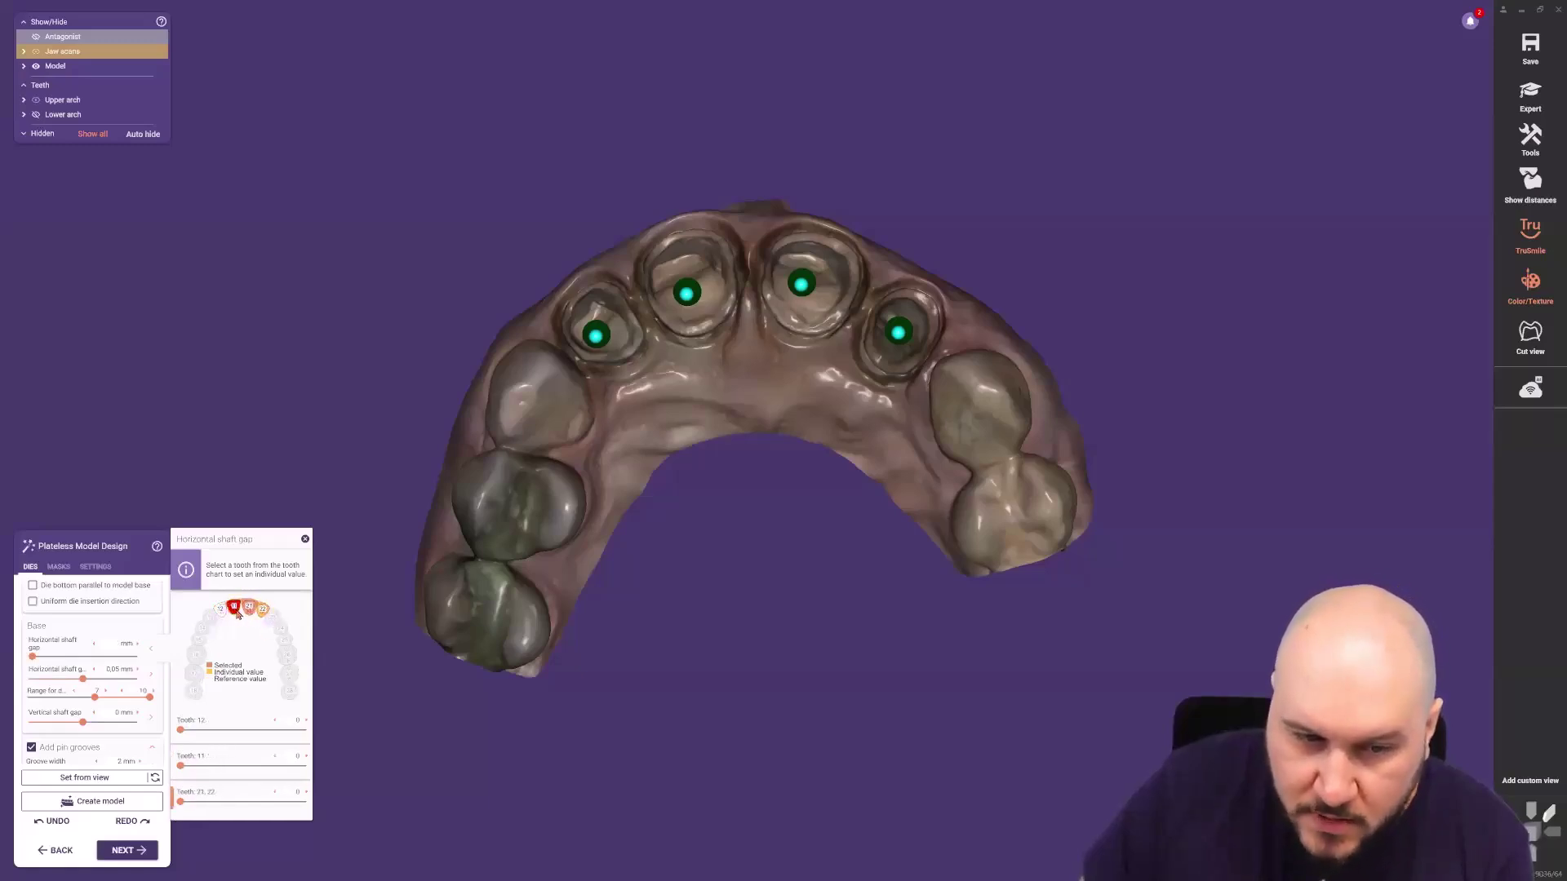
pyautogui.click(236, 610)
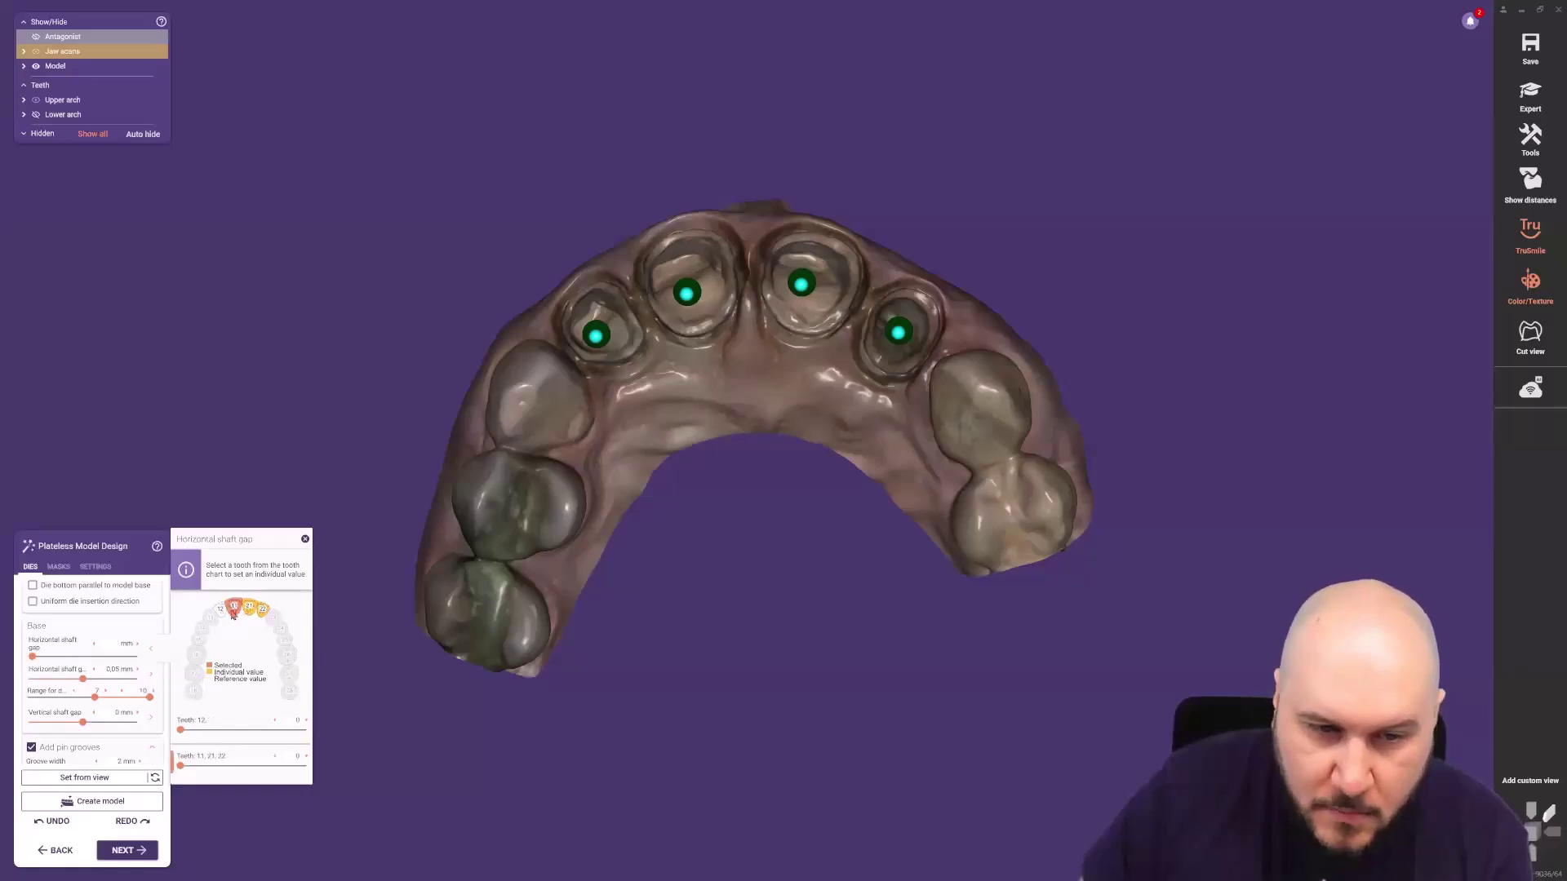
pyautogui.click(233, 611)
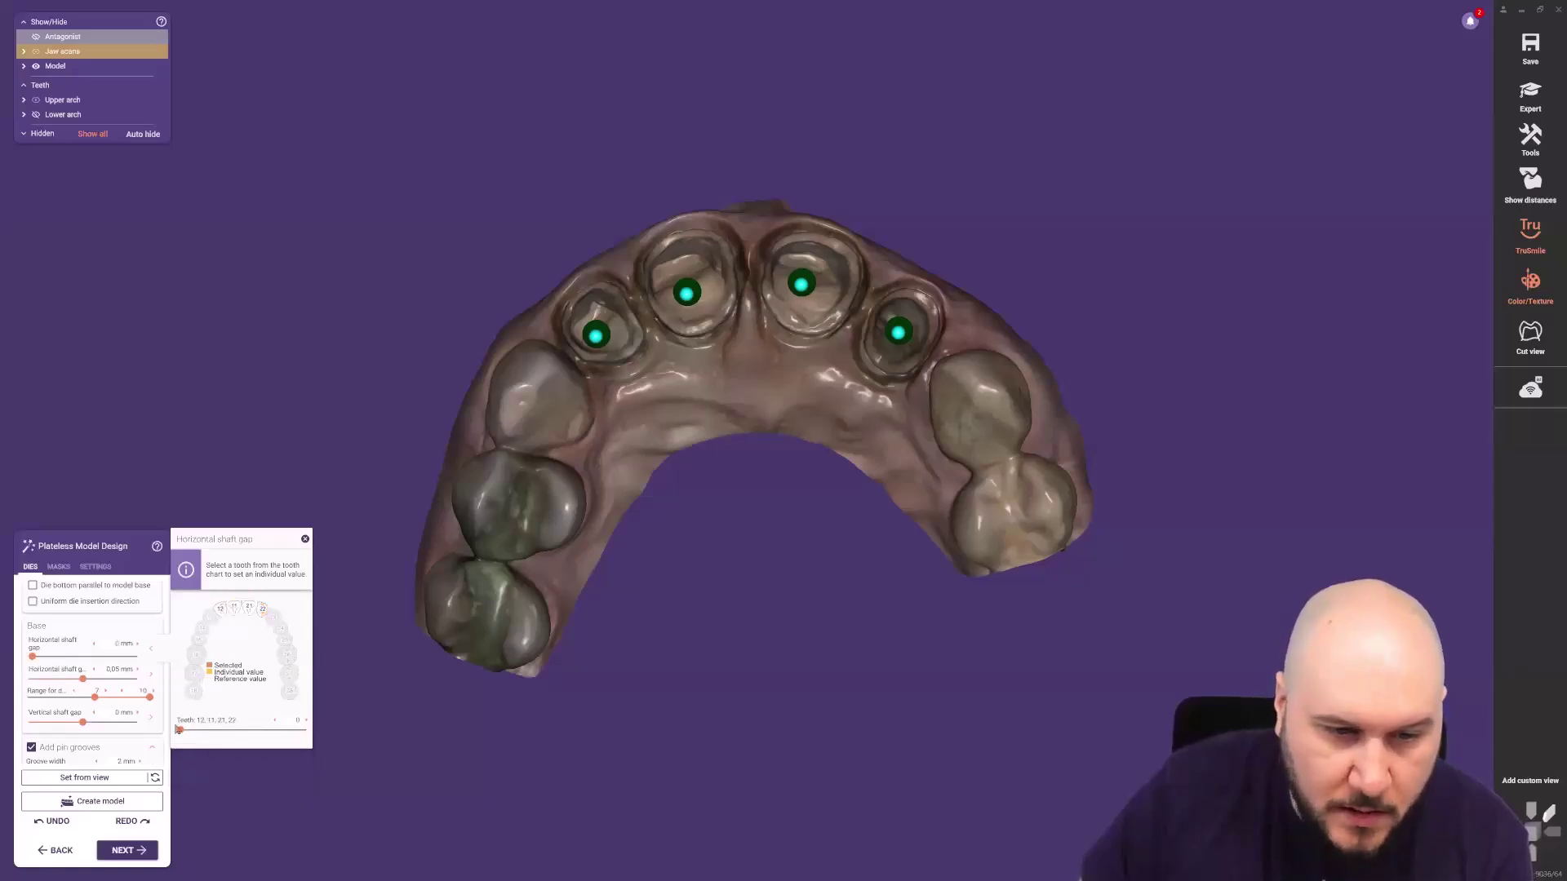
pyautogui.click(220, 609)
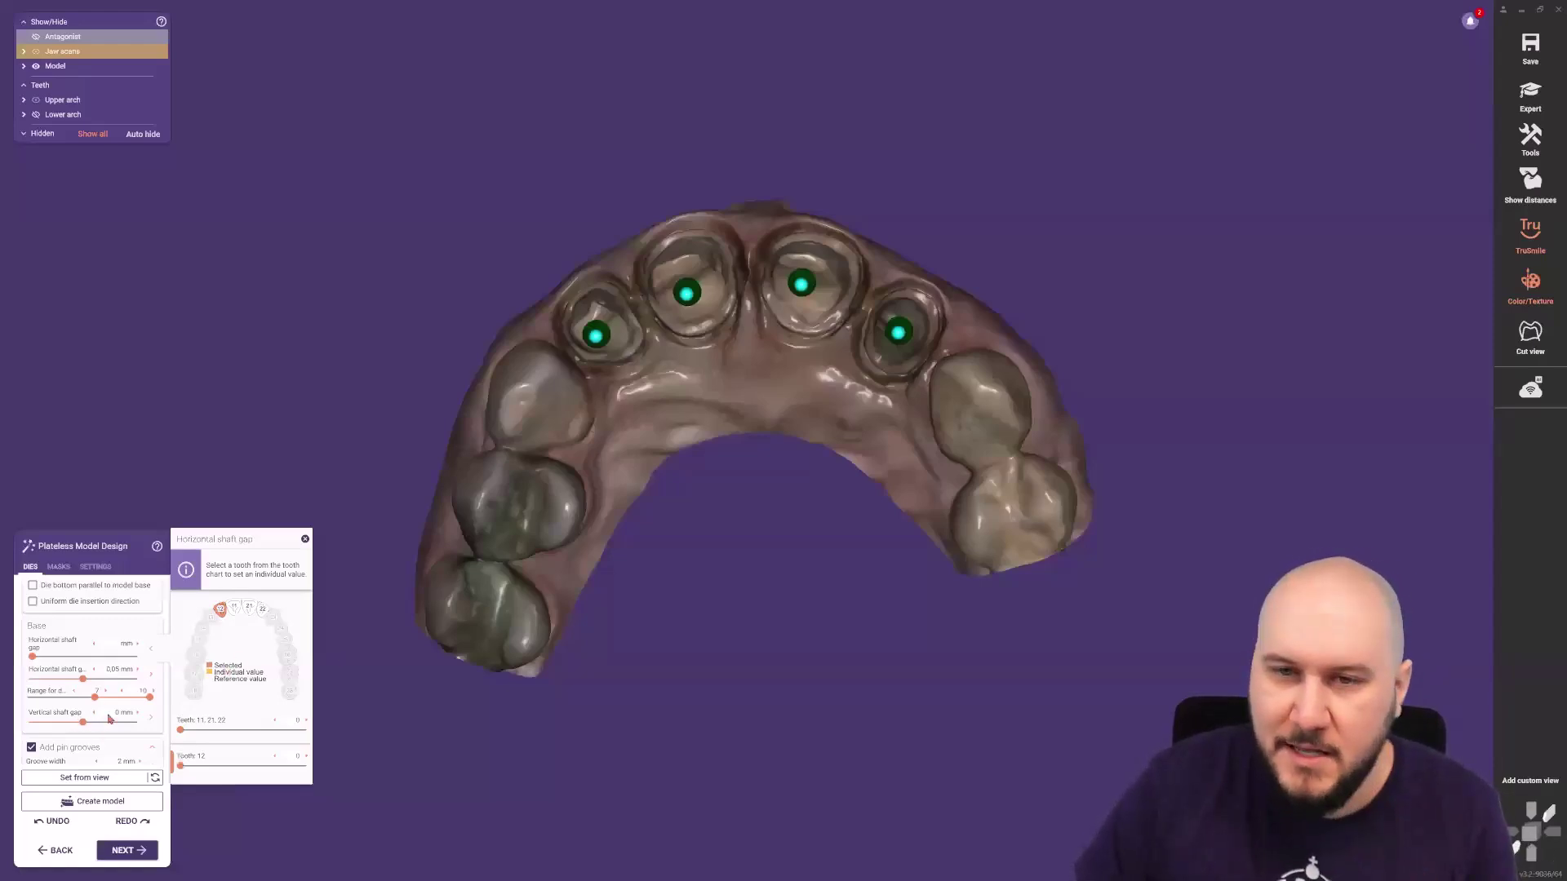
# Close the horizontal shaft gap settings and add individual seating width entries for teeth 12 and 11.
pyautogui.click(408, 719)
pyautogui.moveTo(173, 698)
pyautogui.mouseDown()
pyautogui.moveTo(171, 726)
pyautogui.moveTo(176, 691)
pyautogui.mouseUp()
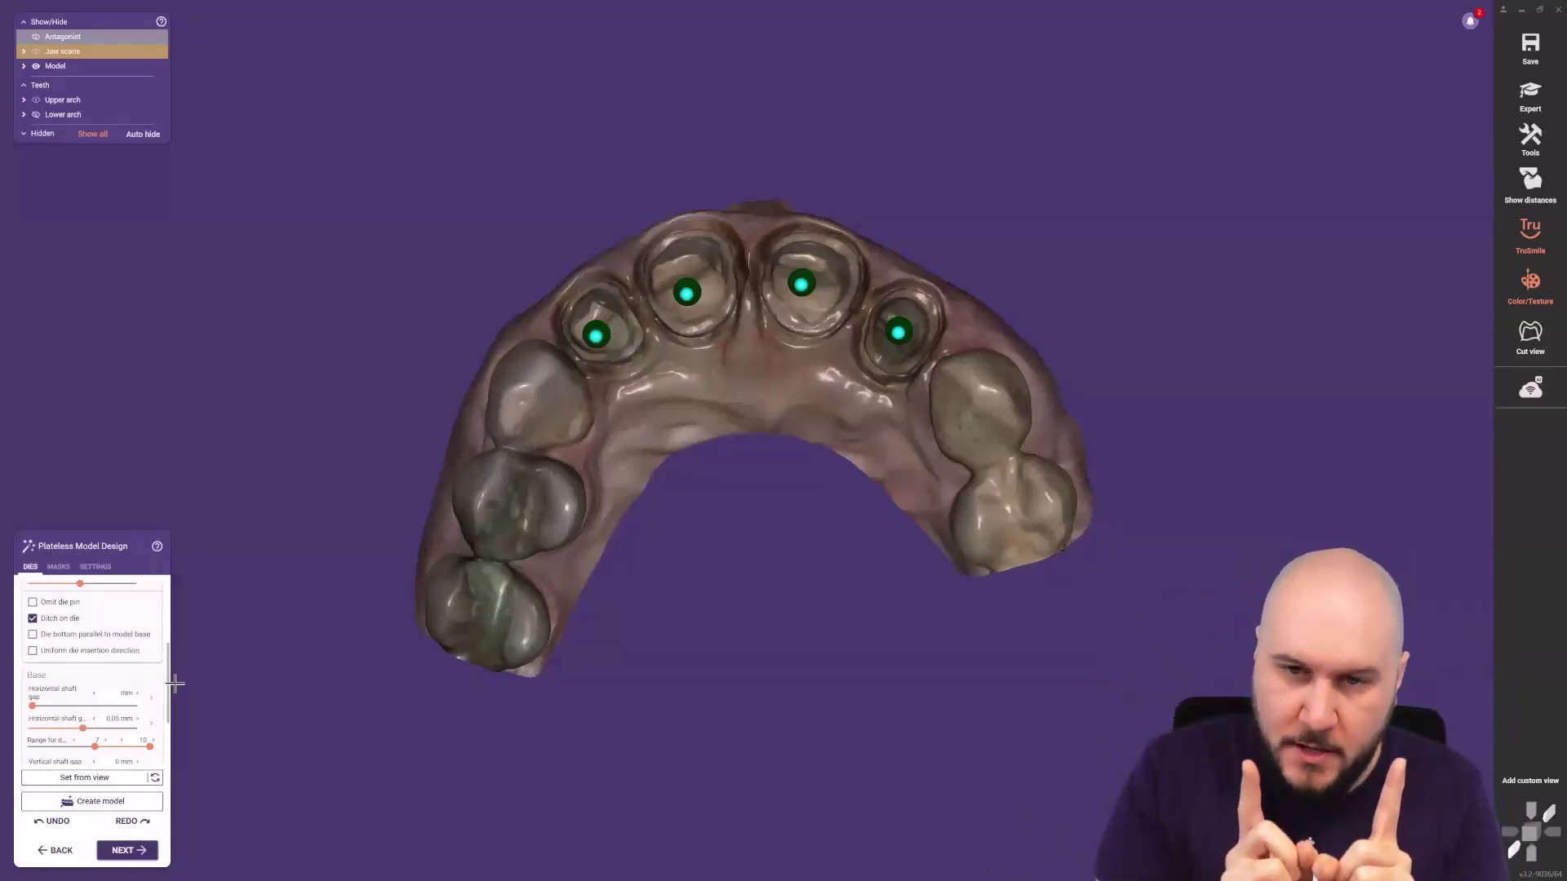
pyautogui.moveTo(169, 682); pyautogui.dragTo(168, 614)
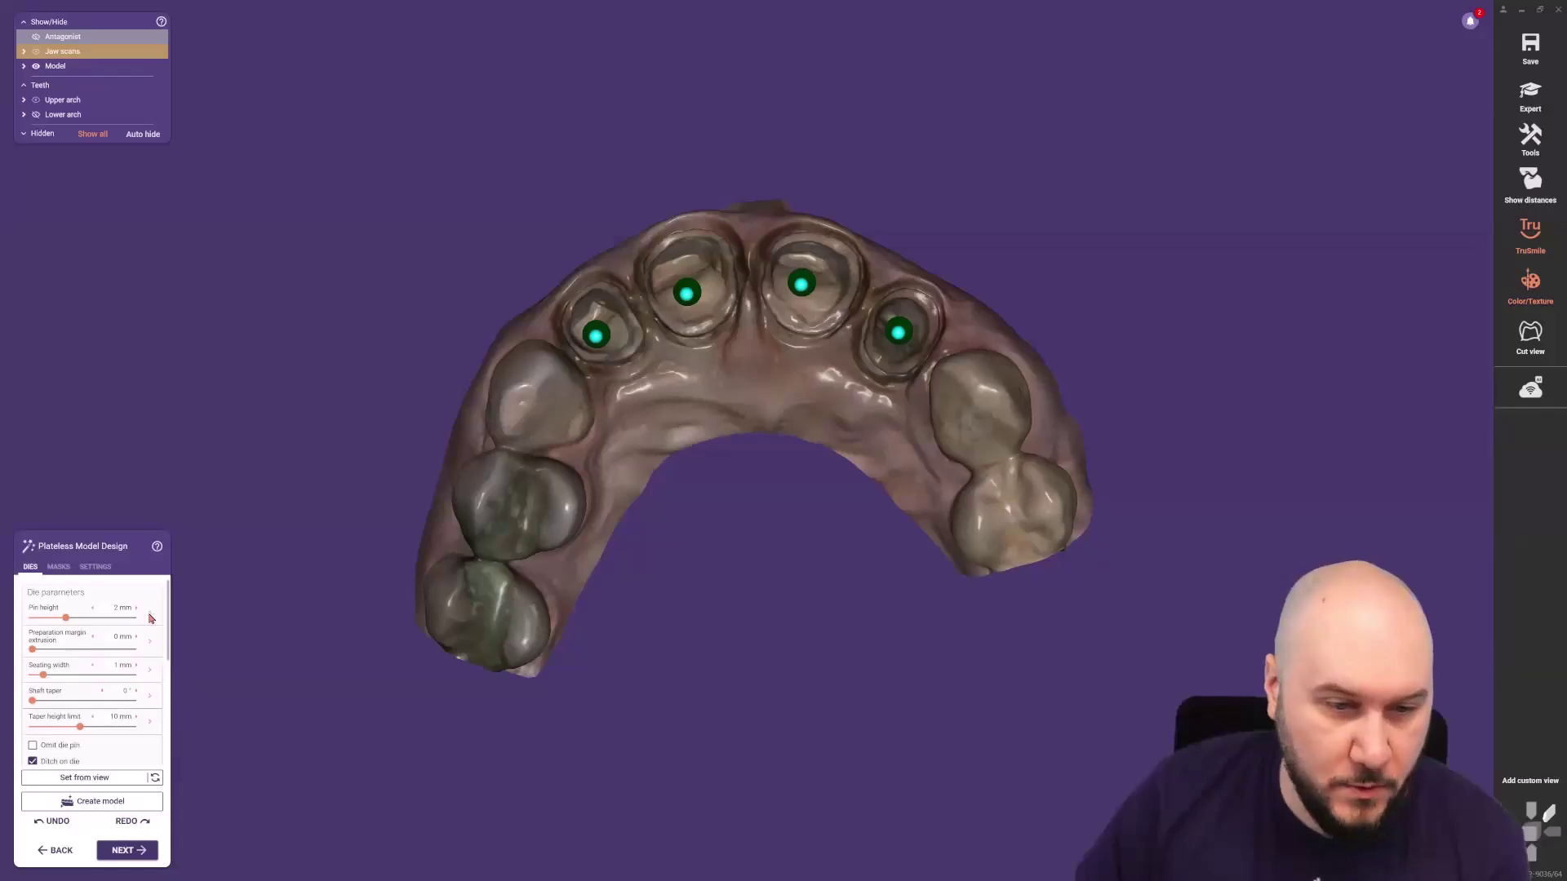
pyautogui.click(151, 641)
pyautogui.click(151, 642)
pyautogui.click(151, 641)
pyautogui.click(150, 672)
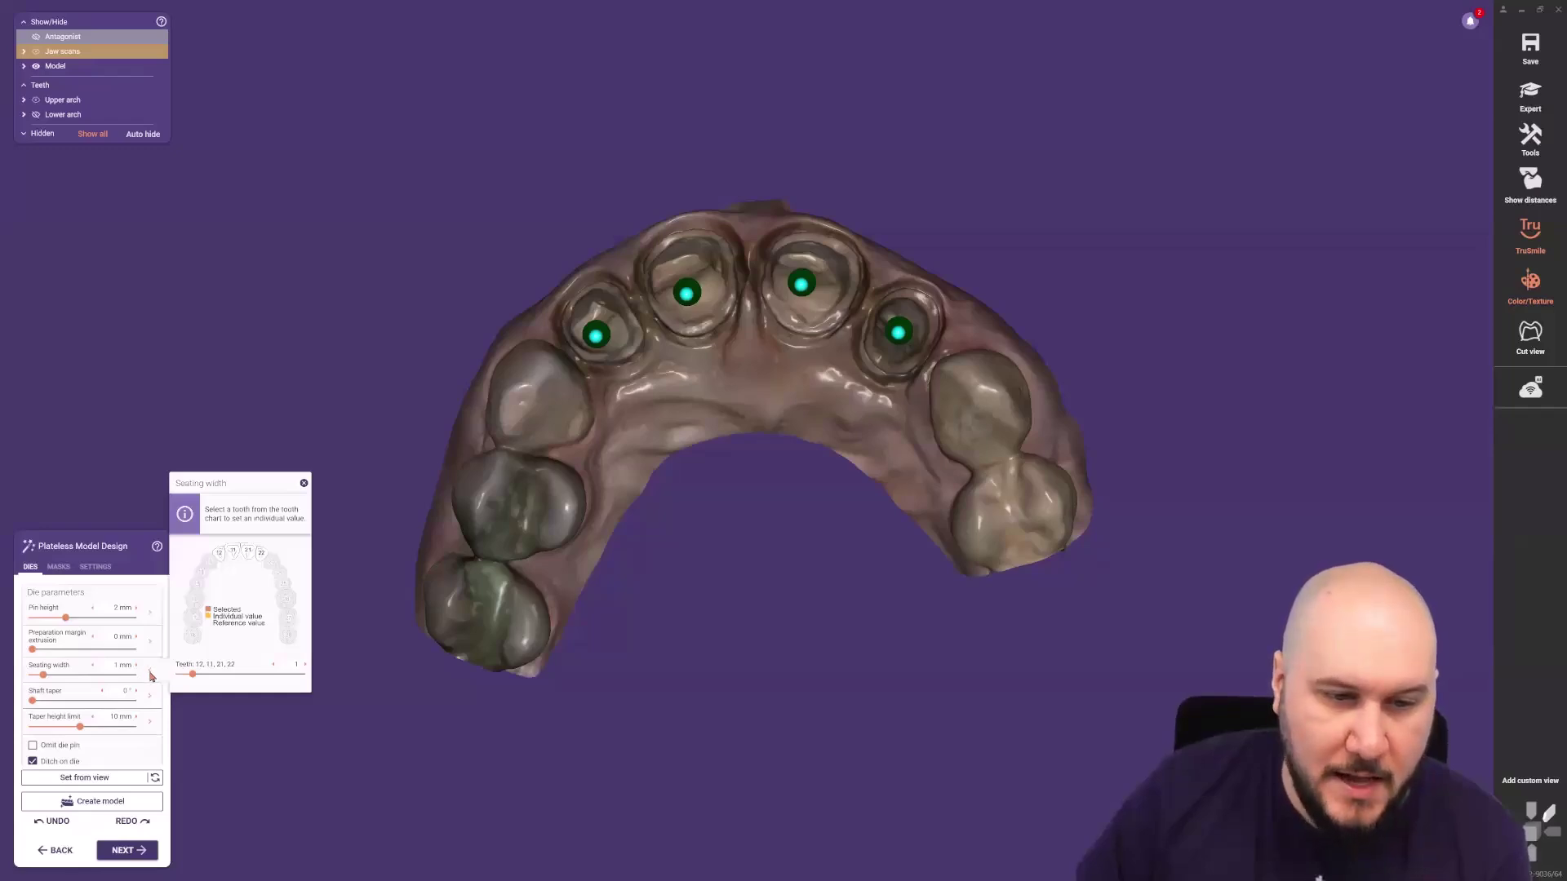
pyautogui.click(221, 555)
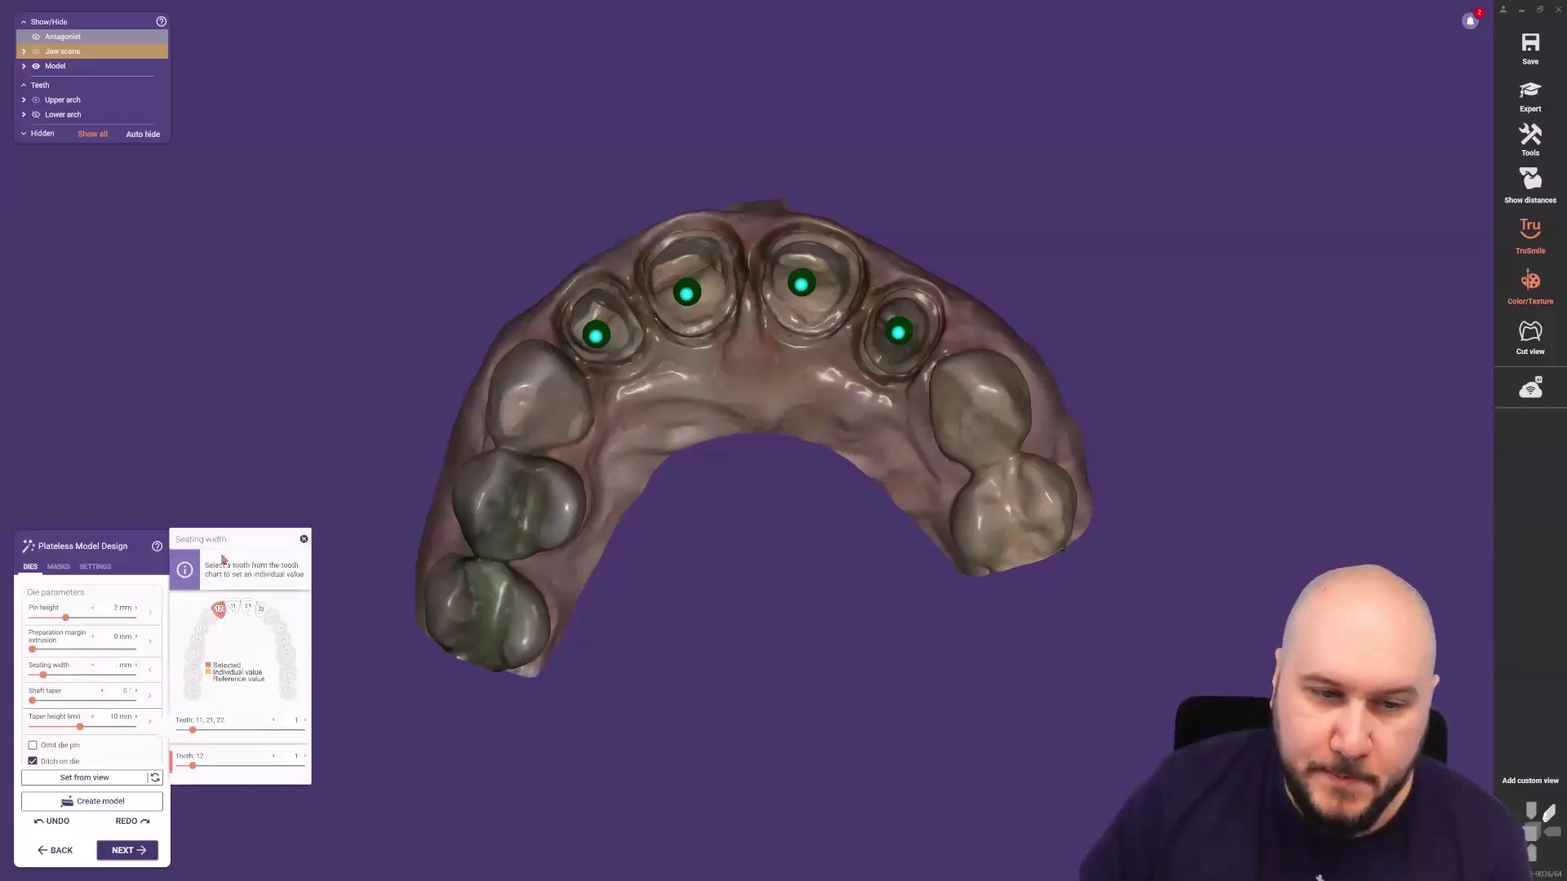
pyautogui.click(233, 608)
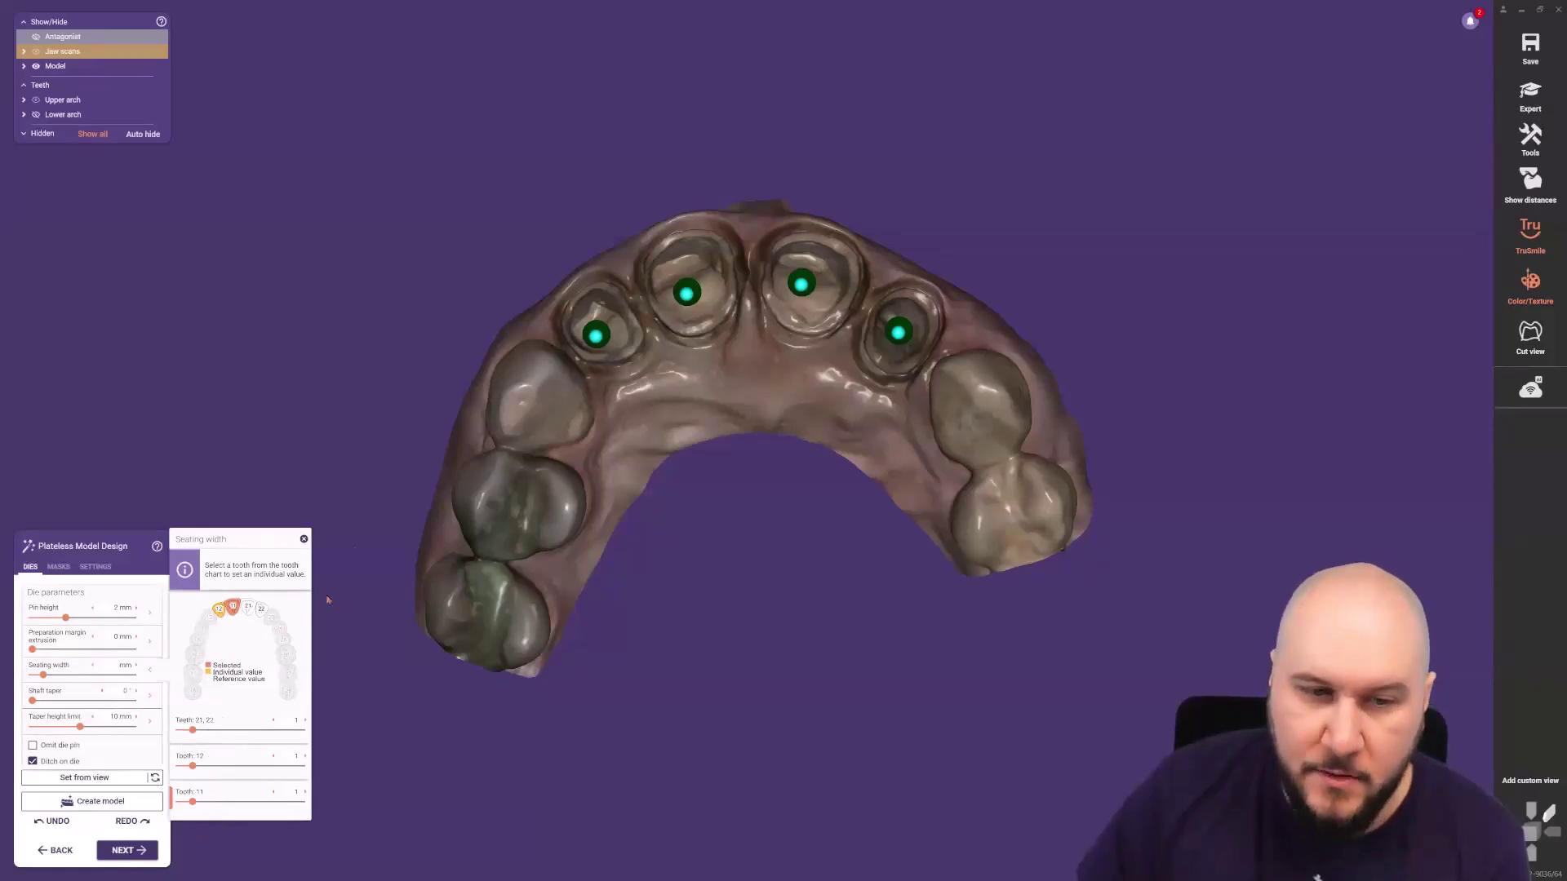
pyautogui.click(305, 541)
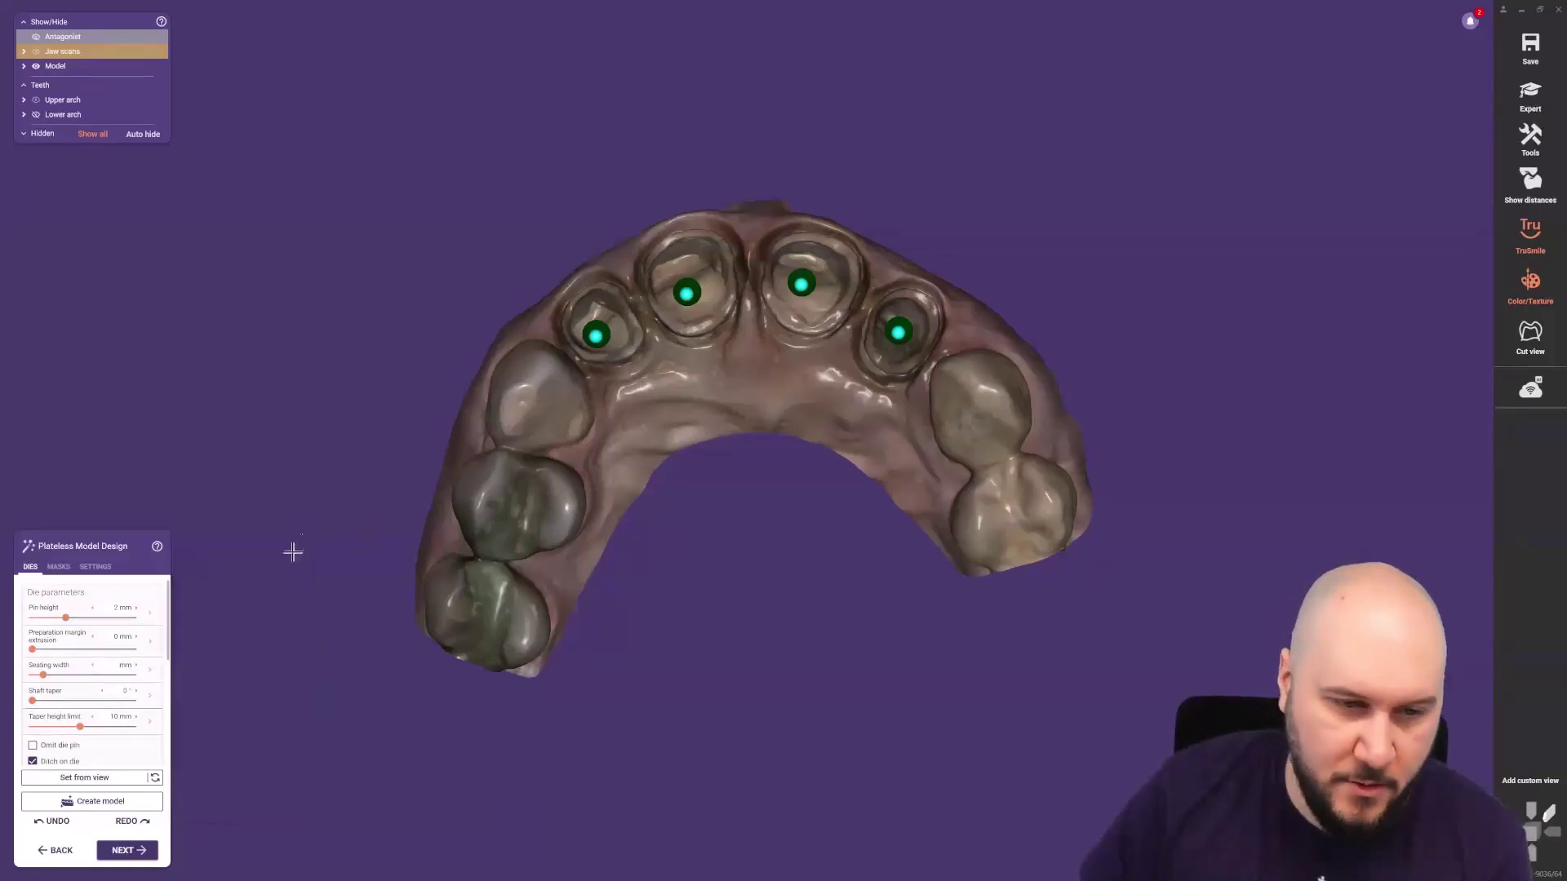
# Try a higher die pin height and reset the parameter to 1.5 mm.
pyautogui.moveTo(79, 620); pyautogui.dragTo(93, 627)
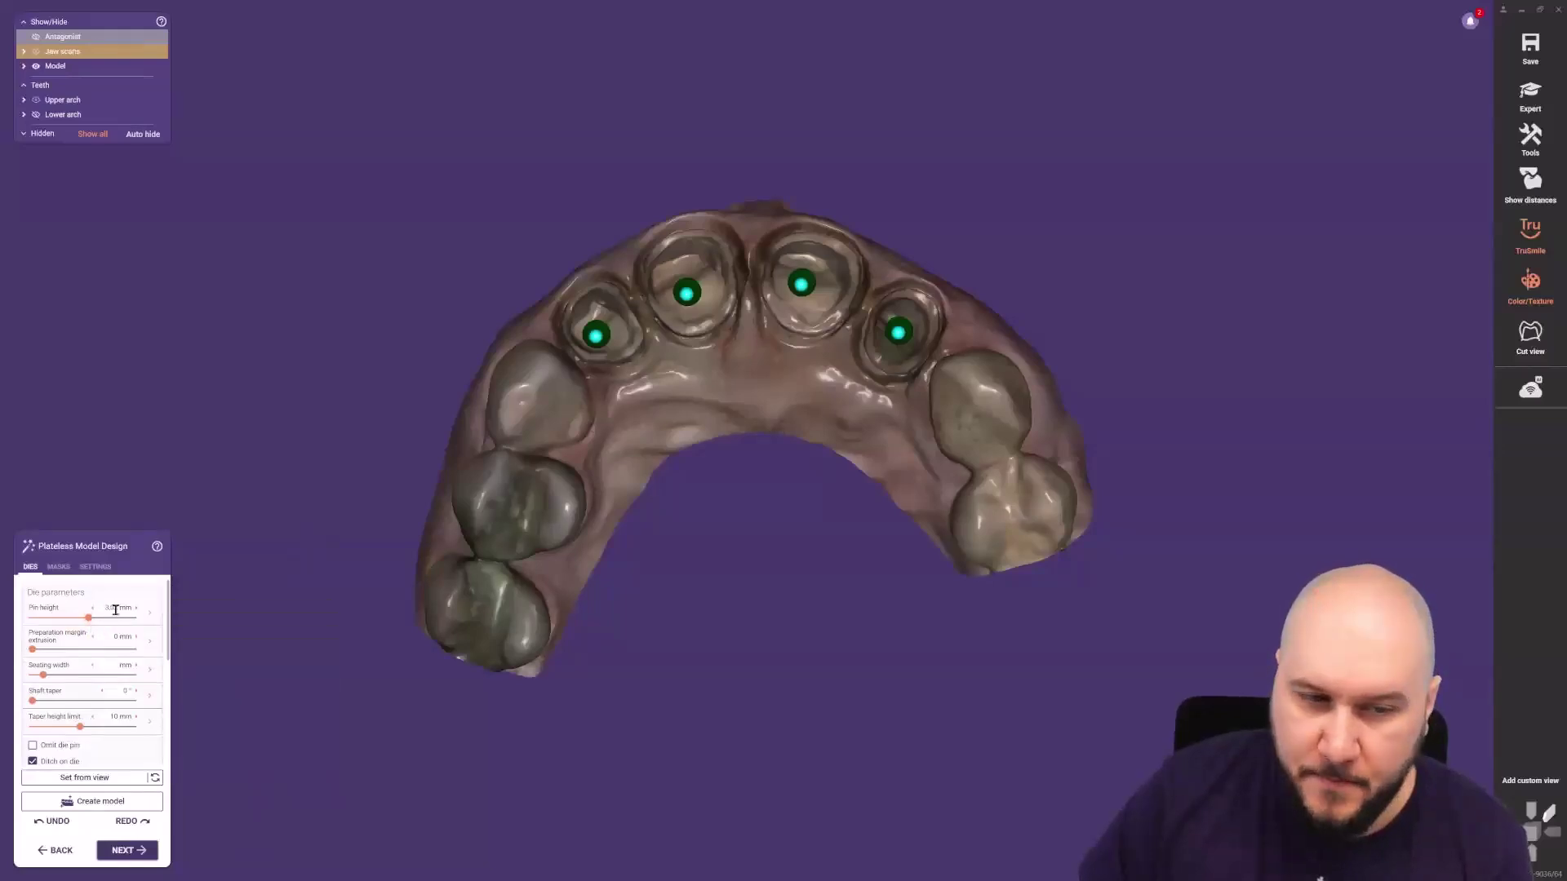
pyautogui.rightClick(115, 609)
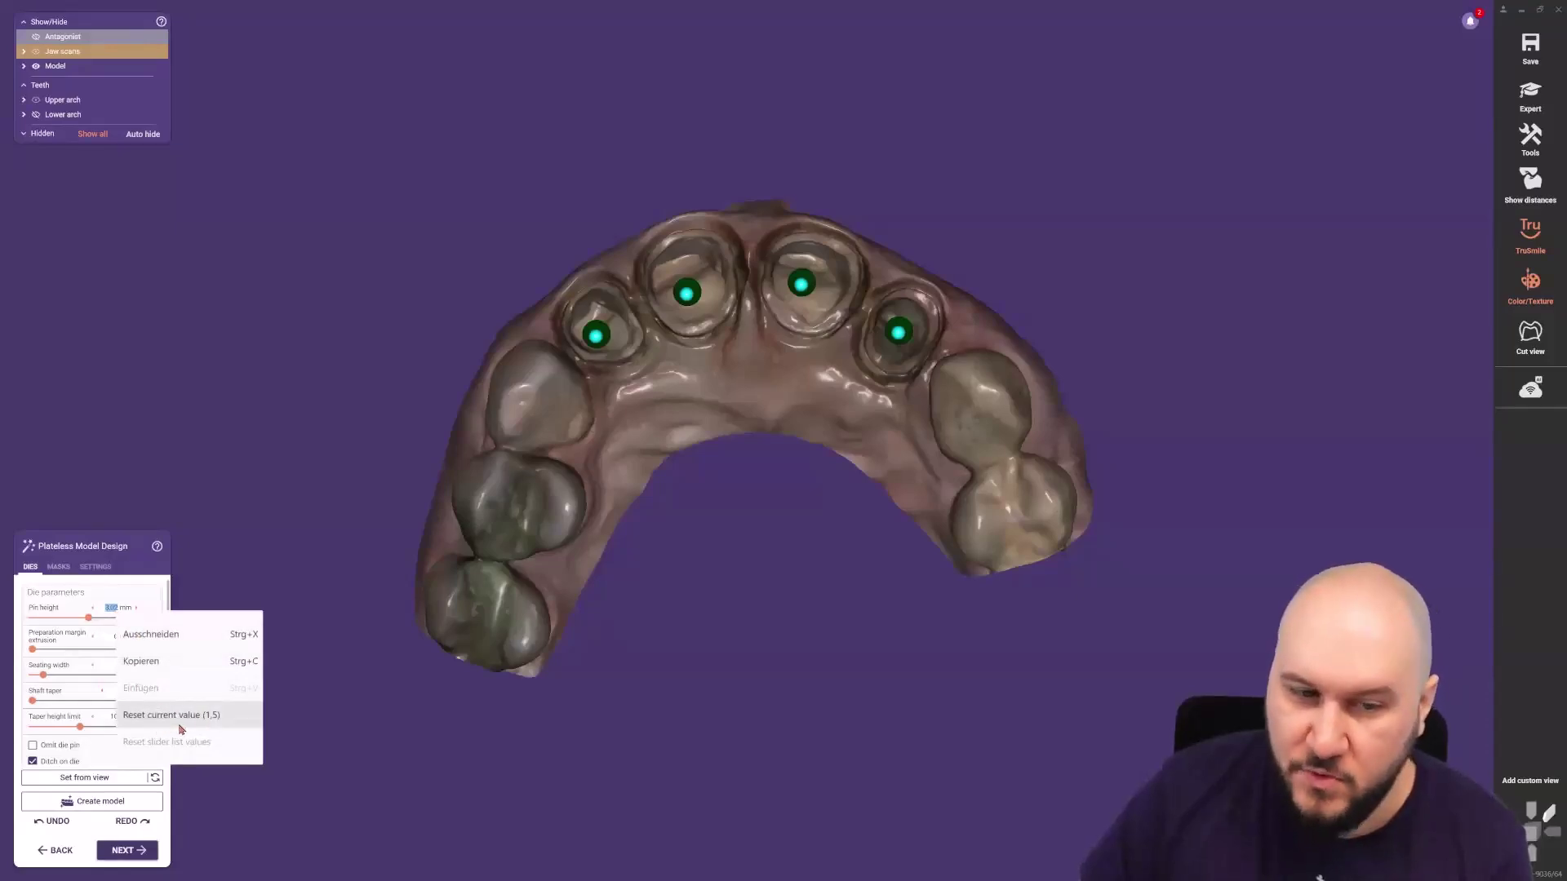
pyautogui.click(179, 725)
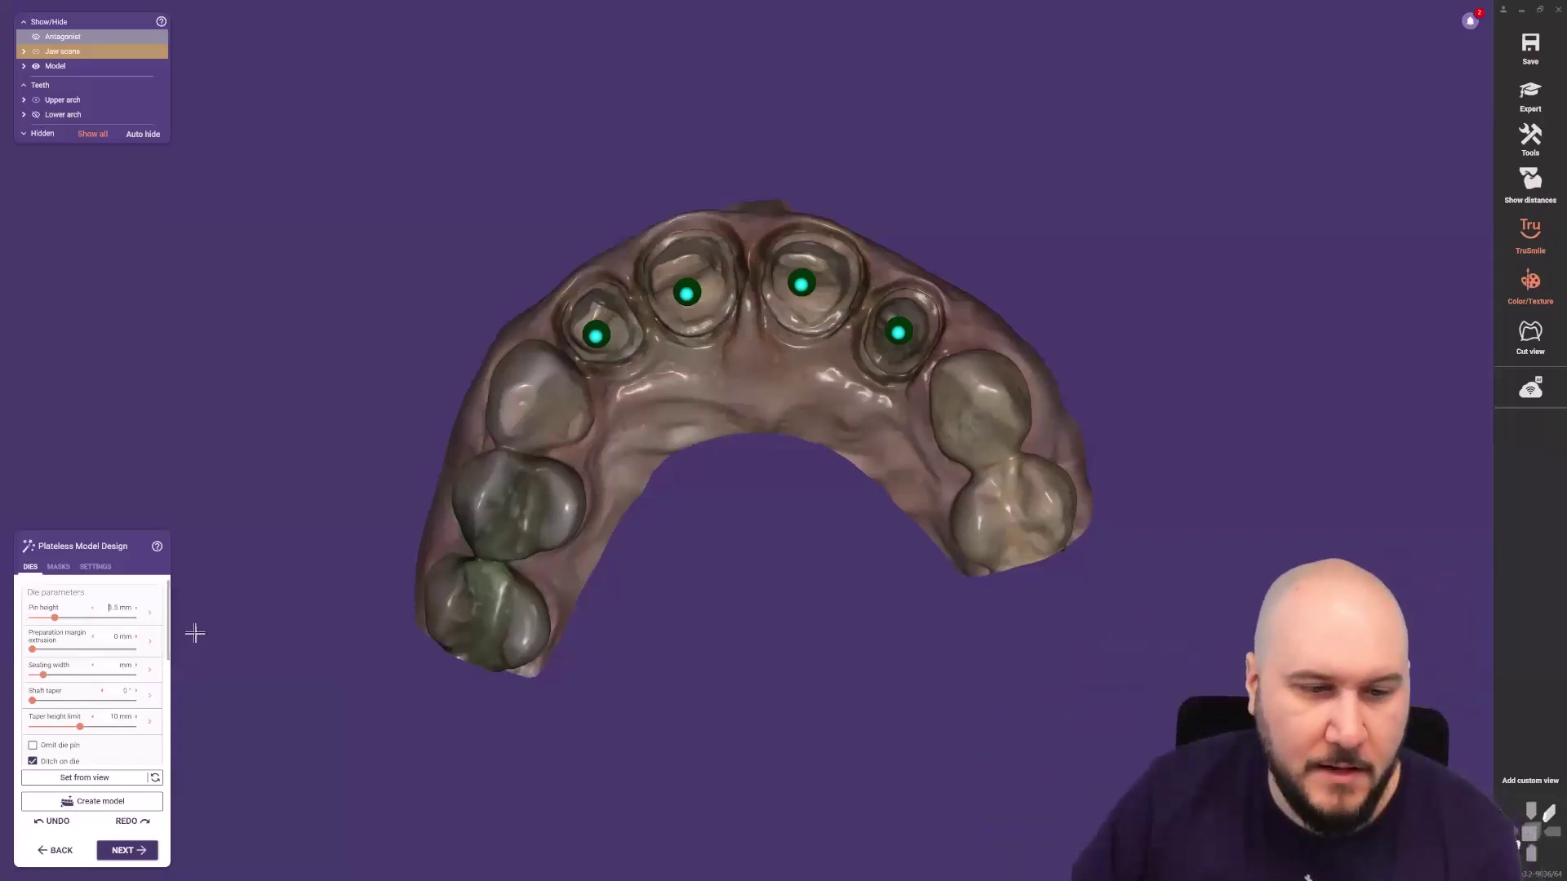
pyautogui.scroll(-2, 107, 623)
pyautogui.scroll(2, 107, 622)
pyautogui.moveTo(161, 631)
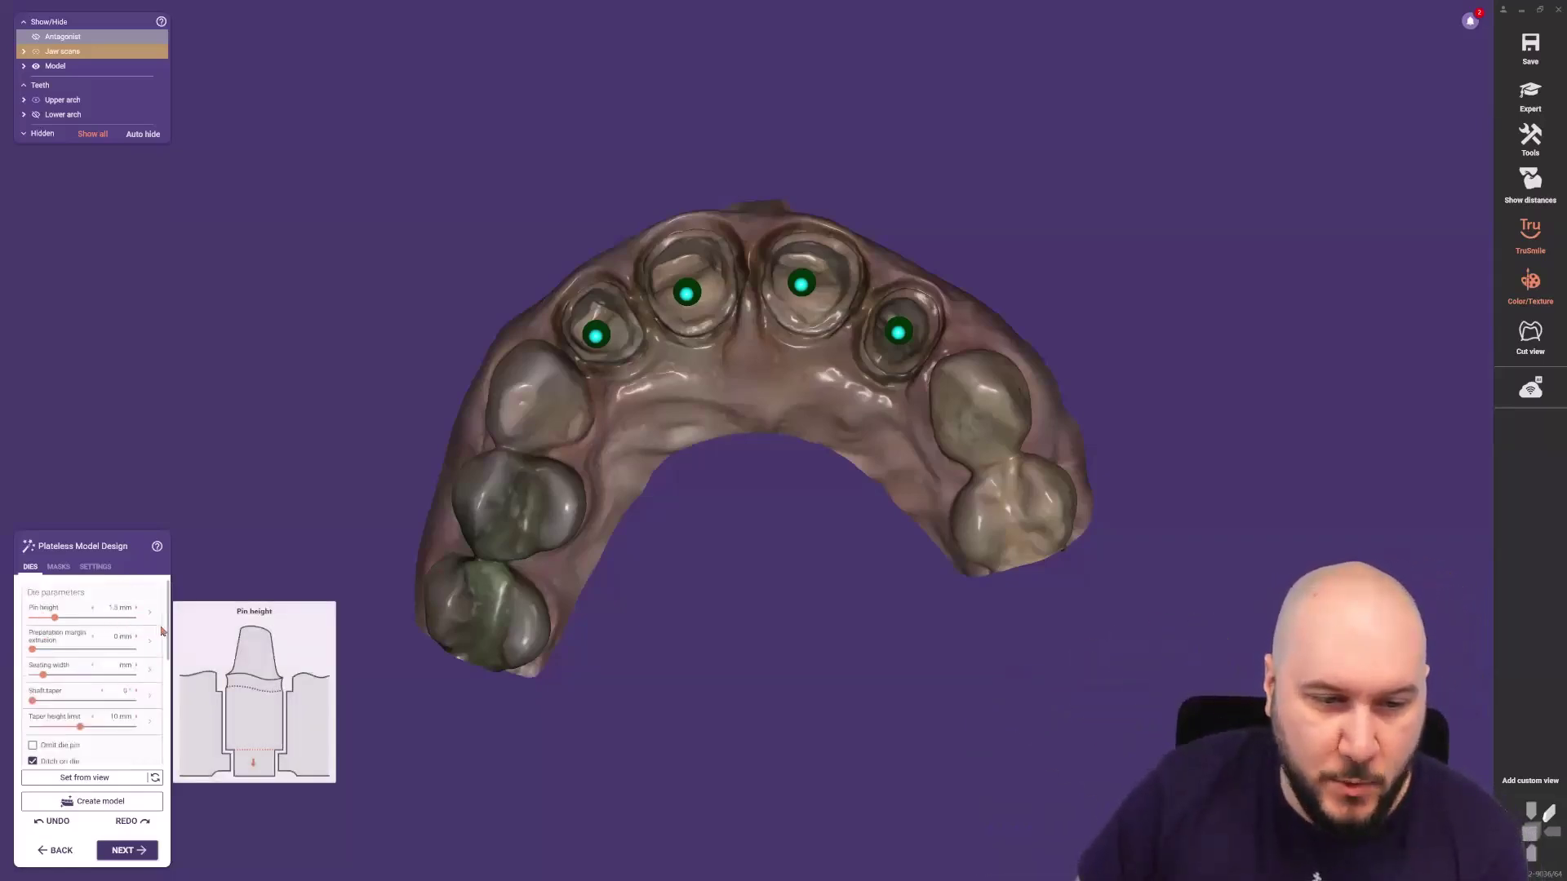
# Review the pin groove parameters and the gingiva mask options, including minimum thickness, gap width and retention nubs.
pyautogui.moveTo(166, 629); pyautogui.dragTo(173, 742)
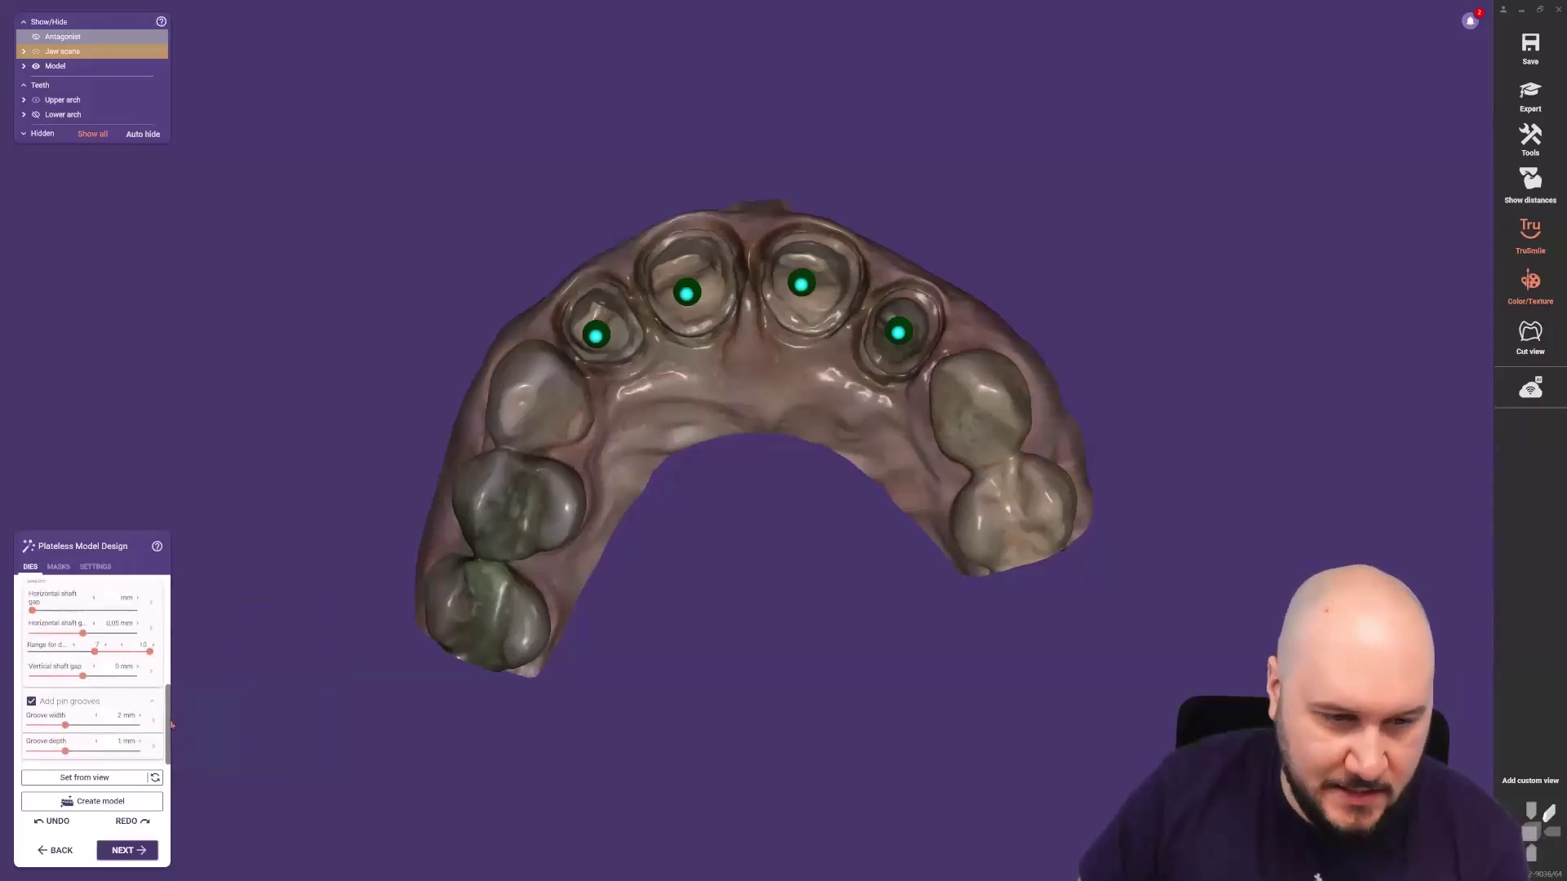
pyautogui.click(59, 568)
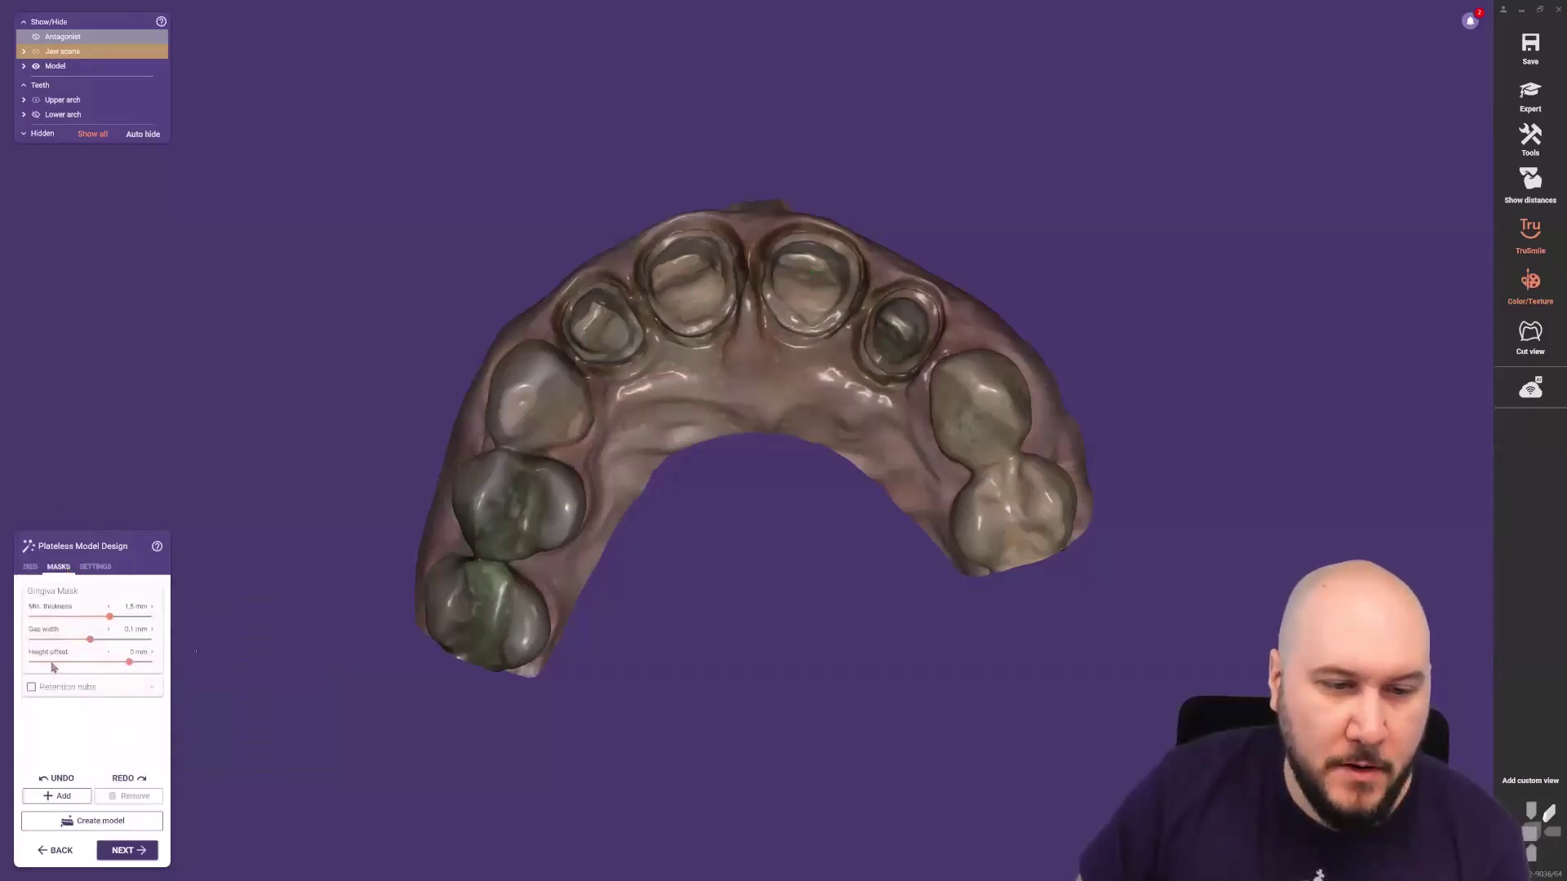
pyautogui.moveTo(42, 623)
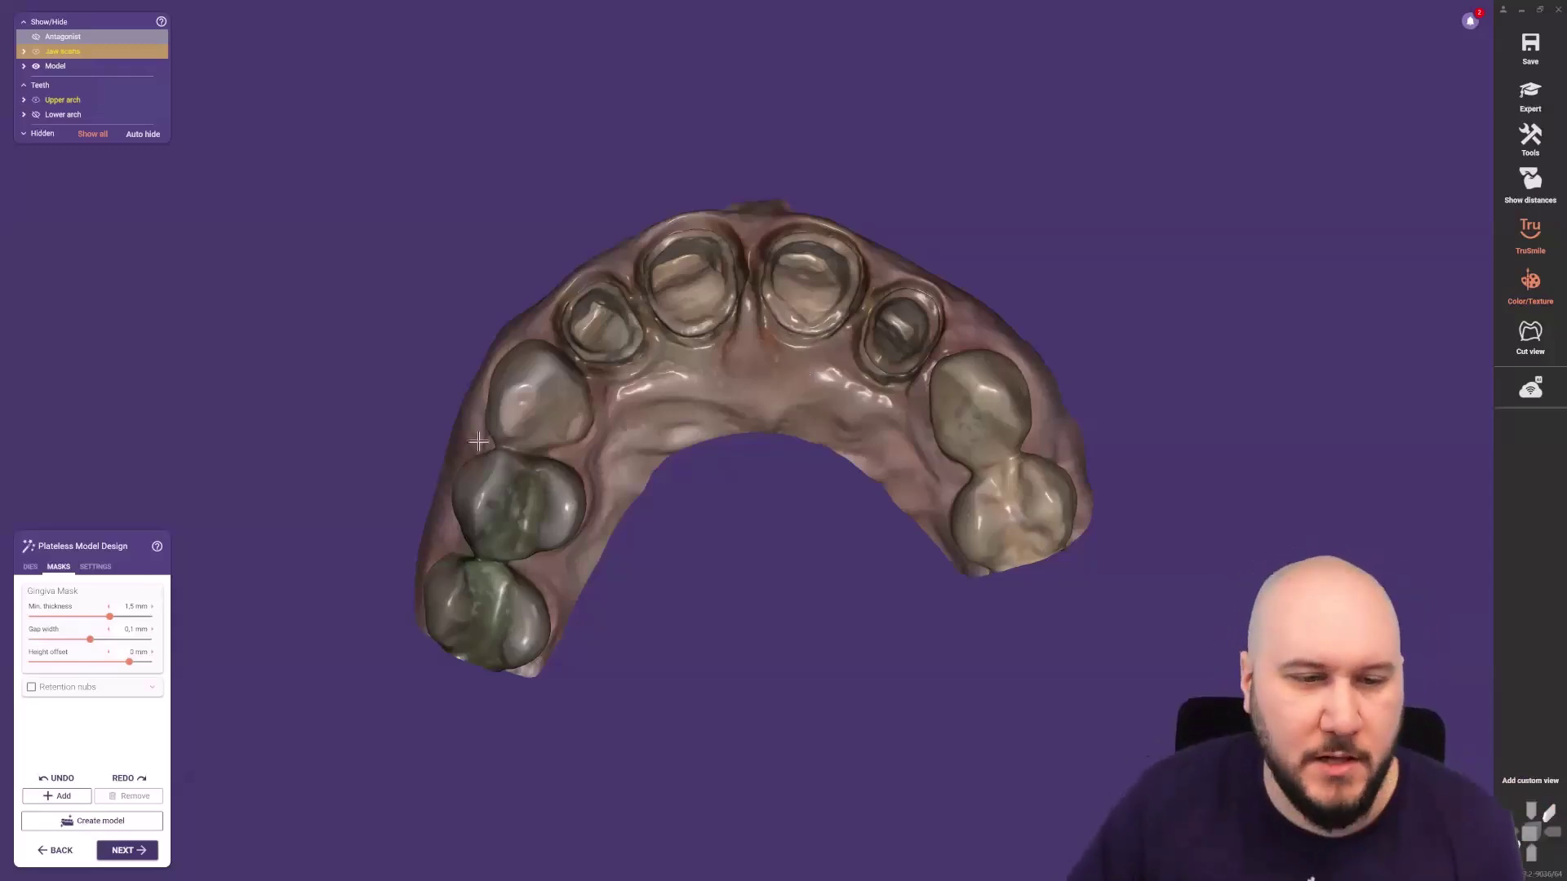
pyautogui.moveTo(57, 694)
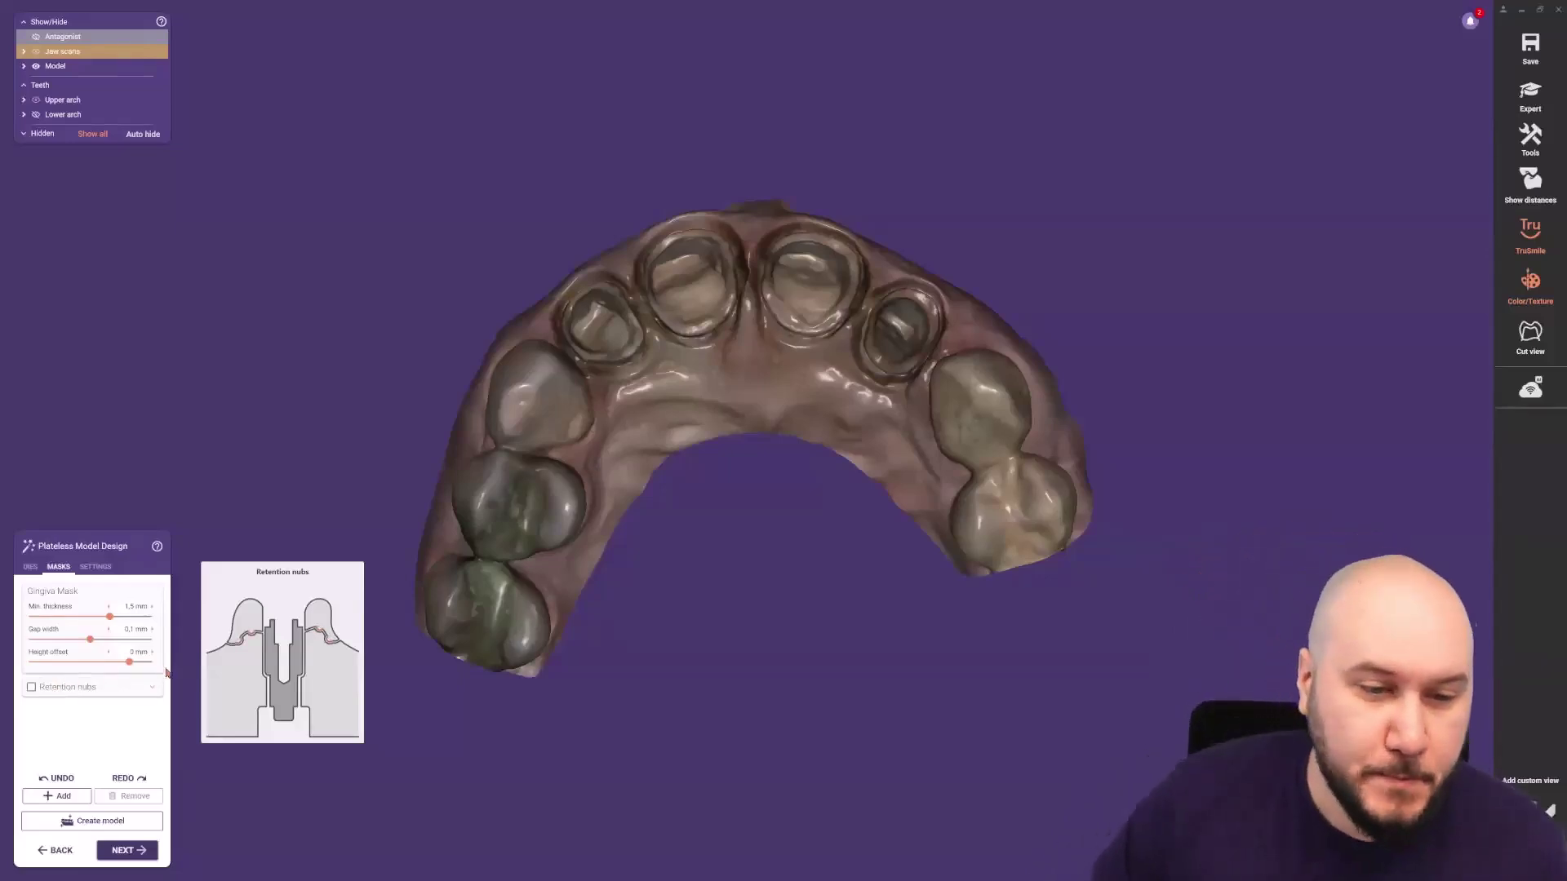
# Check the available presets in the general model settings and turn off automatic preset saving.
pyautogui.click(97, 568)
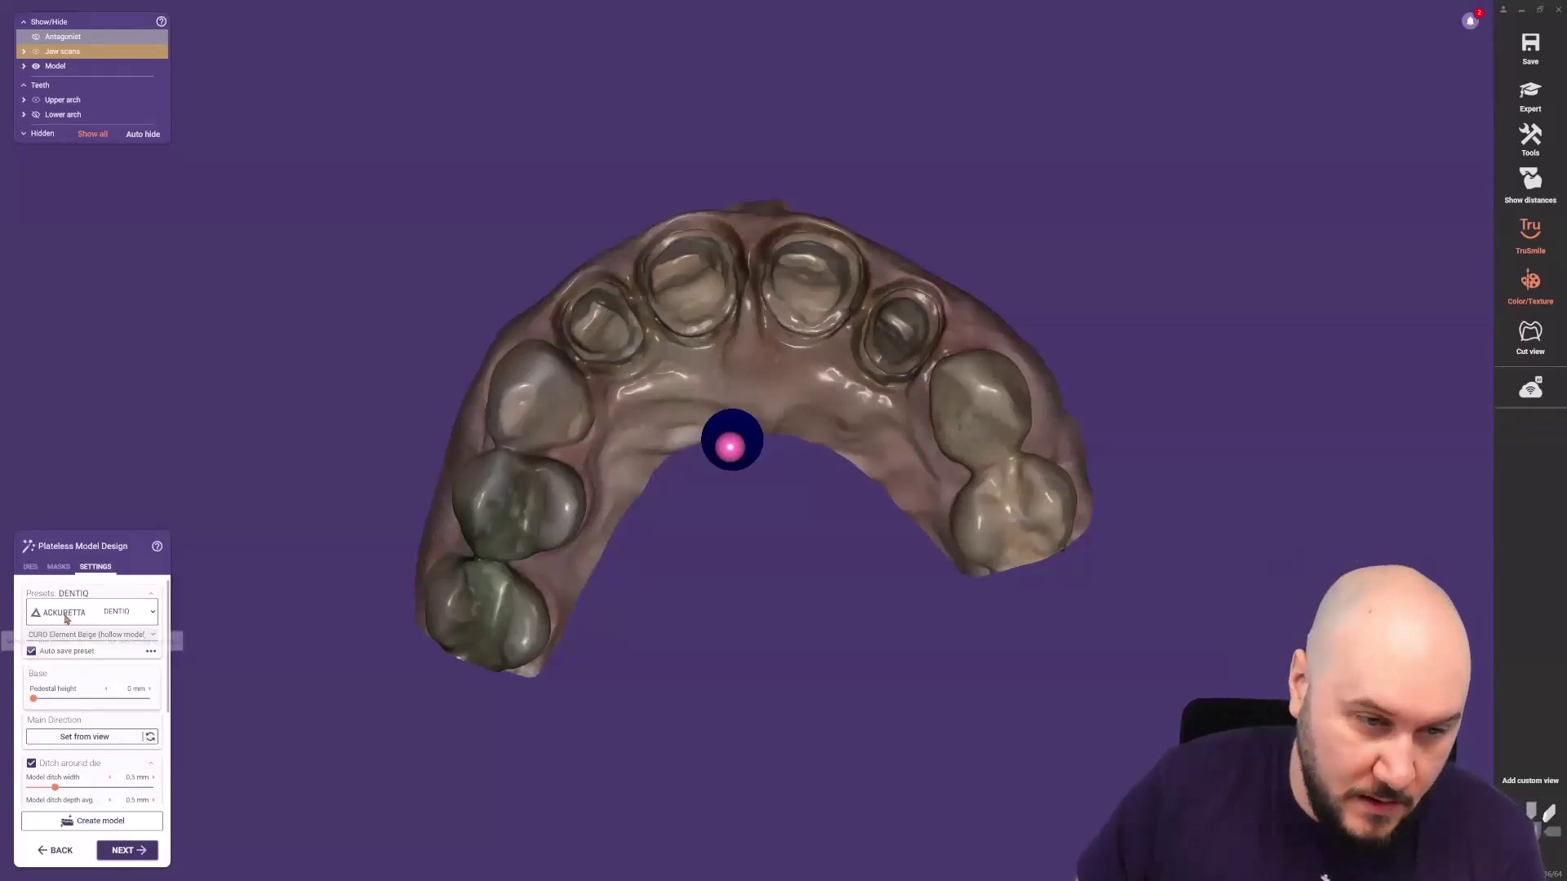
pyautogui.click(143, 614)
pyautogui.click(349, 427)
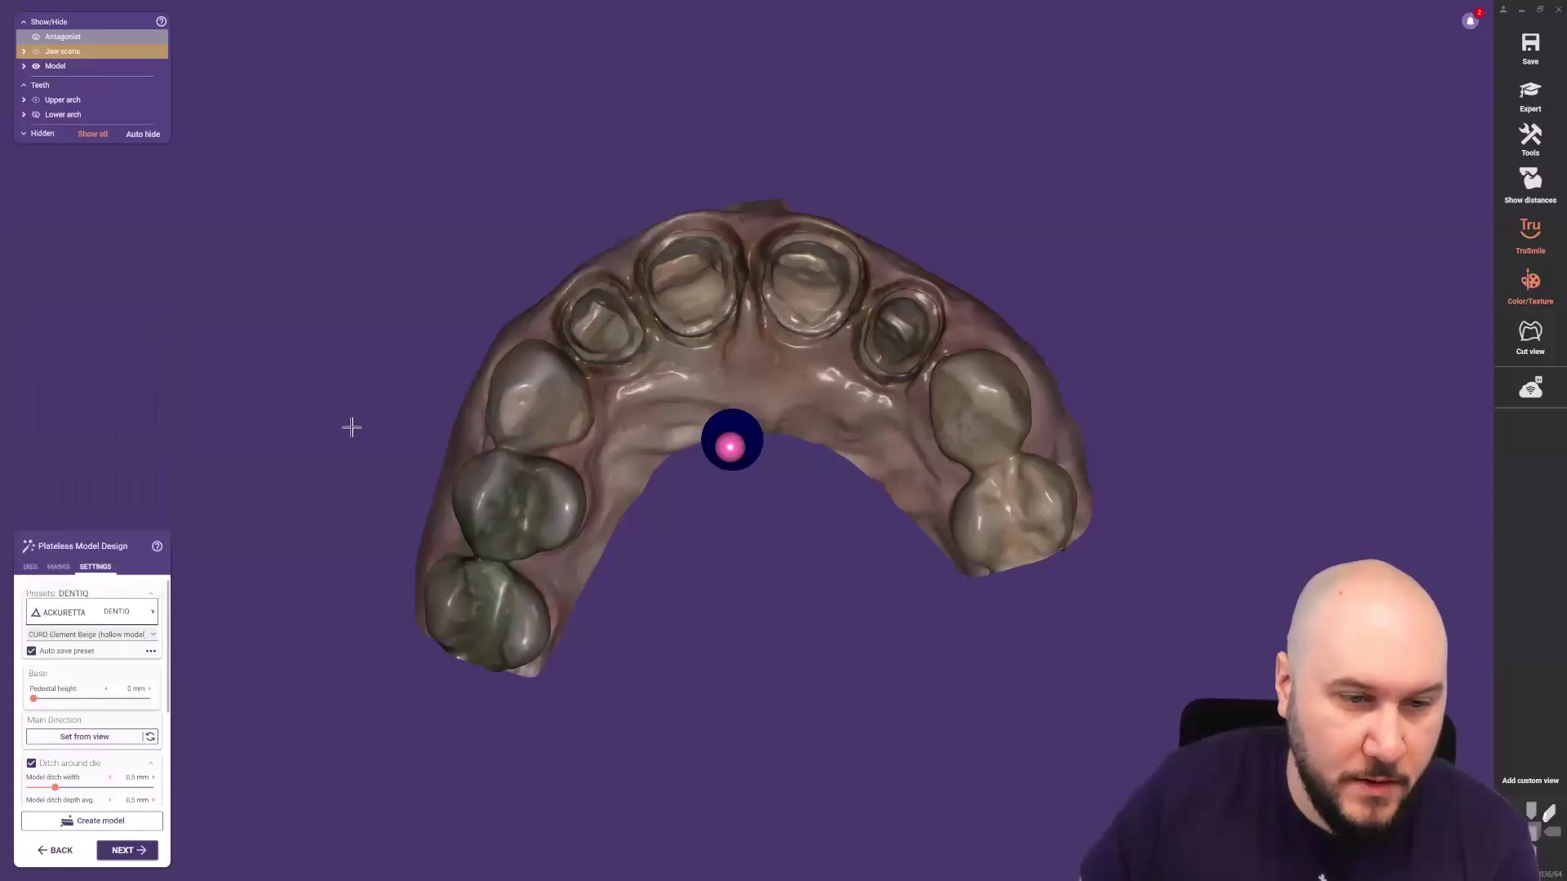
pyautogui.click(32, 652)
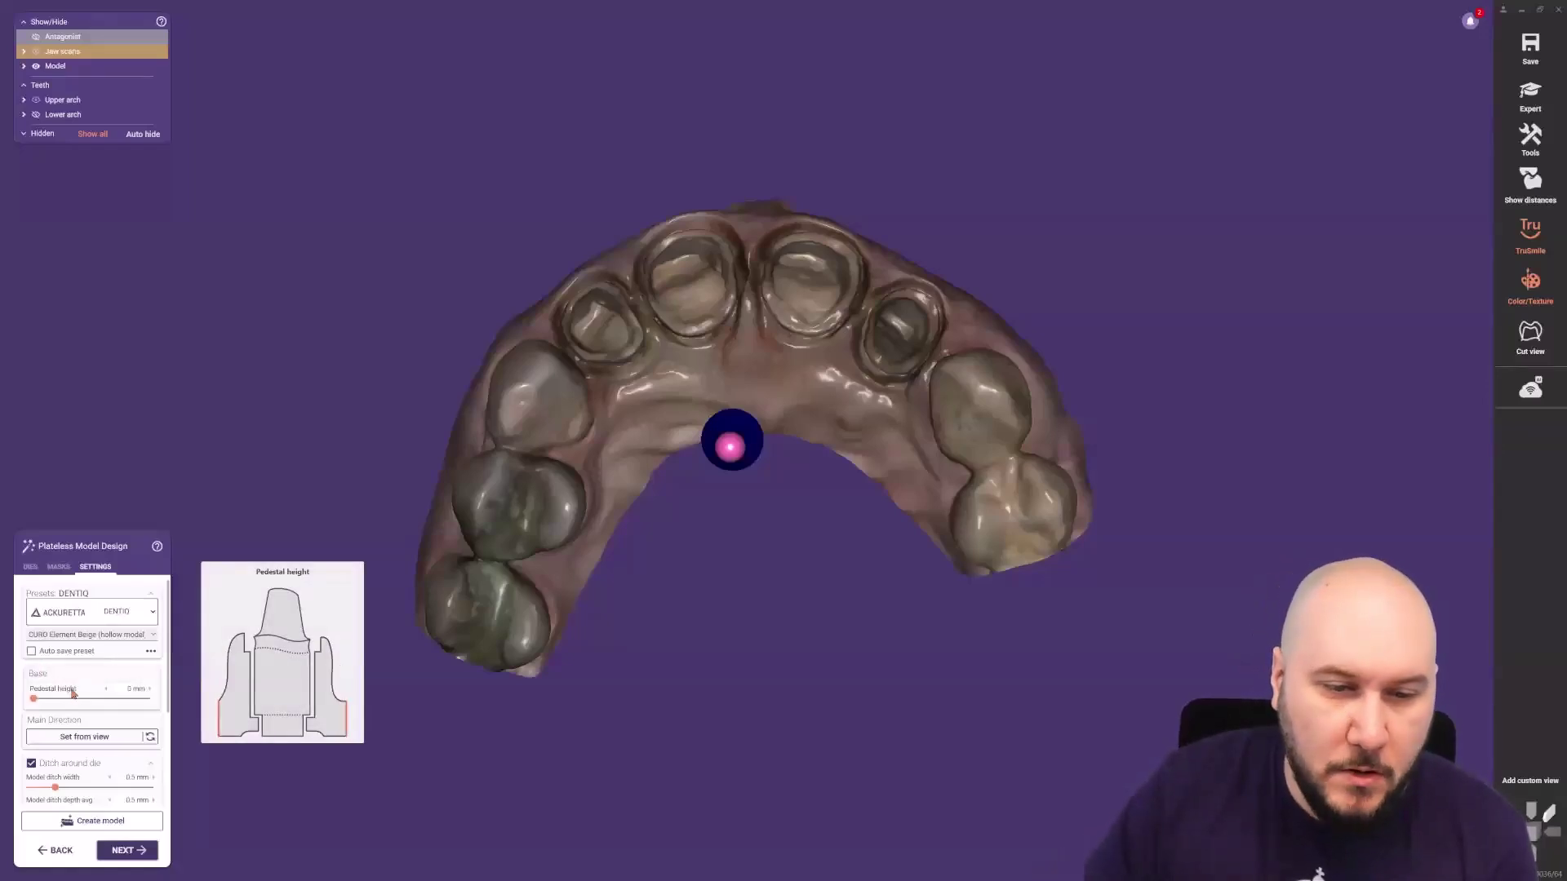
# Set the model's main direction from the occlusal view and check the direction arrow from several sides.
pyautogui.scroll(-1, 169, 731)
pyautogui.scroll(-1, 169, 732)
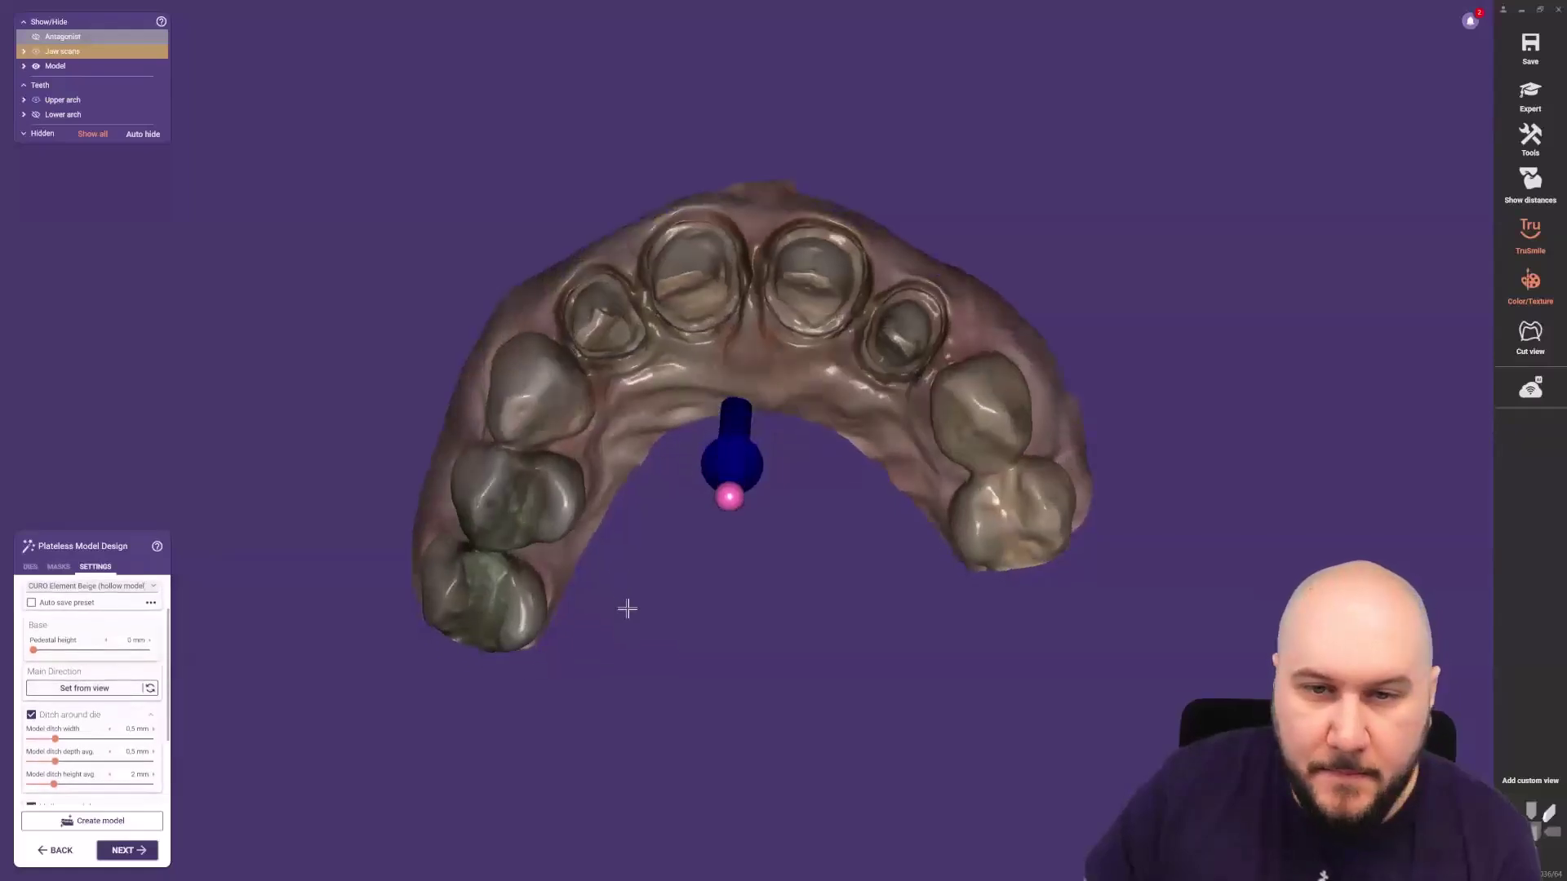
pyautogui.click(84, 691)
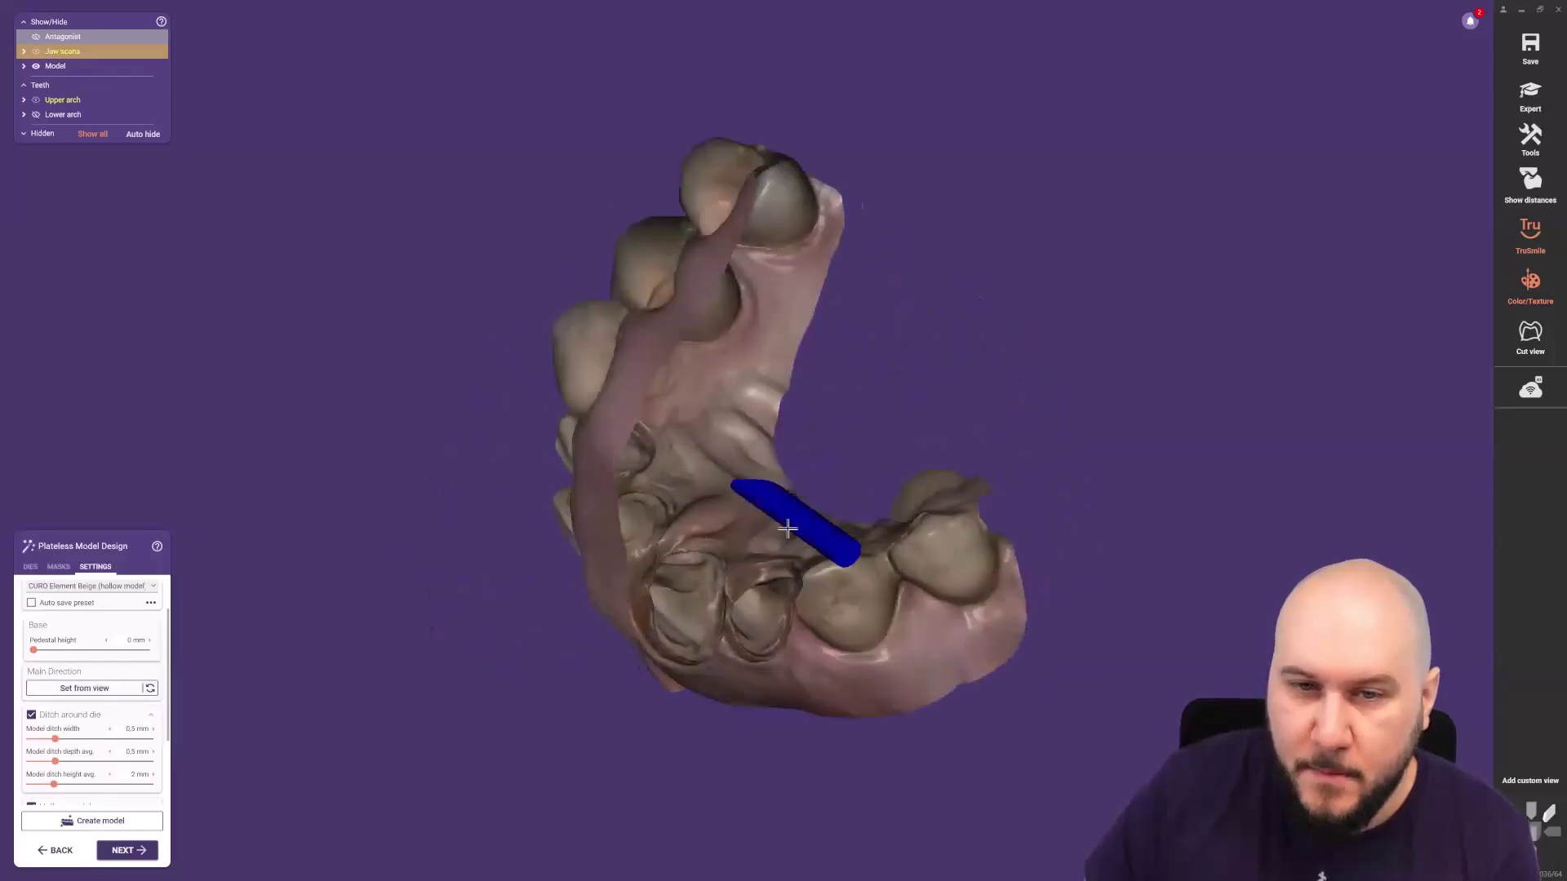
pyautogui.rightClick(1074, 30)
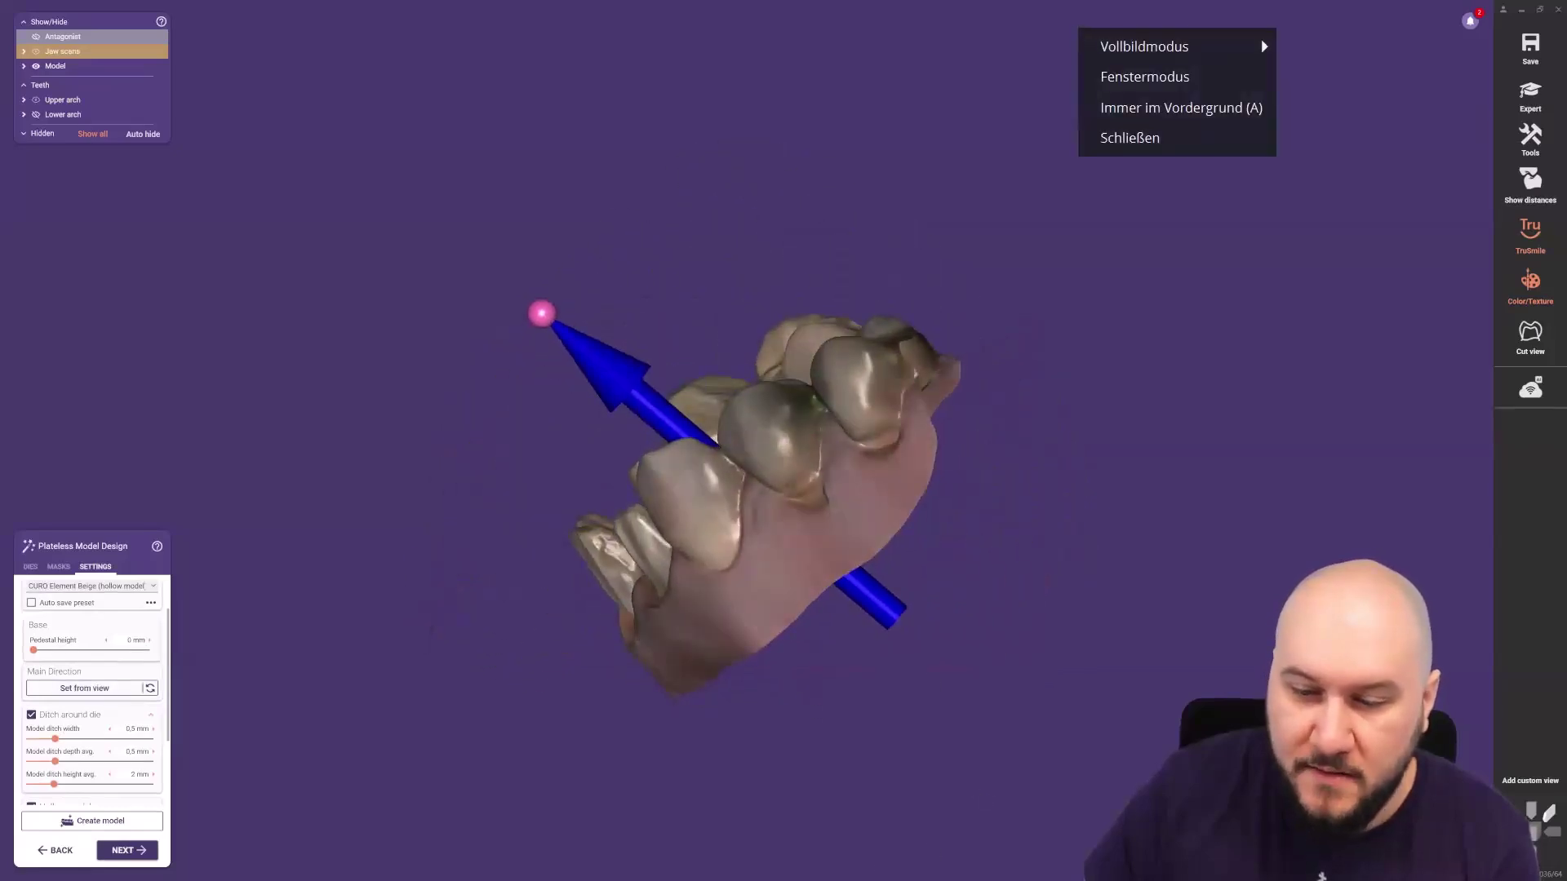
pyautogui.click(871, 818)
pyautogui.moveTo(843, 874); pyautogui.dragTo(852, 826, button='right')
pyautogui.moveTo(697, 203); pyautogui.dragTo(782, 173)
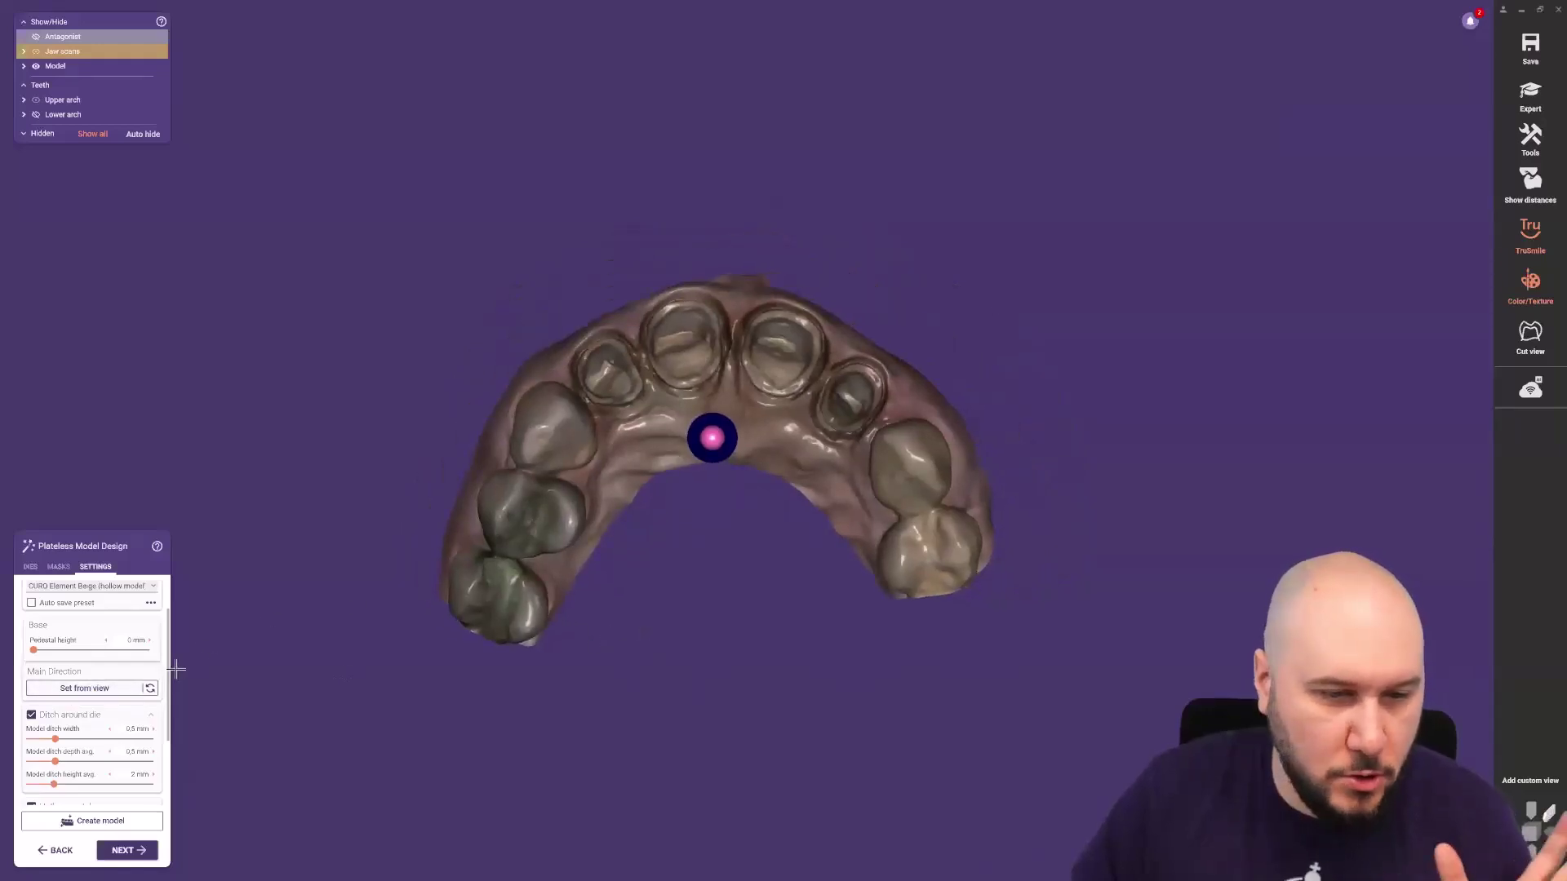
# Review the ditch and hollow model settings, create the upper model with its dies, and inspect it from several sides.
pyautogui.scroll(-3, 180, 748)
pyautogui.moveTo(152, 775)
pyautogui.click(122, 818)
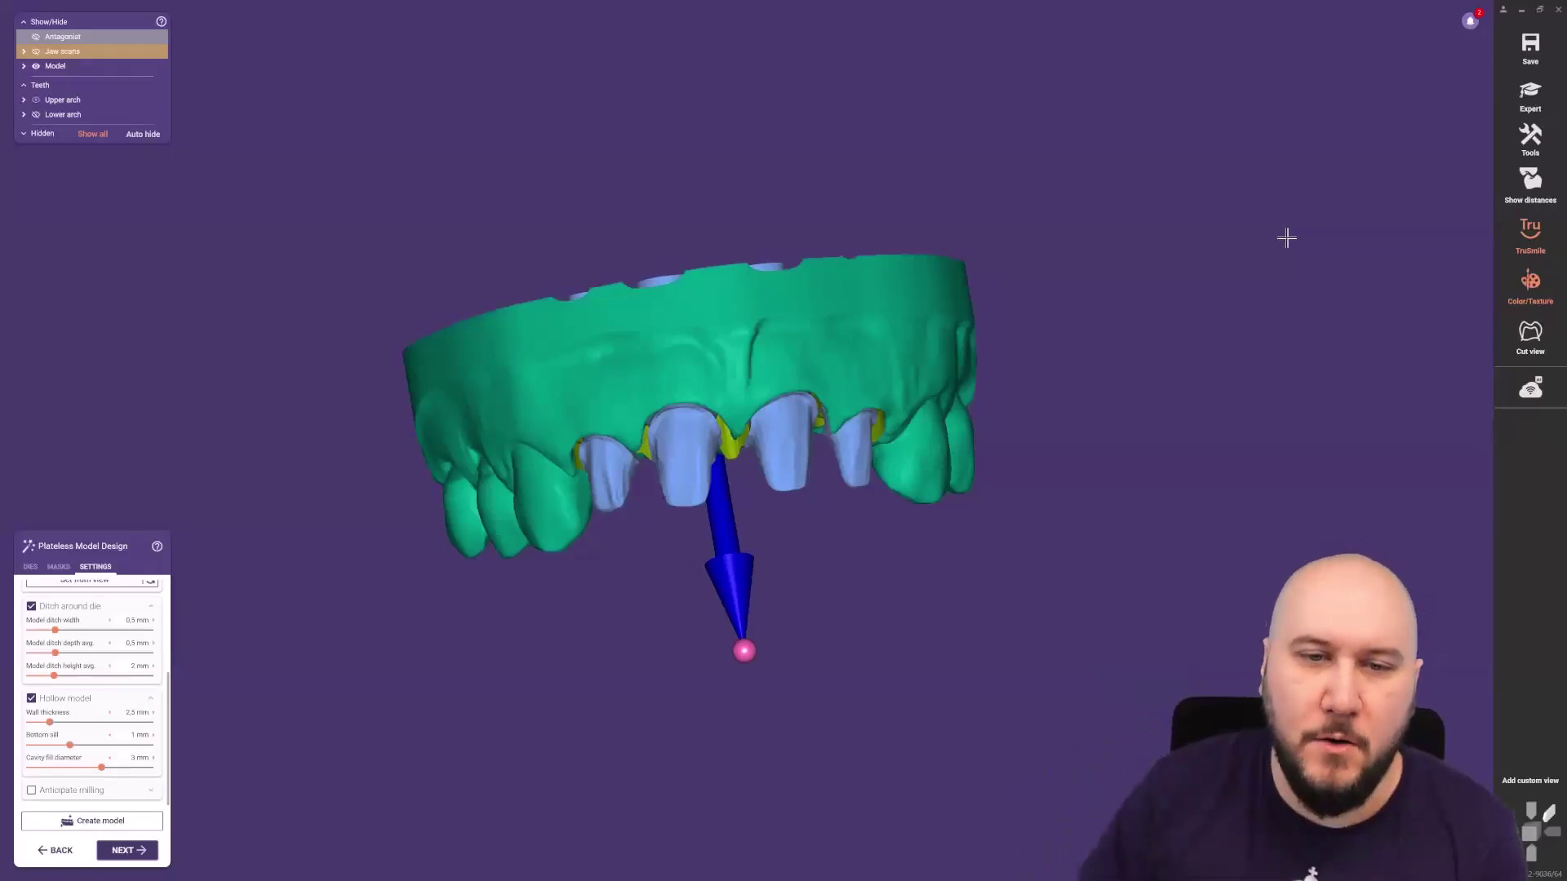
pyautogui.moveTo(918, 606); pyautogui.dragTo(919, 605, button='right')
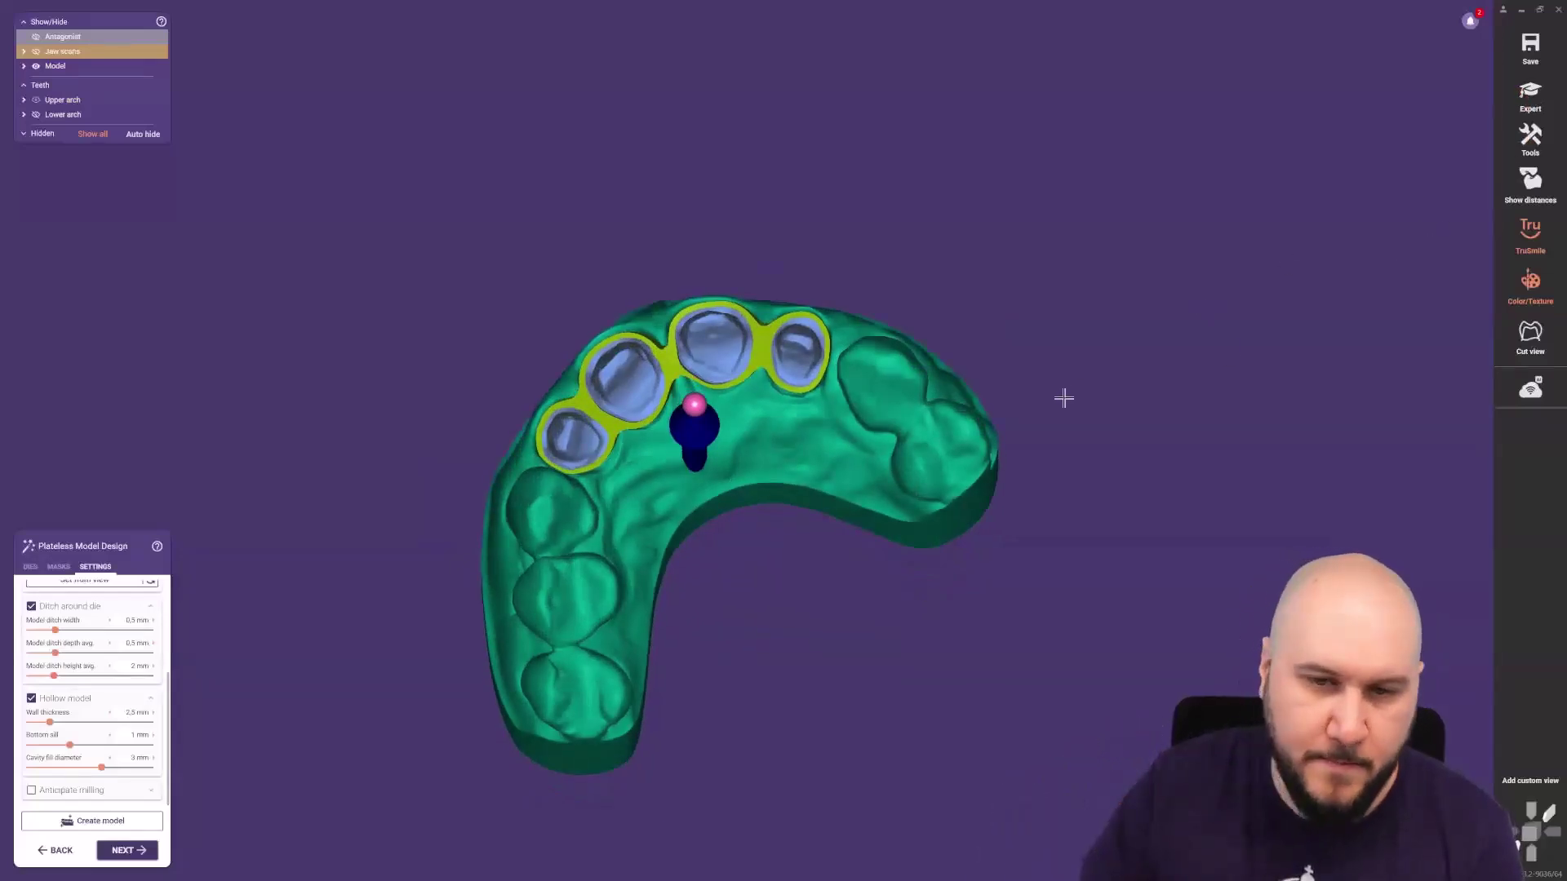
pyautogui.moveTo(714, 546); pyautogui.dragTo(703, 555, button='right')
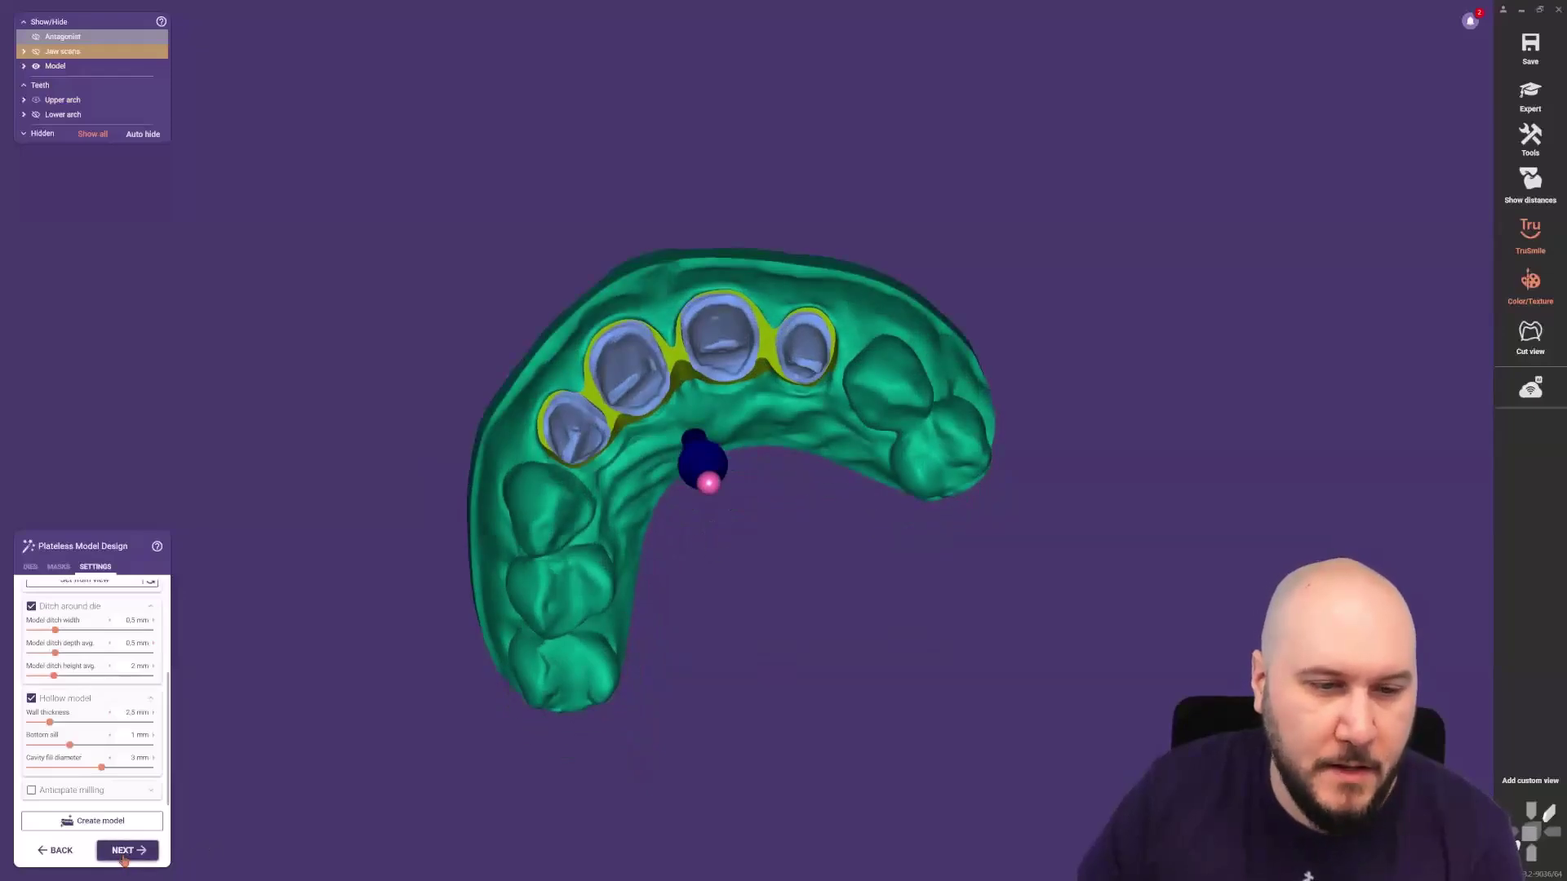
# Accept the upper model, generate the antagonist with the same preset, and proceed to the model attachments.
pyautogui.click(123, 860)
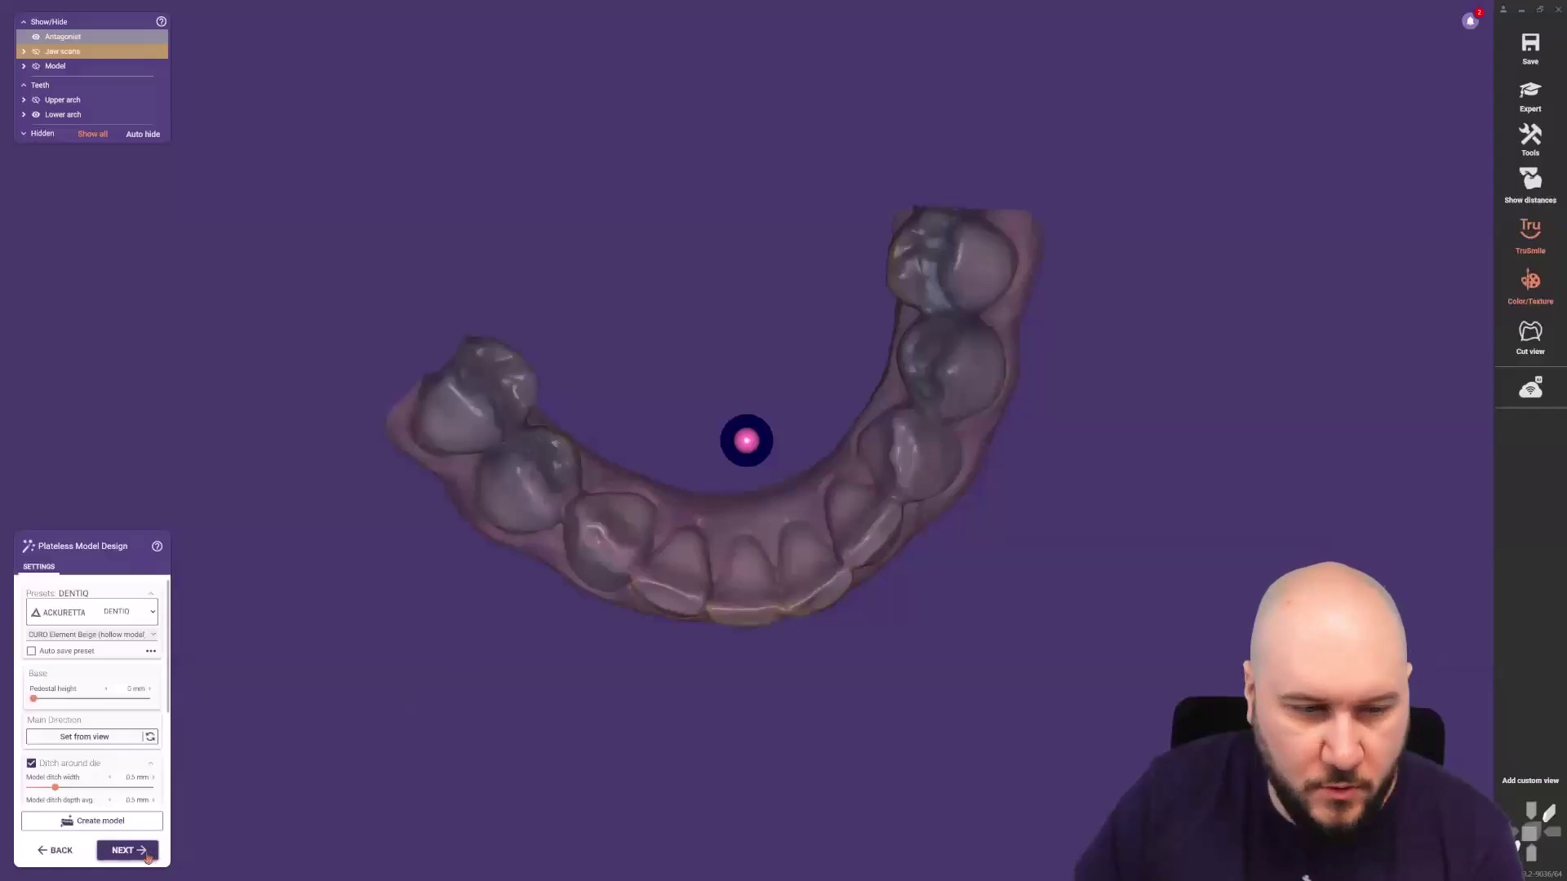
pyautogui.click(145, 853)
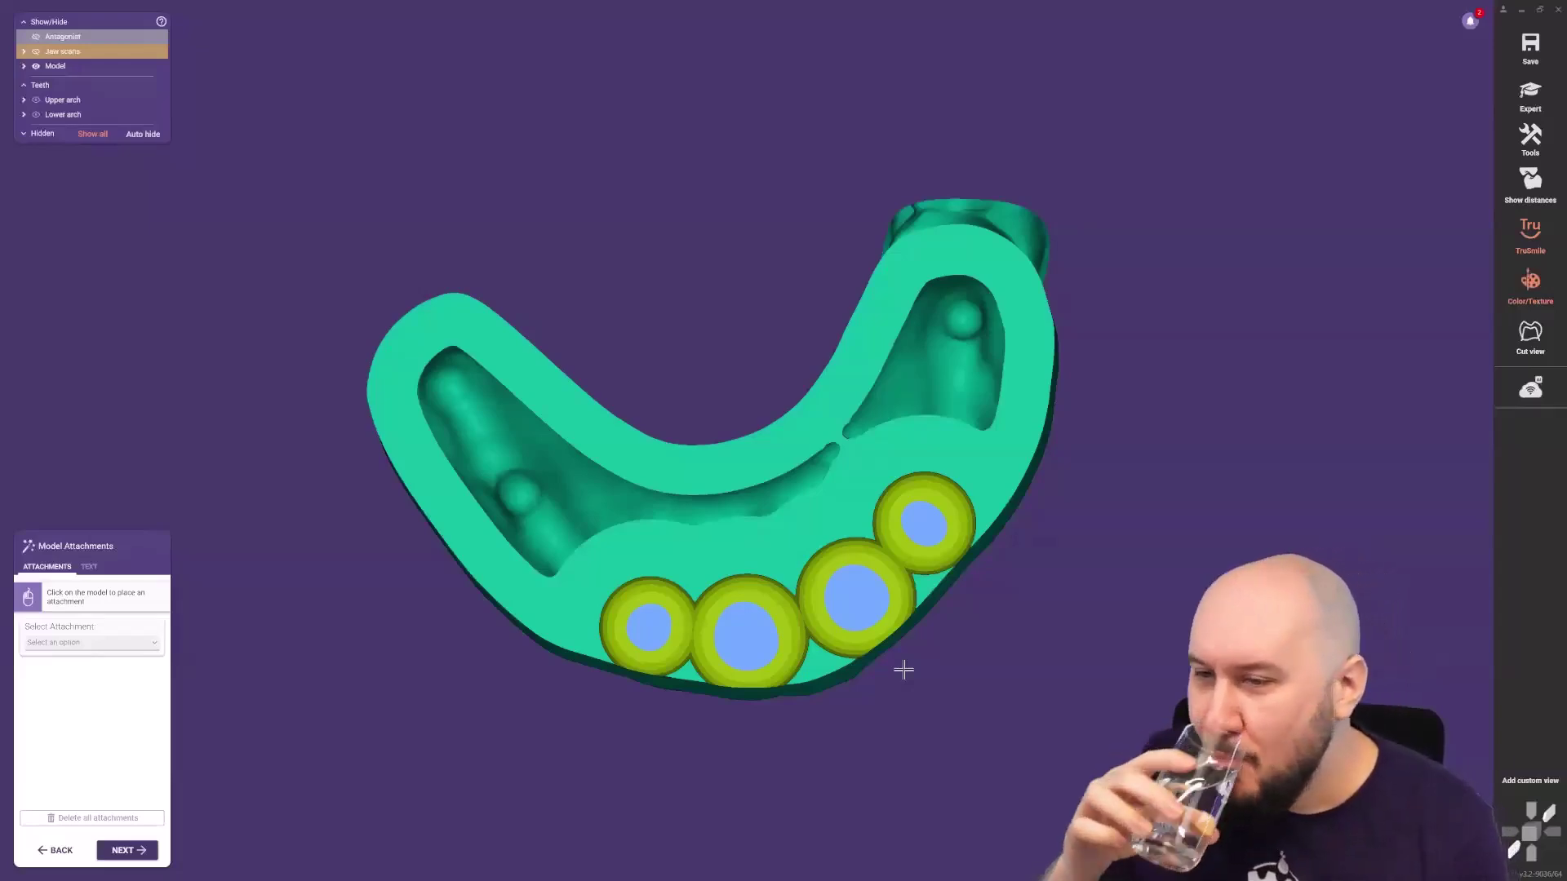
pyautogui.moveTo(903, 668); pyautogui.dragTo(748, 657, button='right')
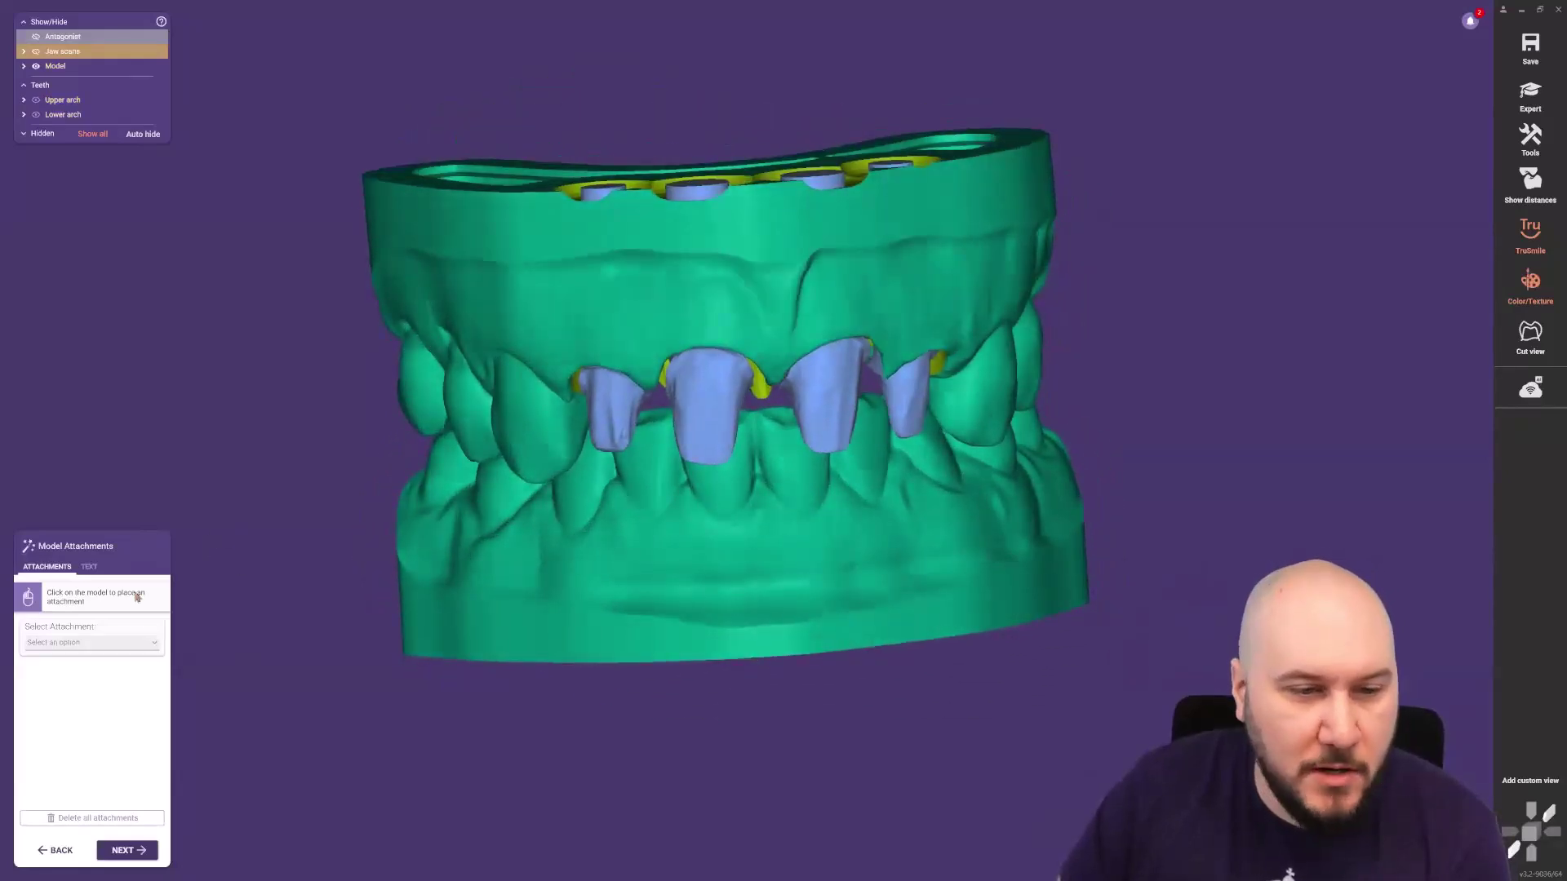
# Add Support Pin (Improved) attachments connecting the upper and lower models, and inspect their placement around the arch.
pyautogui.click(102, 643)
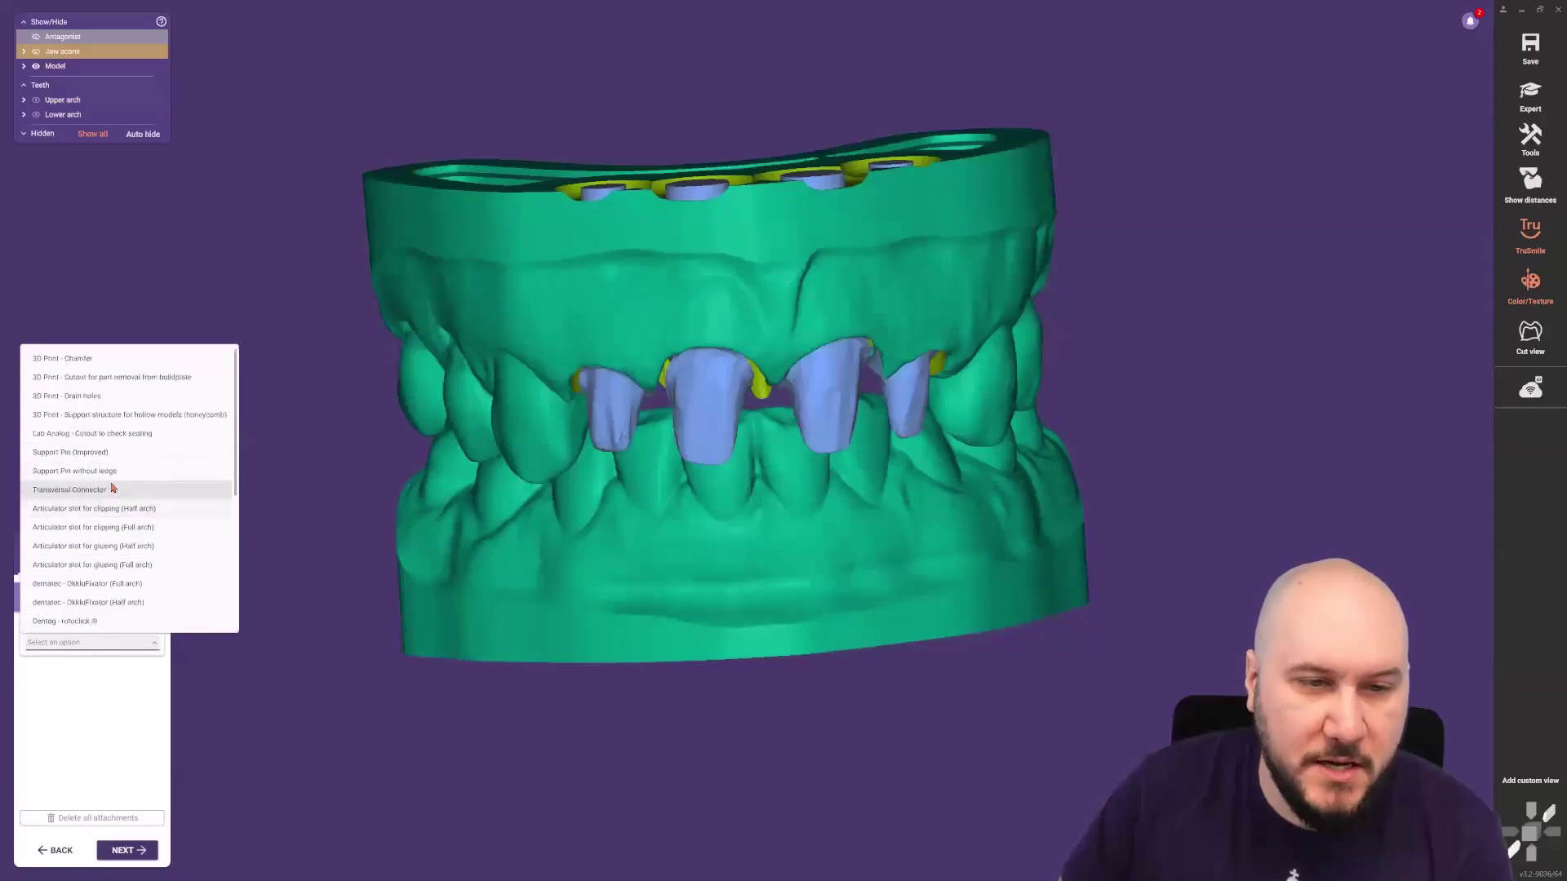
pyautogui.moveTo(53, 462)
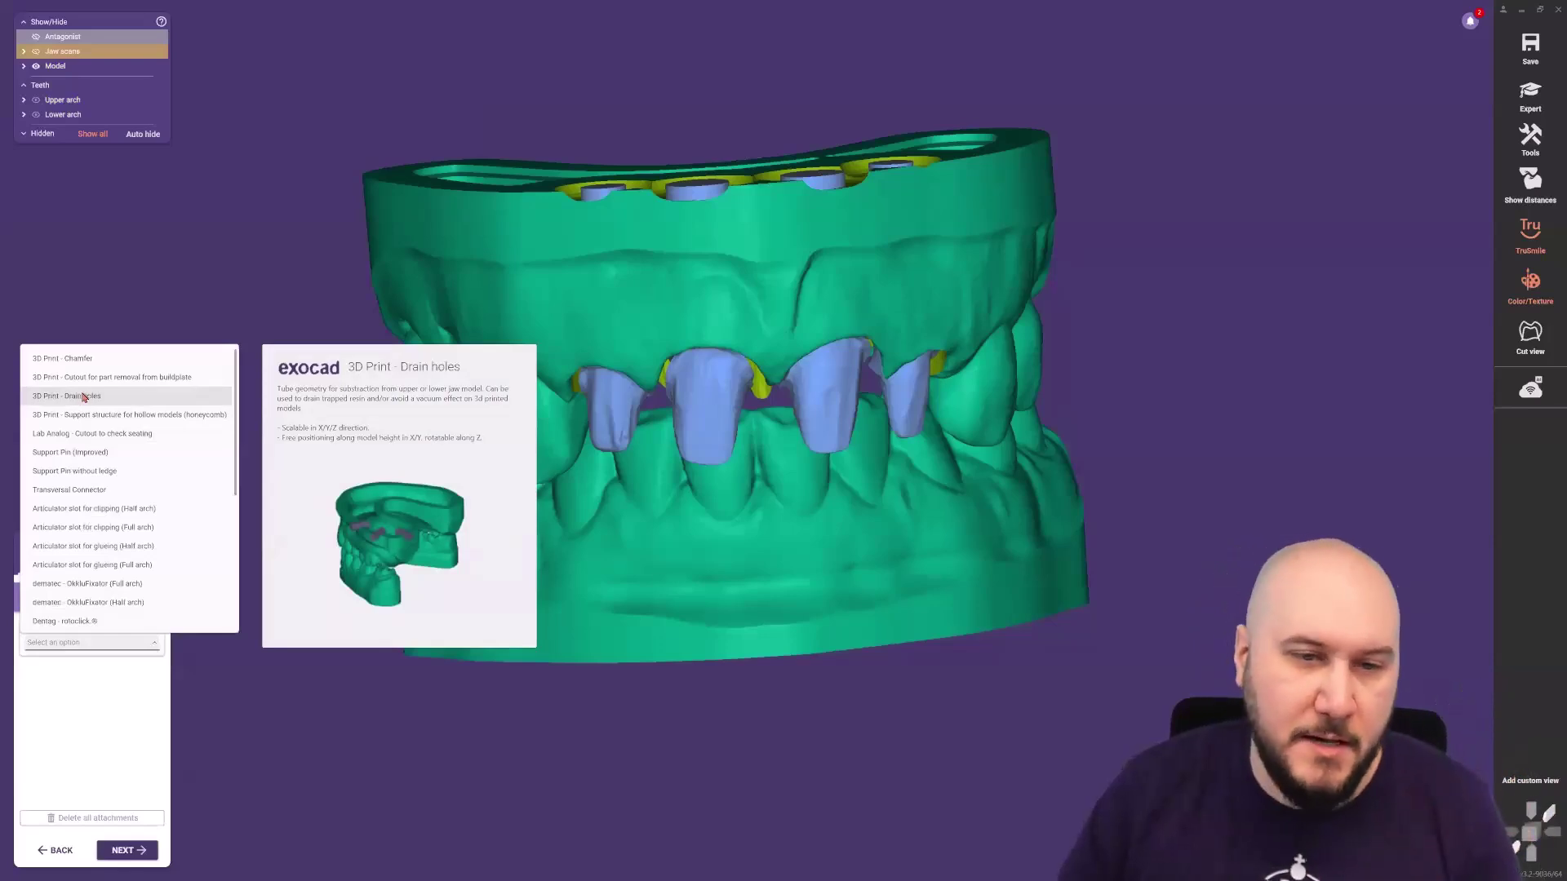
pyautogui.click(88, 453)
pyautogui.click(580, 276)
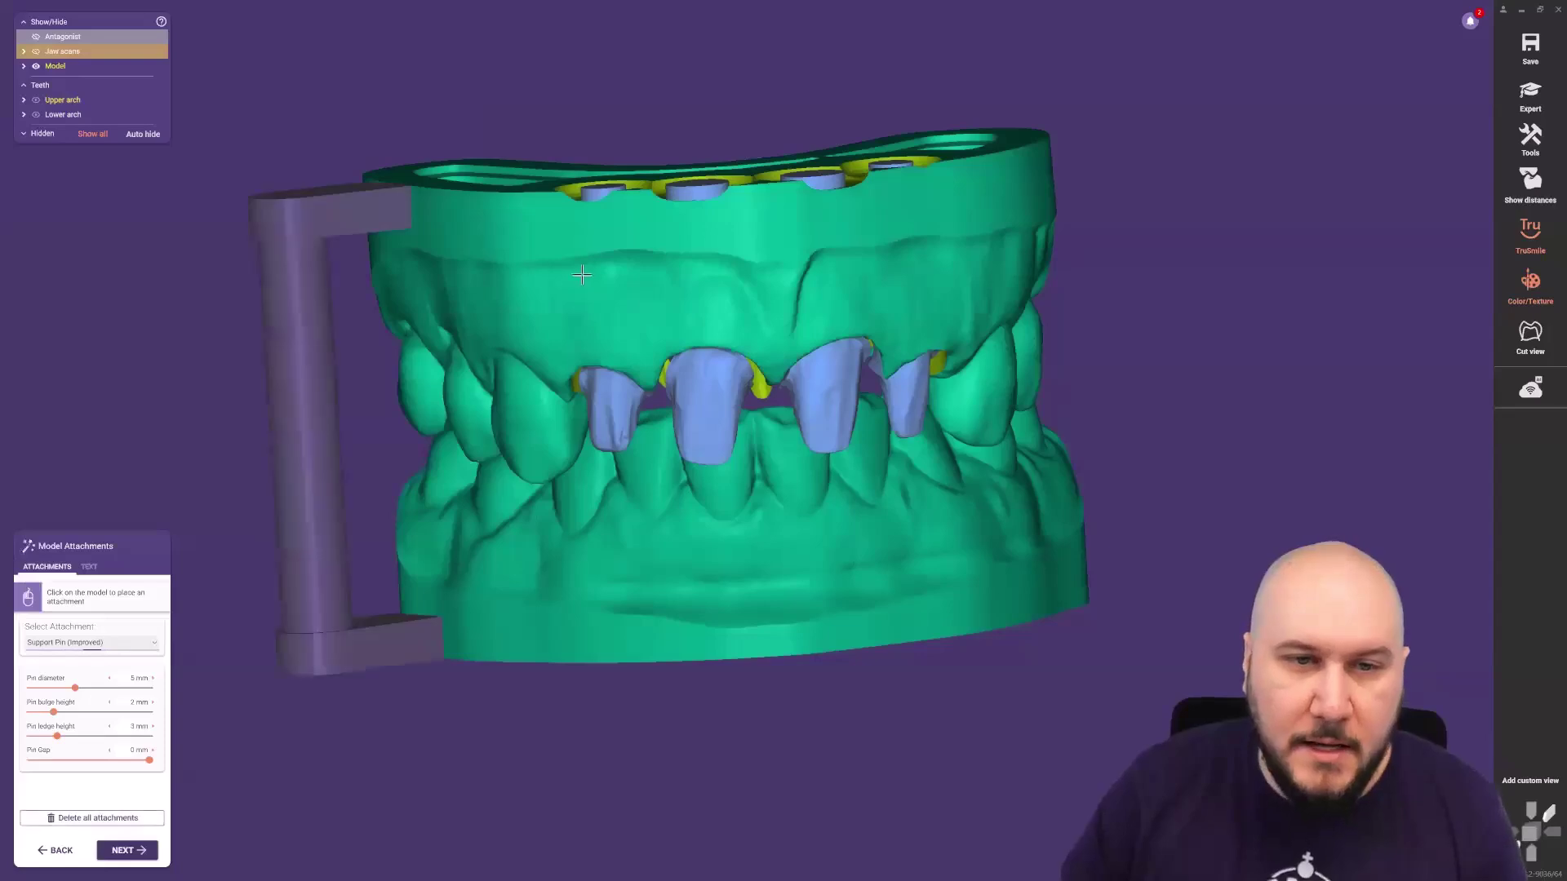
pyautogui.moveTo(740, 222); pyautogui.dragTo(811, 308, button='right')
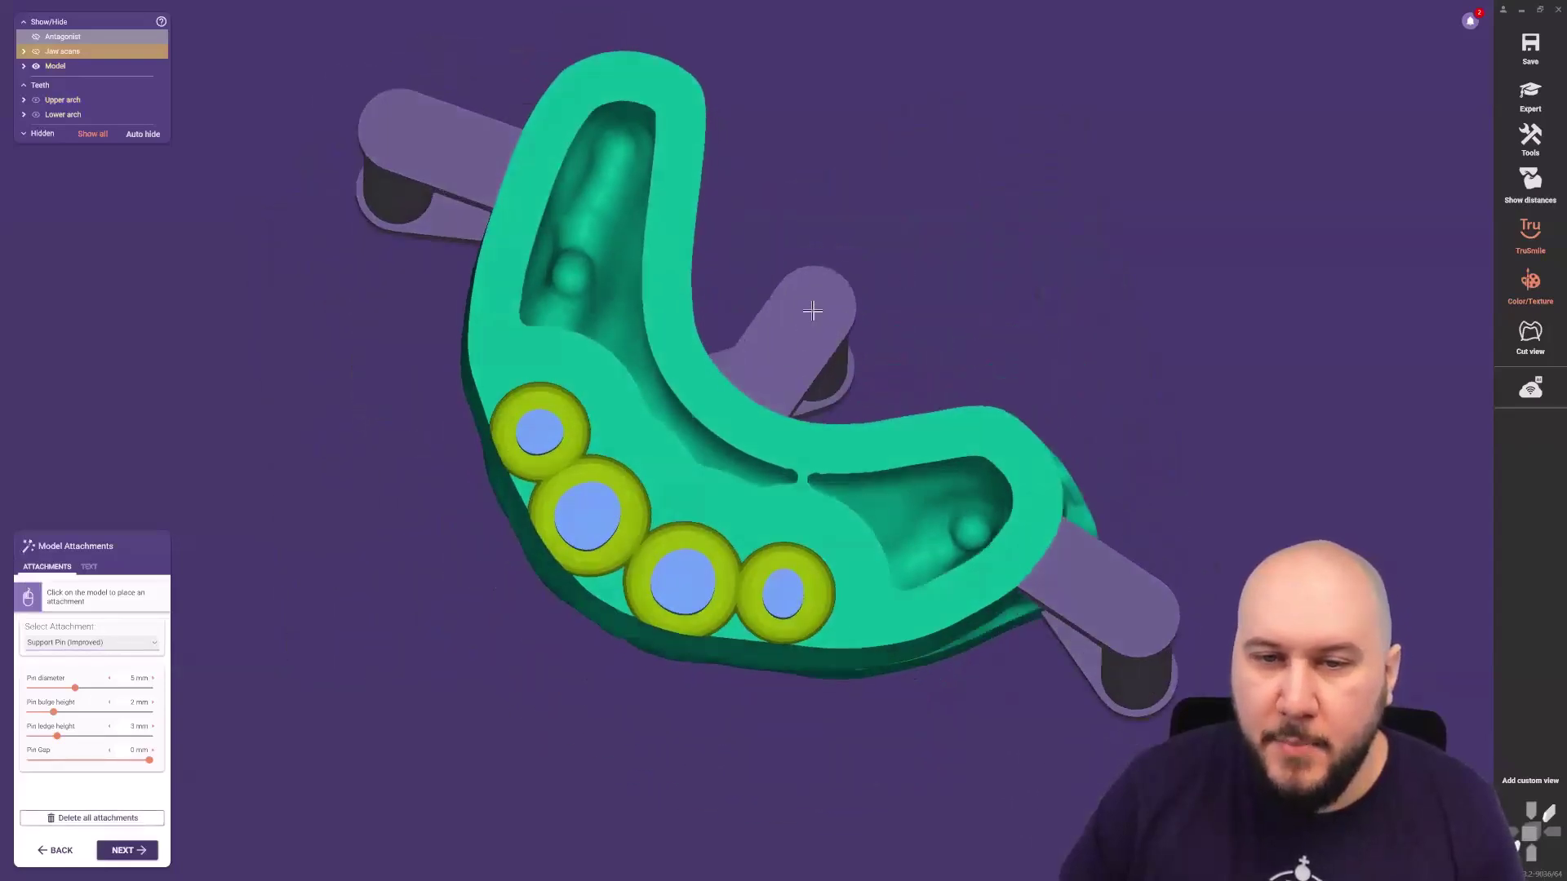
pyautogui.moveTo(1136, 602); pyautogui.dragTo(1032, 654)
pyautogui.moveTo(1032, 654); pyautogui.dragTo(665, 608, button='right')
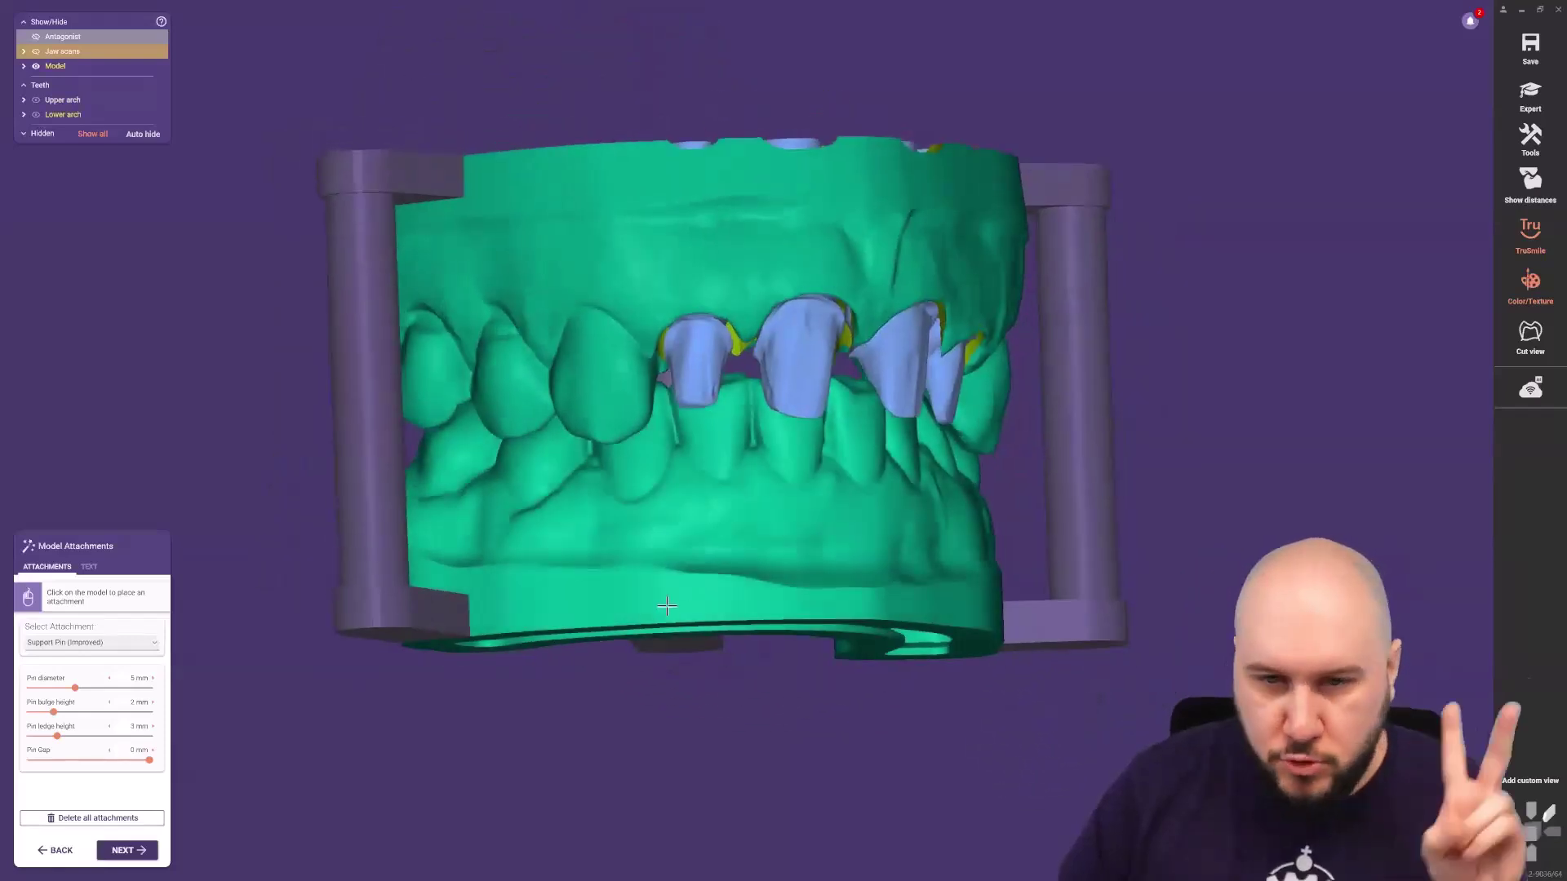
# Browse the available attachment types and view the description of the Articulator slot for clipping (Full arch).
pyautogui.click(123, 644)
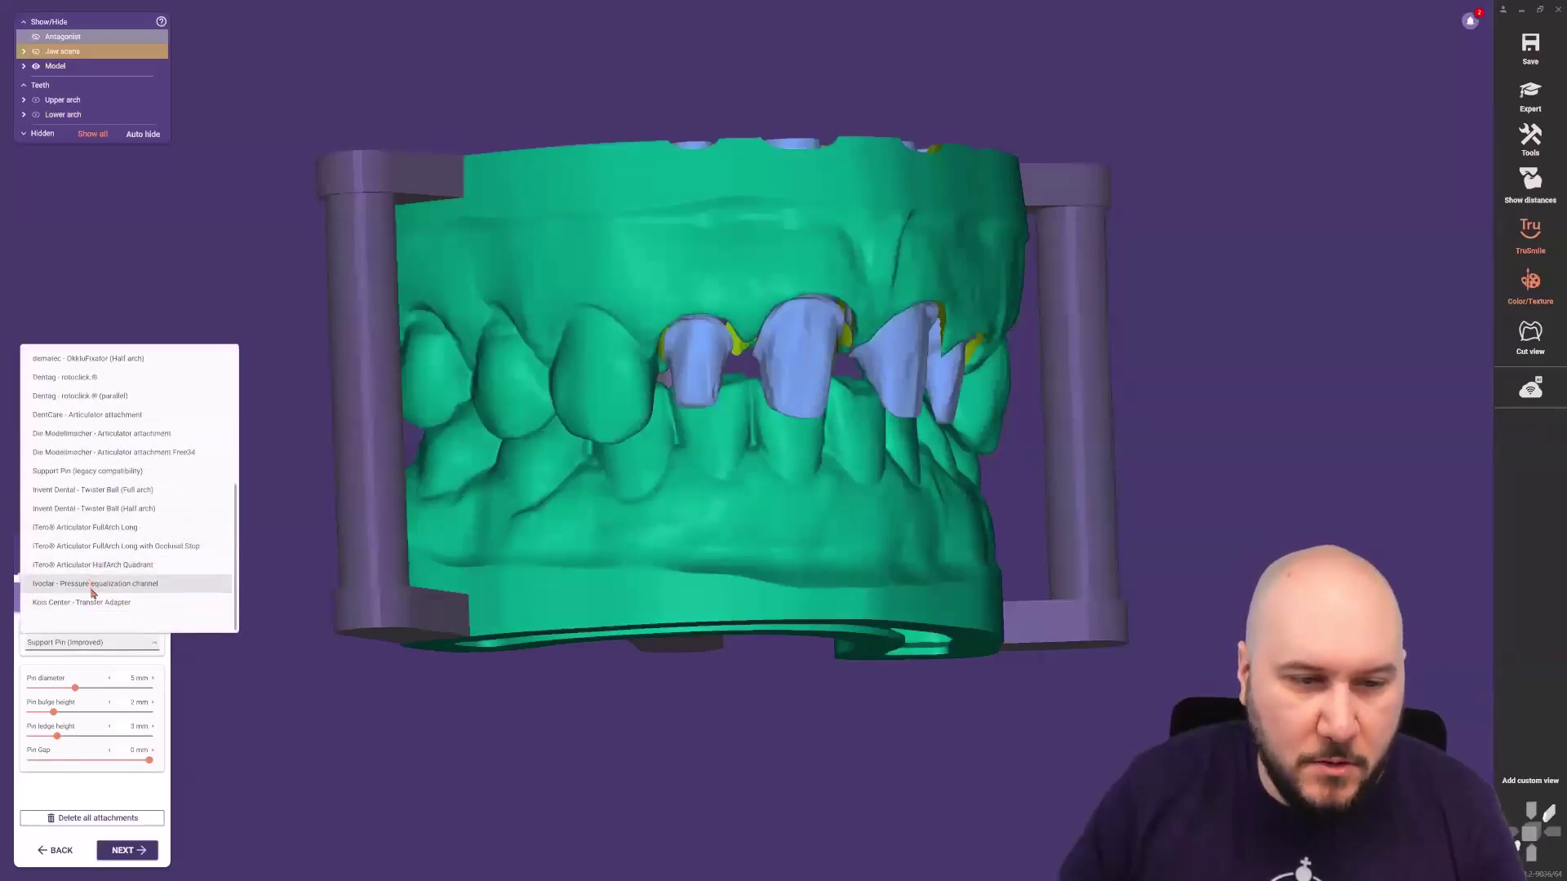
pyautogui.scroll(2, 88, 529)
pyautogui.scroll(5, 88, 529)
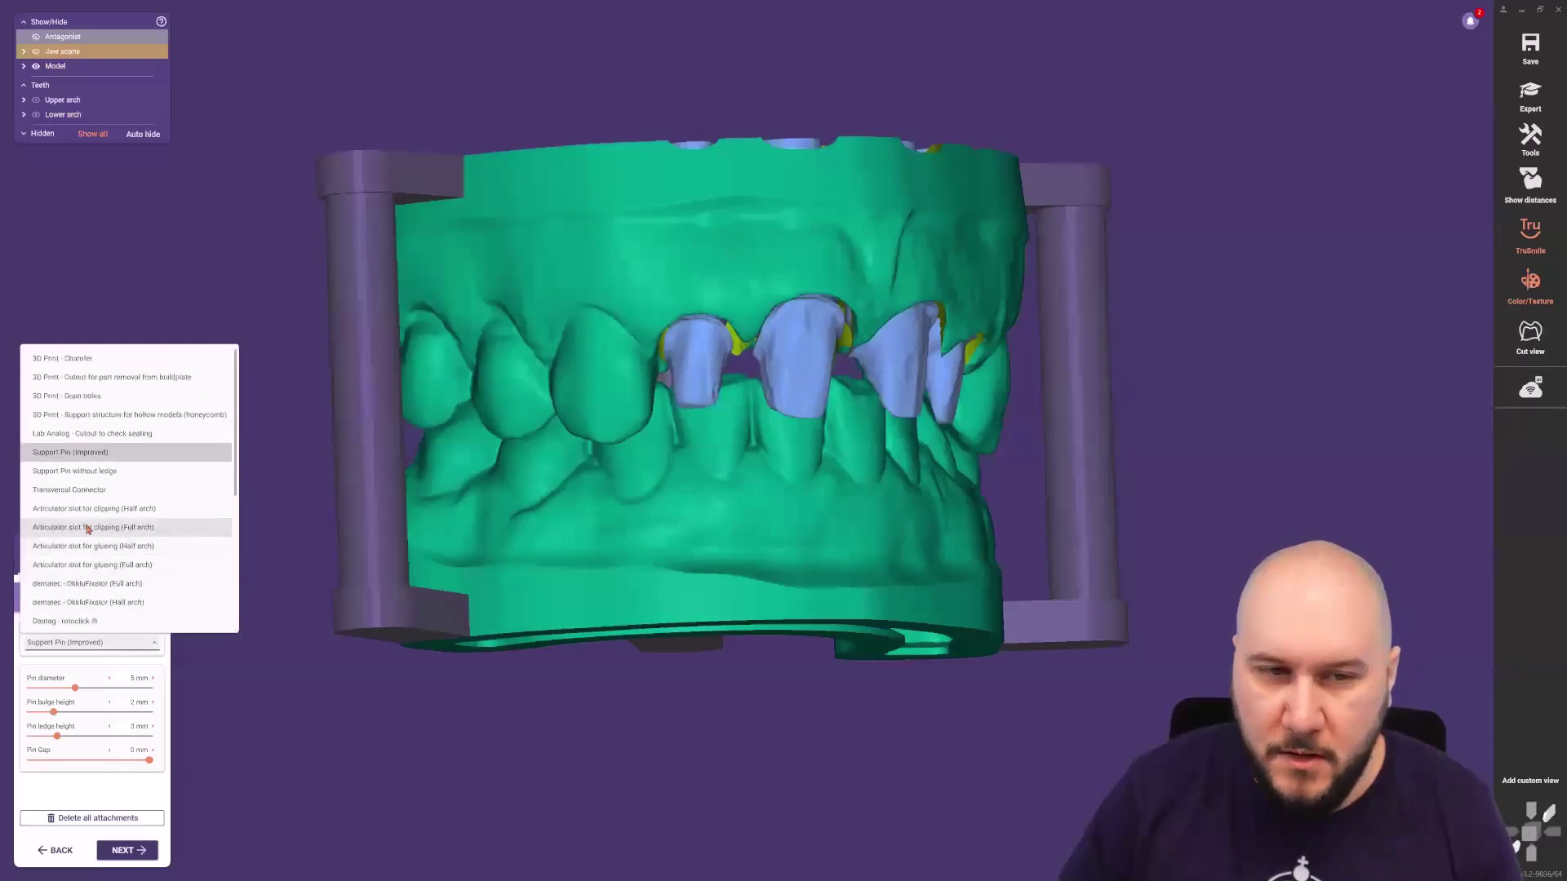
pyautogui.moveTo(88, 529)
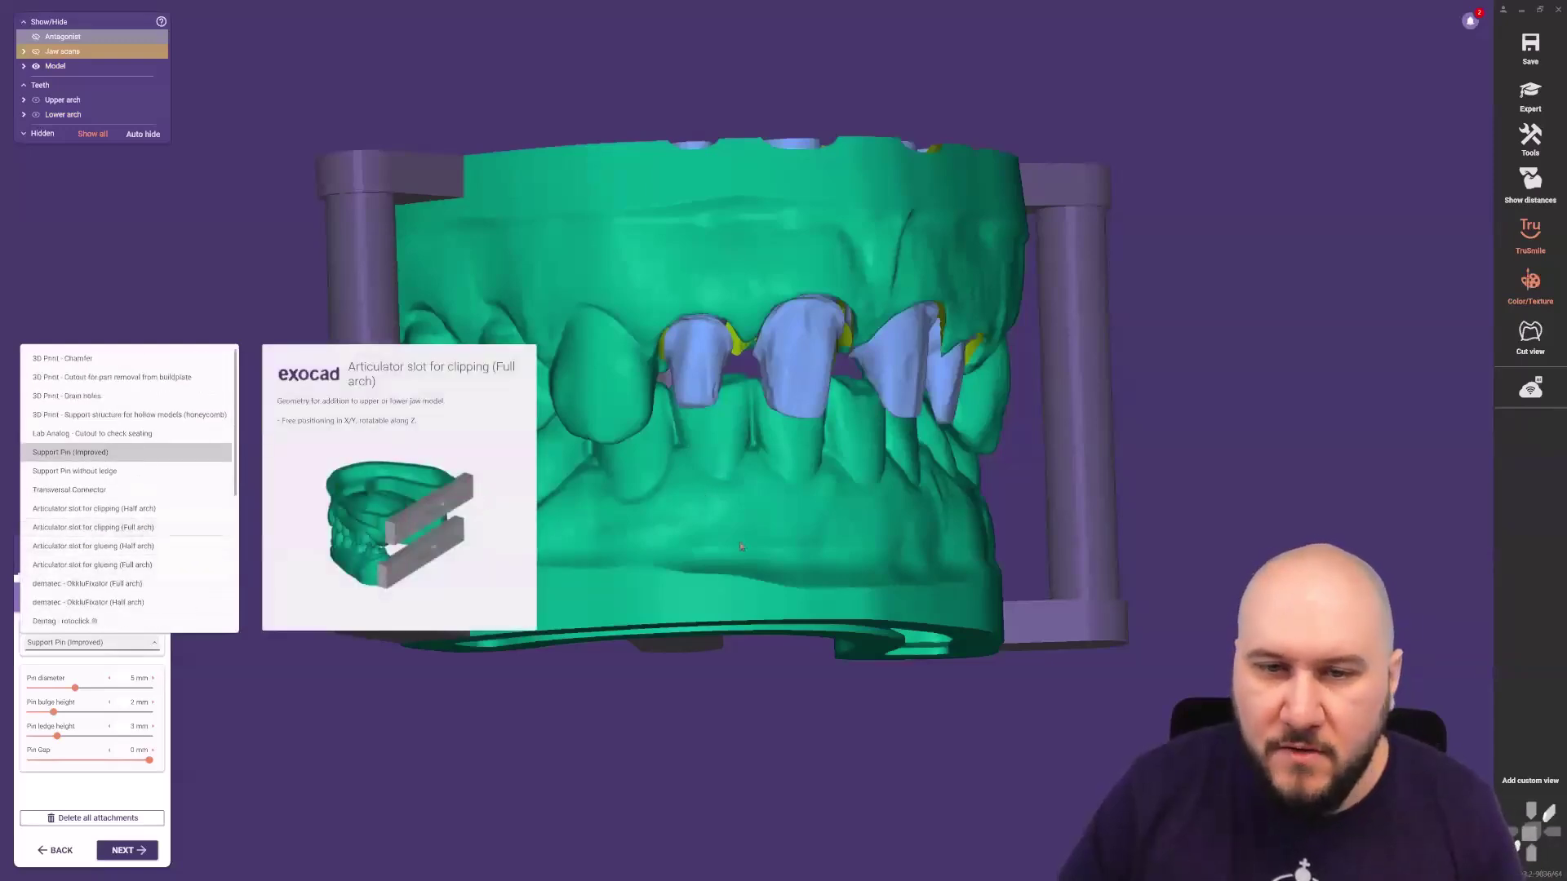
pyautogui.click(762, 690)
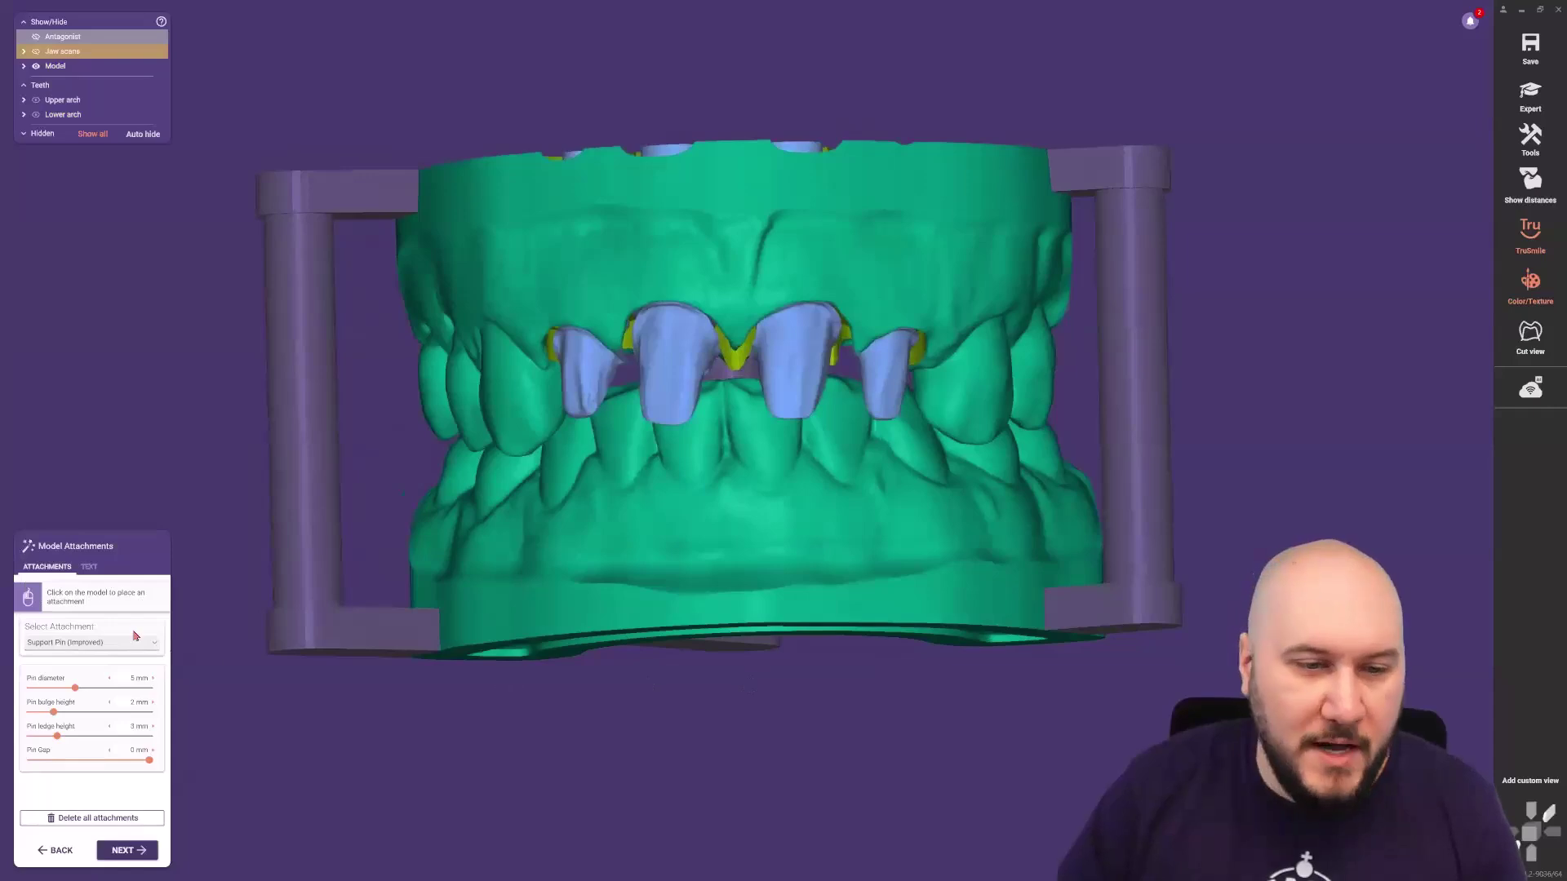
# Add the embossed text "exocad WEbinar" on the front base of the upper model and view it upright.
pyautogui.click(88, 567)
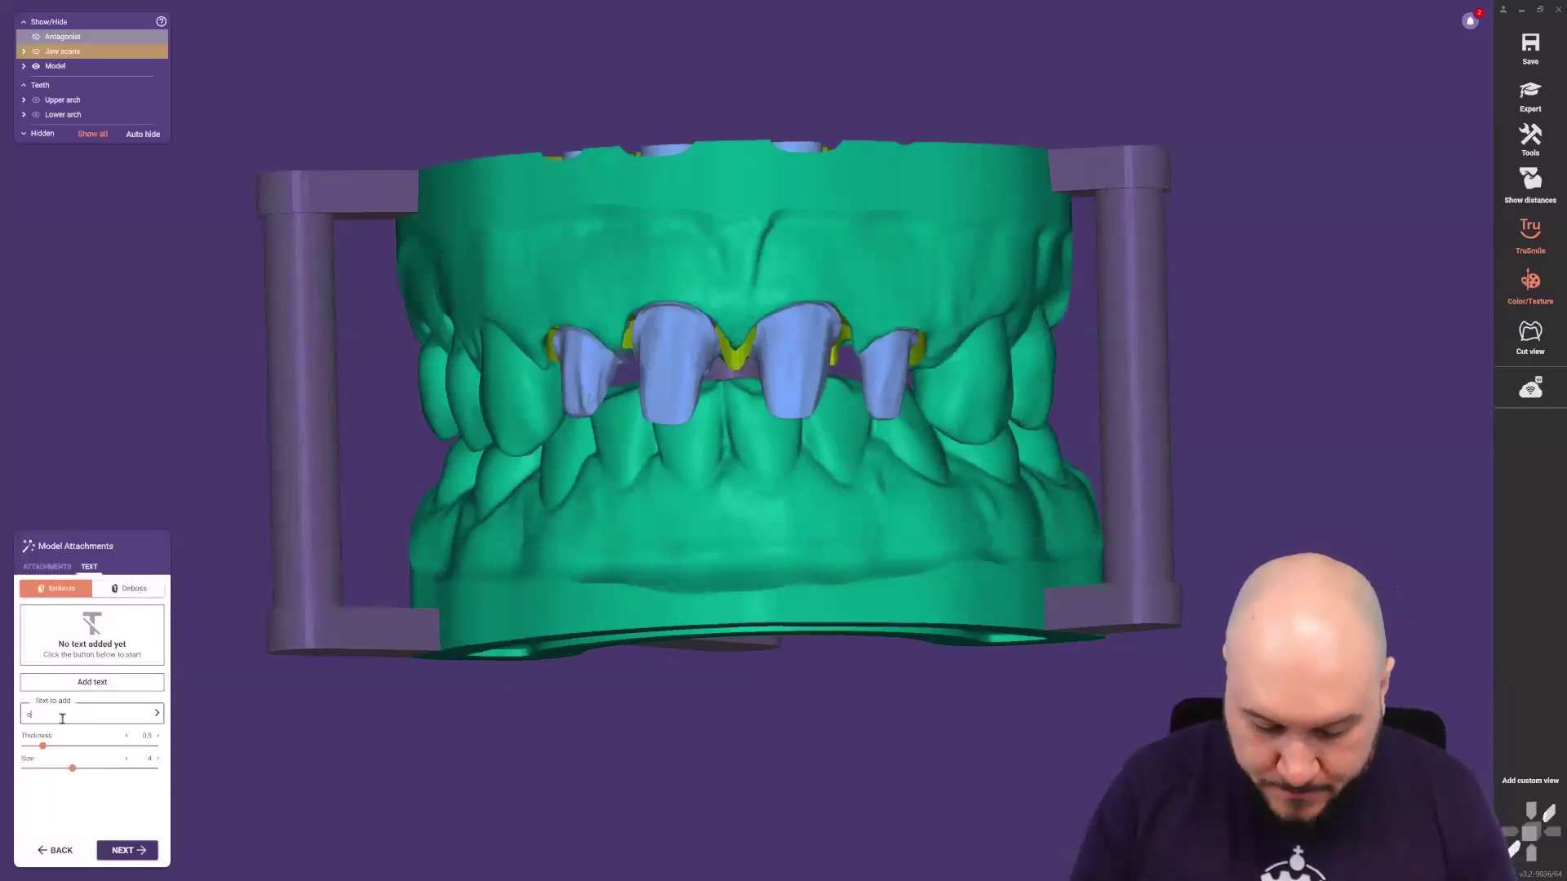
pyautogui.click(62, 715)
pyautogui.write('exod')
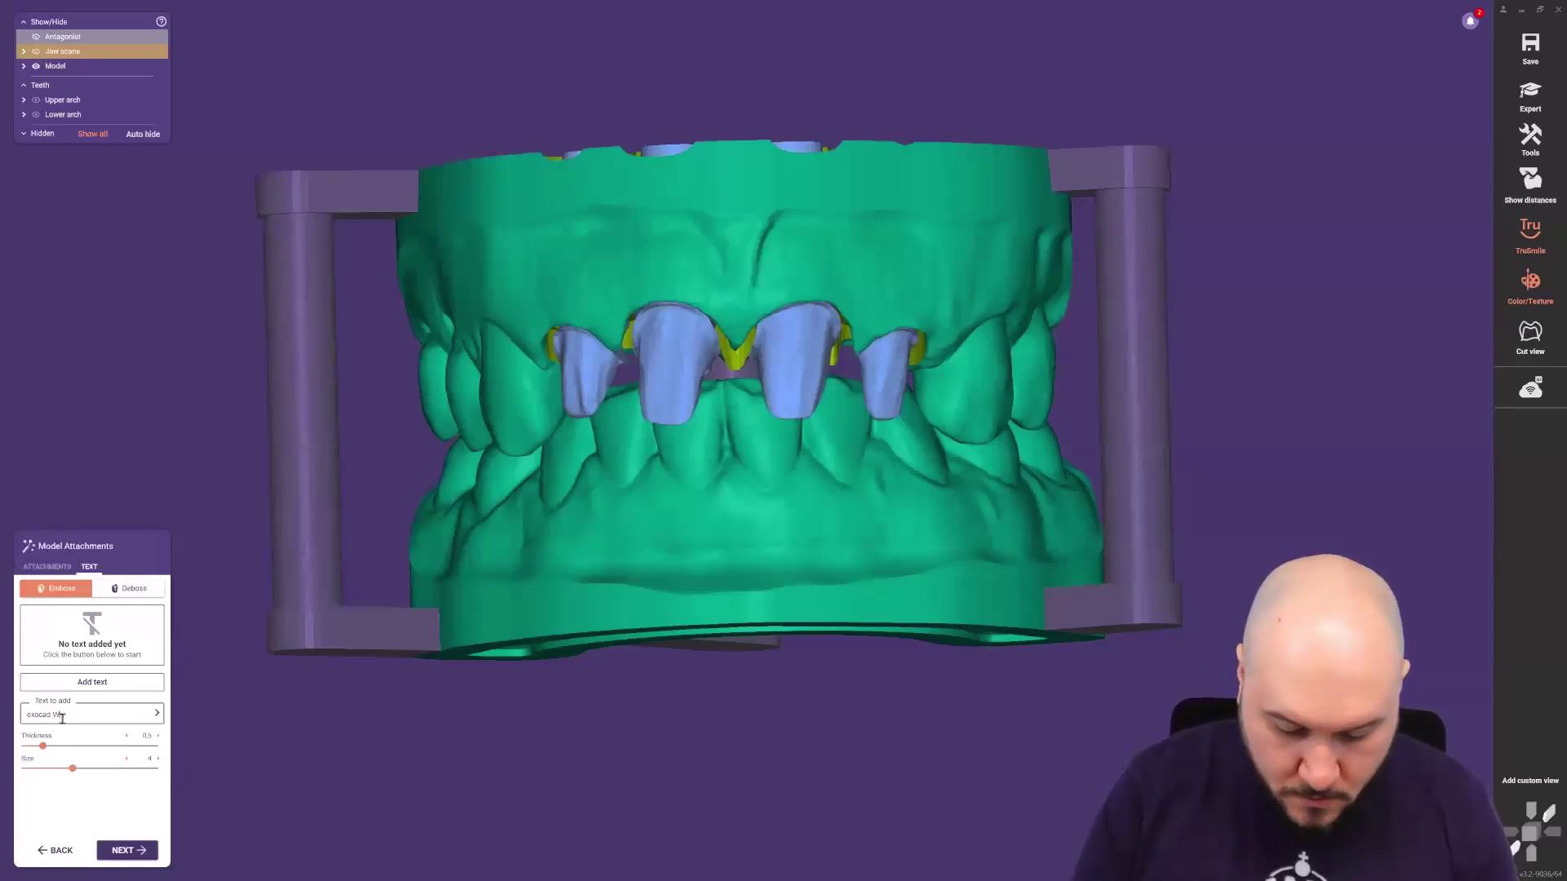
pyautogui.click(74, 682)
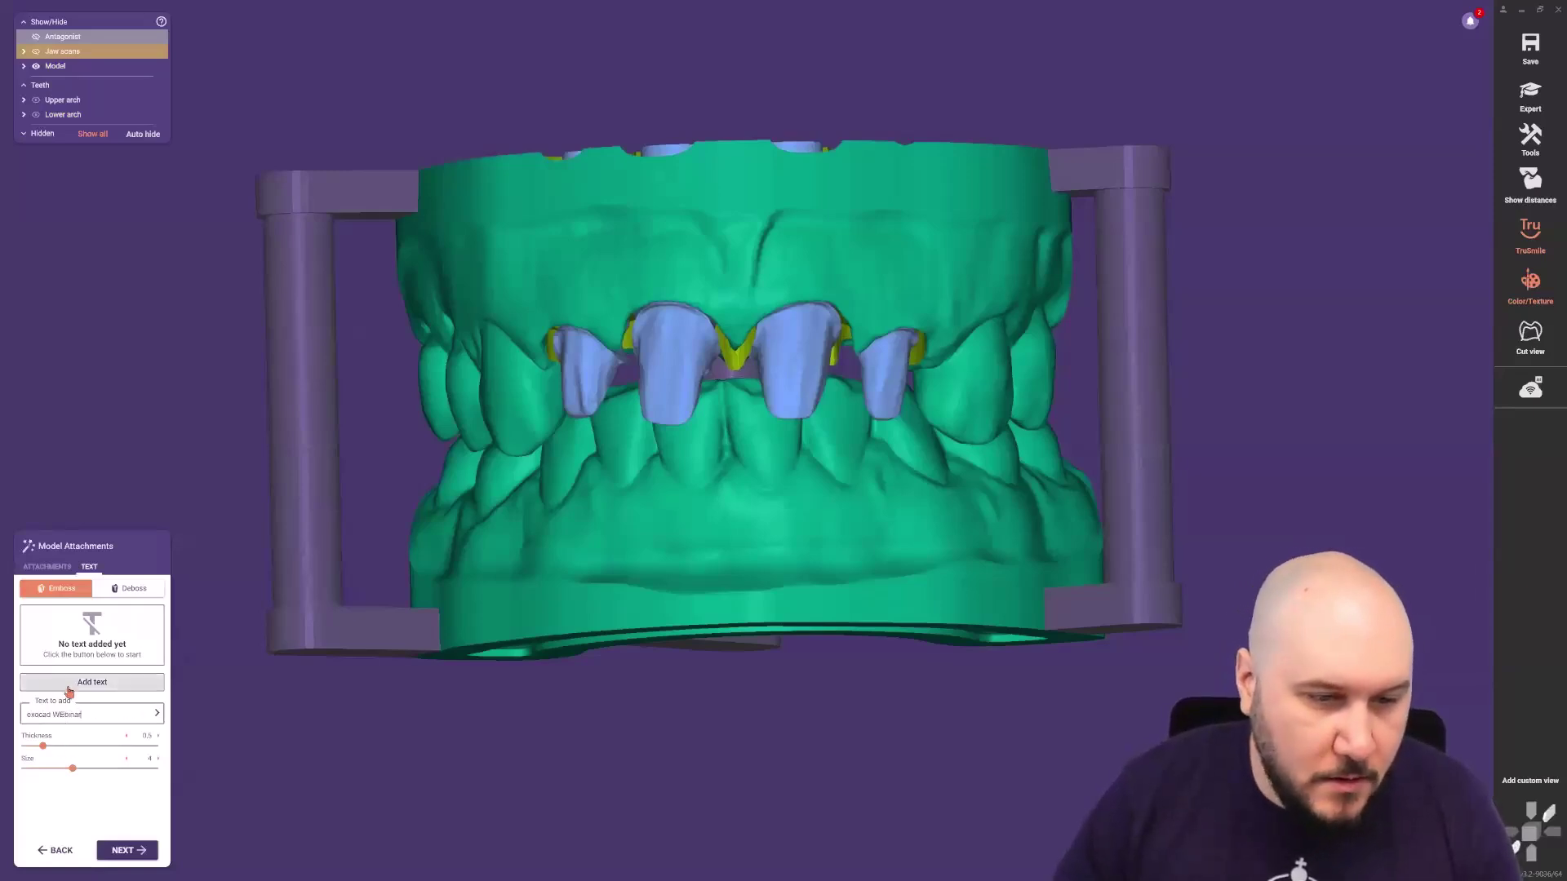
pyautogui.click(716, 161)
pyautogui.moveTo(716, 161); pyautogui.dragTo(941, 183)
pyautogui.moveTo(774, 241); pyautogui.dragTo(774, 242, button='right')
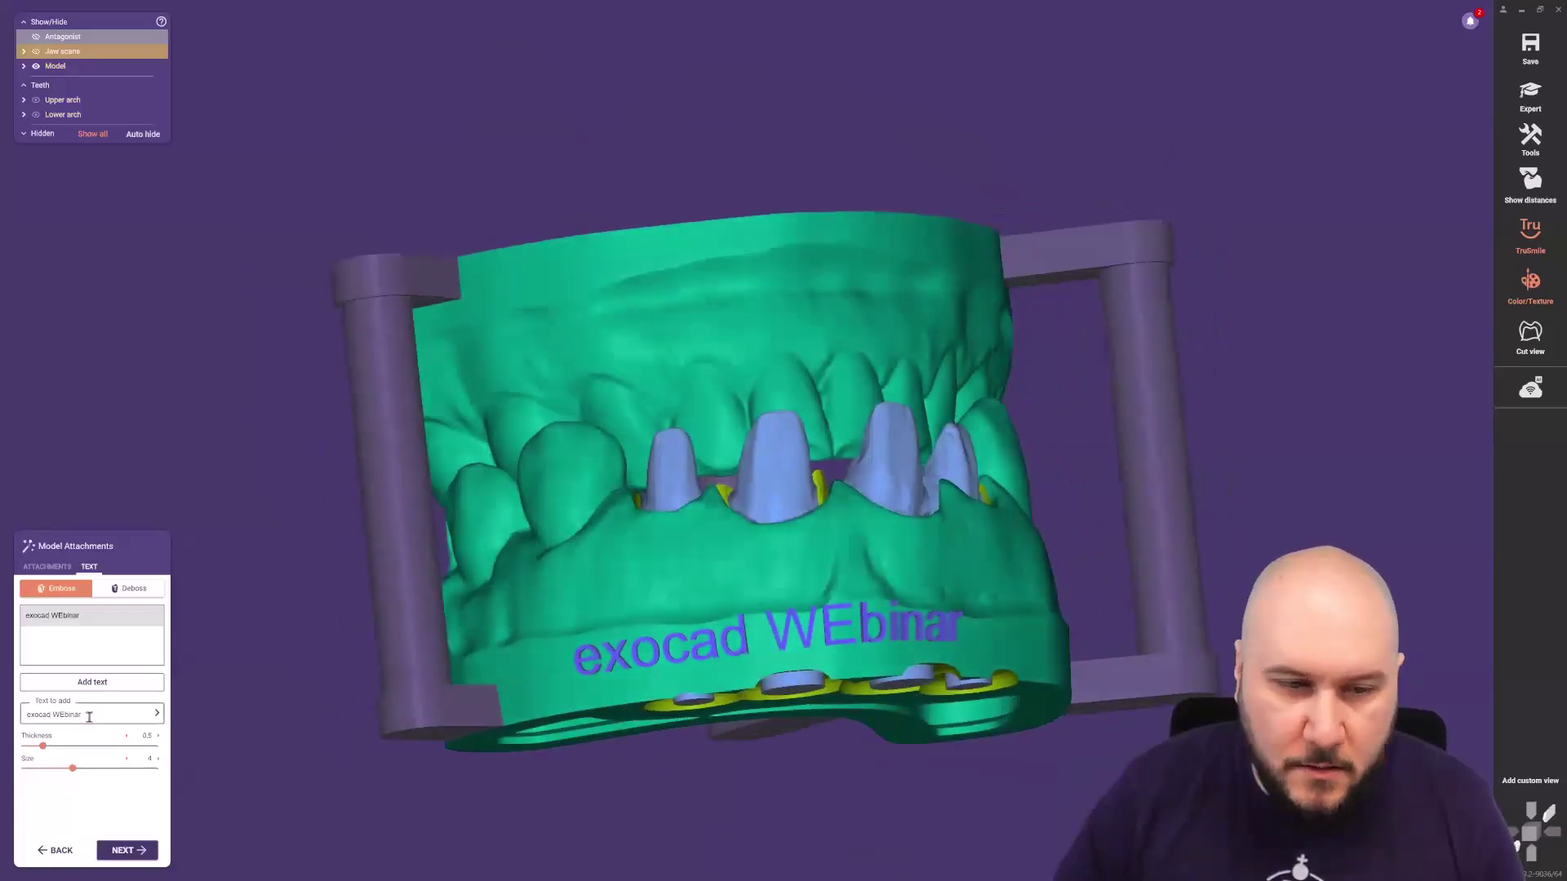
# Correct the embossed text on the model base to "exocad Webinar" on a single line.
pyautogui.press('BackSpace')
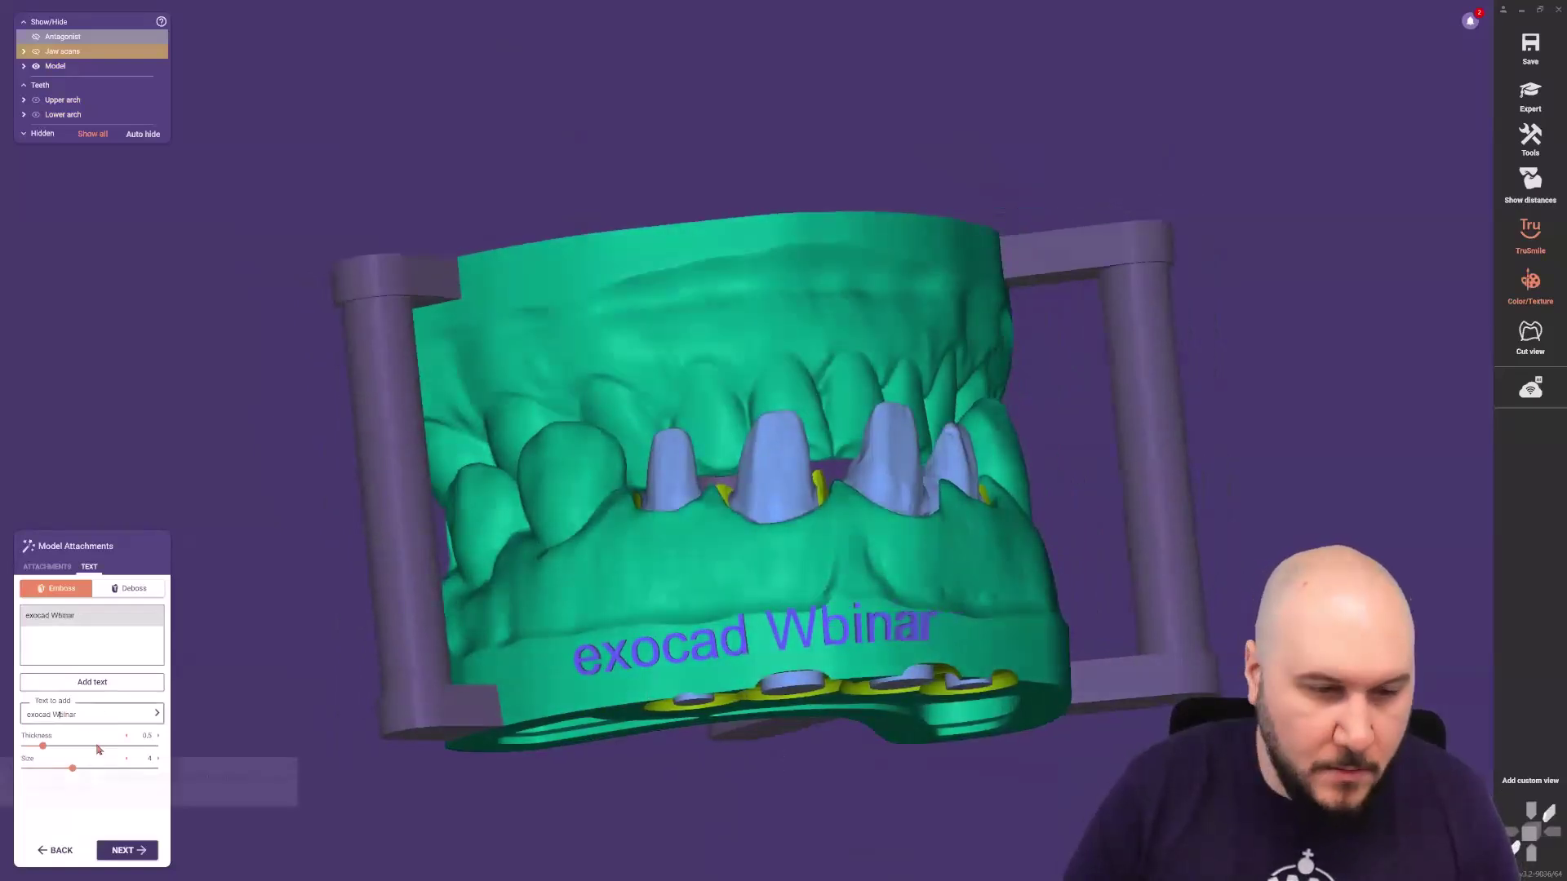
pyautogui.write('e')
pyautogui.press('Return')
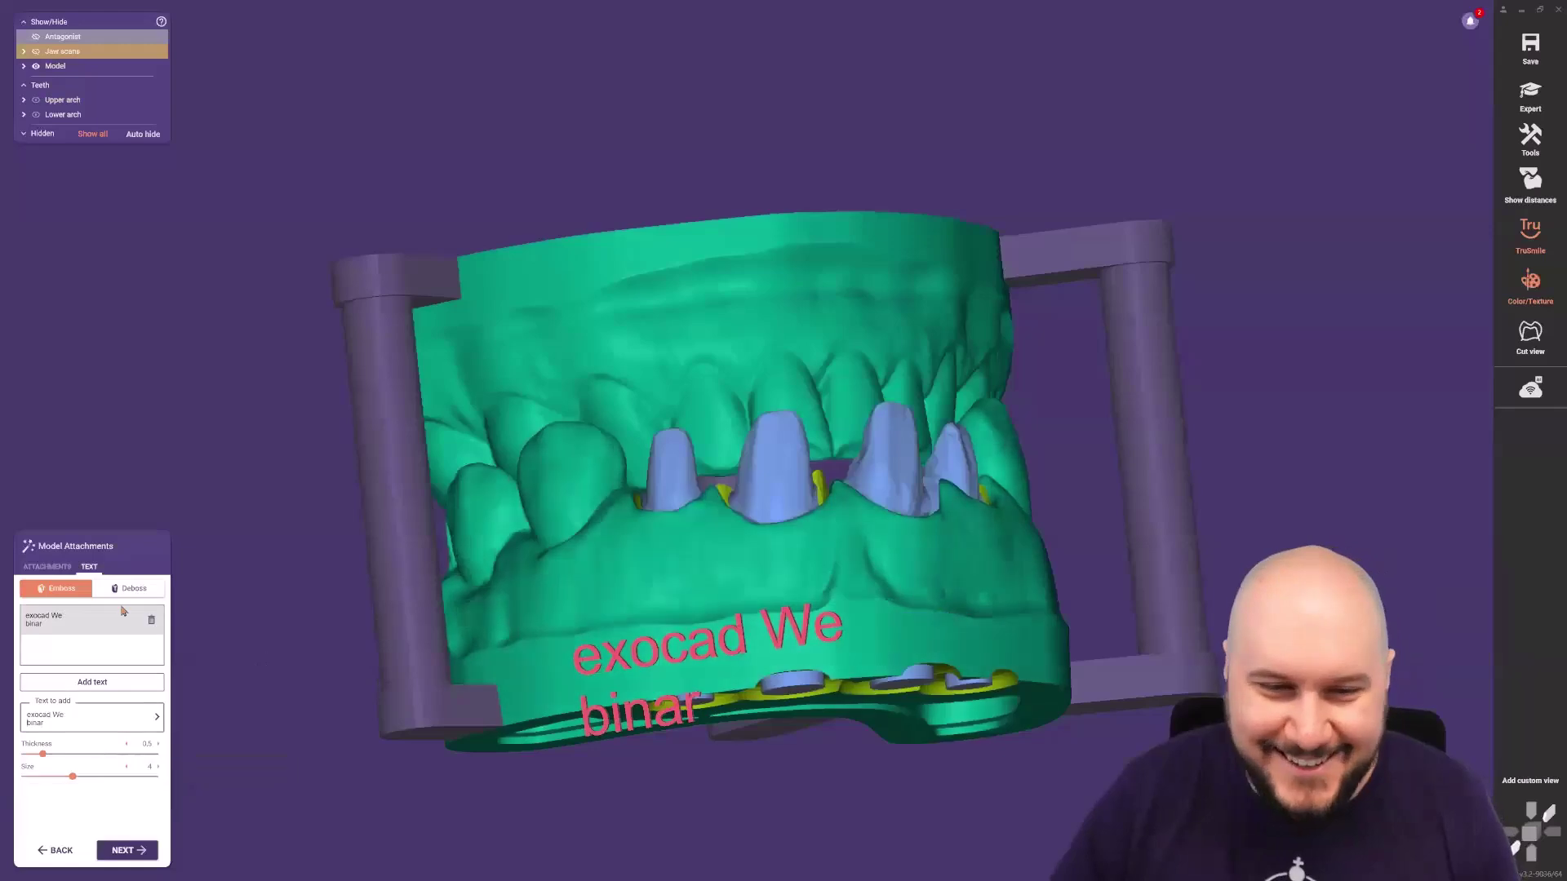
pyautogui.press('BackSpace')
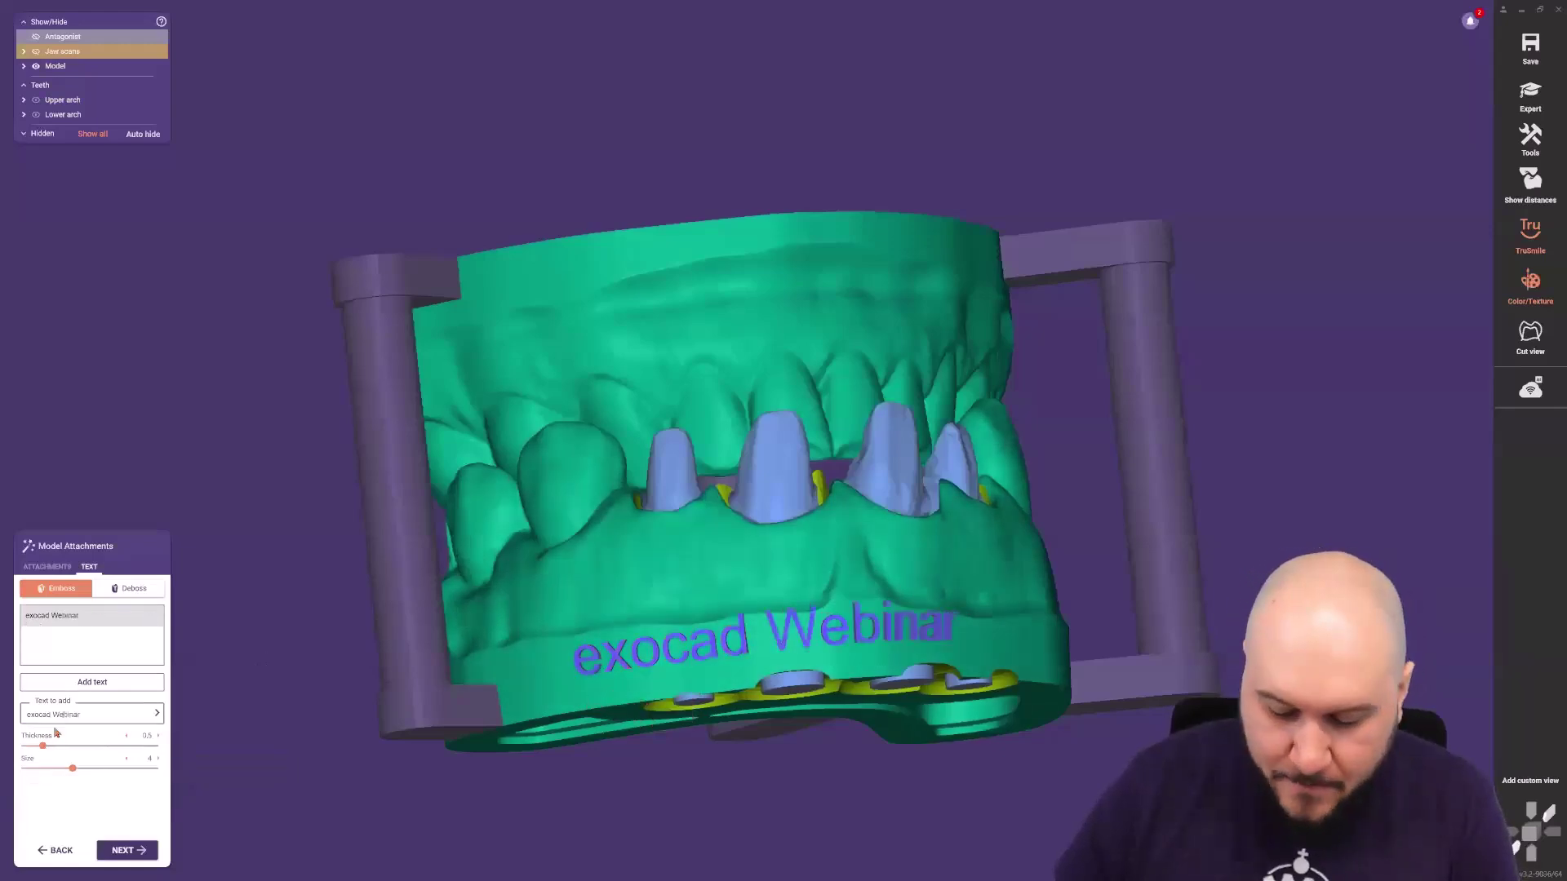
# Set the embossed text's thickness to 0.76 and size to 4.45, and reposition it along the upper model's front base.
pyautogui.click(101, 746)
pyautogui.click(54, 746)
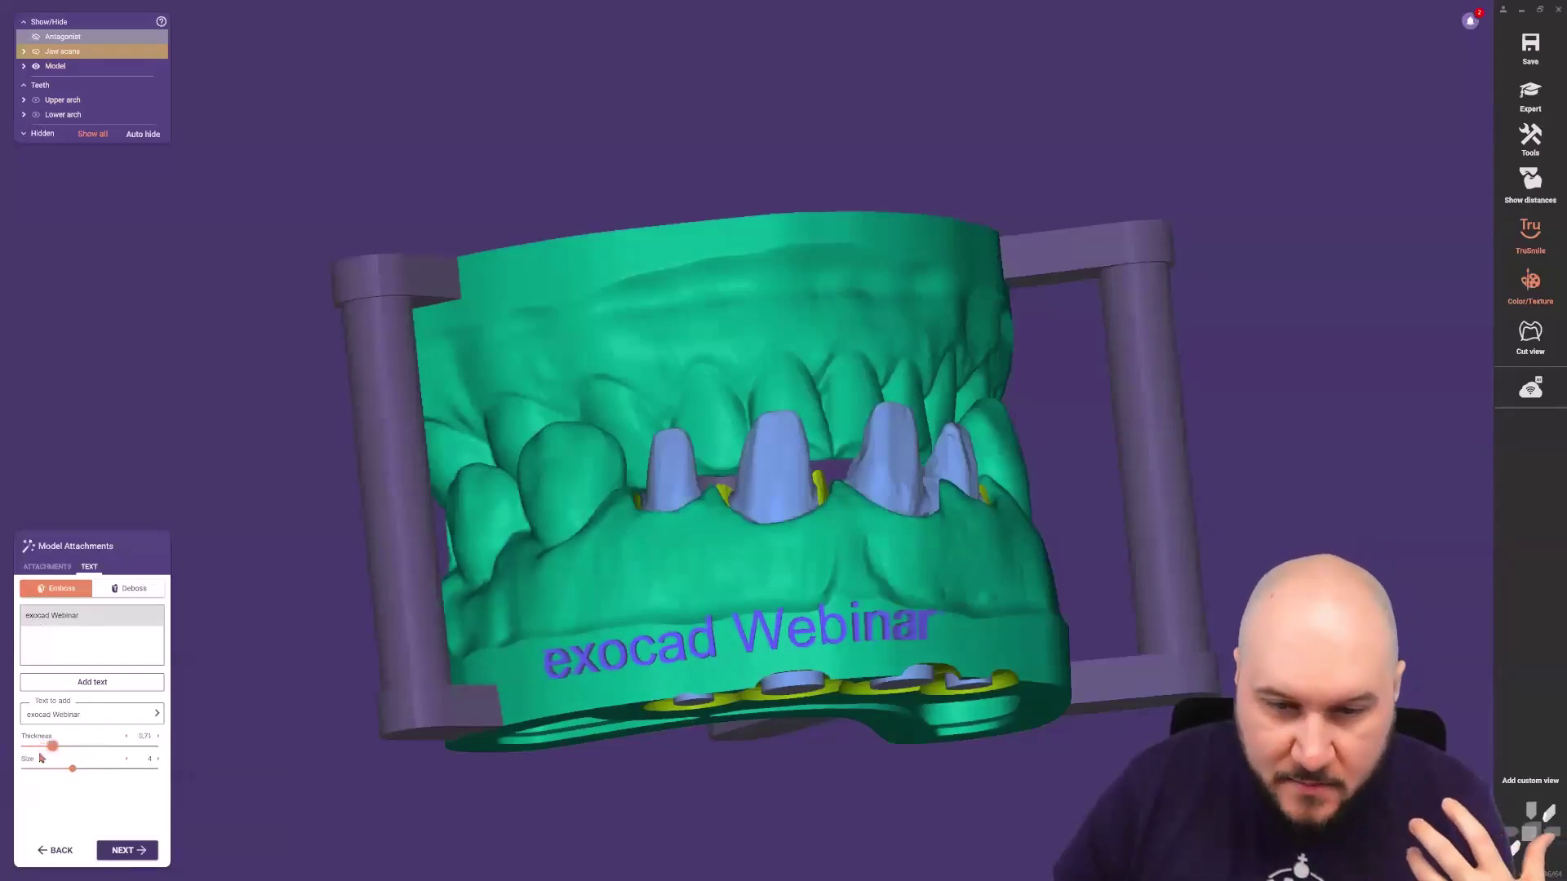
pyautogui.moveTo(76, 772); pyautogui.dragTo(82, 779)
pyautogui.moveTo(622, 651); pyautogui.dragTo(653, 682)
pyautogui.moveTo(653, 683); pyautogui.dragTo(827, 686, button='right')
pyautogui.click(828, 686)
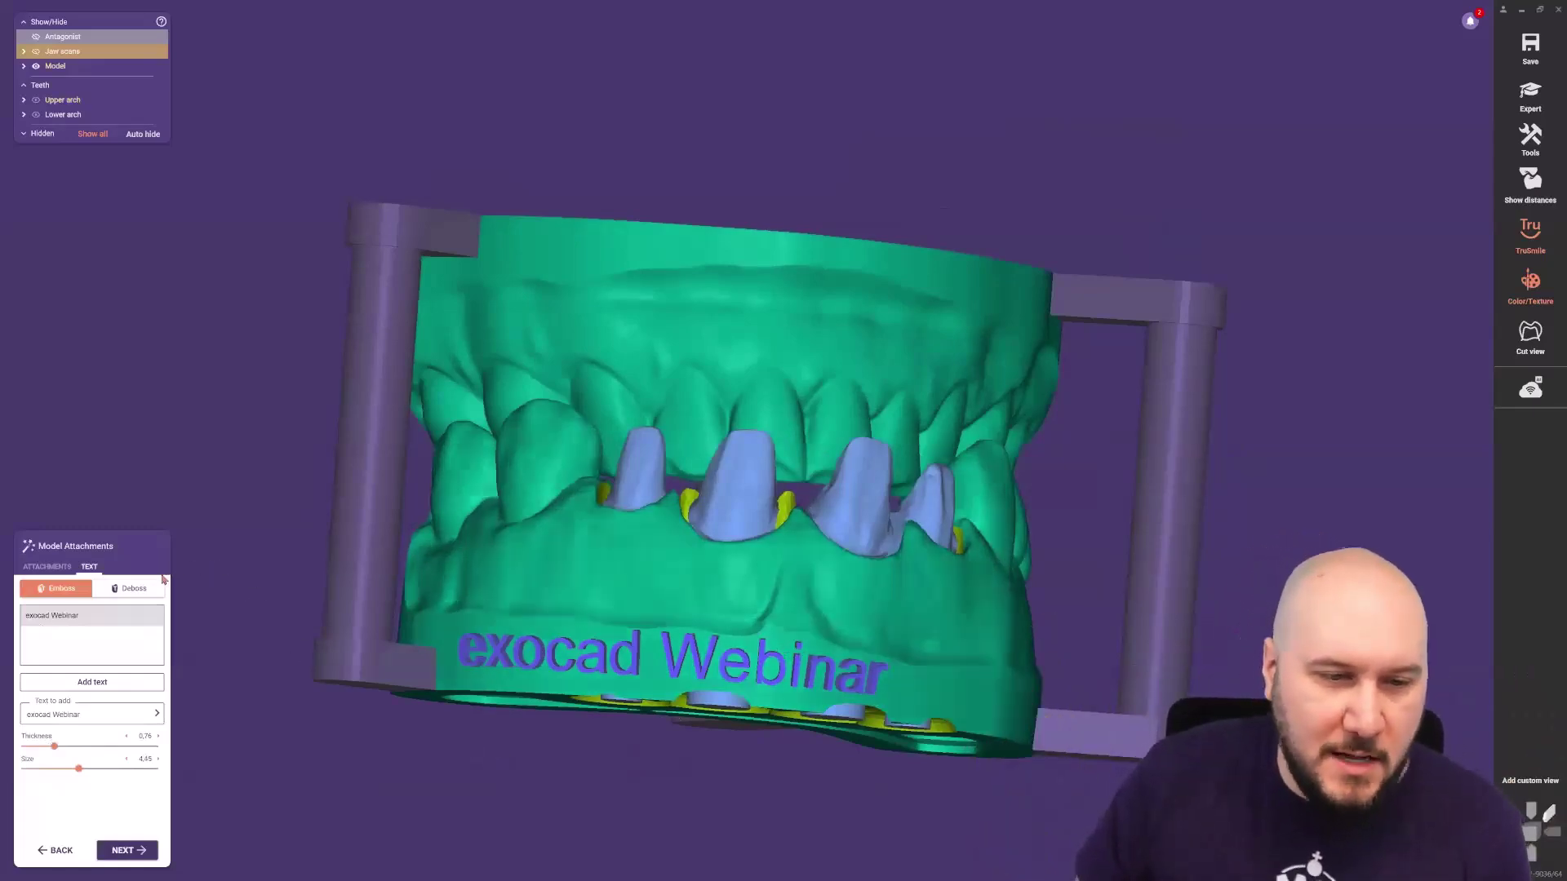
# Return to the attachment types and view the description of the Die Modellmacher - Articulator attachment.
pyautogui.click(49, 567)
pyautogui.moveTo(882, 594); pyautogui.dragTo(524, 656, button='right')
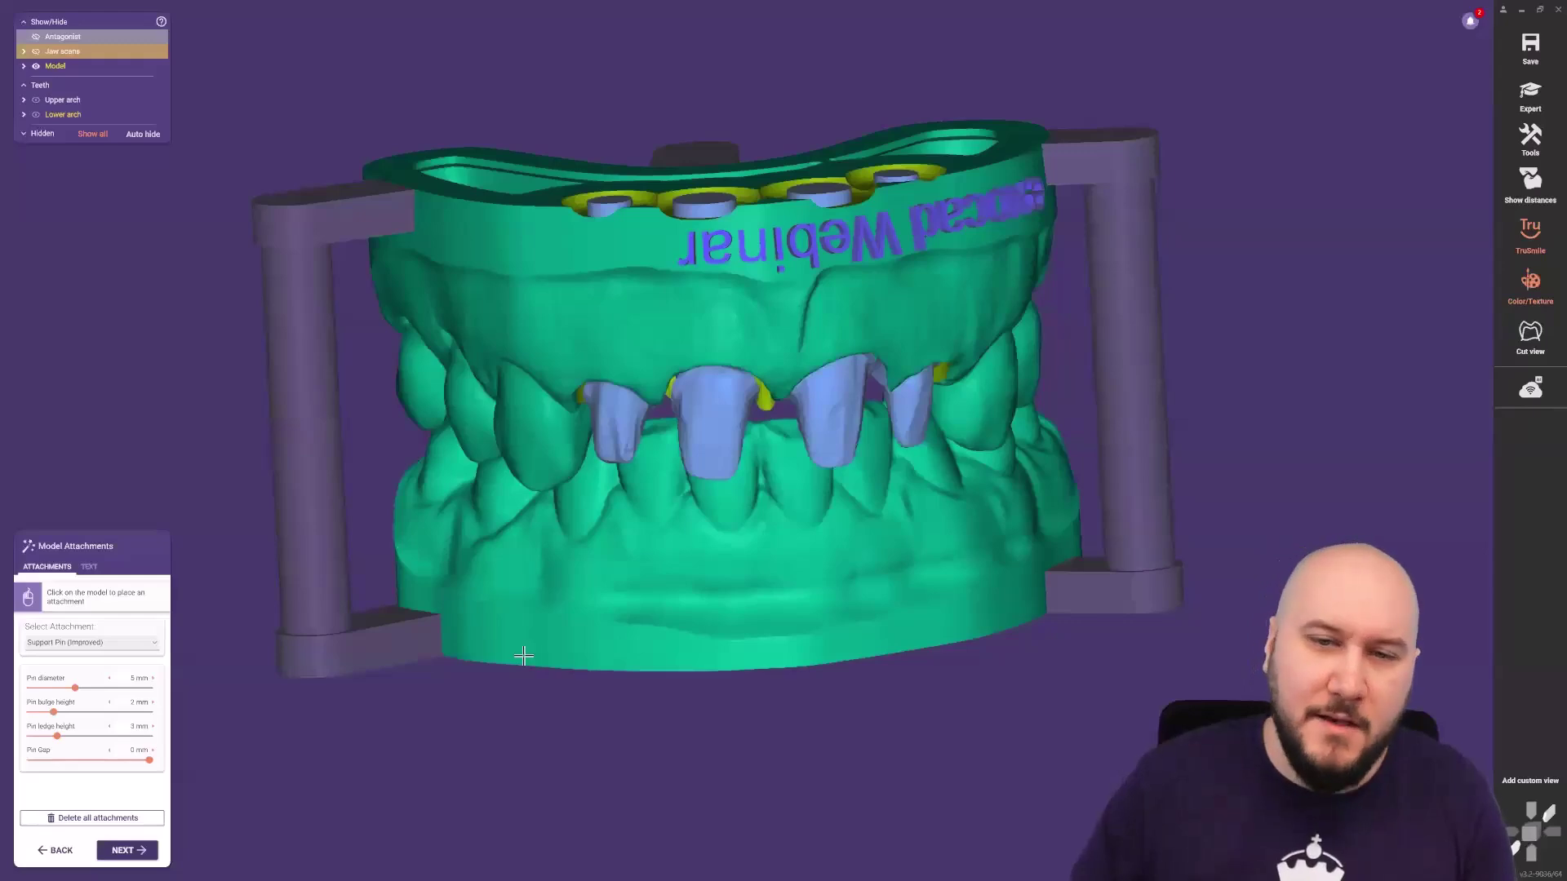
pyautogui.click(44, 651)
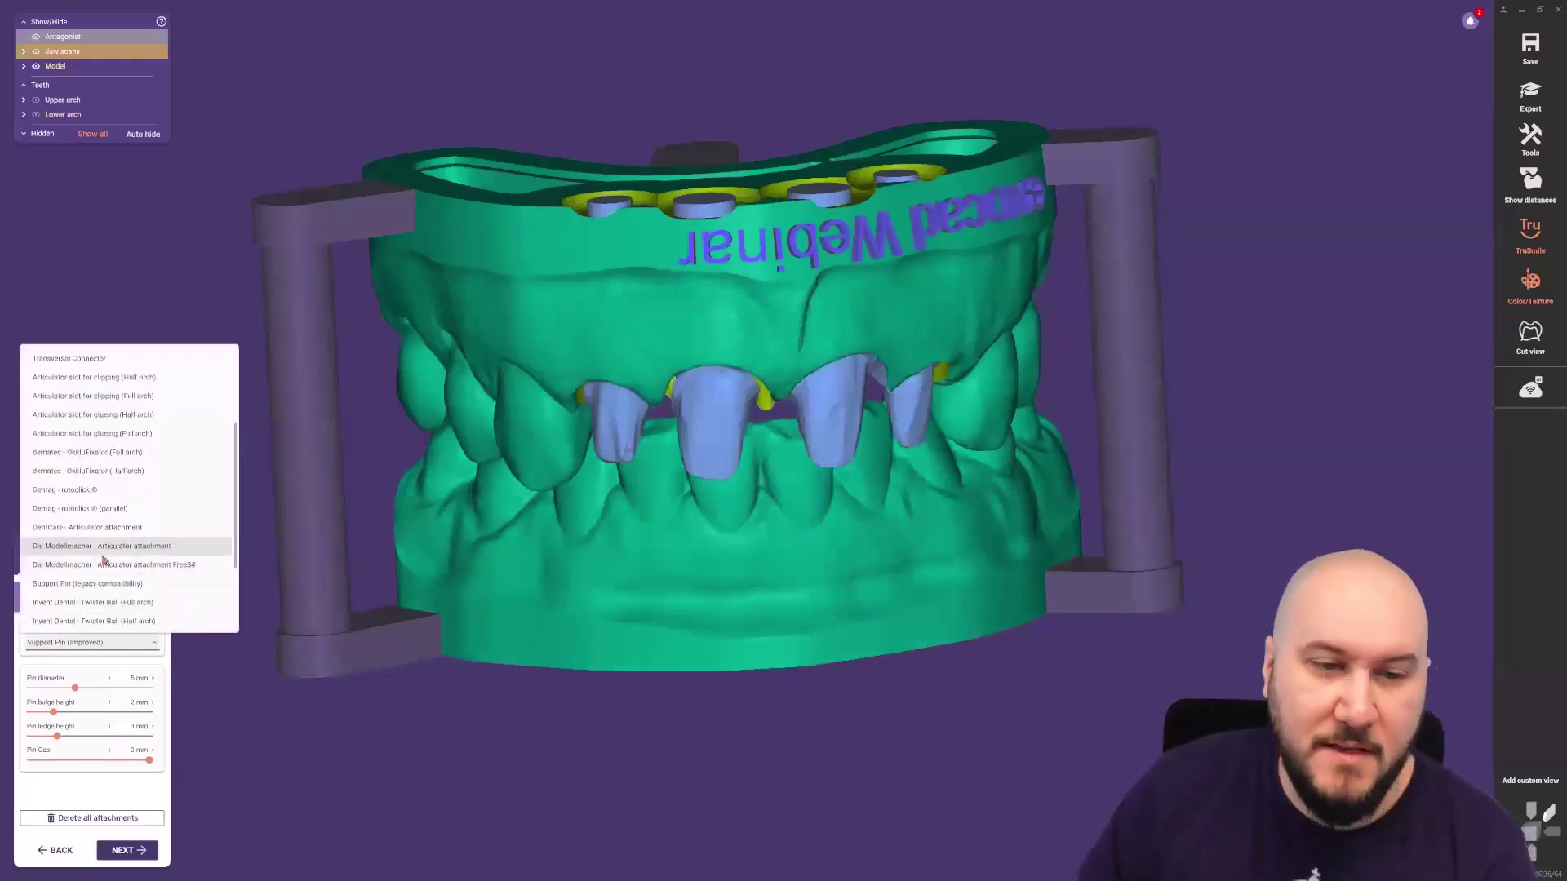
pyautogui.moveTo(104, 560)
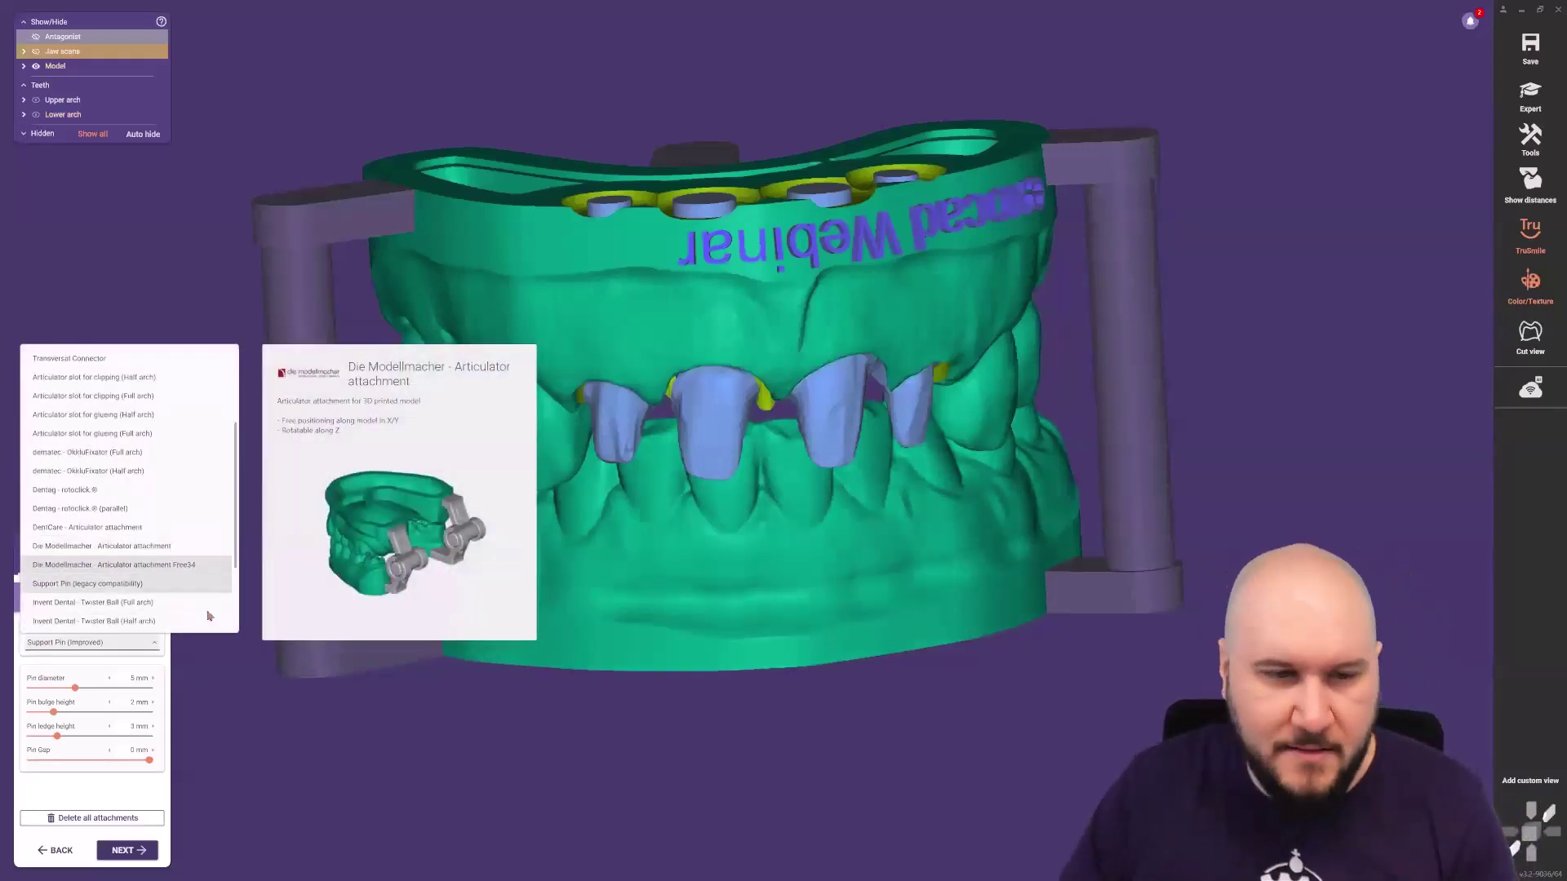
pyautogui.click(409, 742)
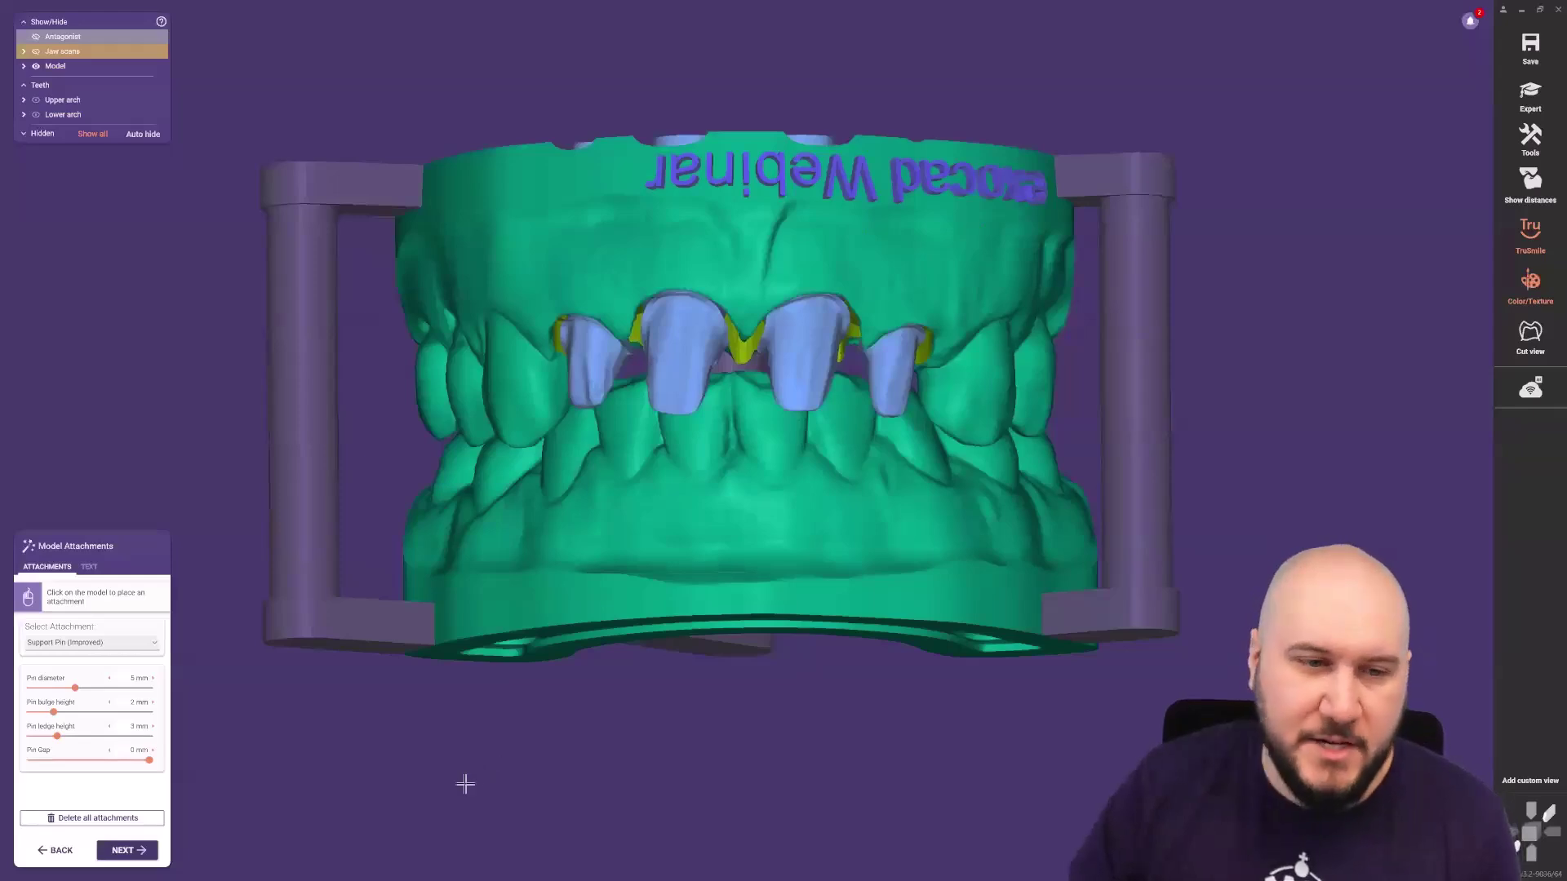
# Apply the attachments and text to the models, and finish Model Creator, overwriting the existing scene file in the project directory.
pyautogui.click(127, 851)
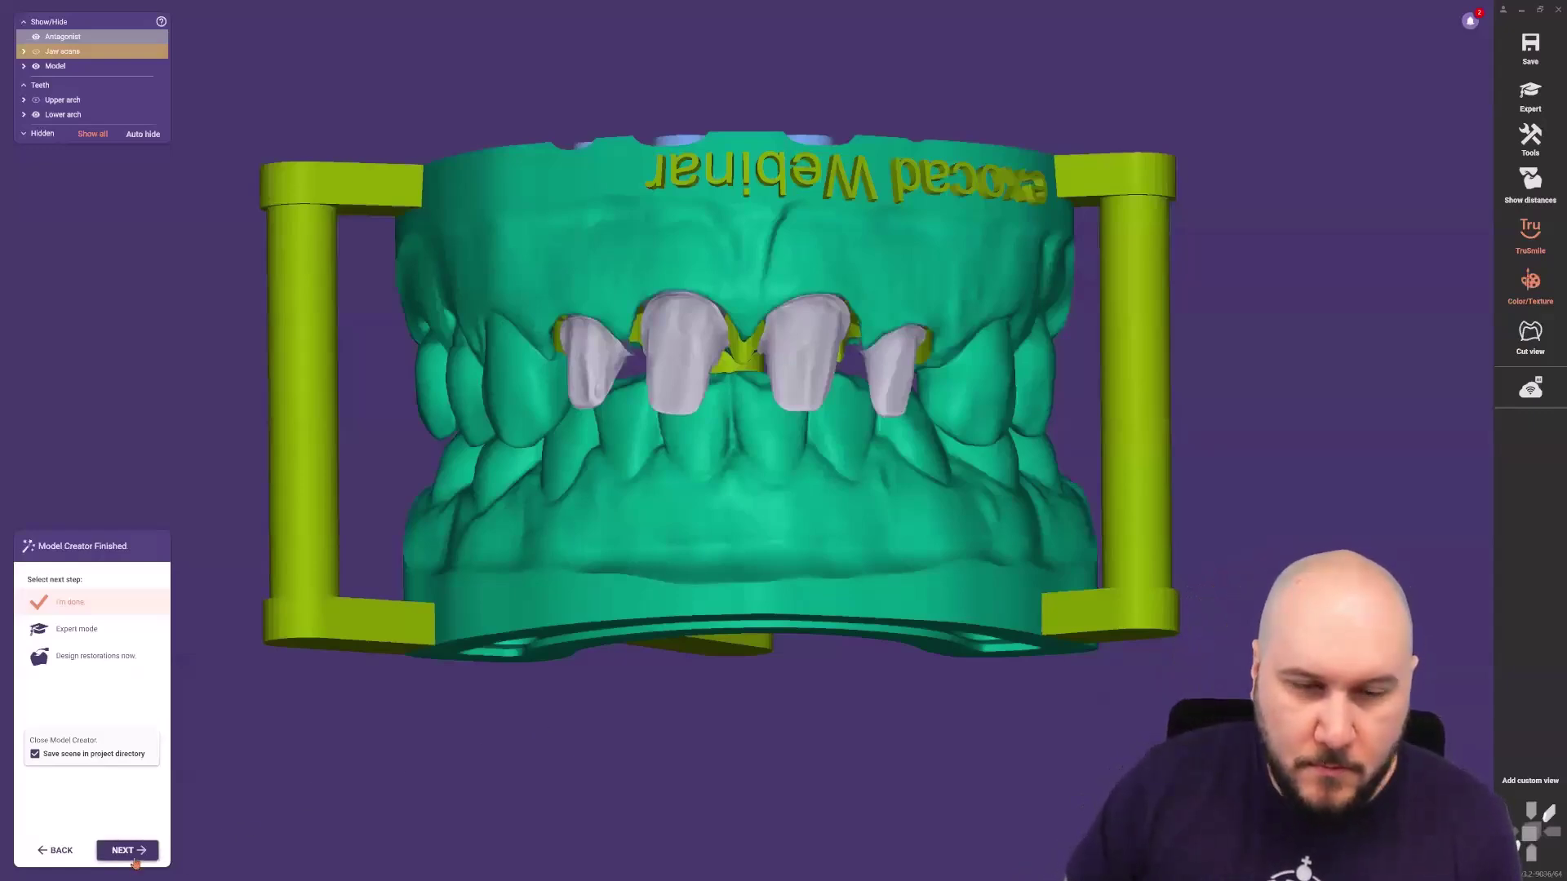
pyautogui.moveTo(474, 748); pyautogui.dragTo(477, 745, button='right')
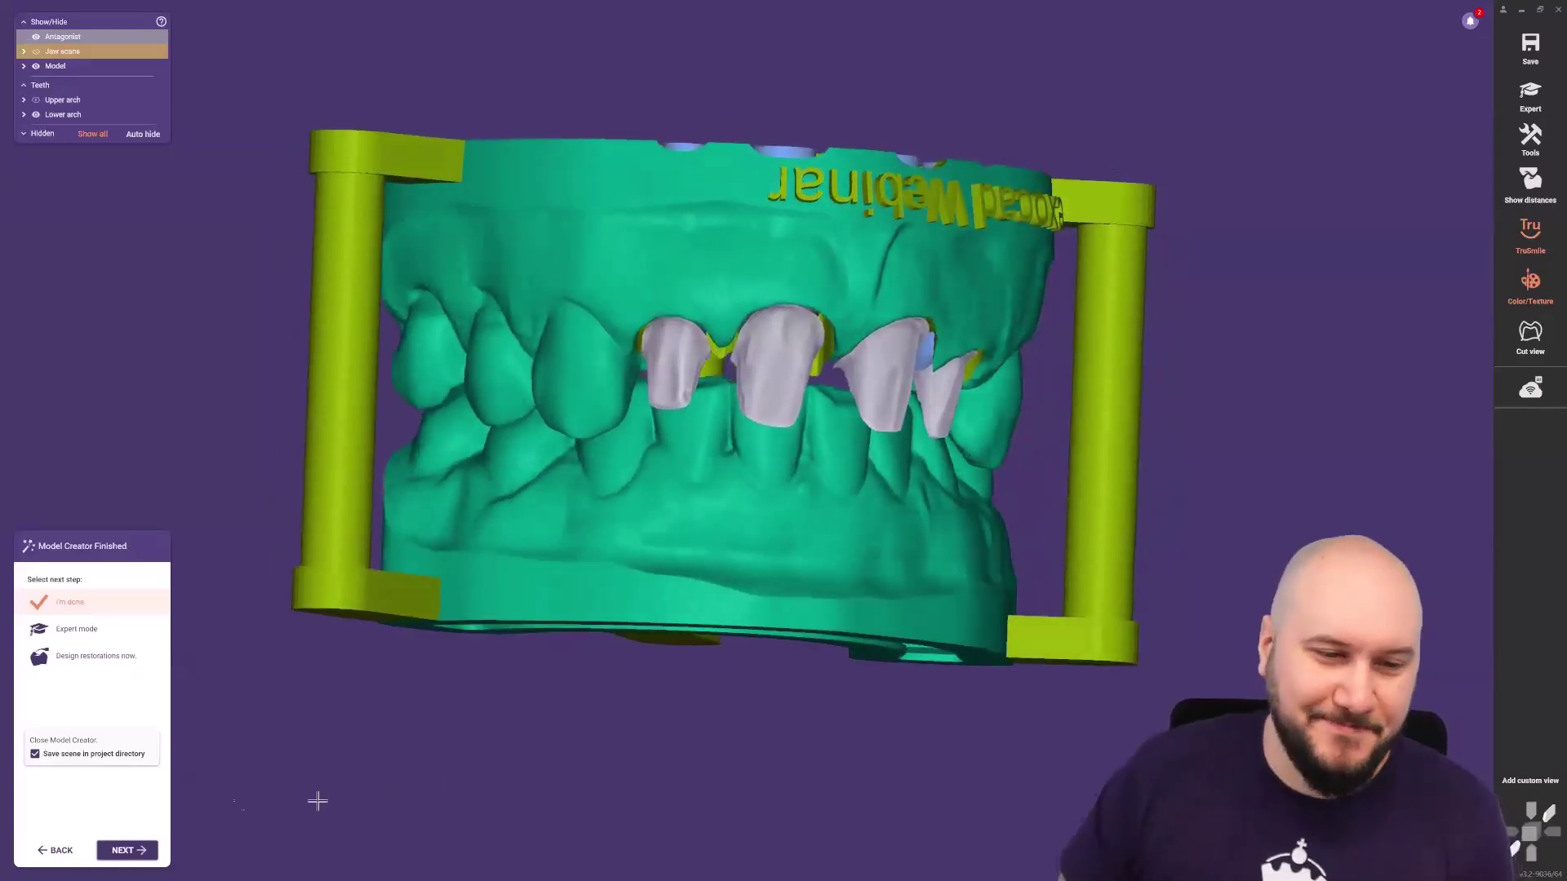
pyautogui.click(127, 850)
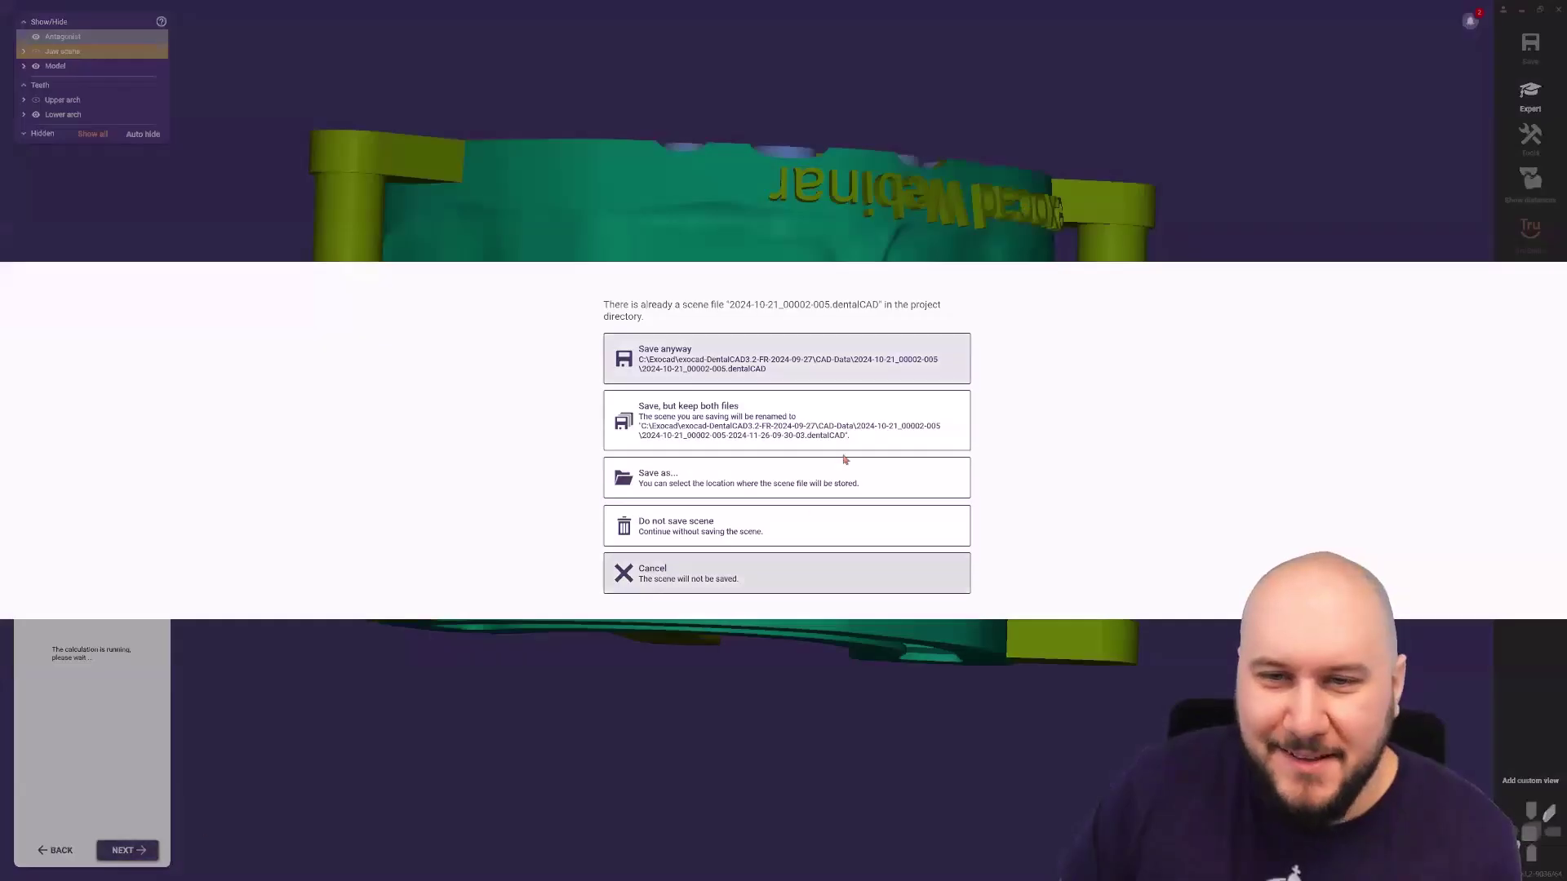
pyautogui.click(757, 372)
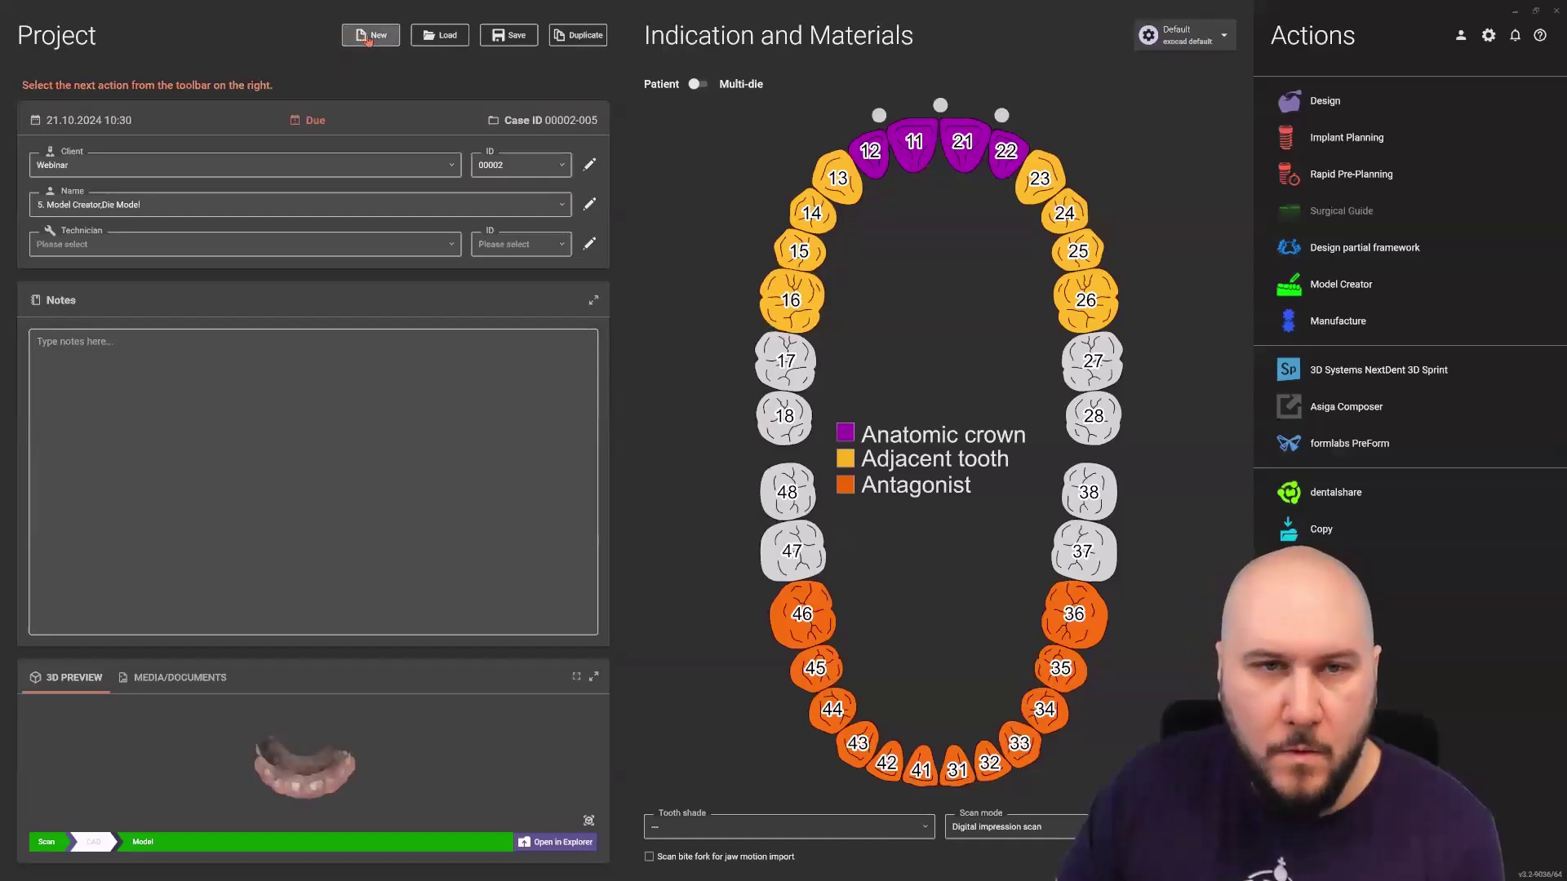
# Load the project "6. Duplicate Denture, Basic" and review the full denture material and options defined for tooth 17.
pyautogui.click(384, 37)
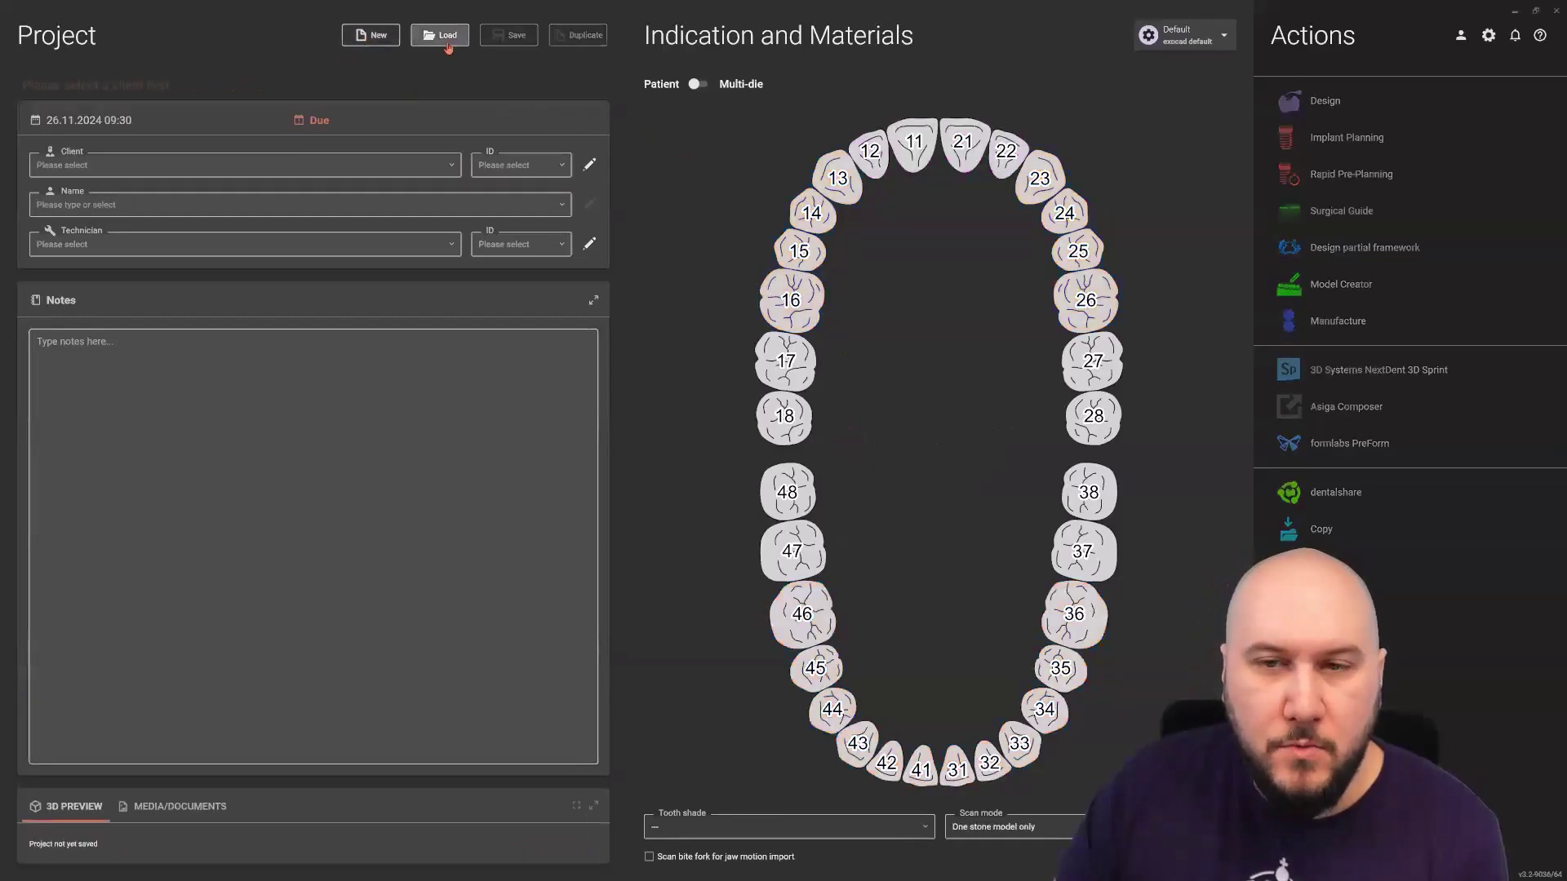
pyautogui.click(463, 49)
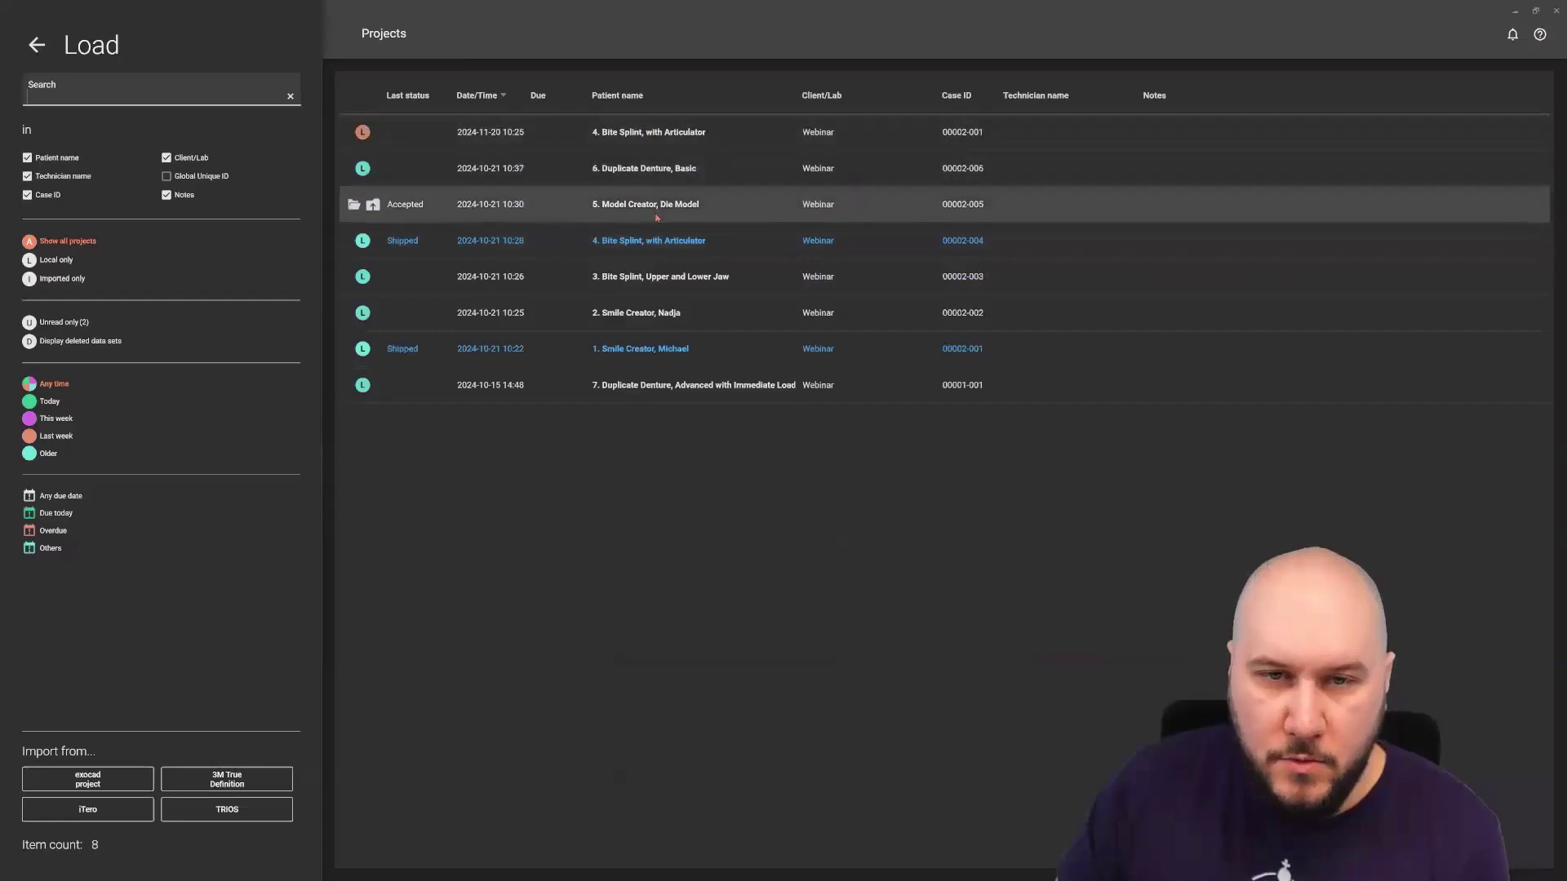
pyautogui.click(662, 166)
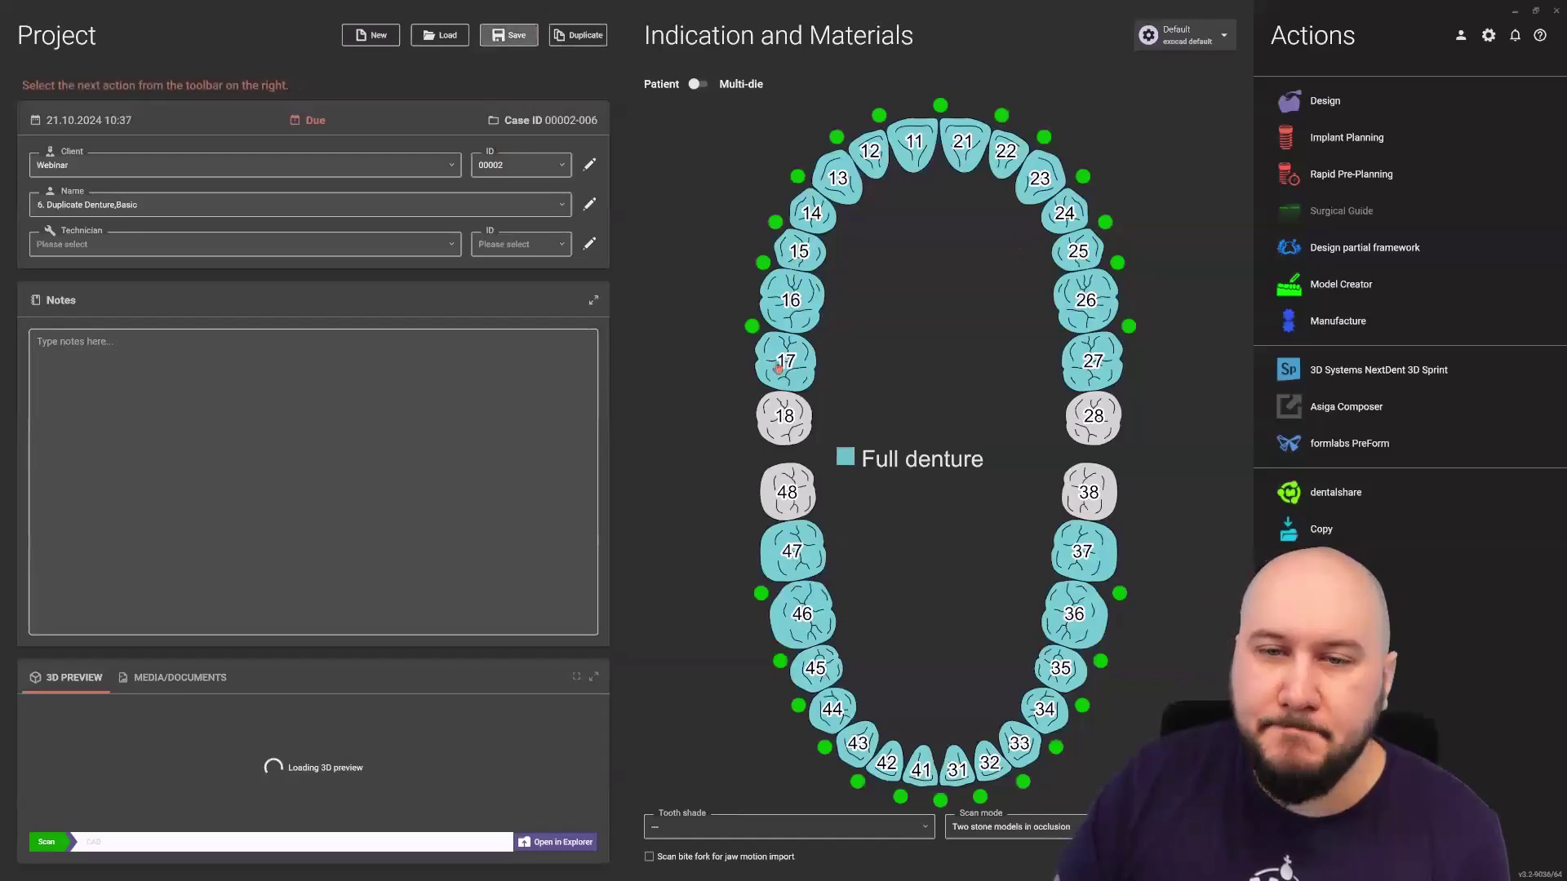
pyautogui.click(786, 364)
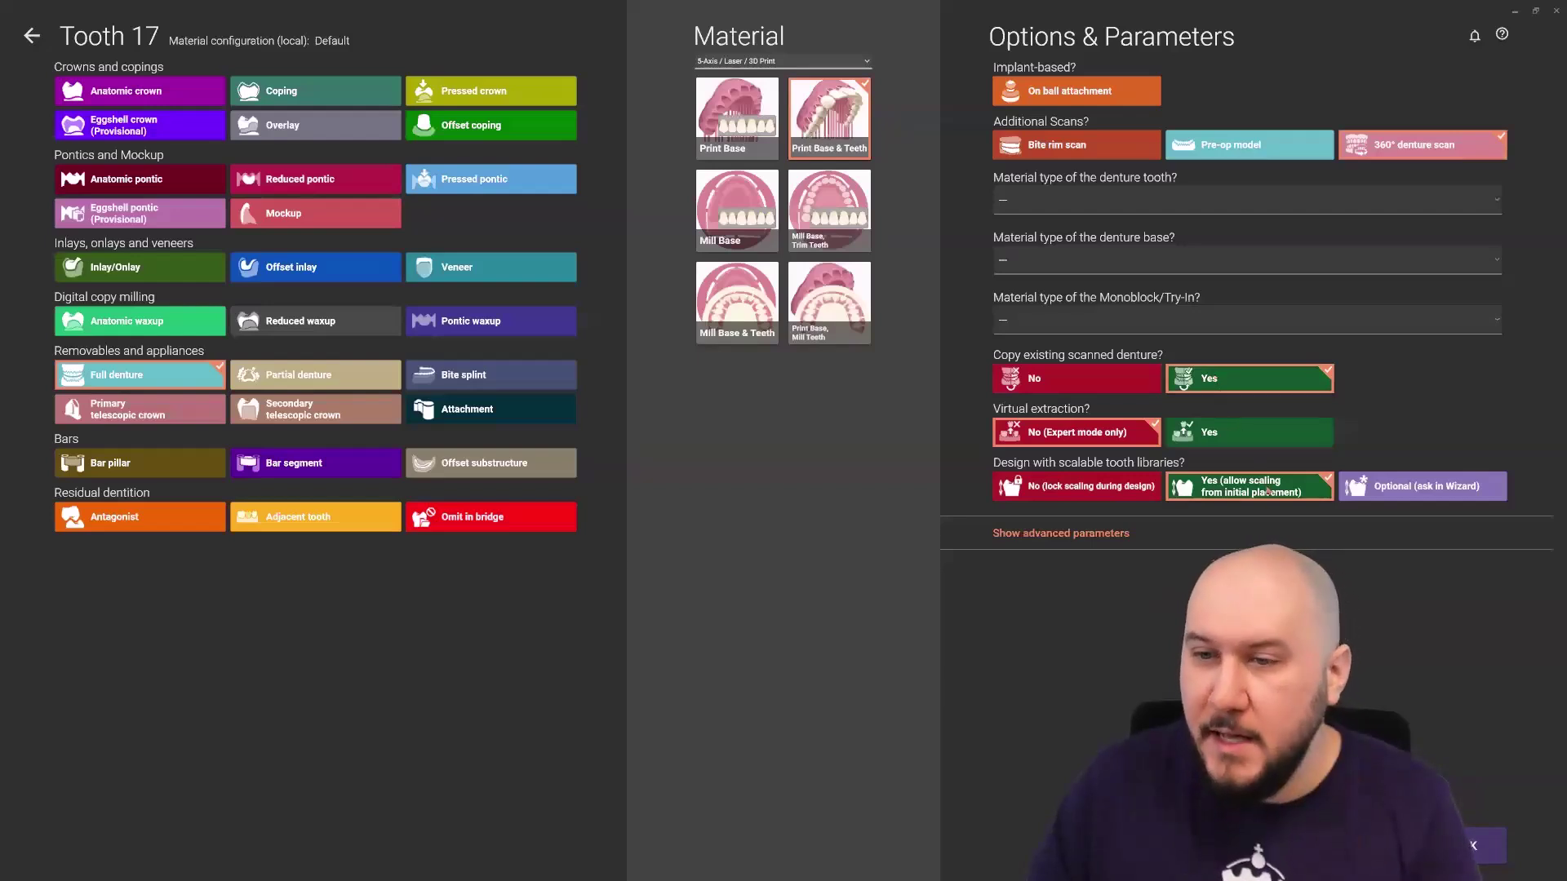
pyautogui.click(1465, 846)
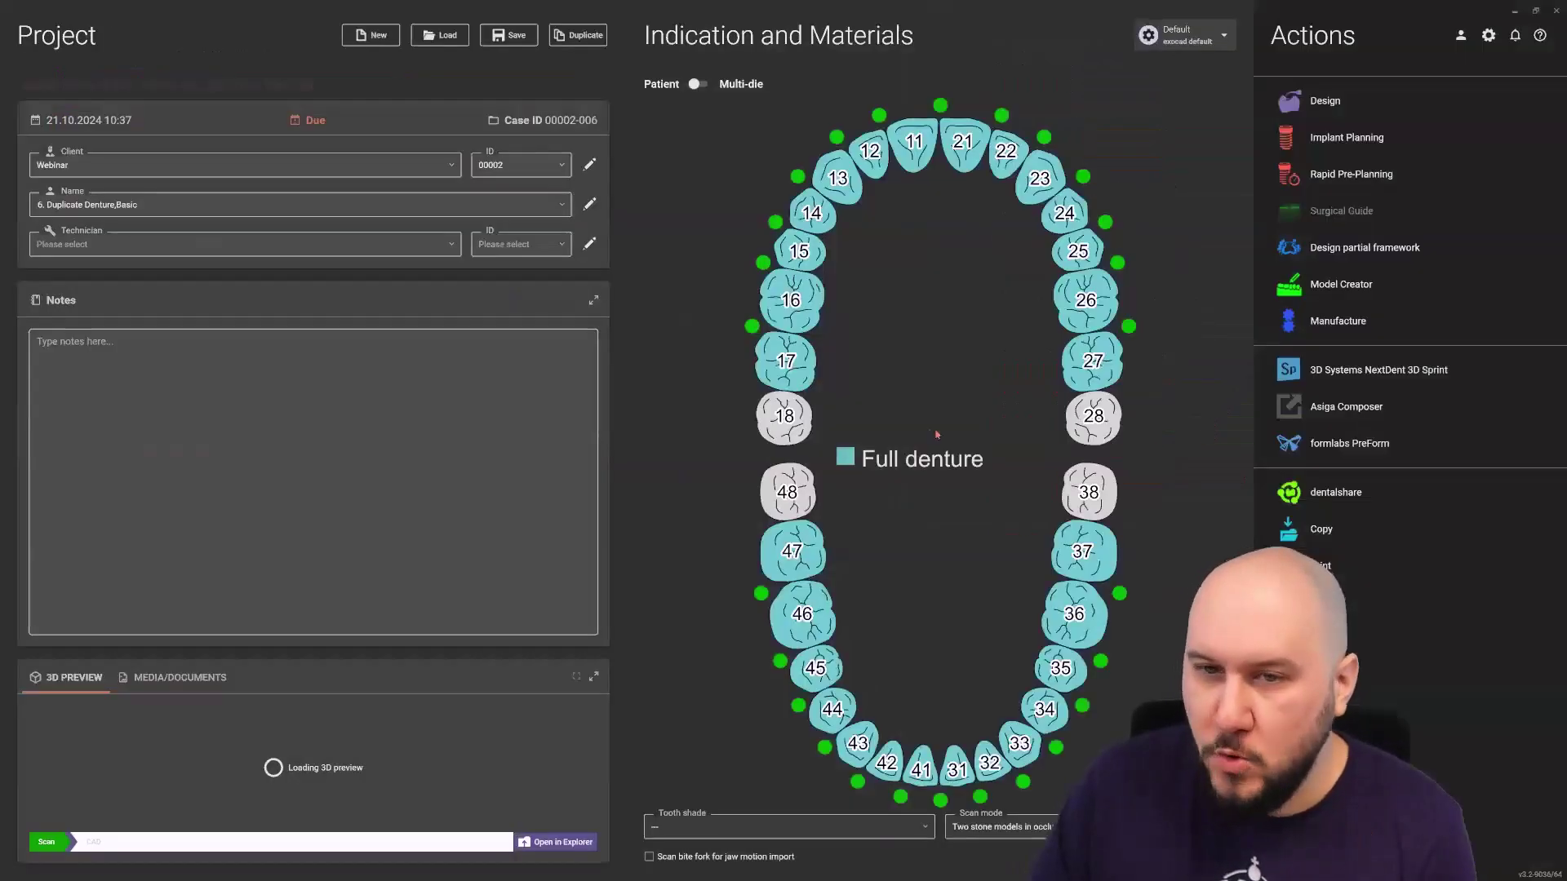
# Enlarge the 3D preview and examine the upper and lower denture scans separately and together from several sides.
pyautogui.click(595, 677)
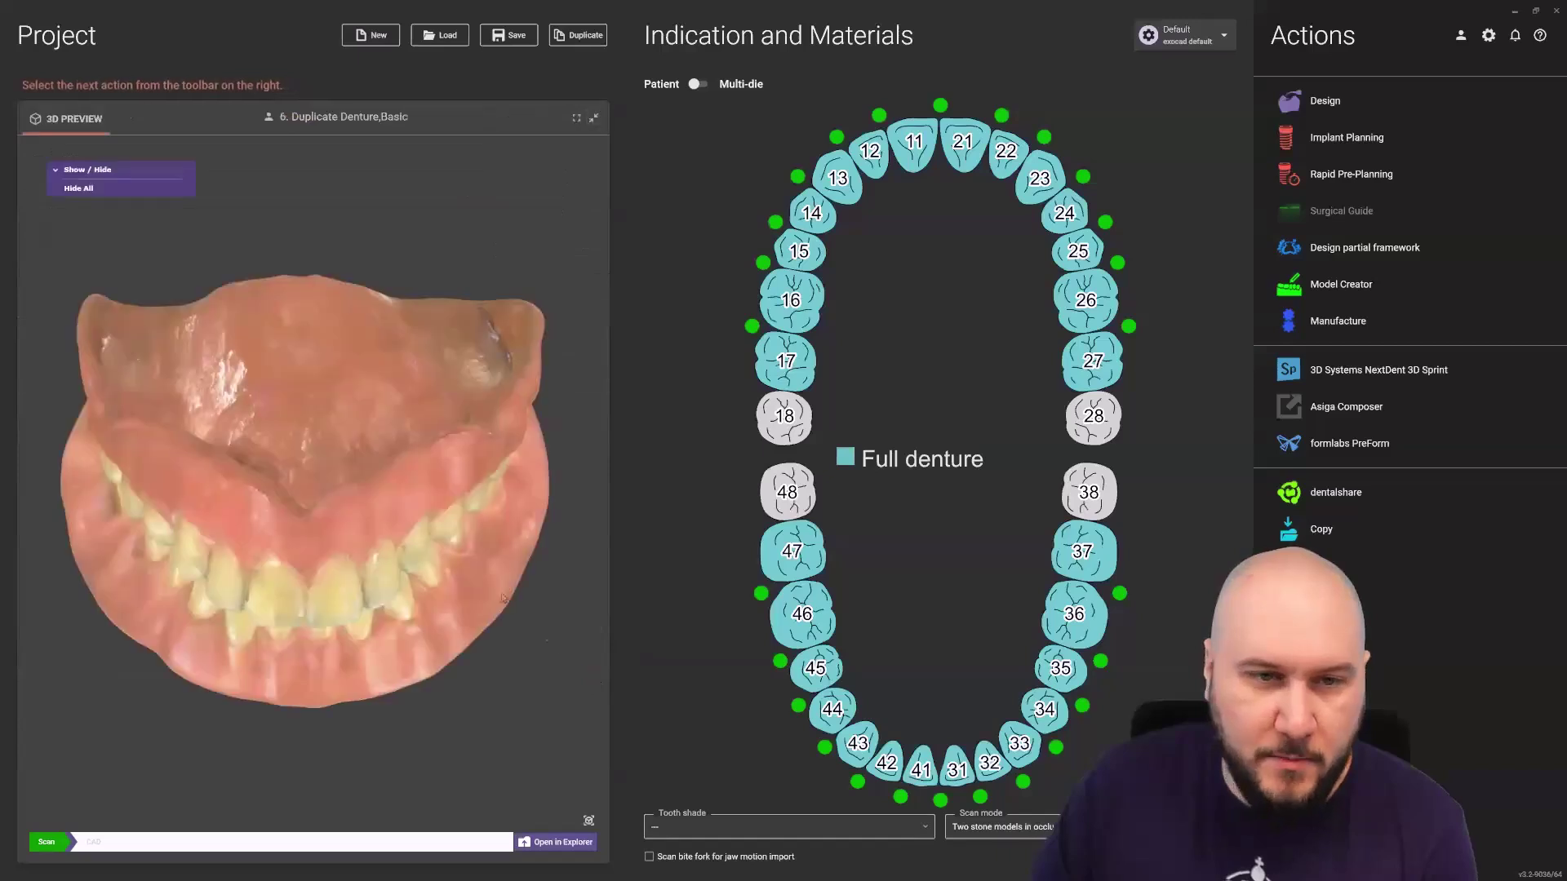
pyautogui.moveTo(480, 463); pyautogui.dragTo(255, 458, button='right')
pyautogui.click(77, 169)
pyautogui.click(167, 198)
pyautogui.moveTo(269, 367); pyautogui.dragTo(323, 408, button='right')
pyautogui.click(168, 198)
pyautogui.moveTo(224, 474); pyautogui.dragTo(311, 510, button='right')
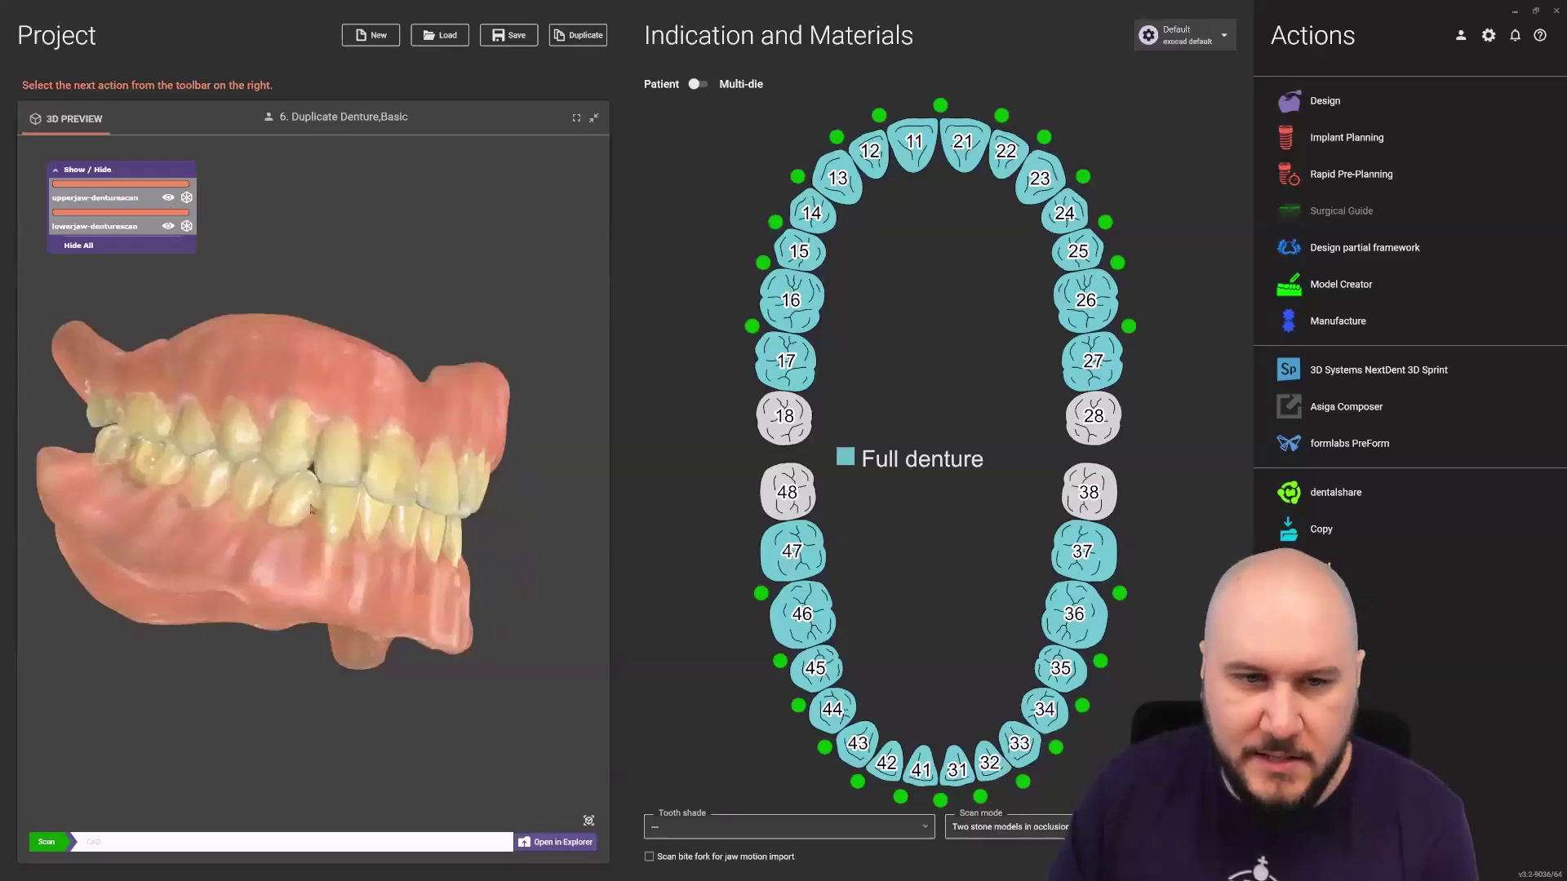
pyautogui.moveTo(400, 464)
pyautogui.mouseDown(button='right')
pyautogui.moveTo(357, 448)
pyautogui.moveTo(395, 454)
pyautogui.mouseUp(button='right')
# Open the denture project in Design and inspect the denture scans from several sides in the Scan Data Editor.
pyautogui.click(1311, 106)
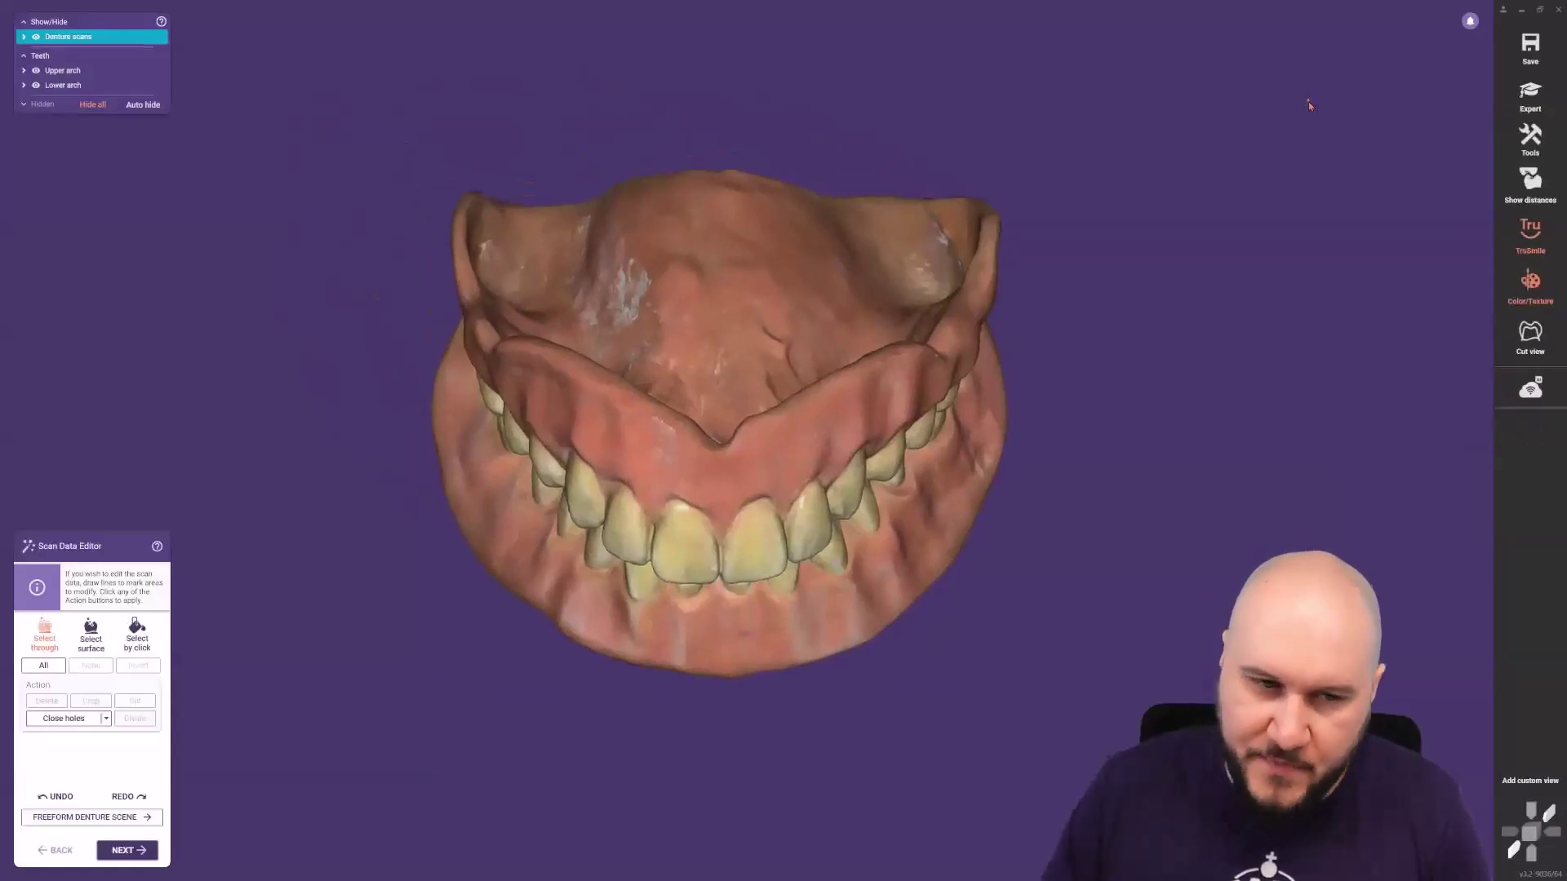
pyautogui.moveTo(926, 412); pyautogui.dragTo(956, 434, button='right')
pyautogui.moveTo(865, 468); pyautogui.dragTo(967, 281, button='right')
pyautogui.moveTo(824, 490); pyautogui.dragTo(755, 561, button='right')
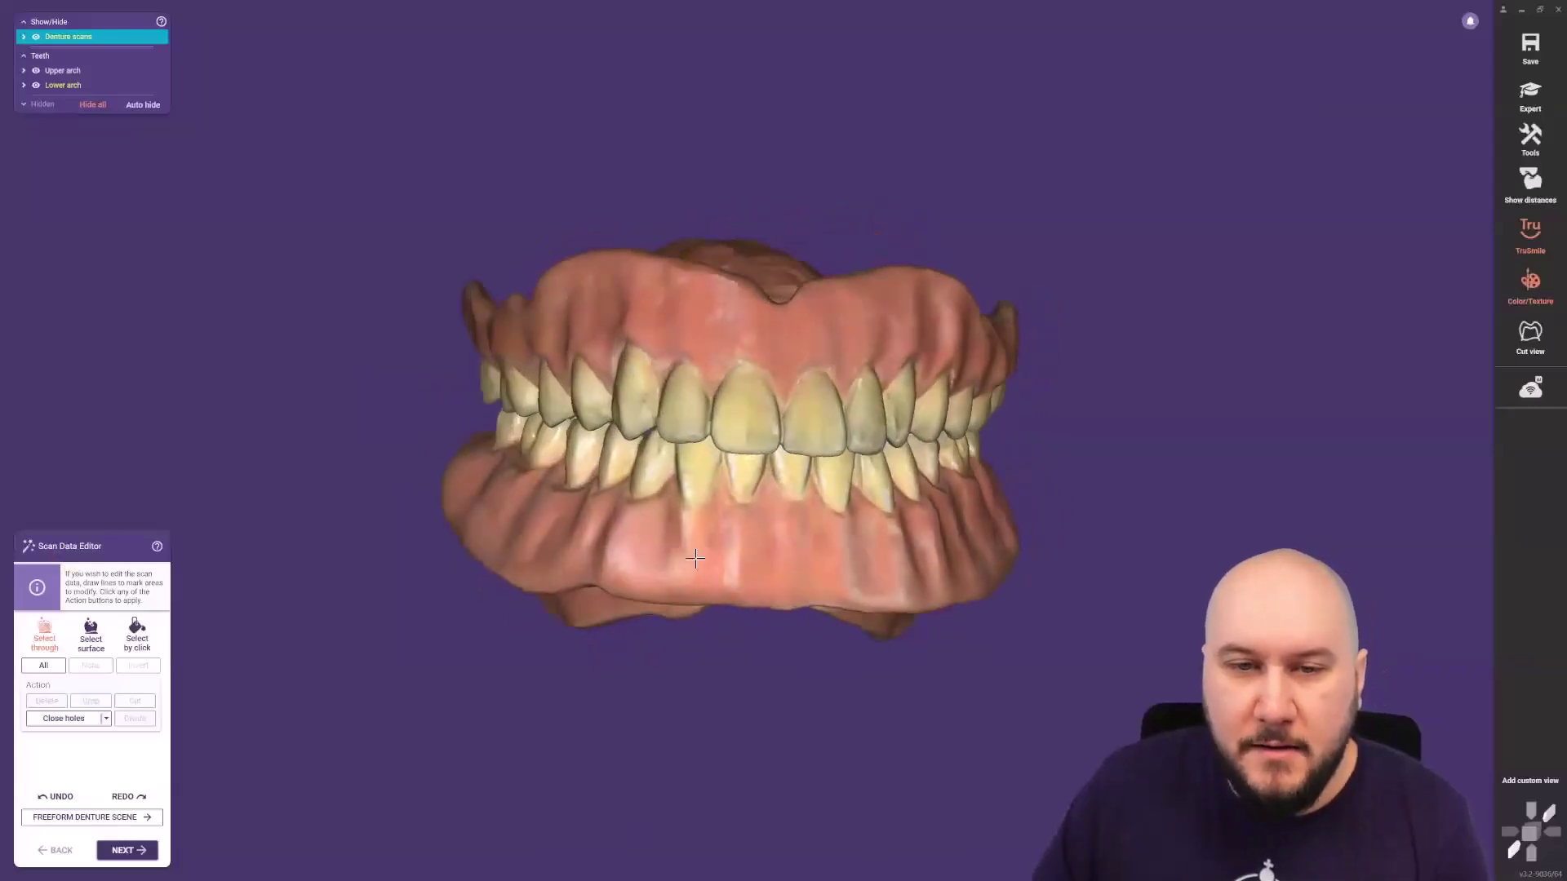
pyautogui.click(47, 632)
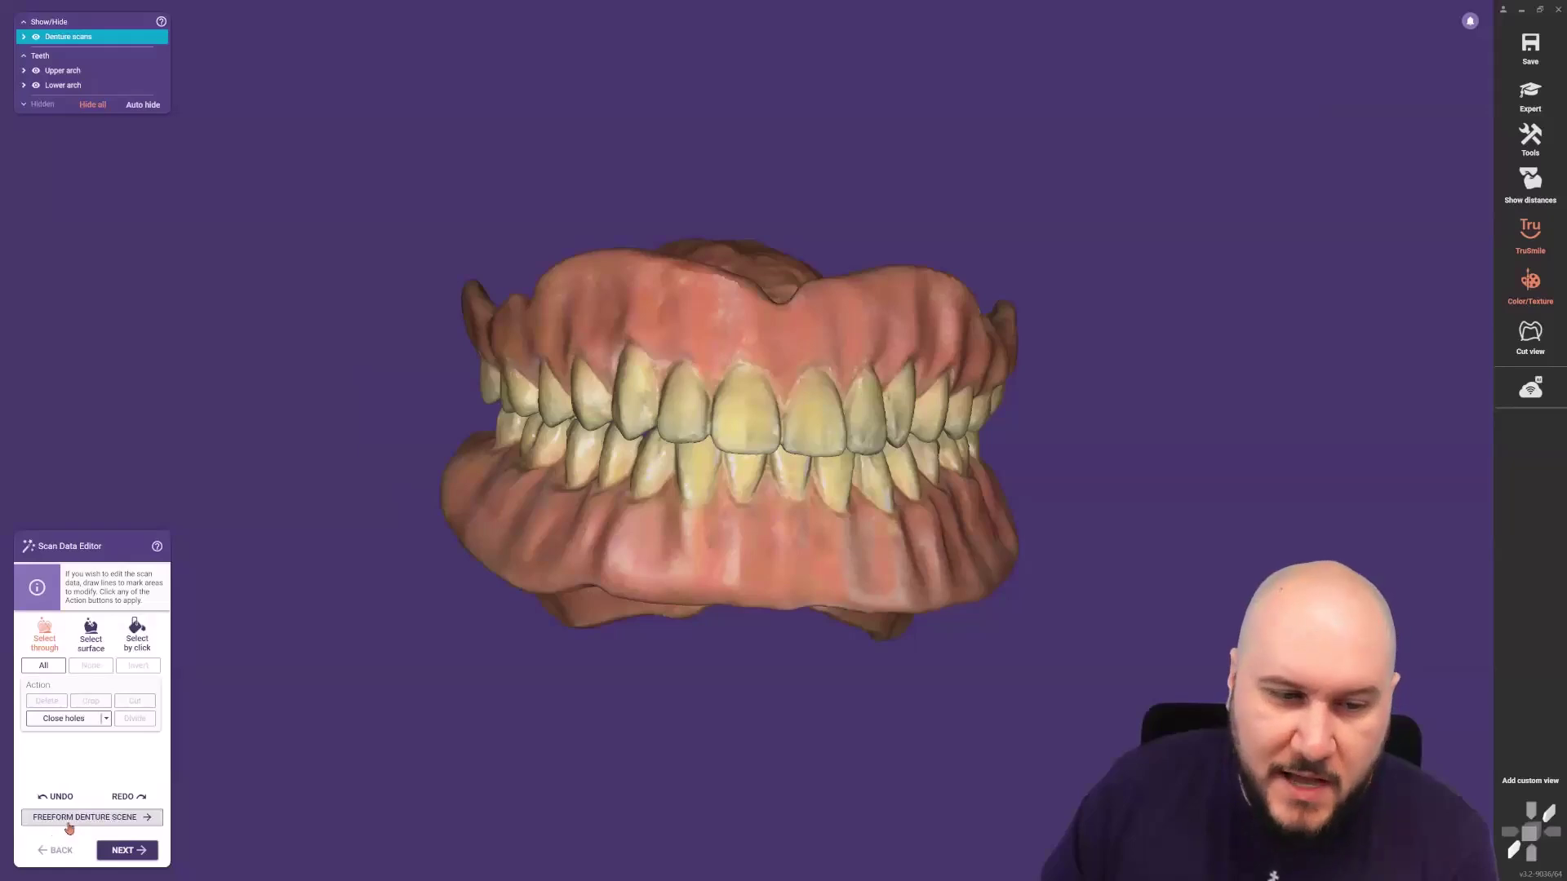
pyautogui.moveTo(532, 727); pyautogui.dragTo(570, 616, button='right')
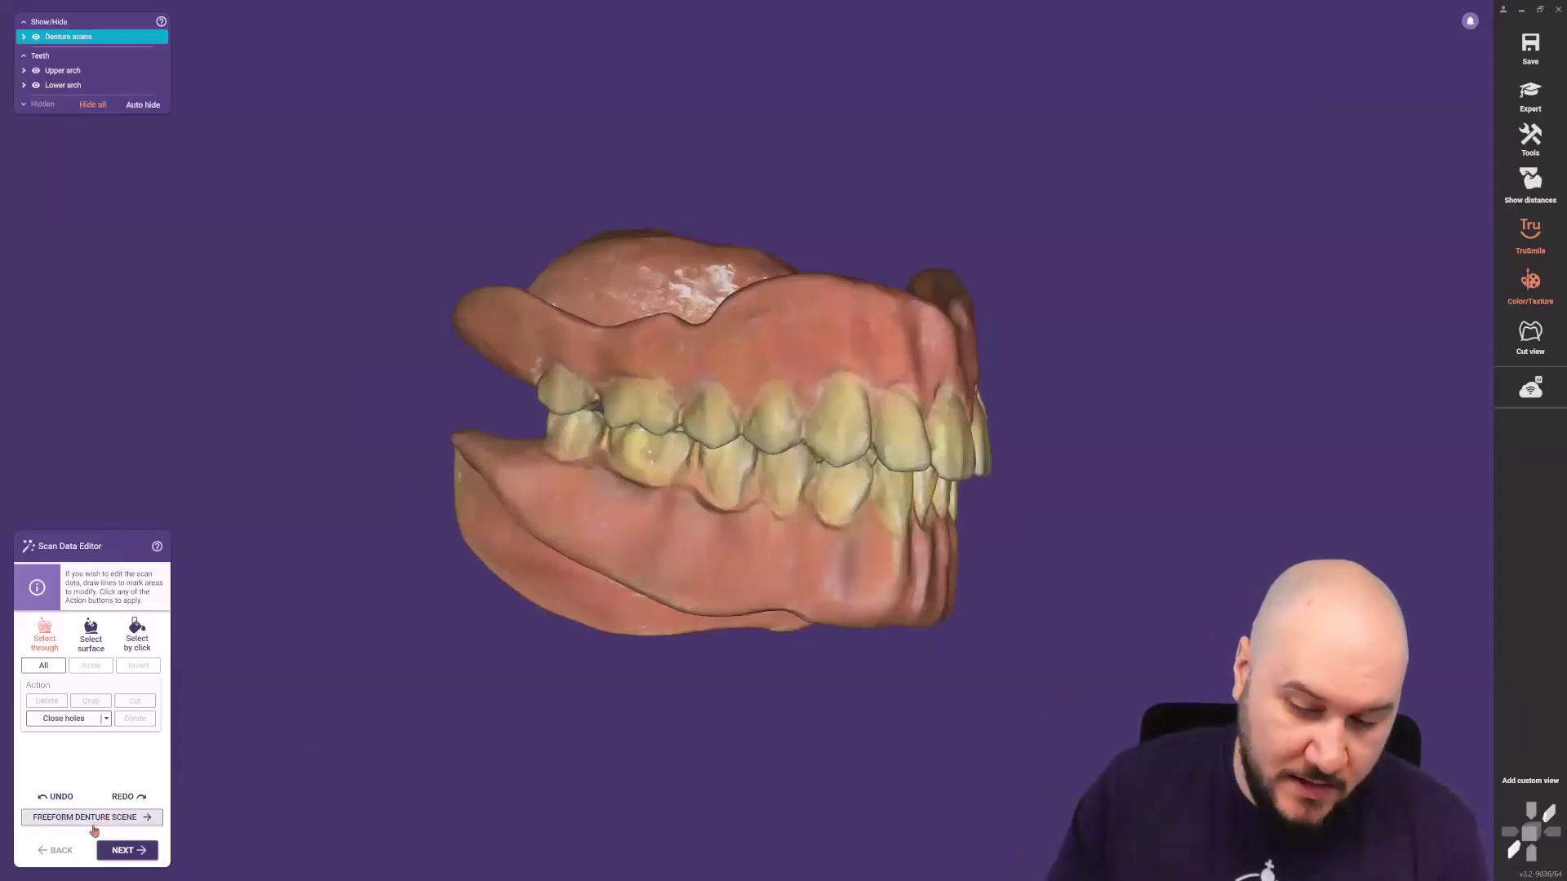
pyautogui.moveTo(534, 742); pyautogui.dragTo(438, 755, button='right')
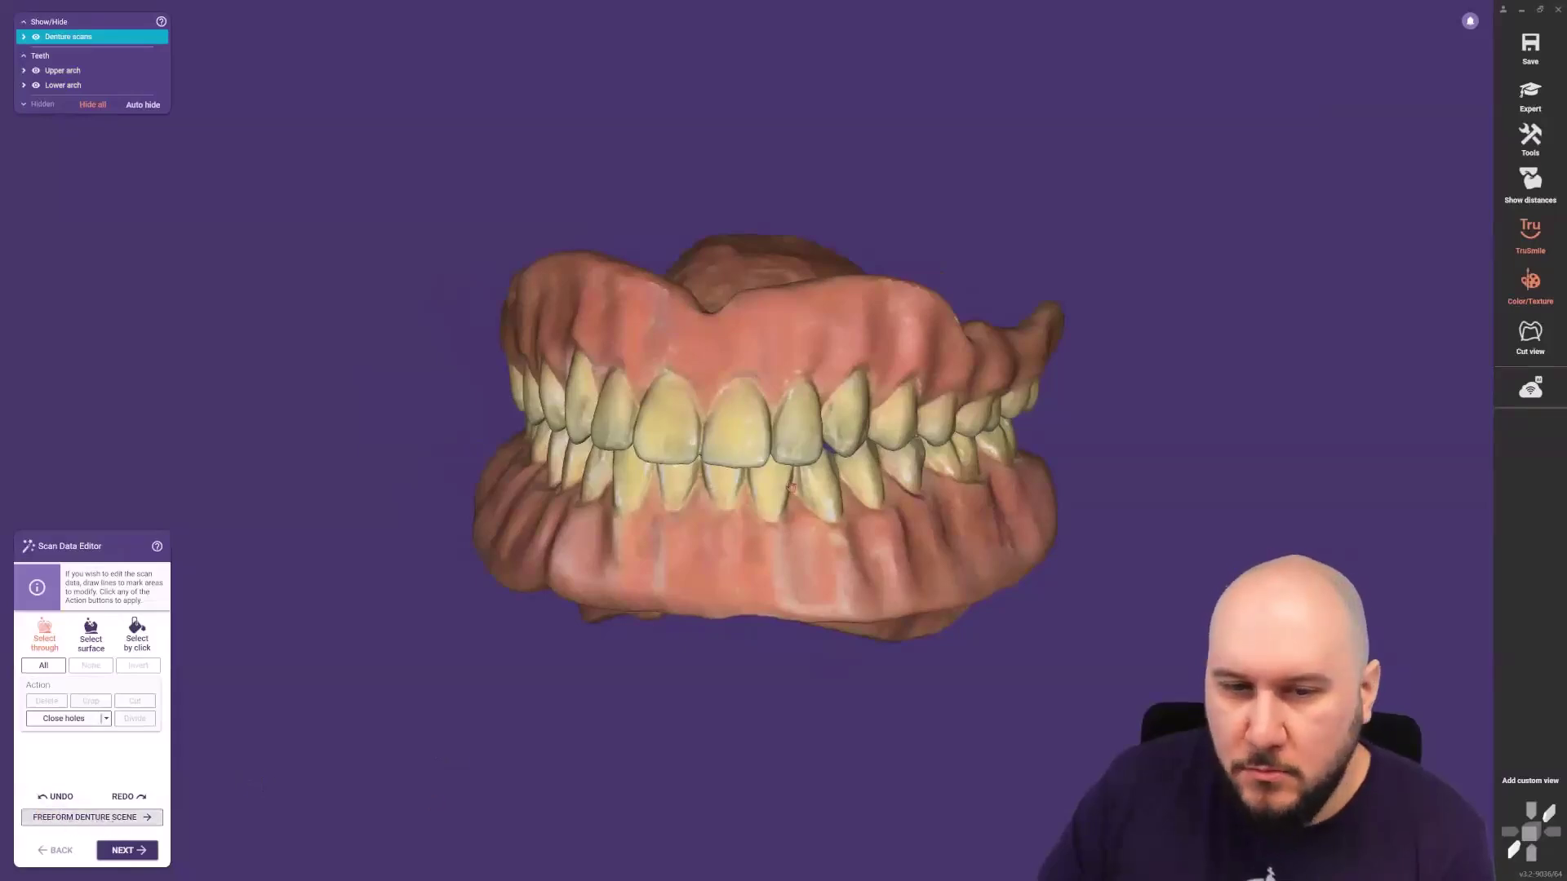
# Proceed to free-forming the denture scans and turn off their color texture for a closer look at the upper denture.
pyautogui.moveTo(647, 546); pyautogui.dragTo(668, 535, button='right')
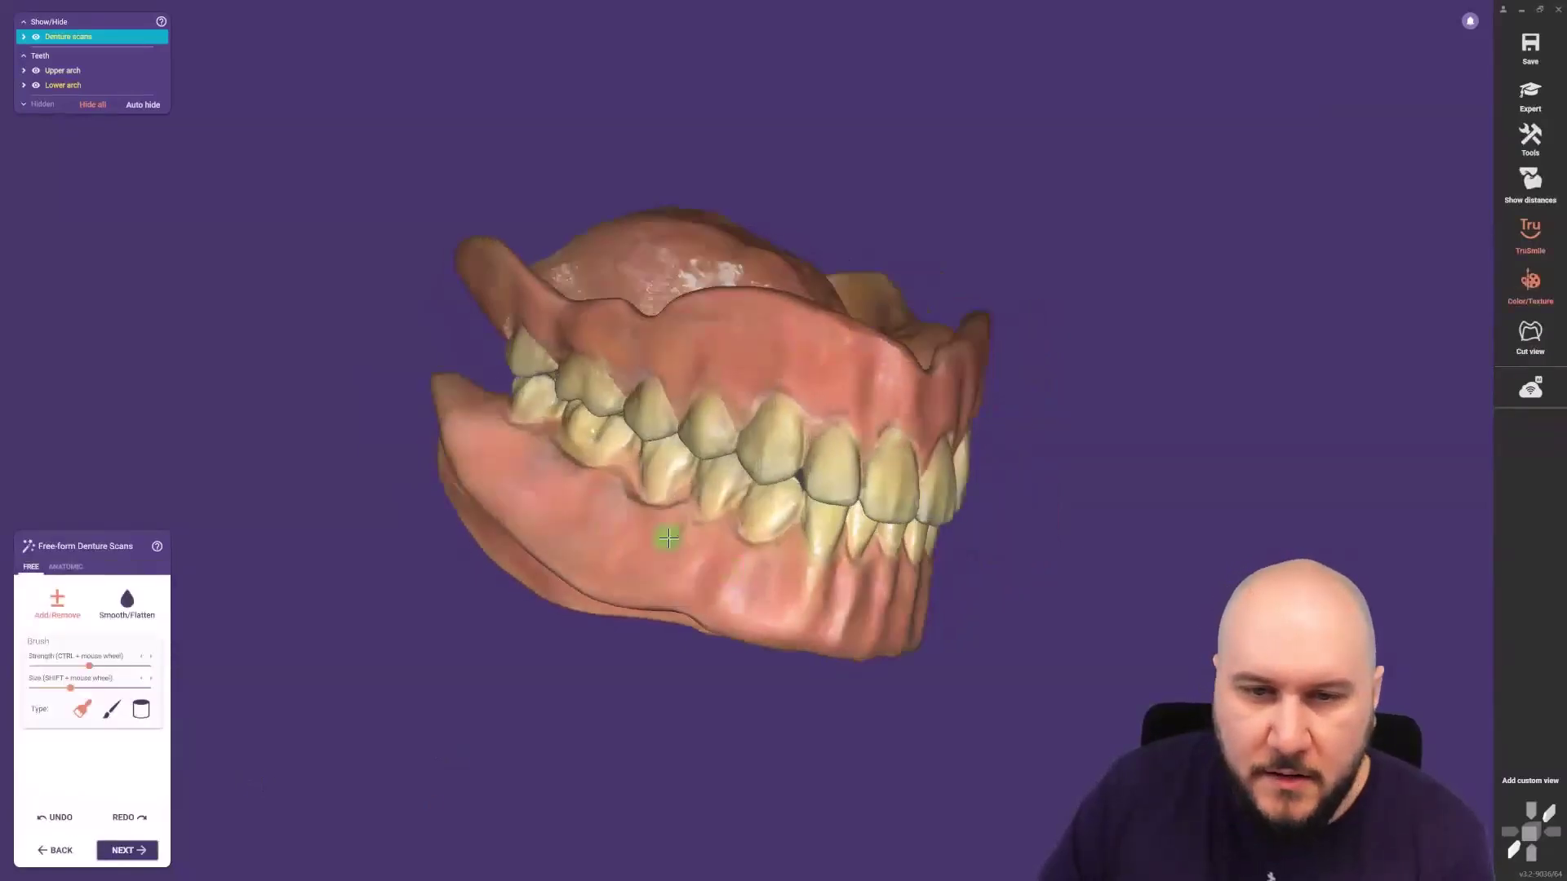
pyautogui.click(1523, 292)
pyautogui.scroll(6, 658, 409)
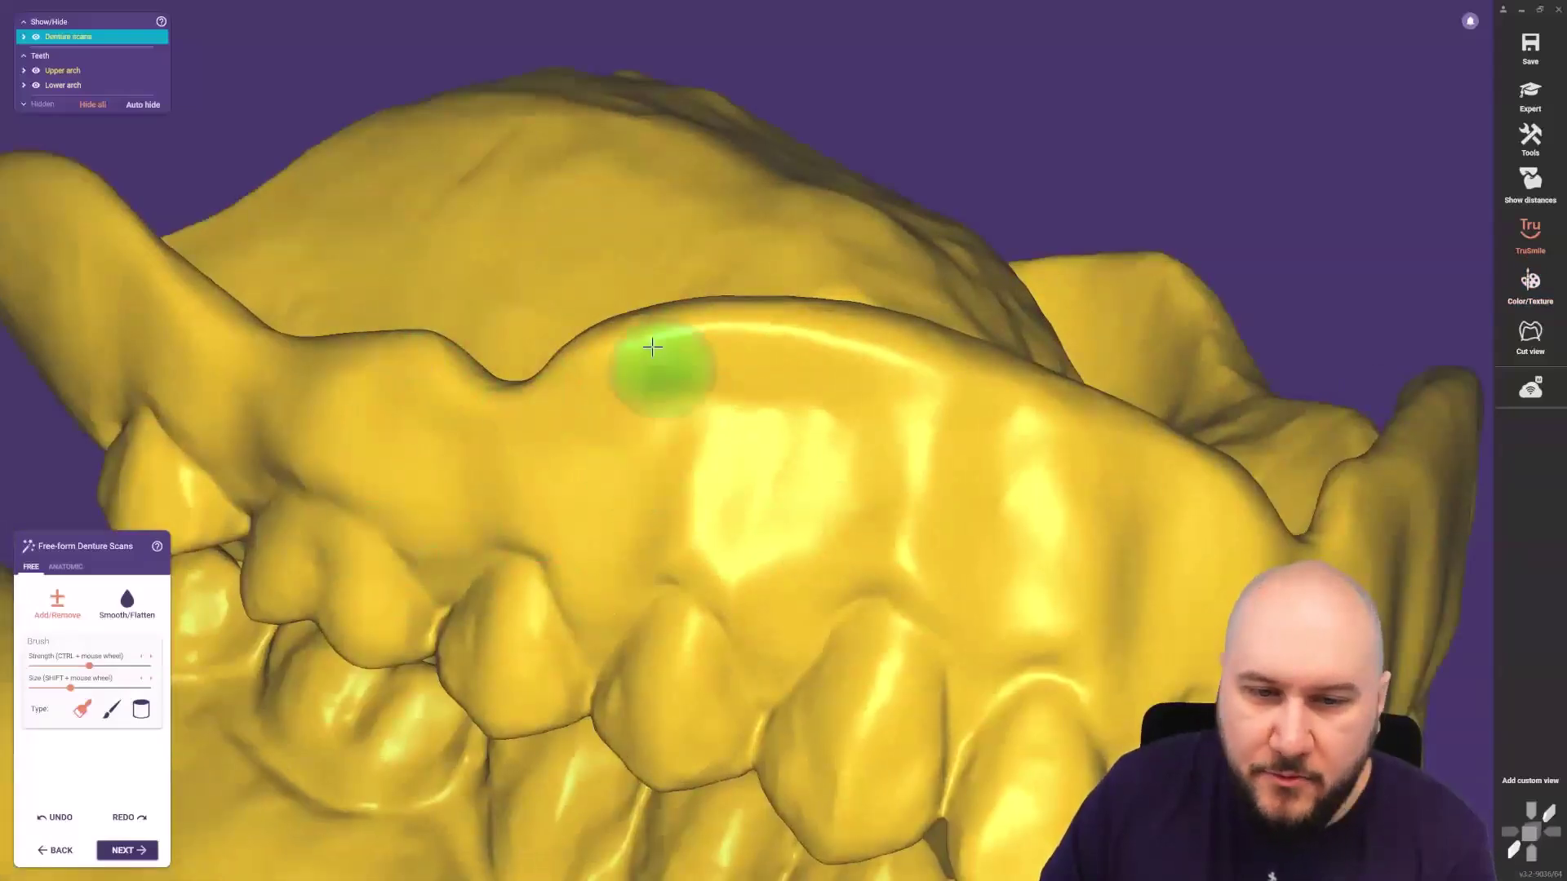
# Examine the upper and lower denture scans from above and from the side, and proceed to the denture margin.
pyautogui.scroll(-5, 640, 216)
pyautogui.moveTo(745, 286); pyautogui.dragTo(805, 238, button='right')
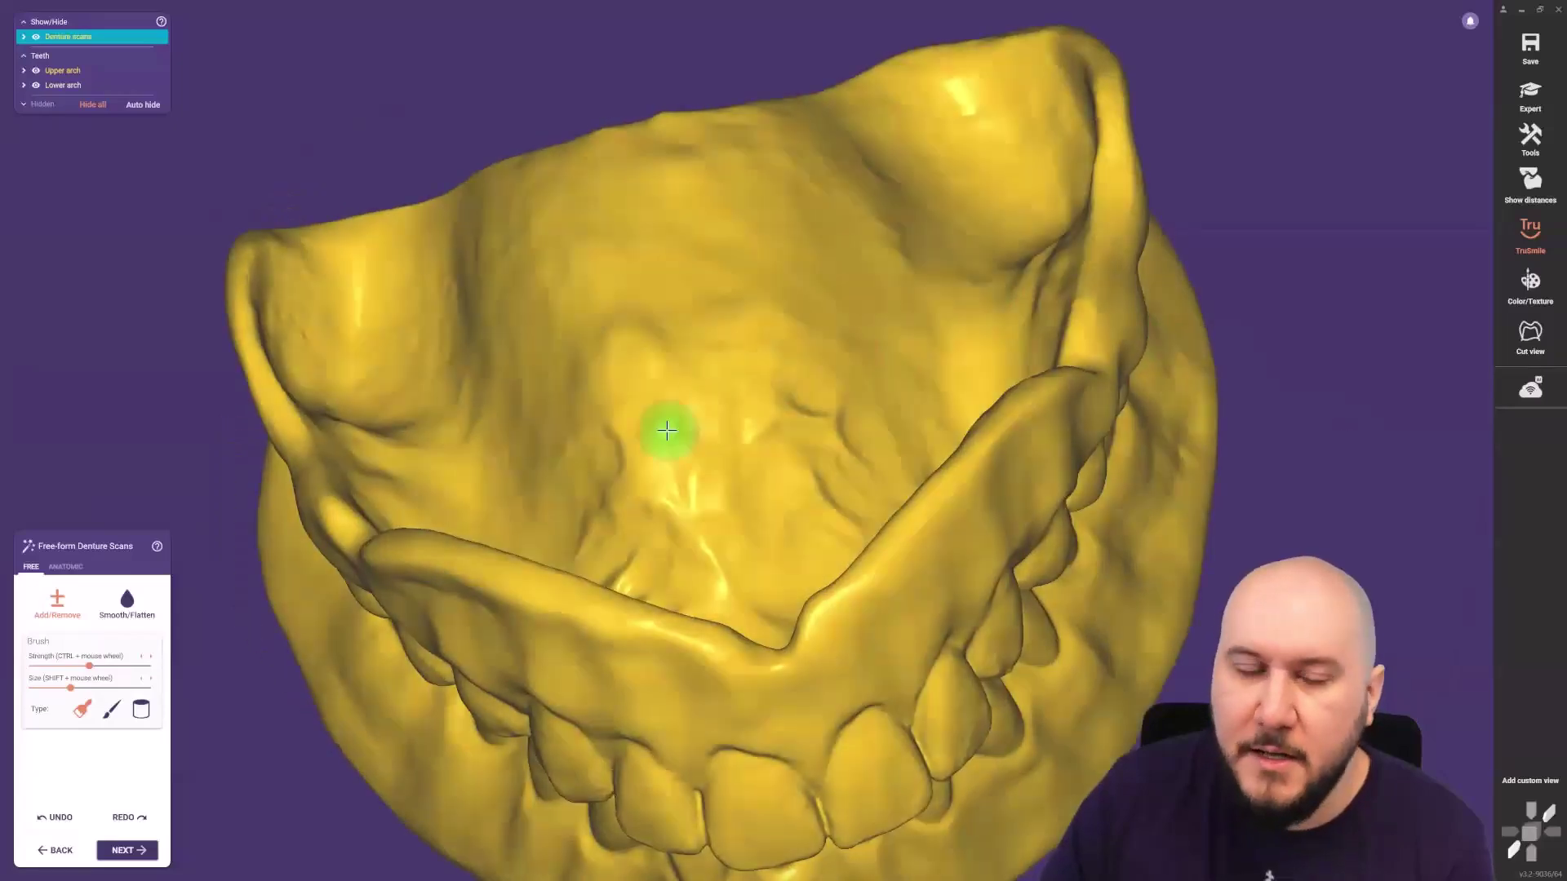
pyautogui.moveTo(667, 434); pyautogui.dragTo(668, 442, button='right')
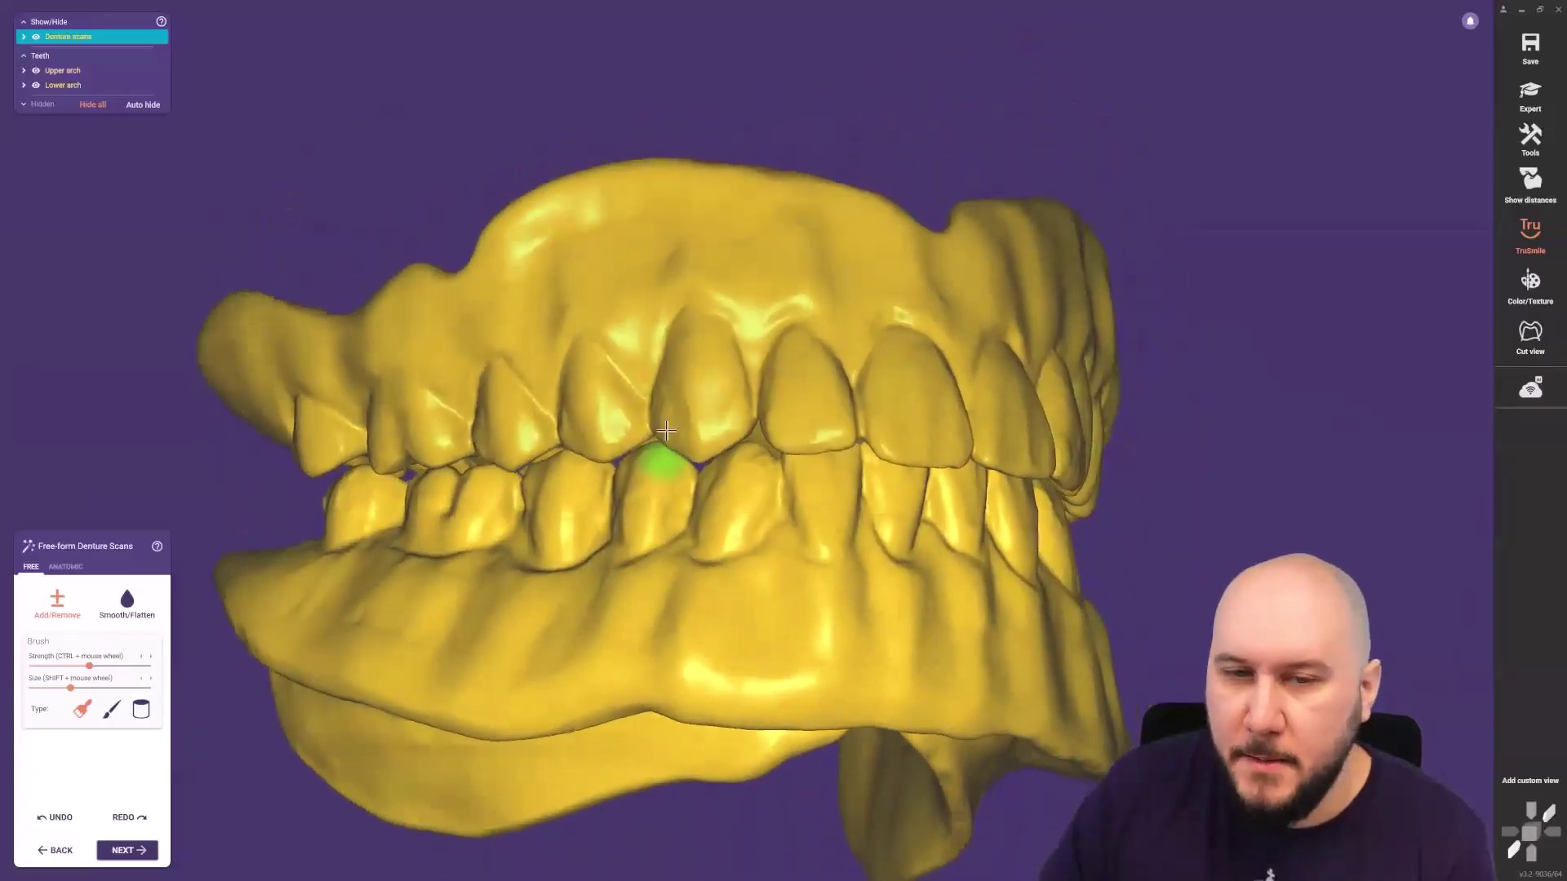
pyautogui.scroll(-4, 680, 437)
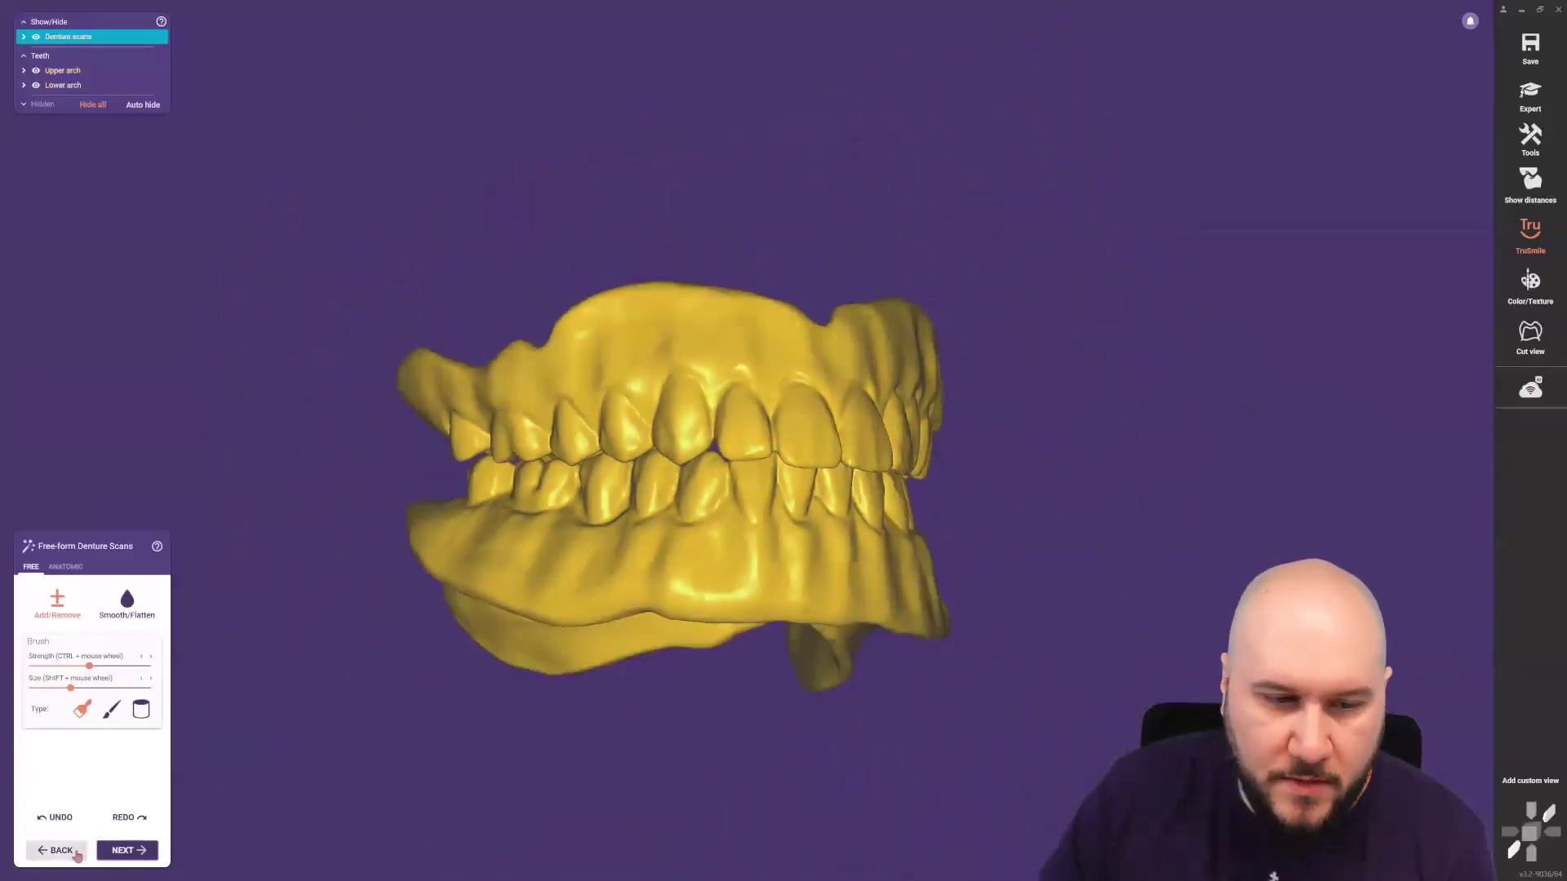
pyautogui.click(124, 850)
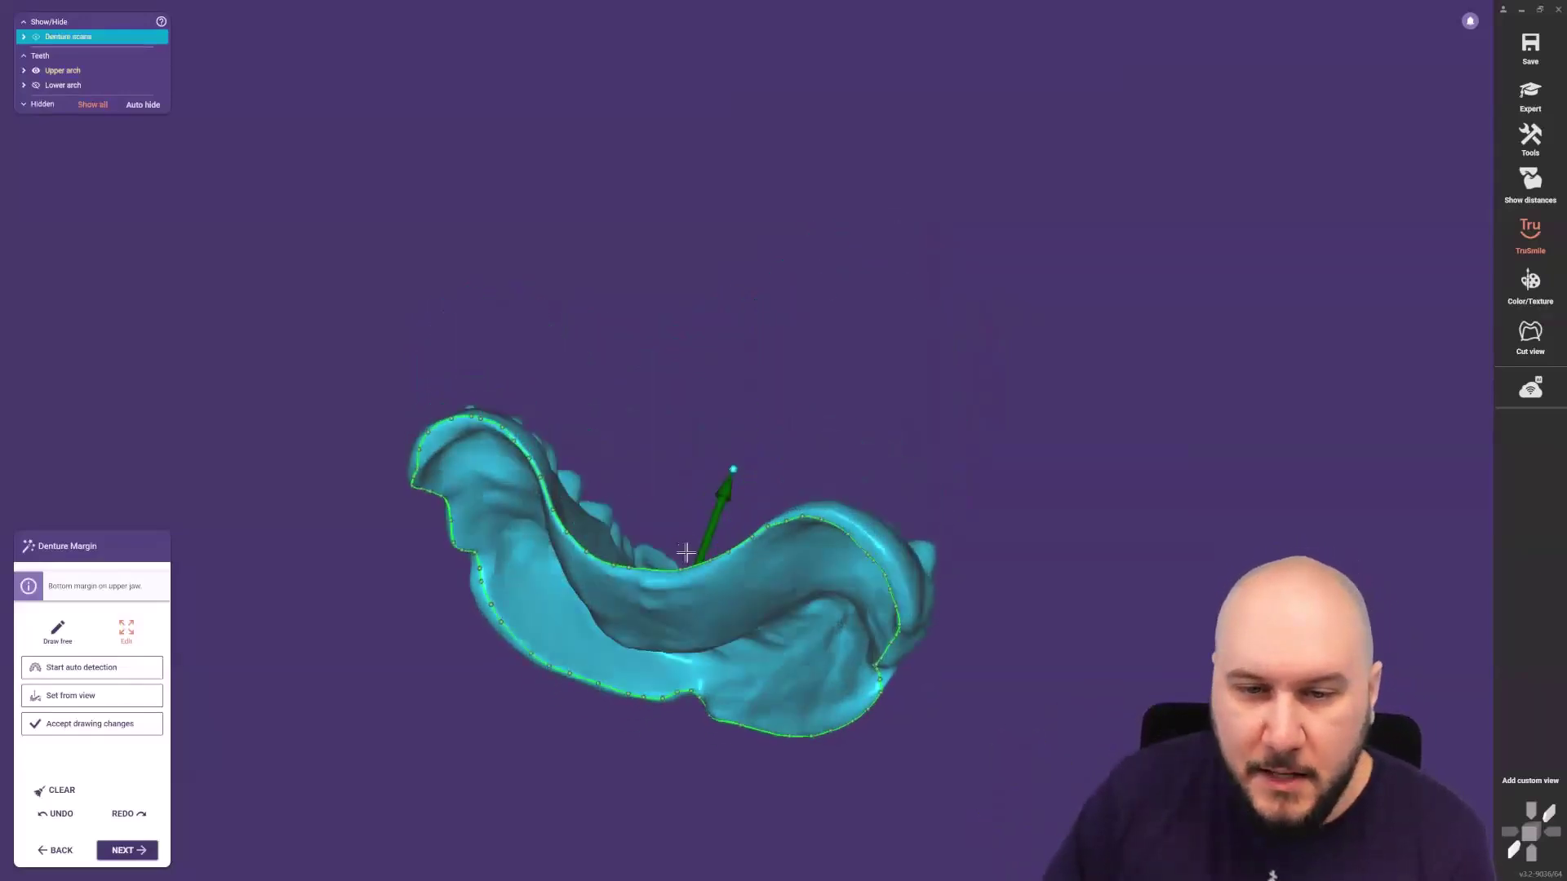
# Check the detected bottom margin on the upper jaw and accept the denture margins of both jaws.
pyautogui.moveTo(681, 577); pyautogui.dragTo(681, 579, button='right')
pyautogui.scroll(7, 534, 486)
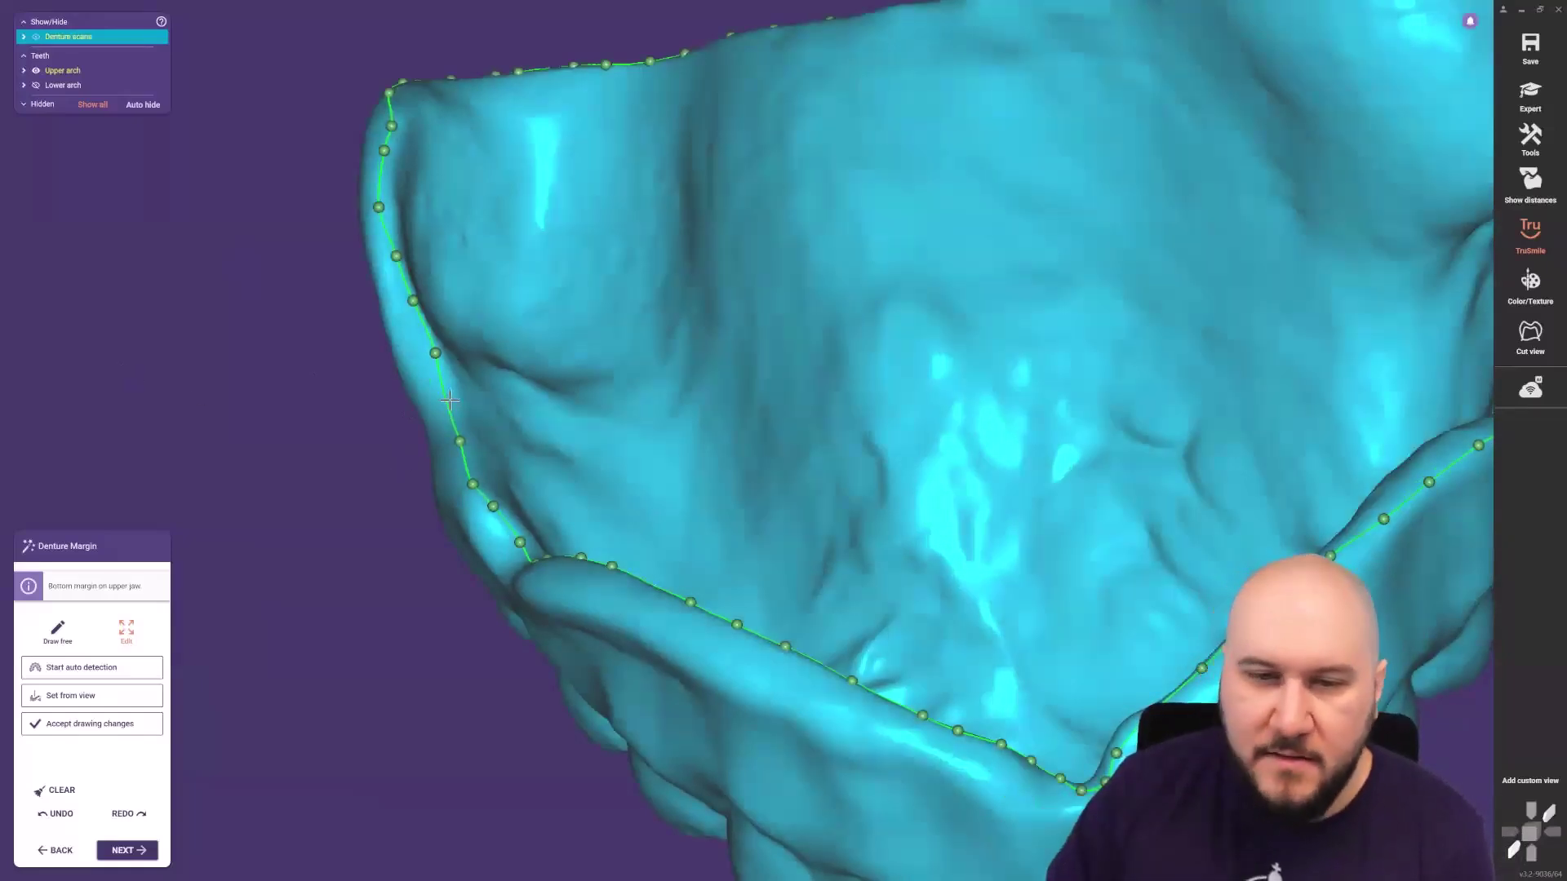
pyautogui.moveTo(851, 511); pyautogui.dragTo(273, 615, button='right')
pyautogui.scroll(-3, 852, 514)
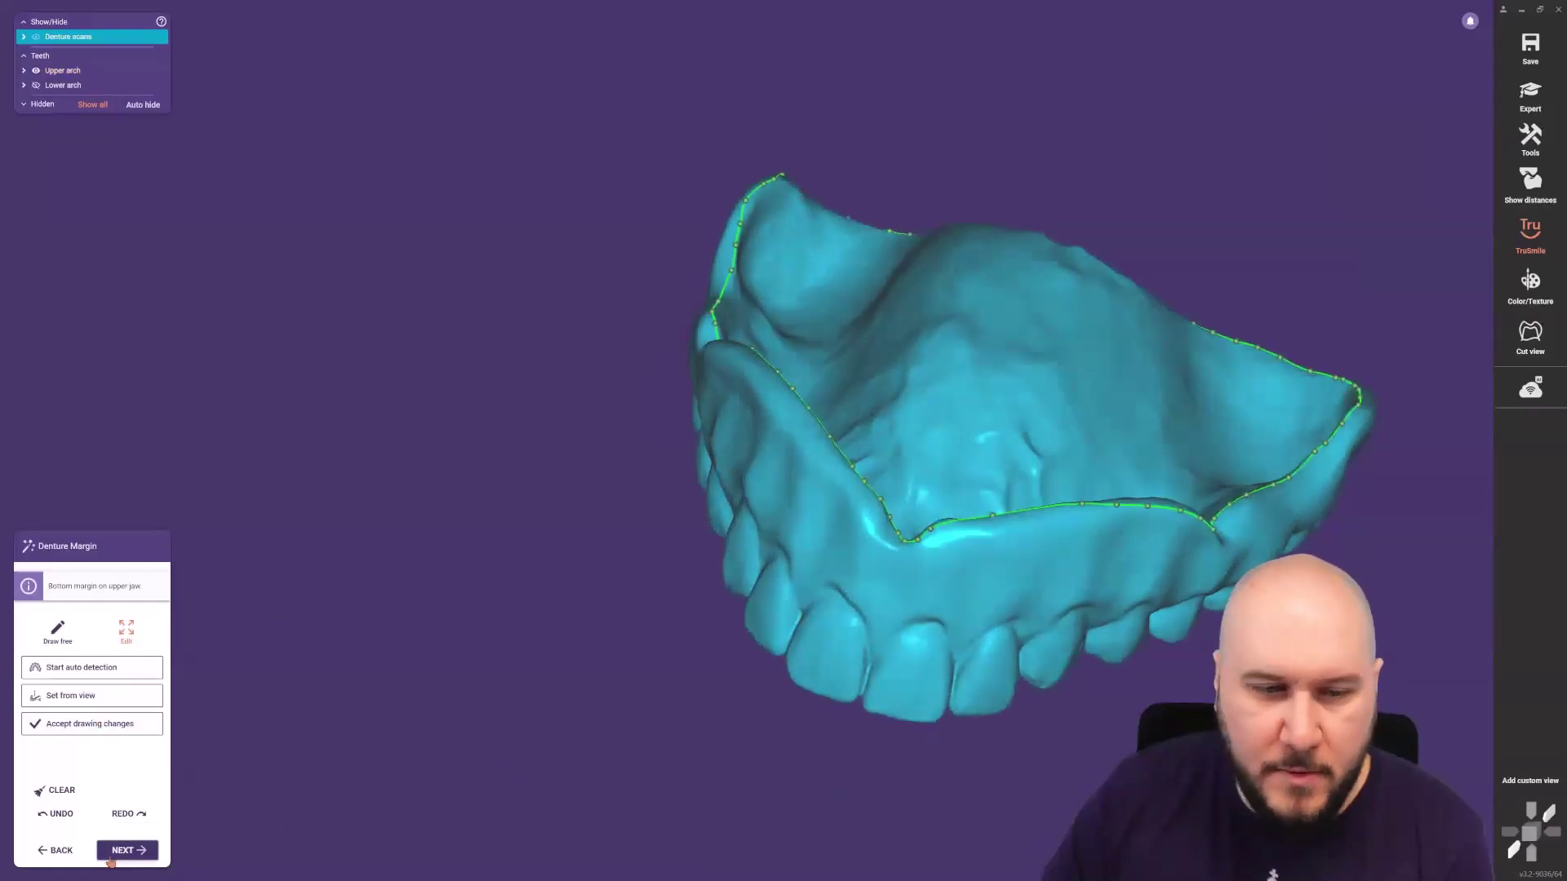
pyautogui.click(127, 852)
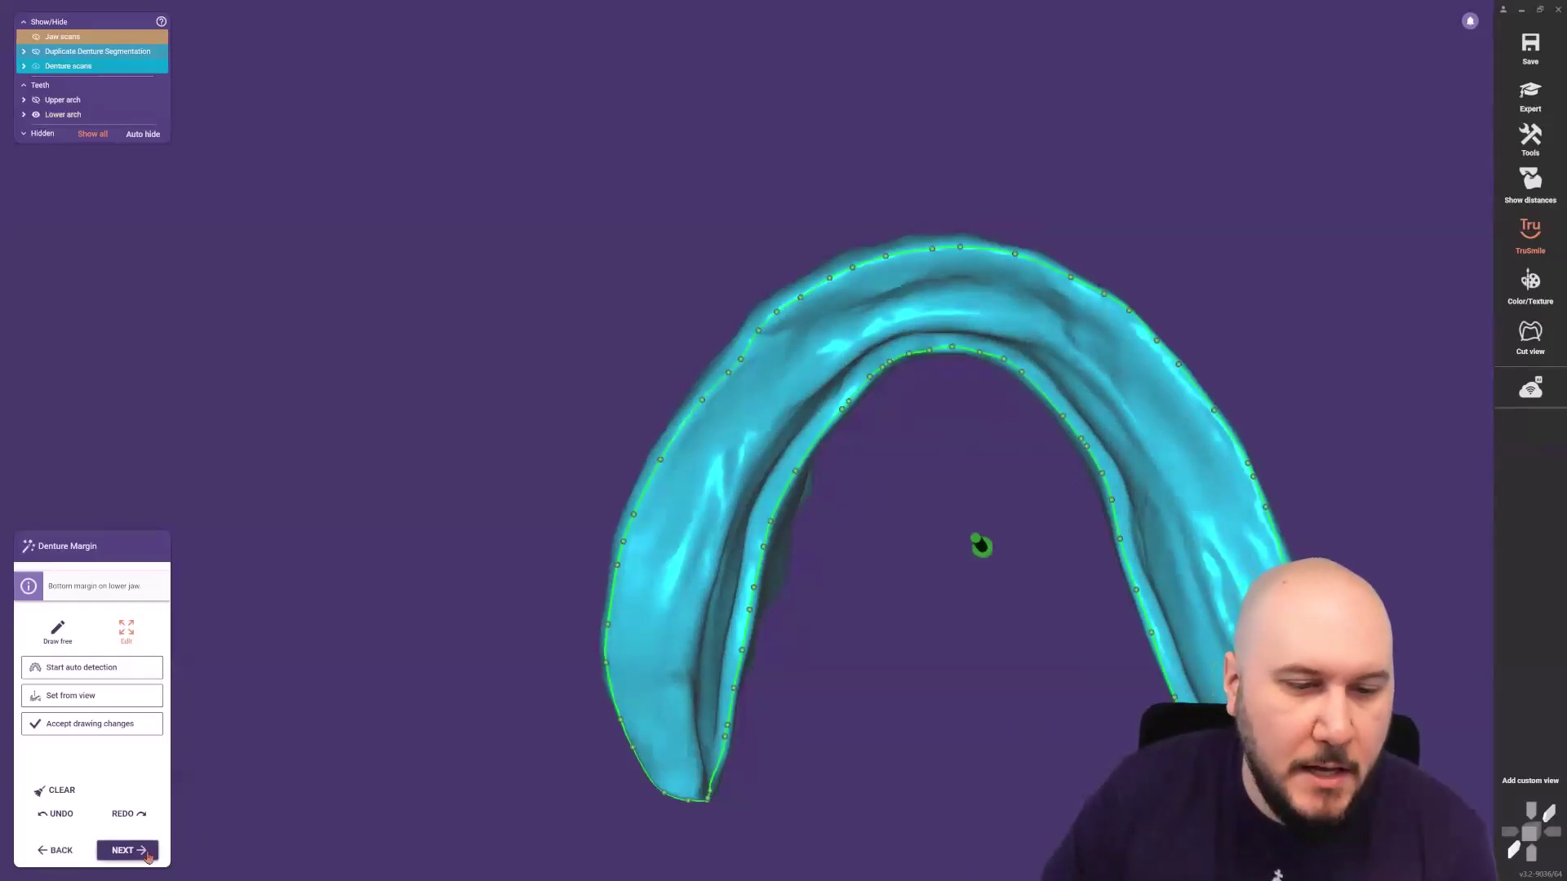
pyautogui.click(140, 851)
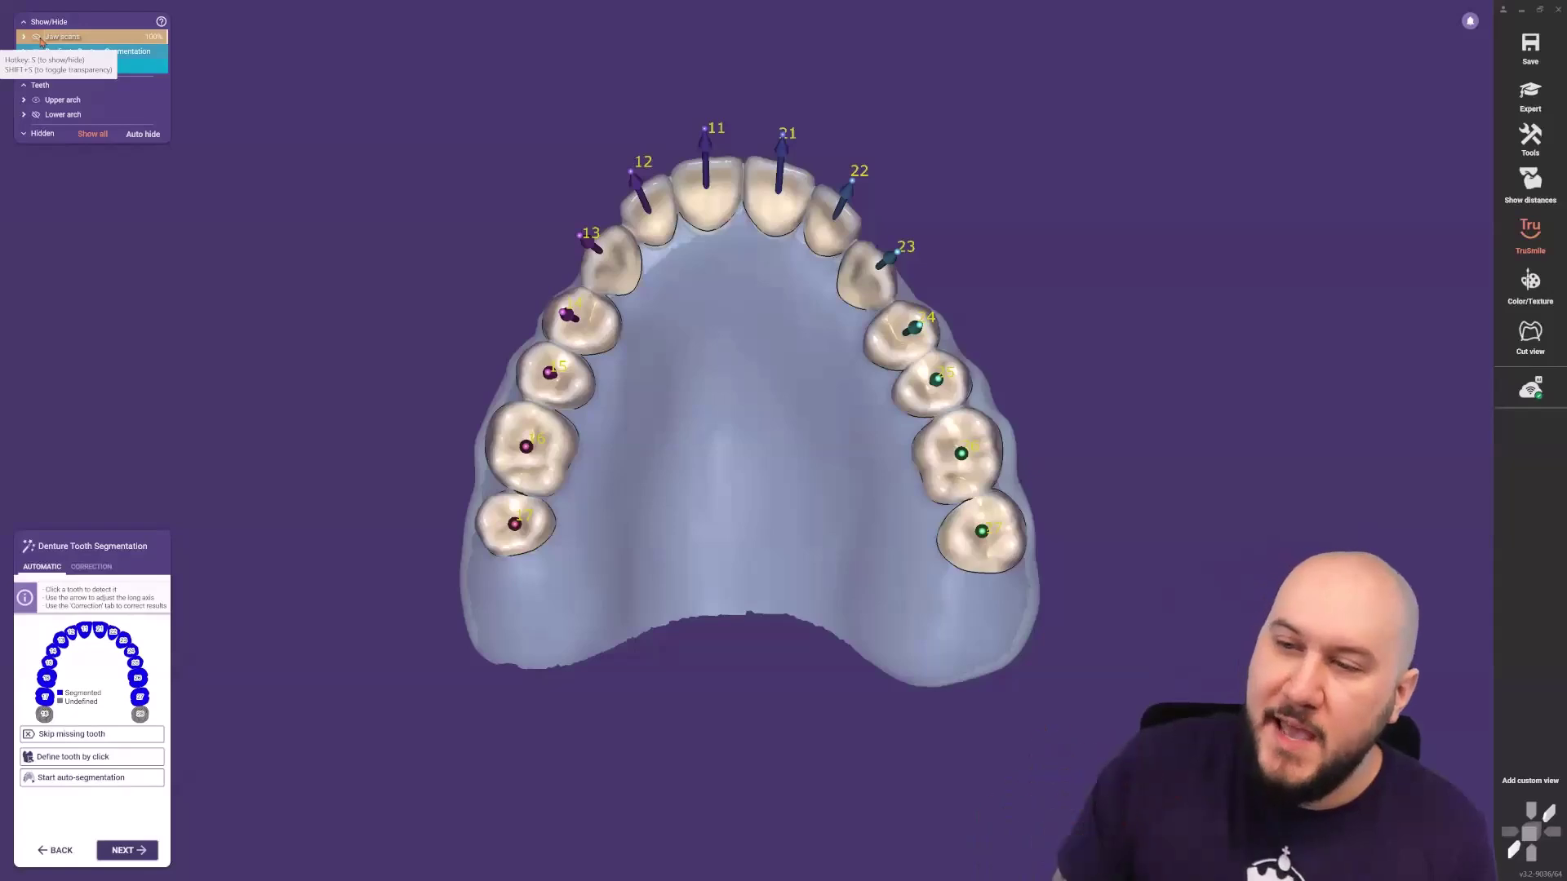
# Check the status of the multi-tooth segmentation in the cloud services list.
pyautogui.moveTo(1533, 390)
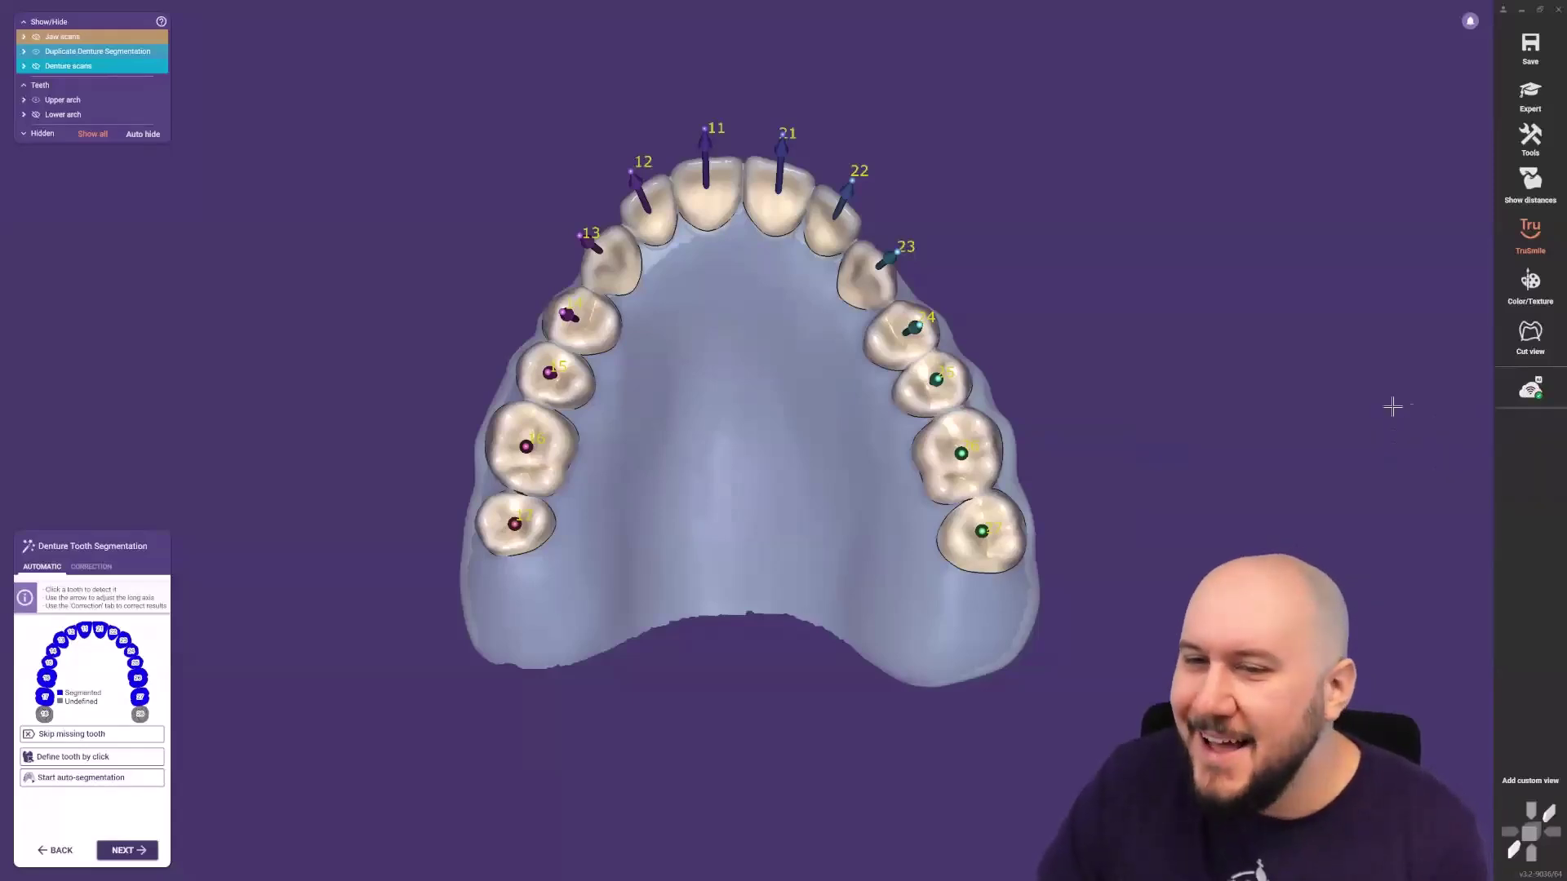
pyautogui.click(1532, 391)
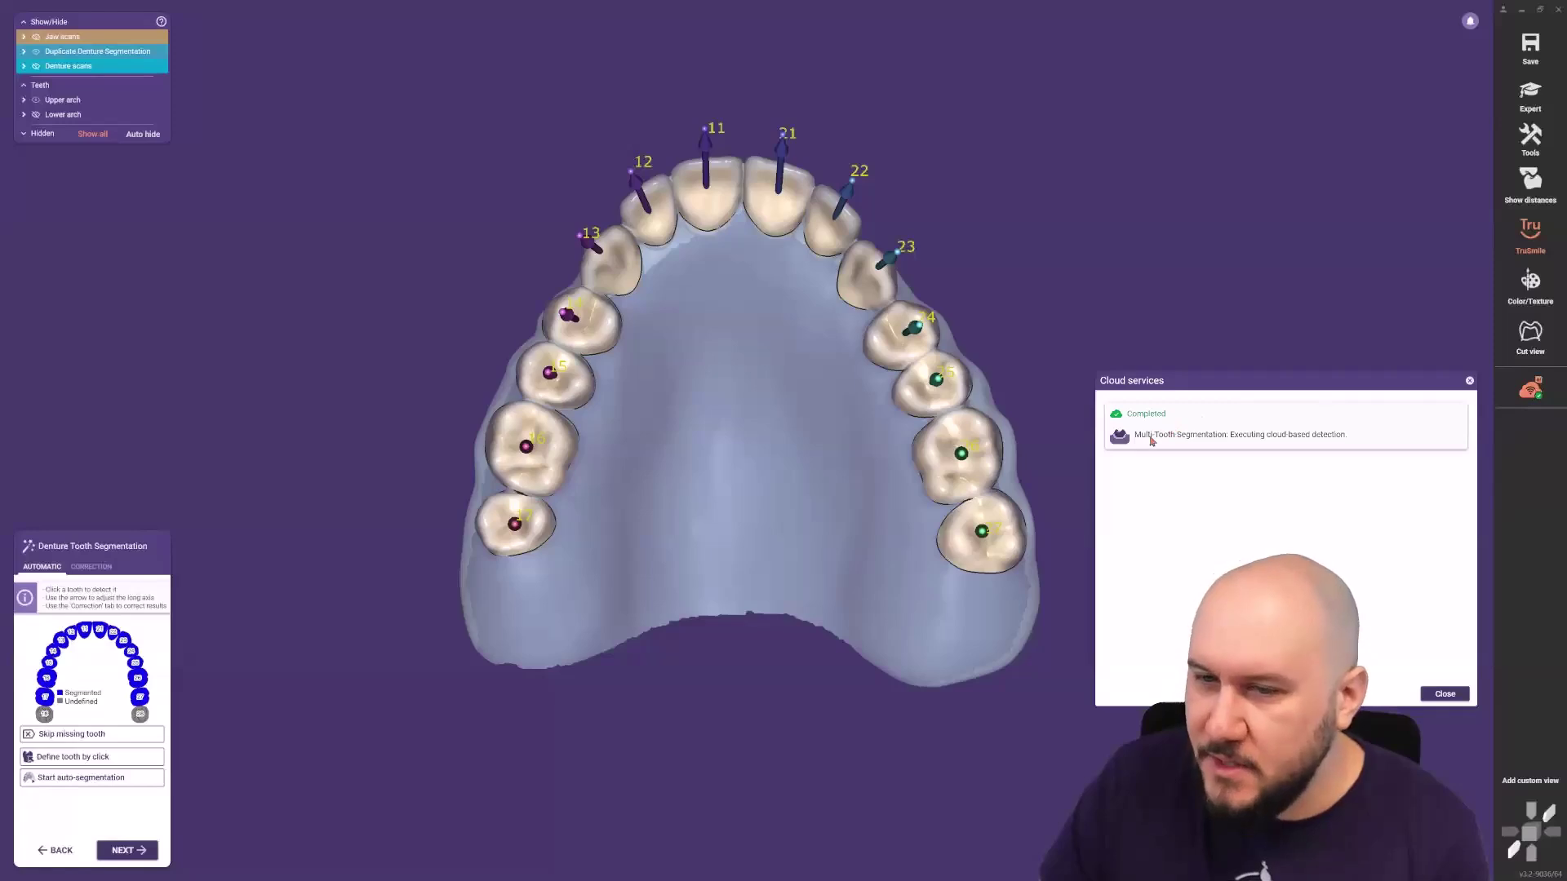
pyautogui.click(1469, 381)
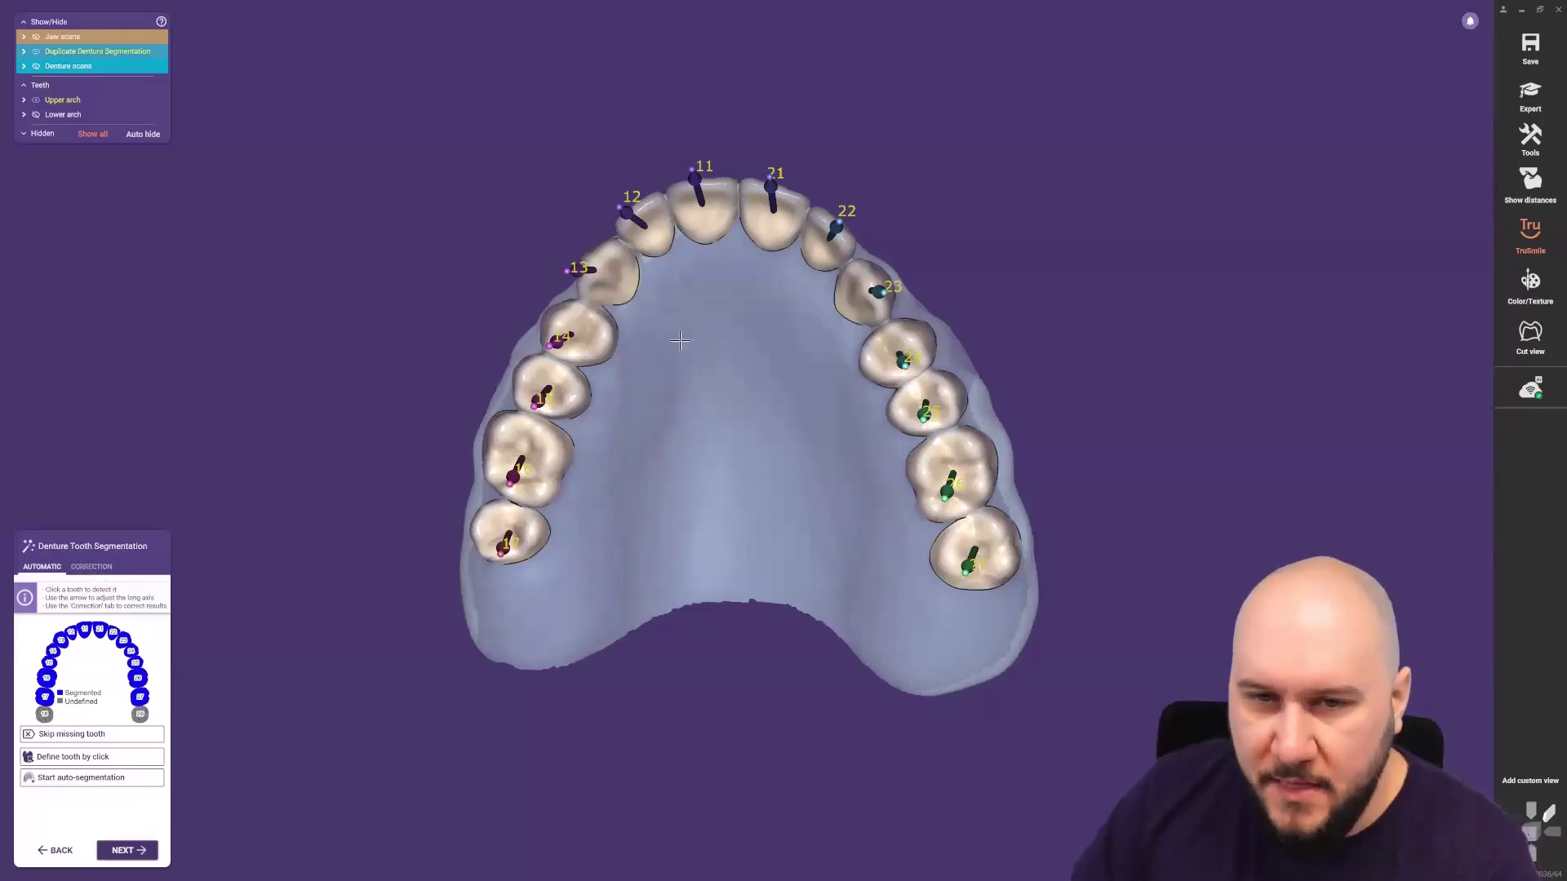
# Examine the upper denture's segmented teeth, checking their outlines, numbering and long-axis arrows from several angles.
pyautogui.moveTo(679, 331); pyautogui.dragTo(679, 336, button='right')
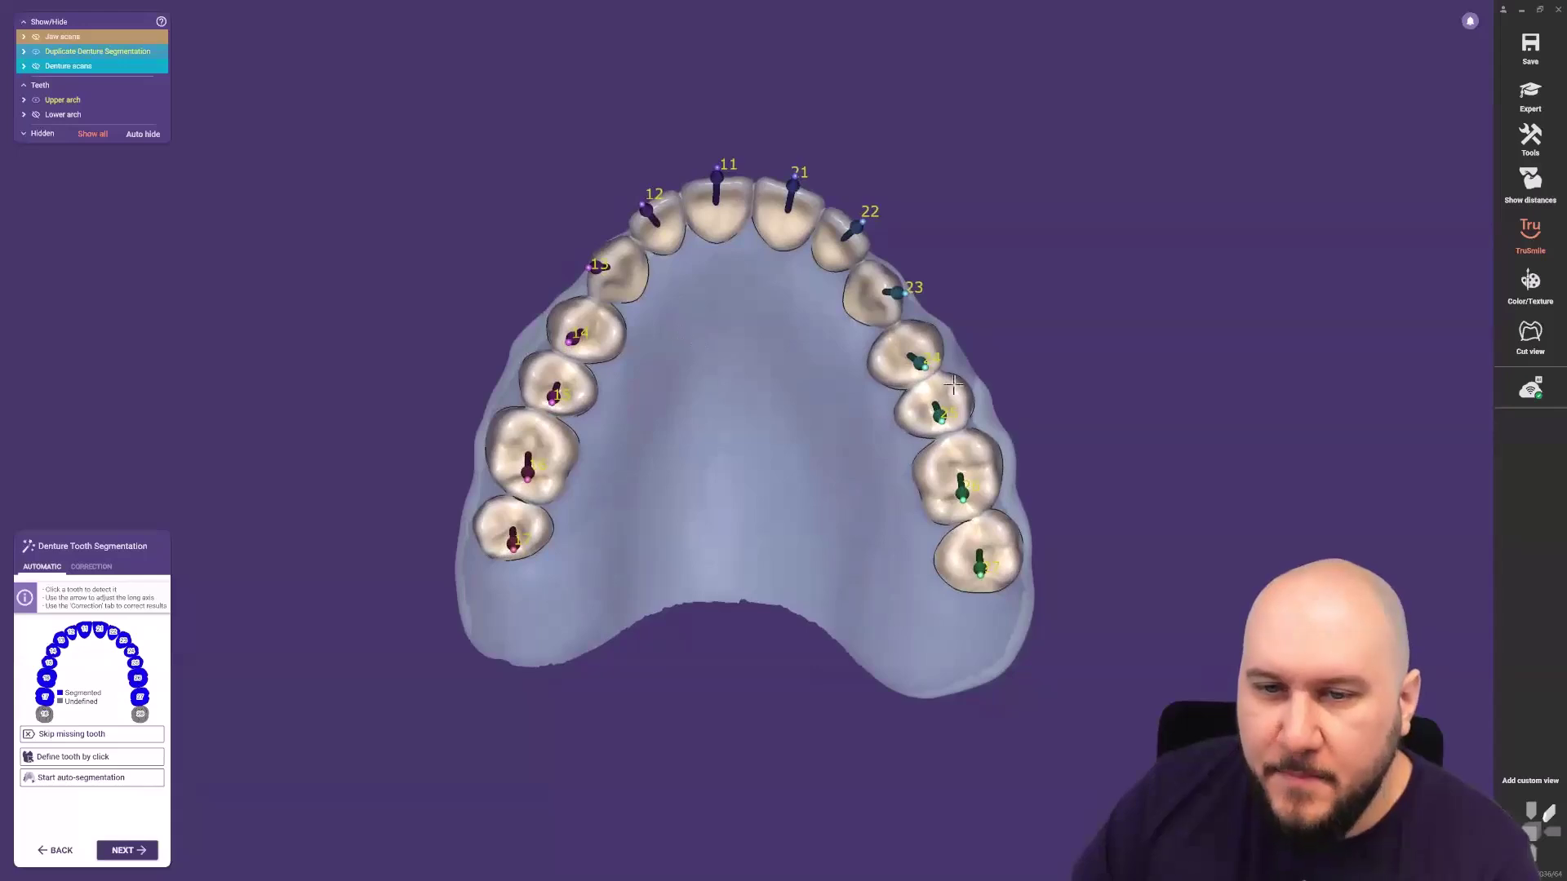
pyautogui.moveTo(830, 466); pyautogui.dragTo(829, 460, button='right')
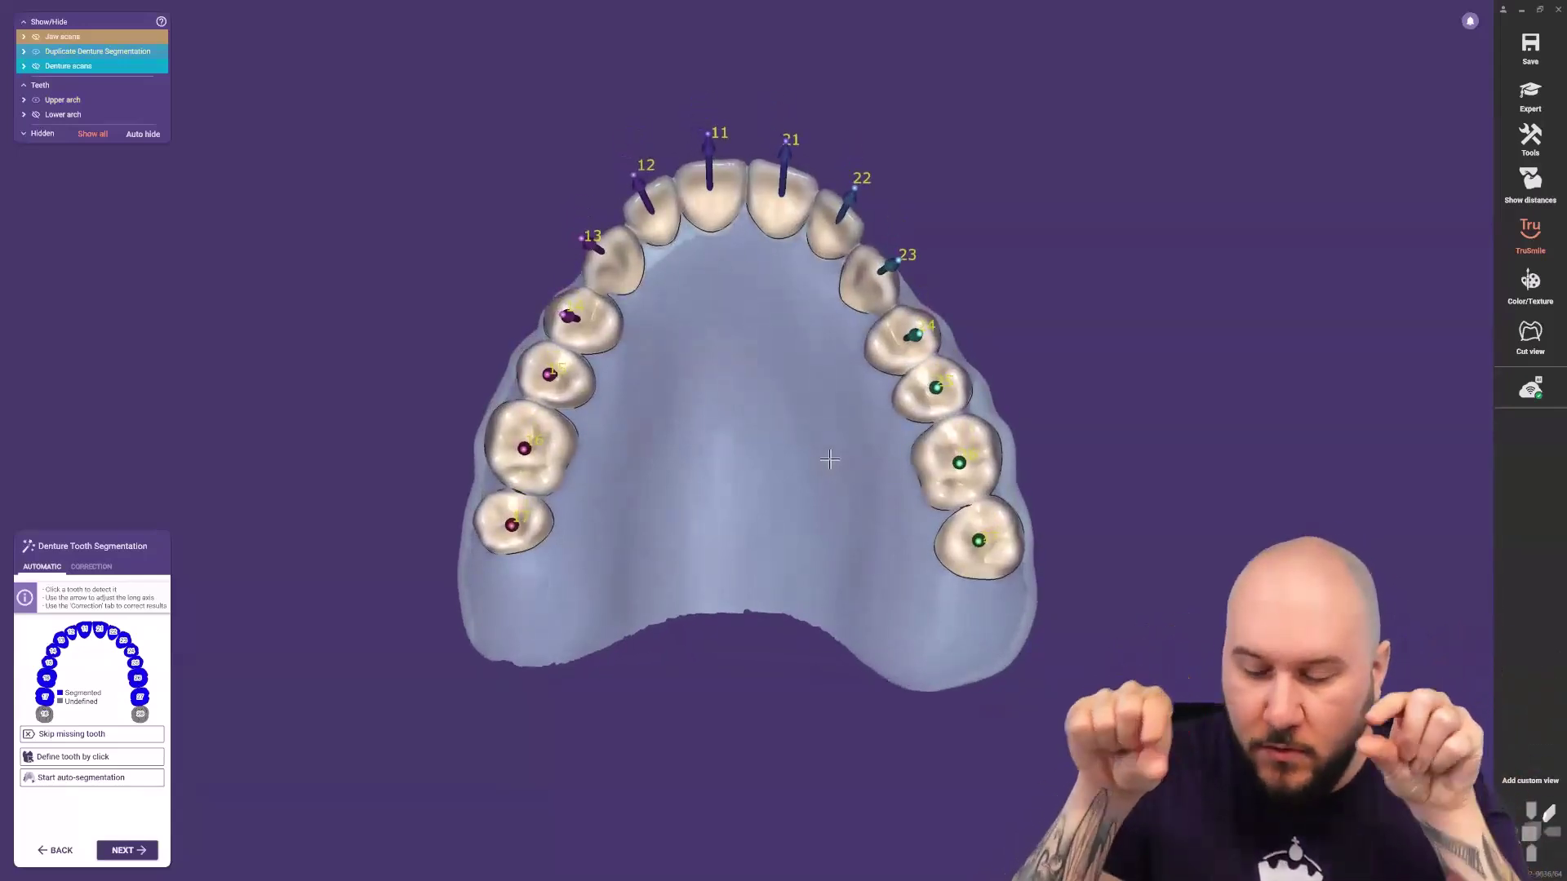
pyautogui.moveTo(645, 243); pyautogui.dragTo(560, 360, button='right')
pyautogui.moveTo(898, 473)
pyautogui.mouseDown(button='right')
pyautogui.moveTo(892, 433)
pyautogui.moveTo(894, 467)
pyautogui.mouseUp(button='right')
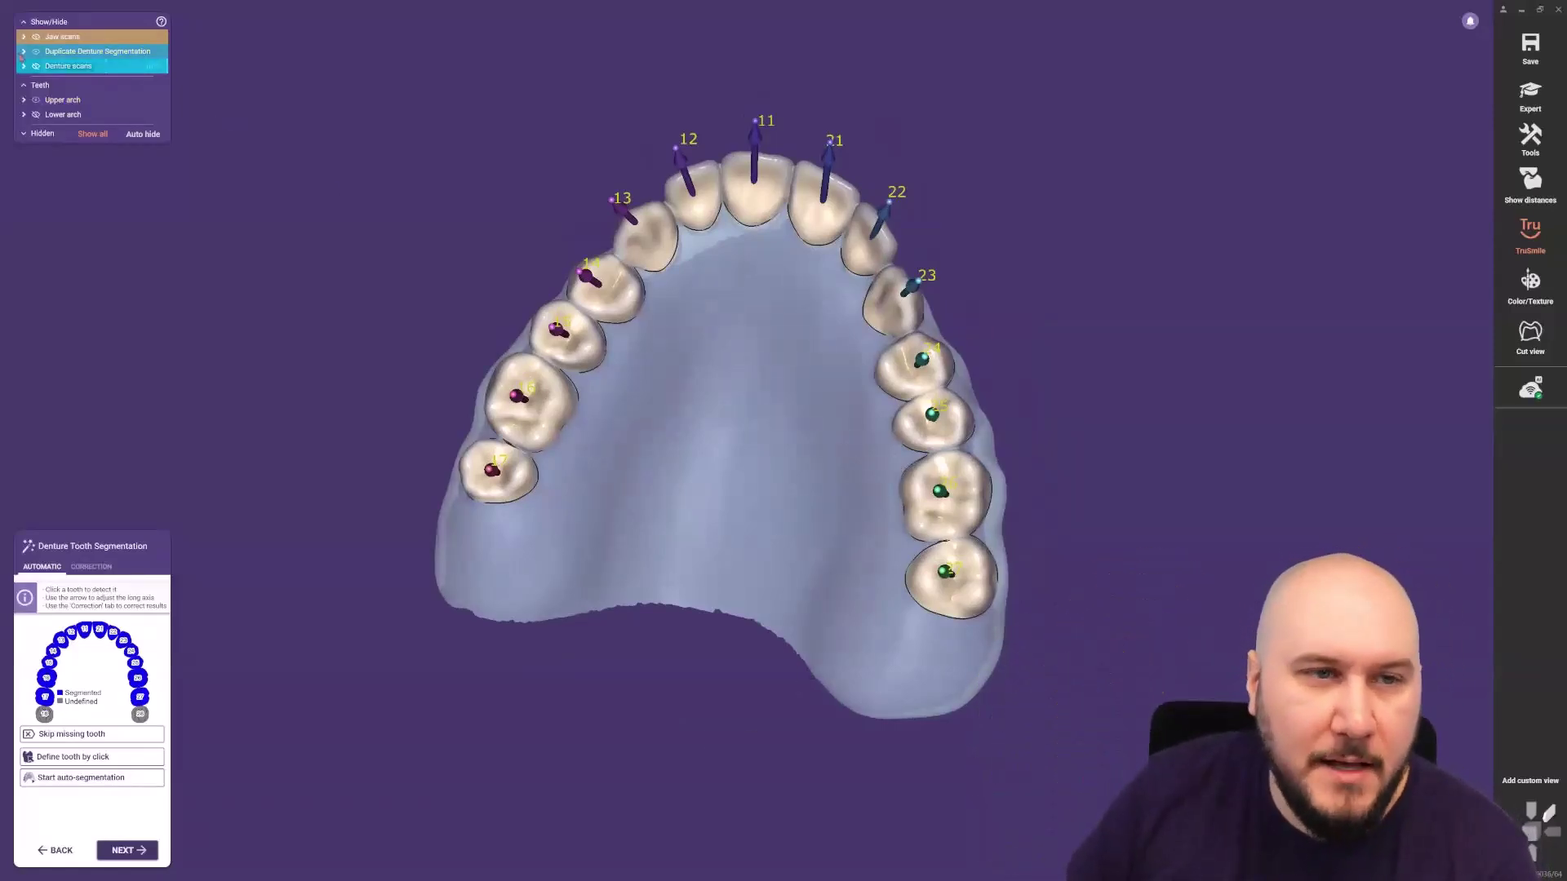
# Temporarily show the jaw scans in place of the denture segmentation and examine them against the upper tooth outlines and axes.
pyautogui.click(36, 52)
pyautogui.click(36, 36)
pyautogui.moveTo(510, 262); pyautogui.dragTo(509, 261, button='right')
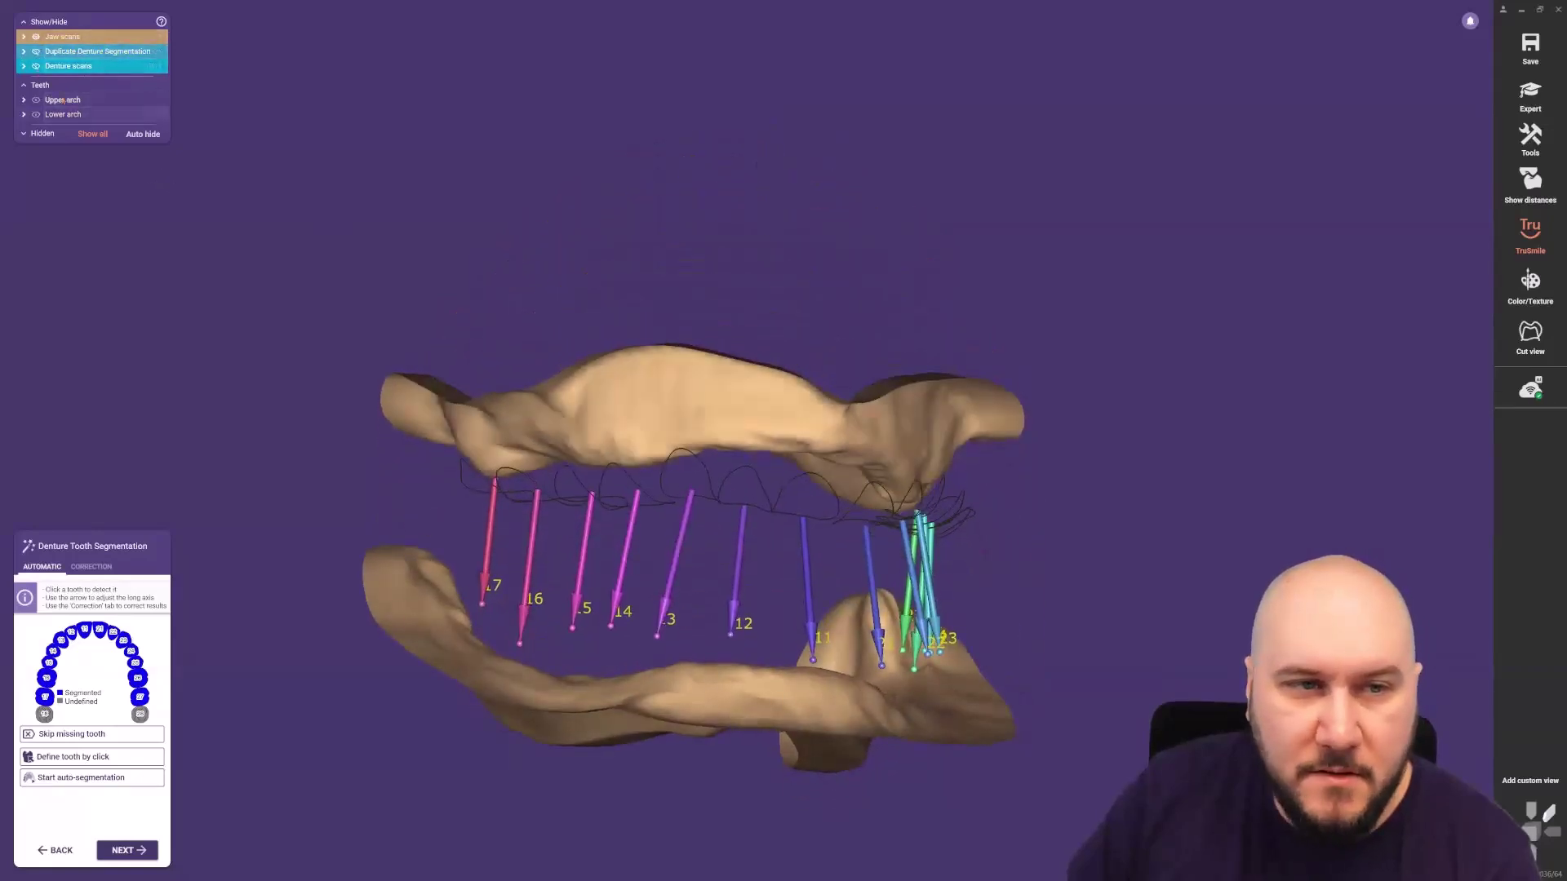
pyautogui.moveTo(290, 262); pyautogui.dragTo(523, 362, button='right')
pyautogui.moveTo(939, 346)
pyautogui.mouseDown(button='right')
pyautogui.moveTo(1035, 354)
pyautogui.moveTo(938, 360)
pyautogui.mouseUp(button='right')
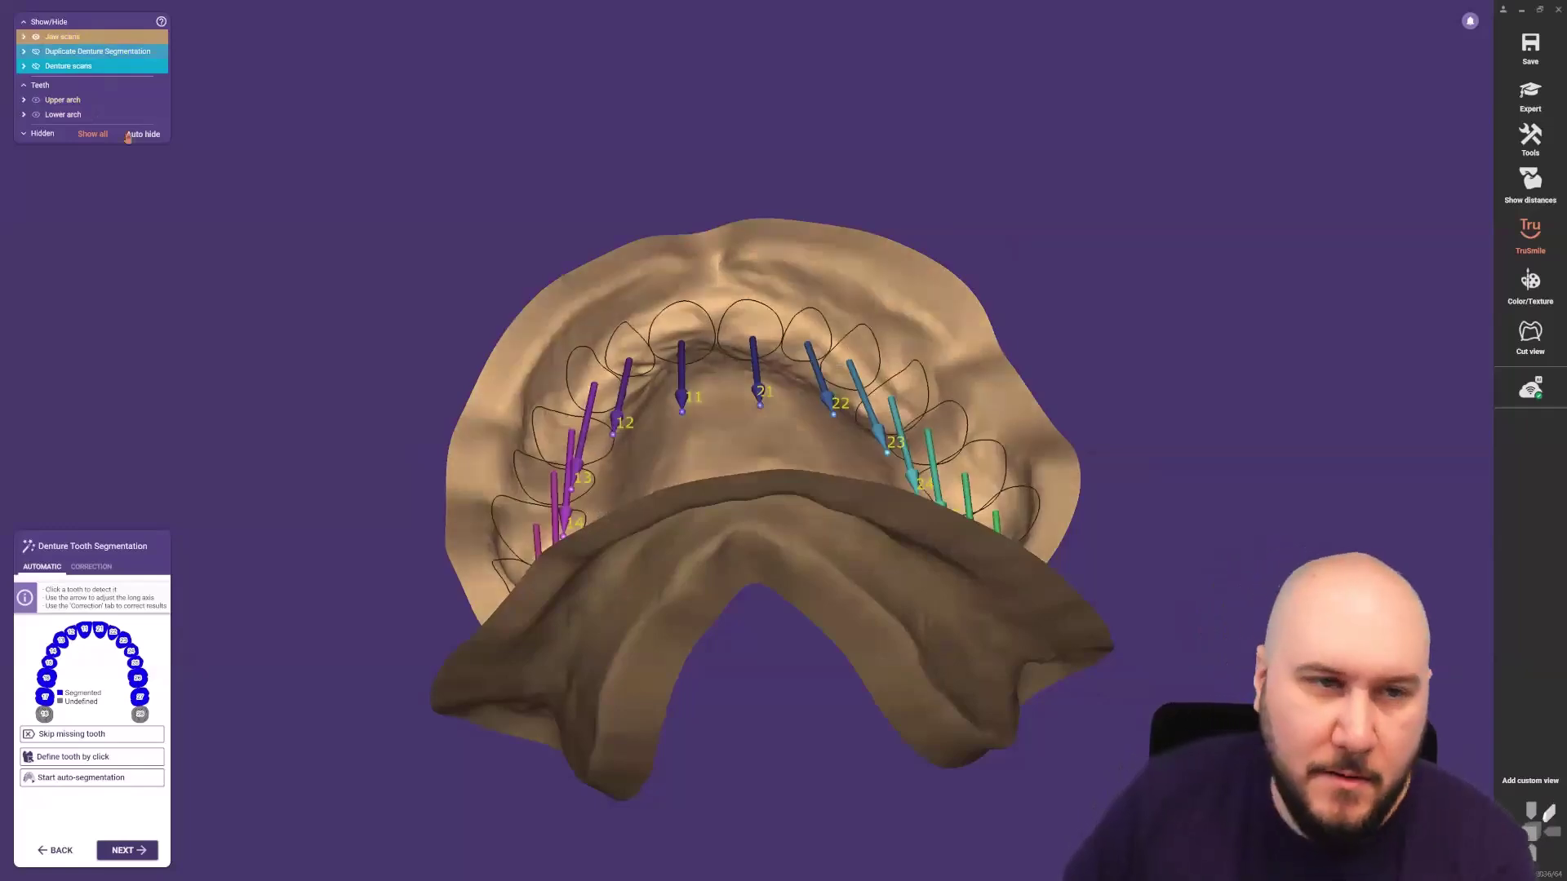
pyautogui.click(36, 52)
pyautogui.click(36, 36)
pyautogui.moveTo(453, 436); pyautogui.dragTo(478, 509, button='right')
# Accept the upper tooth segmentation, turn on color texture display, and accept the lower tooth segmentation.
pyautogui.click(133, 853)
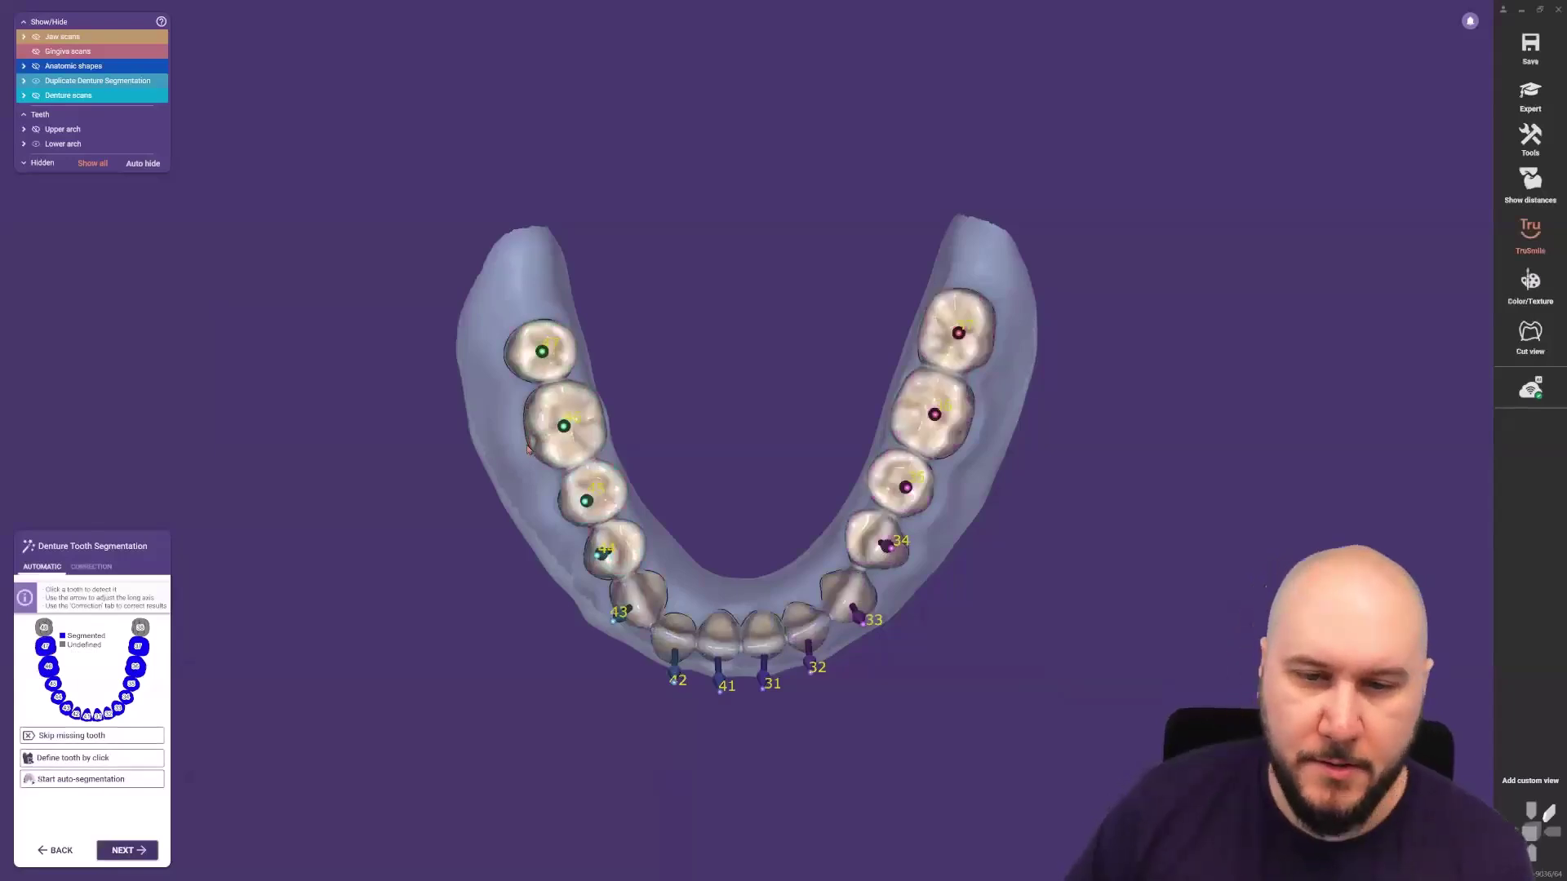
pyautogui.click(1522, 283)
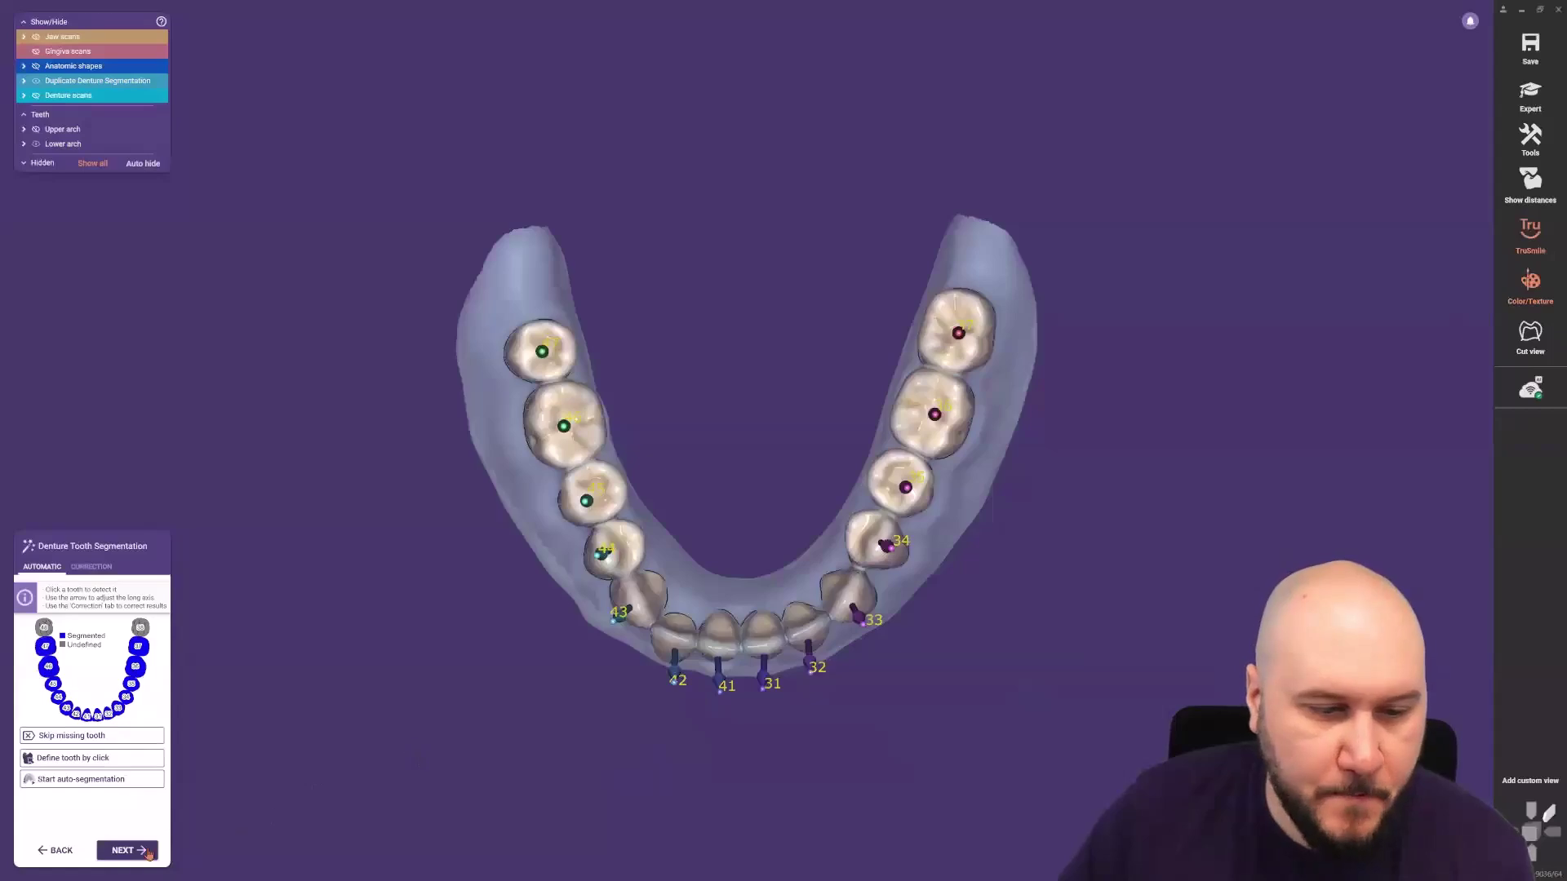
pyautogui.click(140, 850)
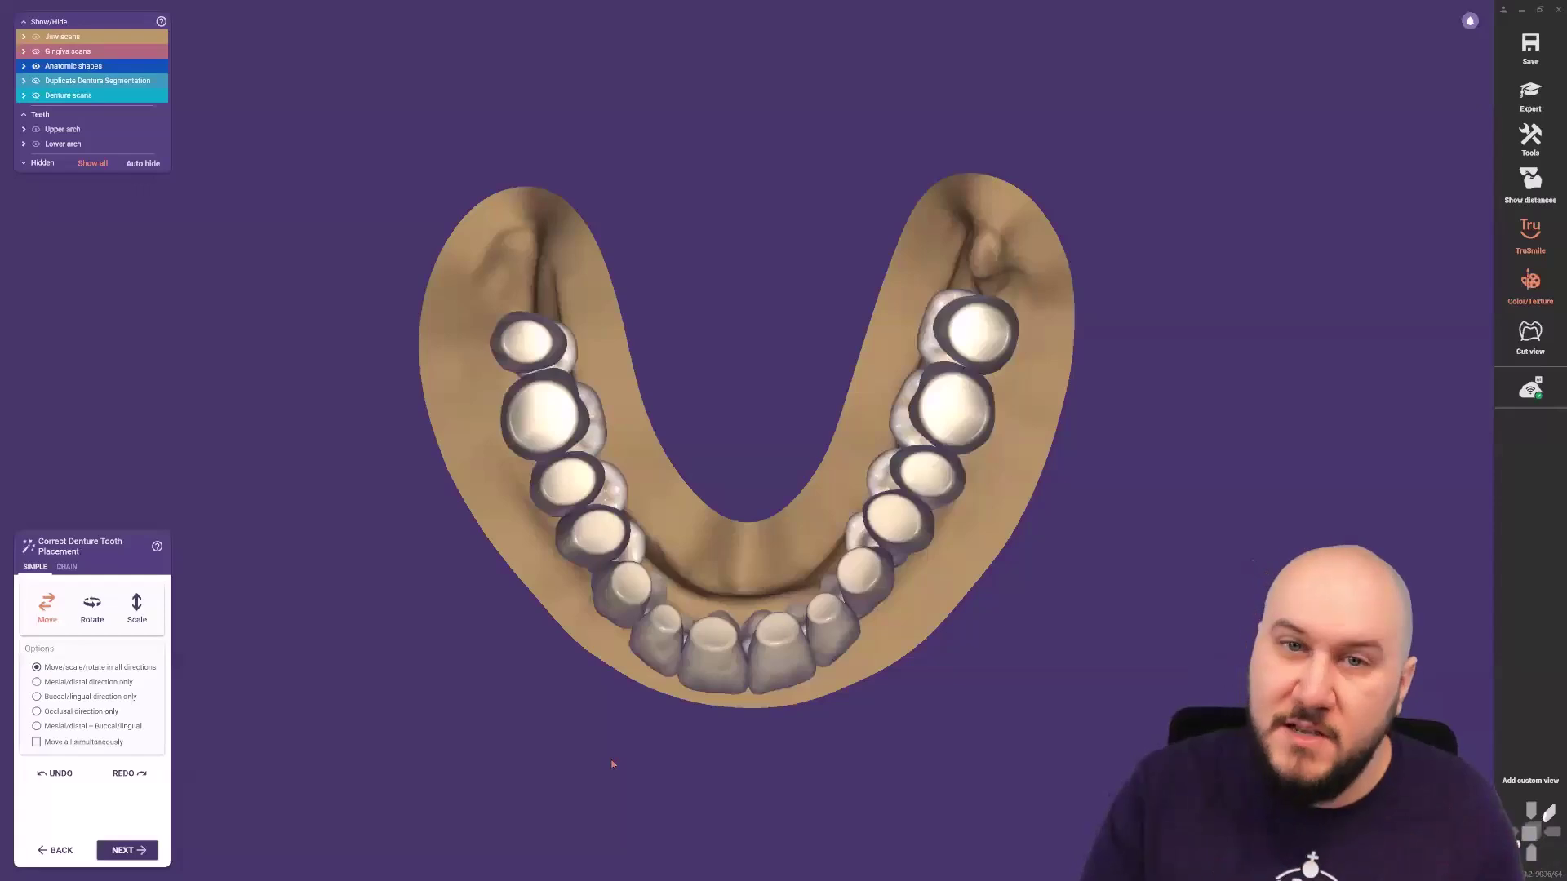
# Examine the placed upper and lower denture teeth from the front and the side.
pyautogui.moveTo(678, 697); pyautogui.dragTo(711, 666, button='right')
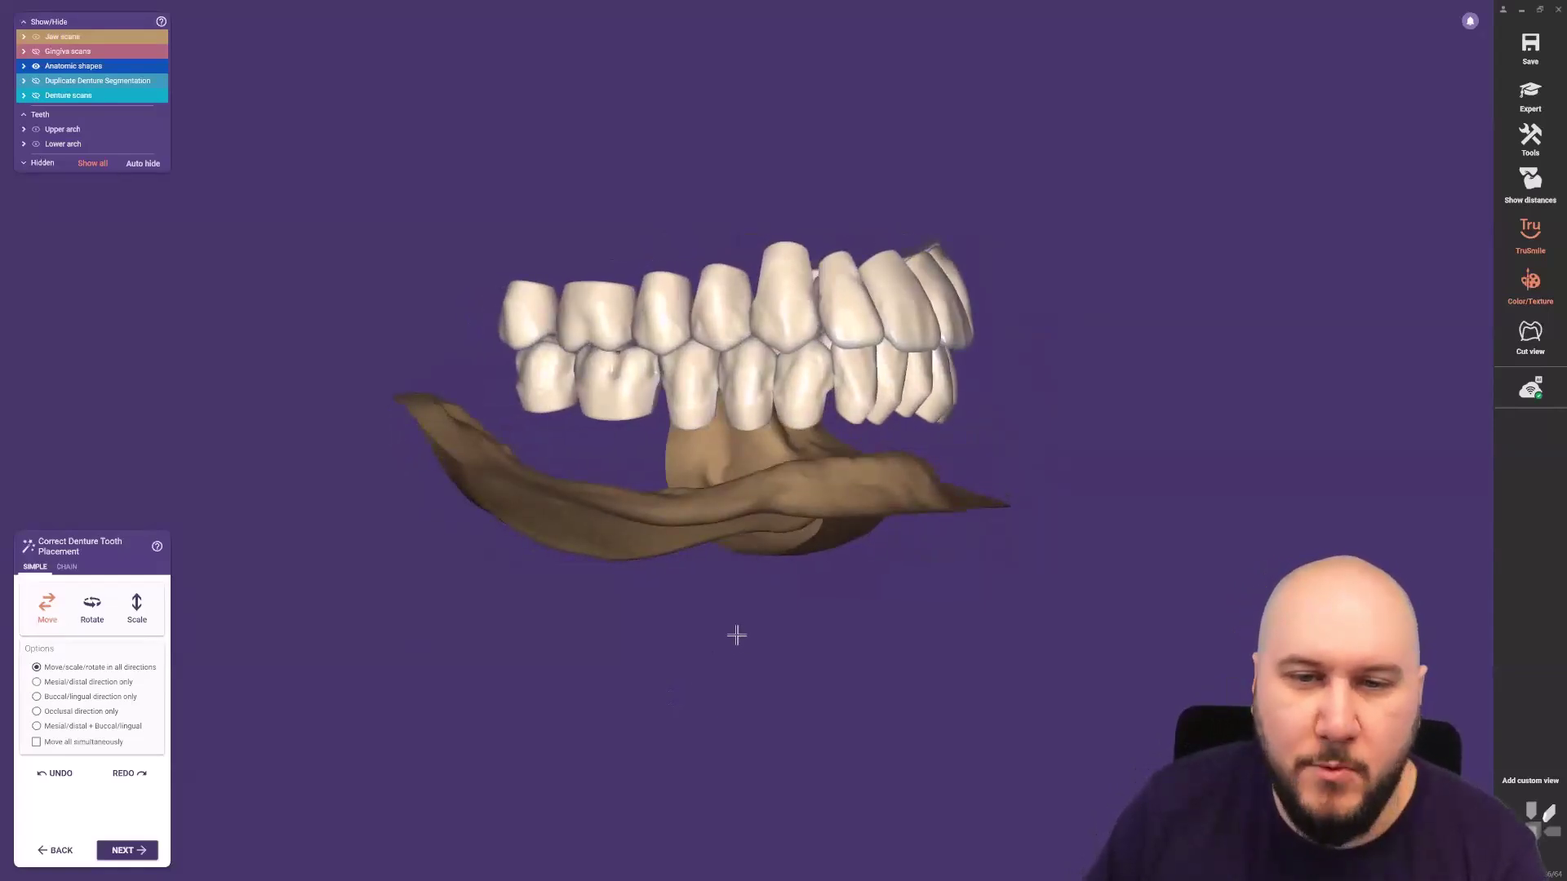
pyautogui.moveTo(665, 651); pyautogui.dragTo(662, 650, button='right')
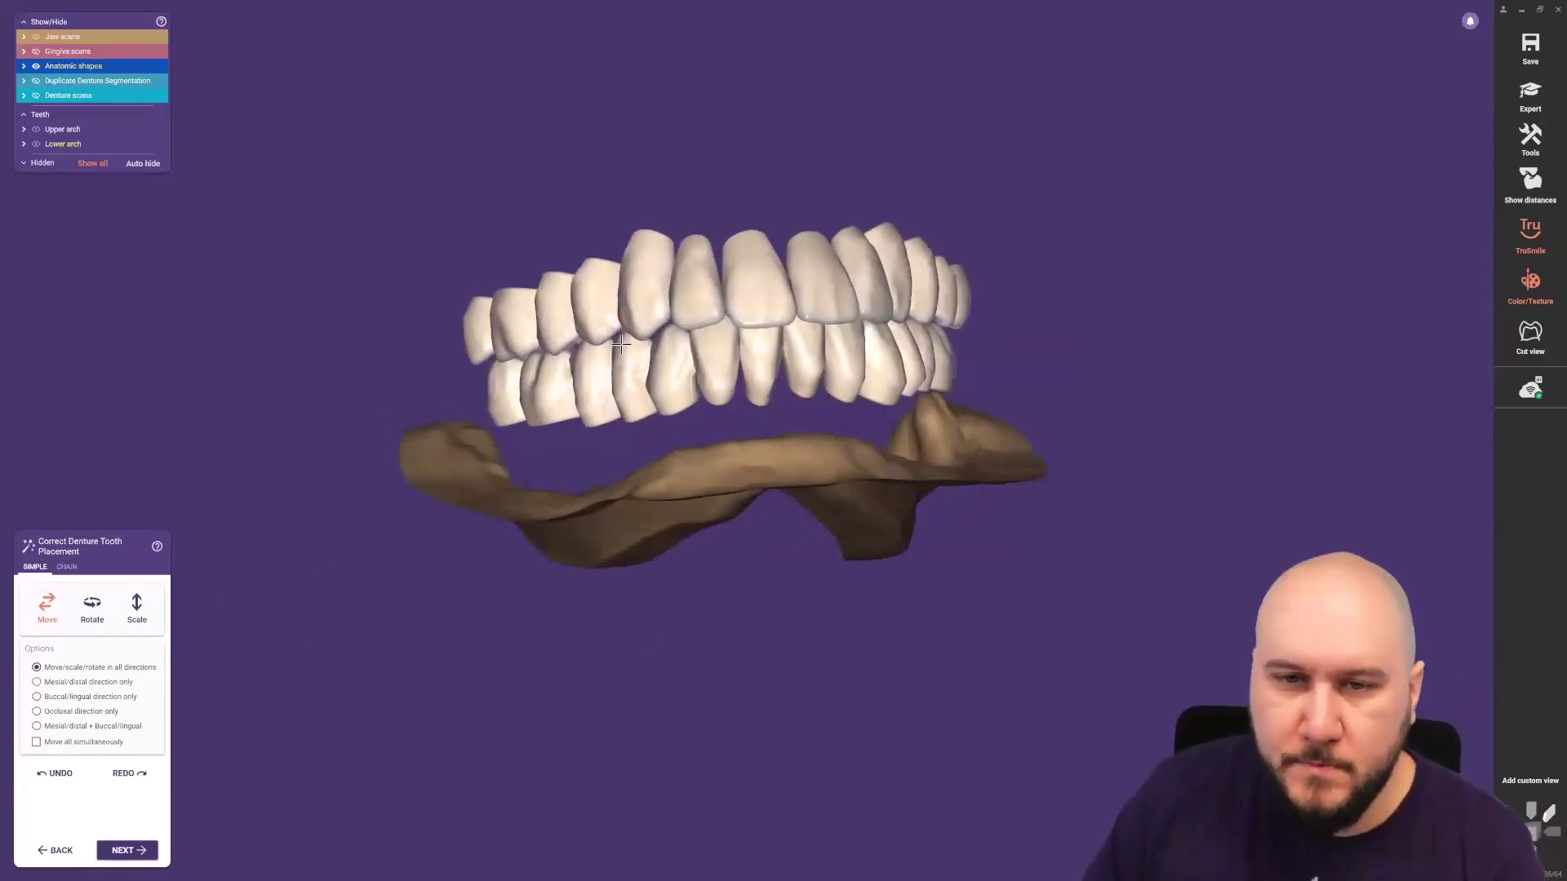
pyautogui.moveTo(631, 433); pyautogui.dragTo(623, 435, button='right')
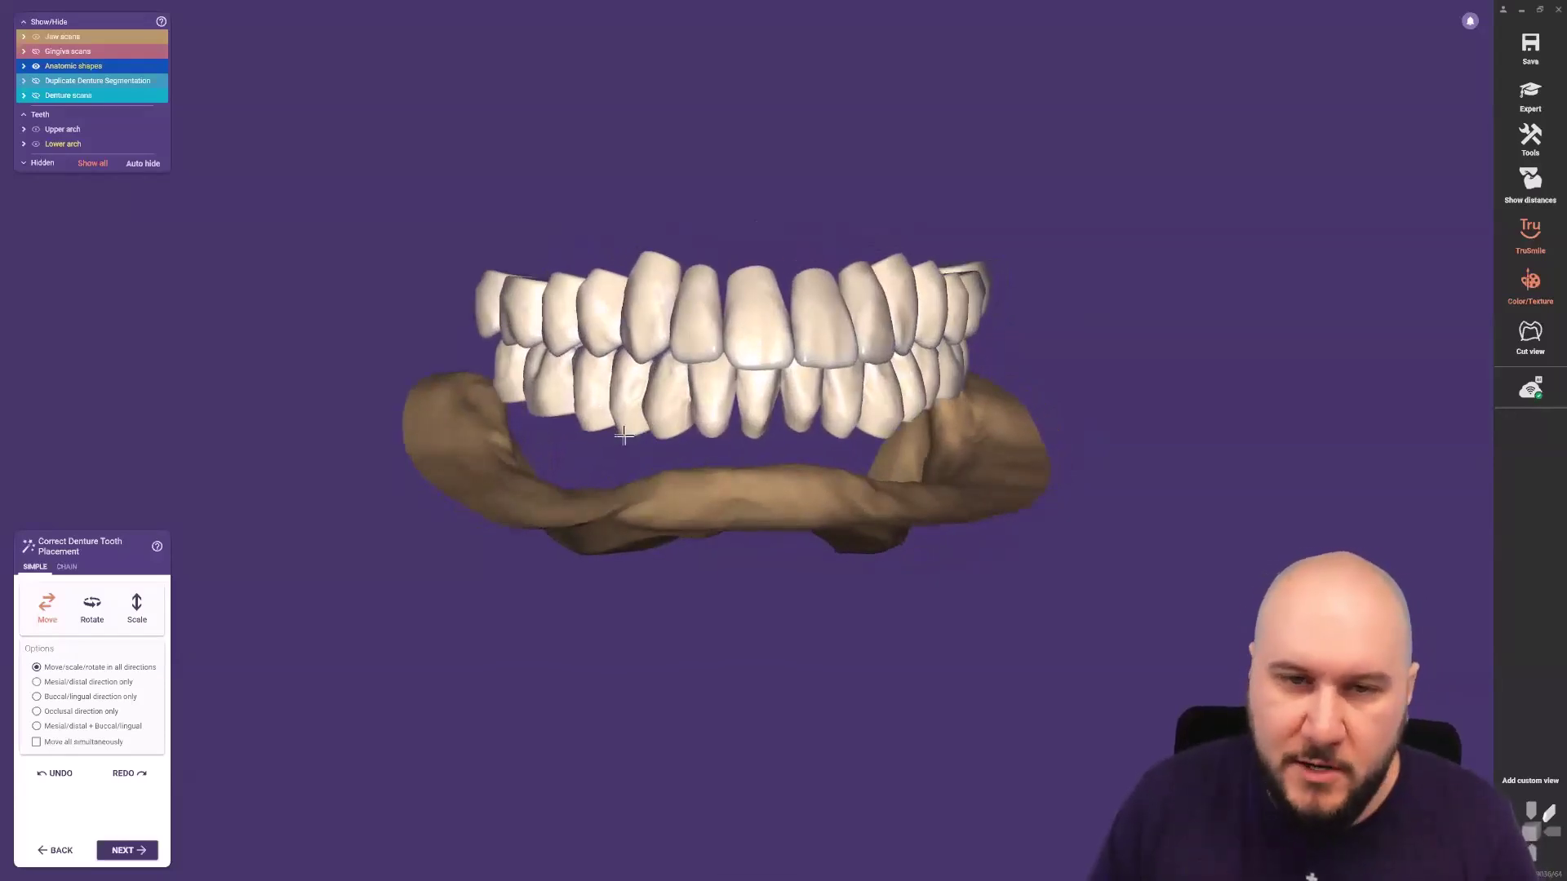
pyautogui.moveTo(624, 437); pyautogui.dragTo(624, 438, button='right')
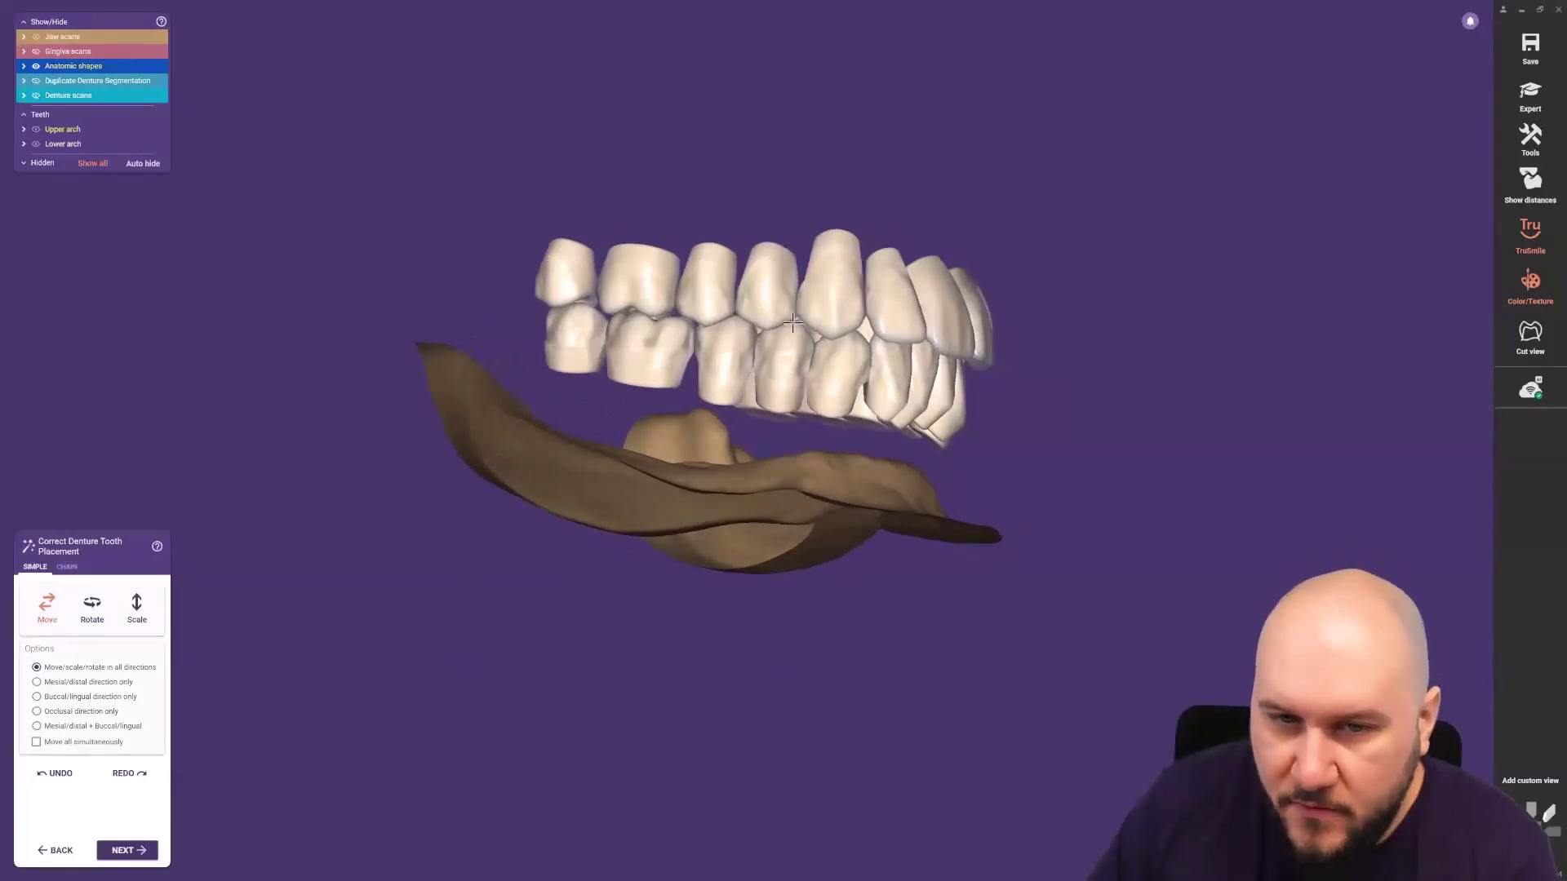
# Toggle the visibility of the gingiva scans to compare the denture teeth with and without gingiva, leaving the scans hidden.
pyautogui.click(36, 52)
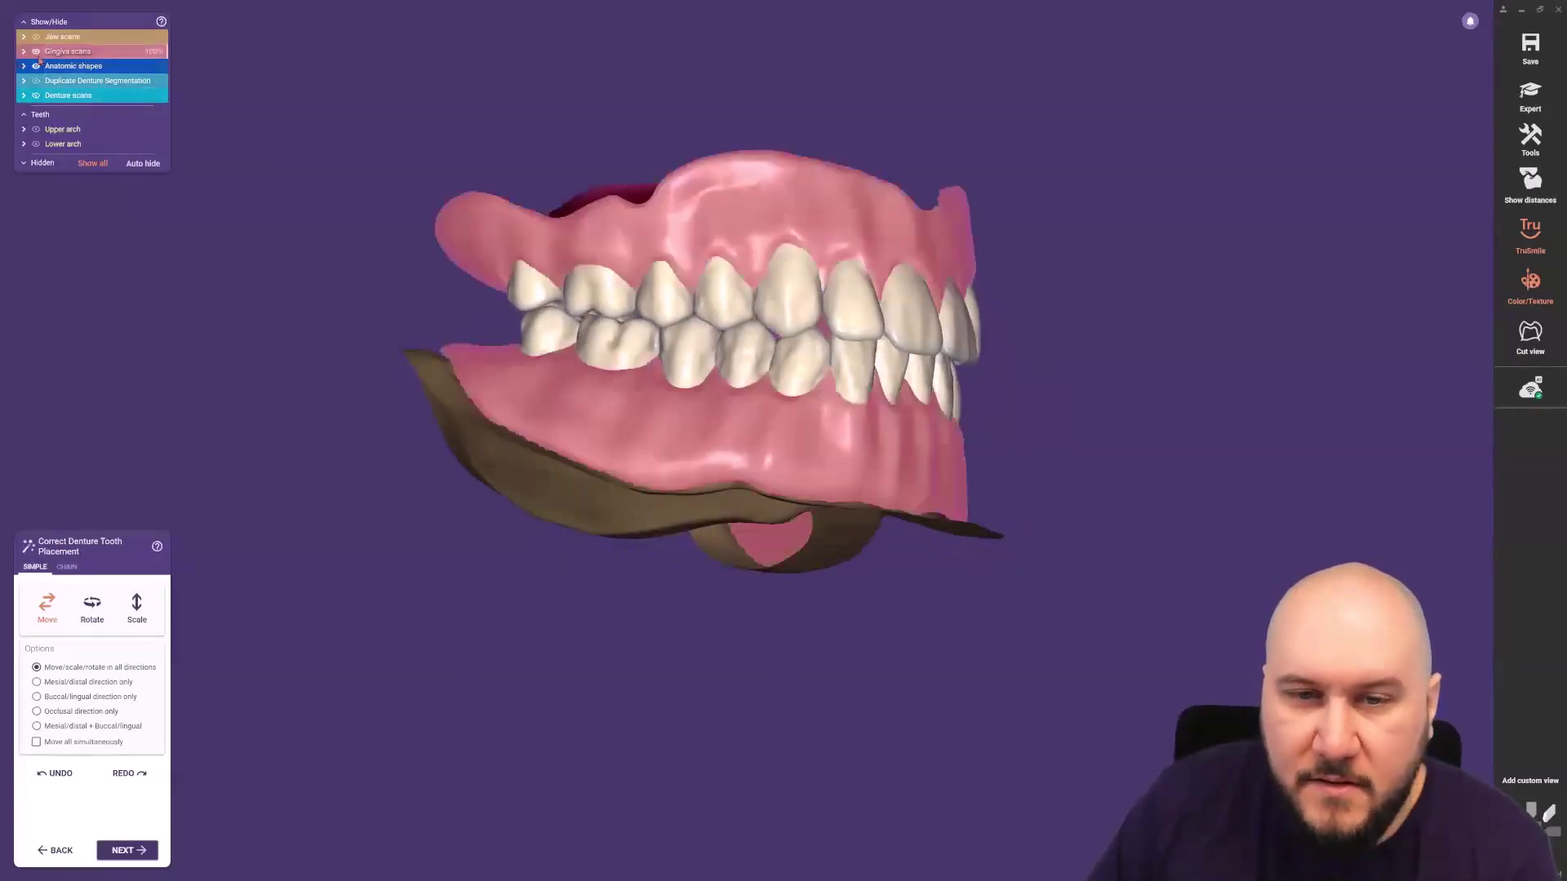
pyautogui.click(37, 52)
pyautogui.click(36, 52)
pyautogui.click(36, 52)
pyautogui.click(36, 53)
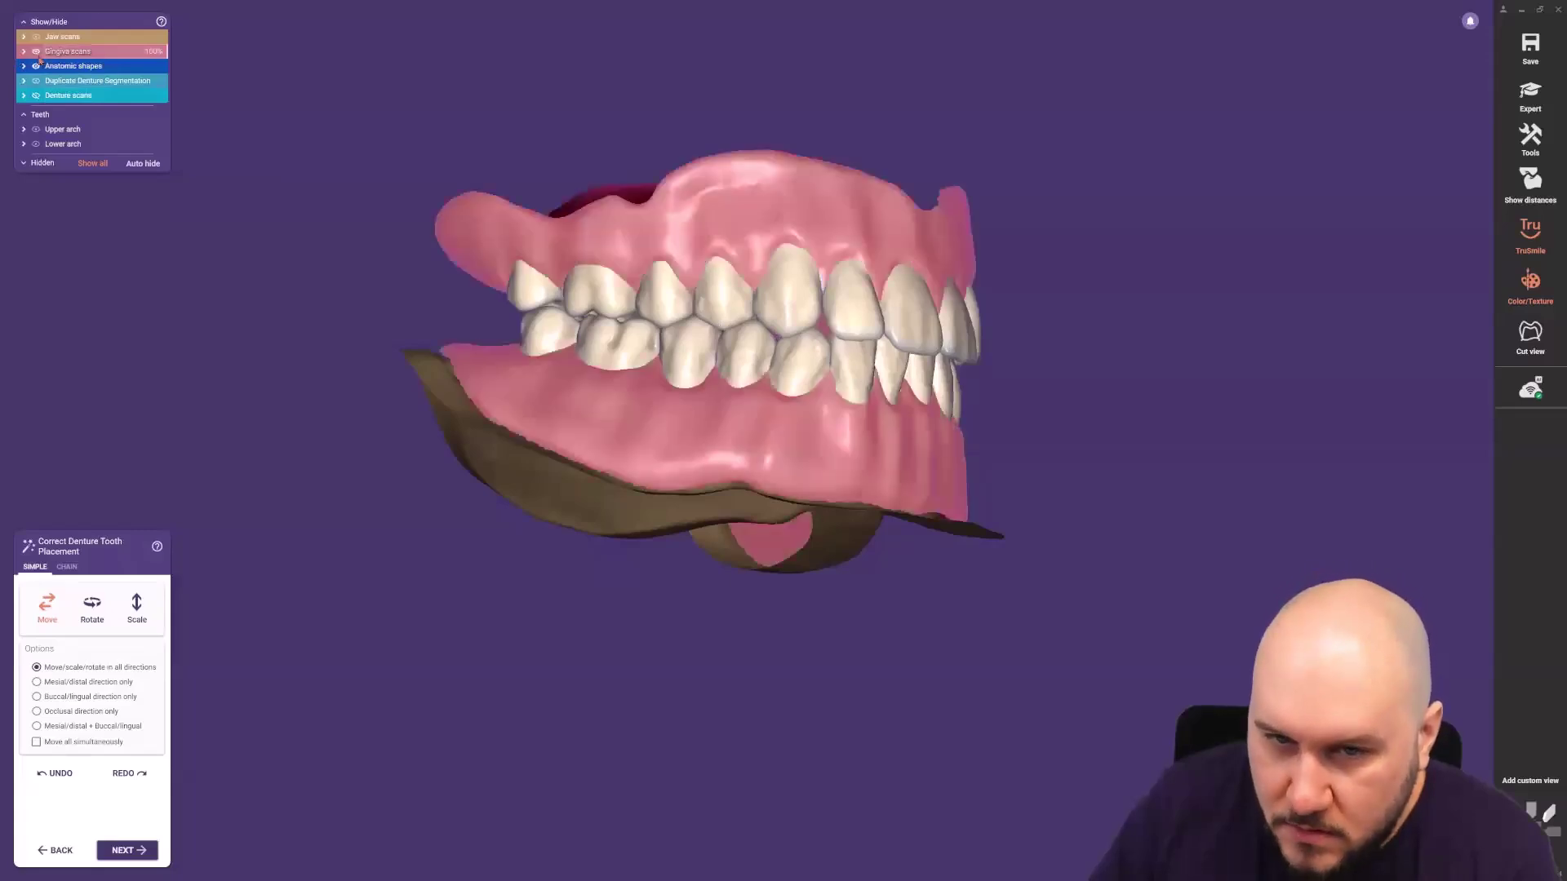
pyautogui.click(37, 52)
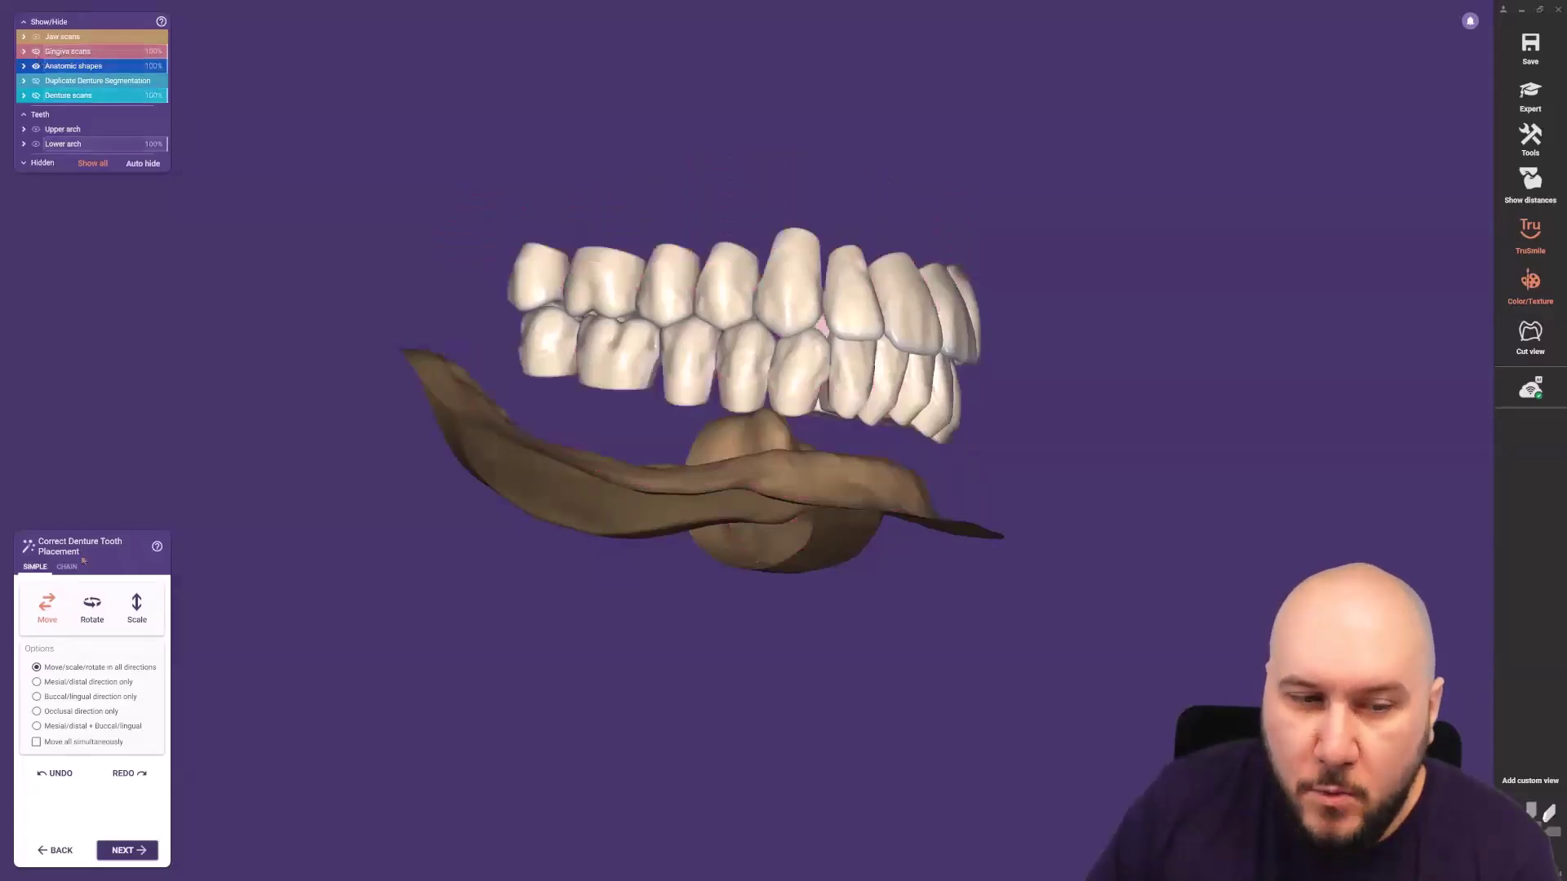
# Try moving the upper right first molar freely on its own, and undo the move.
pyautogui.moveTo(622, 271); pyautogui.dragTo(726, 260)
pyautogui.click(75, 773)
pyautogui.click(75, 773)
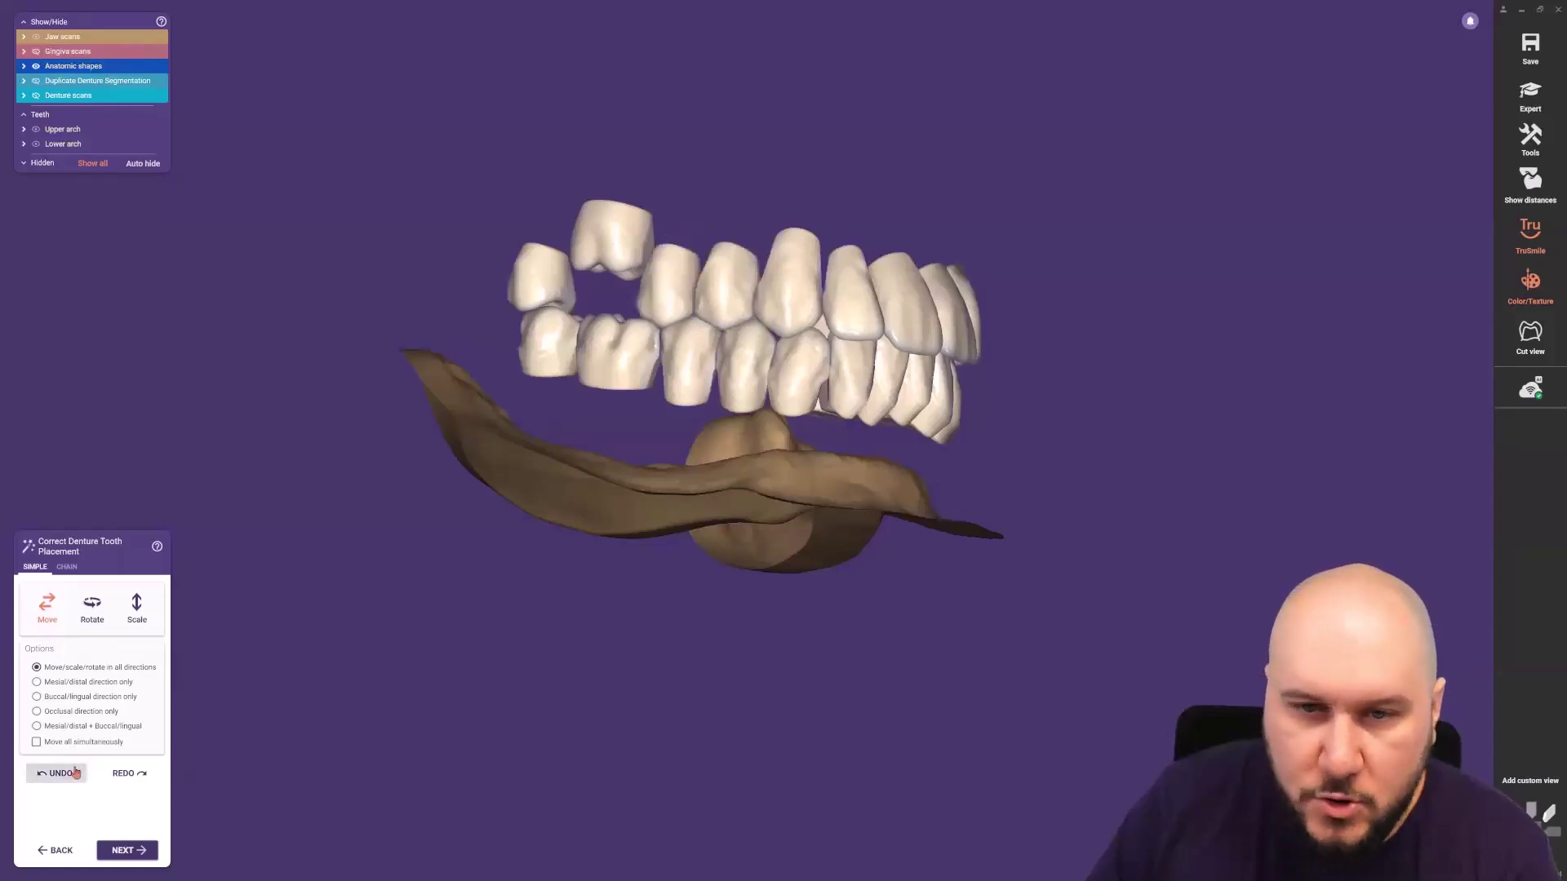
pyautogui.click(75, 773)
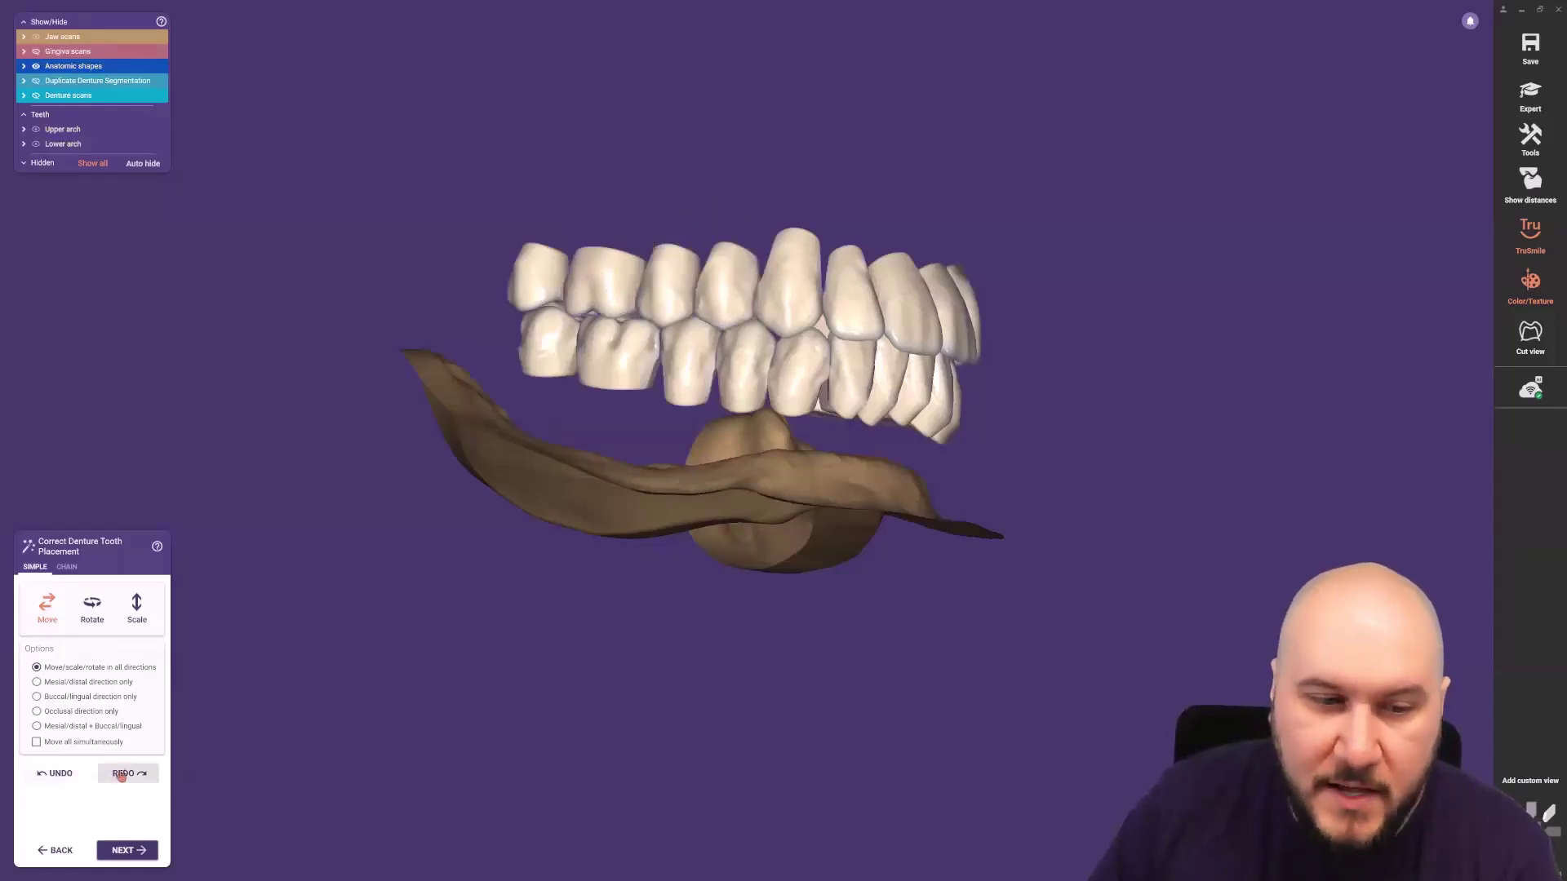
# Switch the tooth placement correction to Chain mode and try shifting the posterior teeth with their relation locked.
pyautogui.moveTo(510, 578); pyautogui.dragTo(512, 580, button='right')
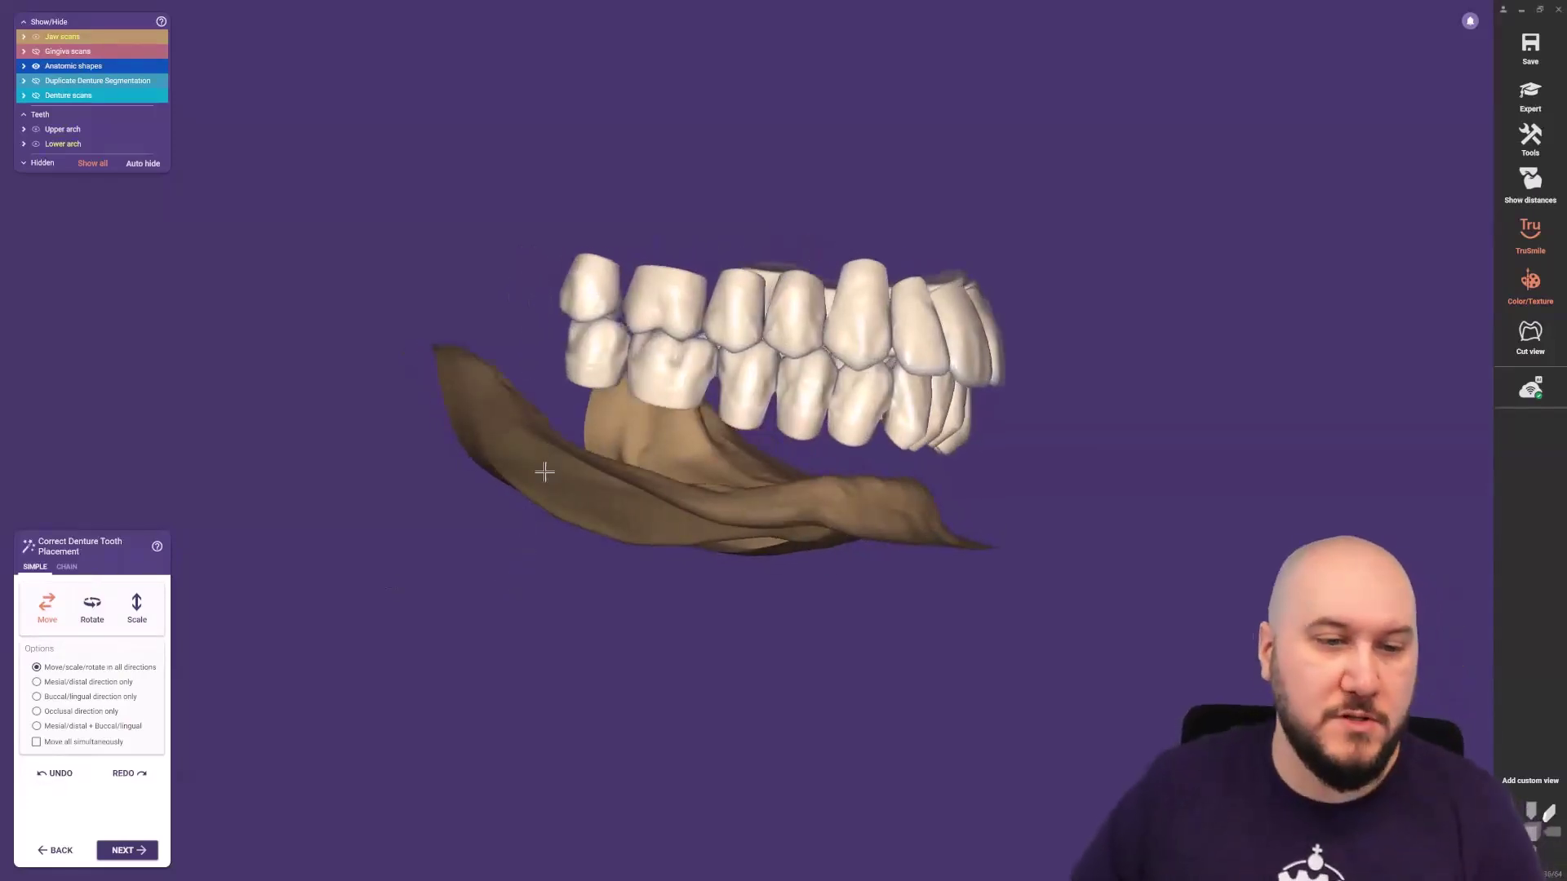
pyautogui.moveTo(577, 501); pyautogui.dragTo(566, 531, button='right')
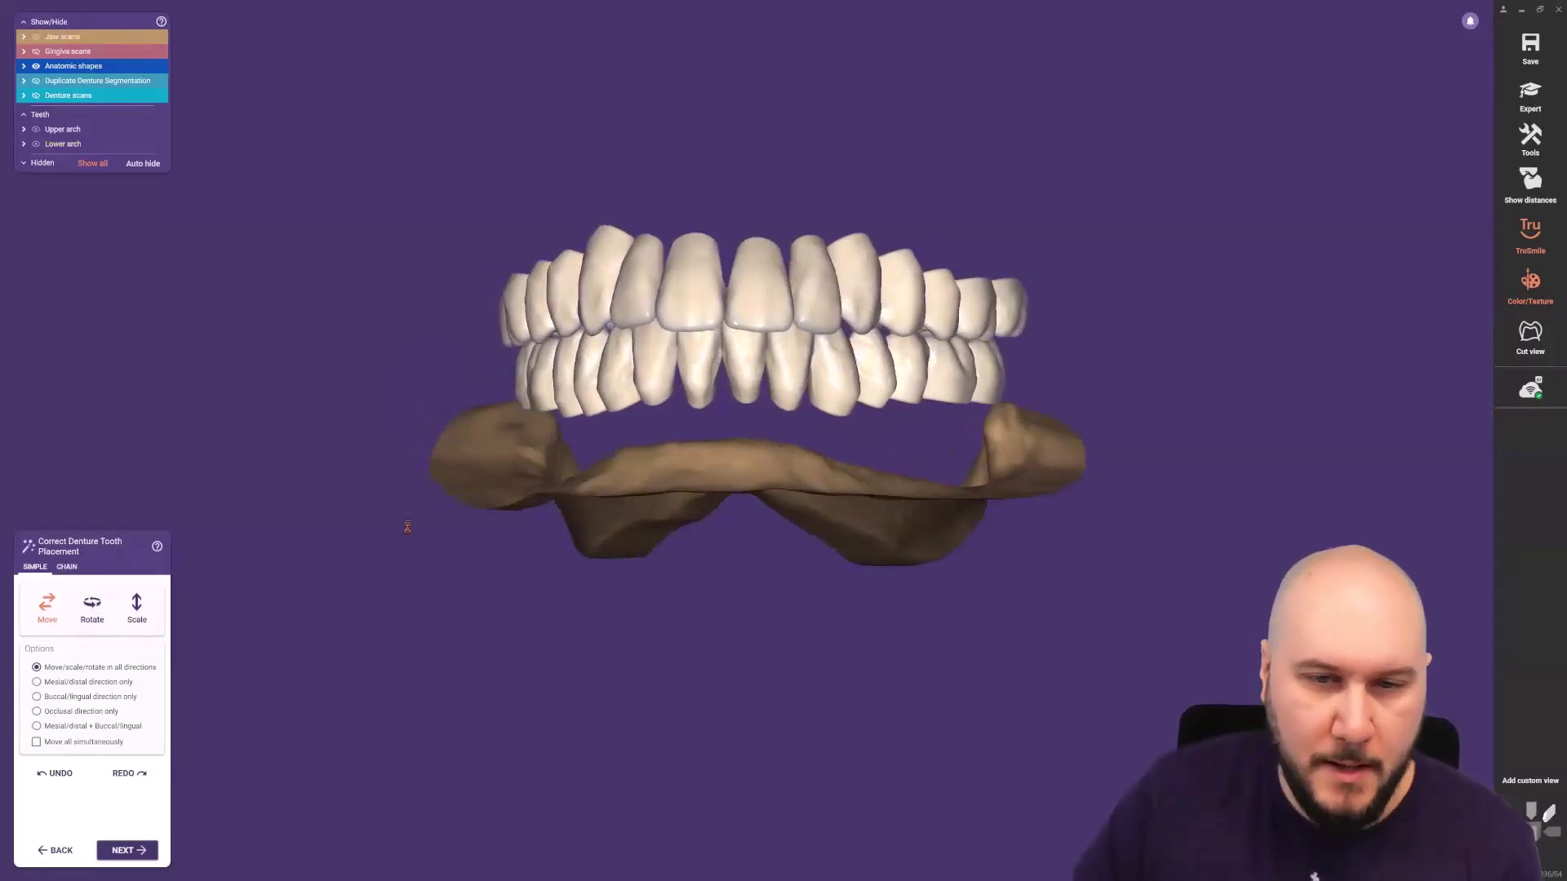
pyautogui.click(65, 569)
pyautogui.moveTo(630, 497); pyautogui.dragTo(631, 498, button='right')
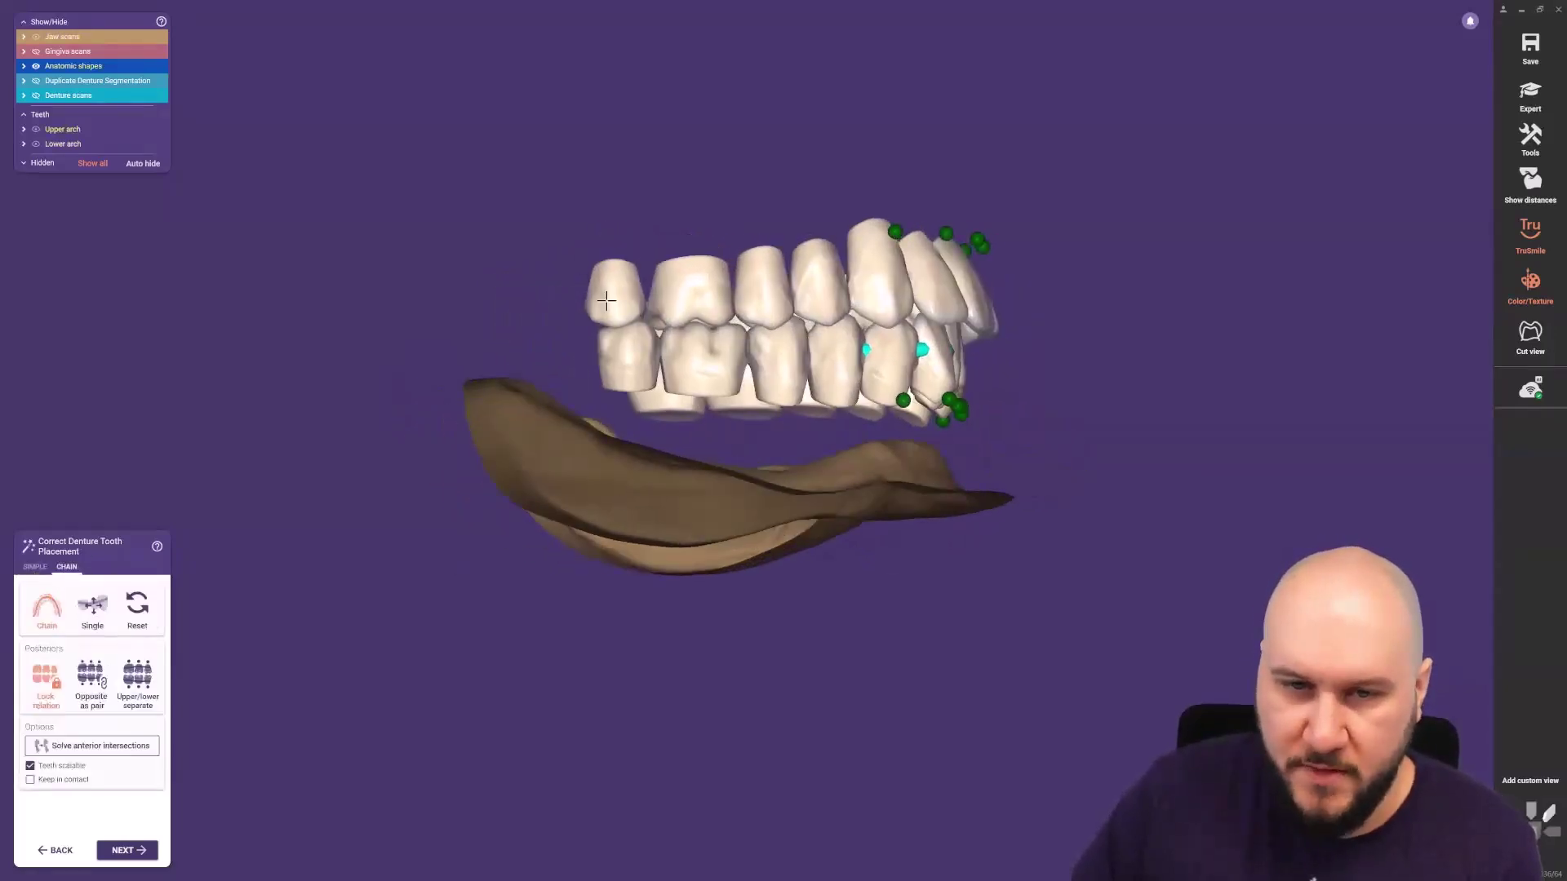
pyautogui.moveTo(622, 298); pyautogui.dragTo(698, 331, button='right')
pyautogui.moveTo(706, 313); pyautogui.dragTo(709, 319)
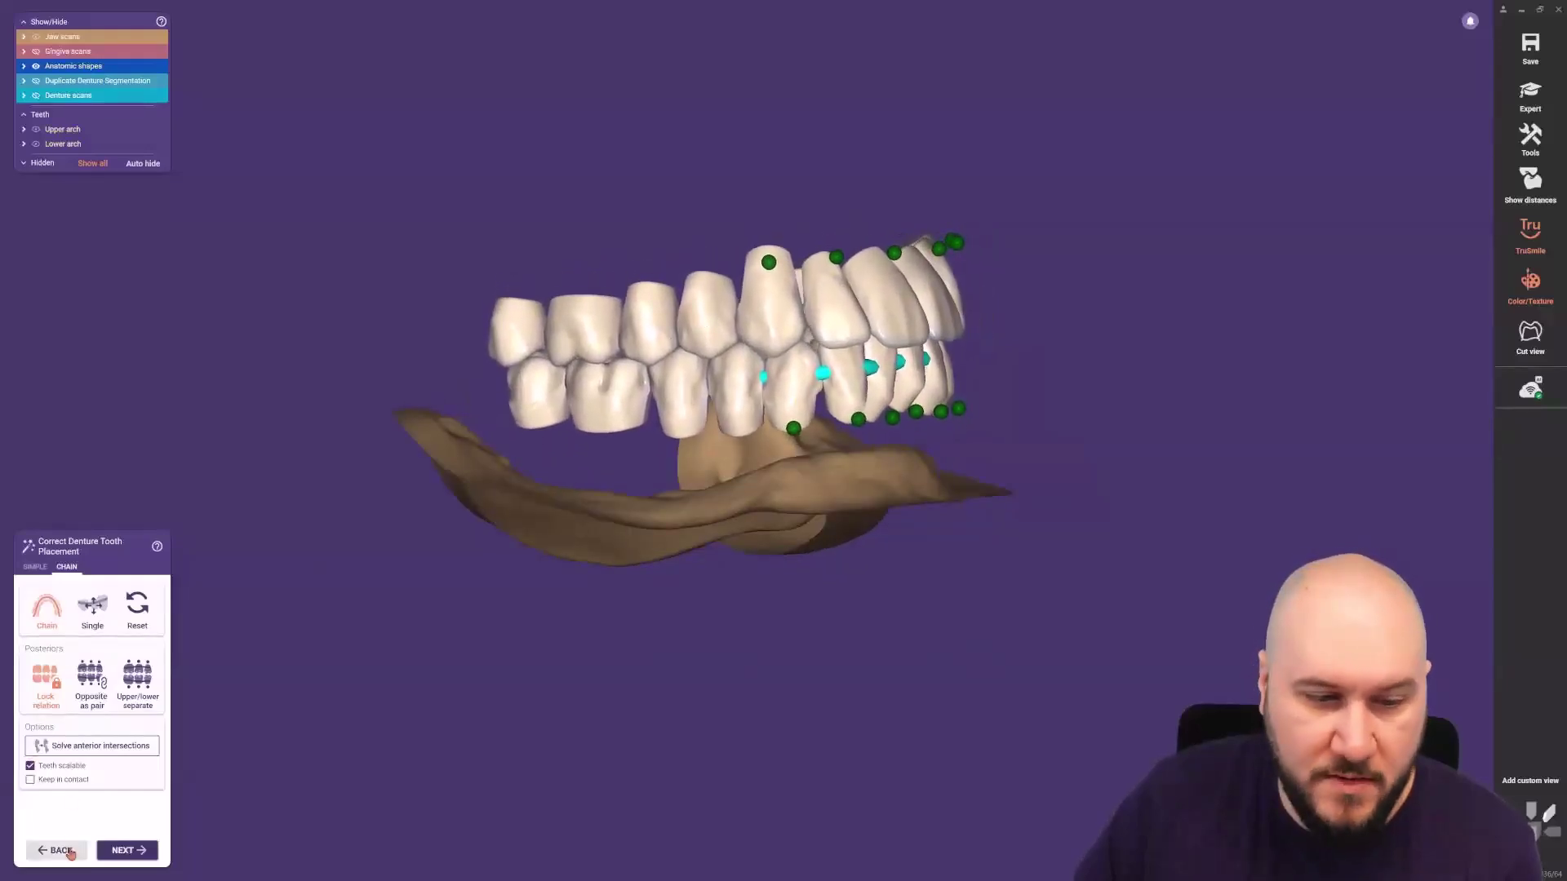
# Reset the tooth chain, apply a Global Reset to its starting configuration, and return to Simple mode.
pyautogui.click(137, 606)
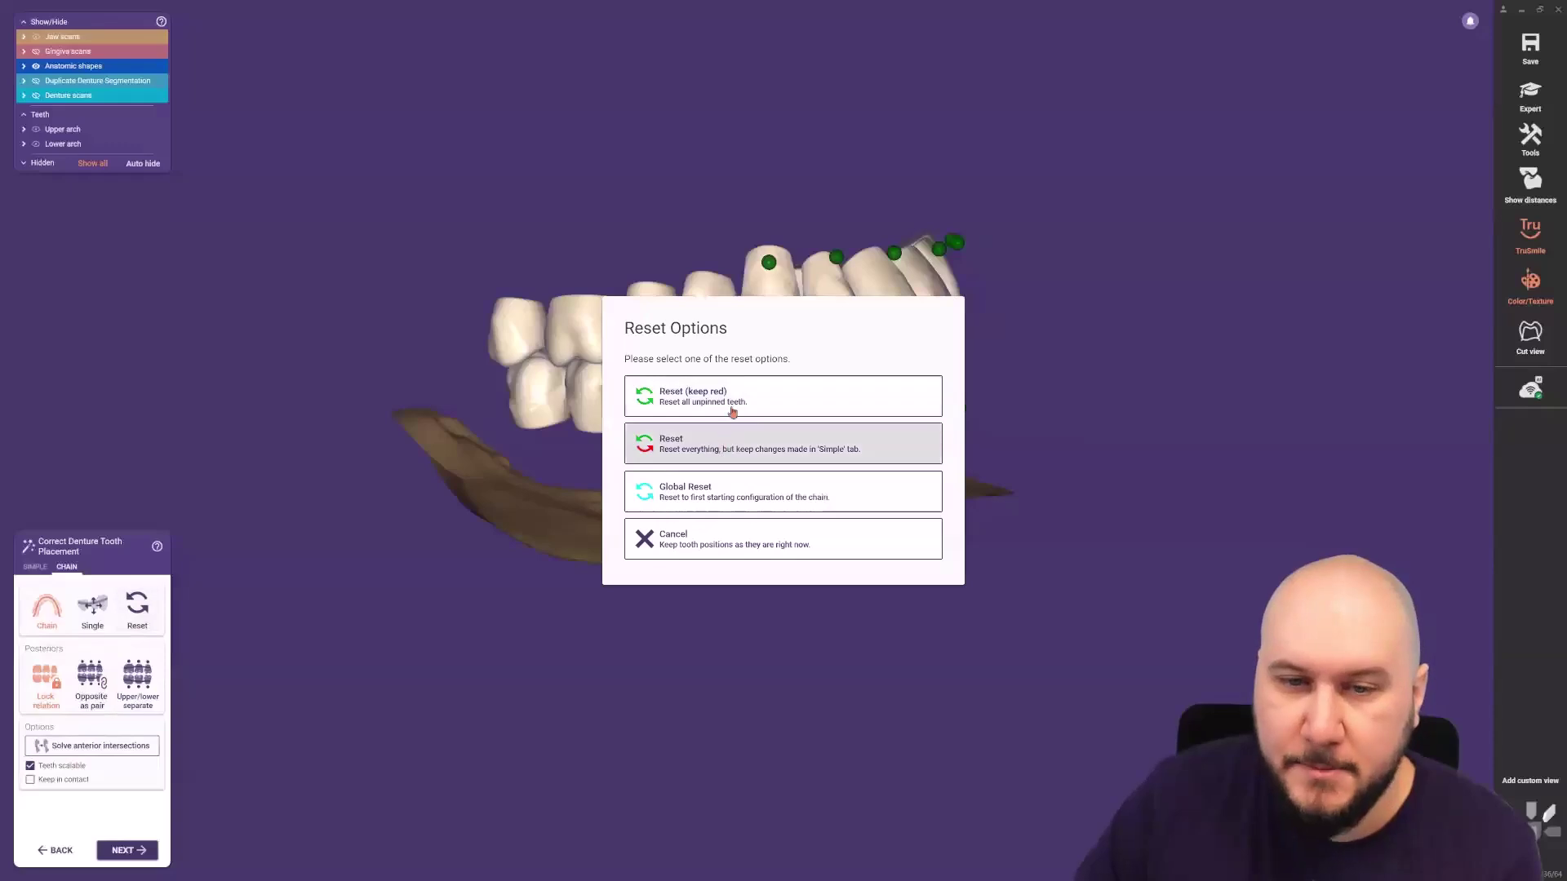
pyautogui.click(725, 441)
pyautogui.click(140, 606)
pyautogui.click(719, 488)
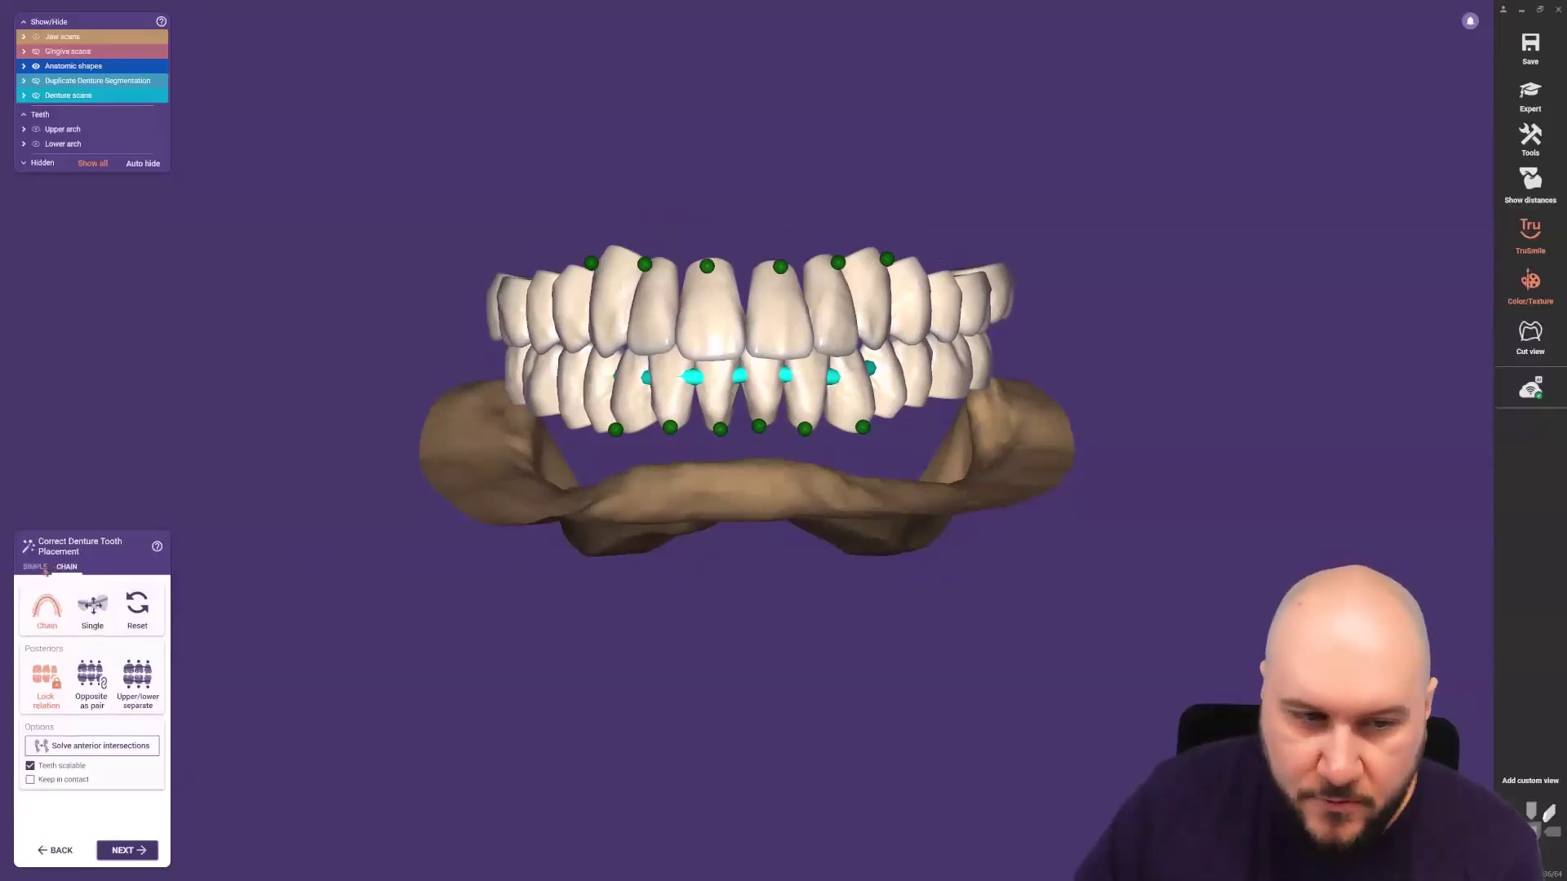
pyautogui.click(38, 569)
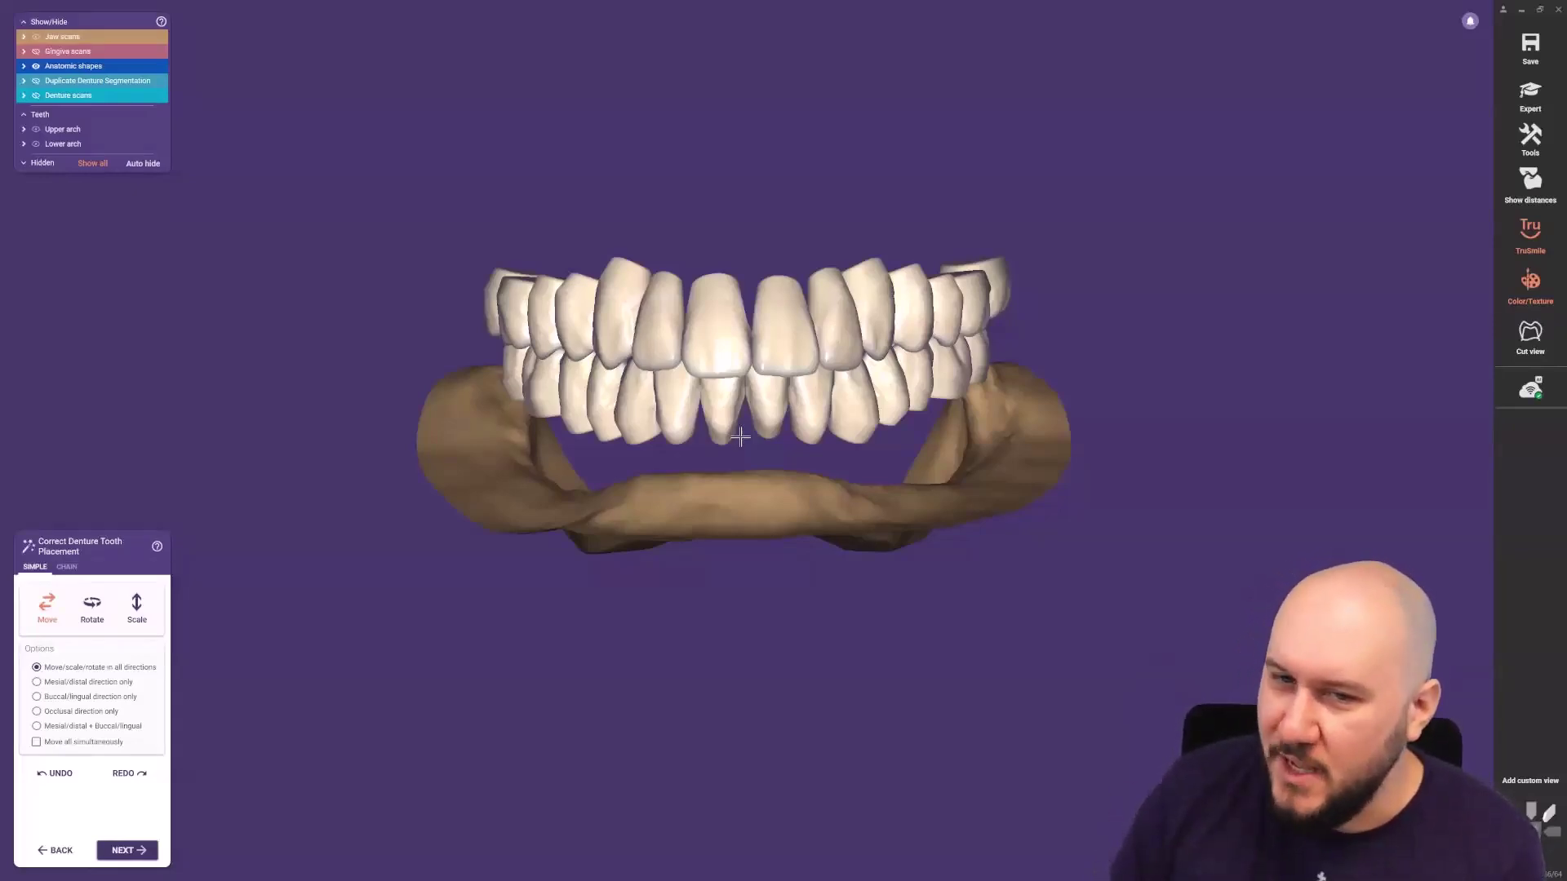
# Proceed to tooth free-forming, cut all intersections under the Adapt options, and switch to the anatomic presets.
pyautogui.moveTo(740, 438); pyautogui.dragTo(743, 438, button='right')
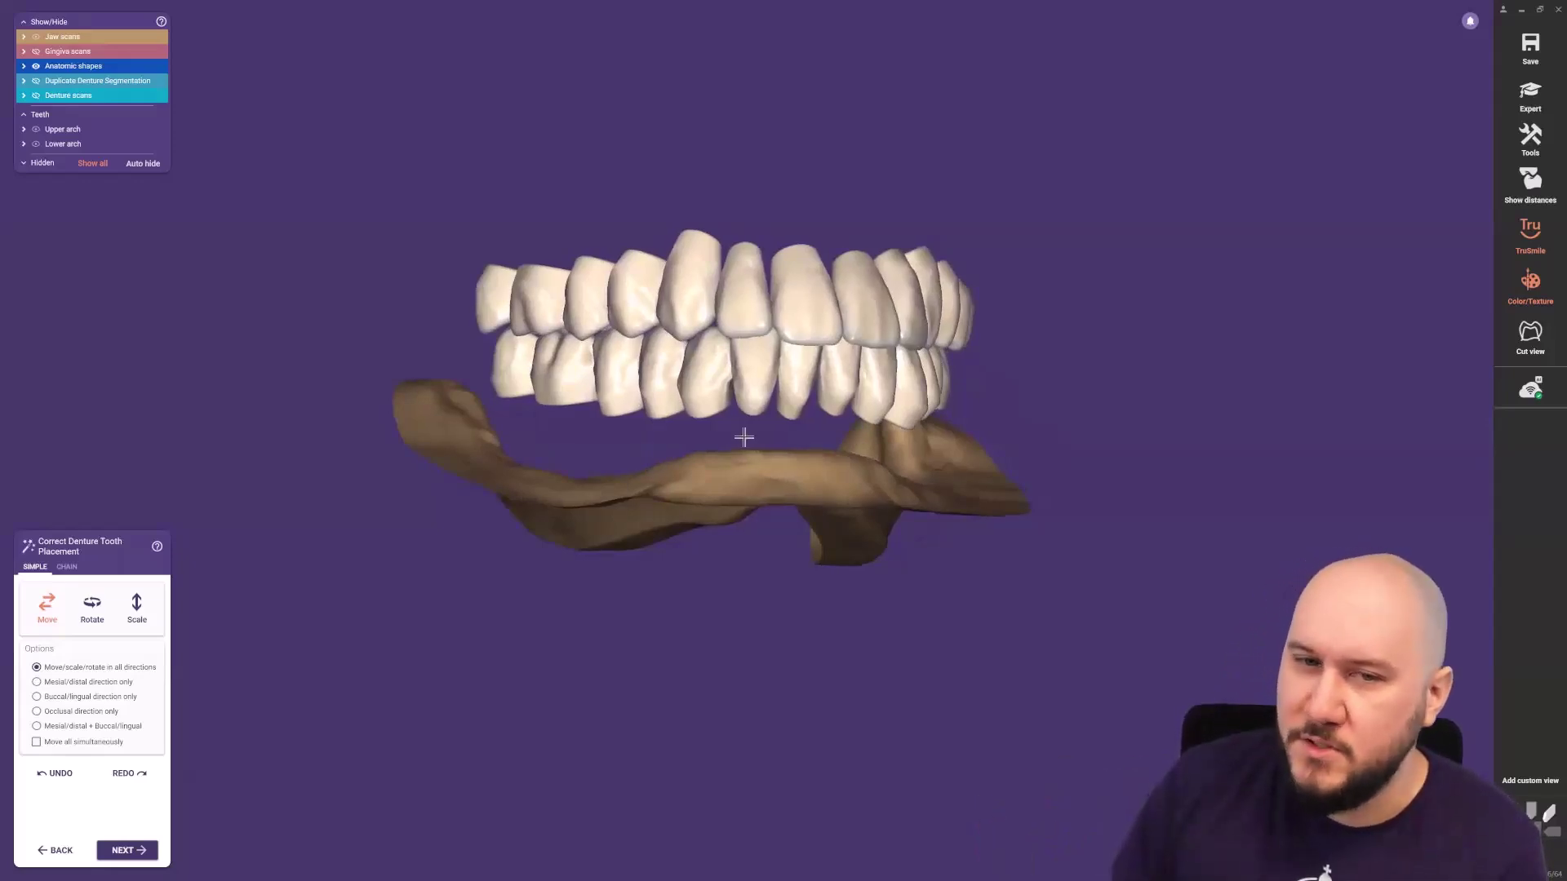
pyautogui.moveTo(762, 430); pyautogui.dragTo(762, 432, button='right')
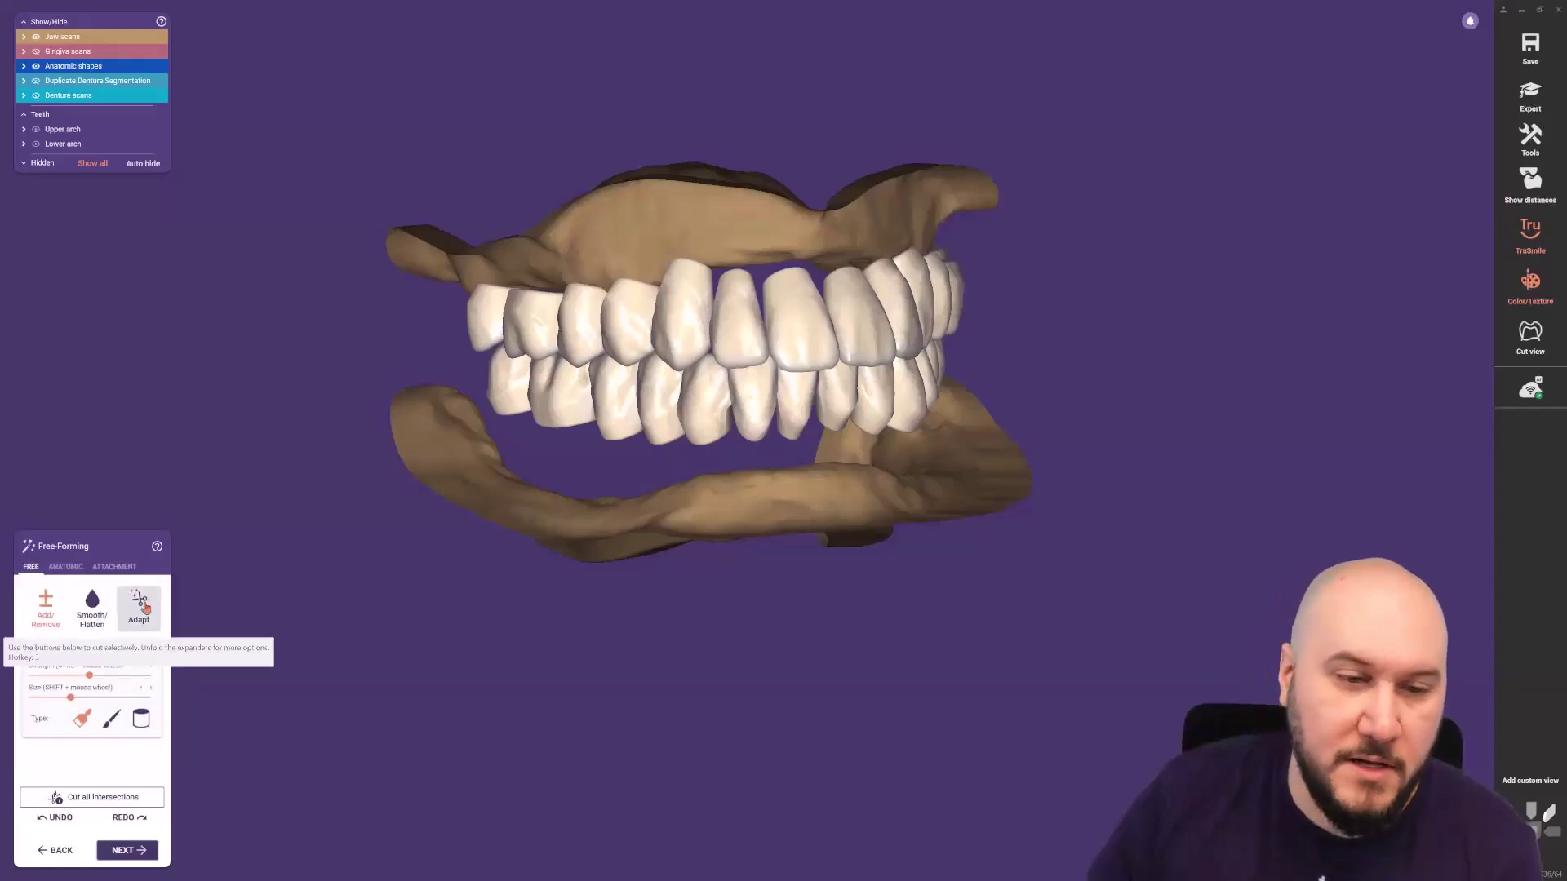
pyautogui.click(140, 605)
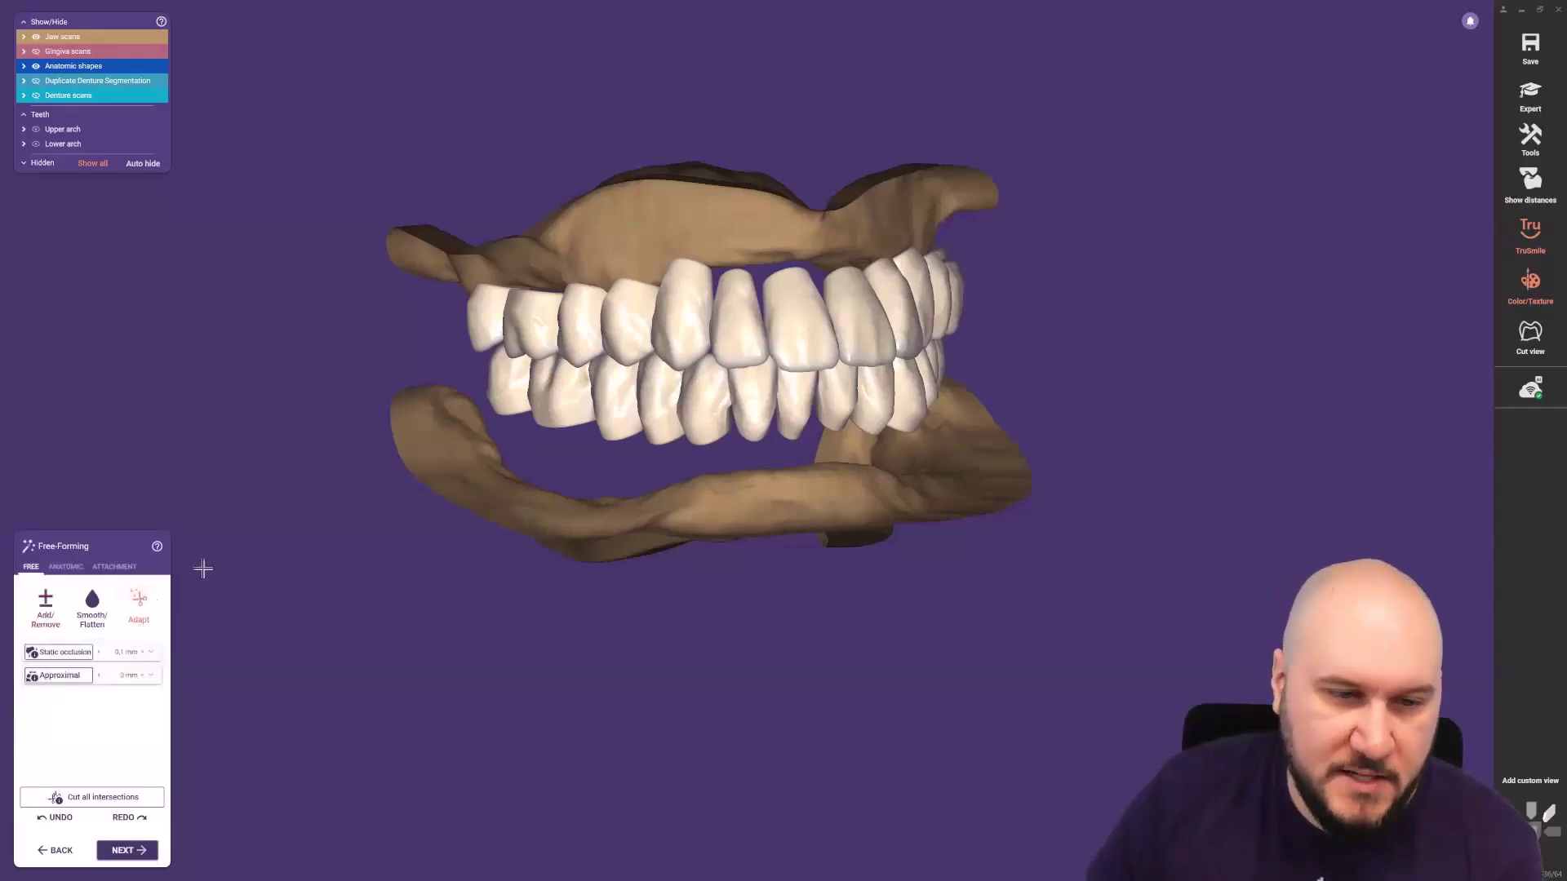
pyautogui.click(80, 800)
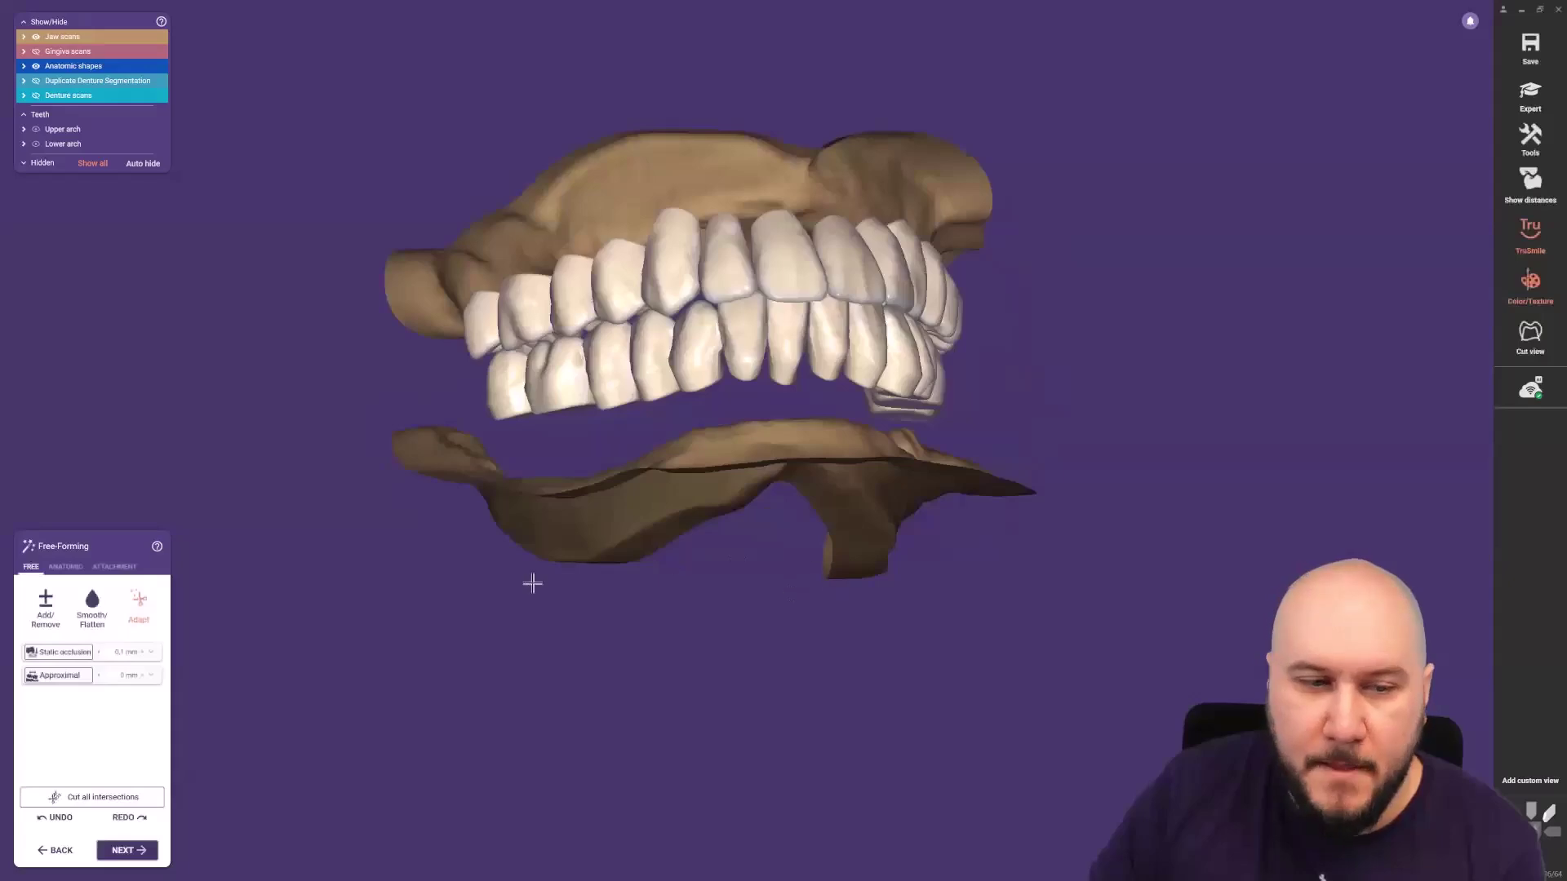
pyautogui.moveTo(532, 582); pyautogui.dragTo(313, 620, button='right')
pyautogui.click(77, 574)
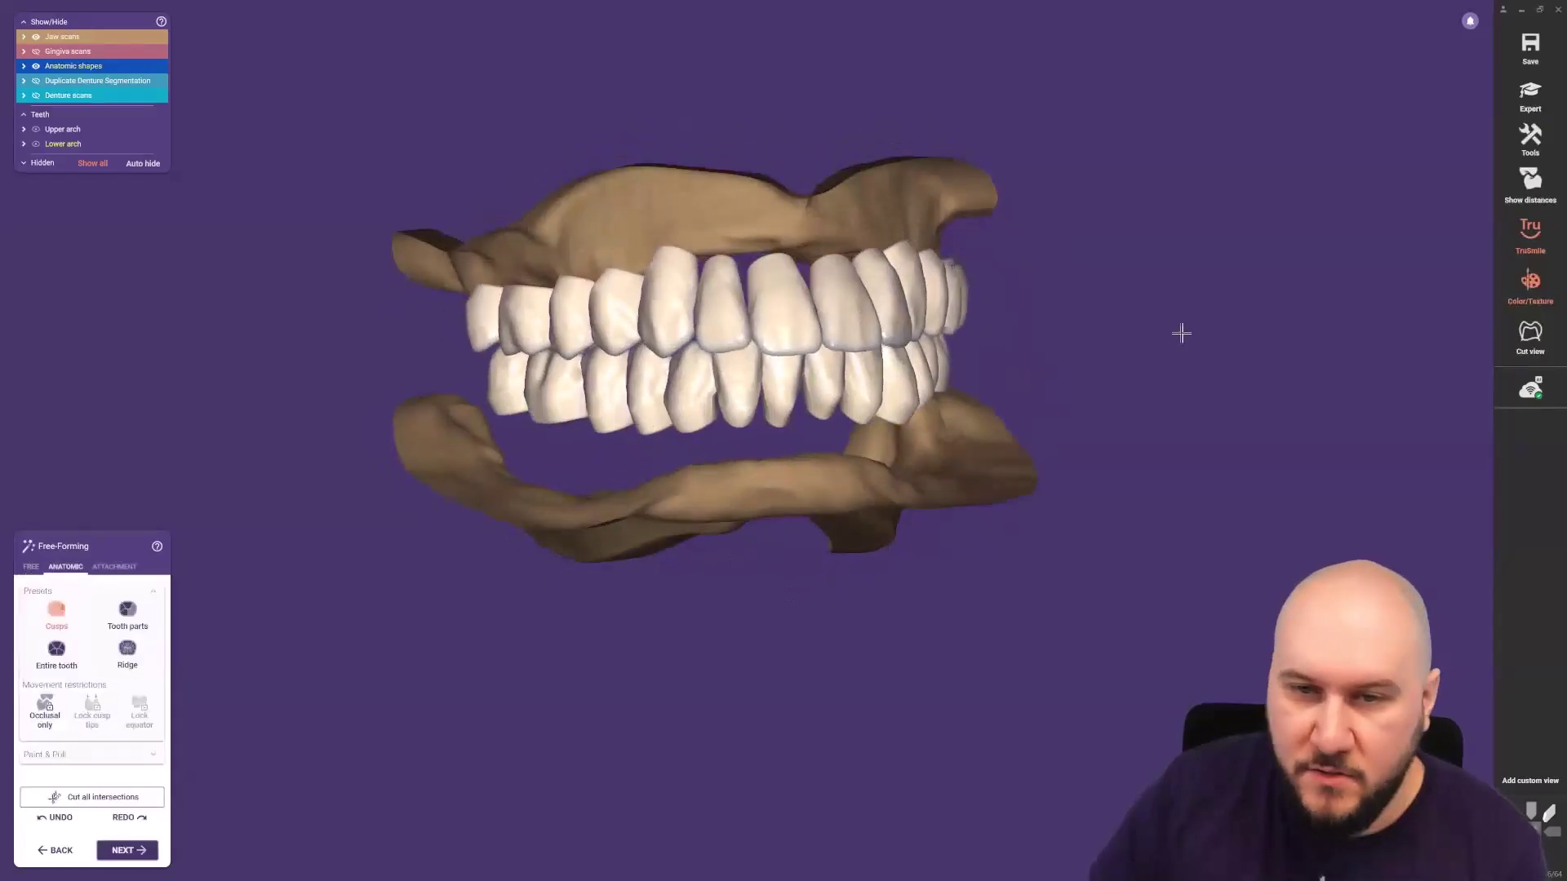
# Turn off TruSmile and color texture to inspect the tooth shapes from both sides, and restore the realistic rendering.
pyautogui.click(1531, 232)
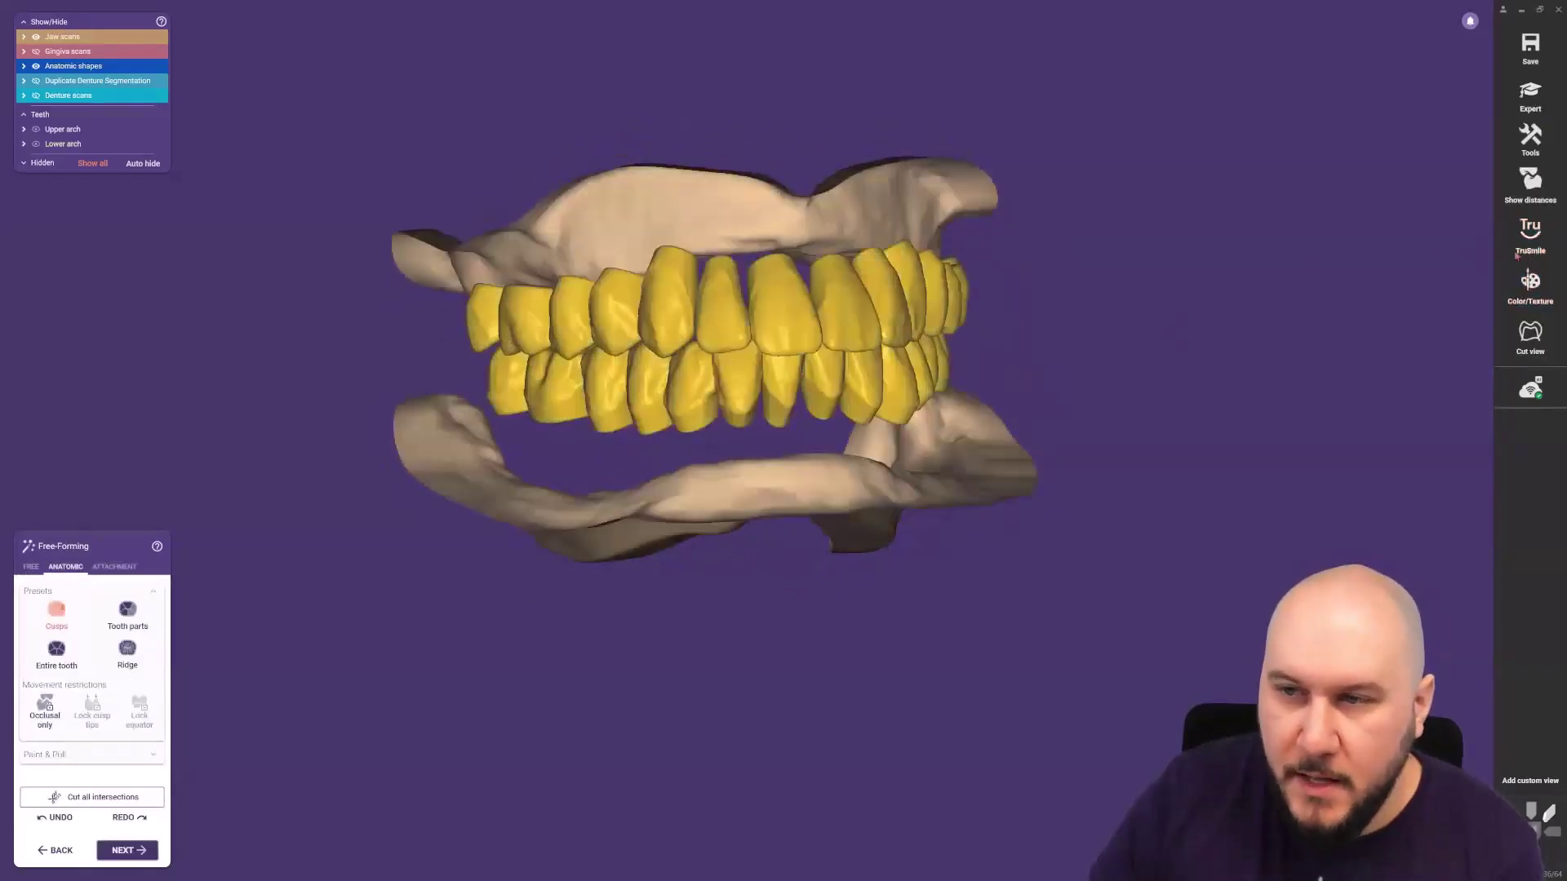
pyautogui.moveTo(987, 325); pyautogui.dragTo(1049, 328, button='right')
pyautogui.moveTo(704, 302); pyautogui.dragTo(686, 367, button='right')
pyautogui.moveTo(726, 445); pyautogui.dragTo(655, 434, button='right')
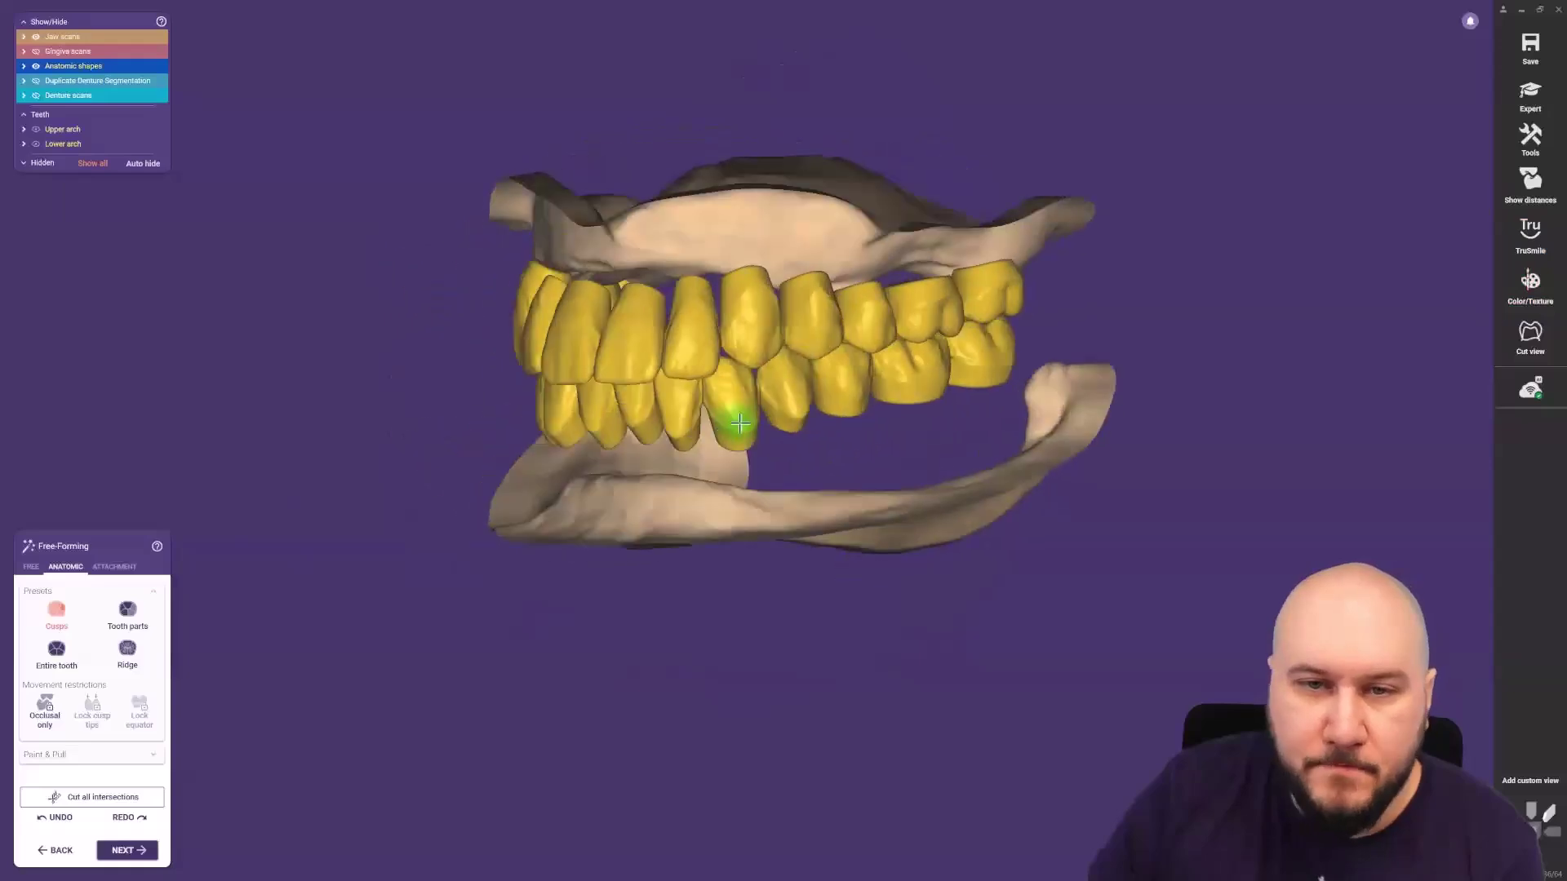
pyautogui.moveTo(663, 498); pyautogui.dragTo(712, 333, button='right')
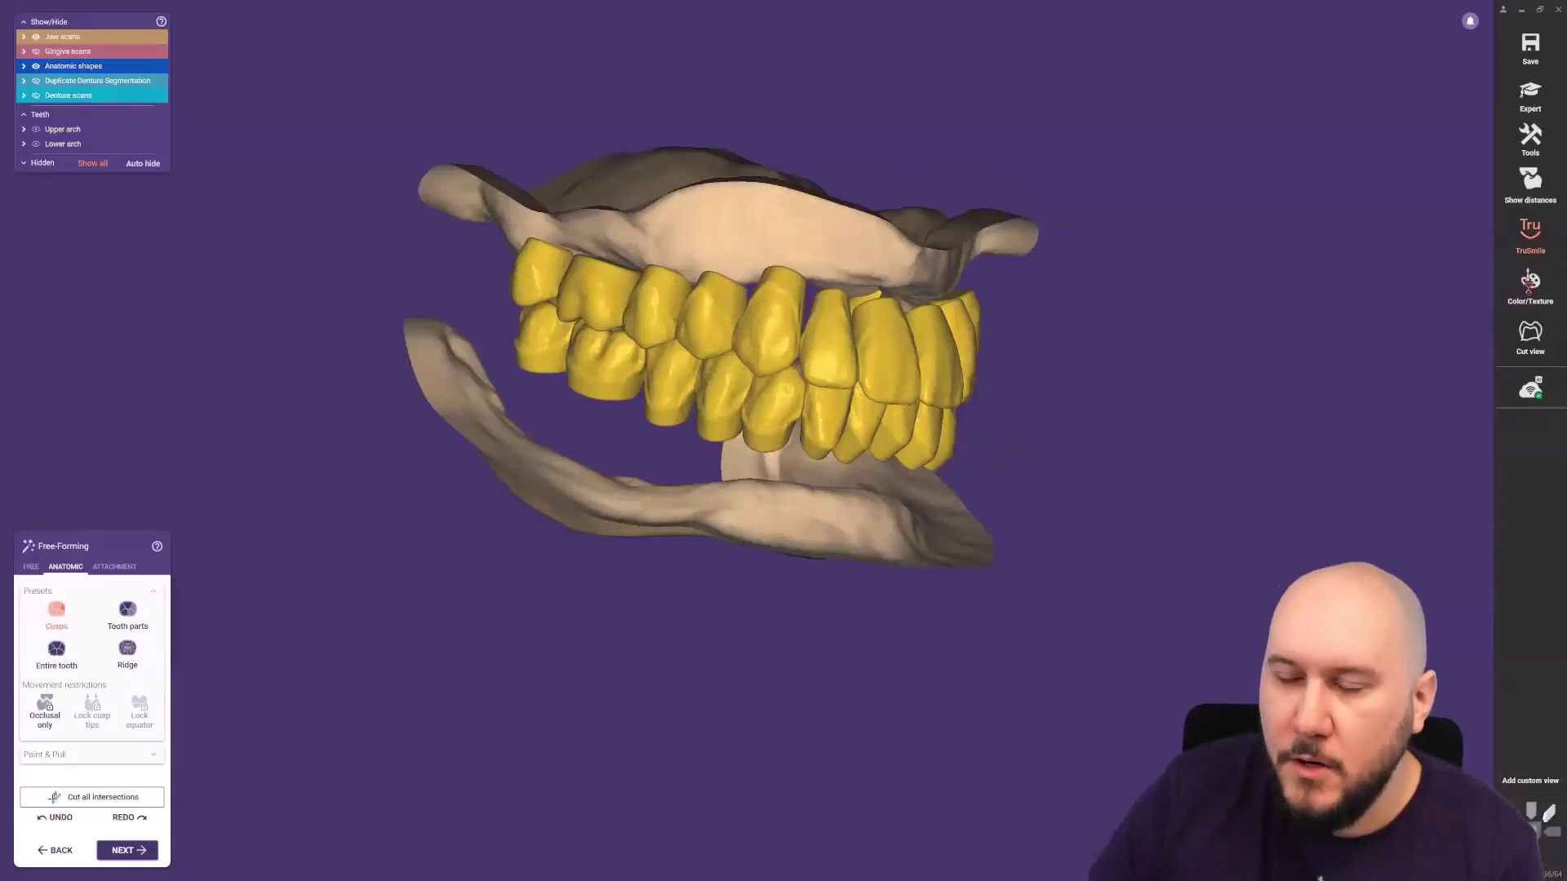
pyautogui.click(1525, 287)
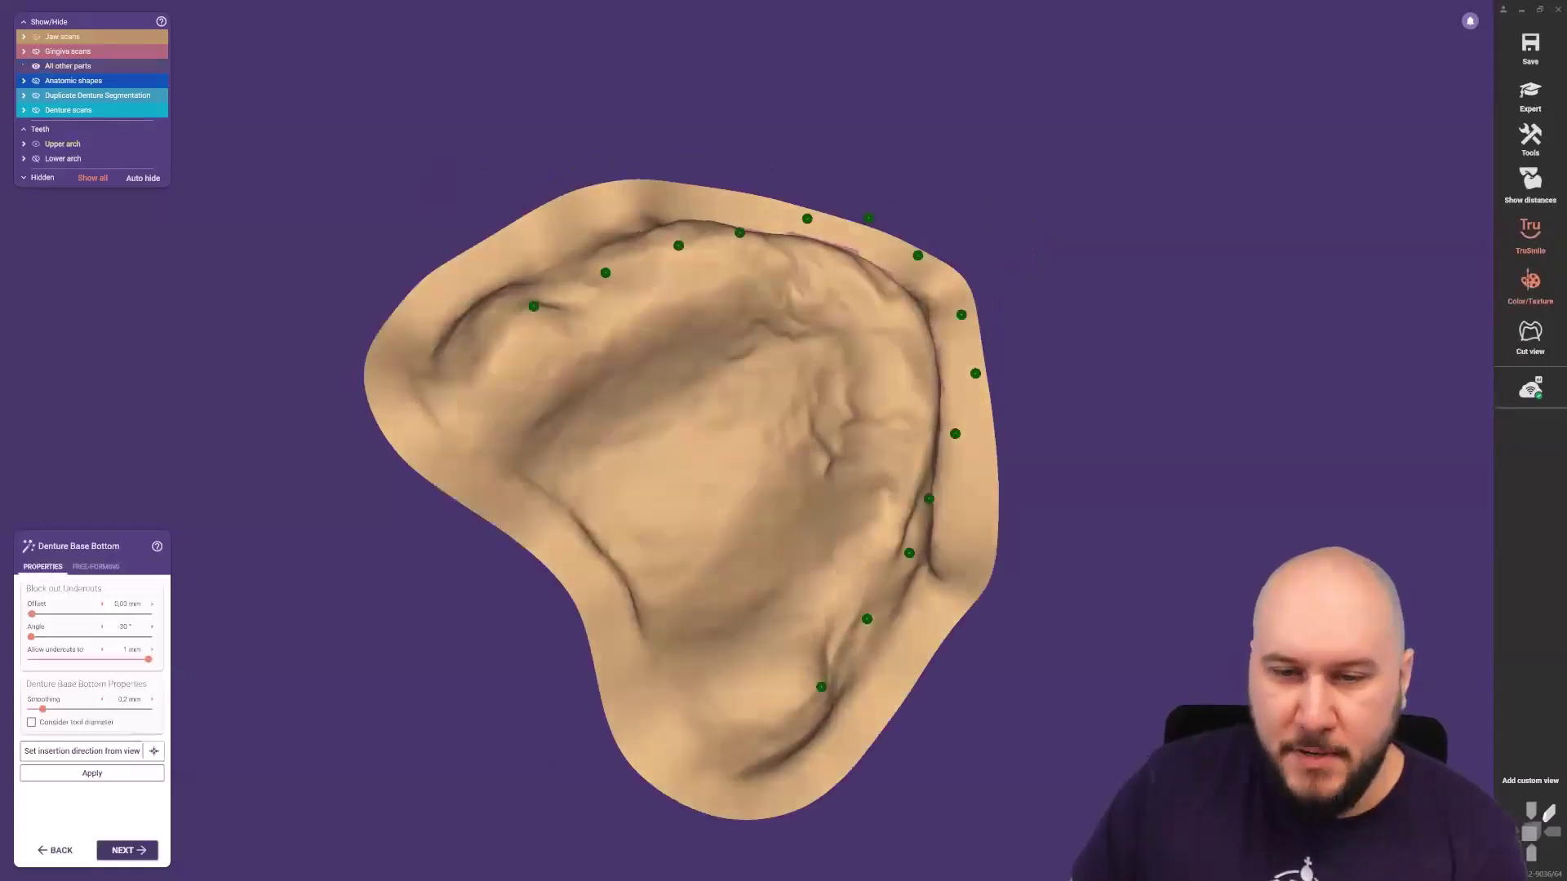
# Set the upper denture base's insertion direction from a view looking straight onto the arch.
pyautogui.moveTo(777, 868); pyautogui.dragTo(781, 871, button='right')
pyautogui.moveTo(744, 690); pyautogui.dragTo(744, 690, button='right')
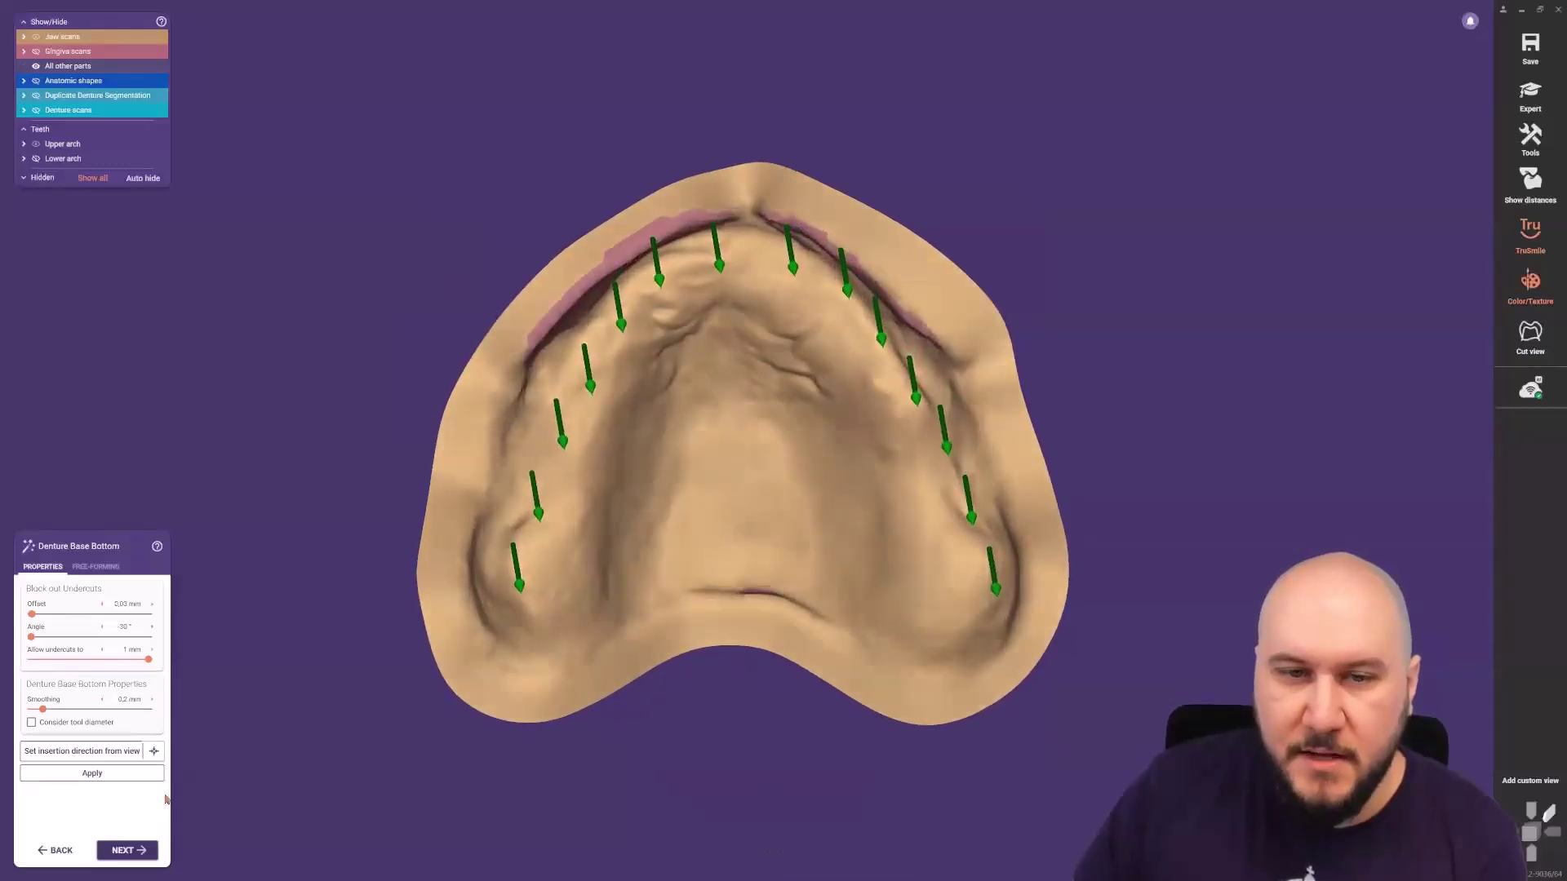
pyautogui.click(81, 750)
pyautogui.moveTo(766, 871); pyautogui.dragTo(771, 871, button='right')
pyautogui.moveTo(843, 721); pyautogui.dragTo(847, 723, button='right')
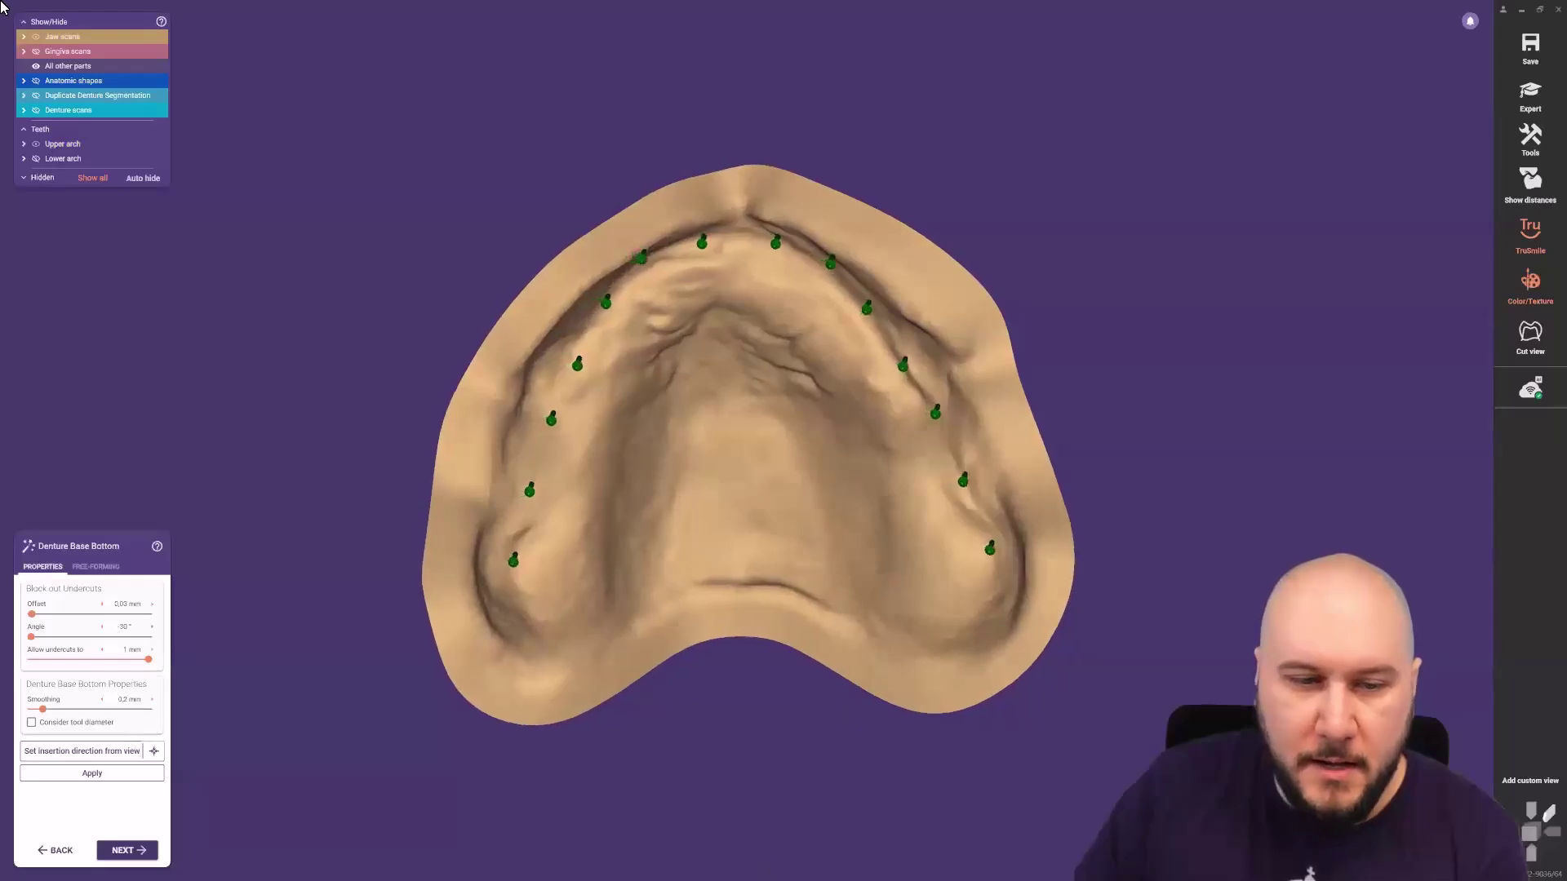
pyautogui.click(81, 750)
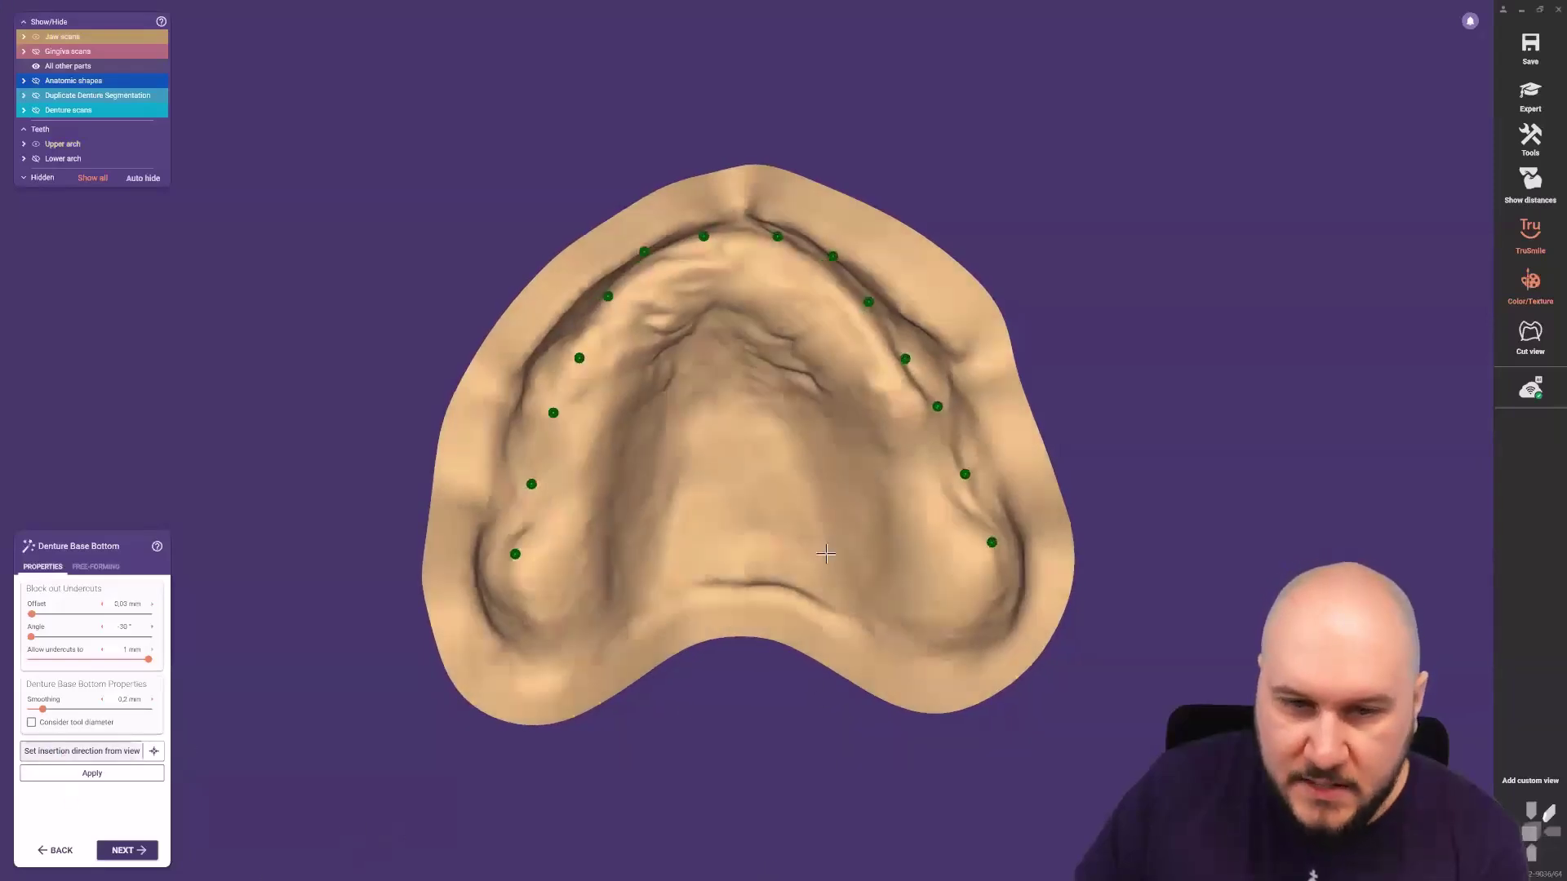
# Fine-tune the upper base's insertion direction with the green arrows and check their tilt against the jaw.
pyautogui.moveTo(774, 238); pyautogui.dragTo(779, 230)
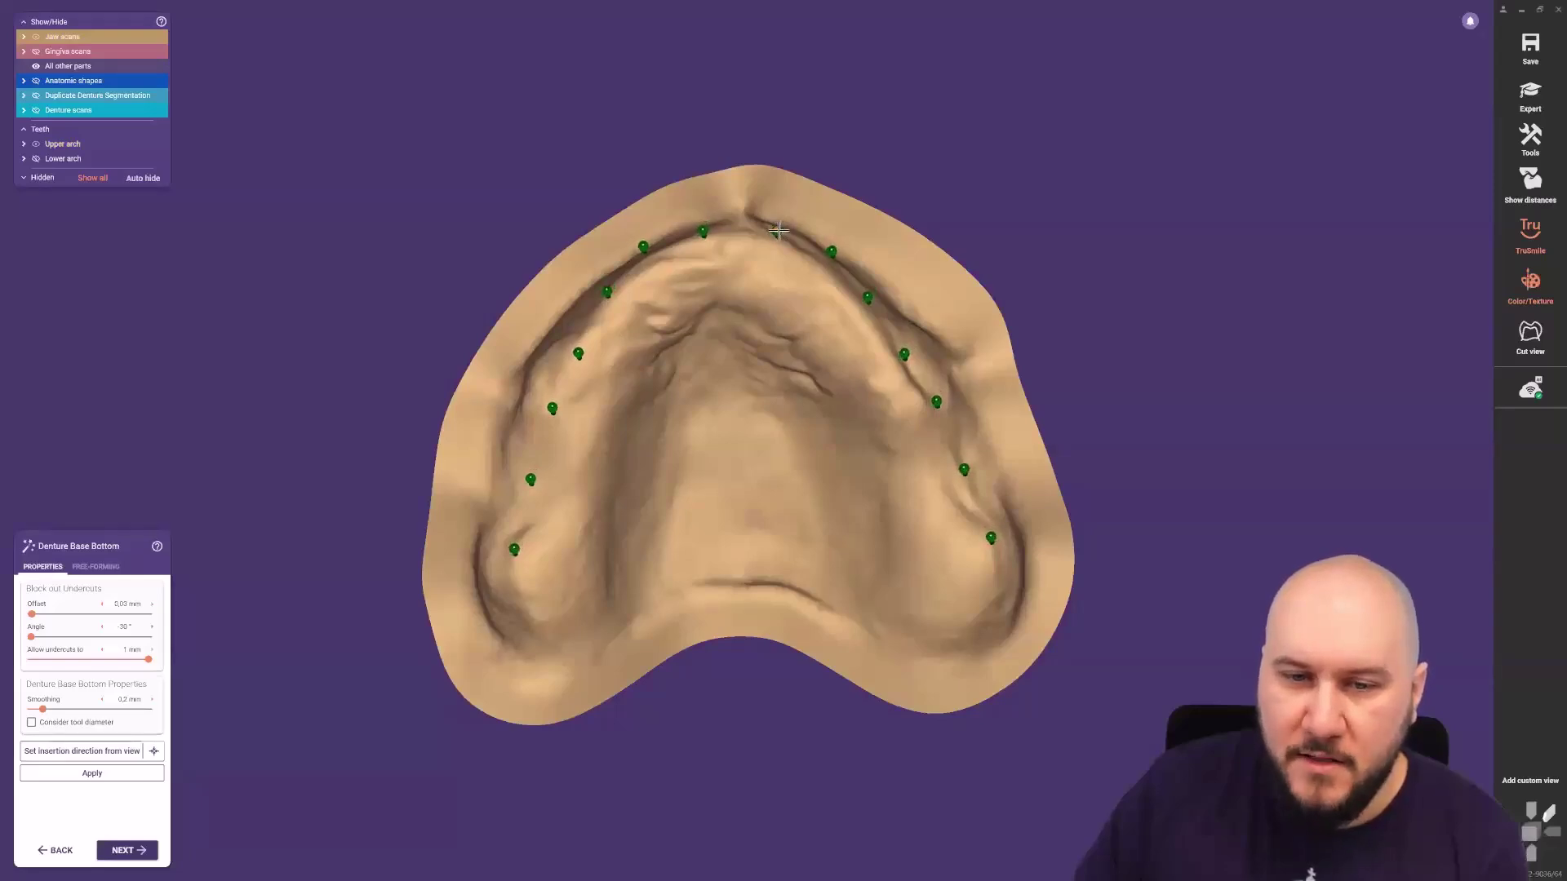
pyautogui.moveTo(651, 237); pyautogui.dragTo(615, 333, button='right')
pyautogui.moveTo(715, 324); pyautogui.dragTo(809, 337, button='right')
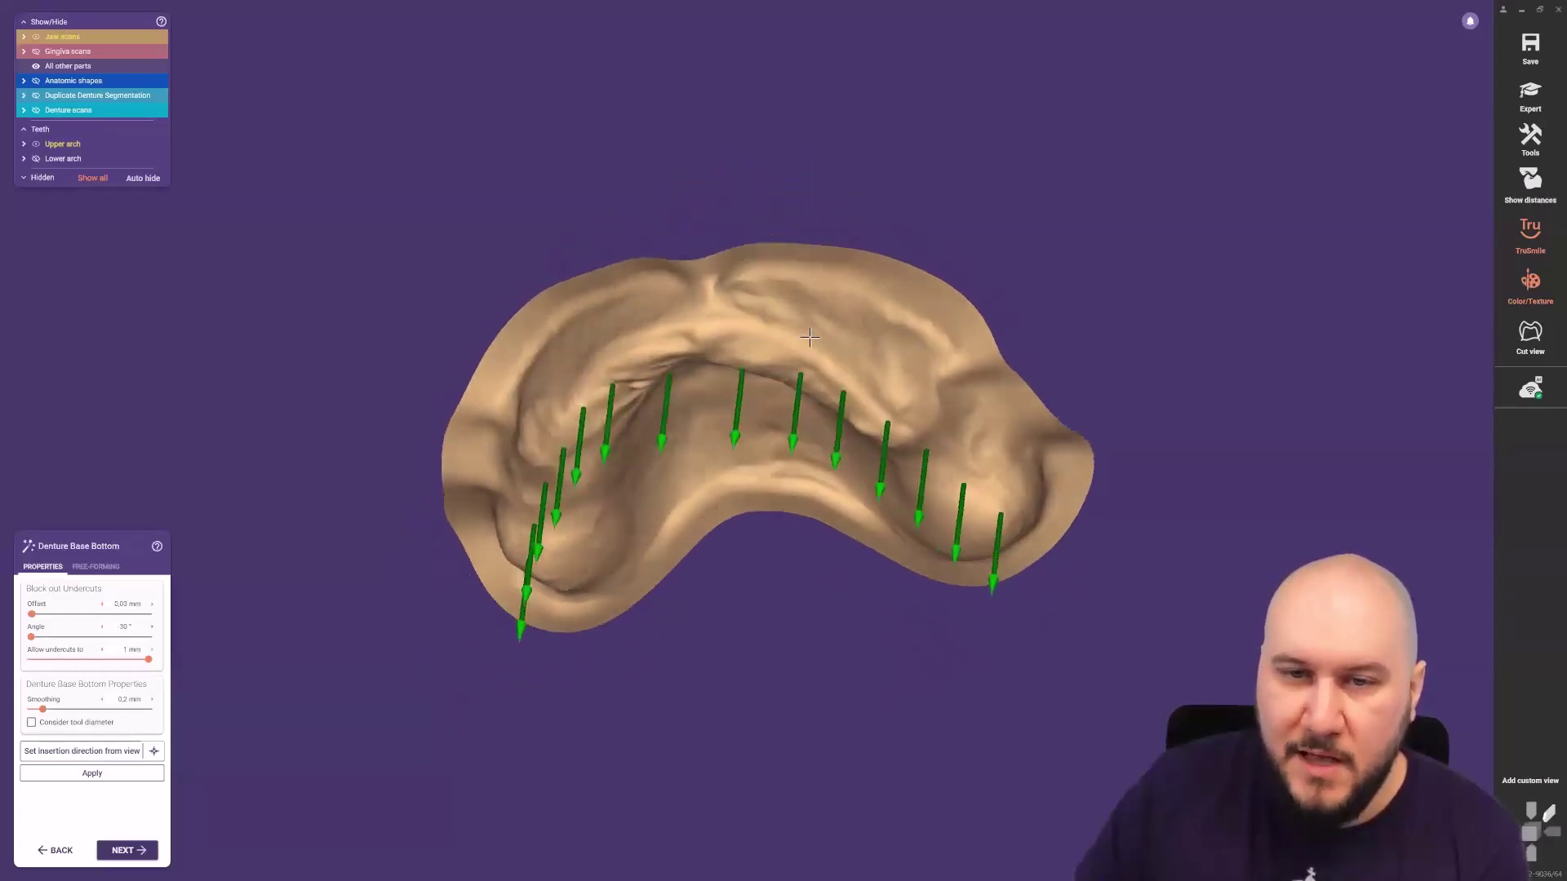
pyautogui.press('space')
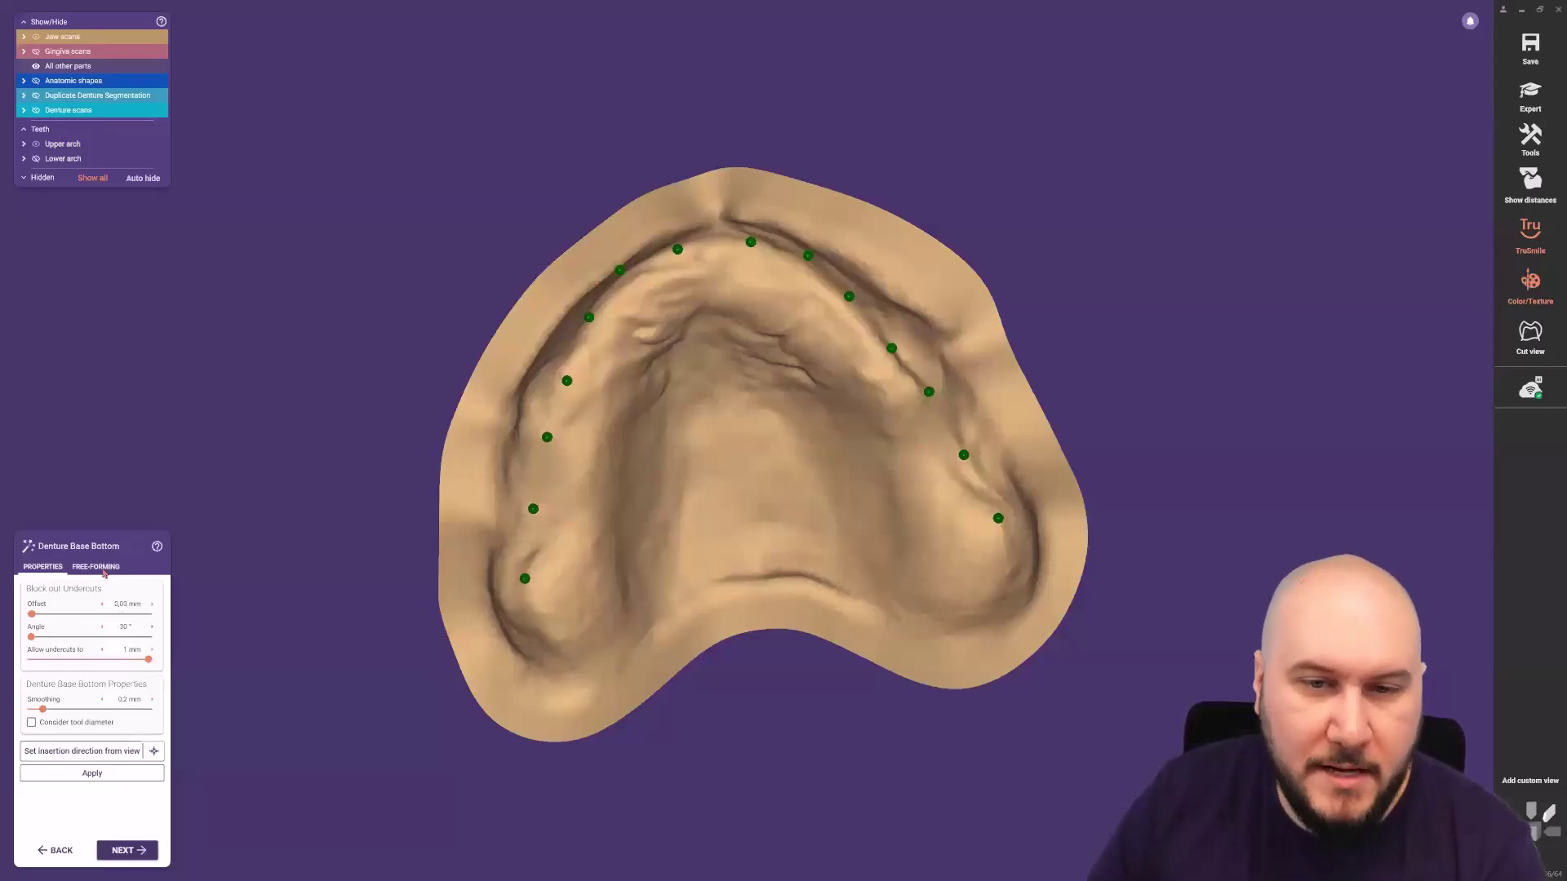
# Apply the upper denture base bottom with the current undercut block-out settings, and accept the lower base bottom.
pyautogui.click(116, 778)
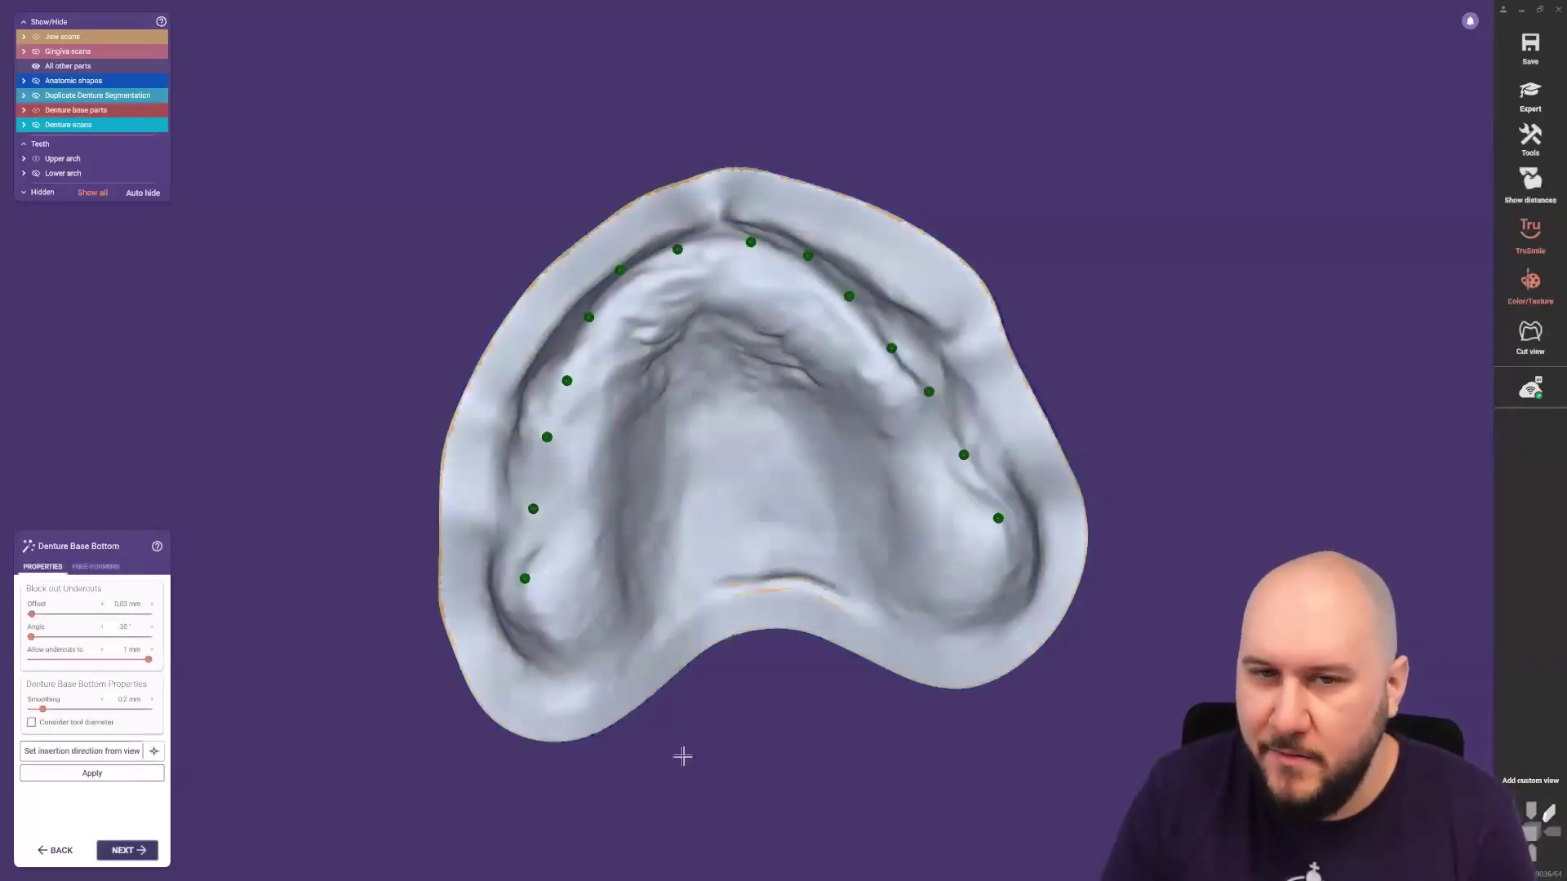
pyautogui.click(149, 850)
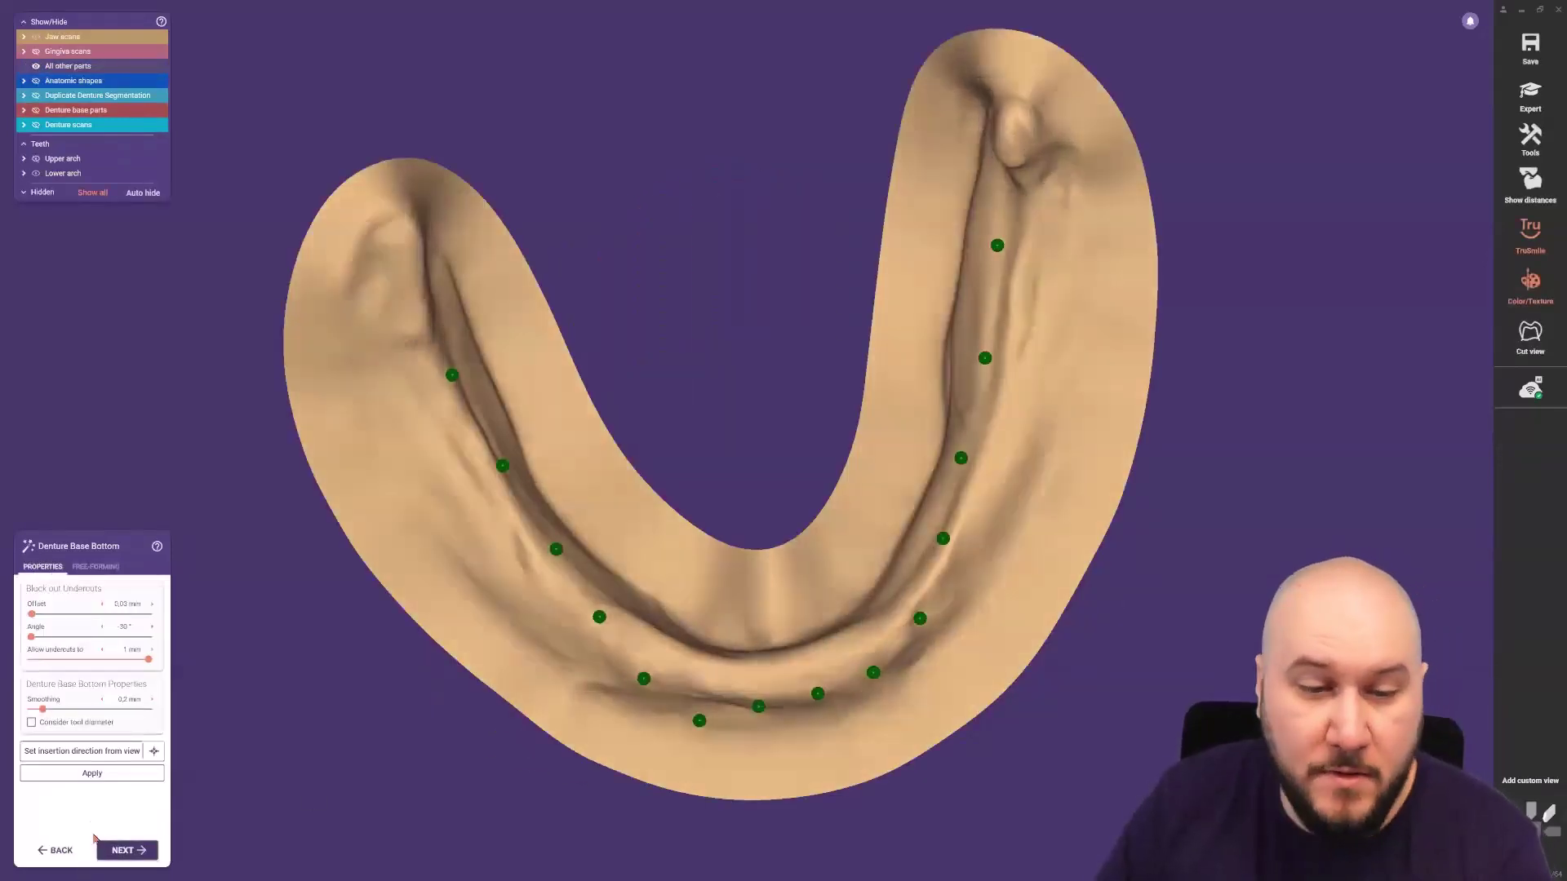
pyautogui.click(129, 850)
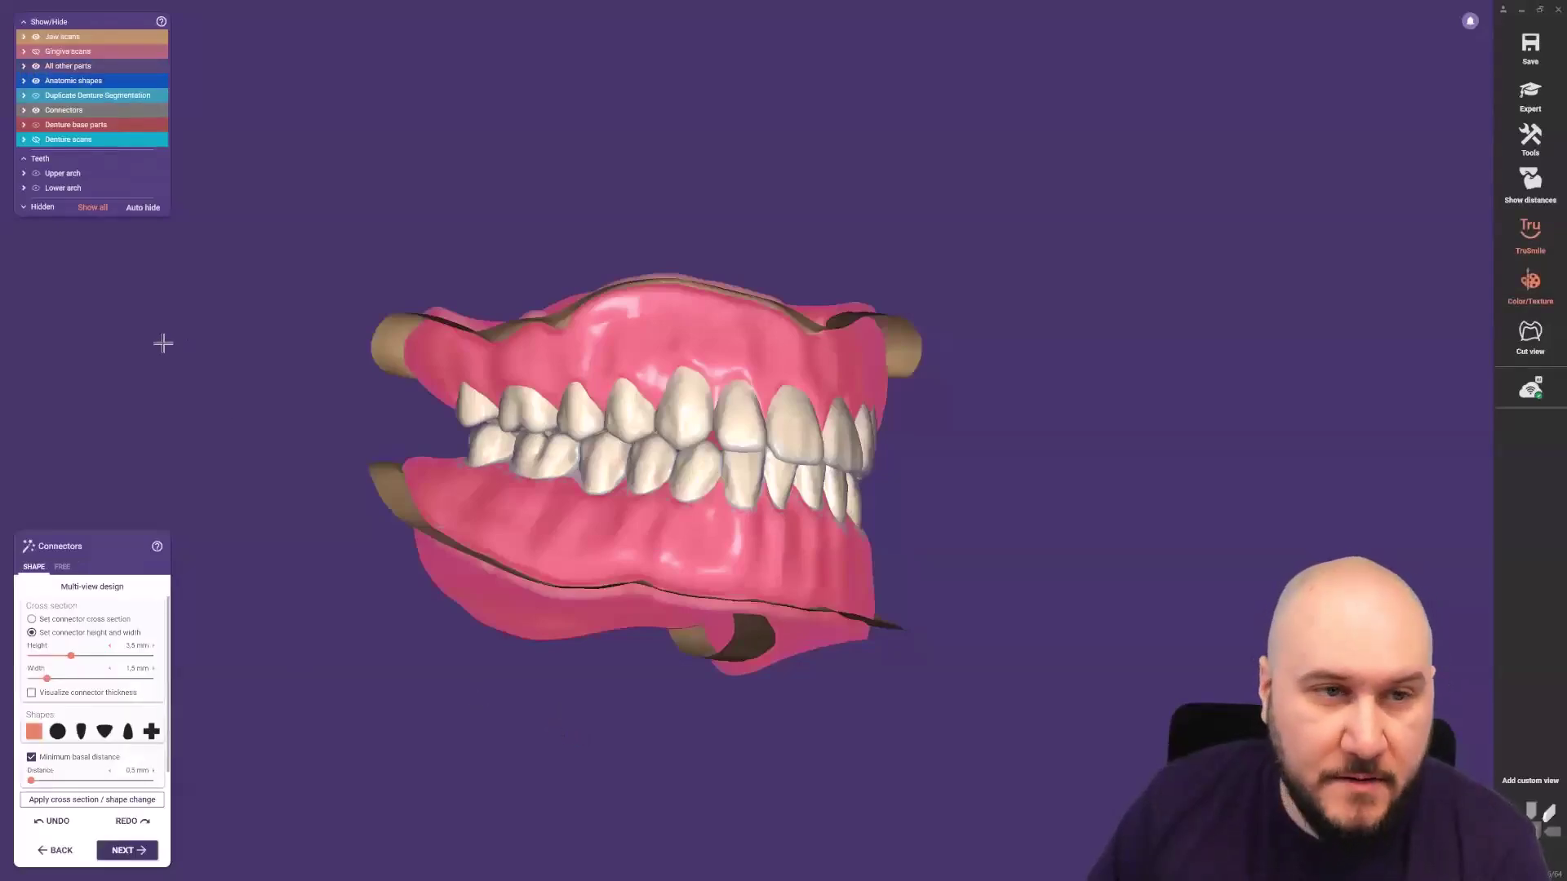
# Toggle the duplicate denture segmentation's visibility, and hide both denture bases and jaw scans to expose the teeth and connectors.
pyautogui.click(37, 97)
pyautogui.moveTo(641, 330); pyautogui.dragTo(715, 366, button='right')
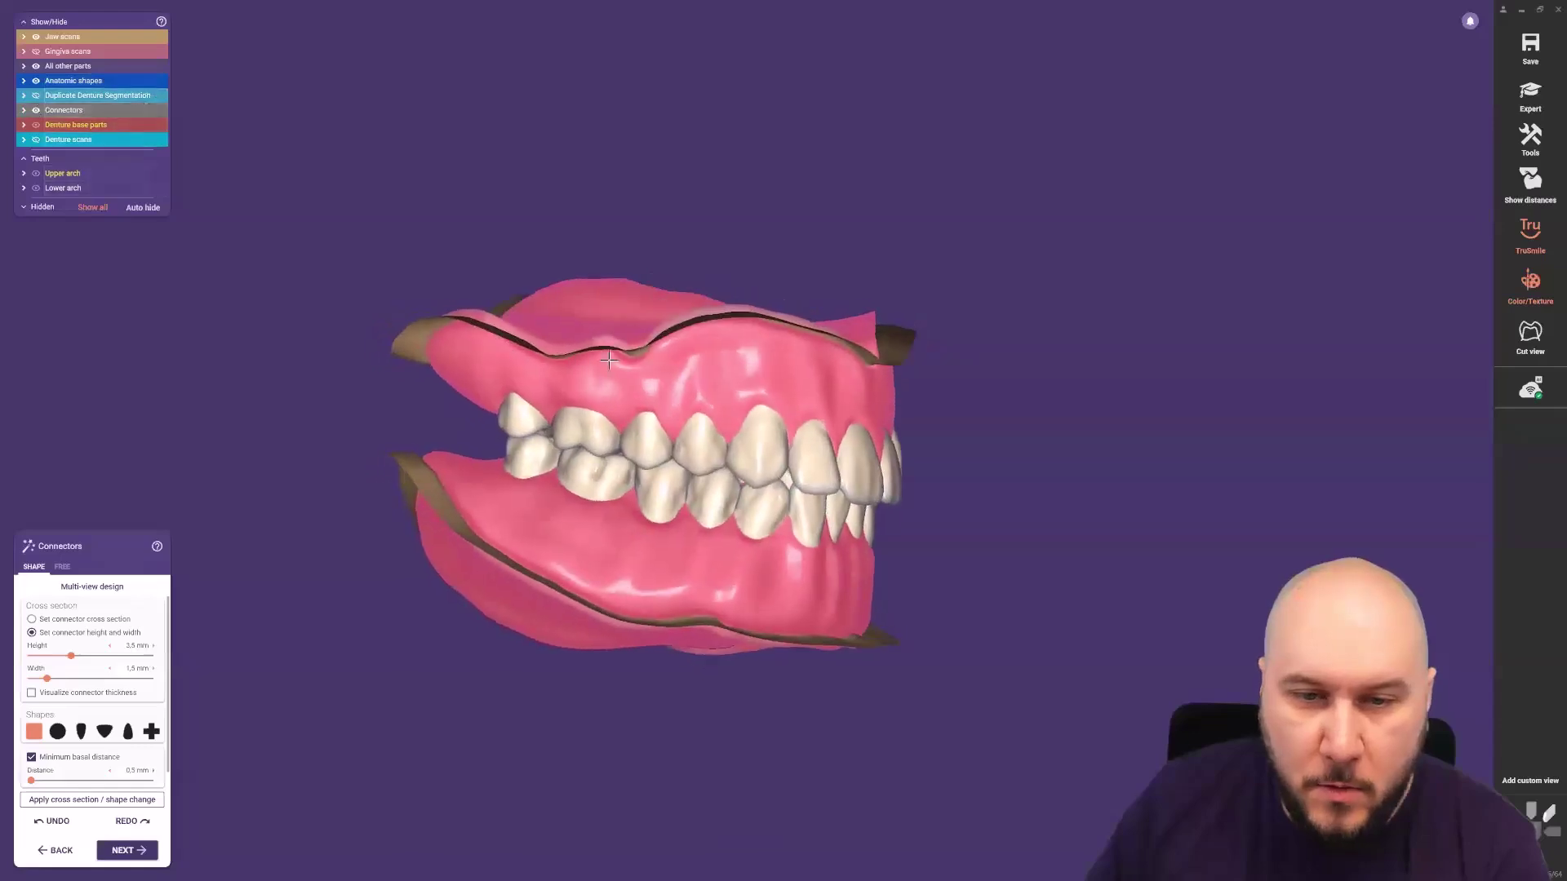
pyautogui.keyDown('ctrl'); pyautogui.middleClick(715, 366); pyautogui.keyUp('ctrl')
pyautogui.keyDown('ctrl'); pyautogui.middleClick(677, 604); pyautogui.keyUp('ctrl')
pyautogui.keyDown('ctrl'); pyautogui.middleClick(702, 359); pyautogui.keyUp('ctrl')
pyautogui.keyDown('ctrl'); pyautogui.middleClick(677, 625); pyautogui.keyUp('ctrl')
pyautogui.moveTo(676, 539); pyautogui.dragTo(689, 569, button='right')
pyautogui.scroll(6, 711, 524)
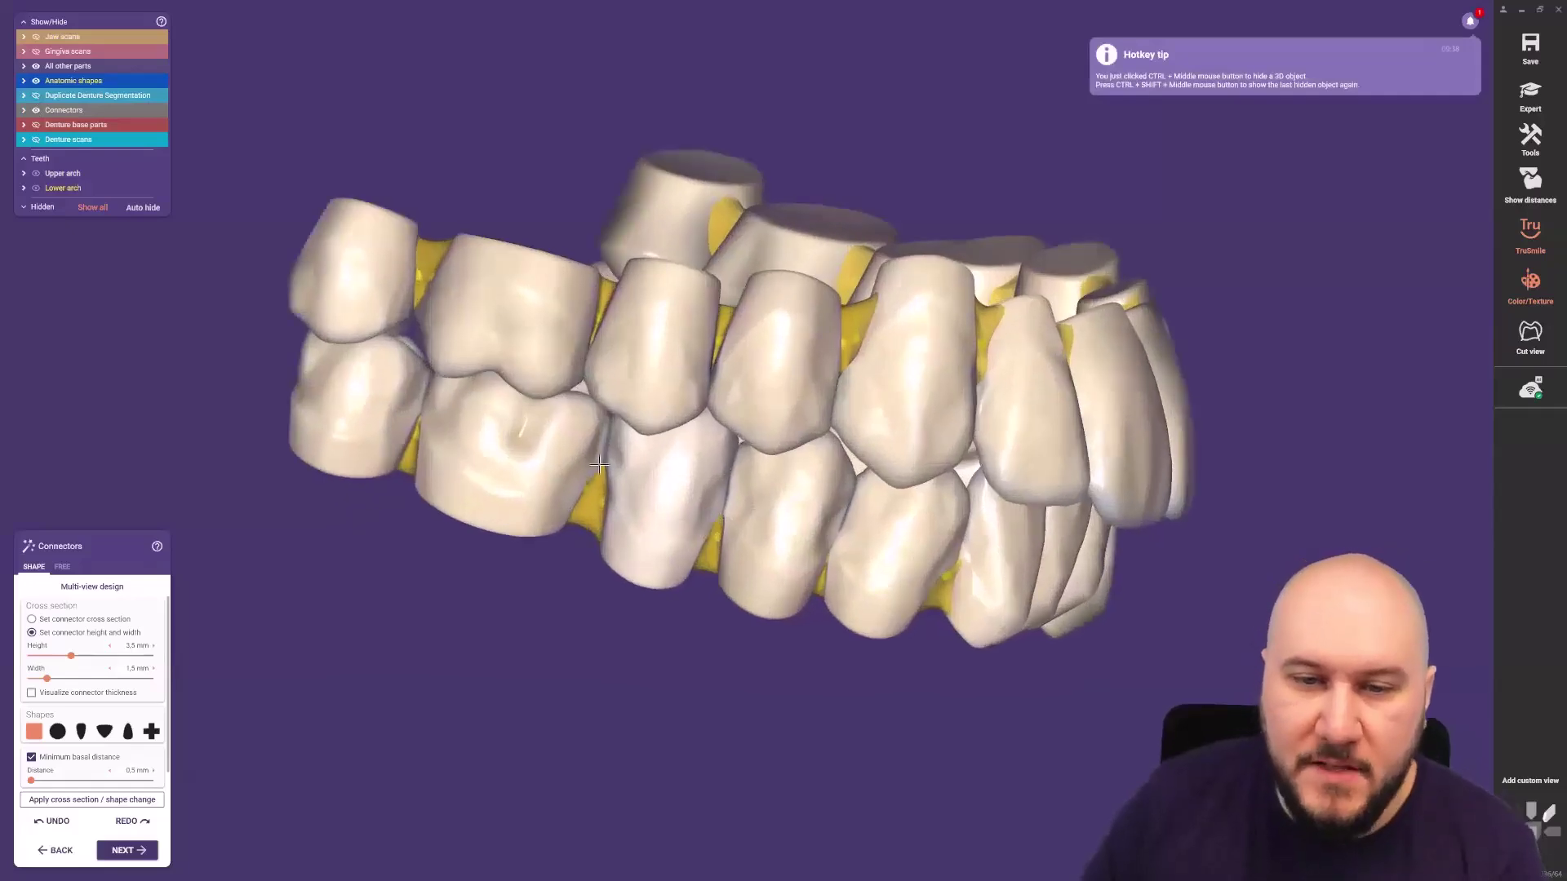
# Inspect the connectors between the upper and lower teeth from the base side and from both sides of the arch.
pyautogui.moveTo(889, 332); pyautogui.dragTo(846, 362, button='right')
pyautogui.scroll(-3, 868, 341)
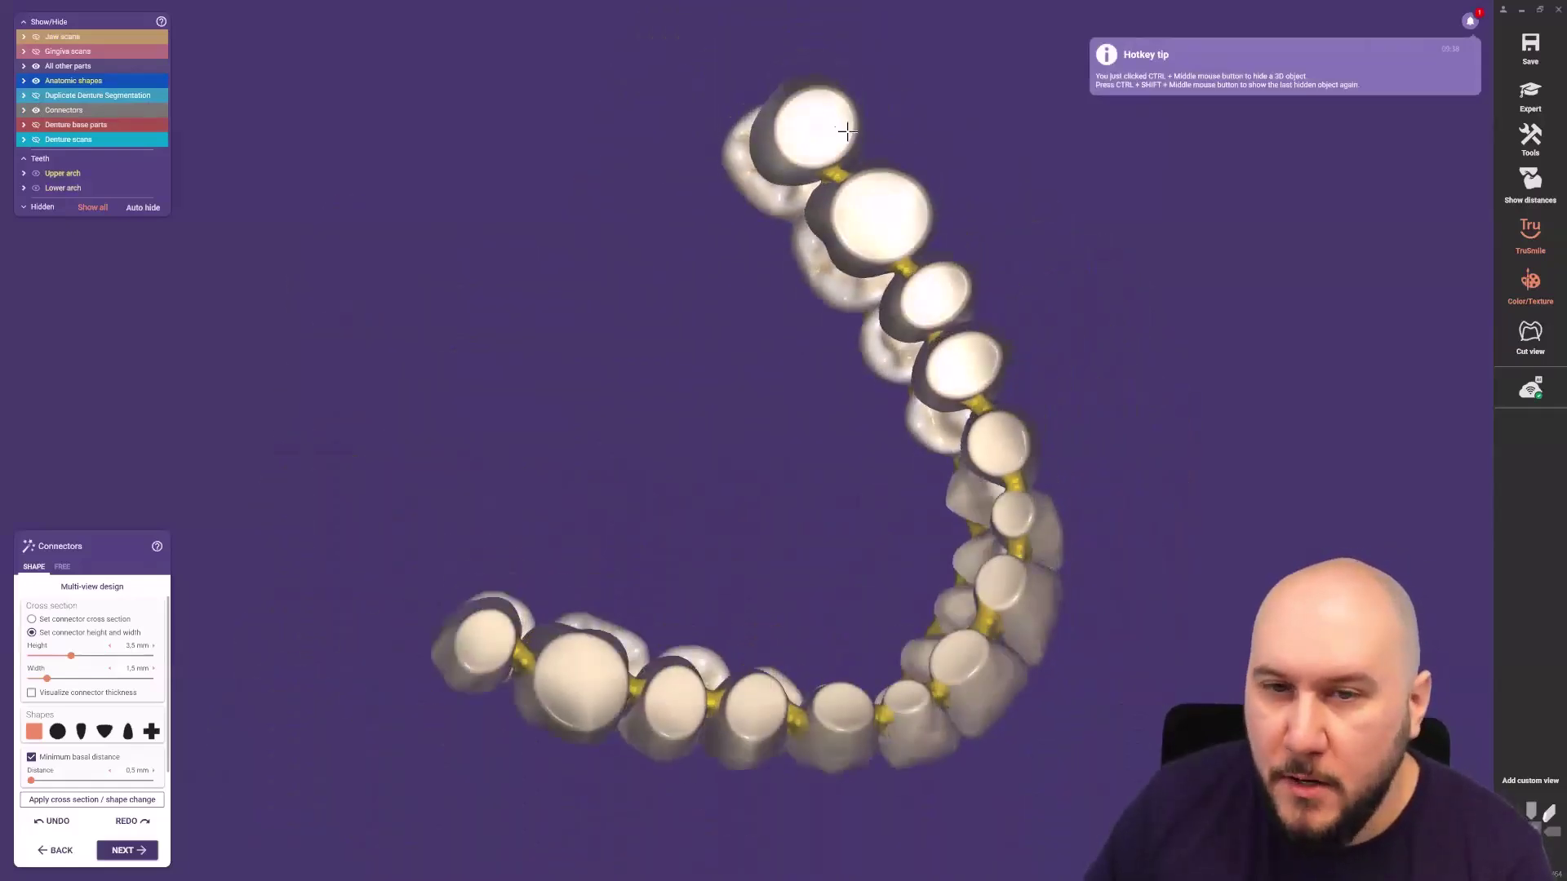
pyautogui.moveTo(851, 188); pyautogui.dragTo(837, 171, button='right')
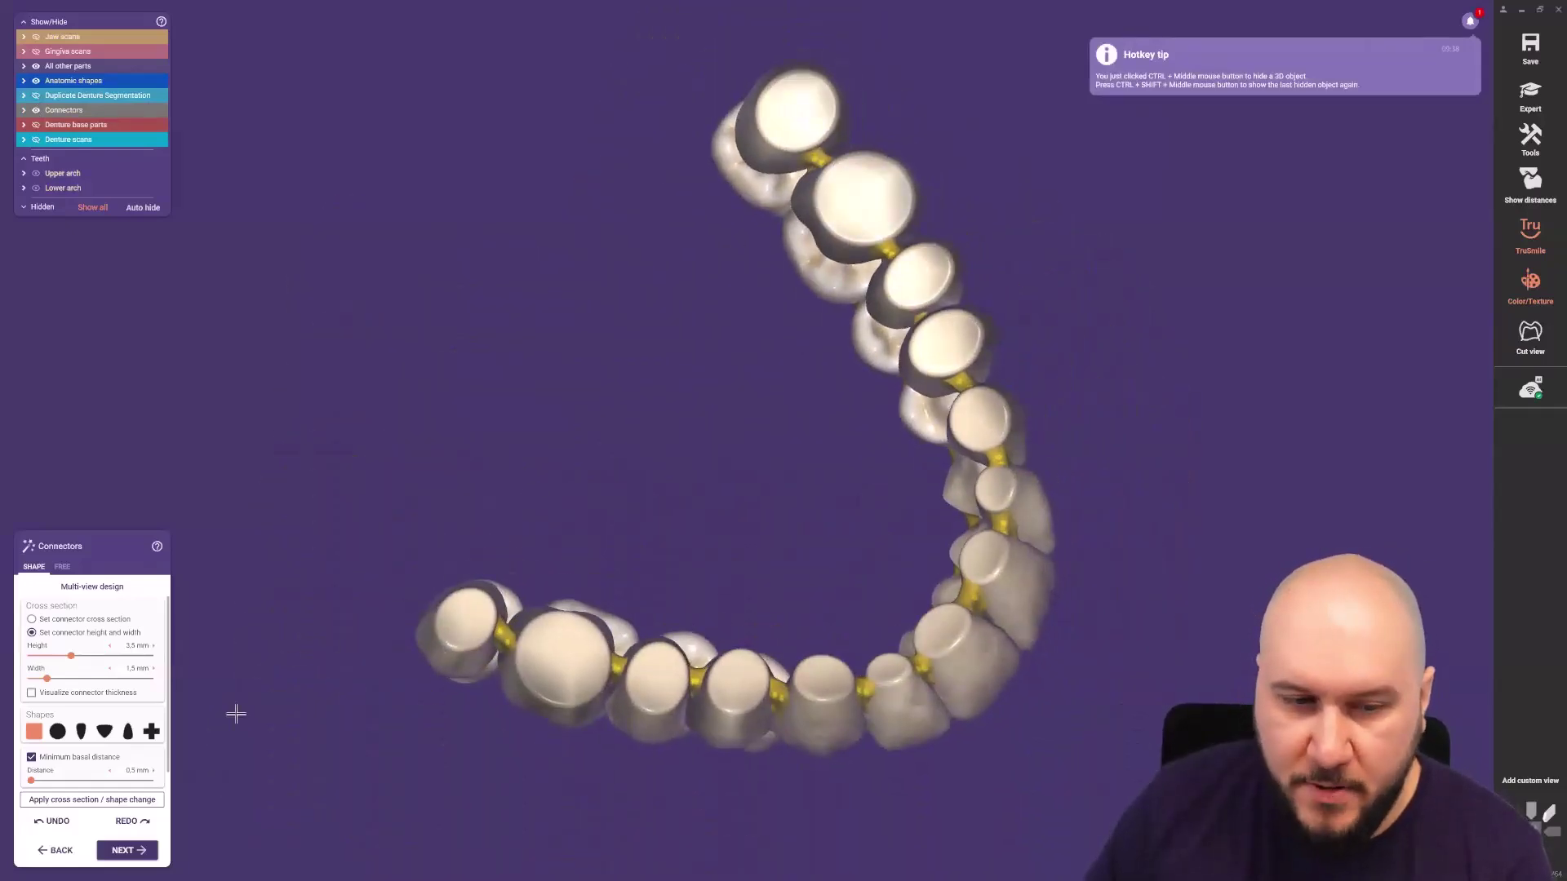
pyautogui.moveTo(726, 399); pyautogui.dragTo(729, 393, button='right')
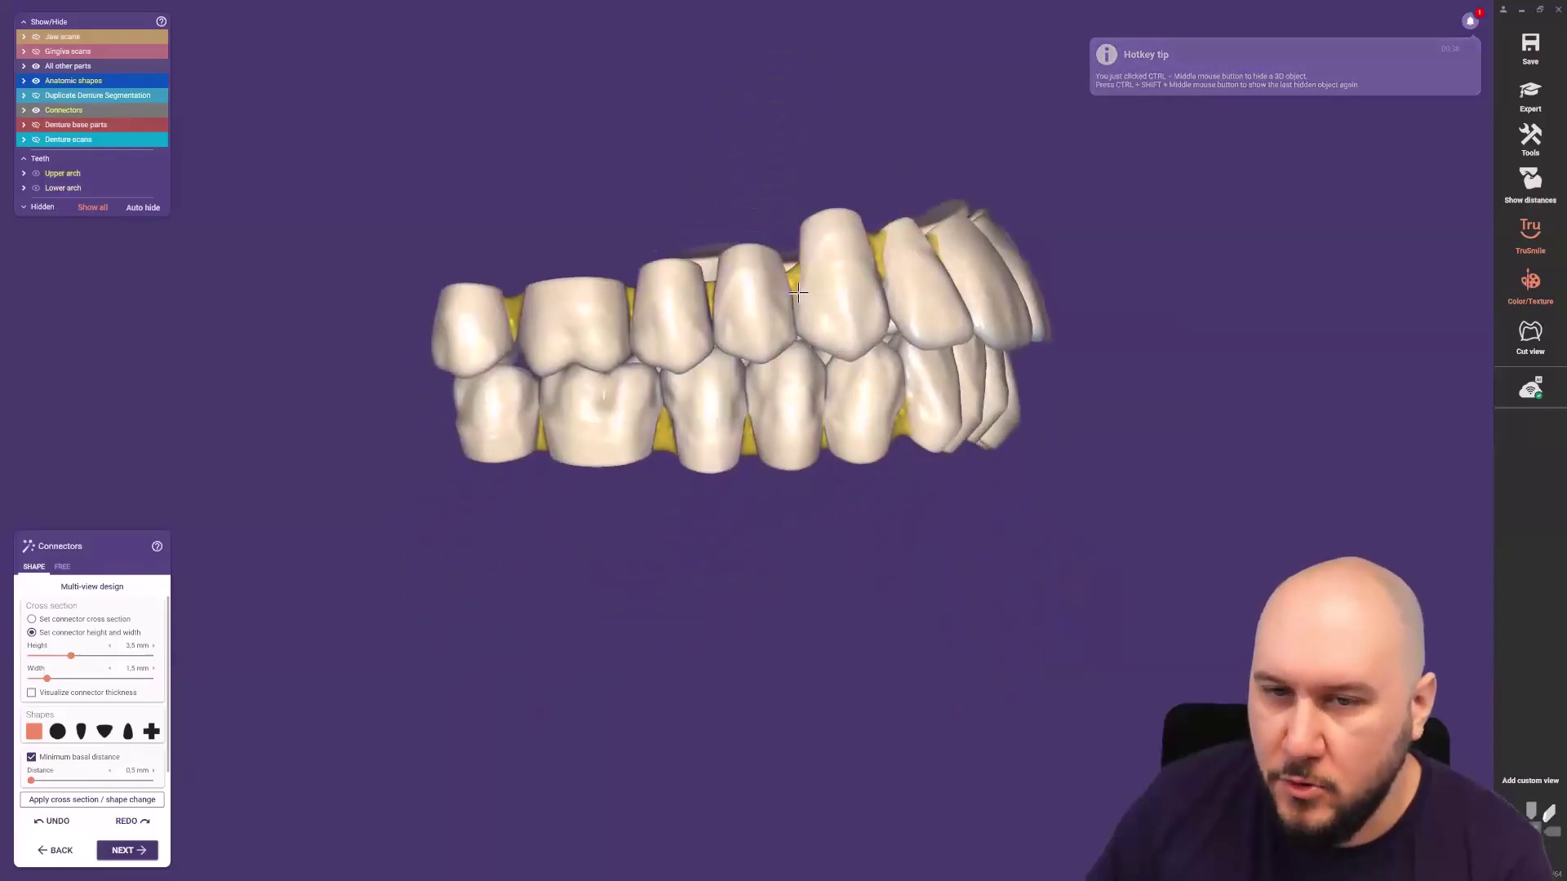
pyautogui.moveTo(821, 318); pyautogui.dragTo(751, 314, button='right')
pyautogui.moveTo(816, 261); pyautogui.dragTo(653, 304, button='right')
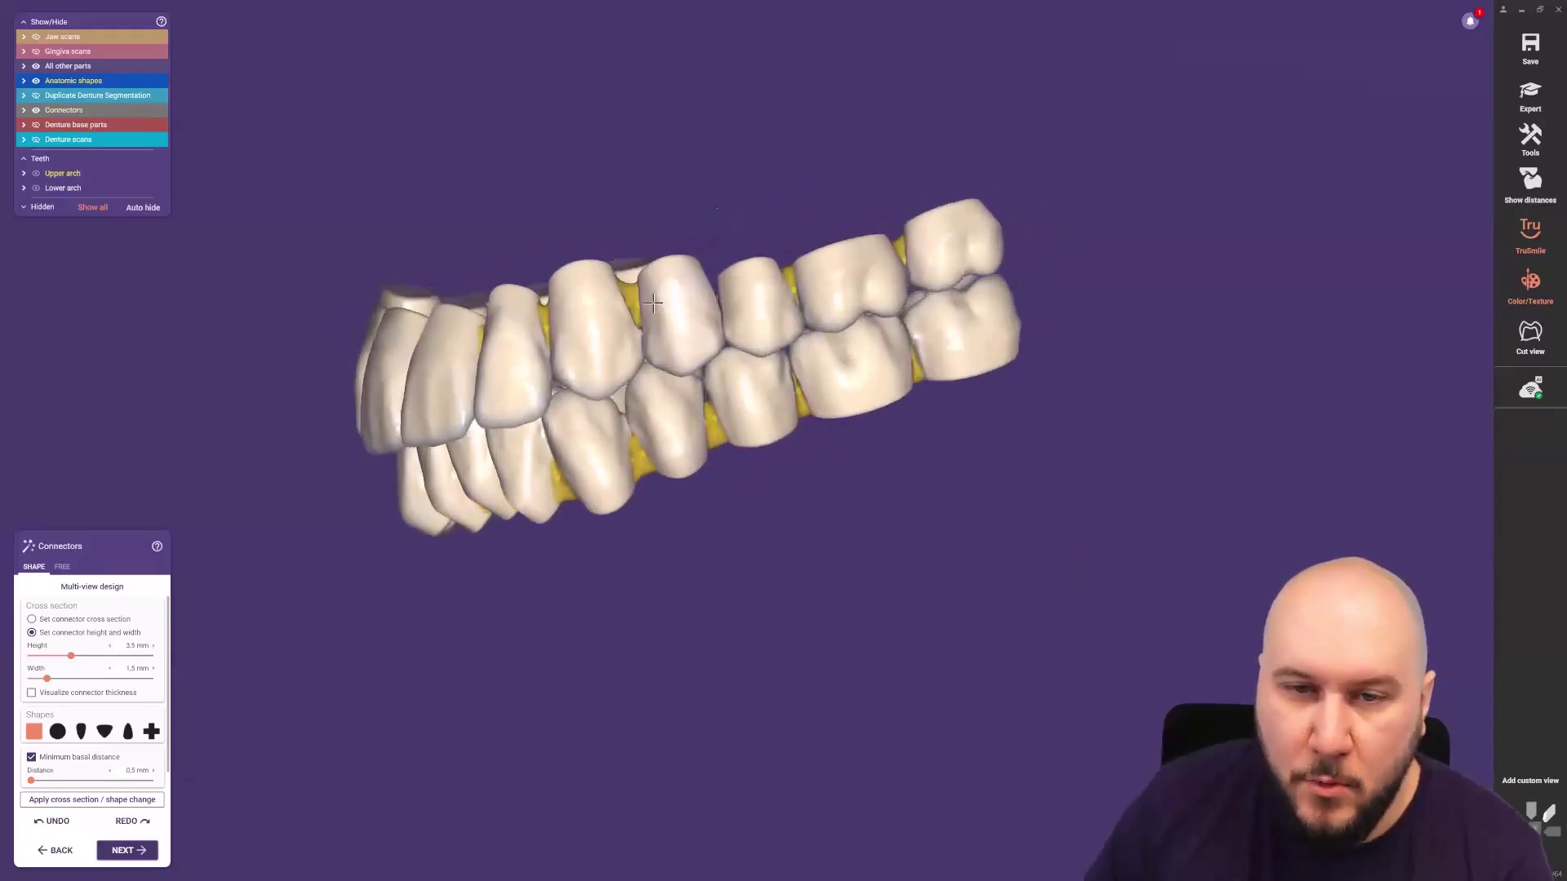
# Toggle the connector thickness visualization on and off, accept the rectangular connectors, and proceed to denture base free-forming.
pyautogui.click(37, 693)
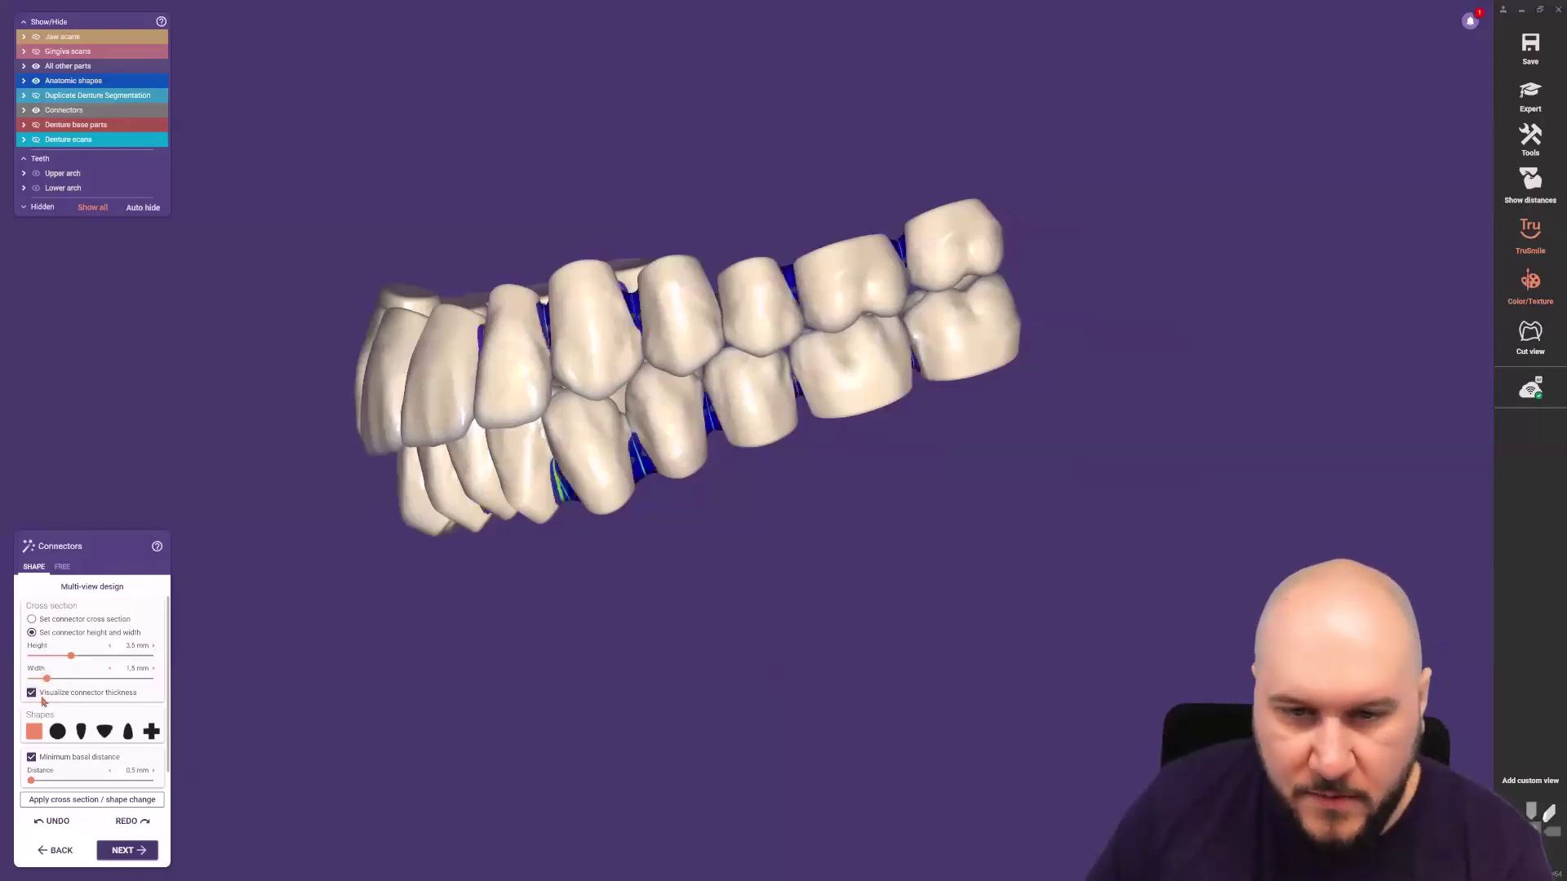
pyautogui.click(33, 694)
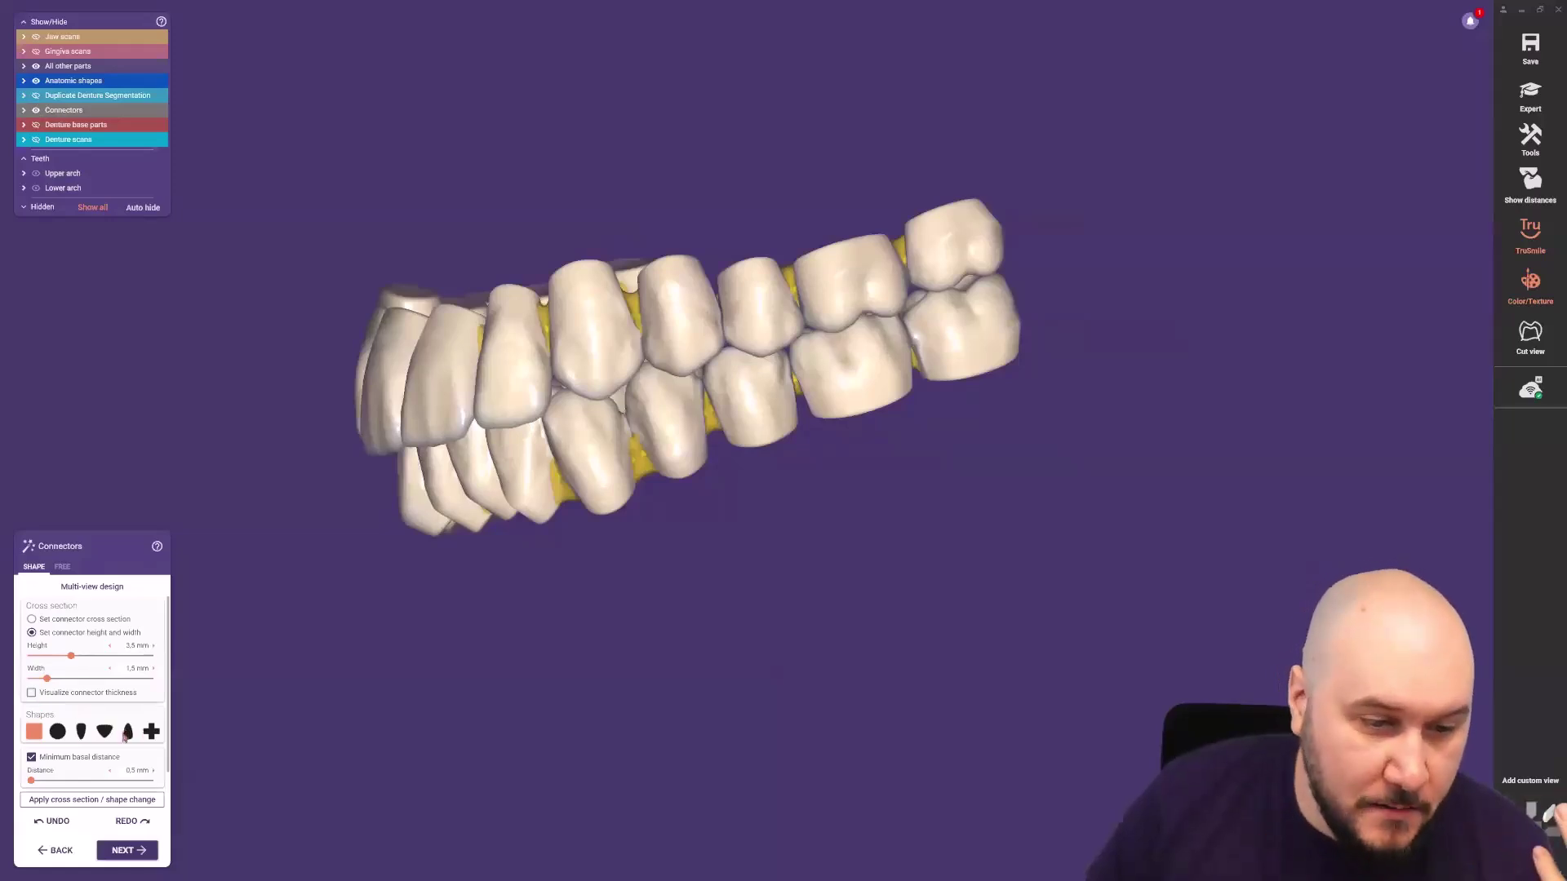
pyautogui.moveTo(437, 681); pyautogui.dragTo(875, 431, button='right')
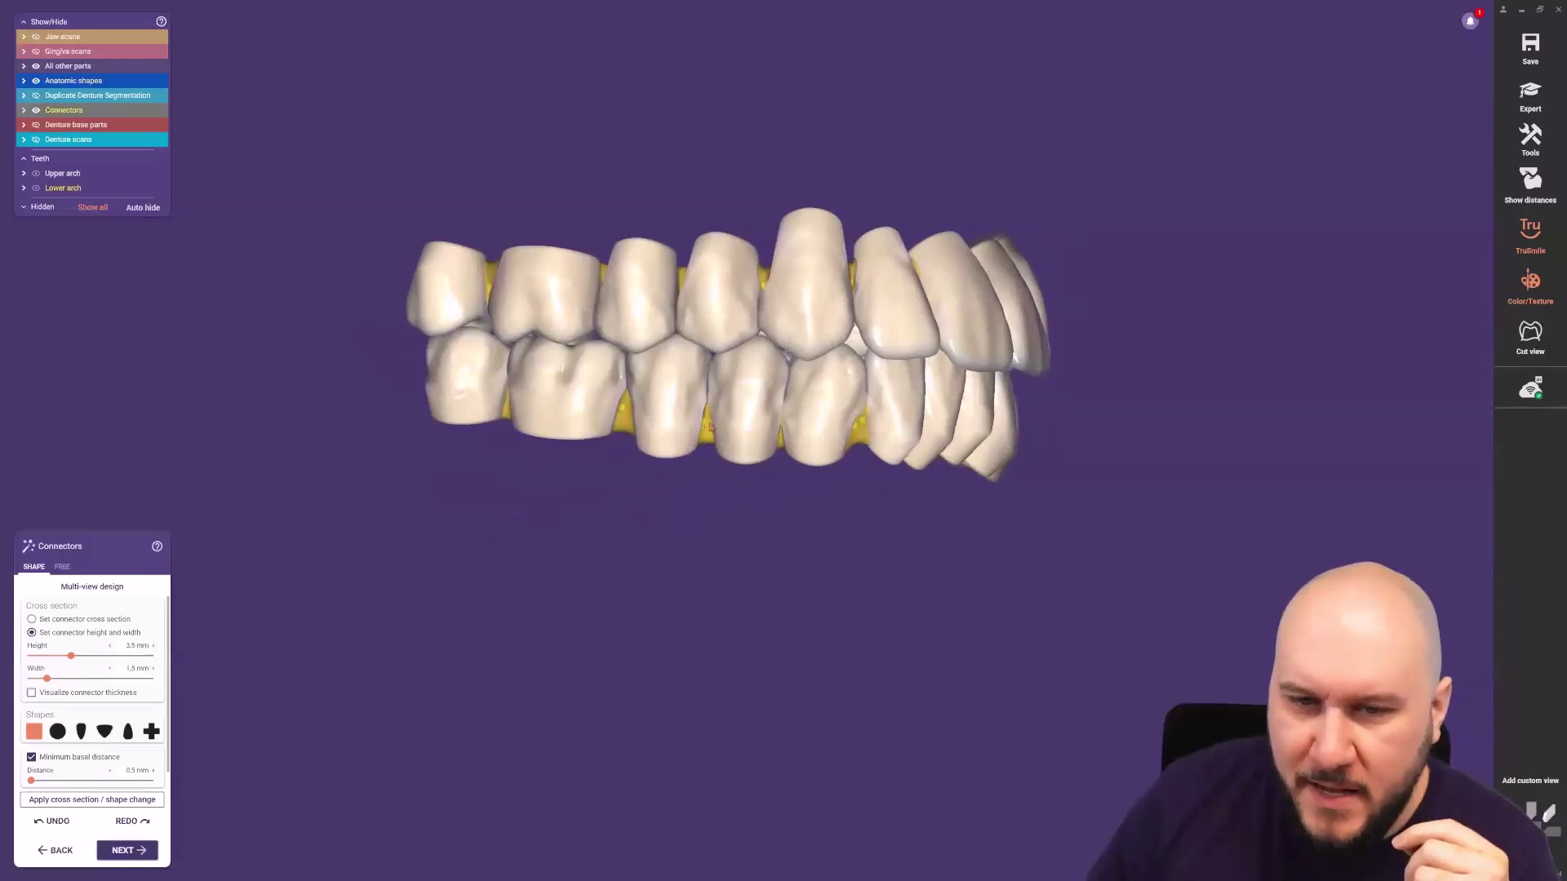
pyautogui.click(122, 851)
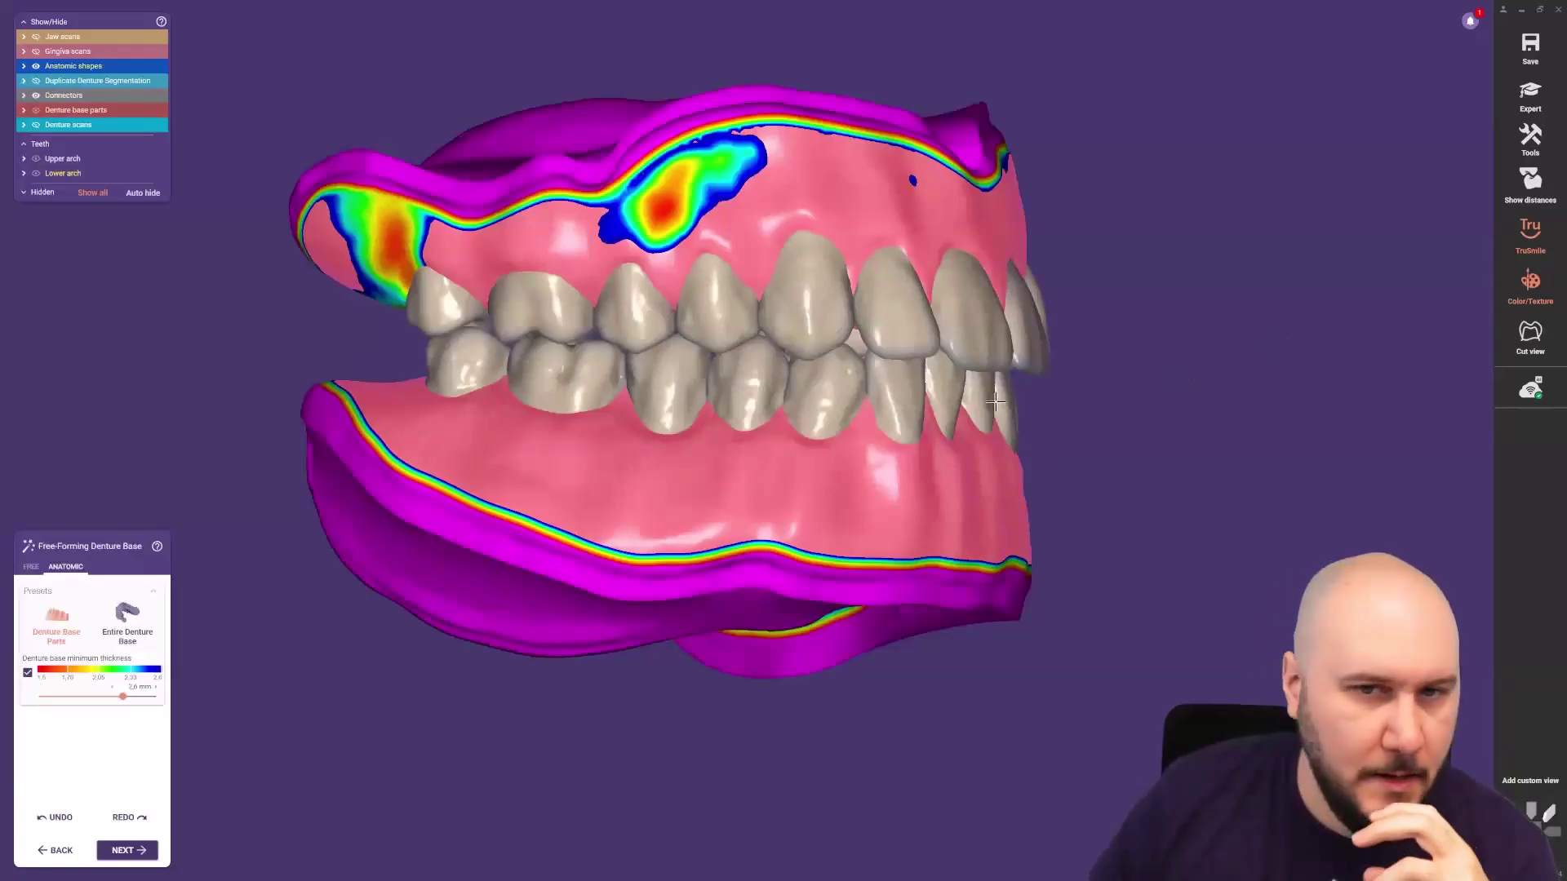
# Examine the denture base's minimum thickness color map from the front and side, comparing the Free and Anatomic free-forming modes.
pyautogui.moveTo(738, 407); pyautogui.dragTo(261, 572, button='right')
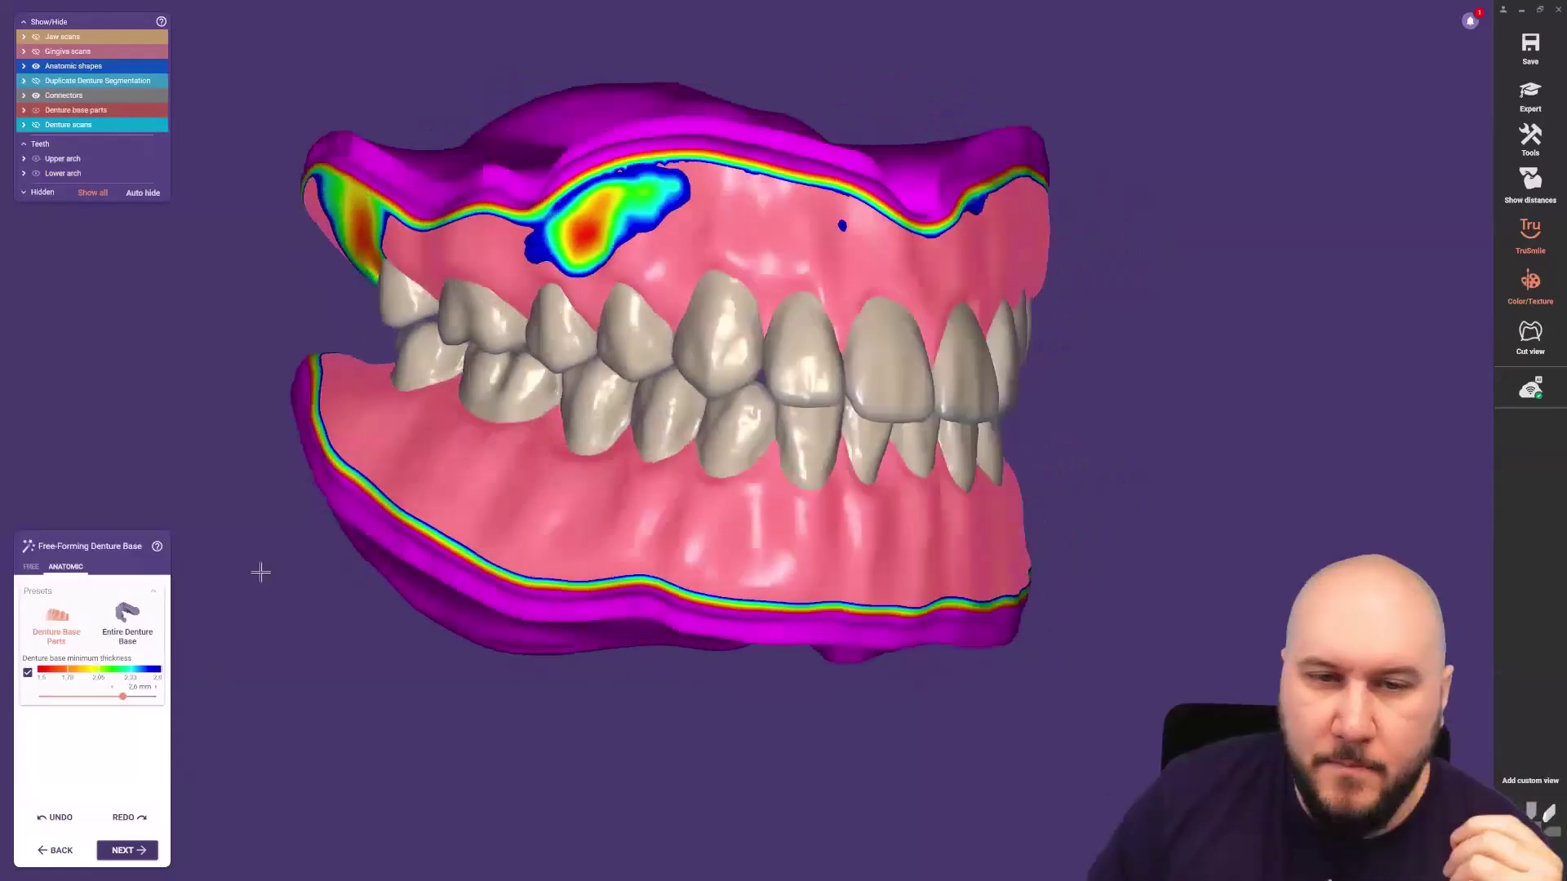
pyautogui.click(31, 567)
pyautogui.moveTo(591, 505); pyautogui.dragTo(196, 616, button='right')
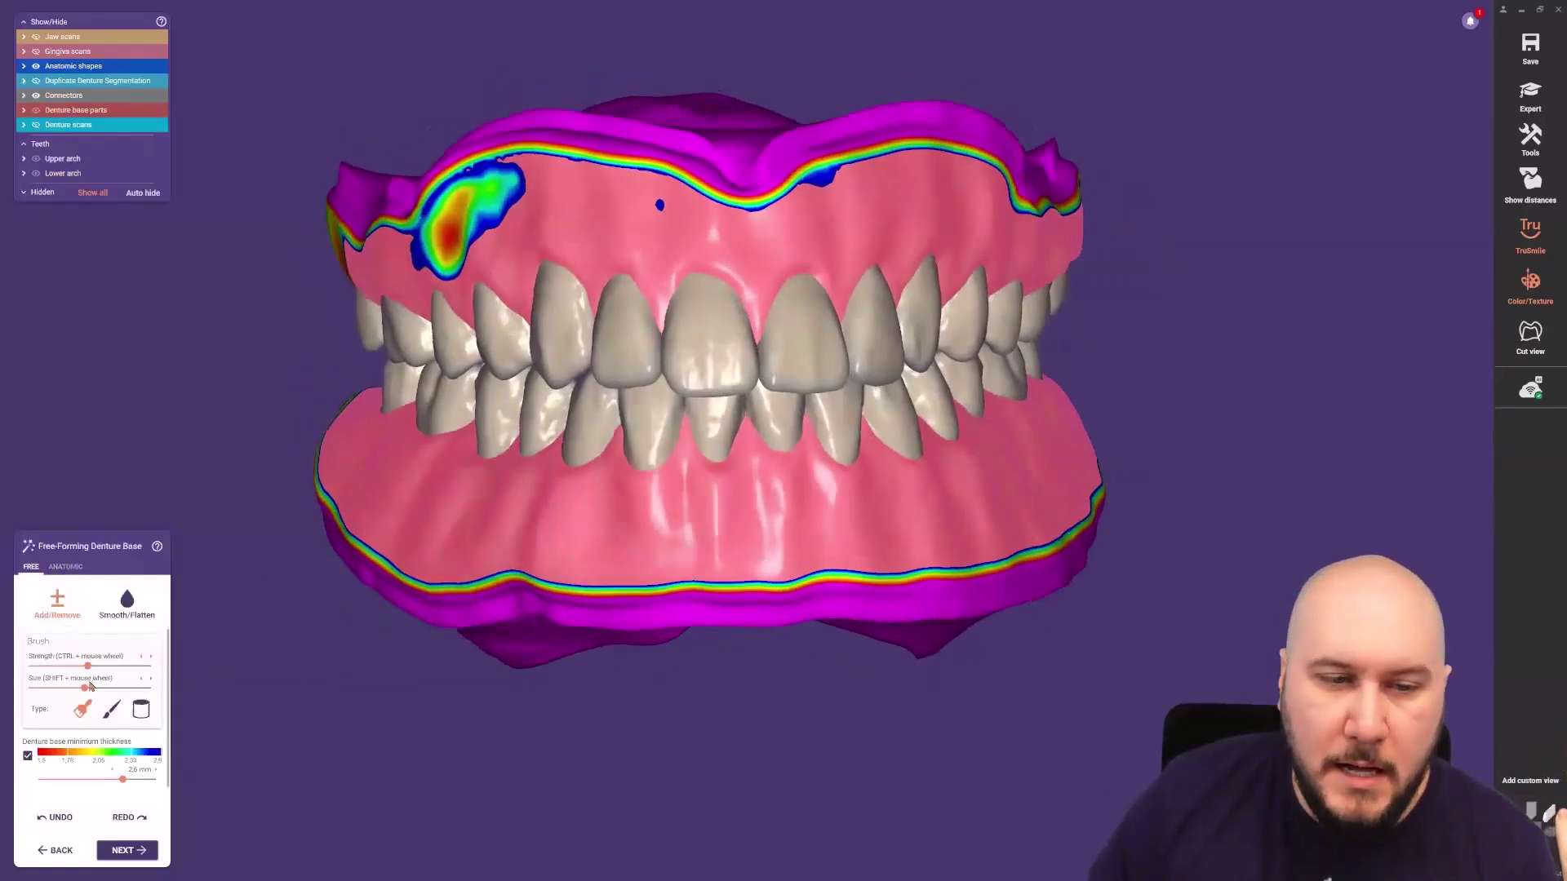
pyautogui.click(65, 566)
pyautogui.moveTo(185, 626); pyautogui.dragTo(716, 512, button='right')
pyautogui.moveTo(384, 555); pyautogui.dragTo(534, 508, button='right')
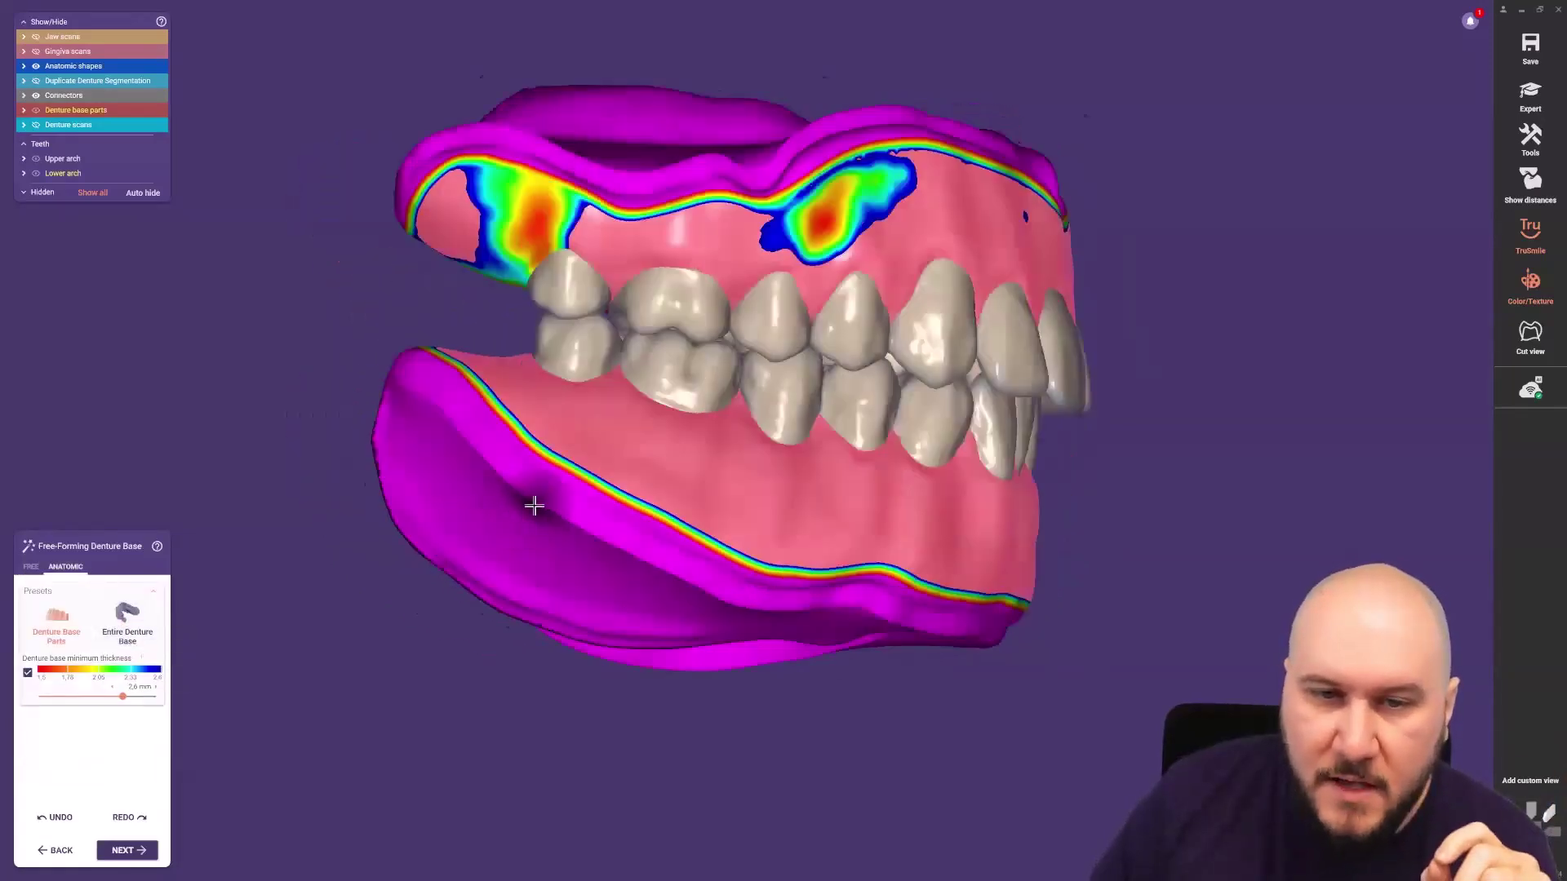
pyautogui.scroll(3, 536, 507)
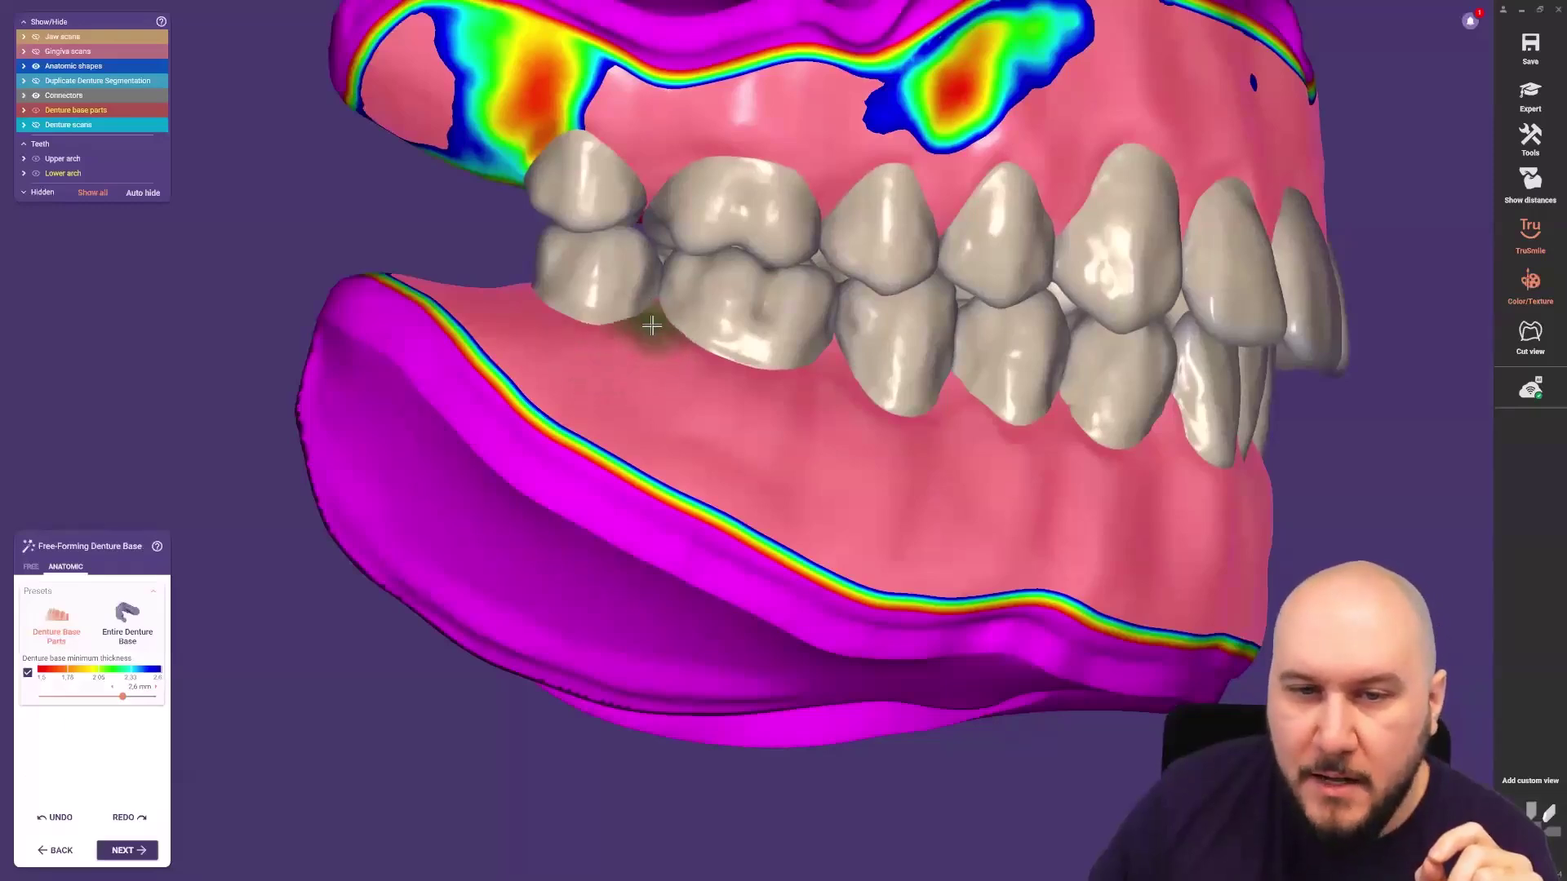
# Switch the denture base free-forming to Free mode, reduce the brush size, and view the lower base from the side and front.
pyautogui.click(30, 566)
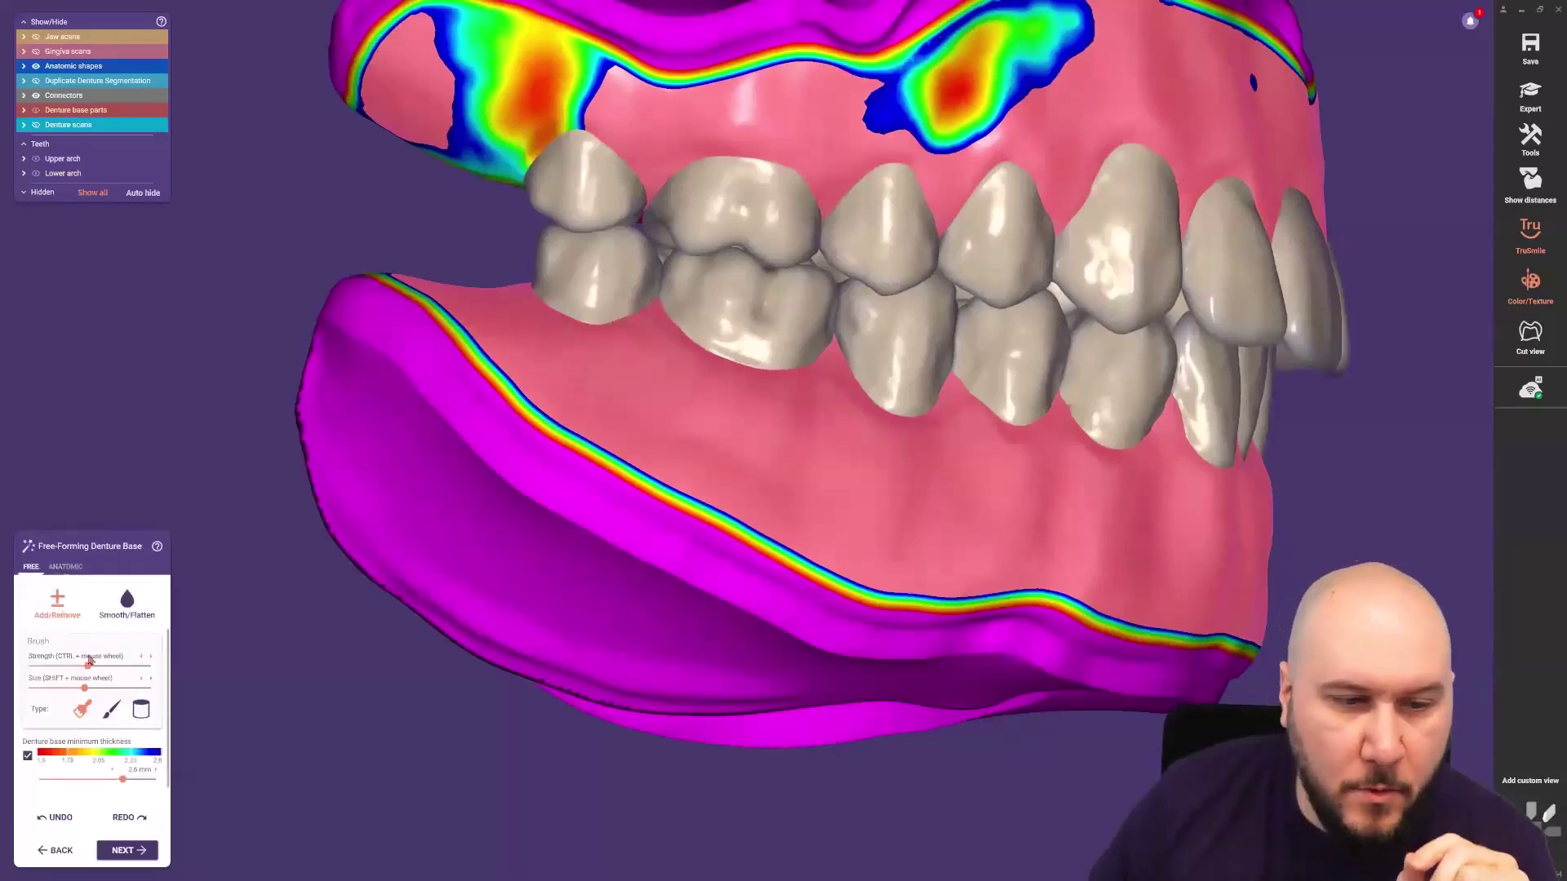
pyautogui.scroll(-3, 801, 514)
pyautogui.keyDown('shift'); pyautogui.scroll(-2, 482, 490); pyautogui.keyUp('shift')
pyautogui.moveTo(481, 490); pyautogui.dragTo(457, 392, button='right')
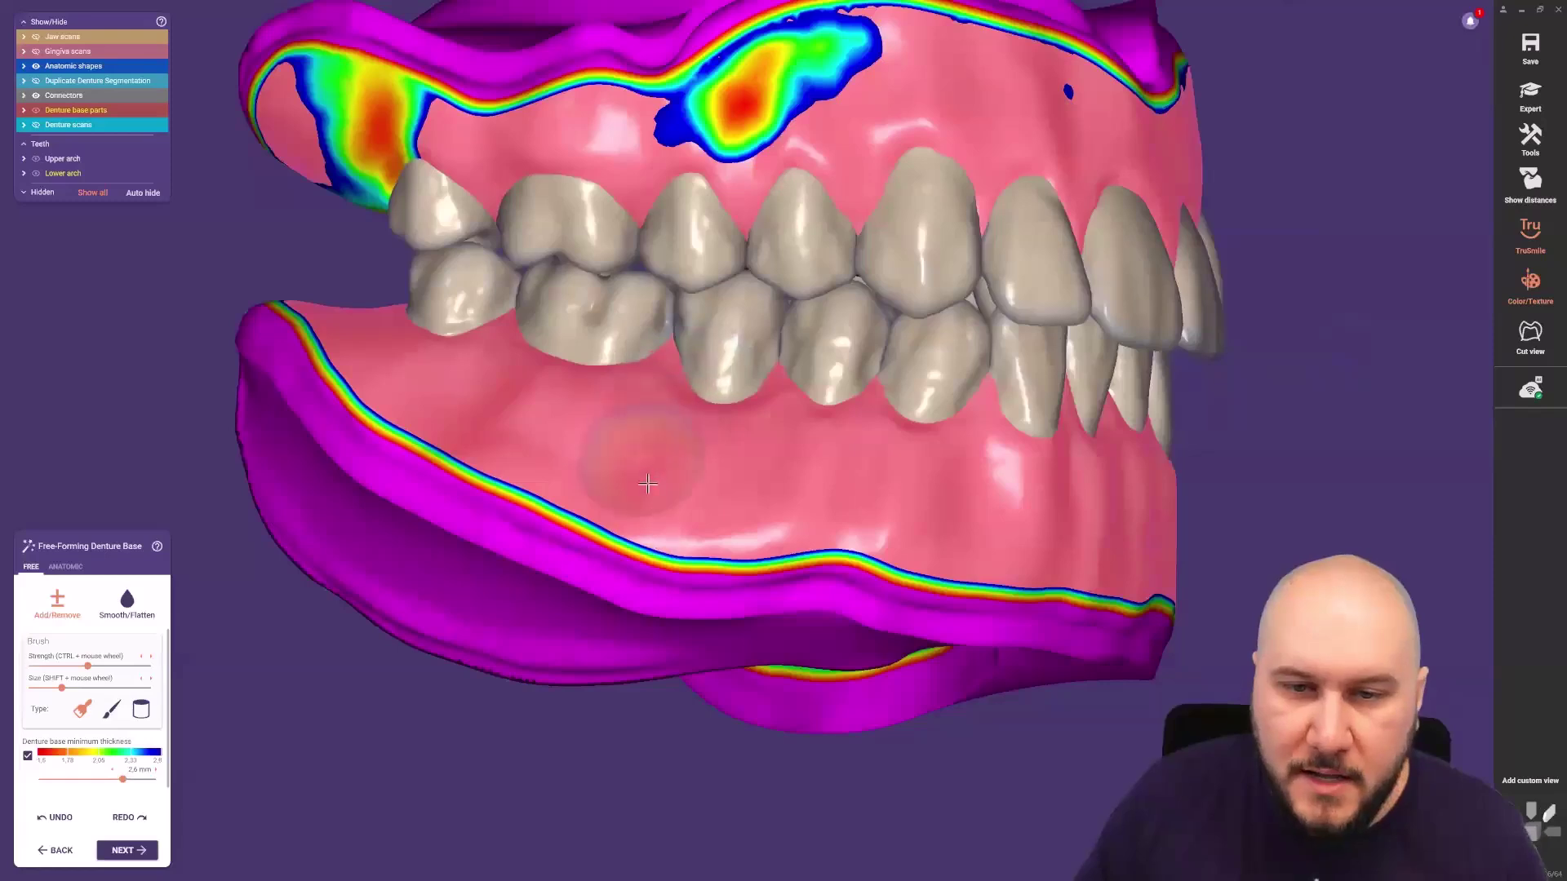
pyautogui.moveTo(640, 489); pyautogui.dragTo(602, 521, button='right')
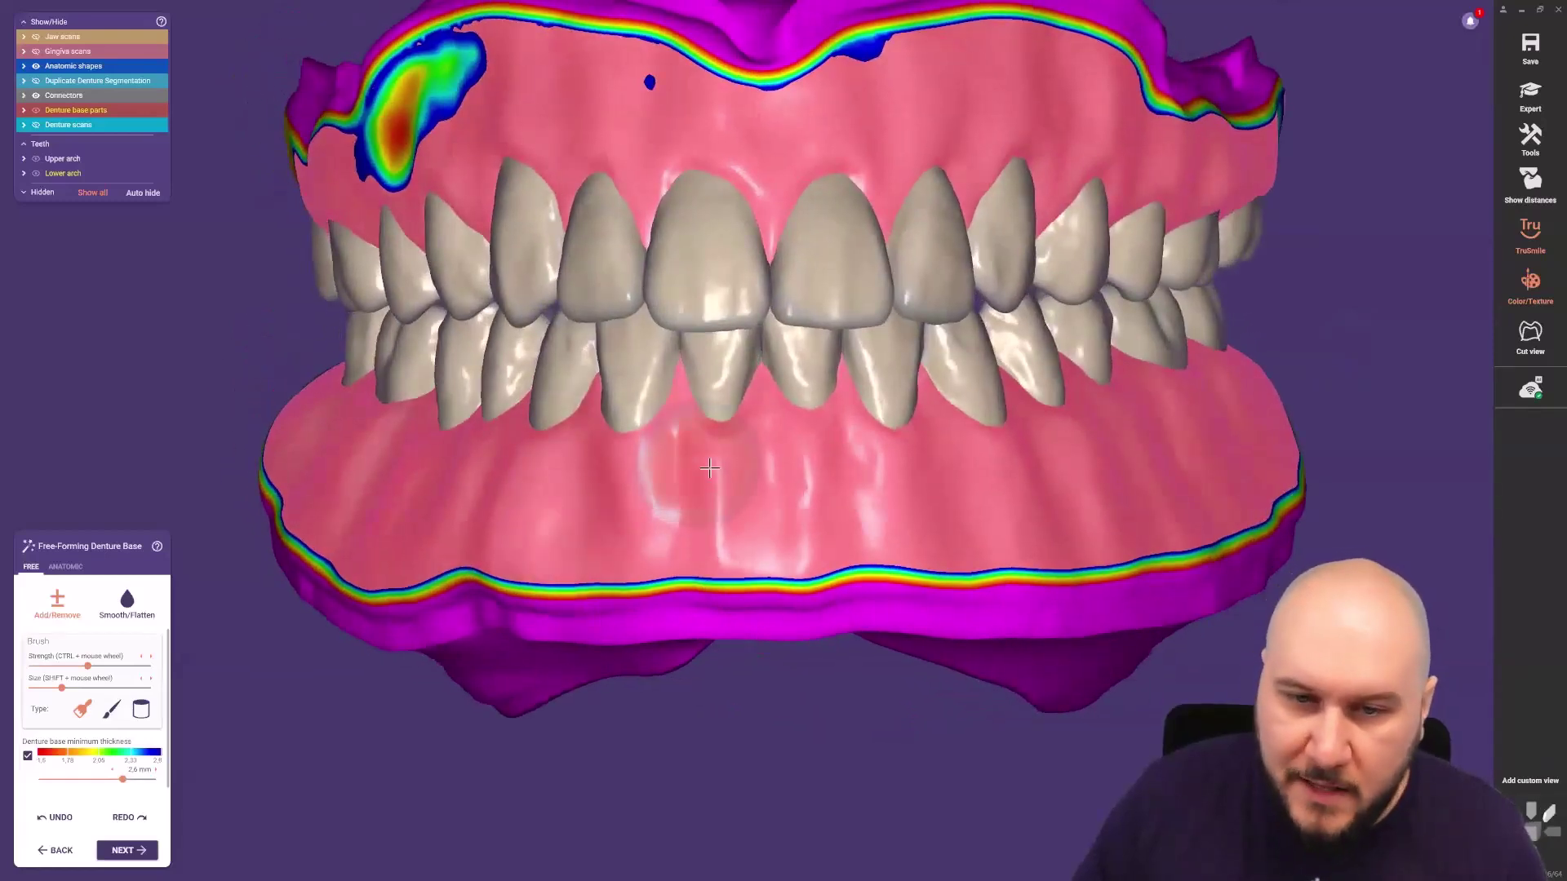
# Turn off the TruSmile and color/texture rendering, and reduce the free-forming brush to its minimum size.
pyautogui.click(1530, 282)
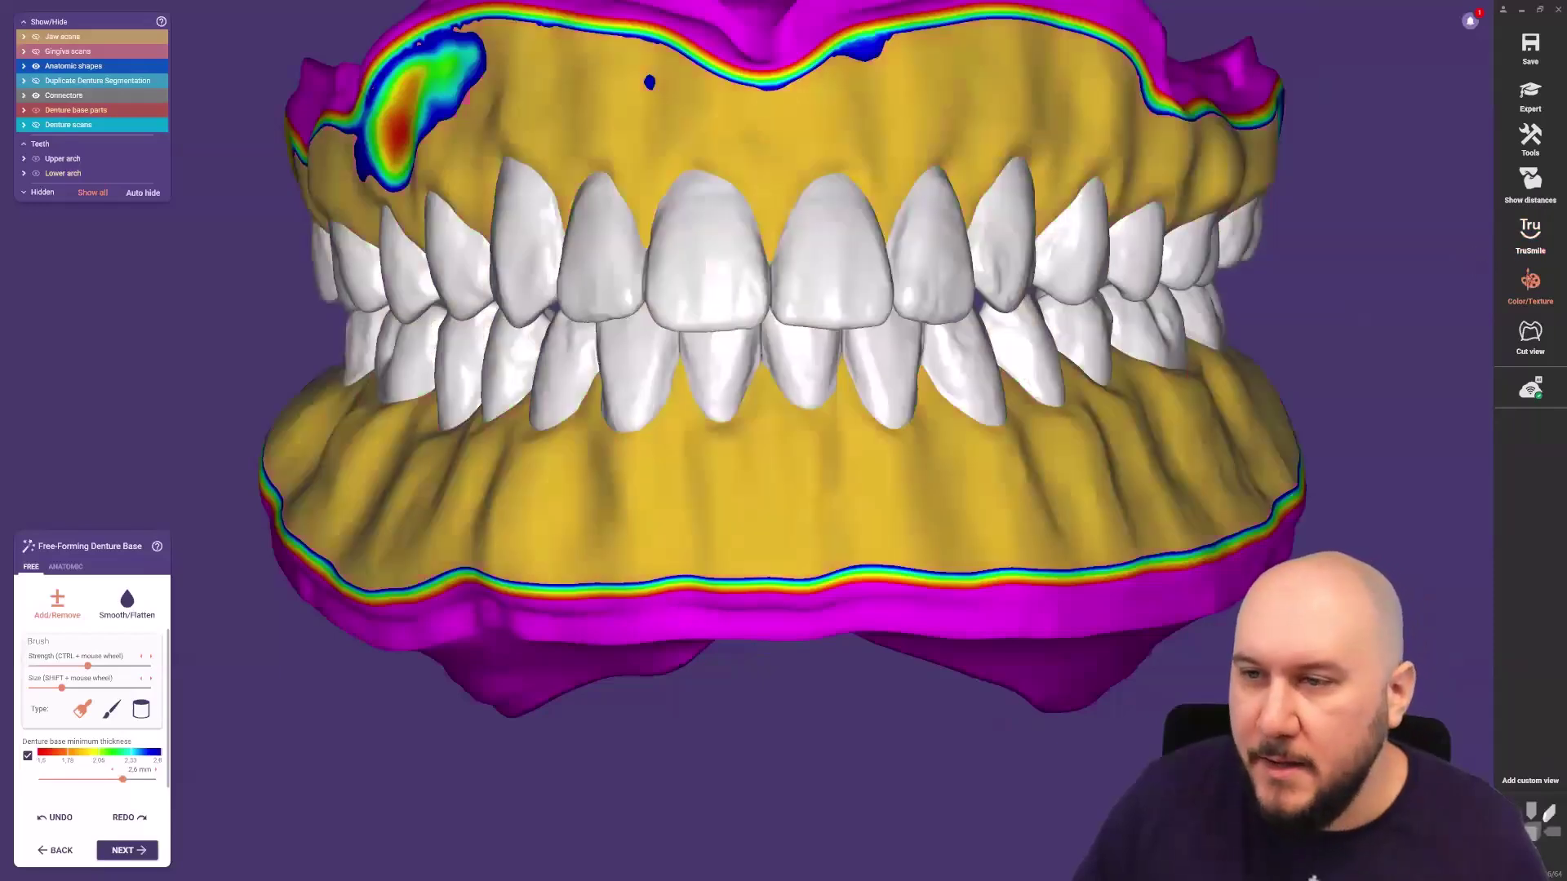
pyautogui.keyDown('shift'); pyautogui.scroll(-5, 623, 457); pyautogui.keyUp('shift')
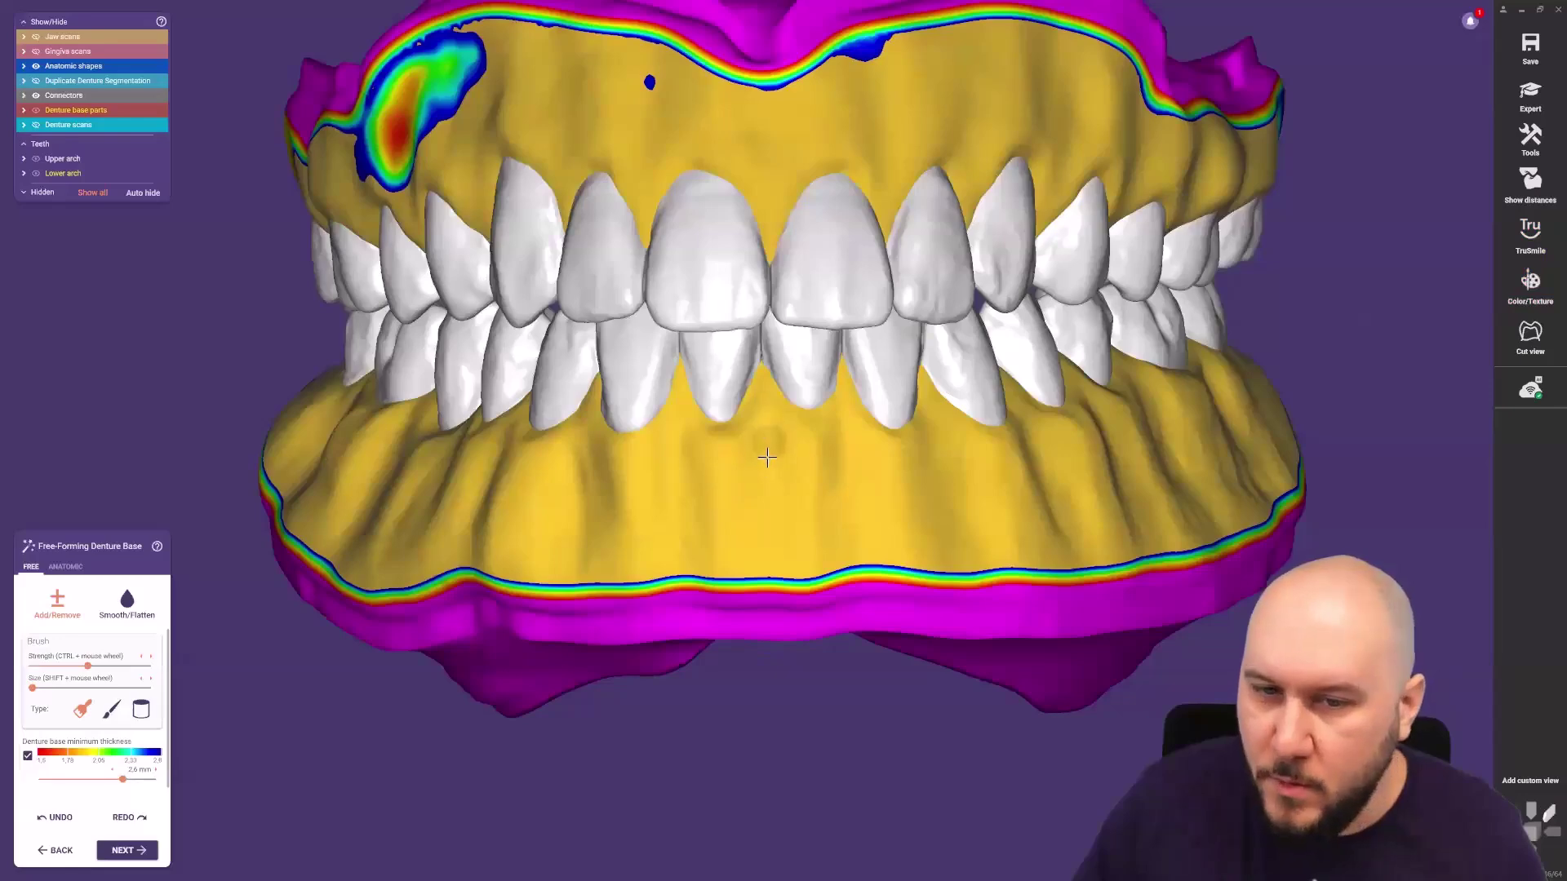
pyautogui.moveTo(784, 542); pyautogui.dragTo(596, 513, button='right')
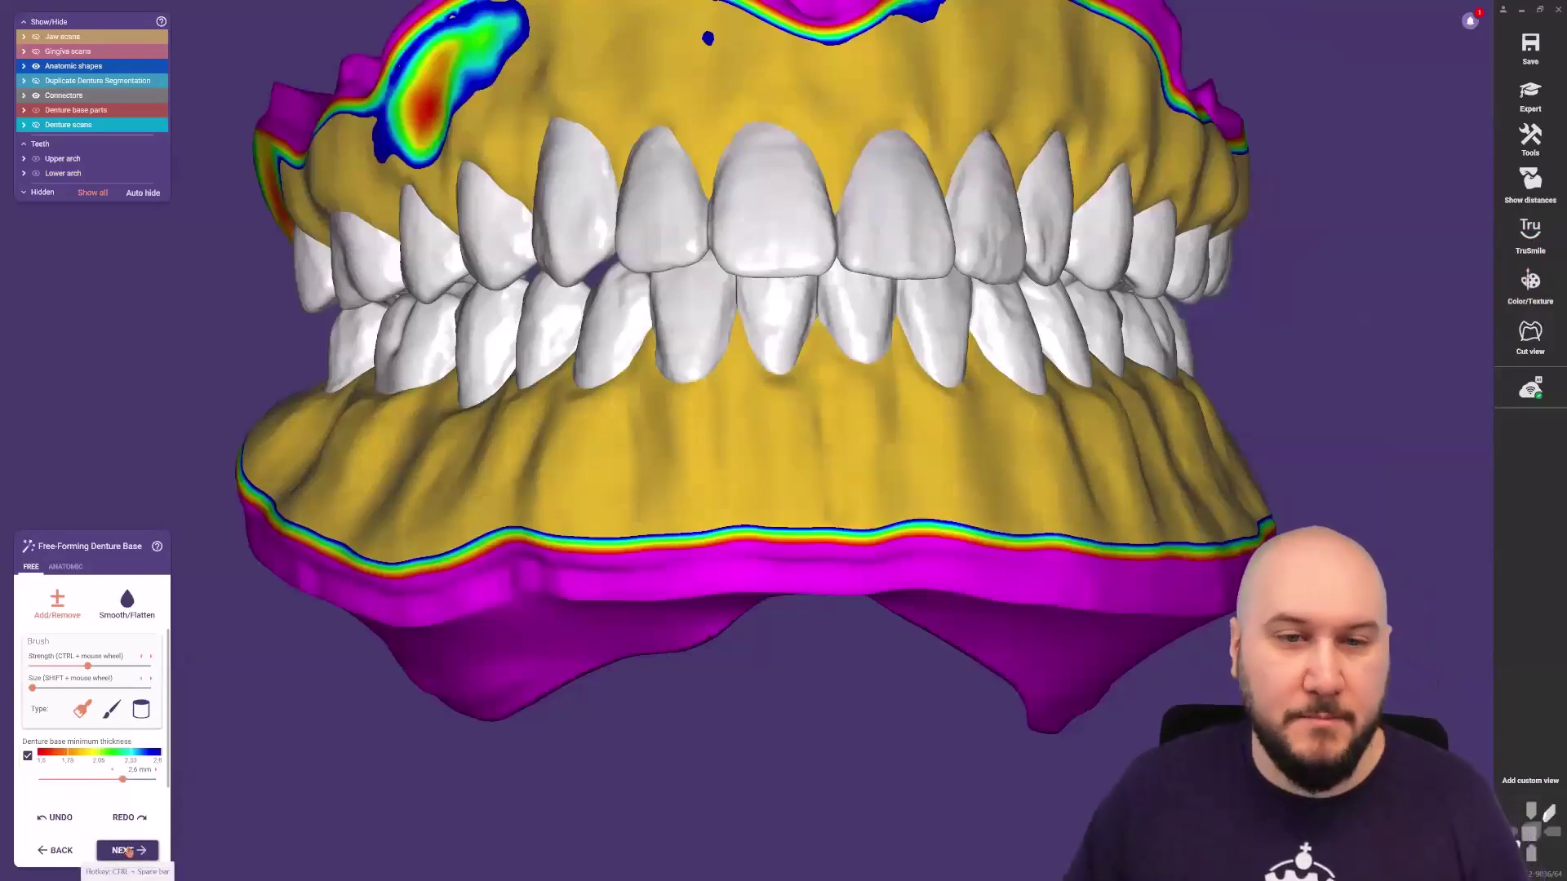
# Proceed to adapting the denture base to the teeth, enable custom bridge bottoms, and apply the adaptation to the upper arch.
pyautogui.click(128, 851)
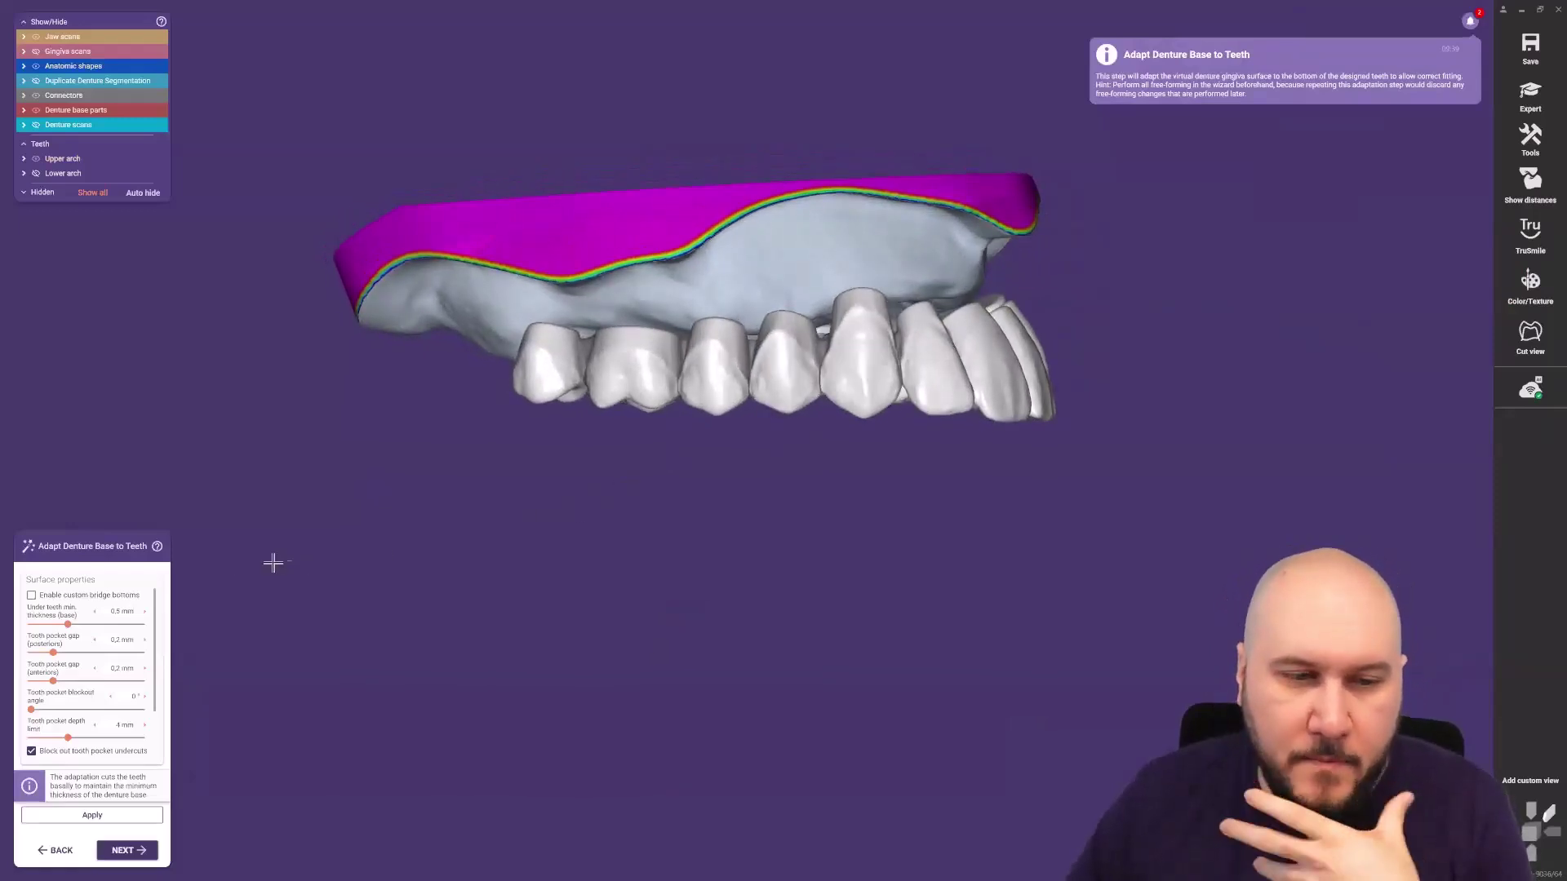
pyautogui.click(53, 602)
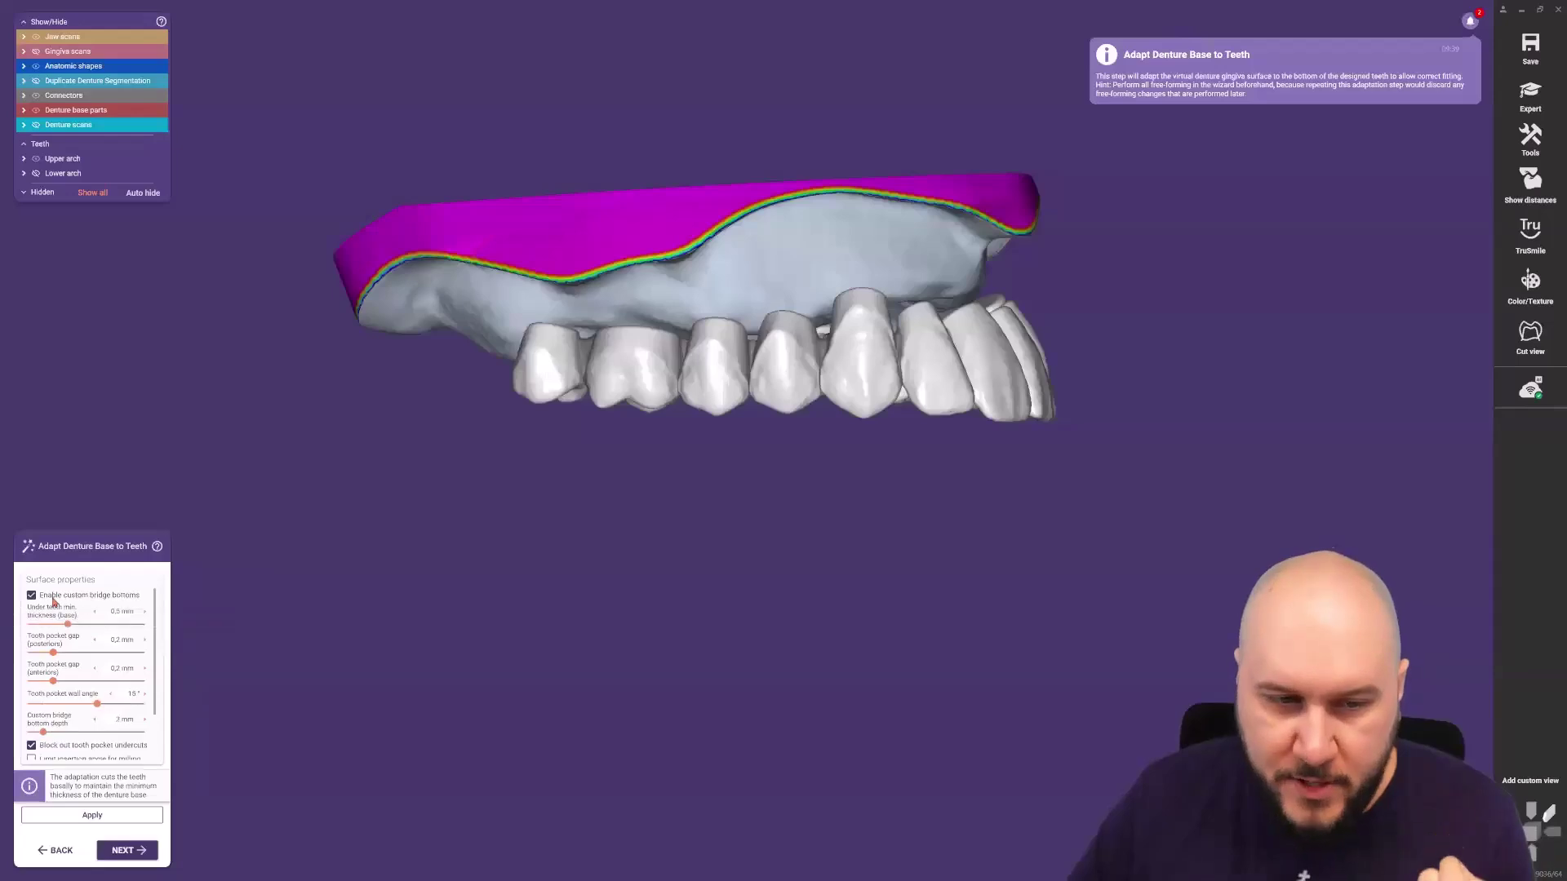
pyautogui.click(92, 815)
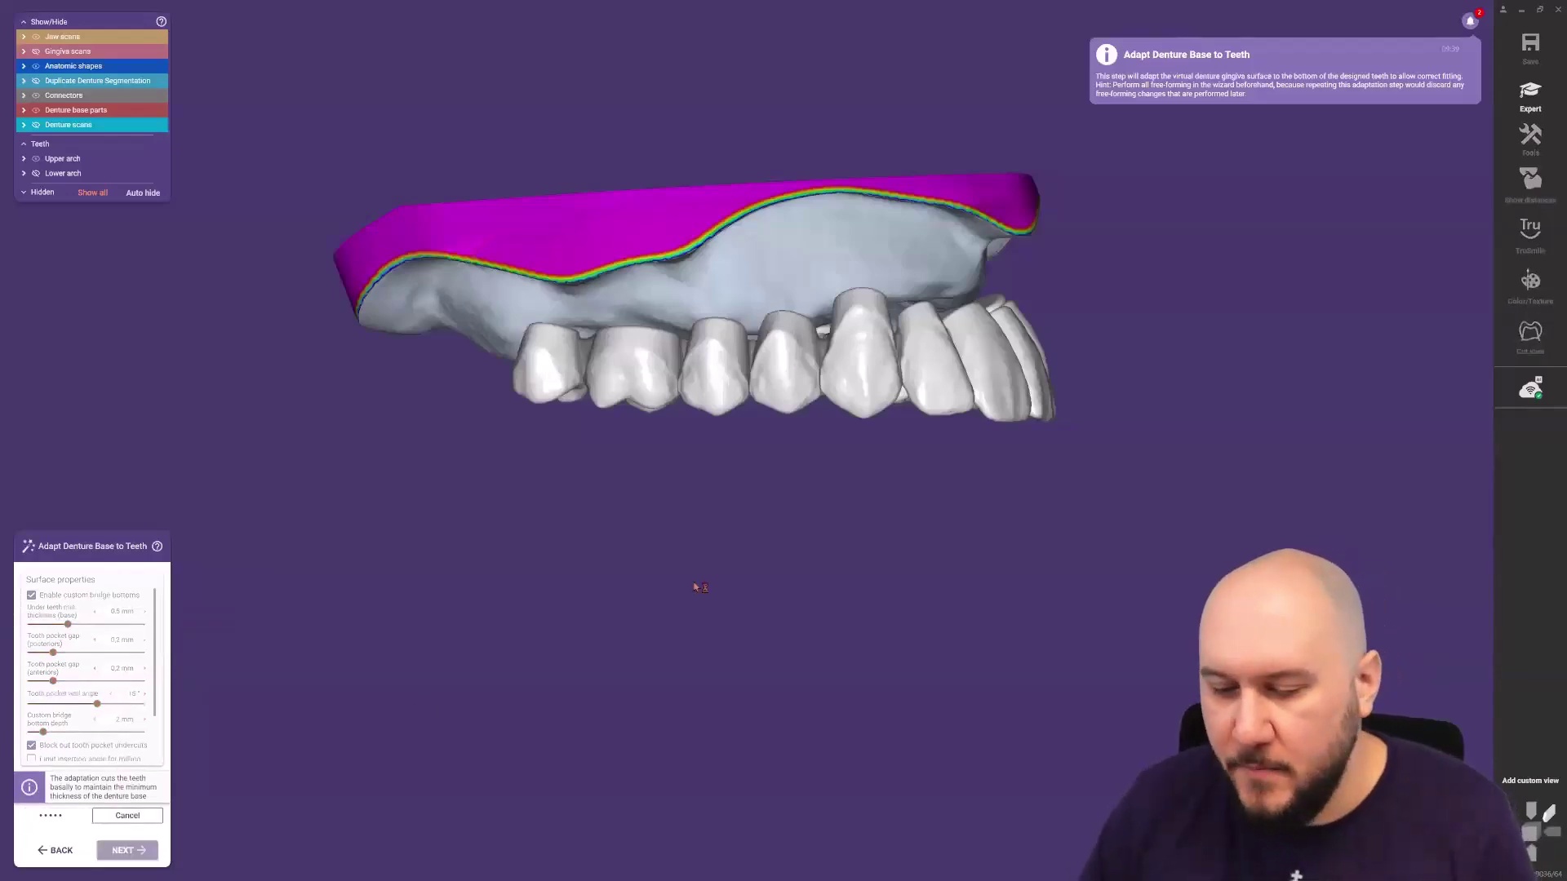
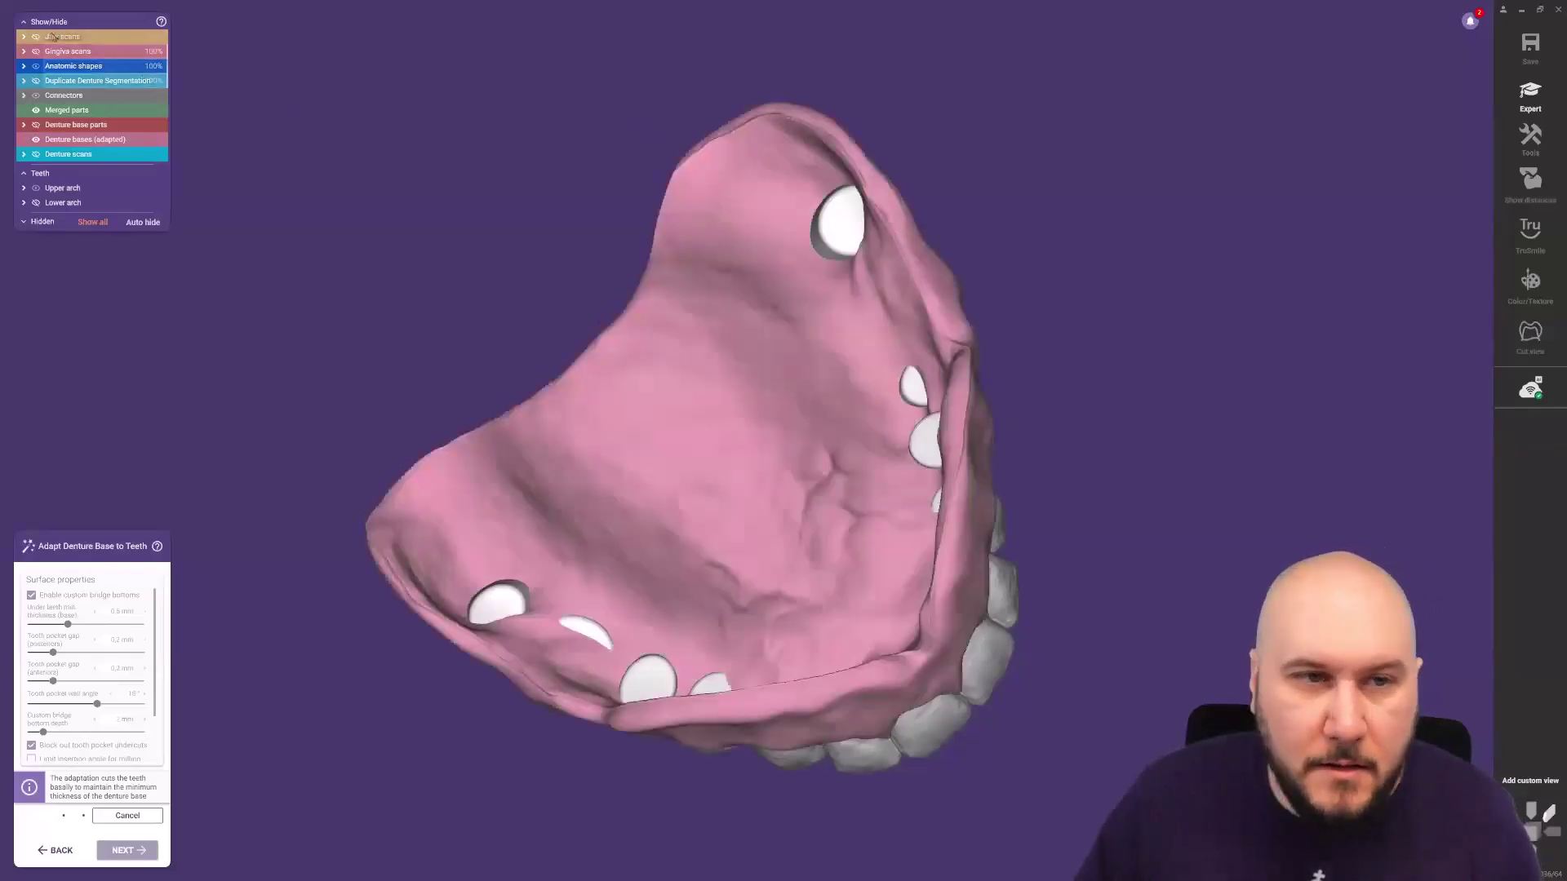
# Hide the adapted denture base and examine the upper teeth from the base side and the side.
pyautogui.click(36, 140)
pyautogui.moveTo(602, 325); pyautogui.dragTo(814, 272, button='right')
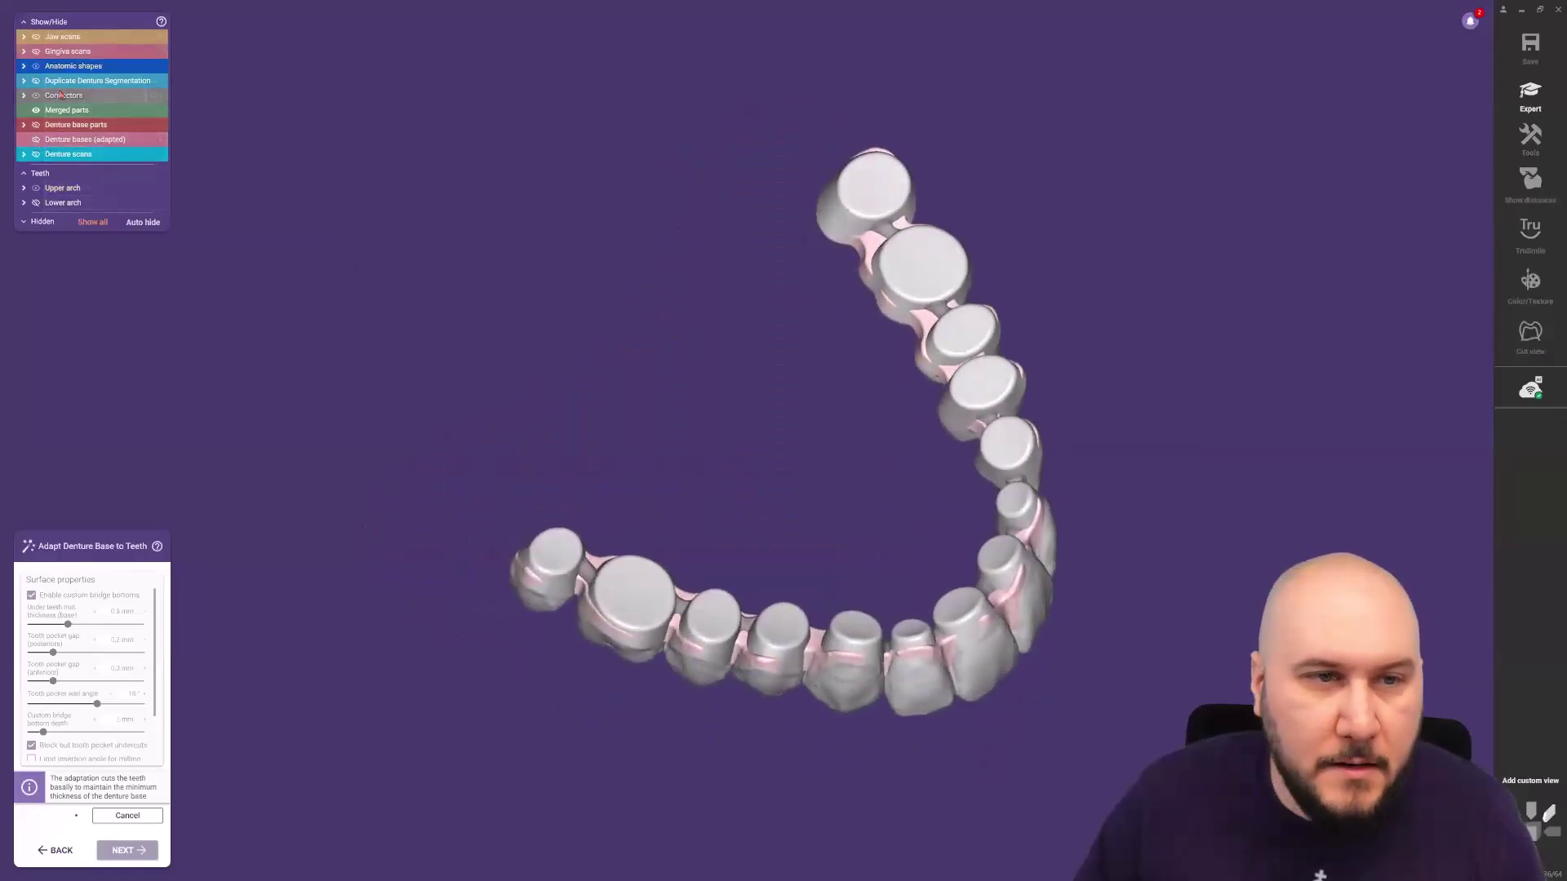
pyautogui.moveTo(589, 351); pyautogui.dragTo(618, 216, button='right')
pyautogui.scroll(5, 781, 492)
pyautogui.moveTo(371, 351); pyautogui.dragTo(396, 210, button='right')
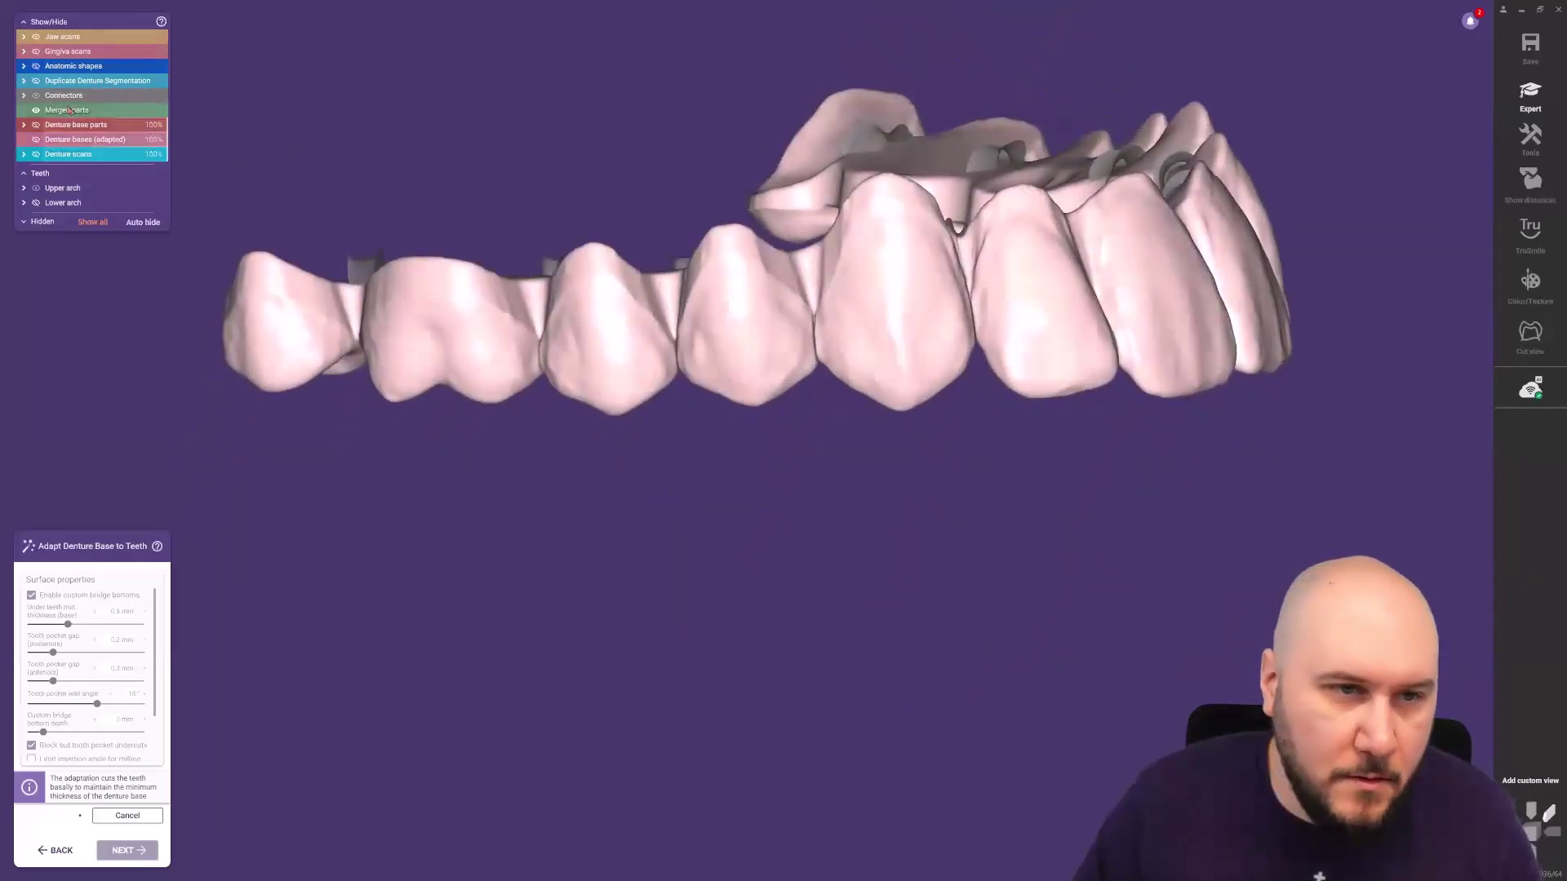
pyautogui.moveTo(595, 273); pyautogui.dragTo(461, 255, button='right')
pyautogui.moveTo(612, 265); pyautogui.dragTo(574, 269, button='right')
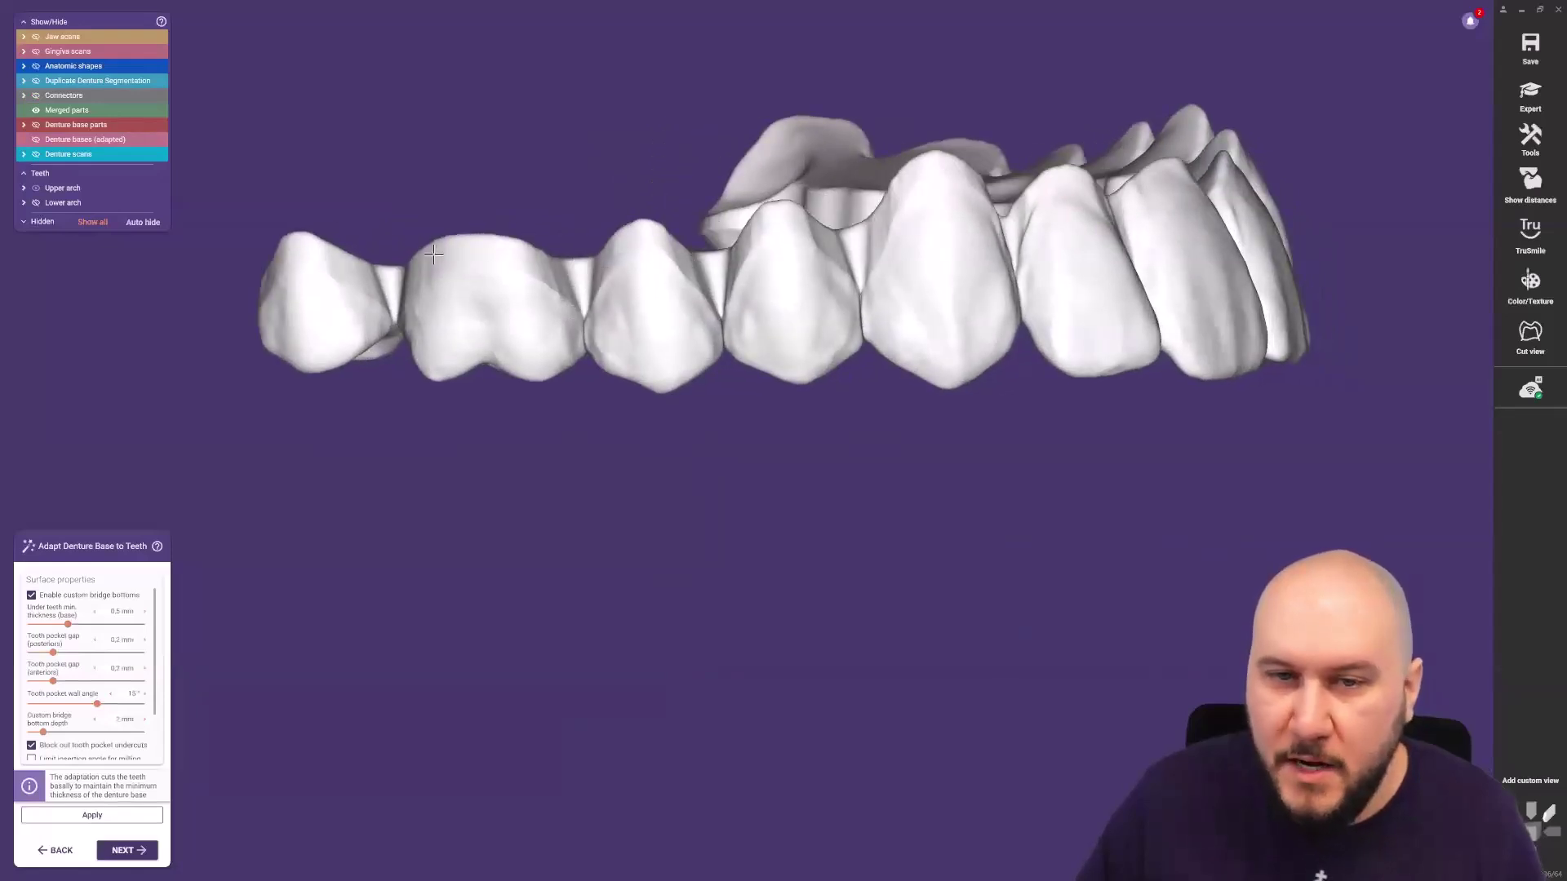
# Inspect the custom bottom of the merged upper teeth from the base side and from the front.
pyautogui.moveTo(703, 245); pyautogui.dragTo(714, 313, button='right')
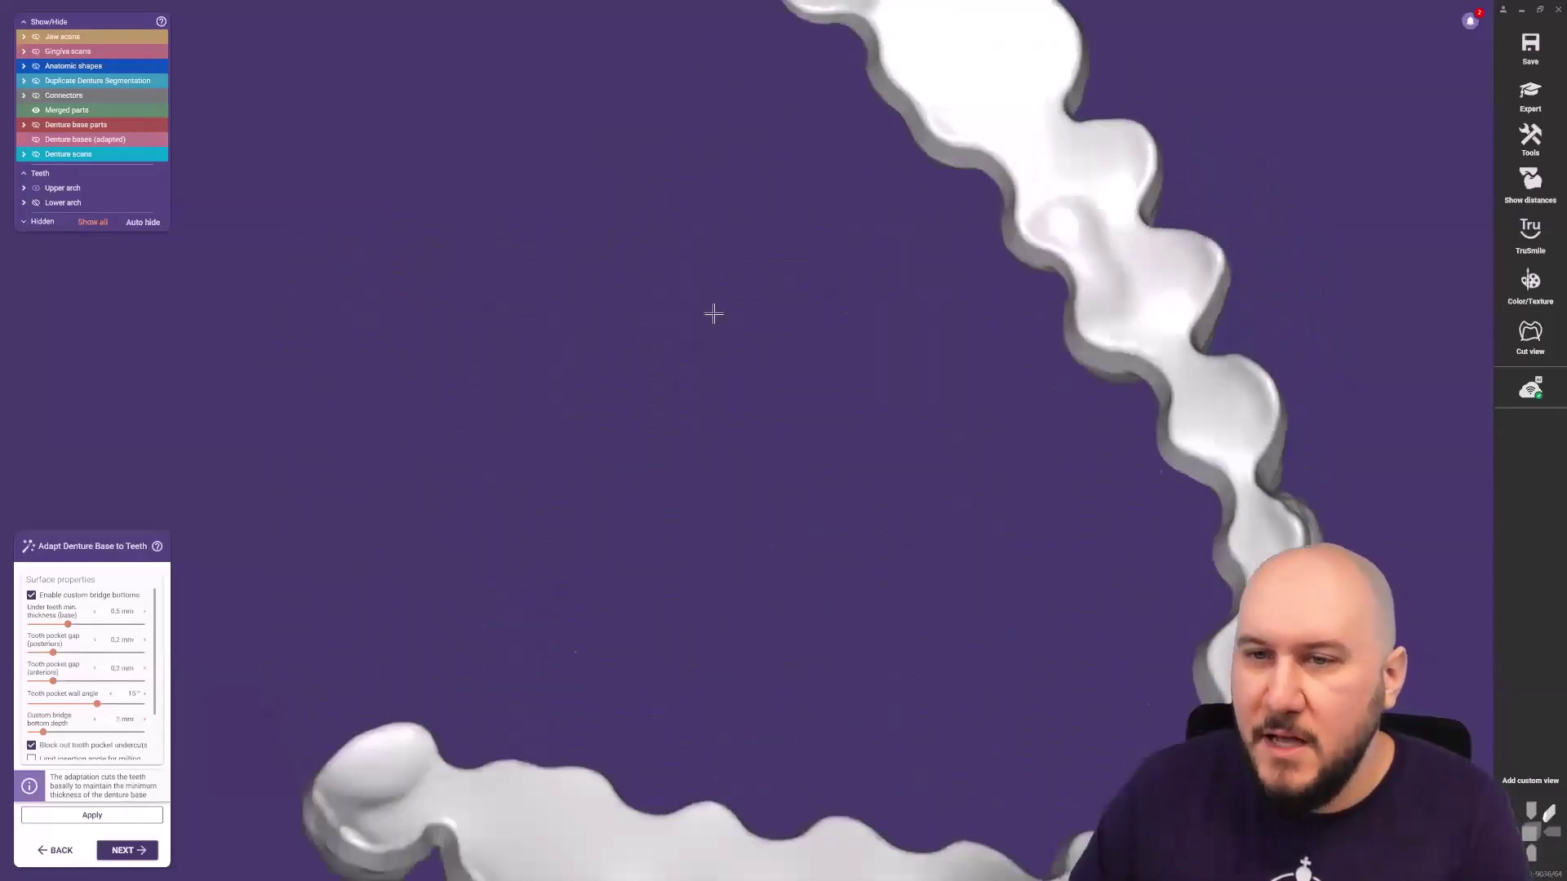
pyautogui.scroll(-5, 844, 330)
pyautogui.moveTo(857, 358); pyautogui.dragTo(858, 360, button='right')
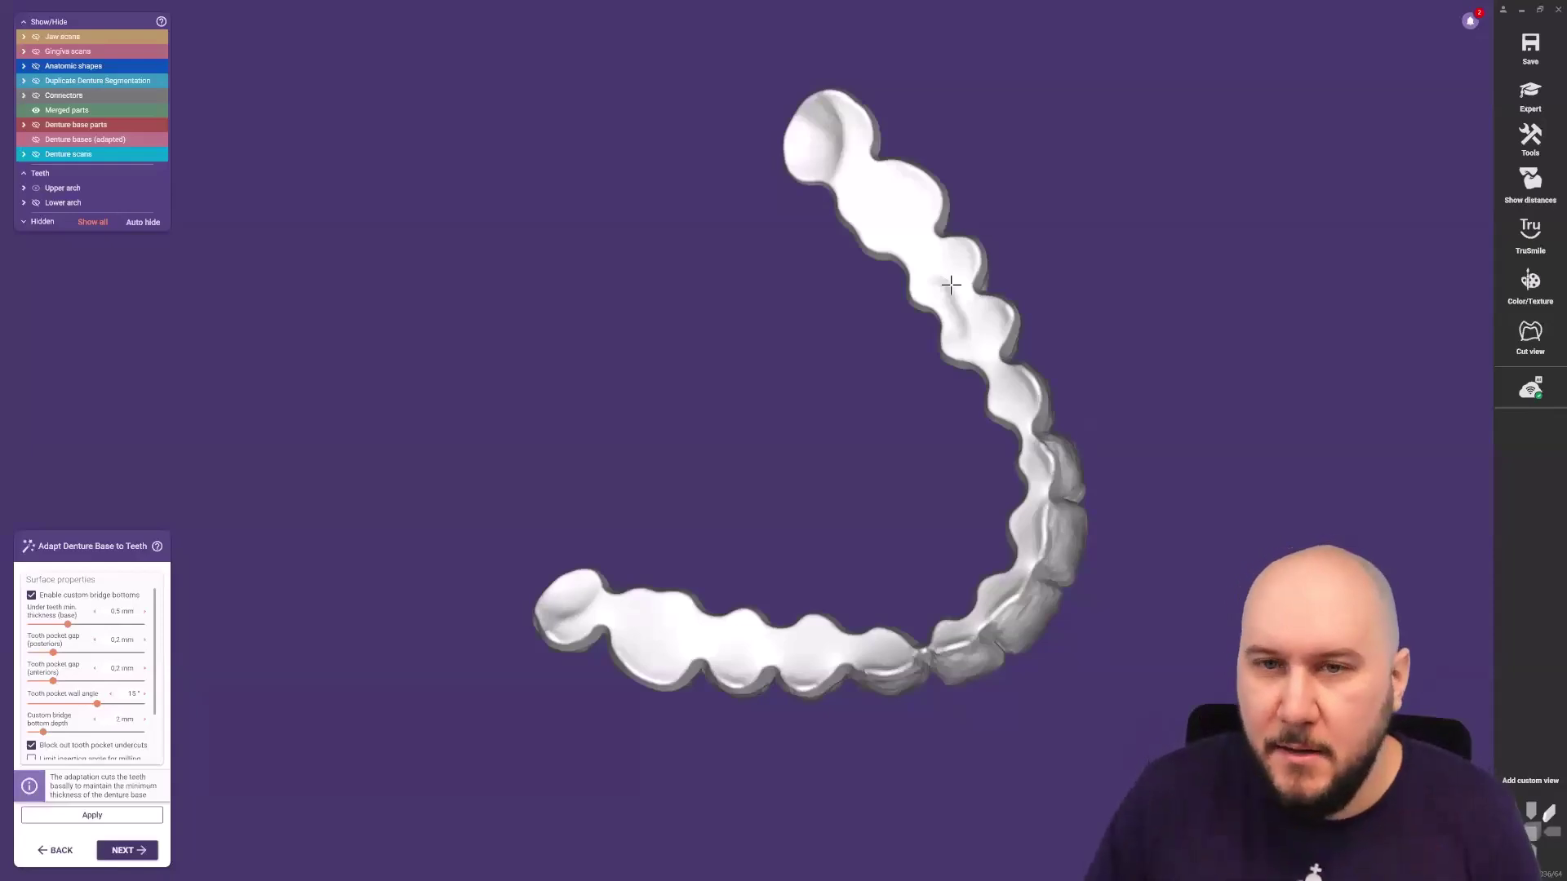
pyautogui.moveTo(873, 392); pyautogui.dragTo(663, 361, button='right')
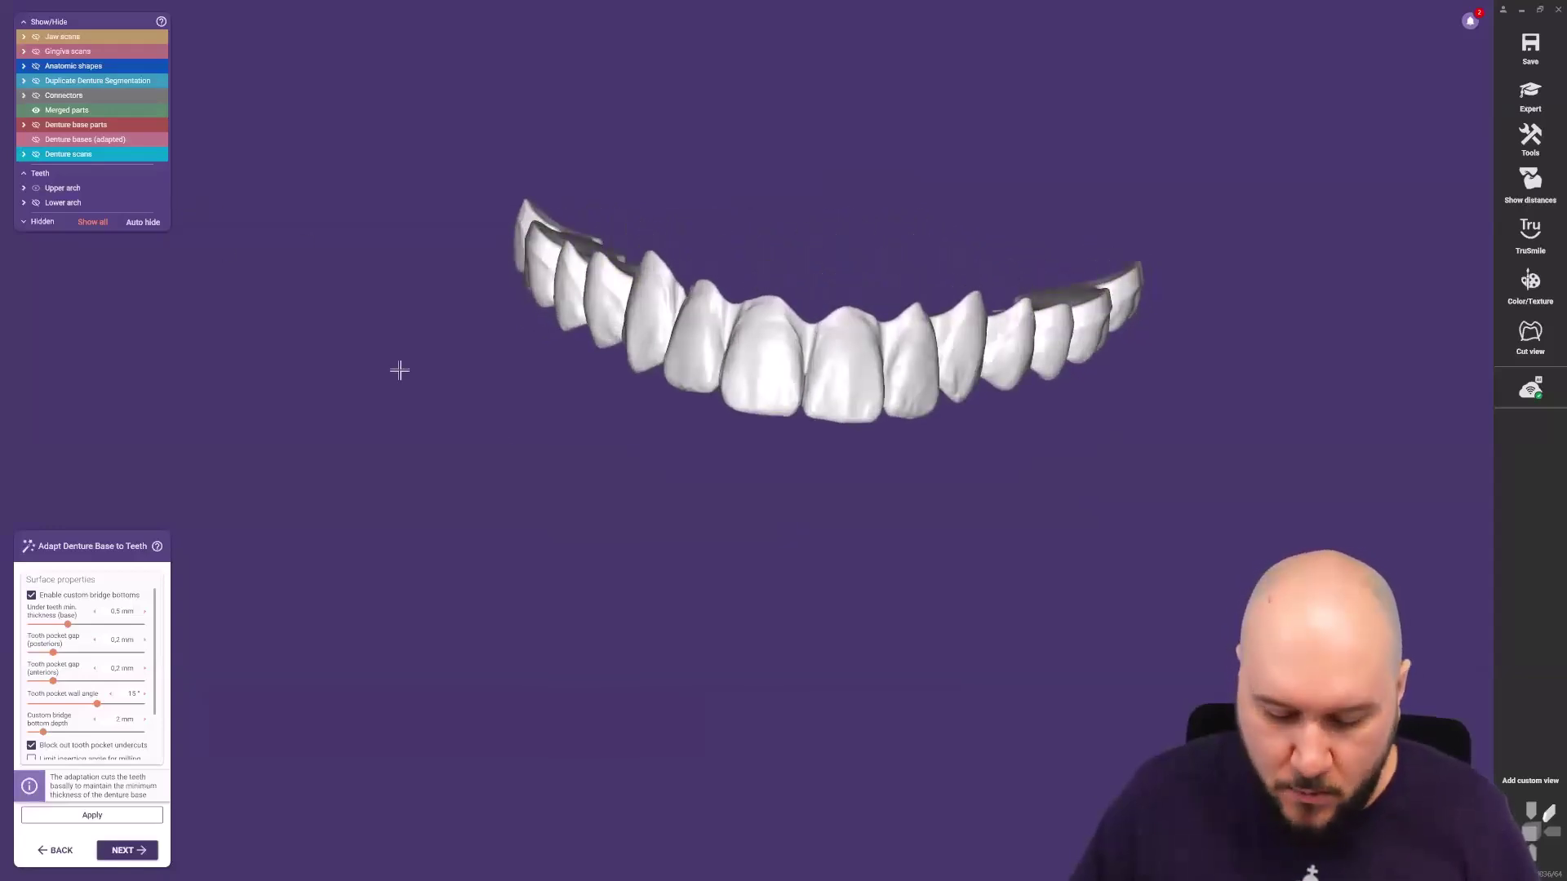
pyautogui.press('space')
pyautogui.press('space')
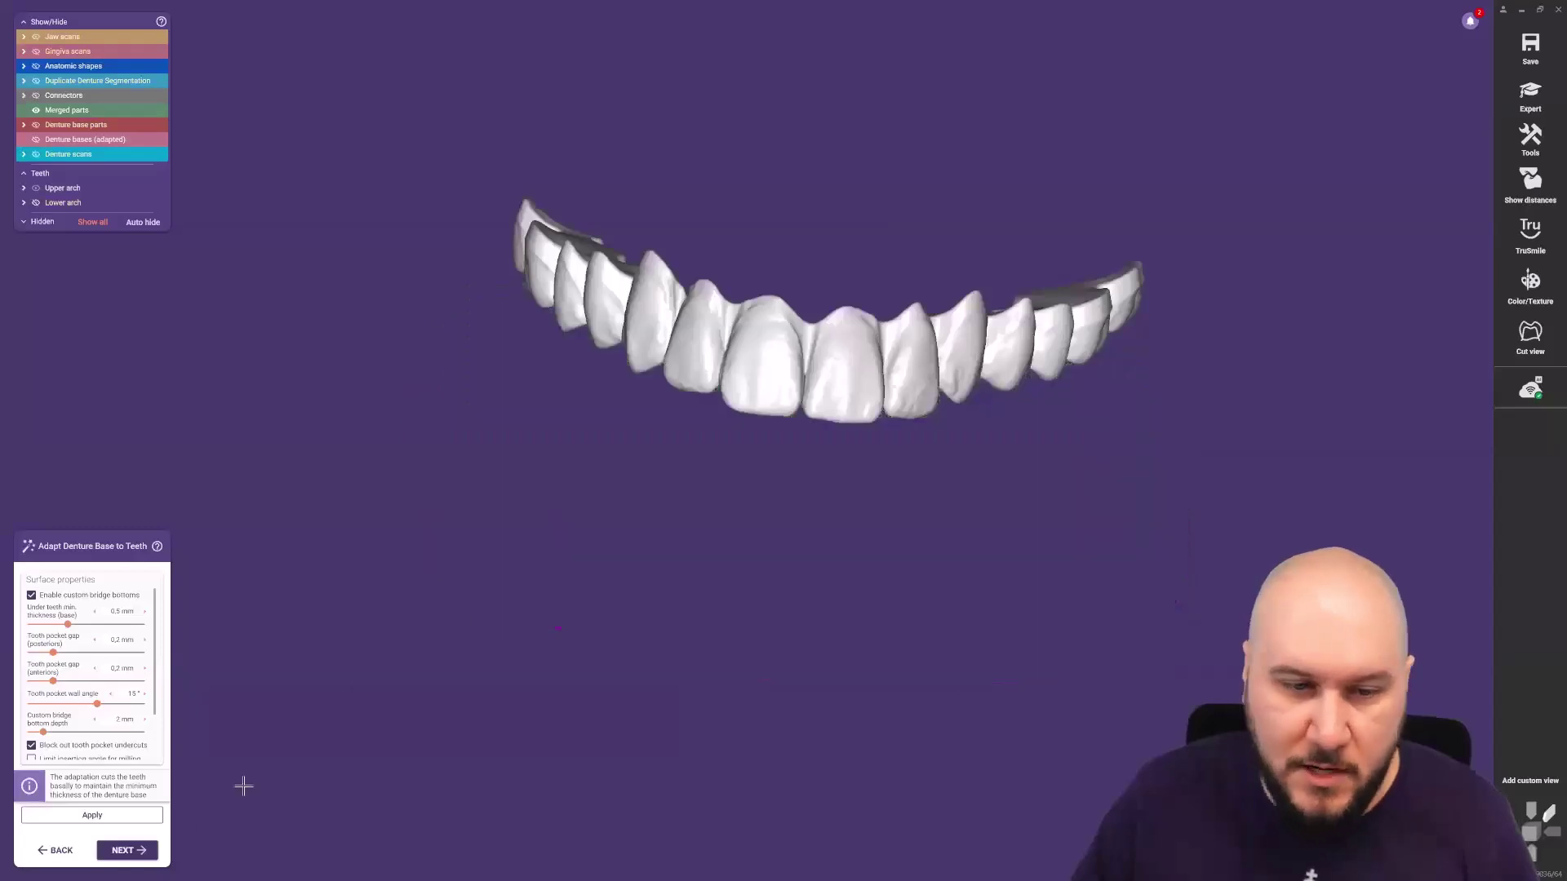
# Proceed to the lower arch and apply the denture base adaptation without custom bridge bottoms.
pyautogui.click(135, 858)
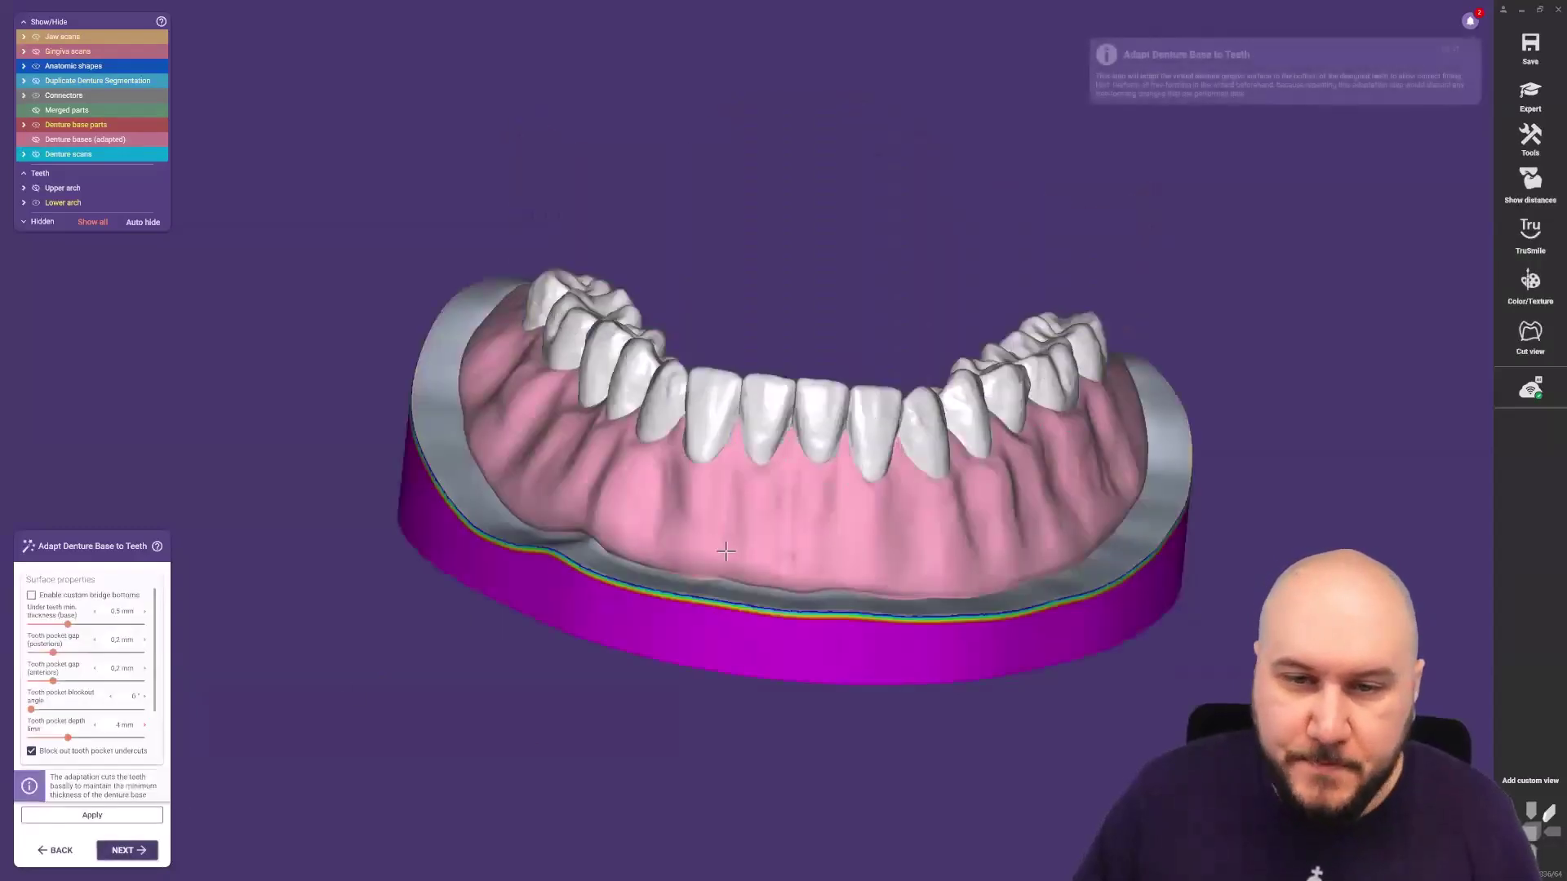
pyautogui.keyDown('ctrl'); pyautogui.scroll(-5, 816, 544); pyautogui.keyUp('ctrl')
pyautogui.moveTo(818, 544); pyautogui.dragTo(1020, 465, button='right')
pyautogui.moveTo(906, 384); pyautogui.dragTo(597, 390, button='right')
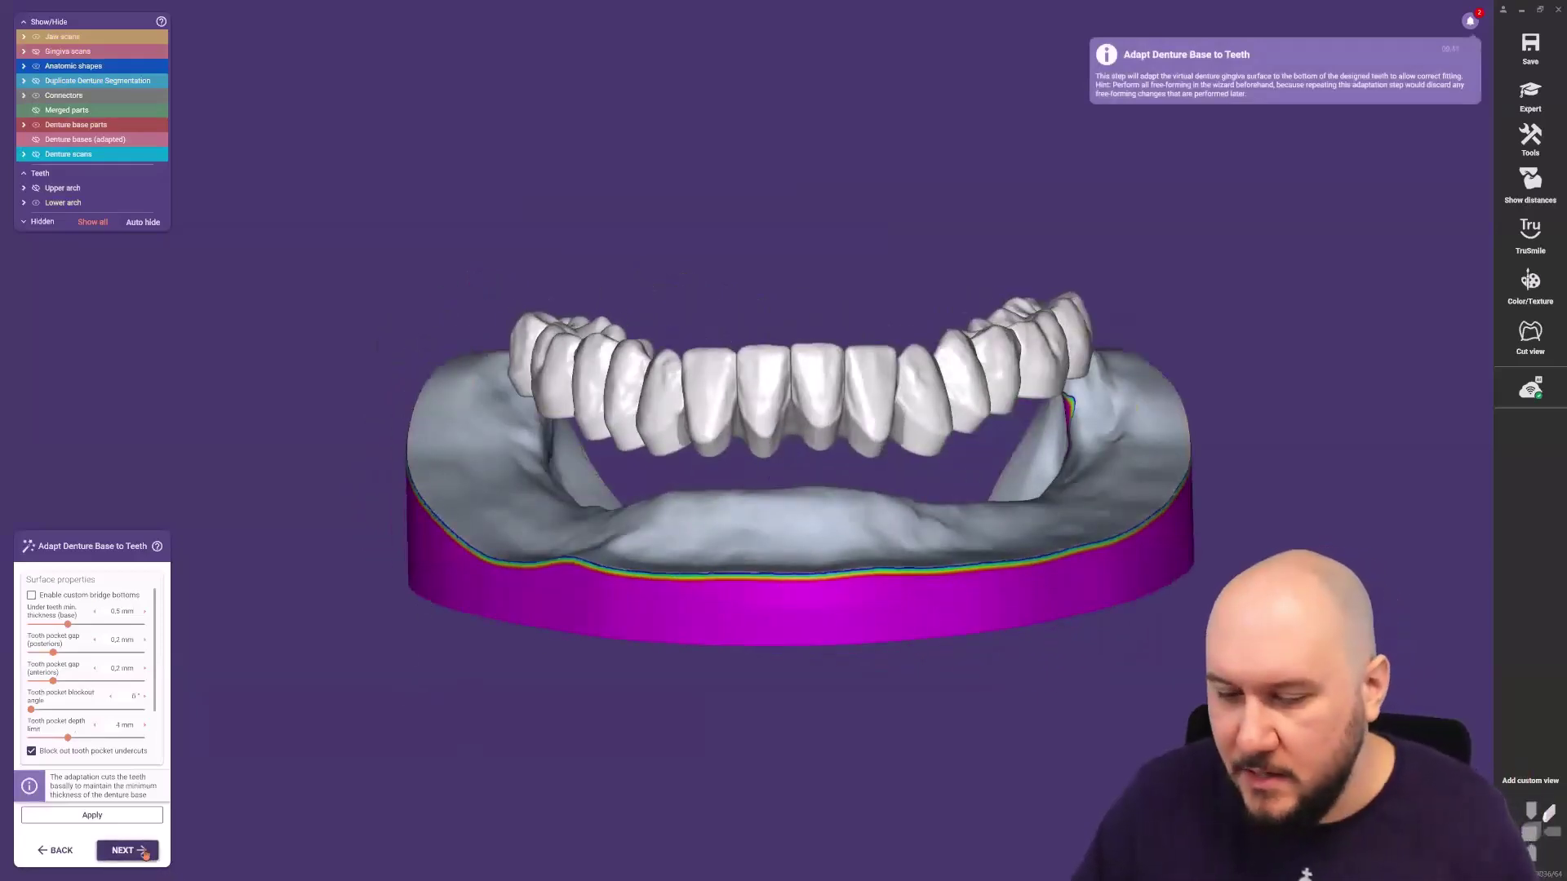
pyautogui.click(151, 815)
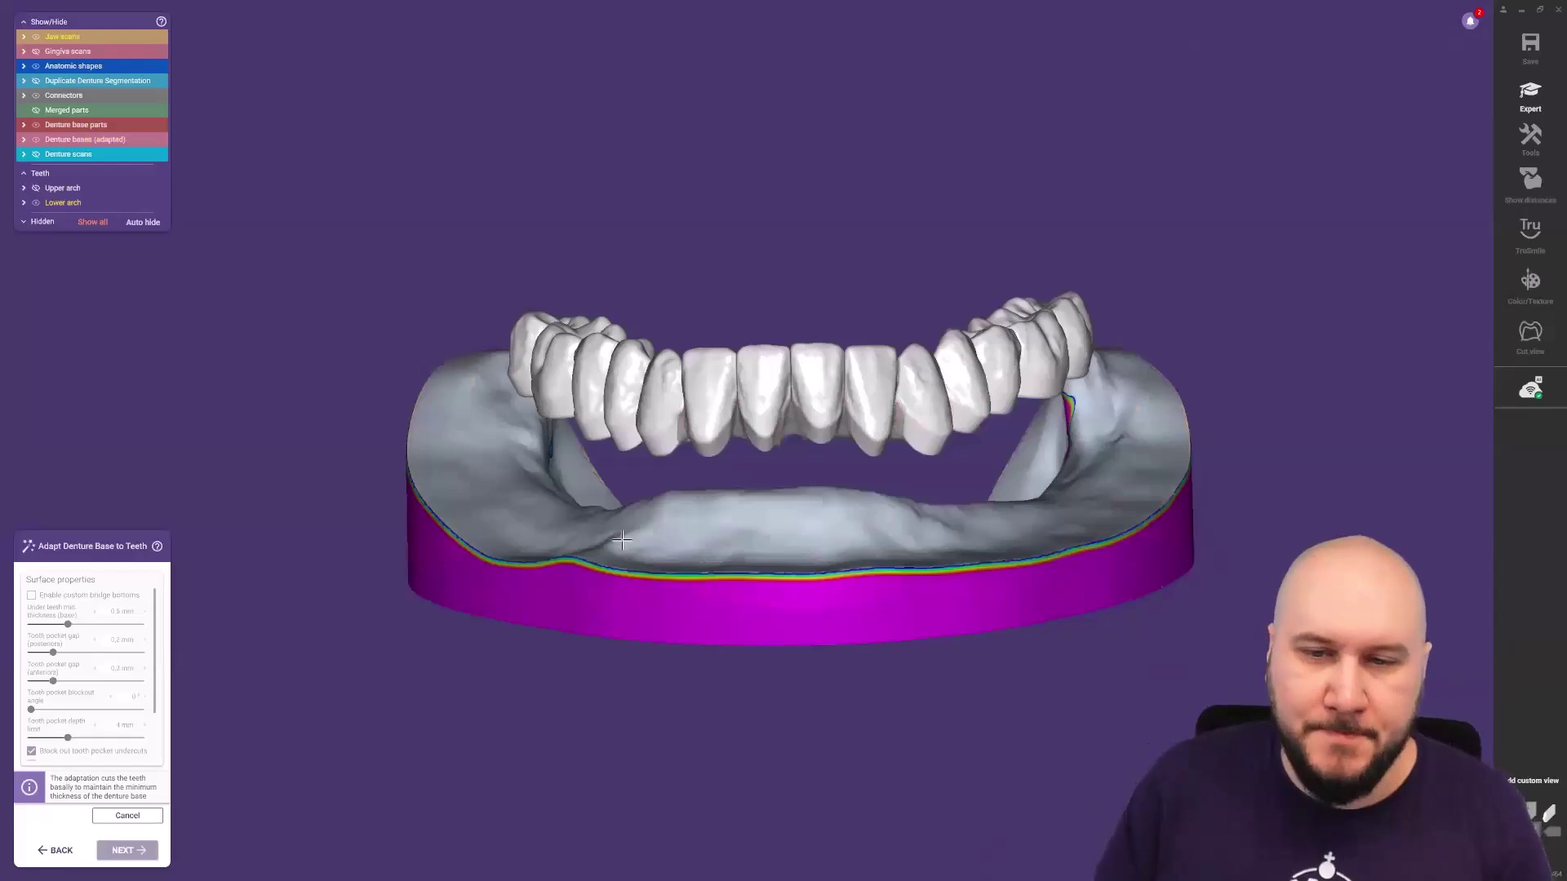
pyautogui.scroll(-3, 622, 540)
pyautogui.moveTo(622, 540); pyautogui.dragTo(636, 517, button='right')
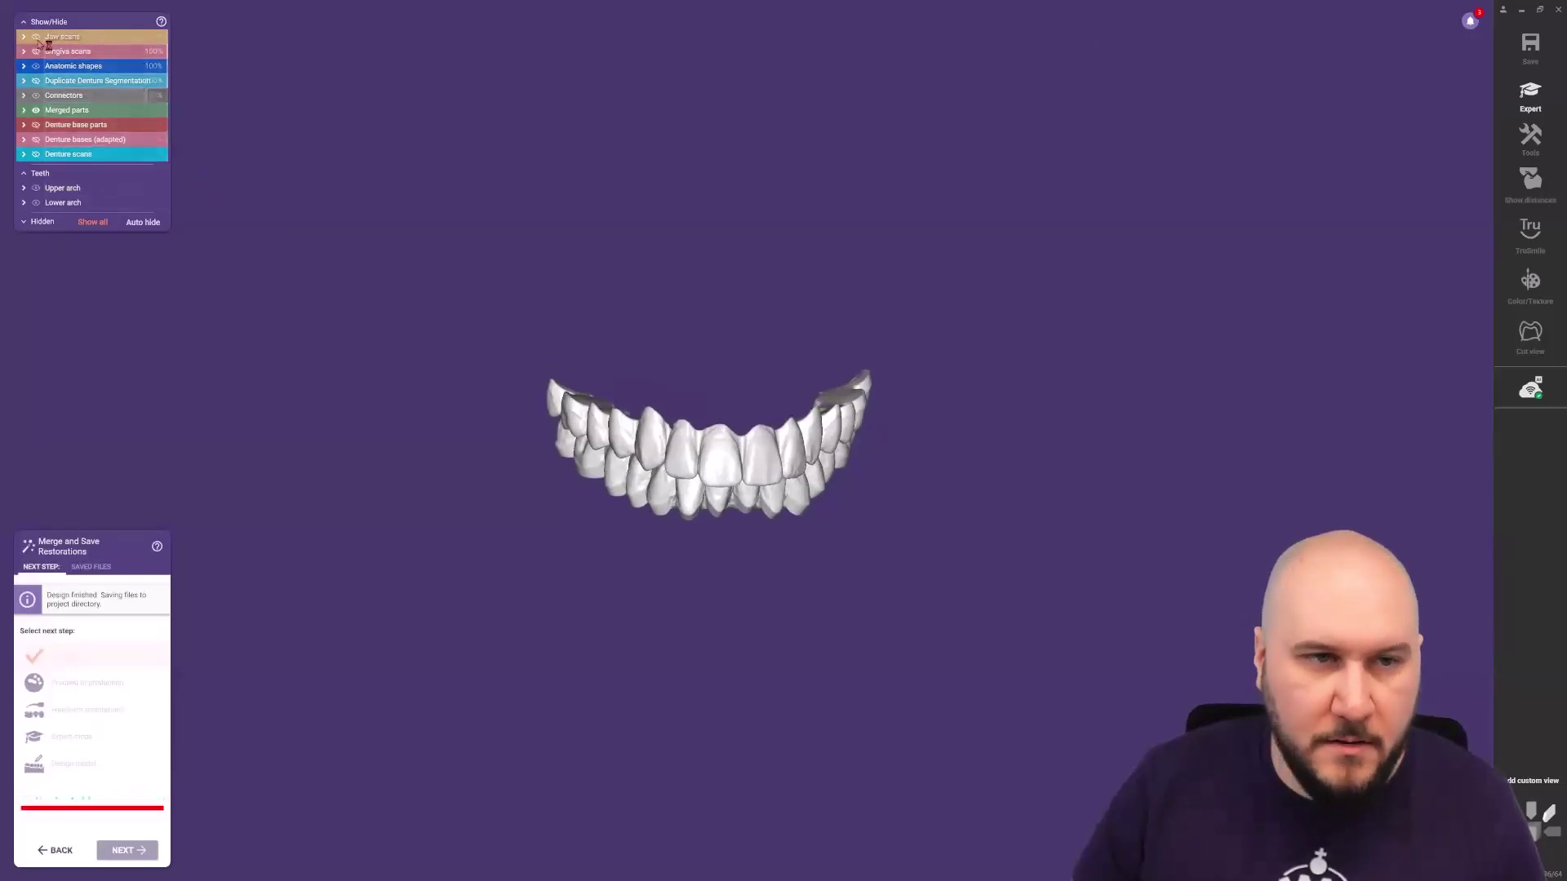
# Hide the adapted denture bases and examine the merged teeth from the side, including the individual lower tooth bottoms and connectors up close.
pyautogui.click(37, 140)
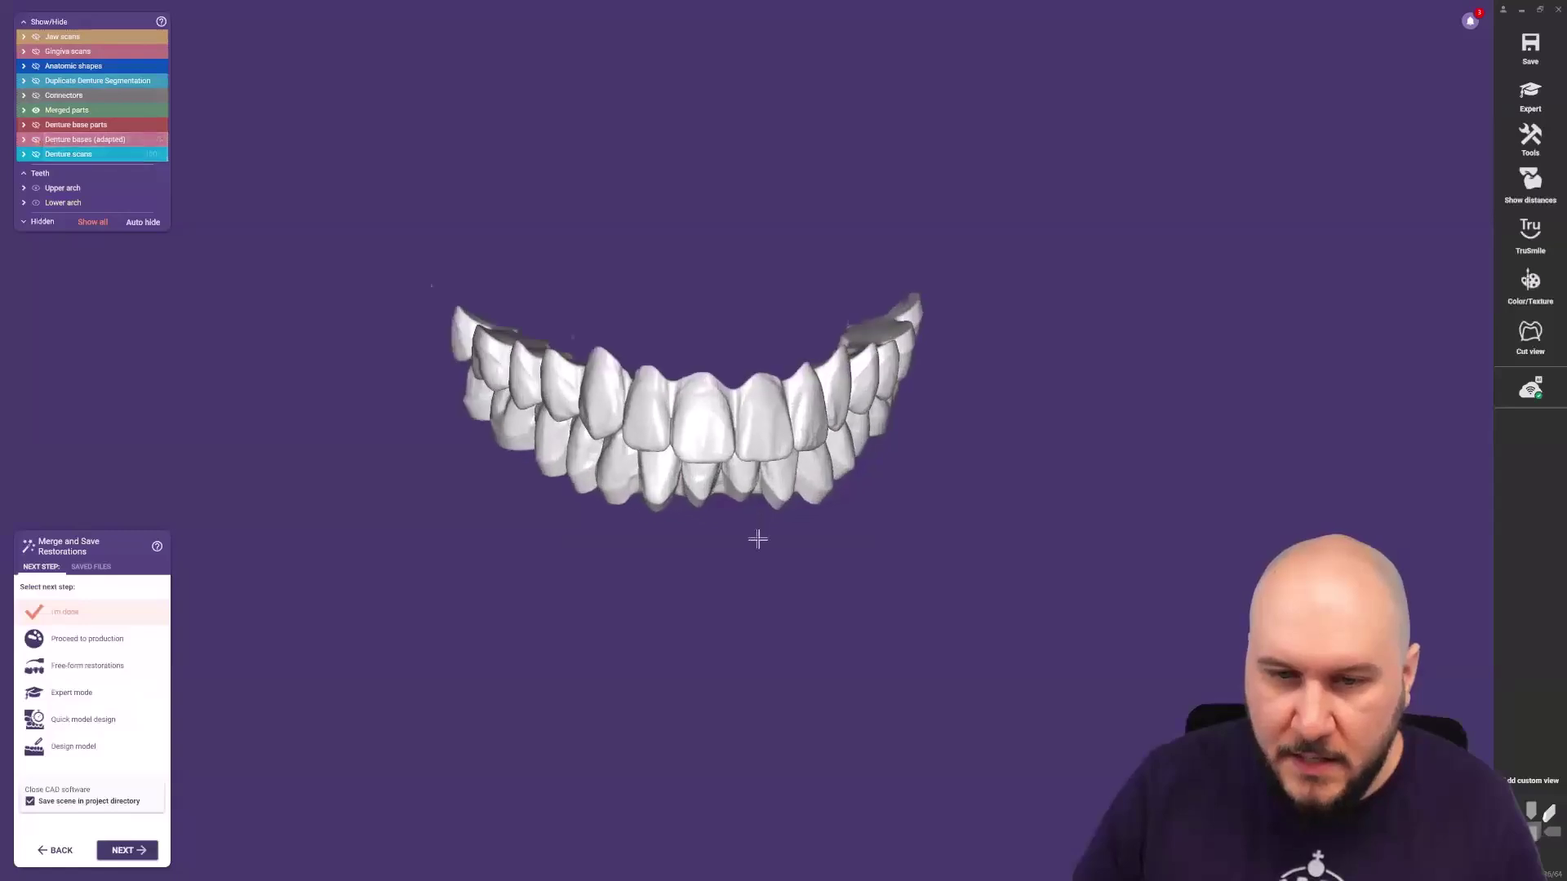
pyautogui.scroll(5, 755, 535)
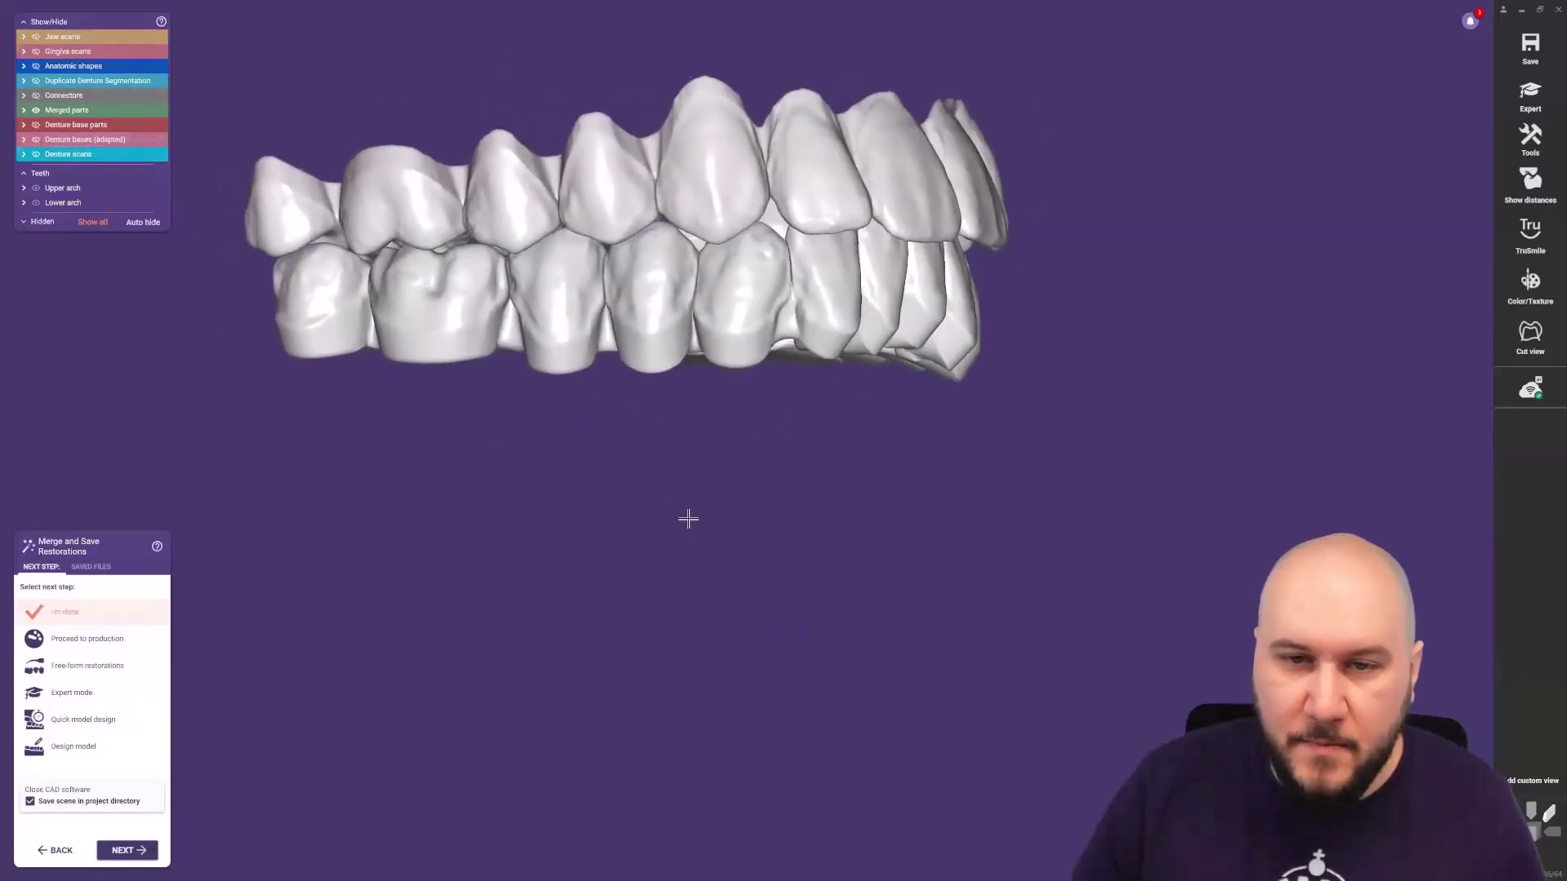
pyautogui.moveTo(688, 519); pyautogui.dragTo(811, 388, button='right')
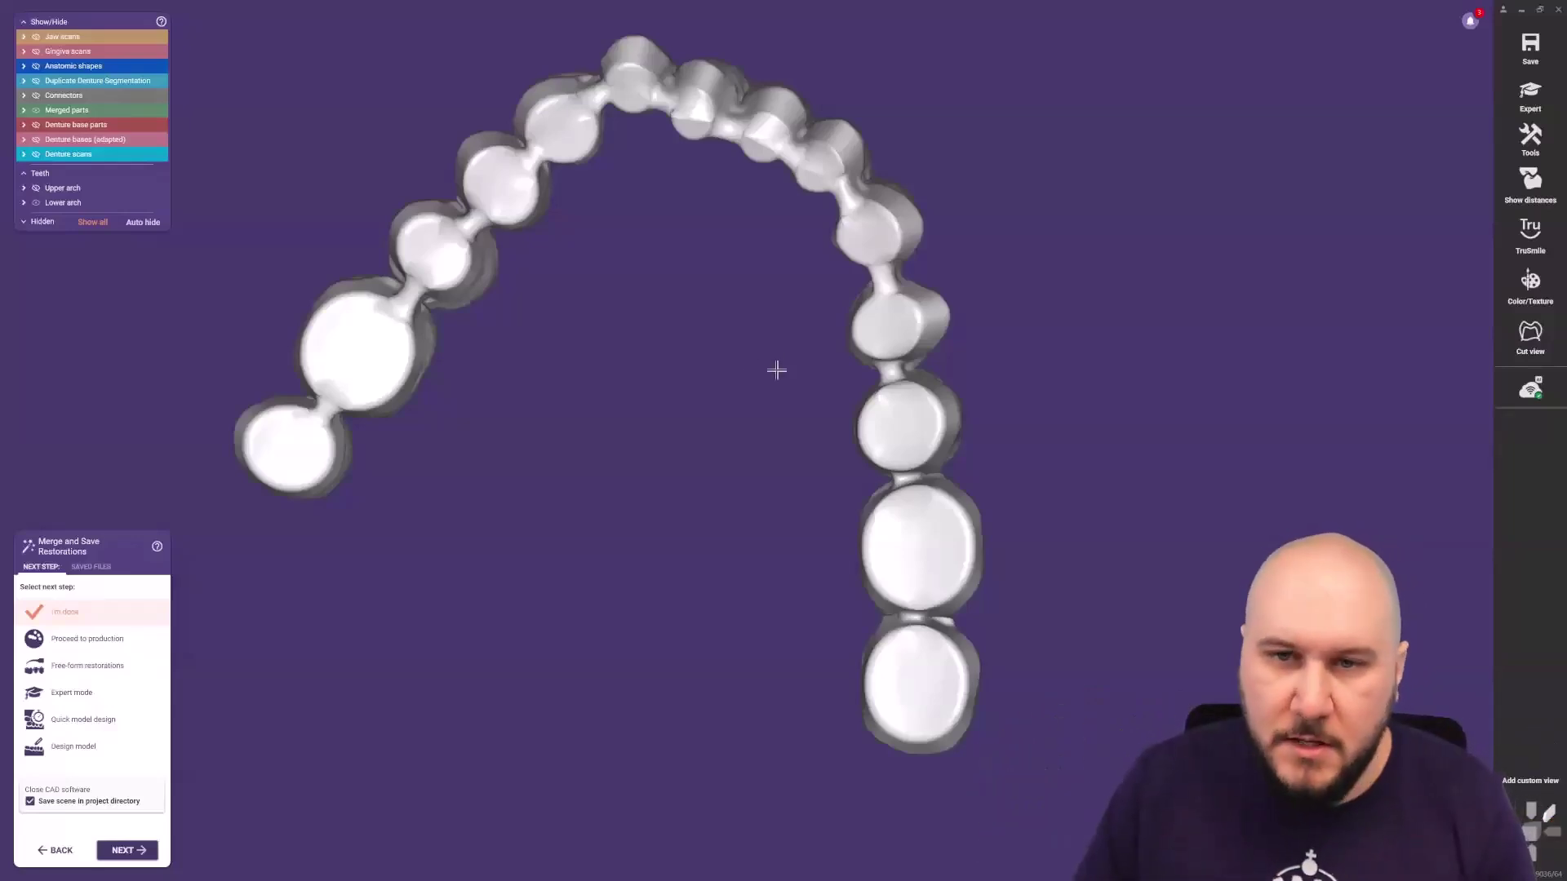
pyautogui.moveTo(776, 368); pyautogui.dragTo(817, 571, button='right')
pyautogui.scroll(5, 816, 682)
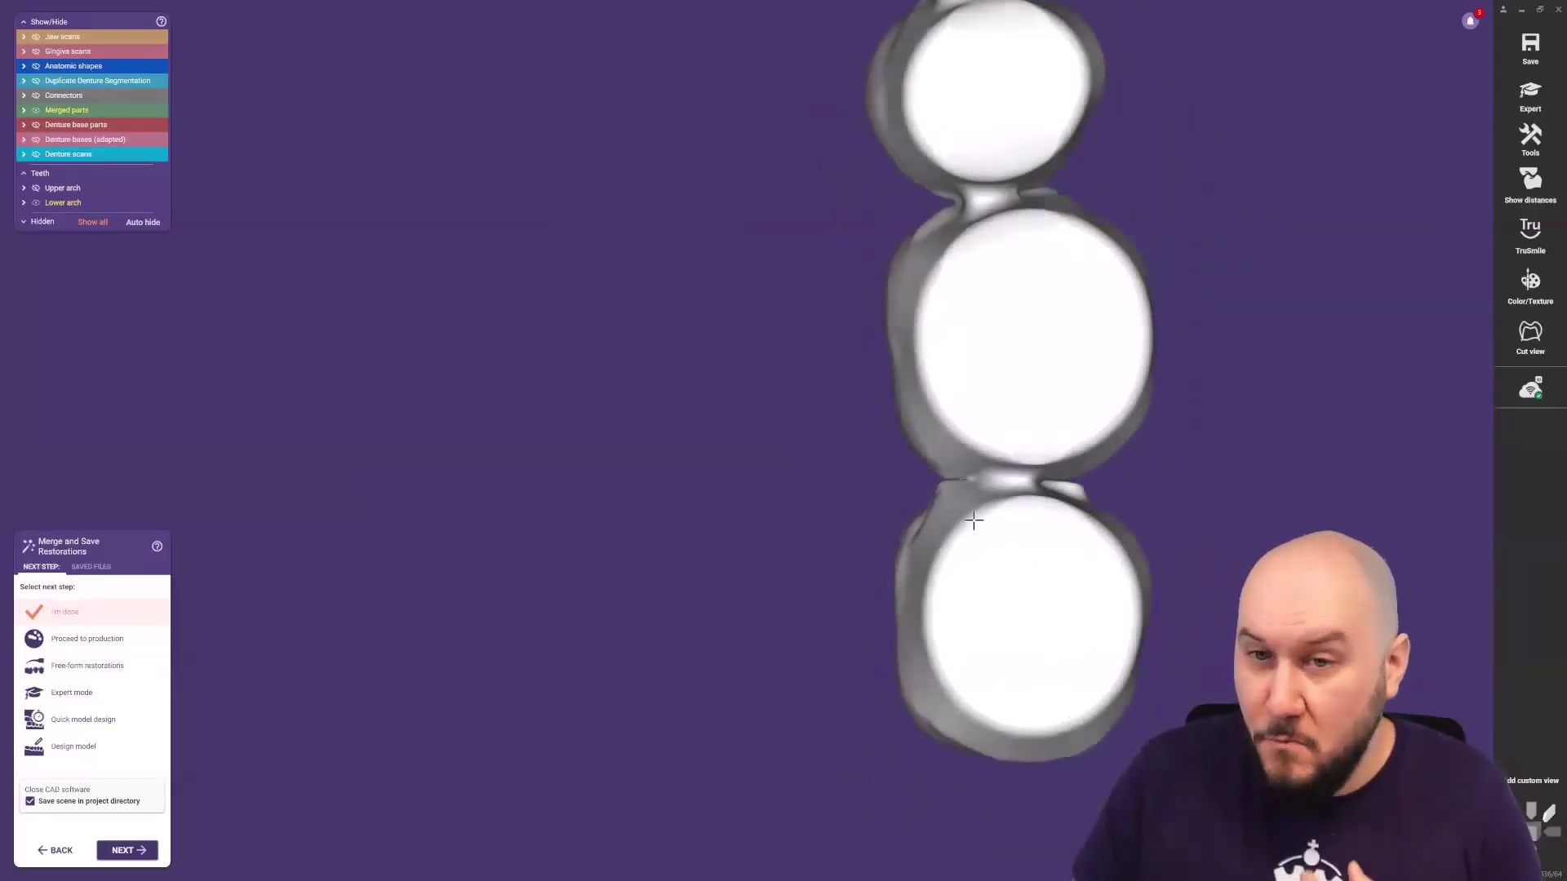
pyautogui.scroll(-3, 974, 520)
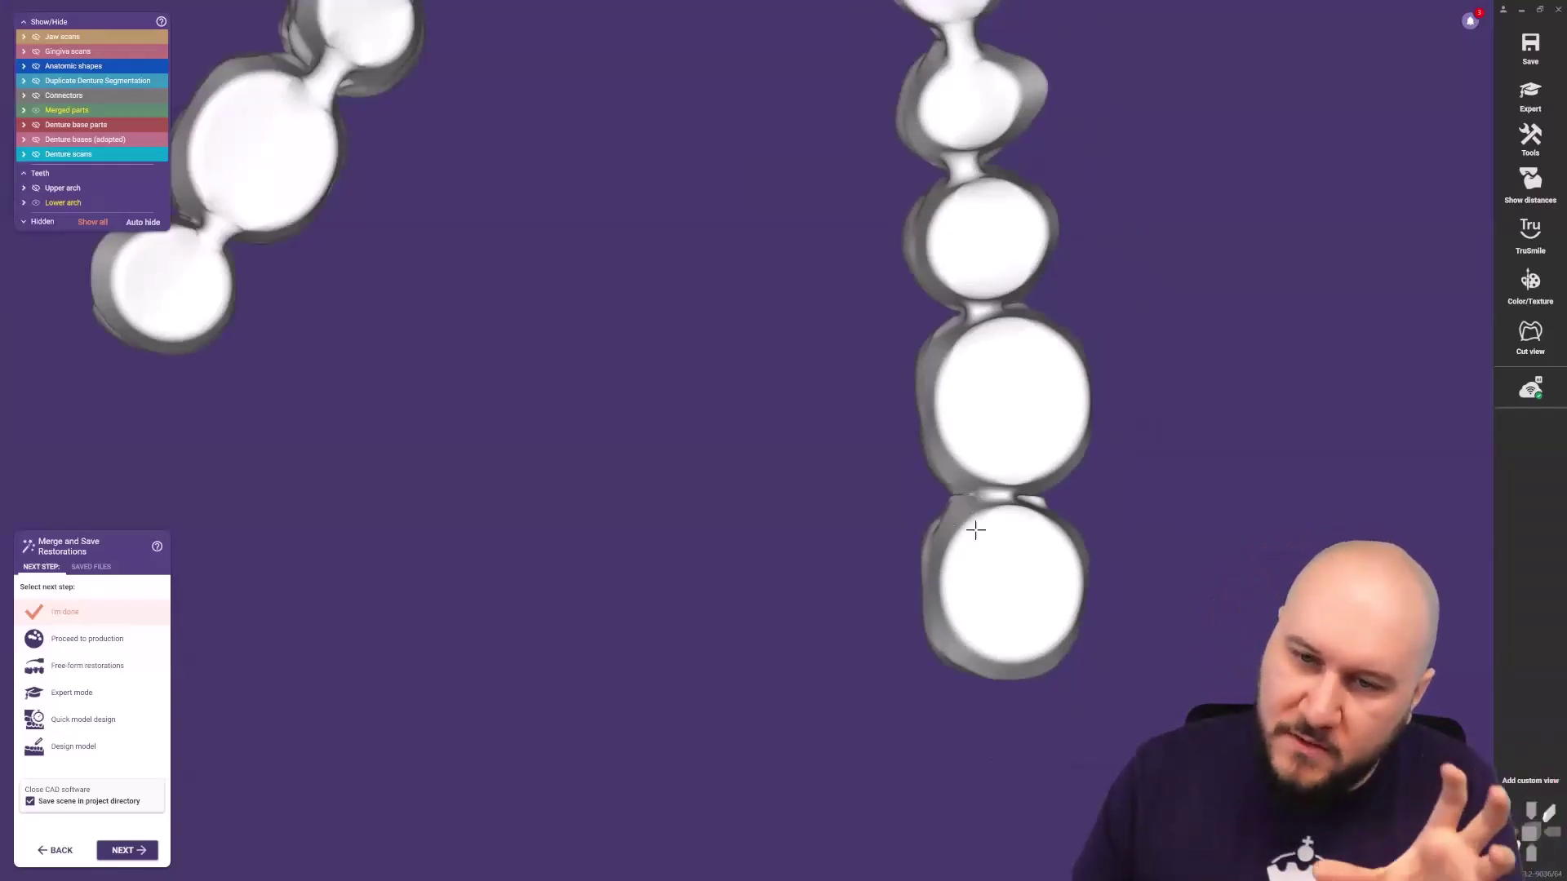
pyautogui.scroll(-5, 982, 514)
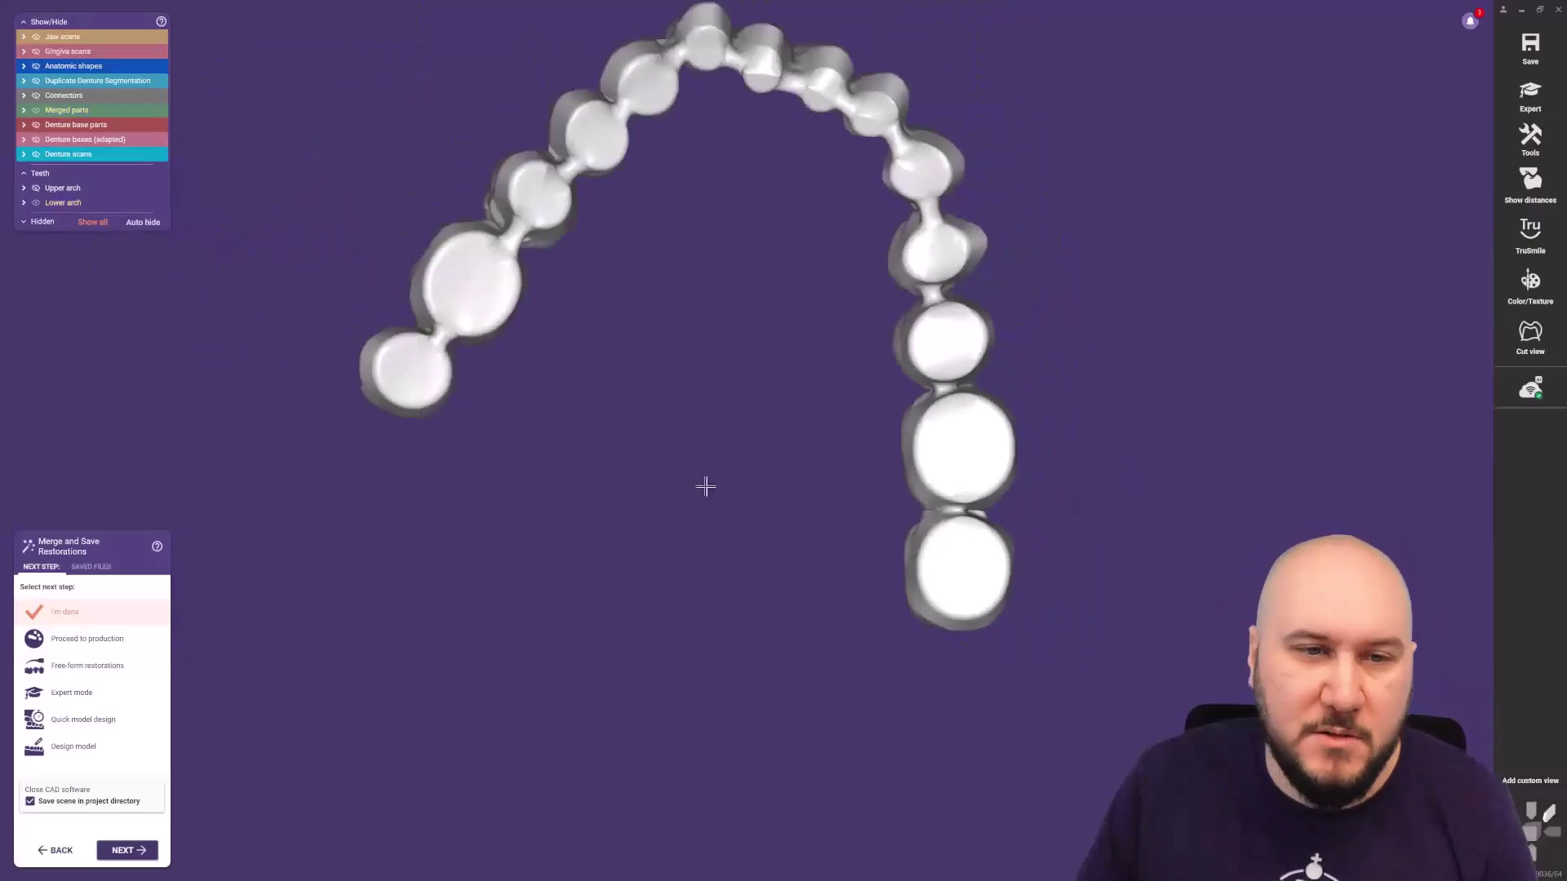
# Compare the continuous custom bottom of the merged upper teeth from the base side and the front.
pyautogui.moveTo(720, 504); pyautogui.dragTo(707, 493, button='right')
pyautogui.moveTo(573, 326); pyautogui.dragTo(542, 396, button='right')
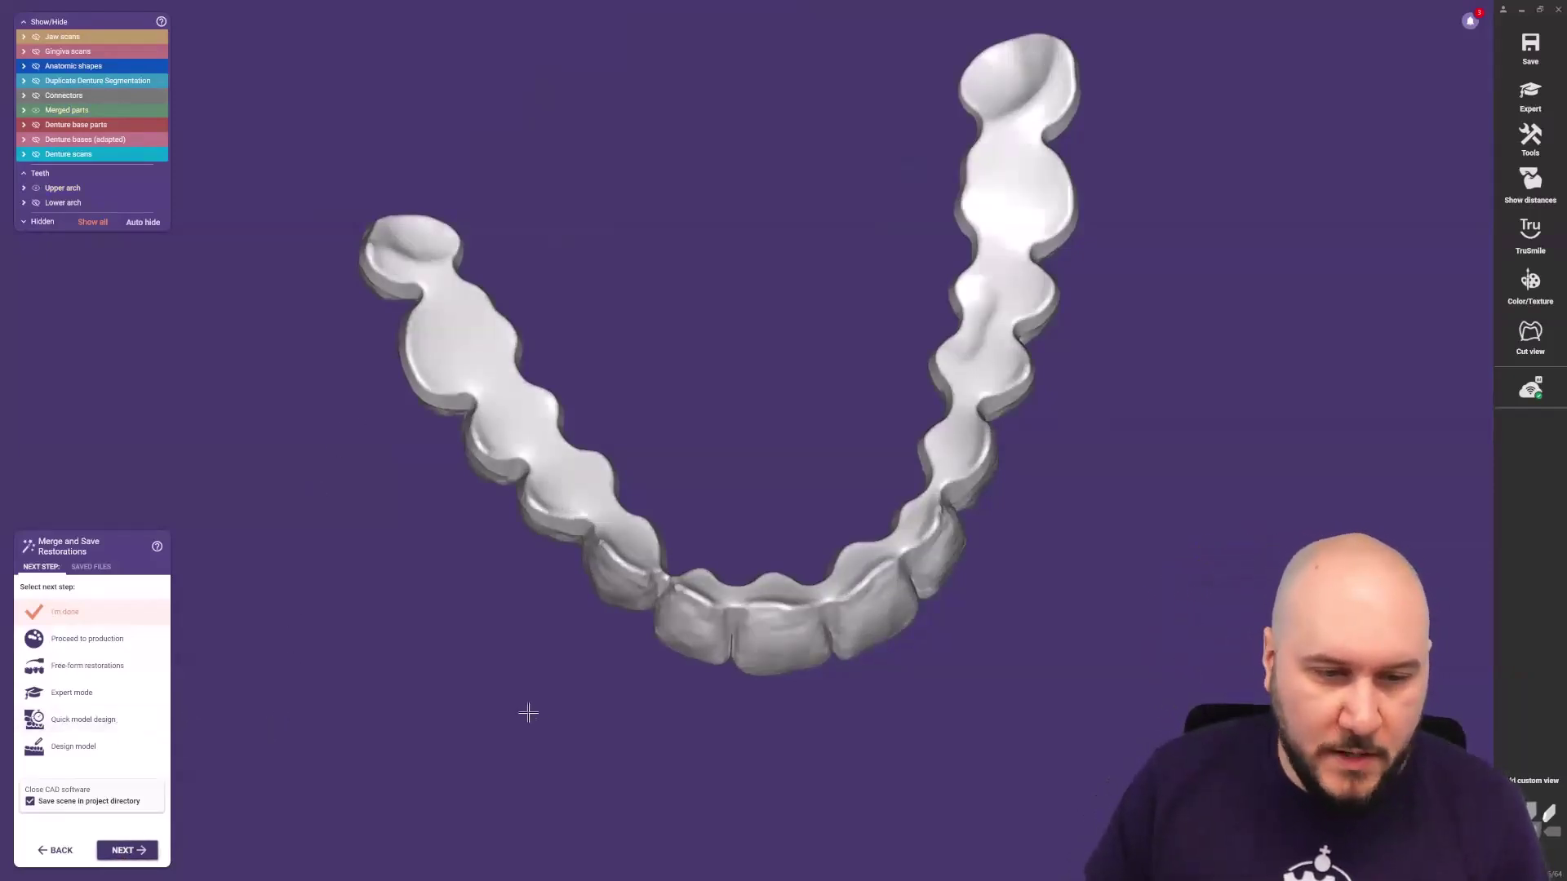
pyautogui.moveTo(525, 717); pyautogui.dragTo(526, 706, button='right')
# Choose I'm done as the next step and close the CAD software with the scene saved in the project directory.
pyautogui.click(74, 729)
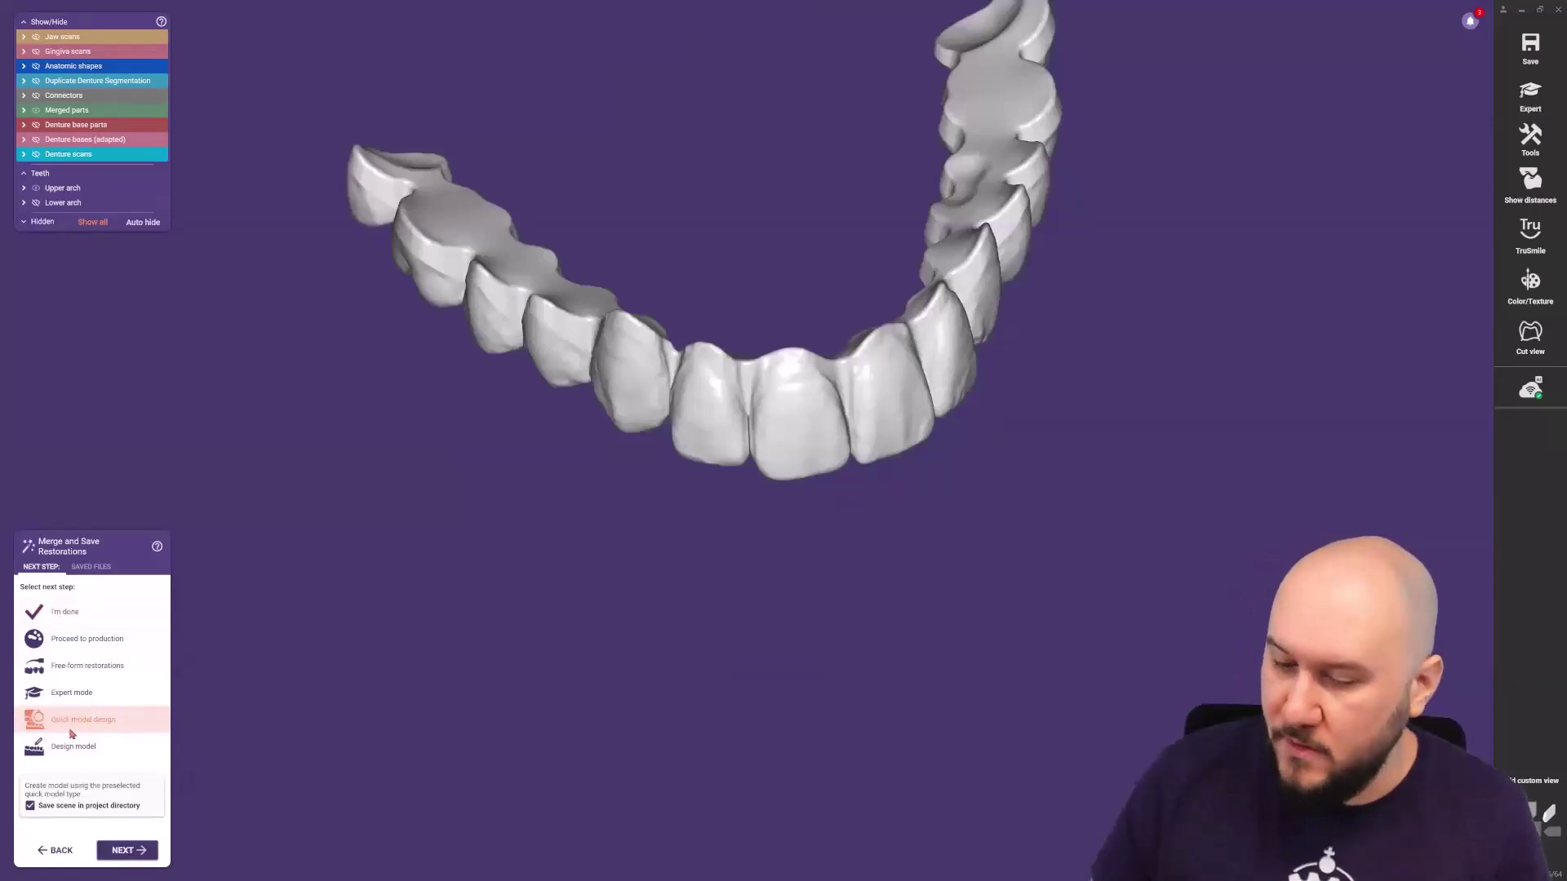
pyautogui.click(87, 620)
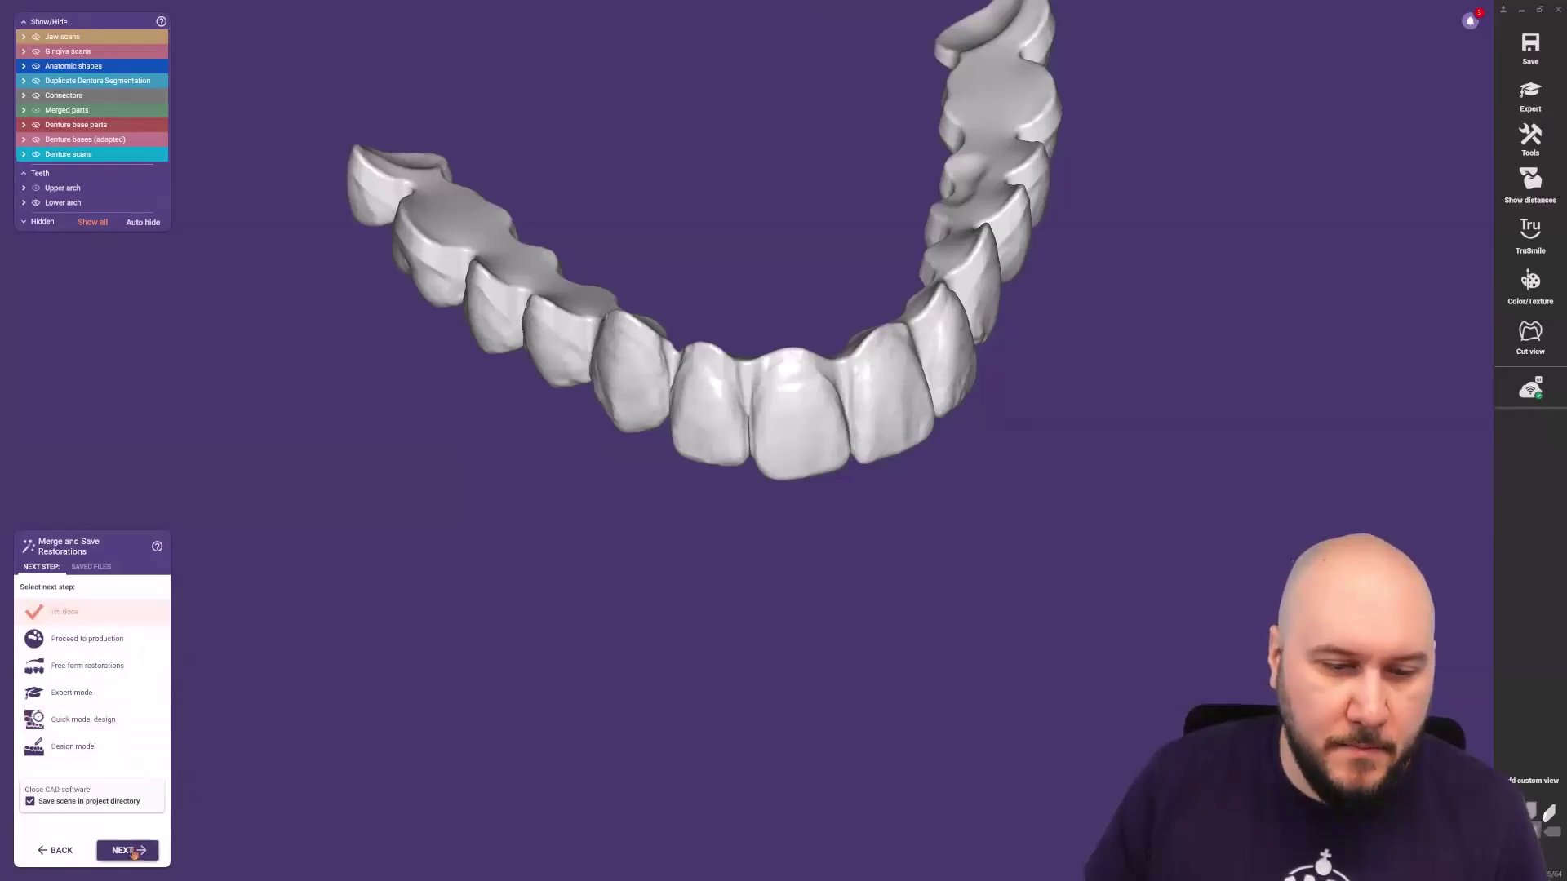
pyautogui.click(131, 850)
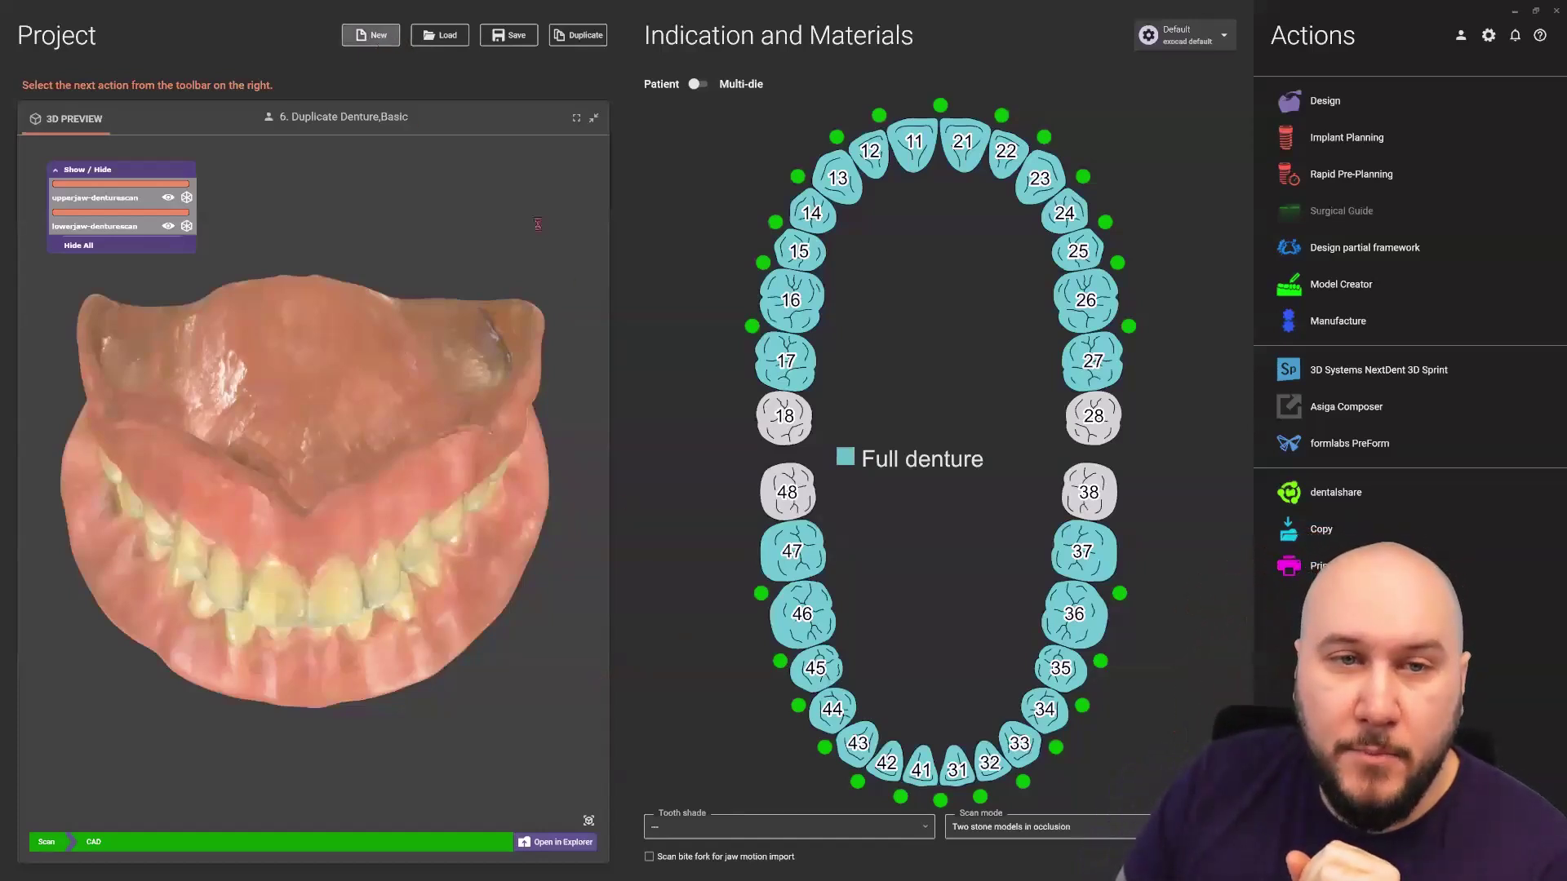
# Load the project "7. Duplicate Denture, Advanced with Immediate Load" and review the full denture settings of tooth 16.
pyautogui.click(370, 36)
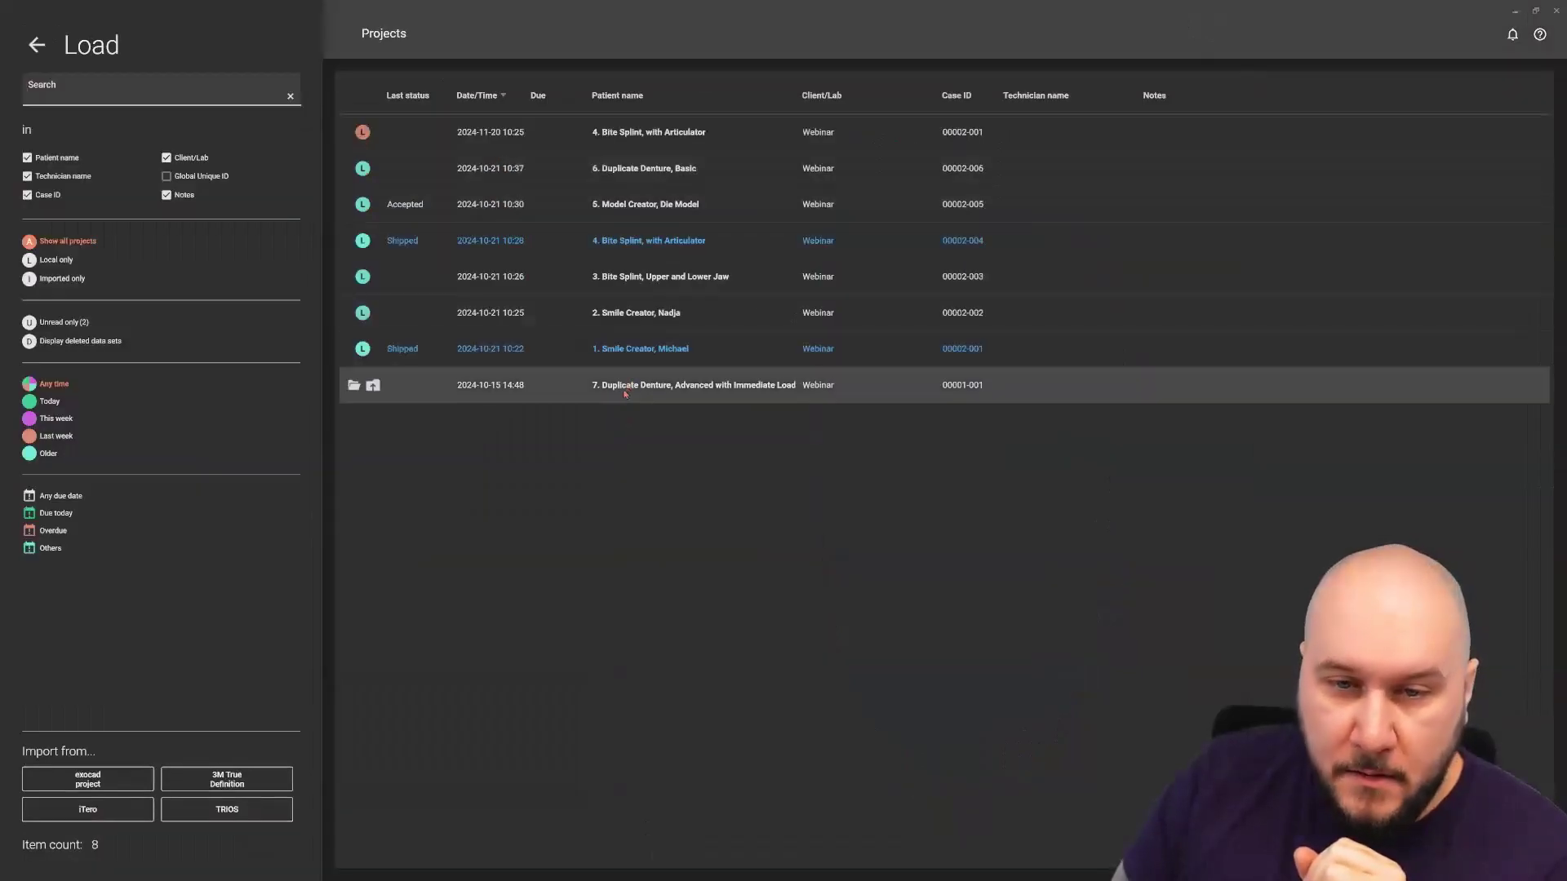
pyautogui.doubleClick(627, 389)
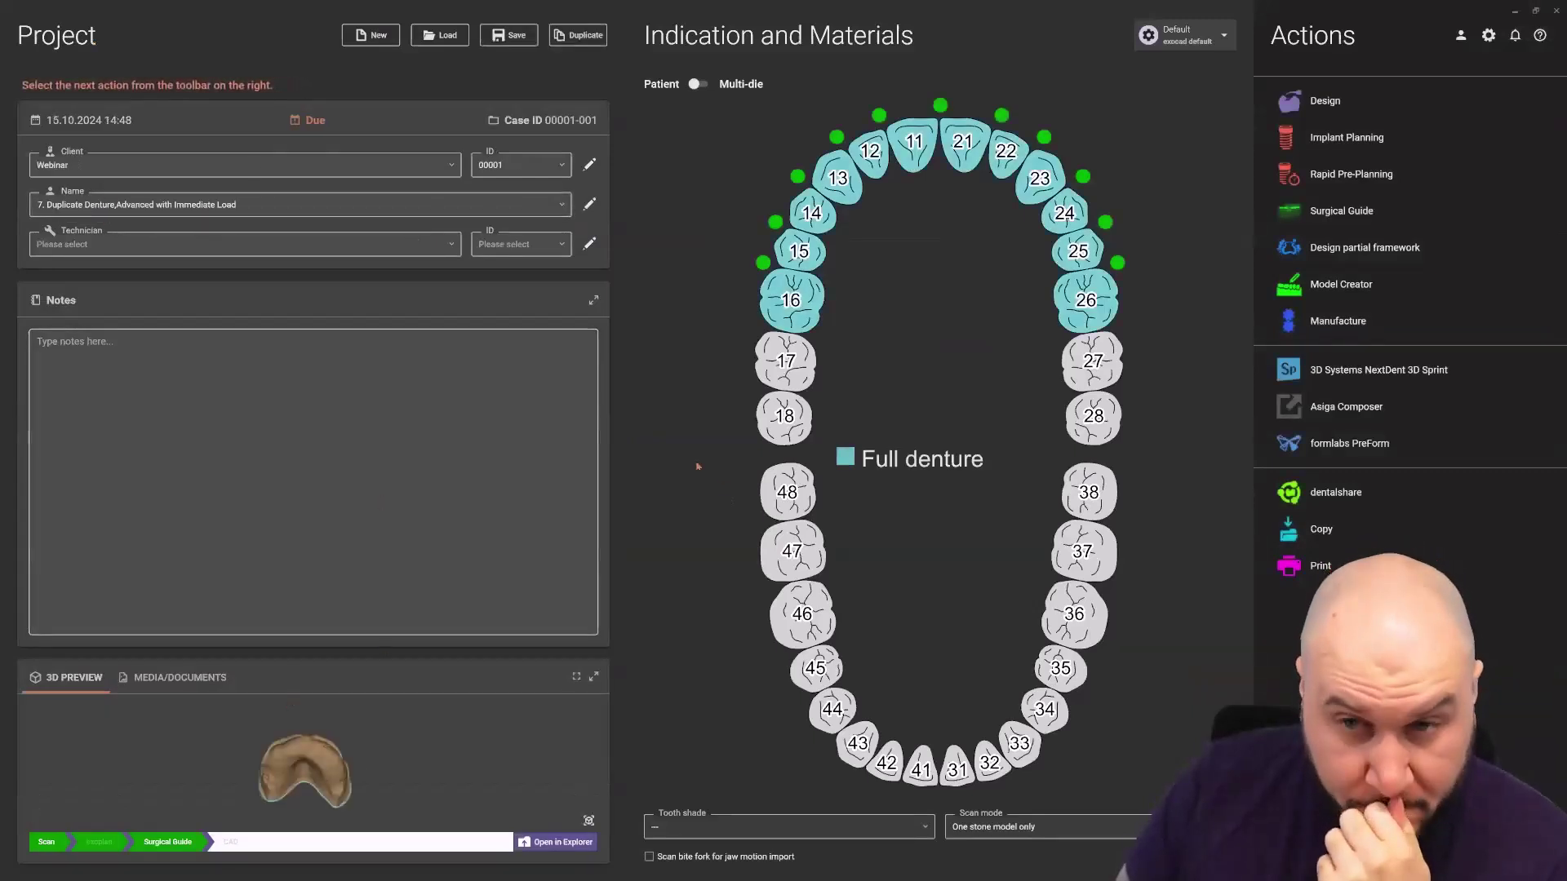
pyautogui.click(810, 318)
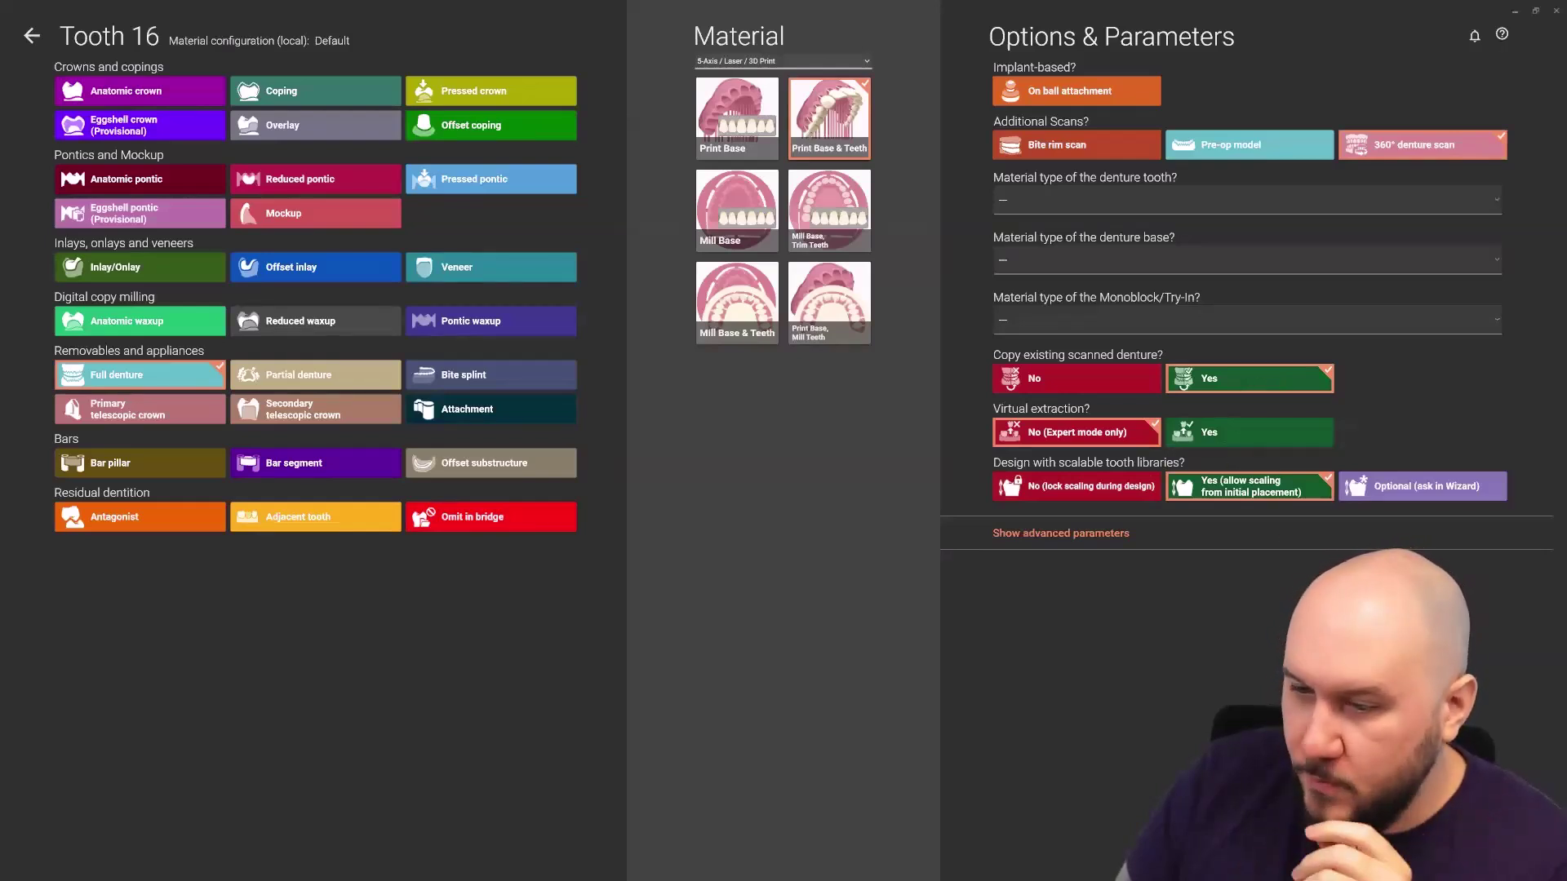
pyautogui.click(1371, 849)
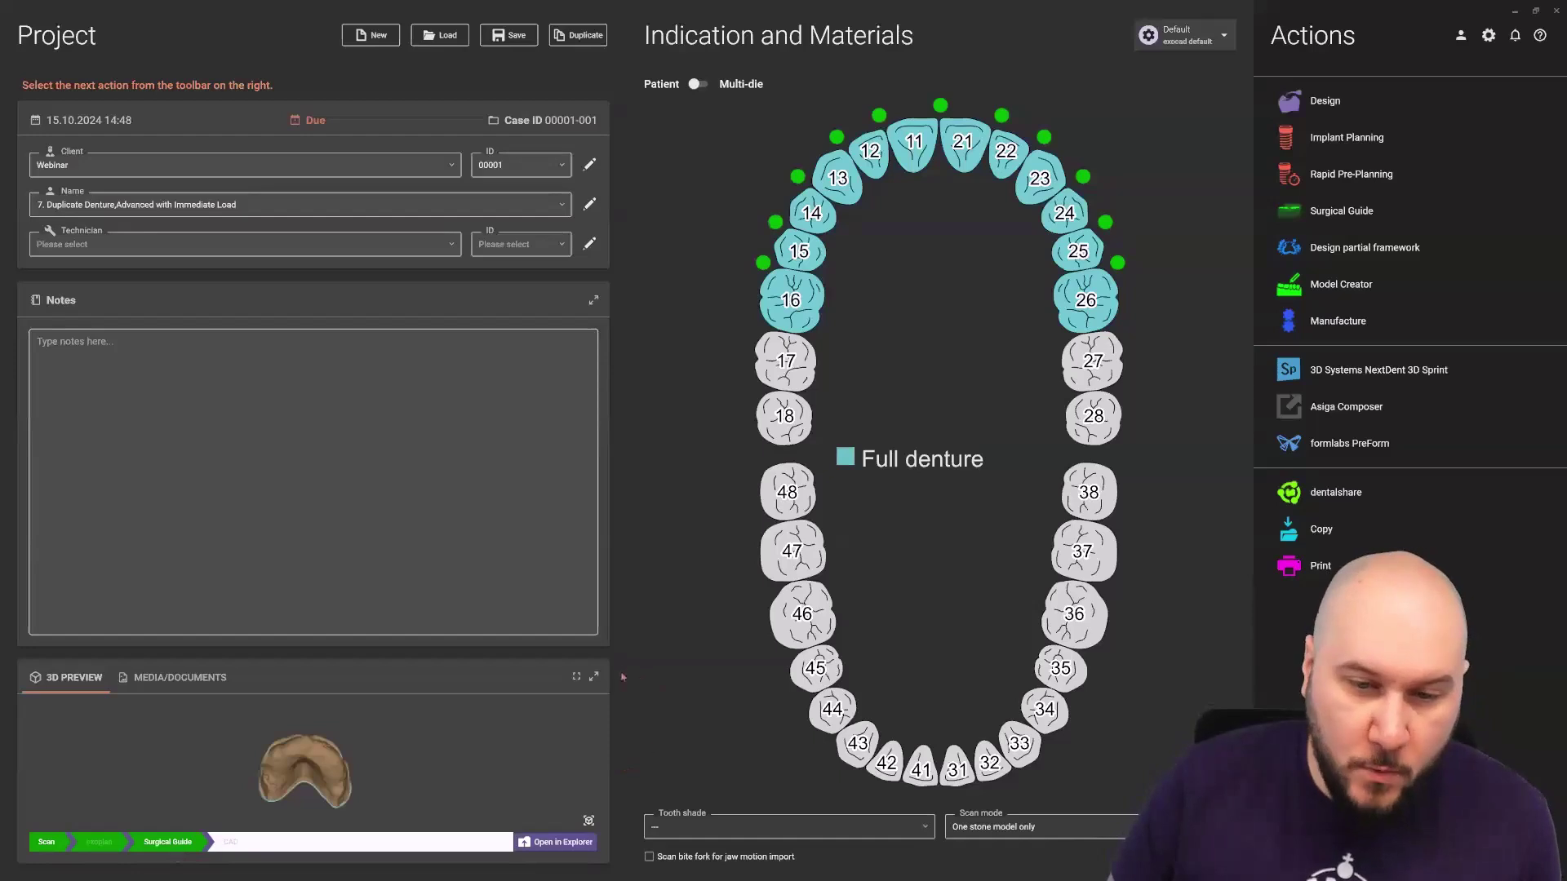
# Enlarge the 3D preview and examine the full denture scan and the denture-base scan separately and together.
pyautogui.click(595, 676)
pyautogui.moveTo(269, 474); pyautogui.dragTo(184, 239, button='right')
pyautogui.click(57, 171)
pyautogui.moveTo(222, 296); pyautogui.dragTo(148, 435, button='right')
pyautogui.moveTo(314, 519); pyautogui.dragTo(105, 260, button='right')
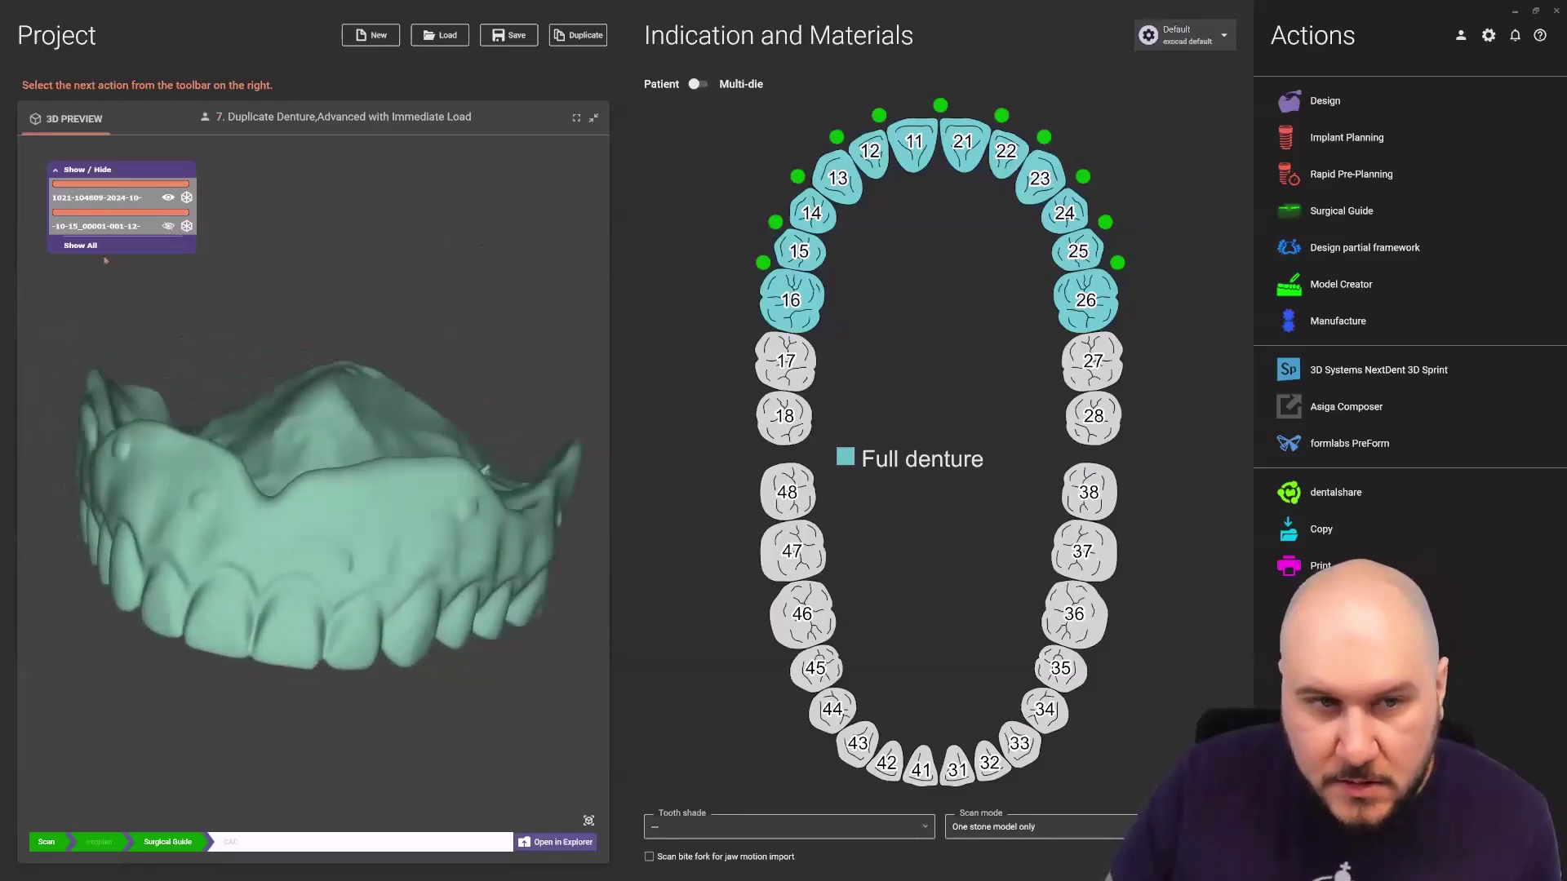
pyautogui.click(167, 197)
pyautogui.moveTo(391, 269); pyautogui.dragTo(408, 385, button='right')
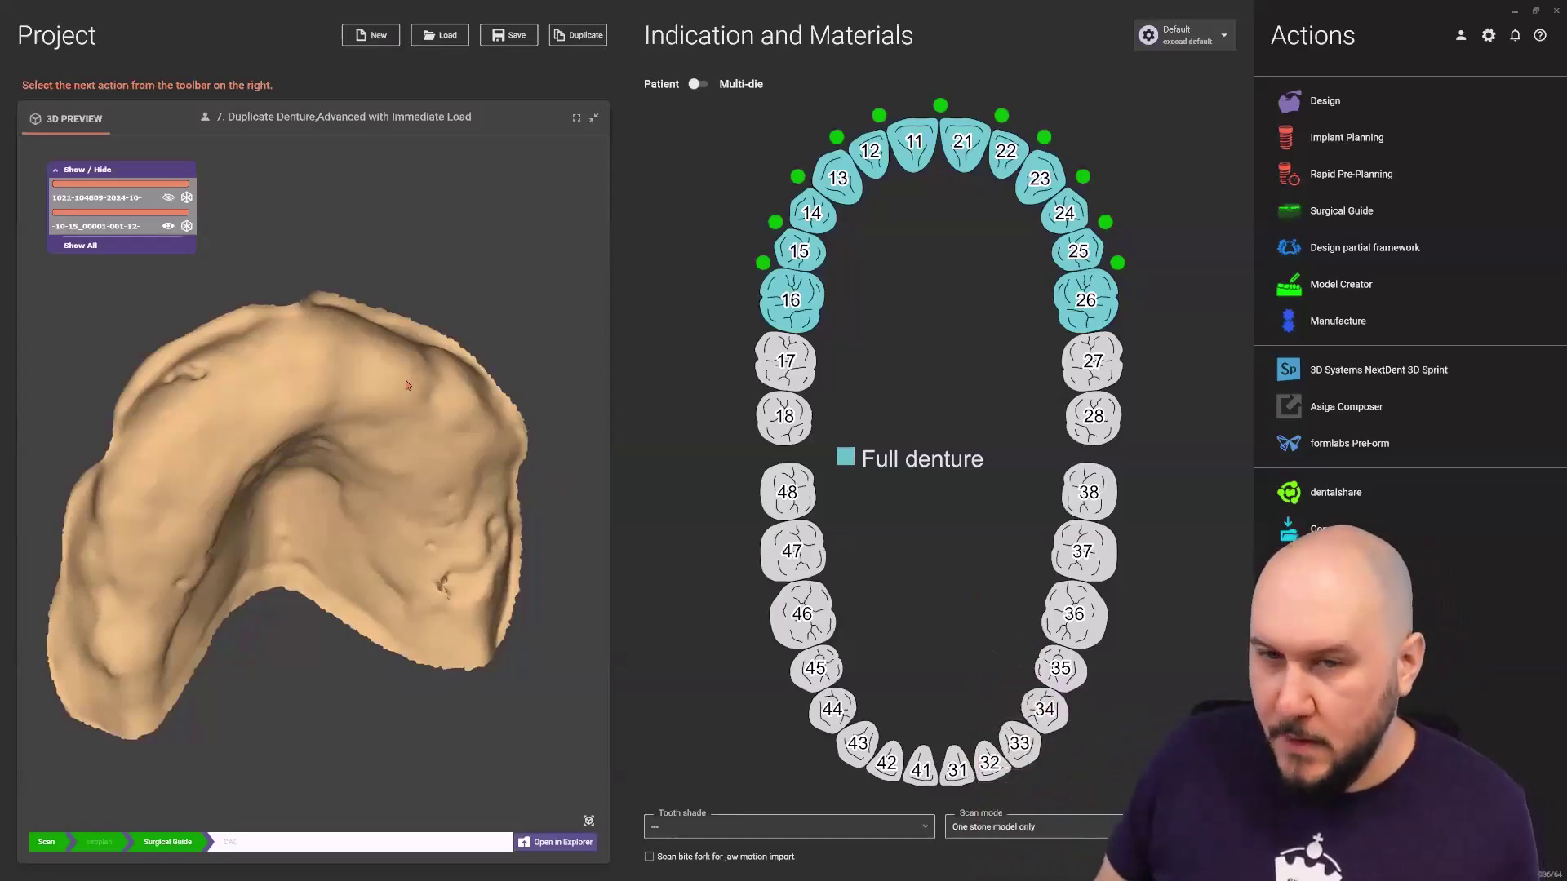
pyautogui.click(168, 198)
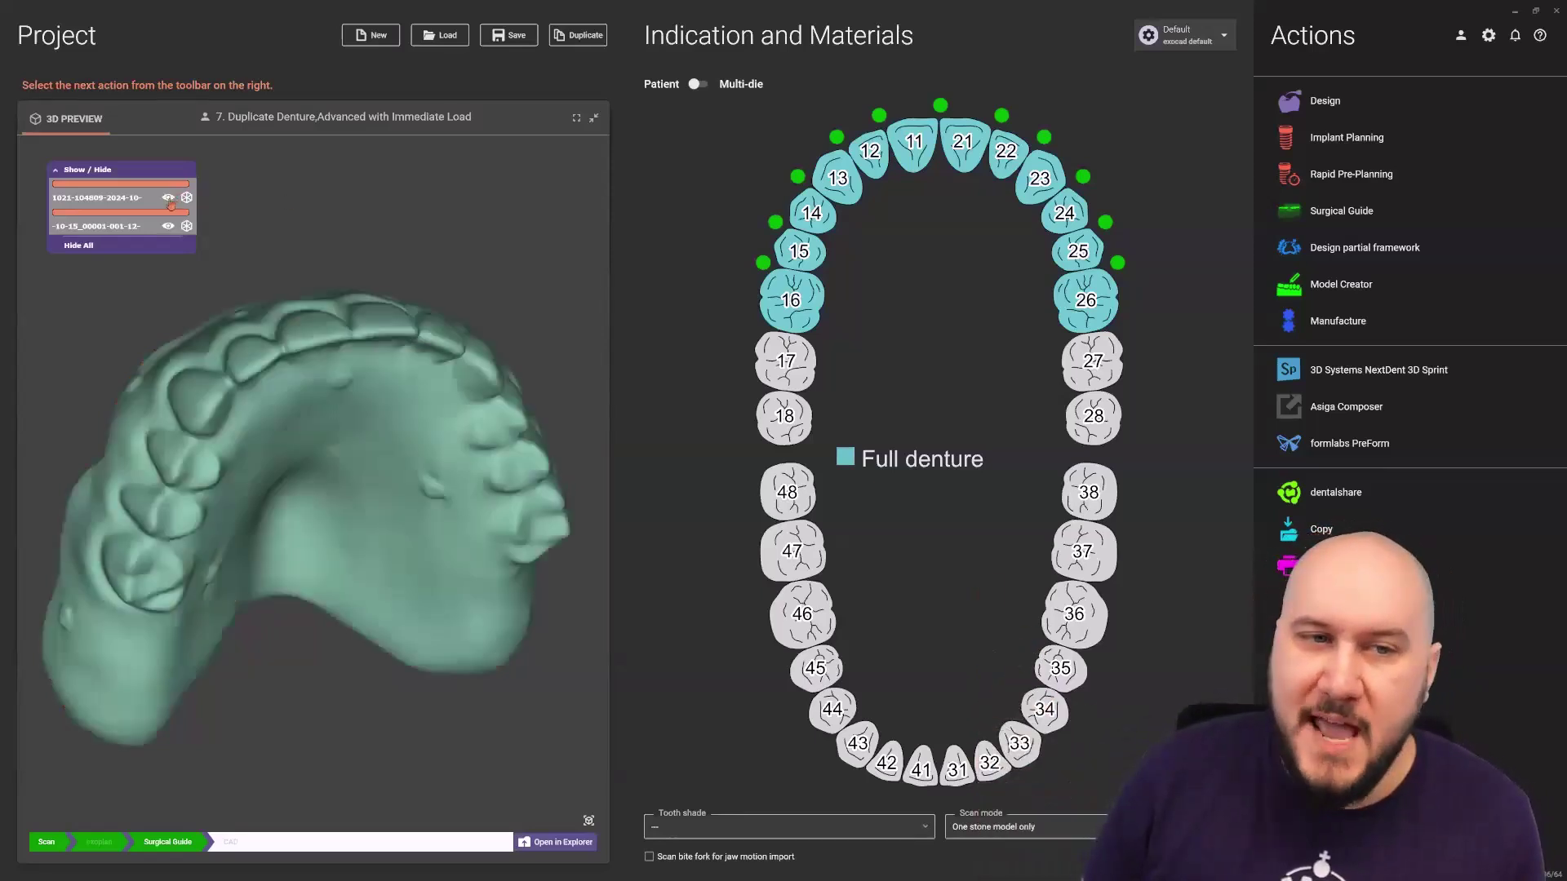
pyautogui.moveTo(271, 359); pyautogui.dragTo(226, 355, button='right')
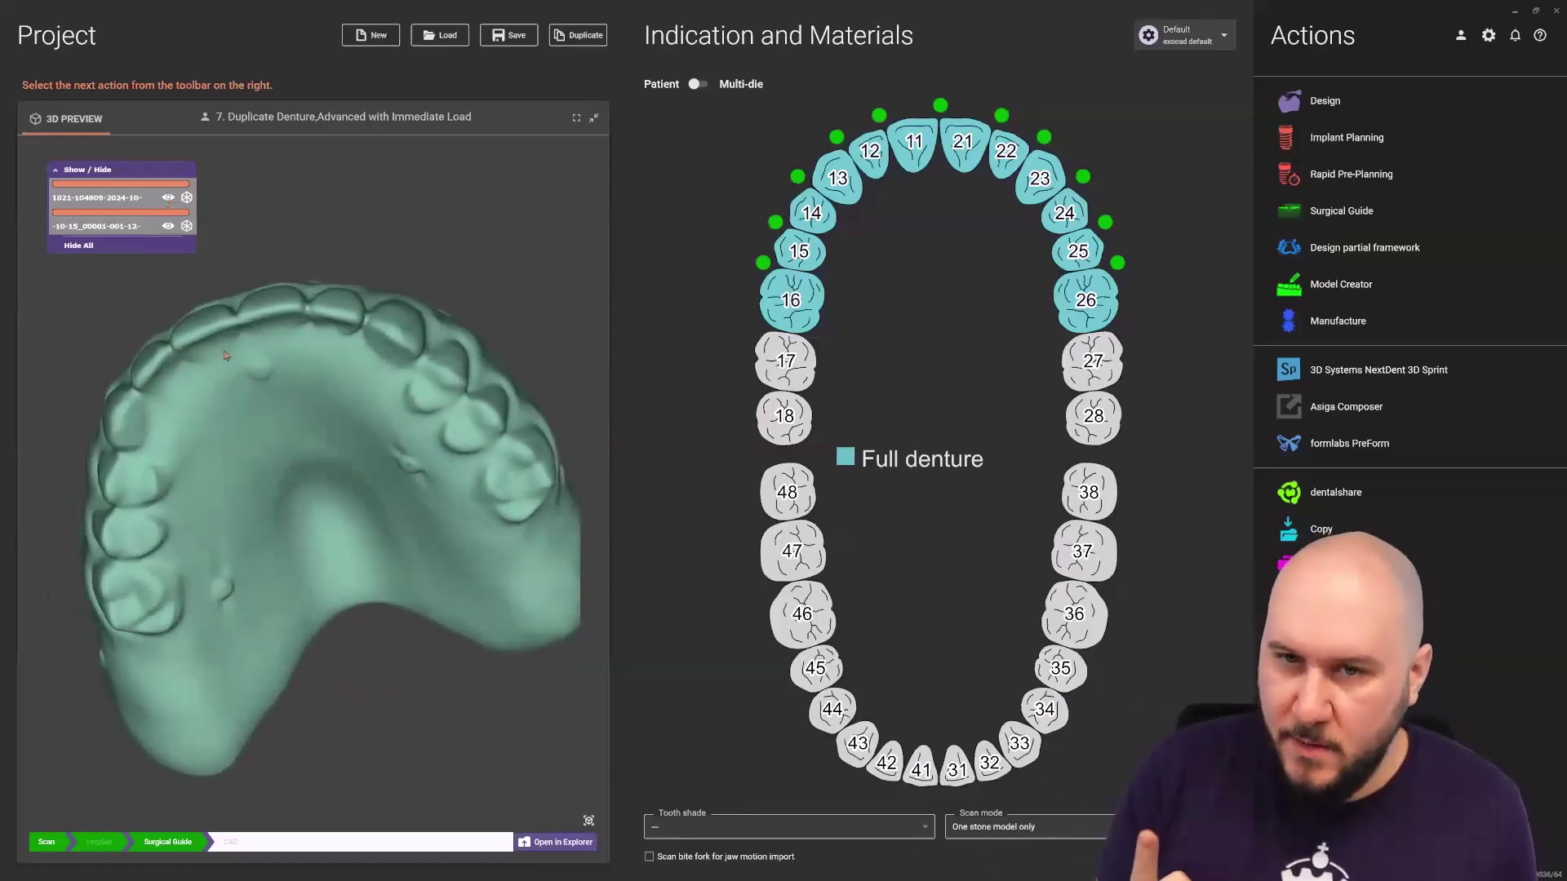
# Compare the denture settings of implant tooth 12, including ball attachment and scan body options, with those of tooth 13.
pyautogui.click(863, 161)
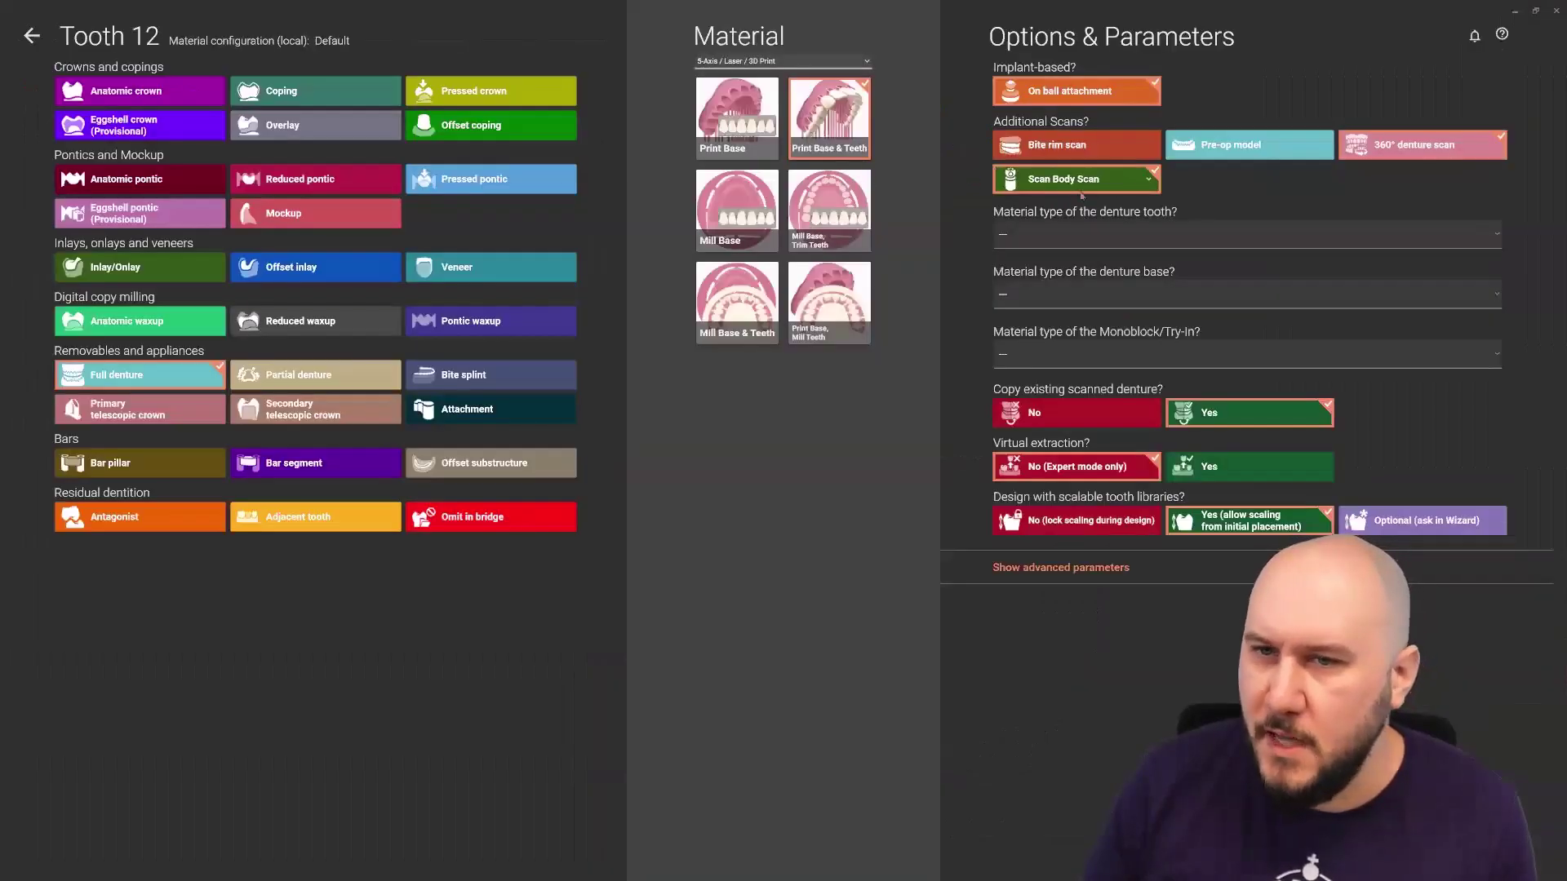
pyautogui.click(33, 35)
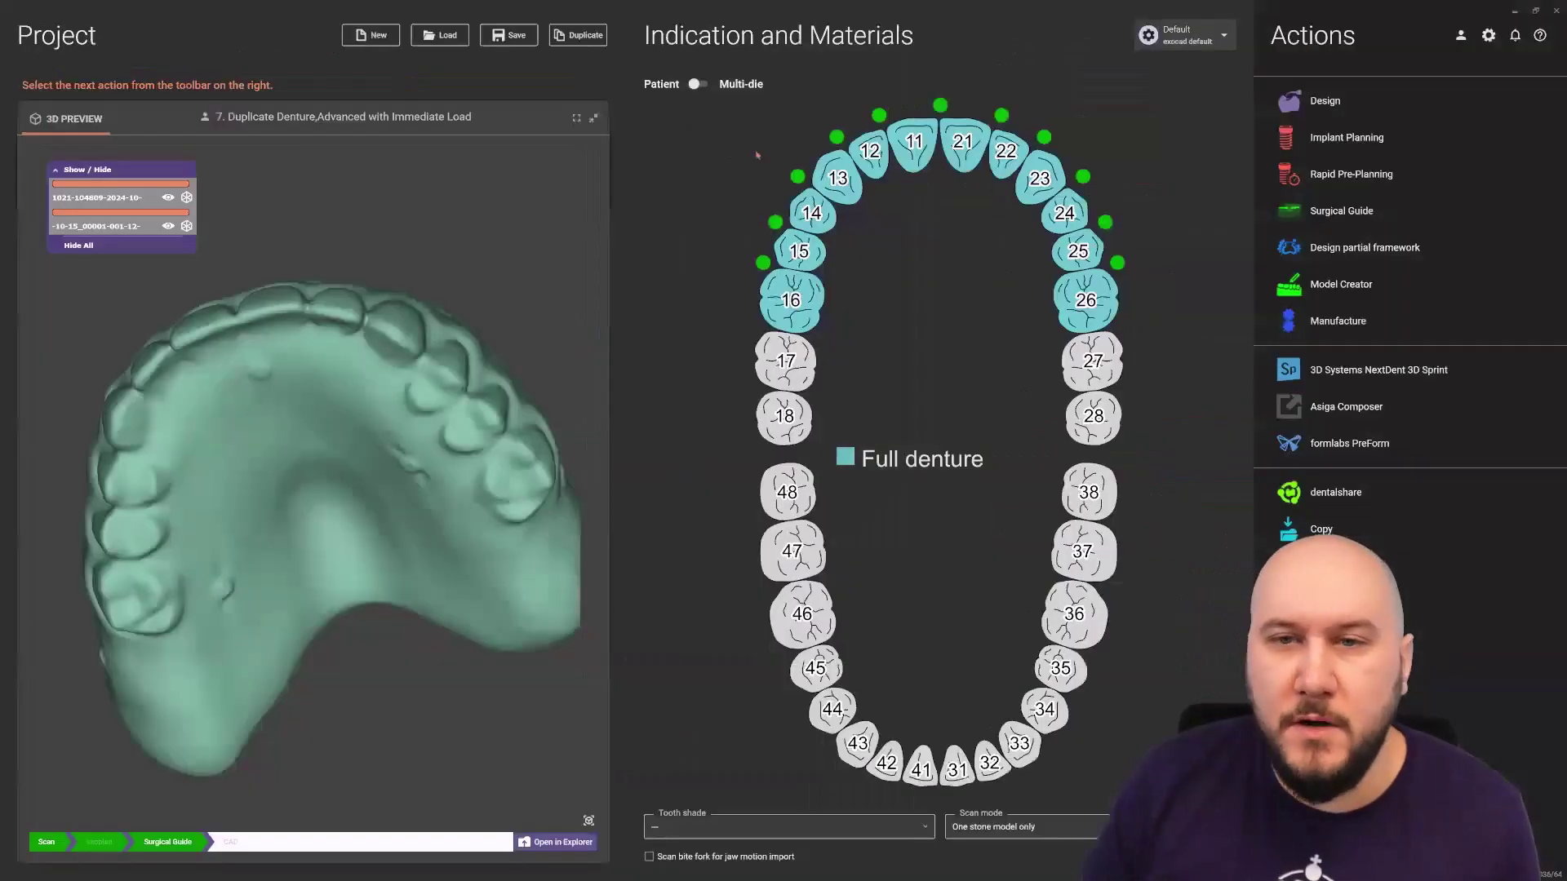
pyautogui.click(837, 178)
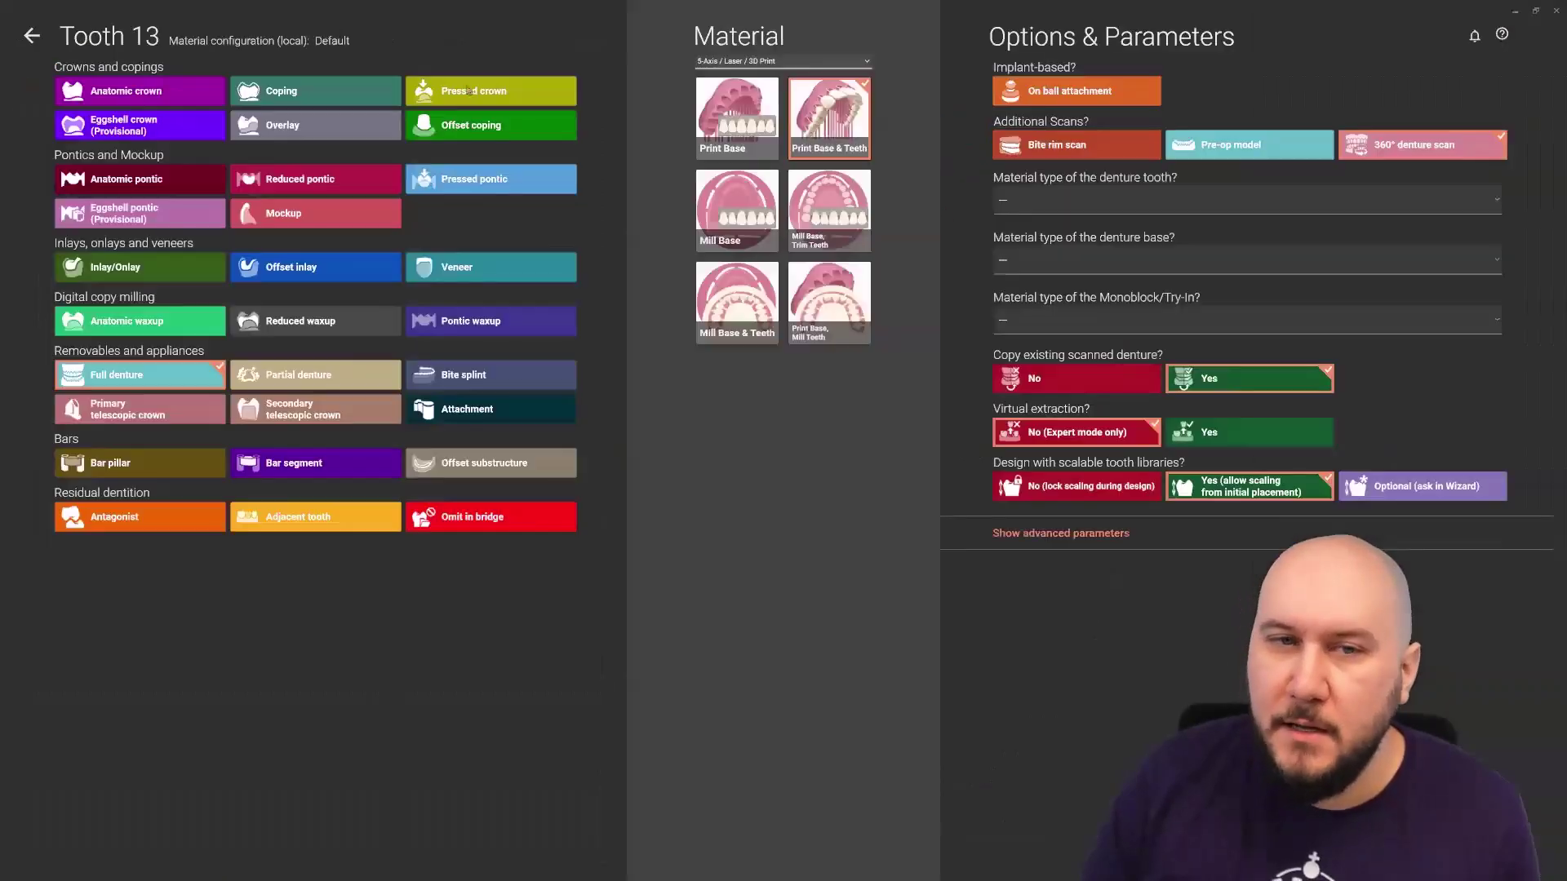
pyautogui.click(33, 35)
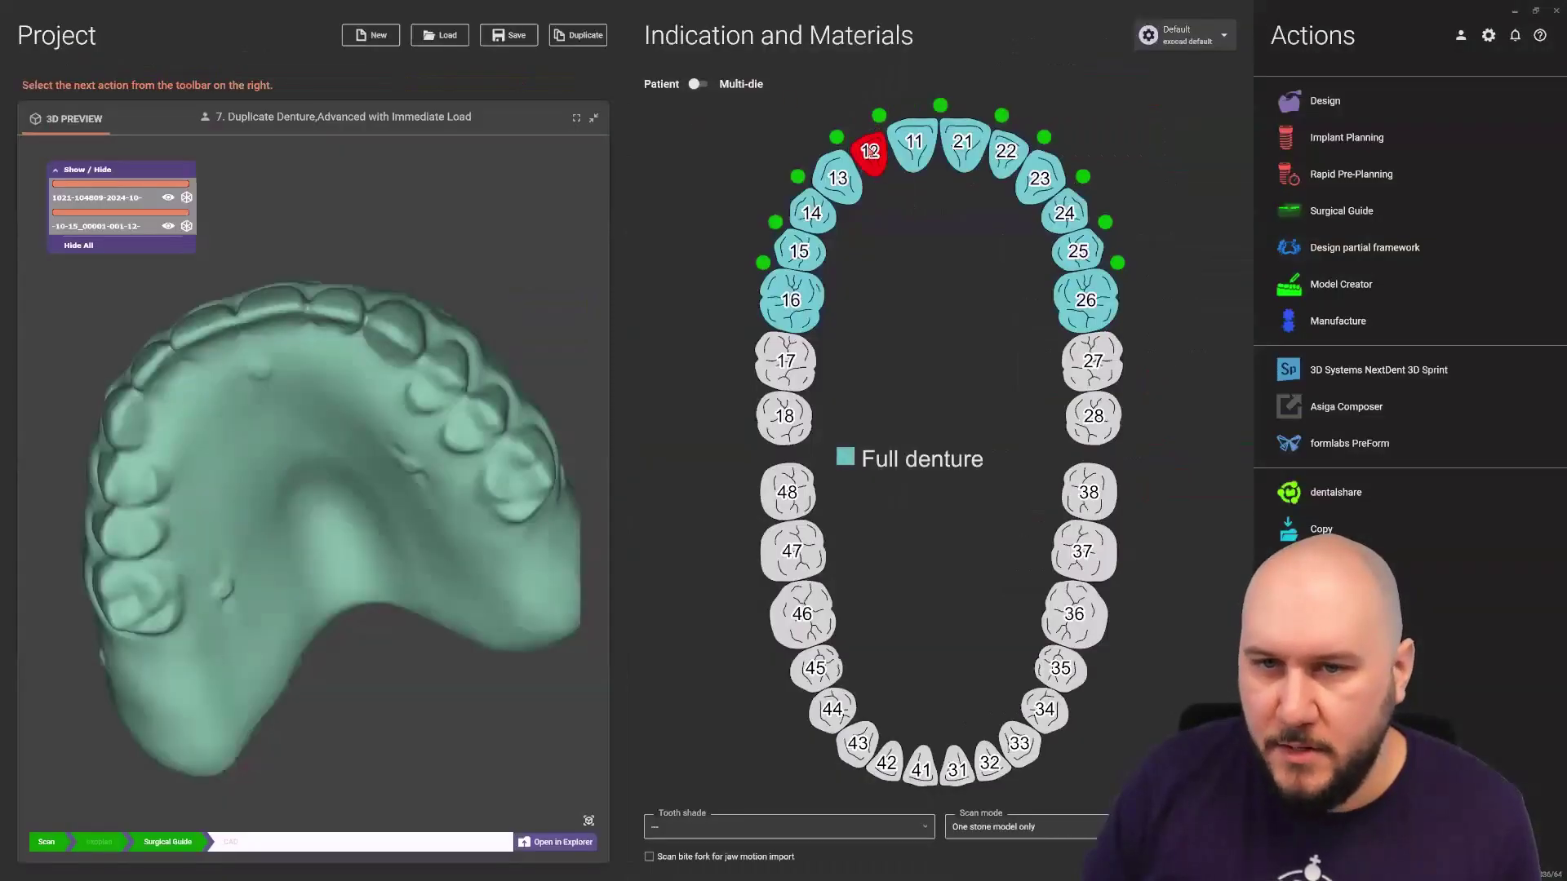
pyautogui.click(870, 161)
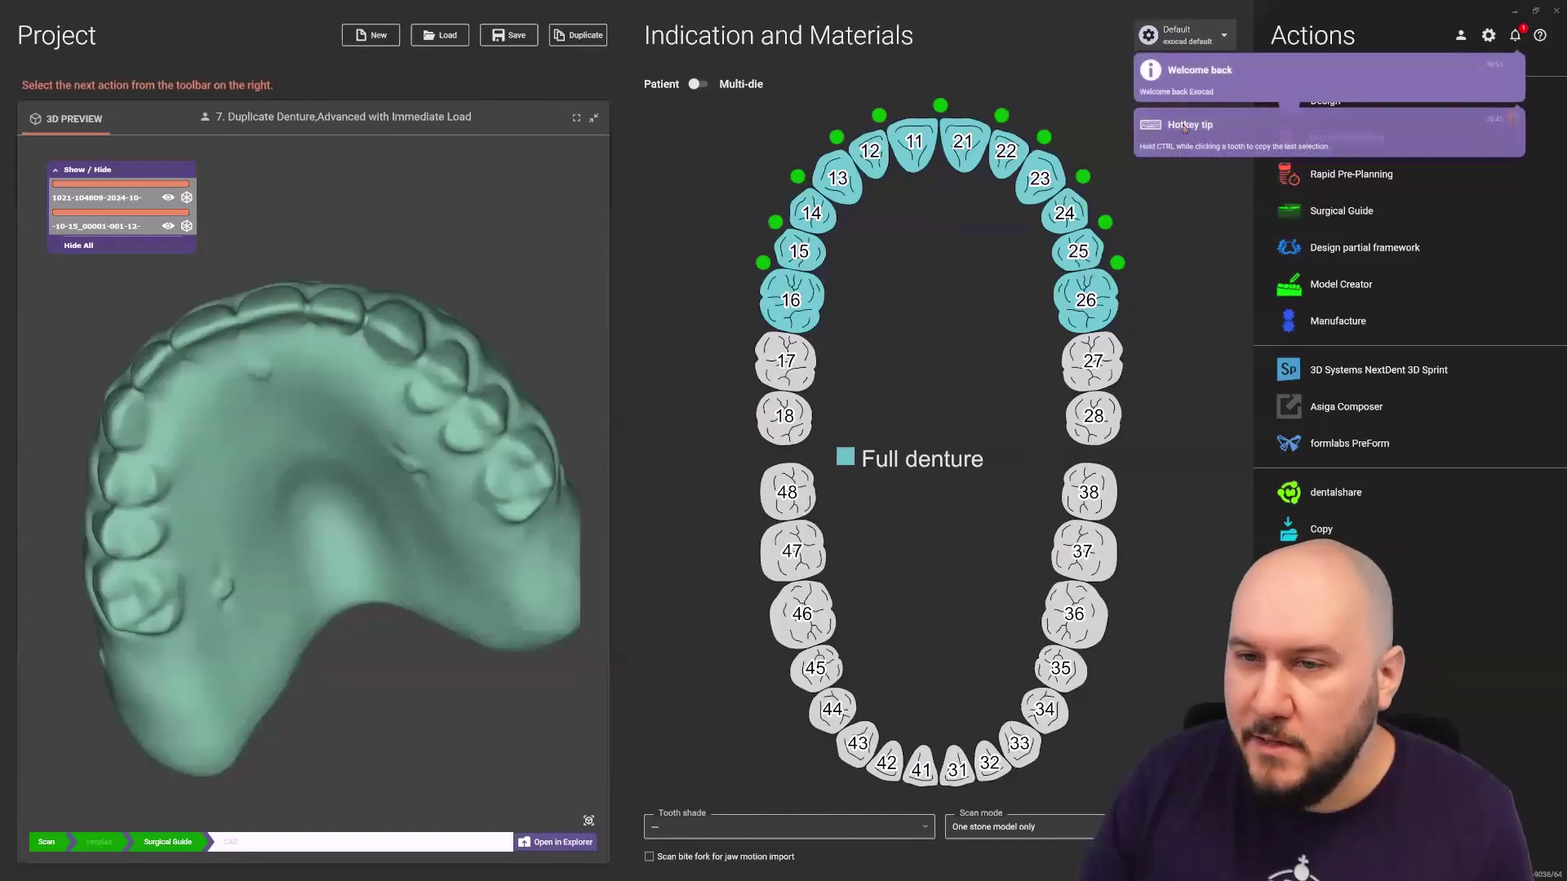
# Start the design with the planned implant positions and tooth setup imported, ignoring the prosthesis mesh for the upper jaw.
pyautogui.click(1316, 106)
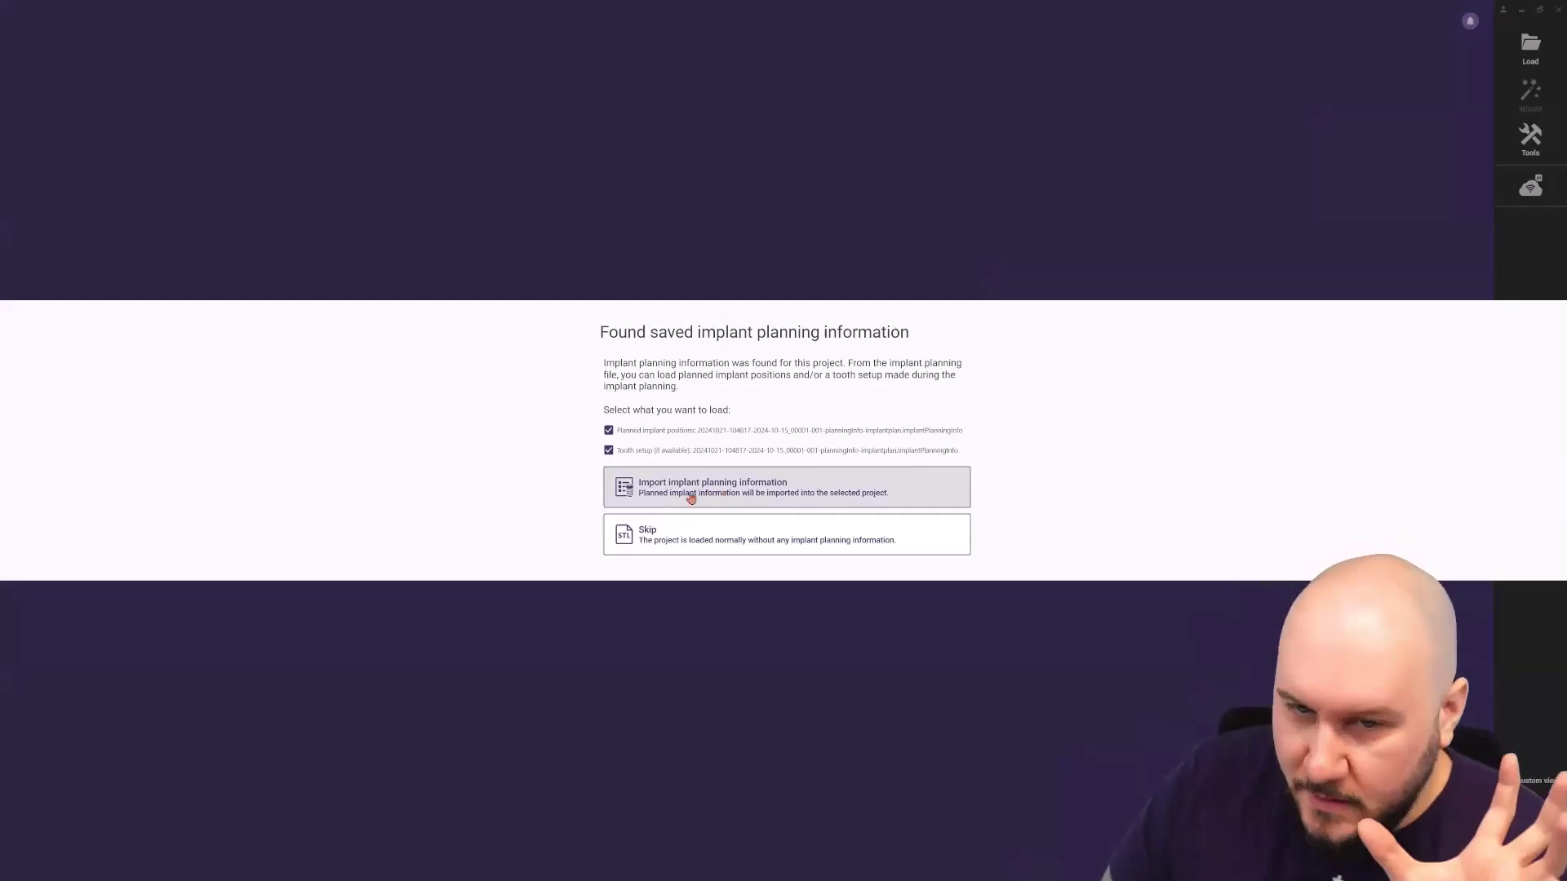
pyautogui.click(793, 492)
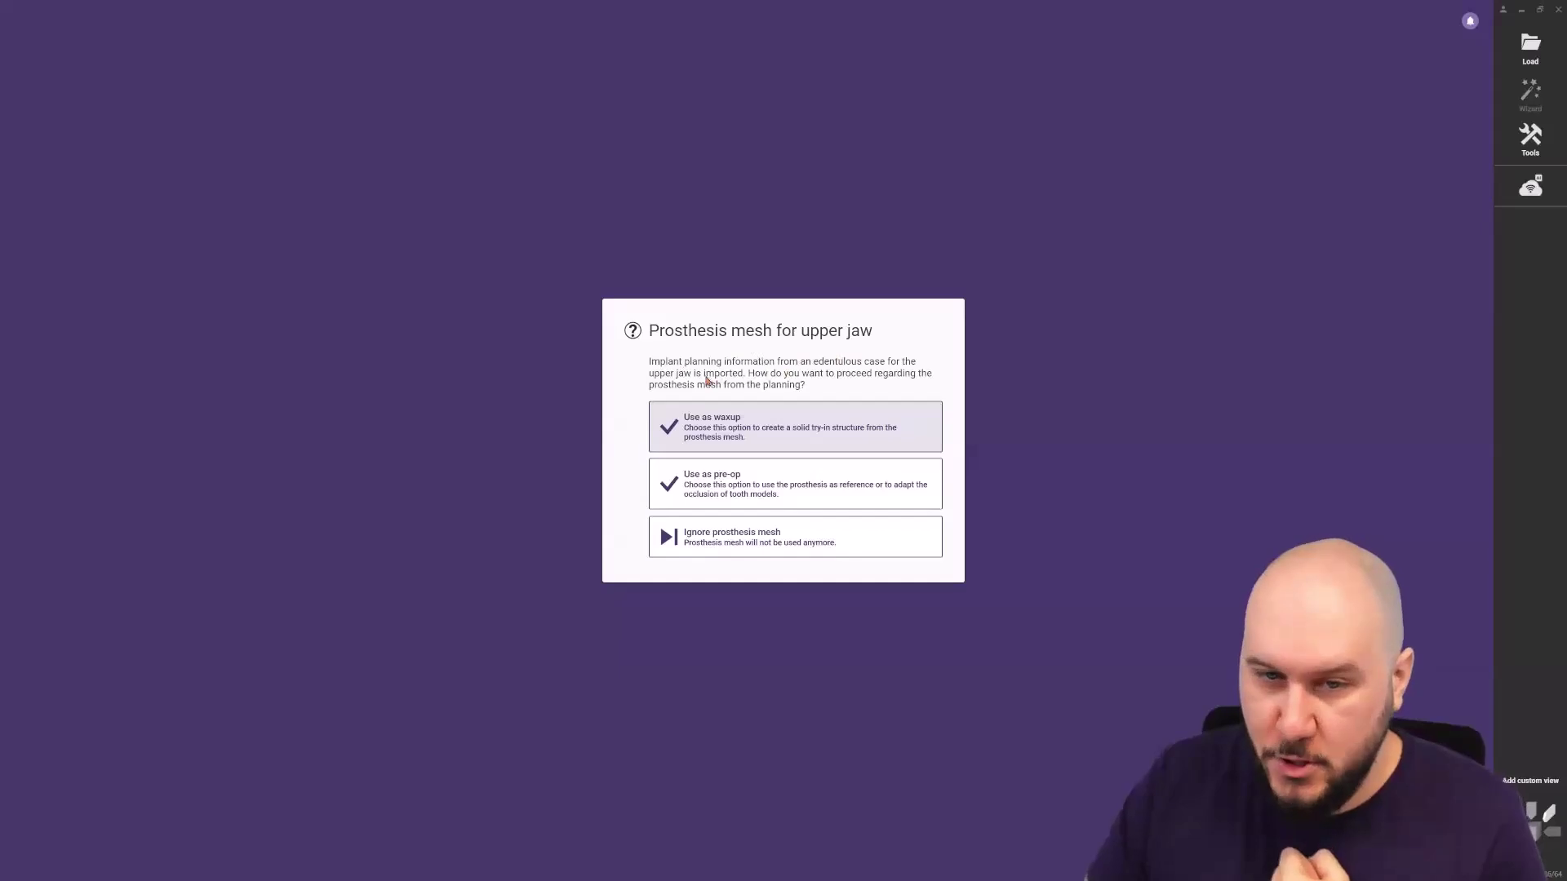
pyautogui.click(765, 553)
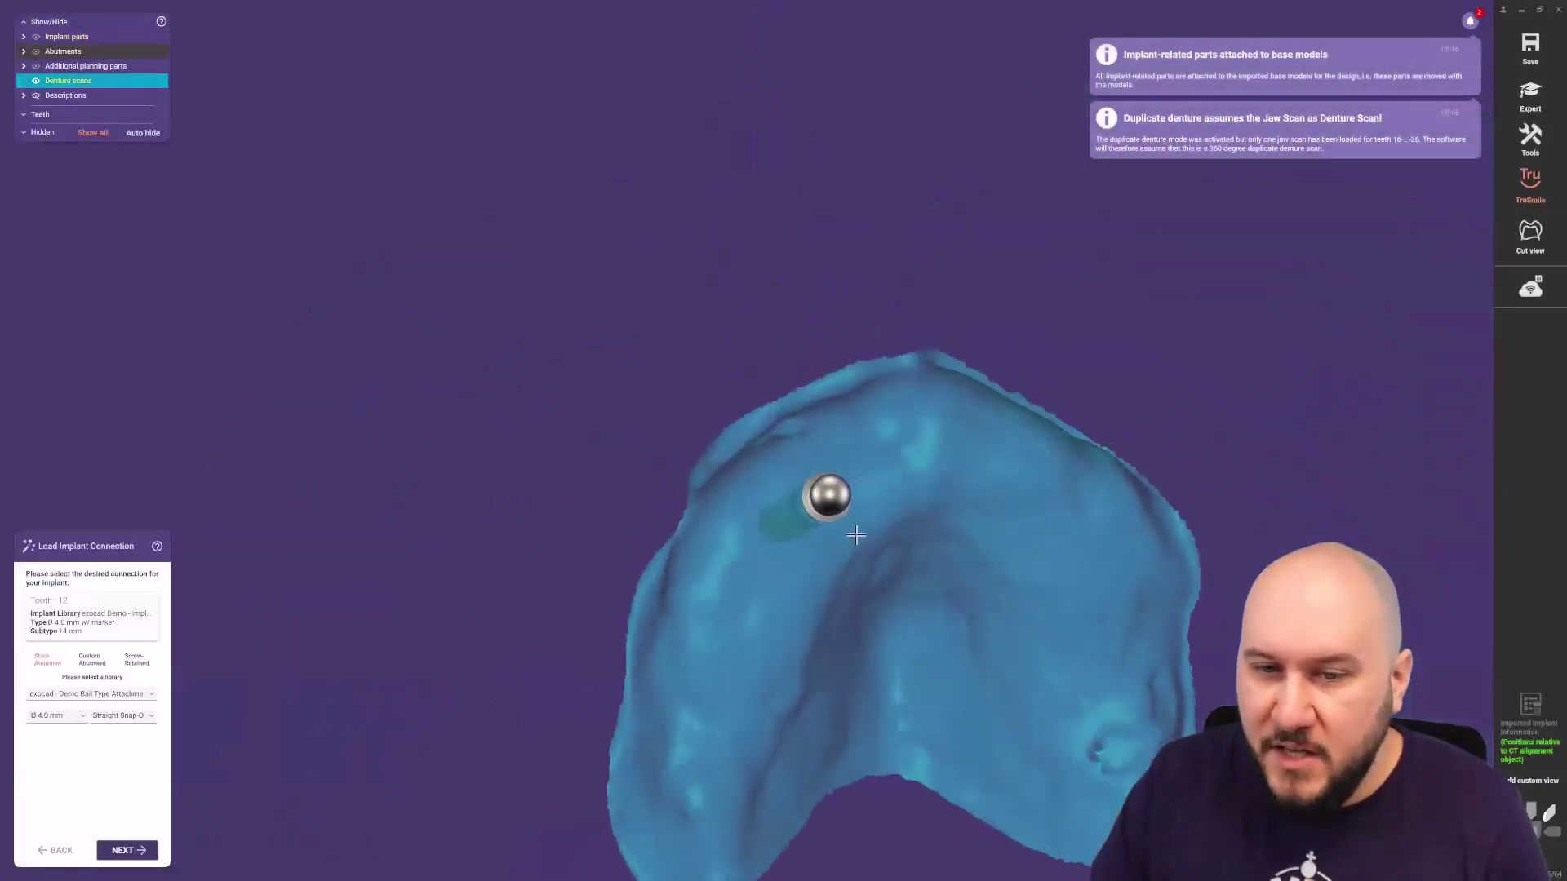
# Check the ball abutment on implant 12 against the denture scan and accept the demo ball-type attachment connections for teeth 12 and 22.
pyautogui.click(35, 82)
pyautogui.click(37, 83)
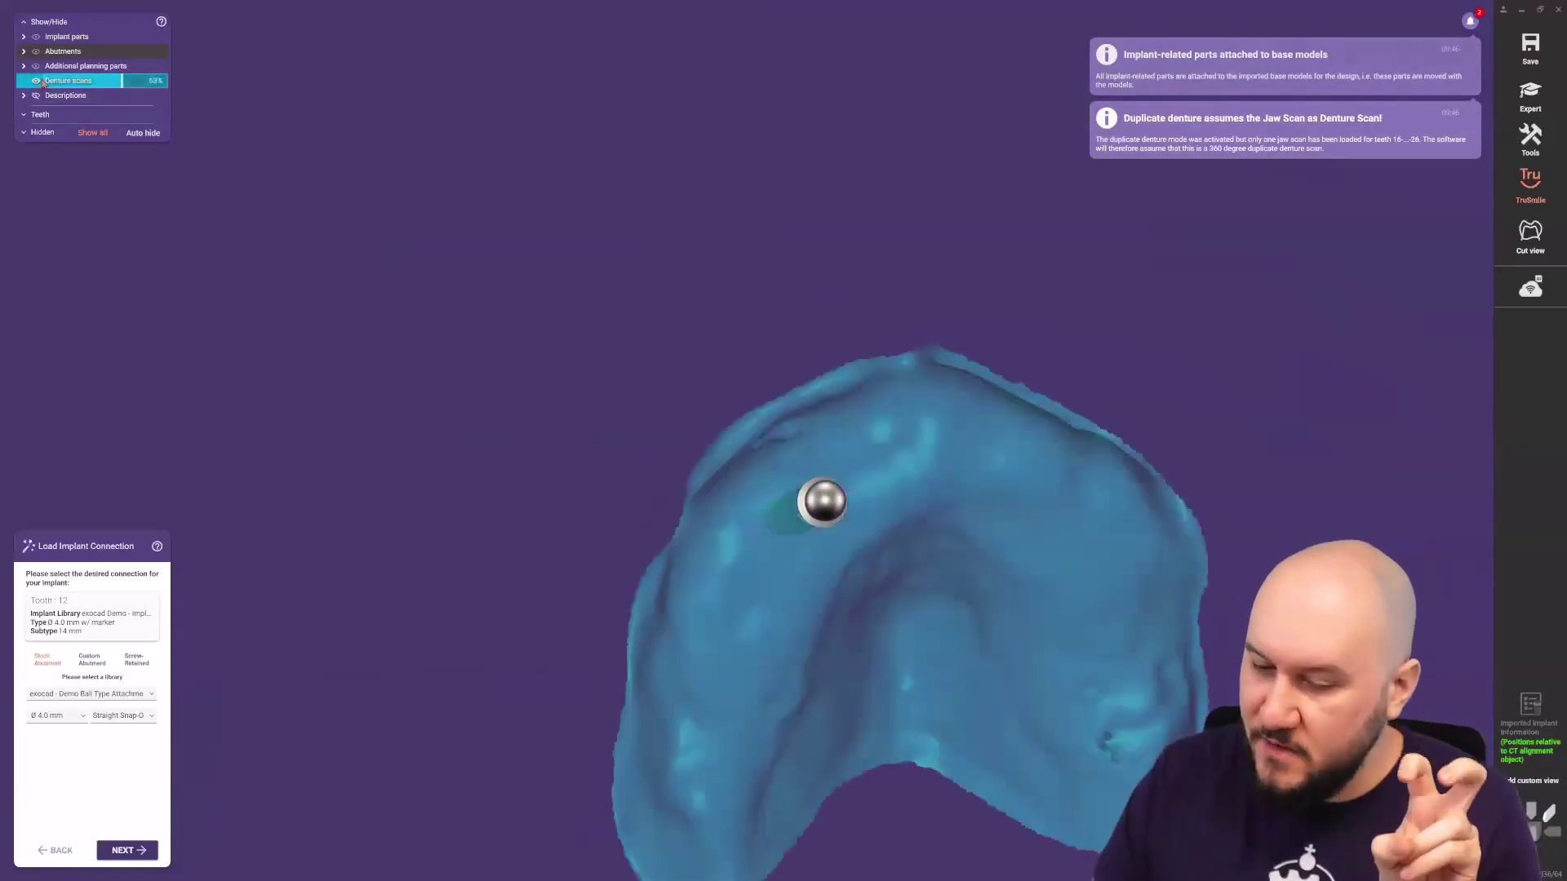
pyautogui.moveTo(633, 577); pyautogui.dragTo(1109, 501, button='right')
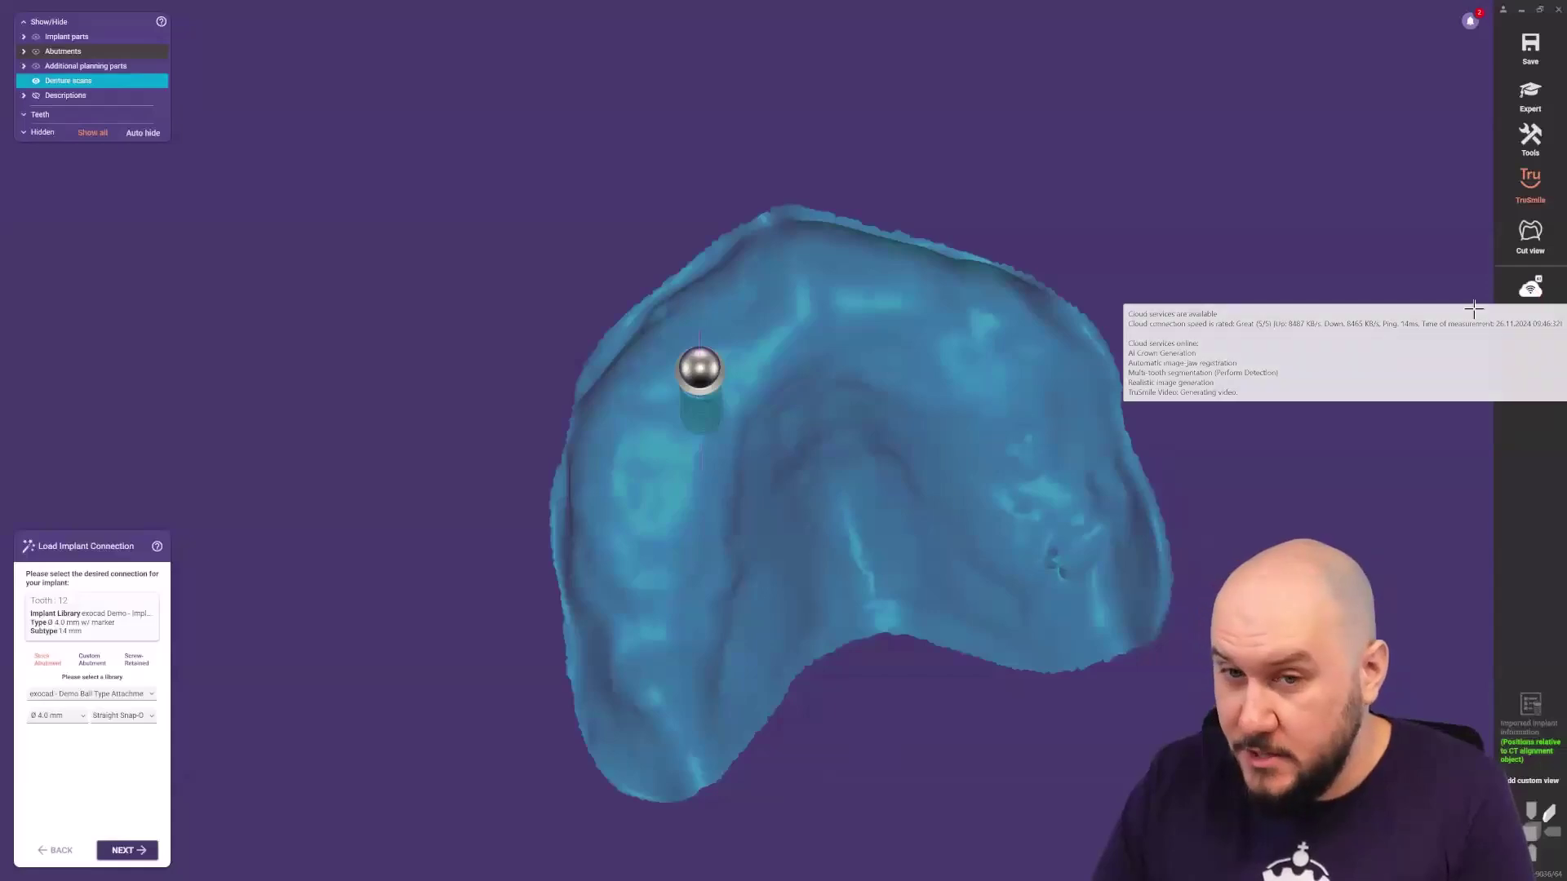
pyautogui.moveTo(886, 527); pyautogui.dragTo(886, 523, button='right')
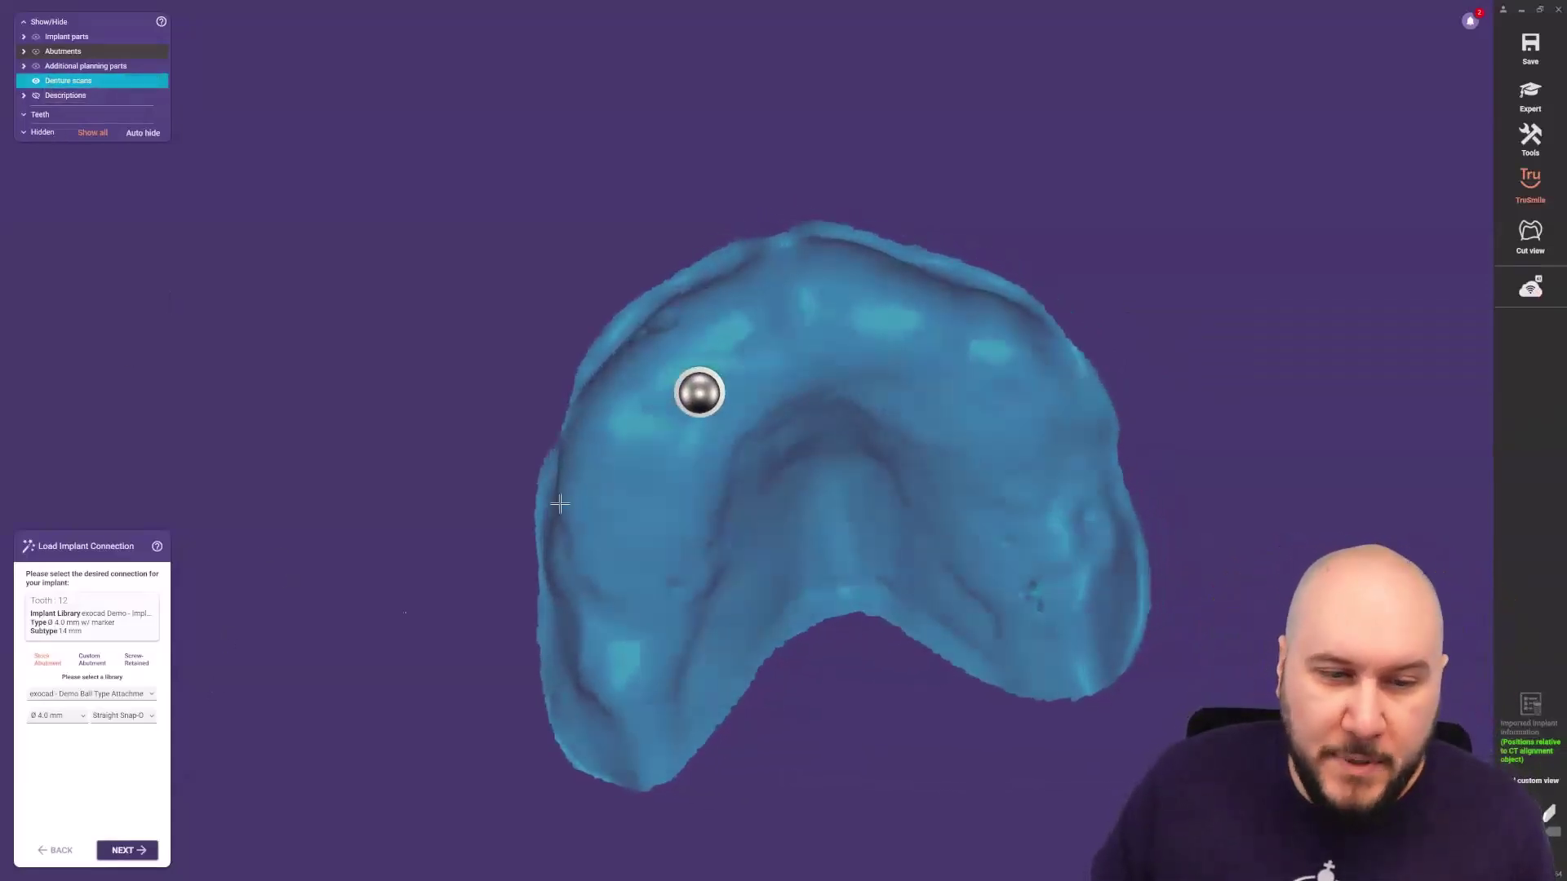
pyautogui.moveTo(655, 420); pyautogui.dragTo(677, 369, button='right')
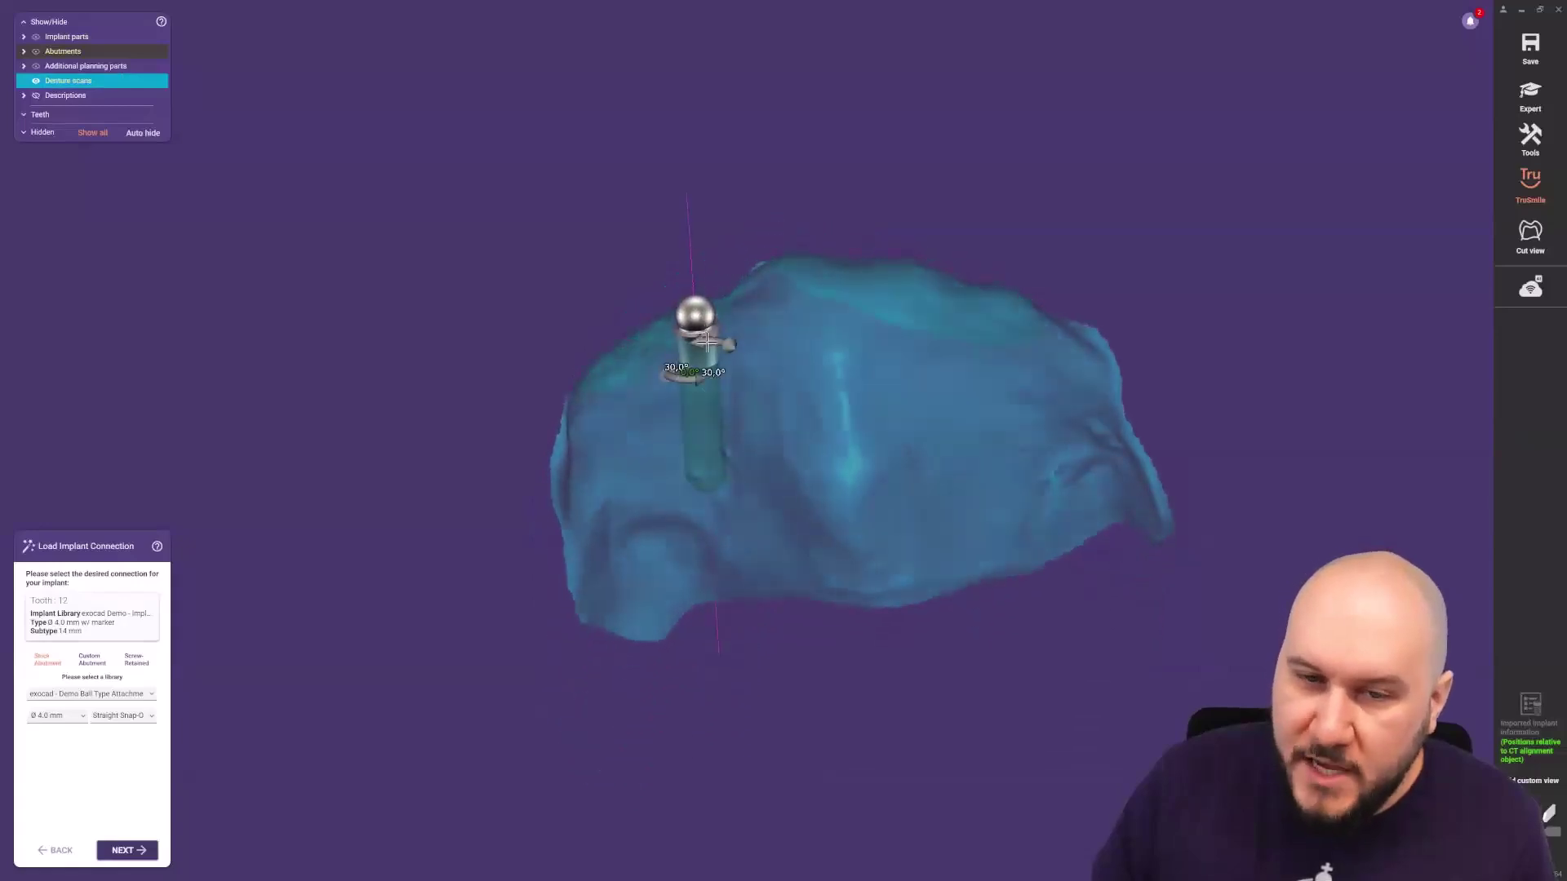
pyautogui.scroll(3, 706, 341)
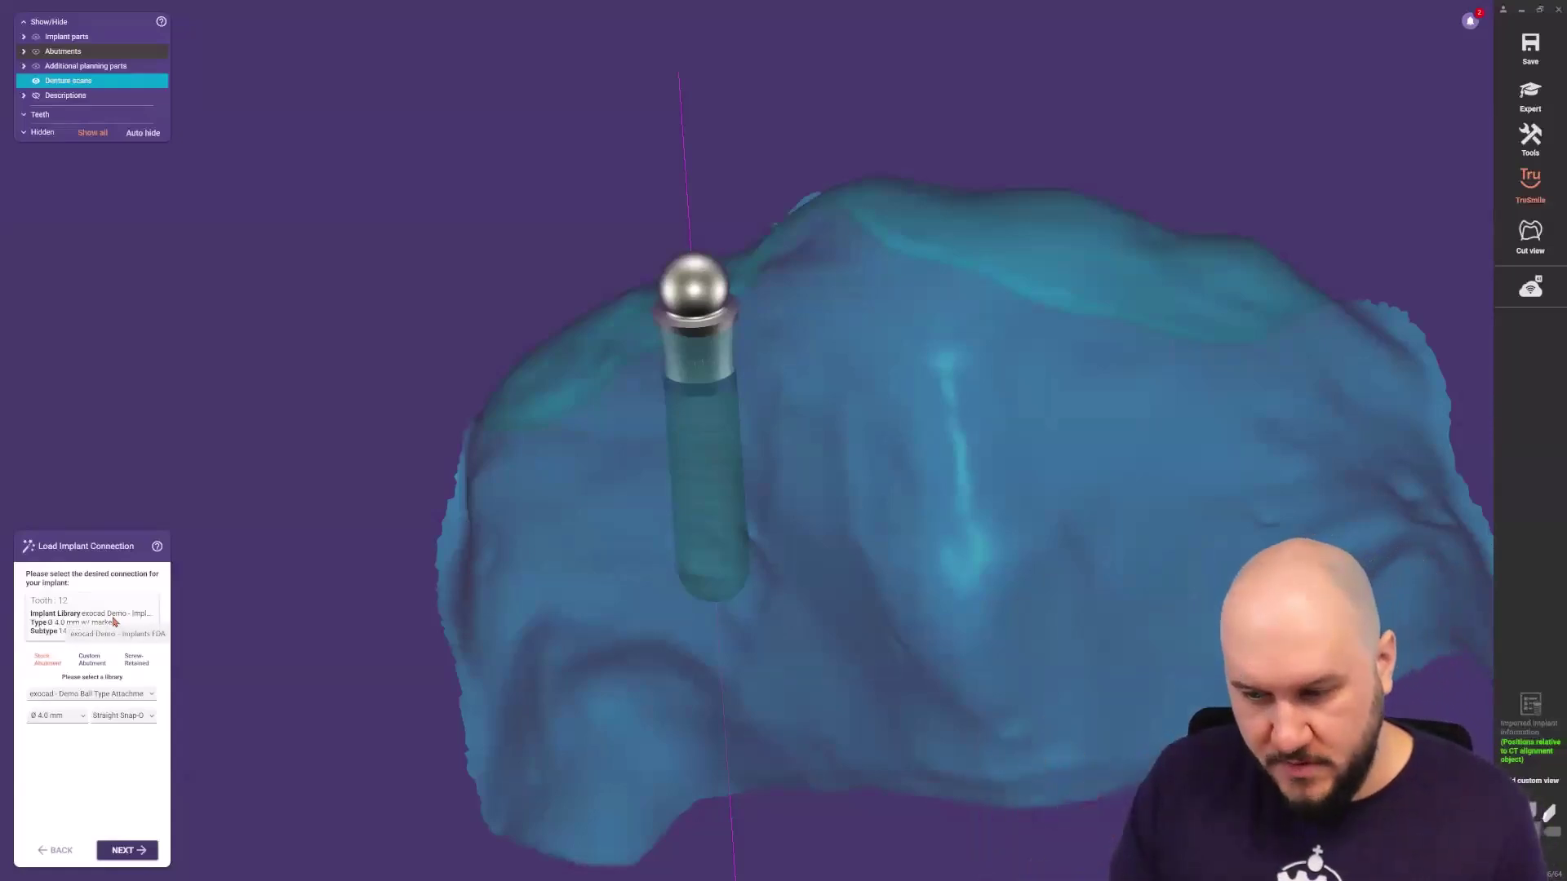
pyautogui.click(140, 851)
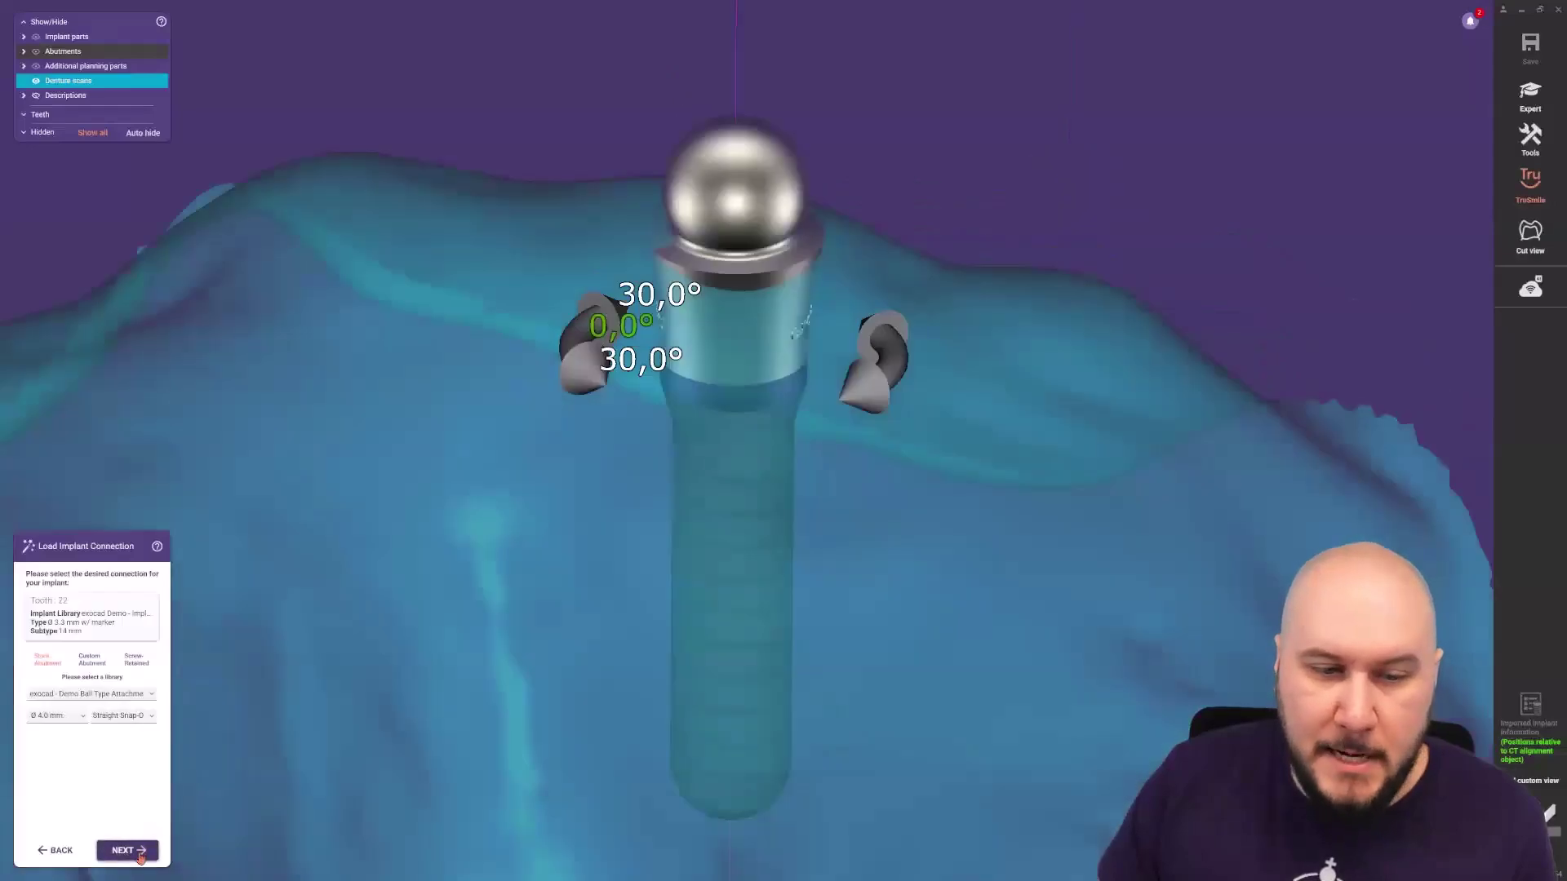
pyautogui.click(126, 851)
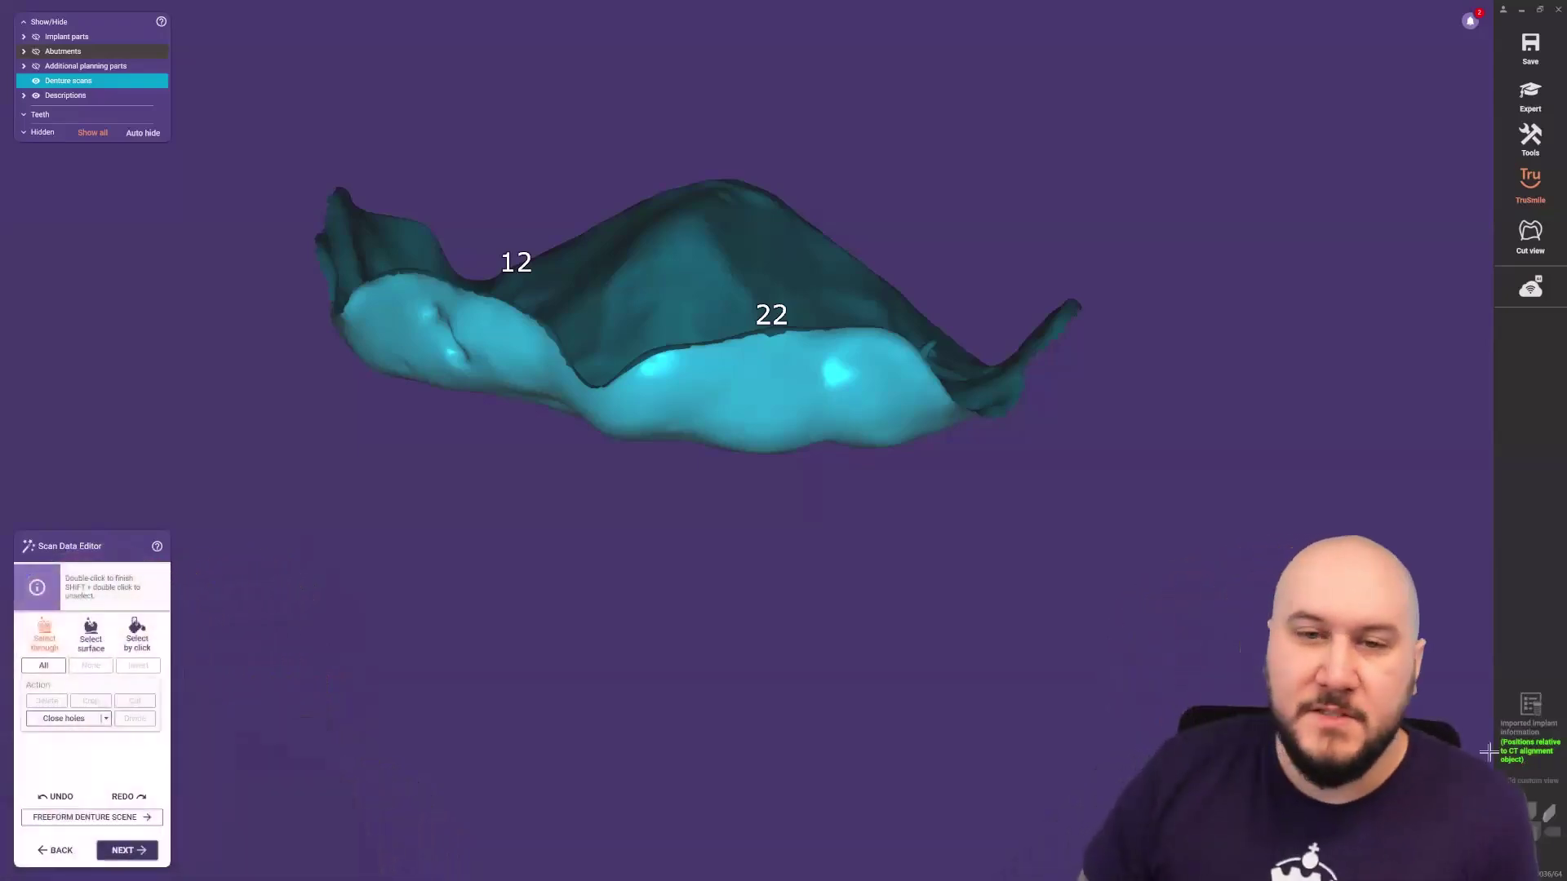
# Switch to expert mode and set up Add/Remove Mesh with the mesh type Denture scan.
pyautogui.moveTo(789, 506); pyautogui.dragTo(619, 446, button='right')
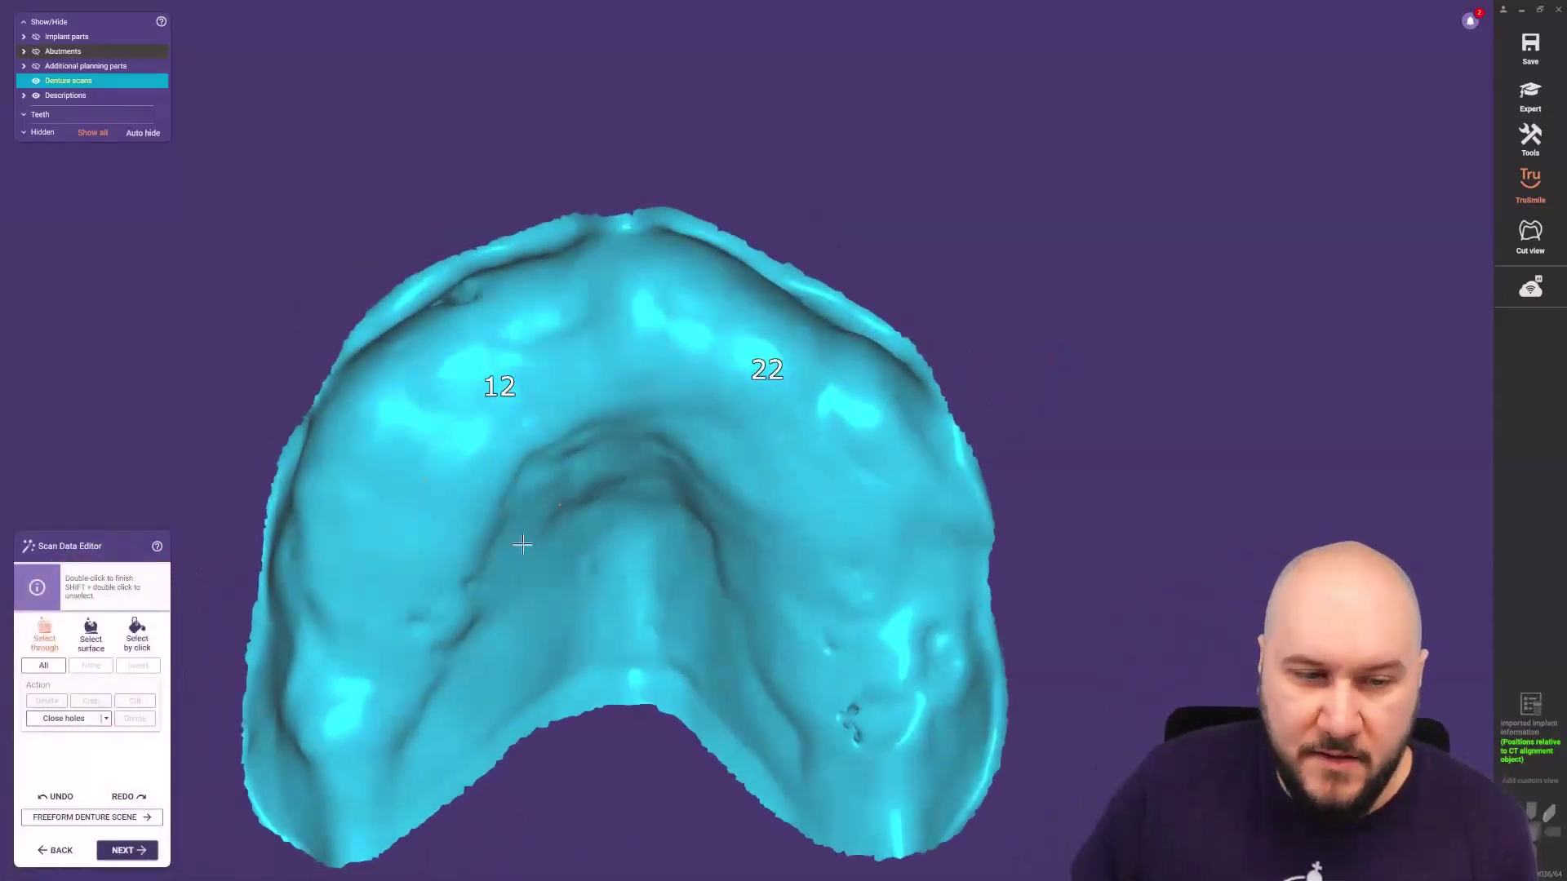
pyautogui.scroll(-2, 742, 443)
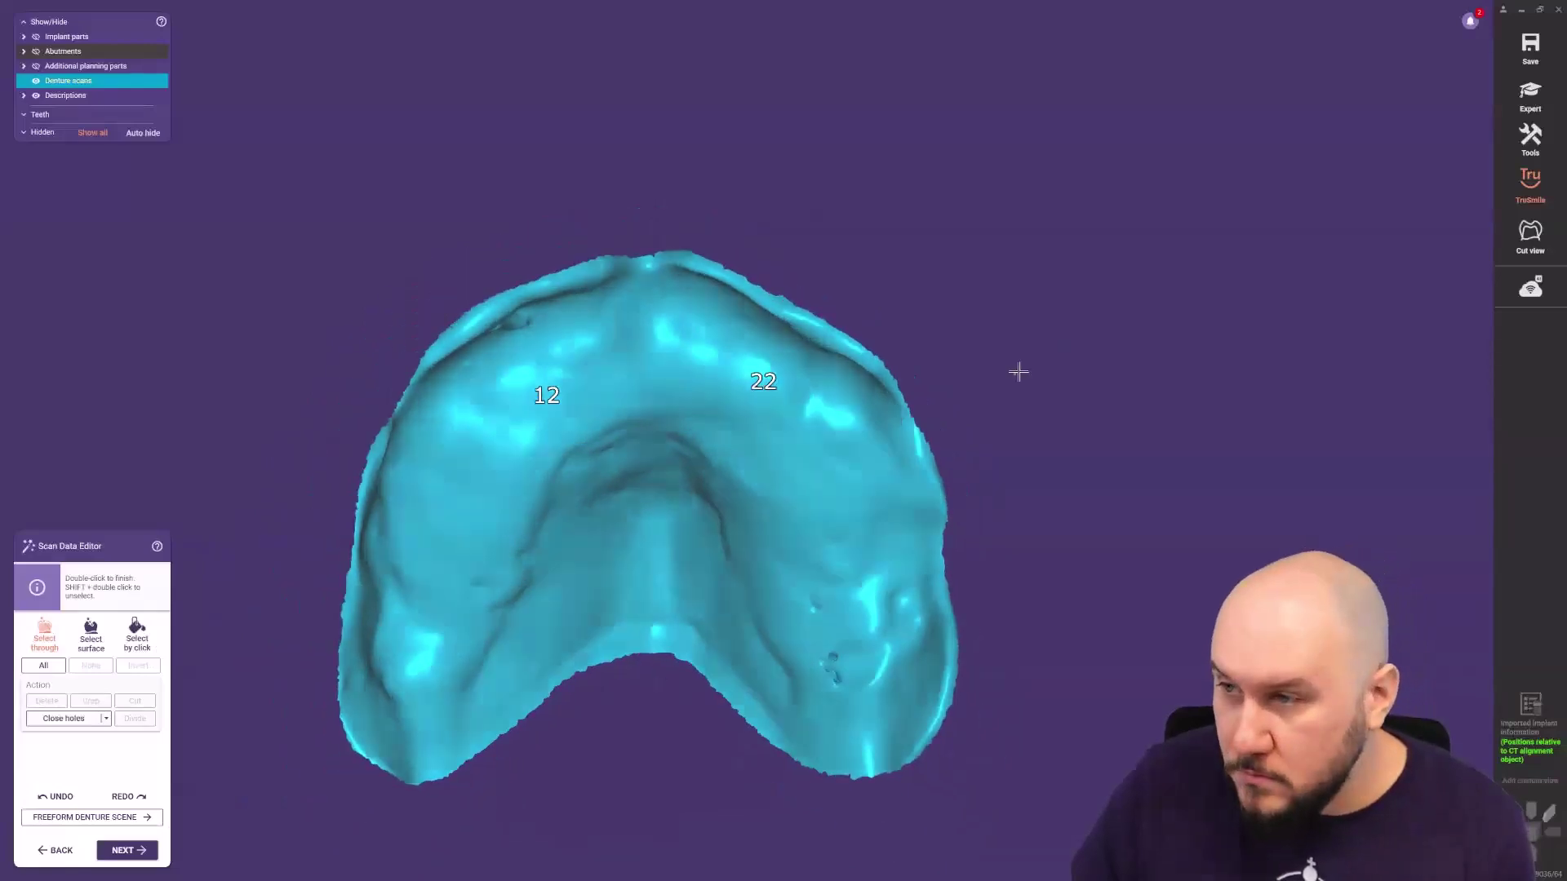
pyautogui.click(1533, 97)
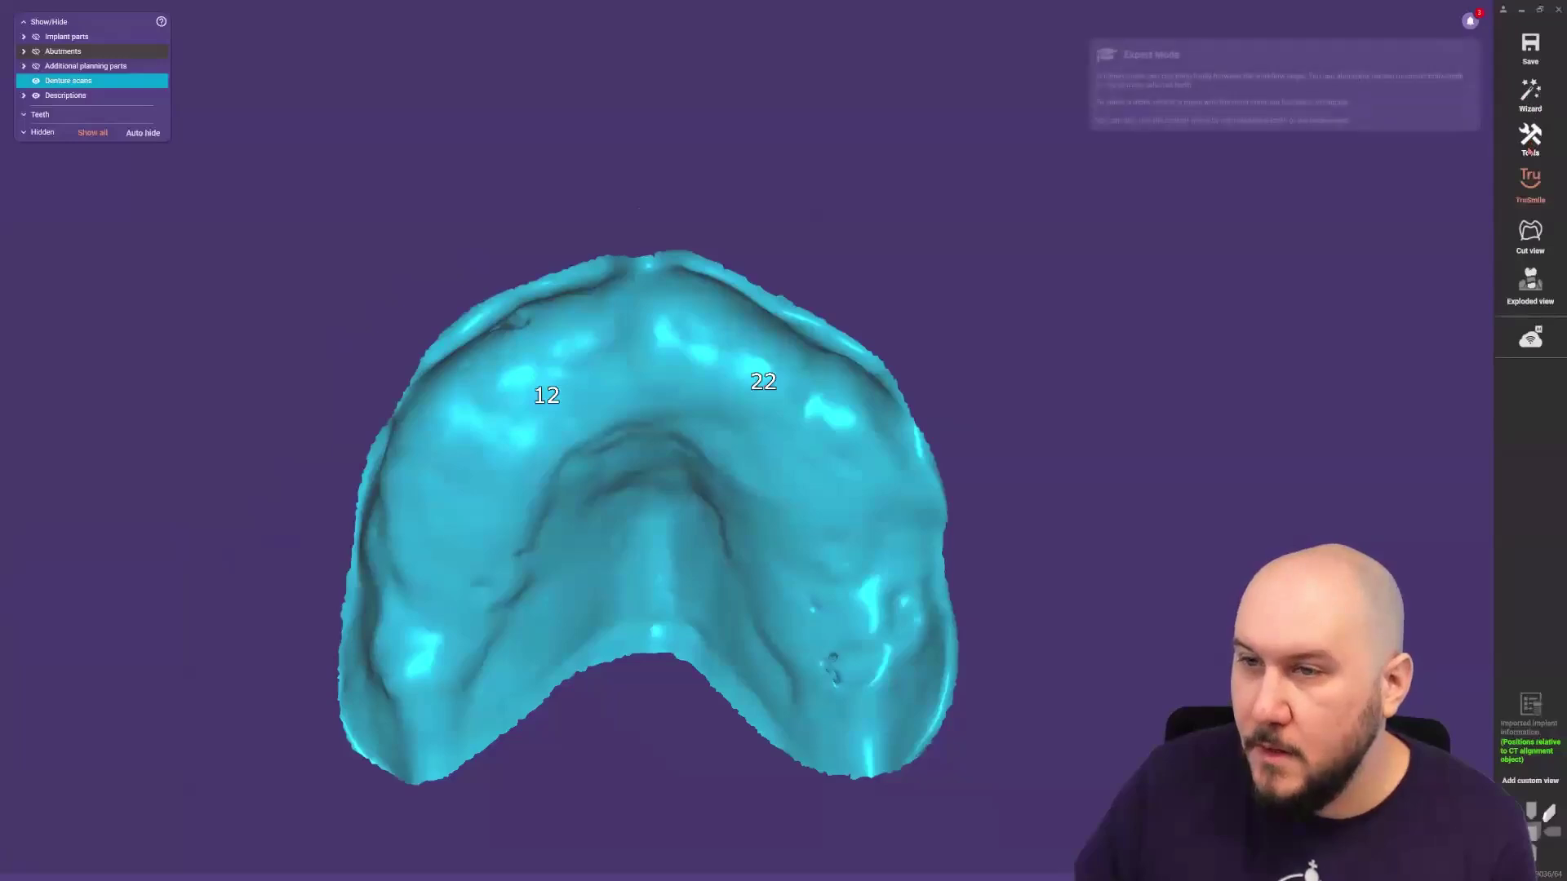
pyautogui.click(1531, 139)
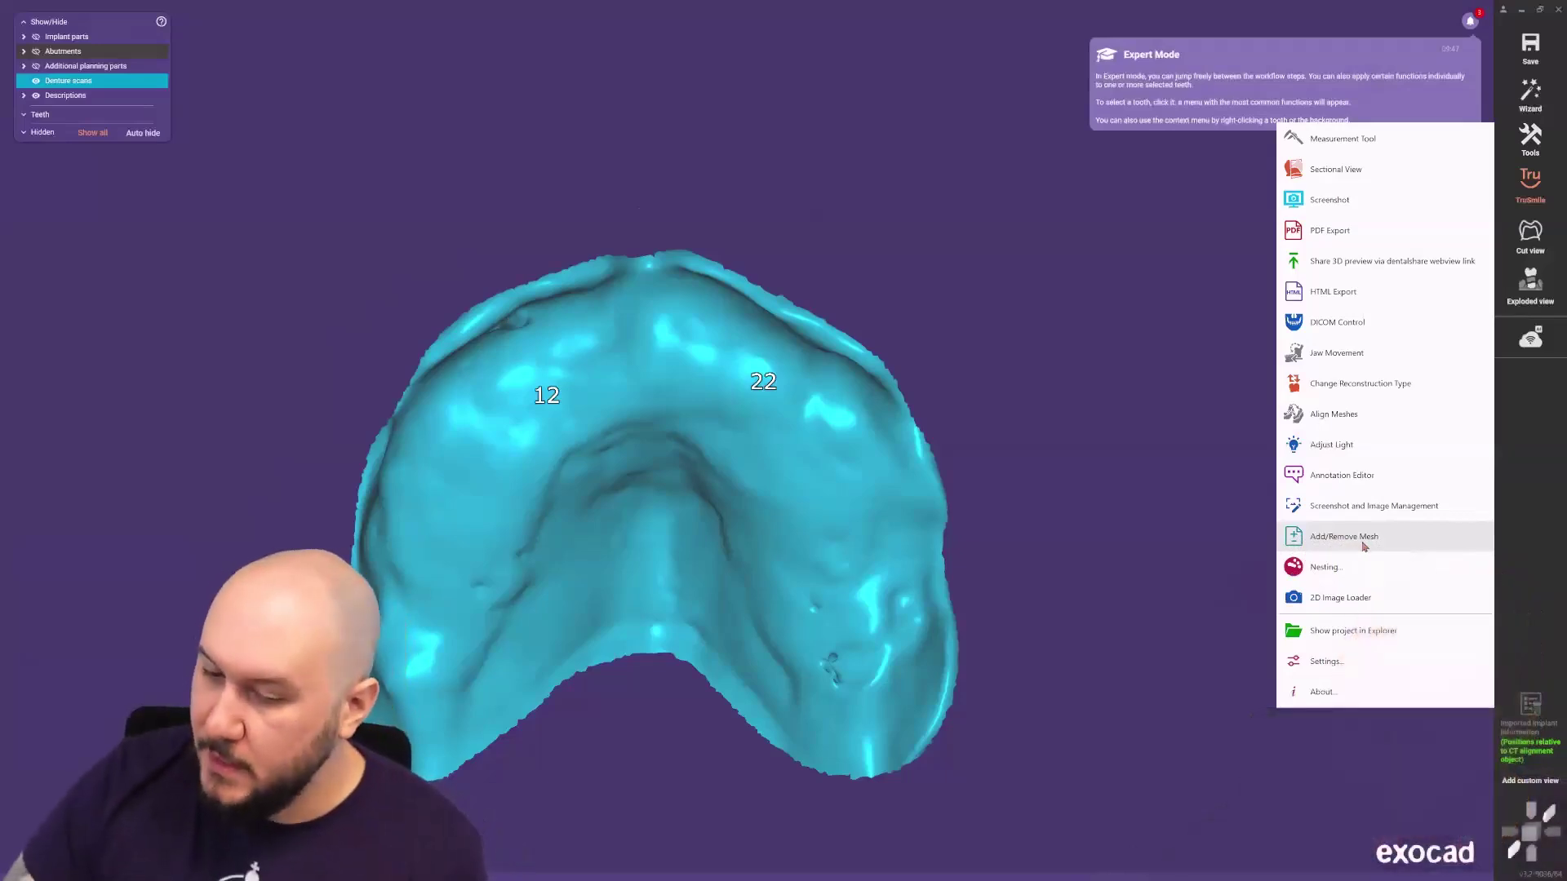
pyautogui.click(1359, 544)
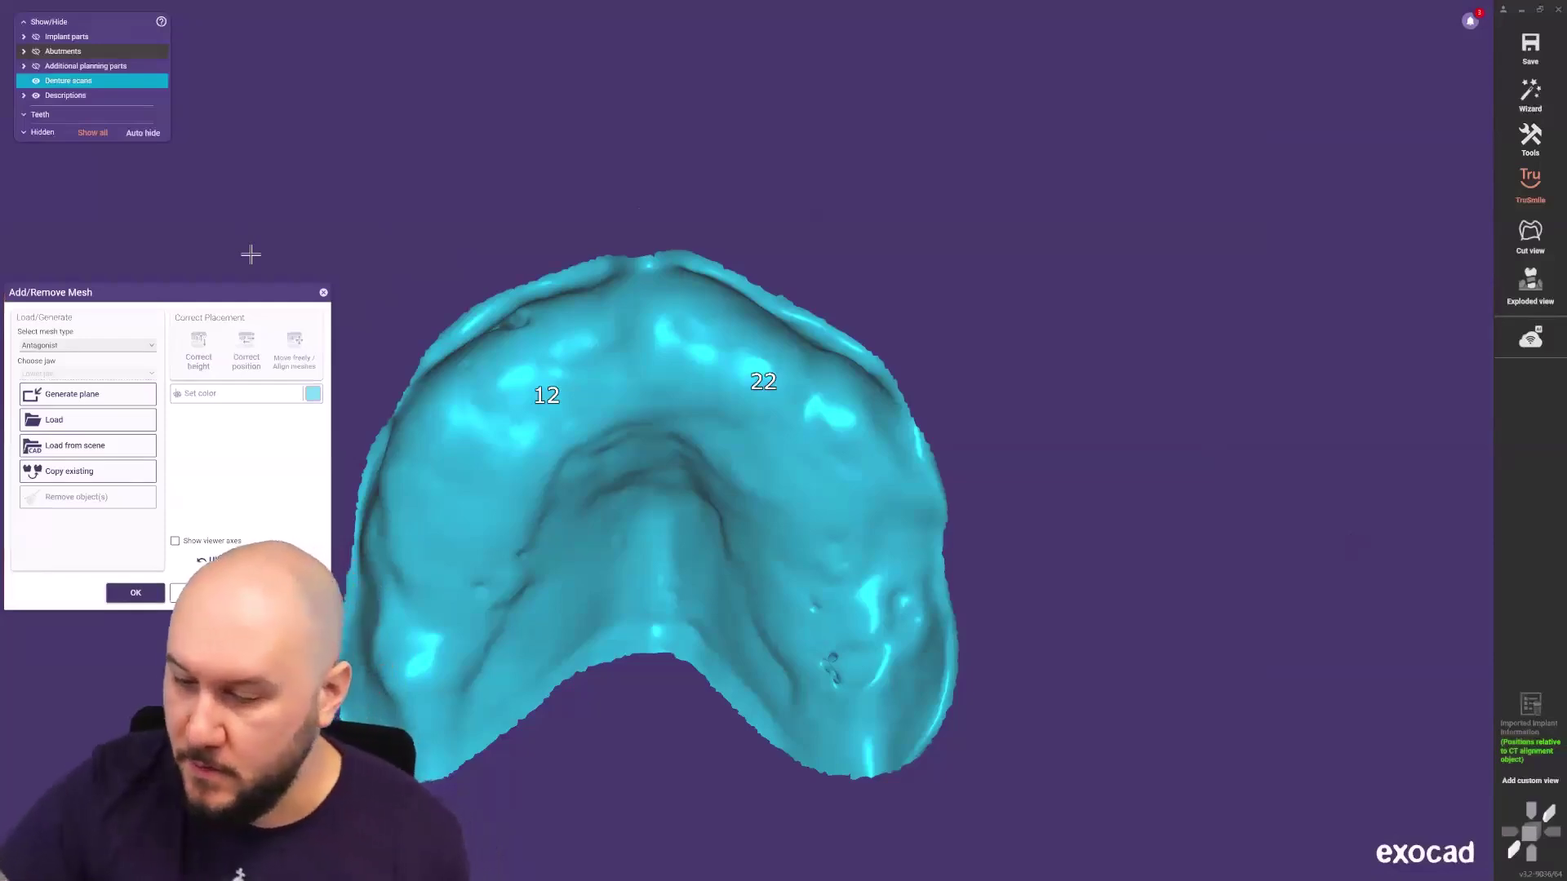
pyautogui.click(67, 347)
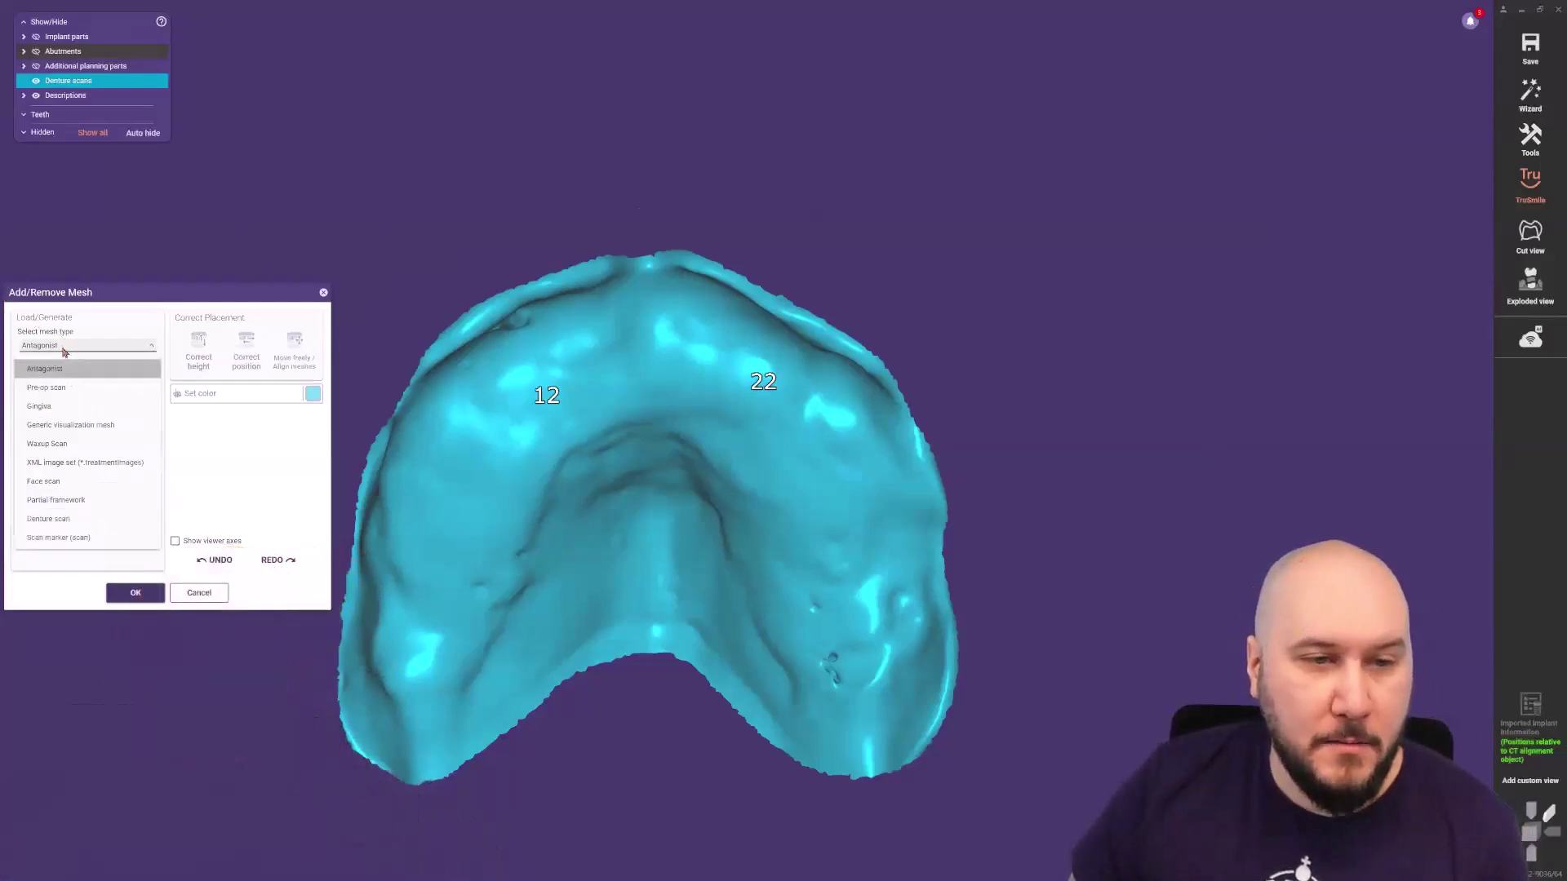
pyautogui.click(63, 521)
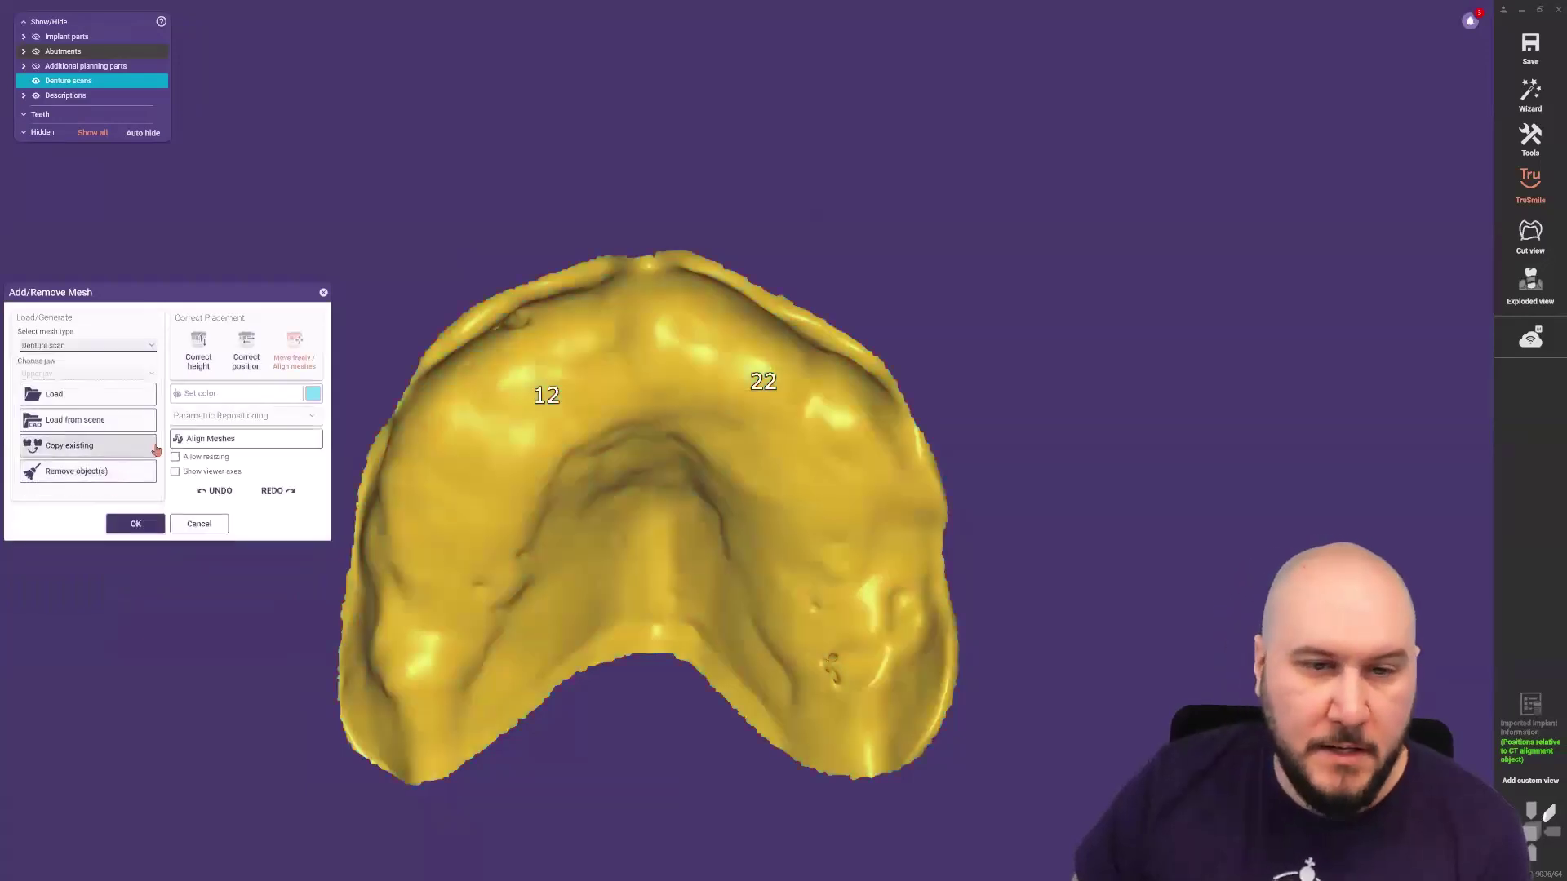
# Replace the existing denture scan with the dualScanProsthesis-implantplan STL from the project folder and check the loaded denture.
pyautogui.click(54, 397)
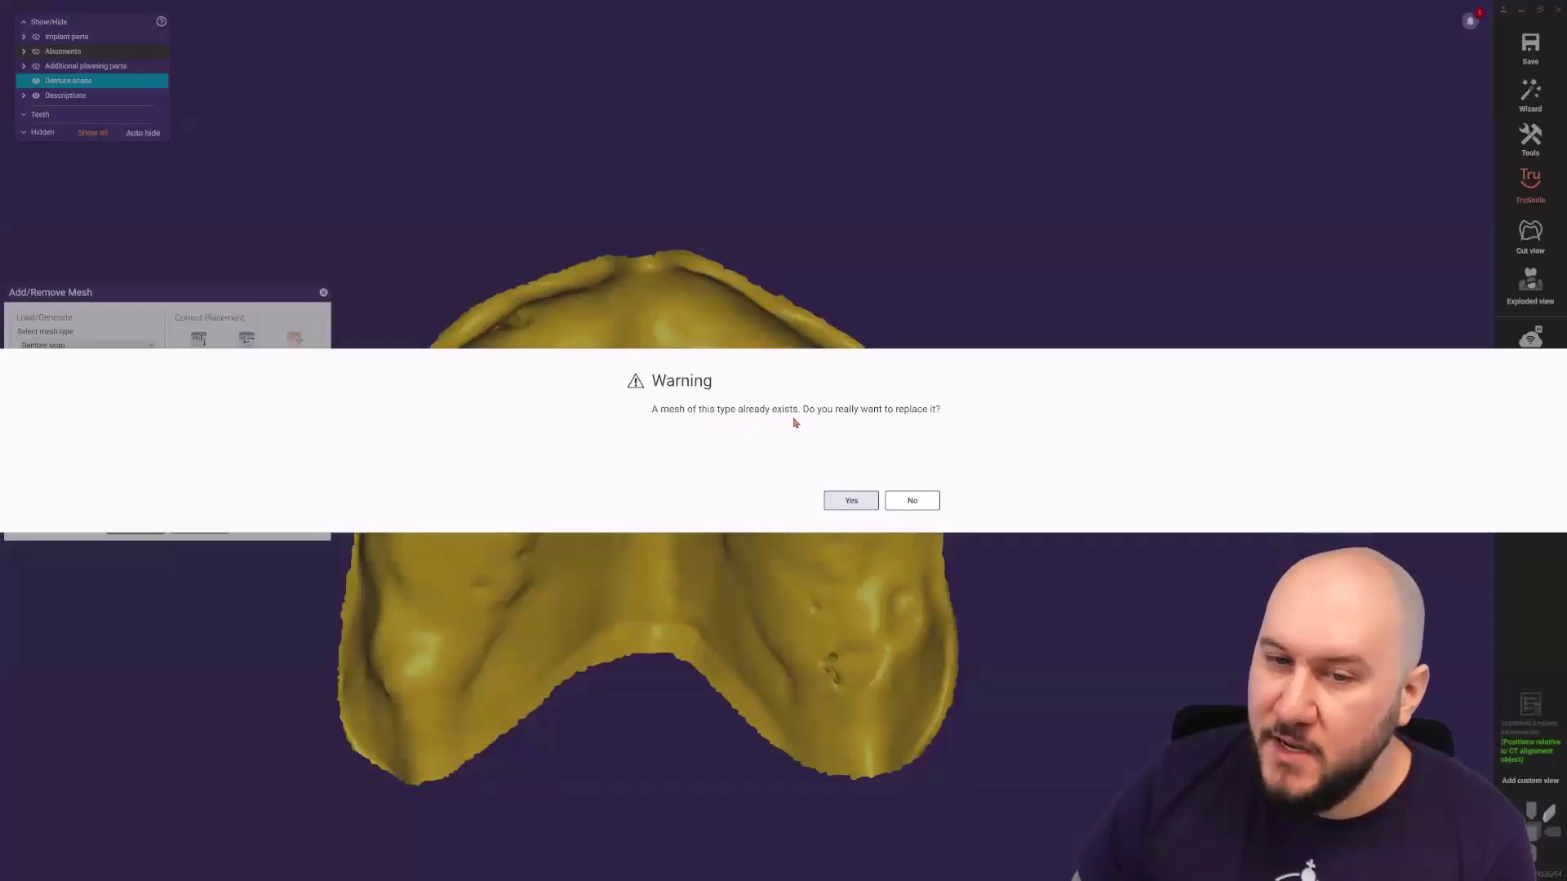
pyautogui.click(849, 501)
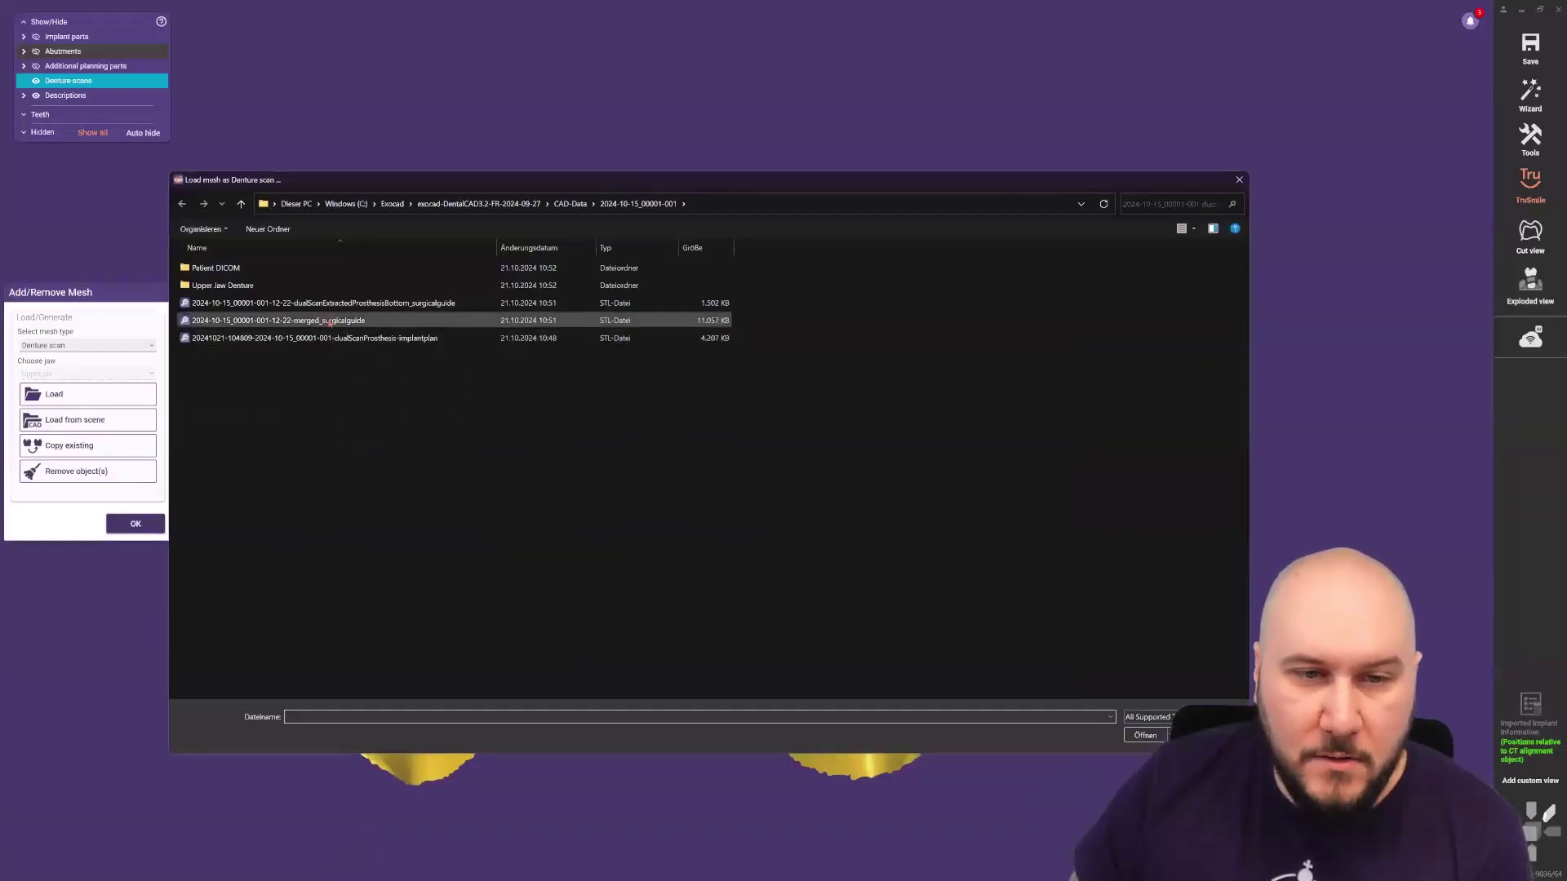
pyautogui.doubleClick(395, 340)
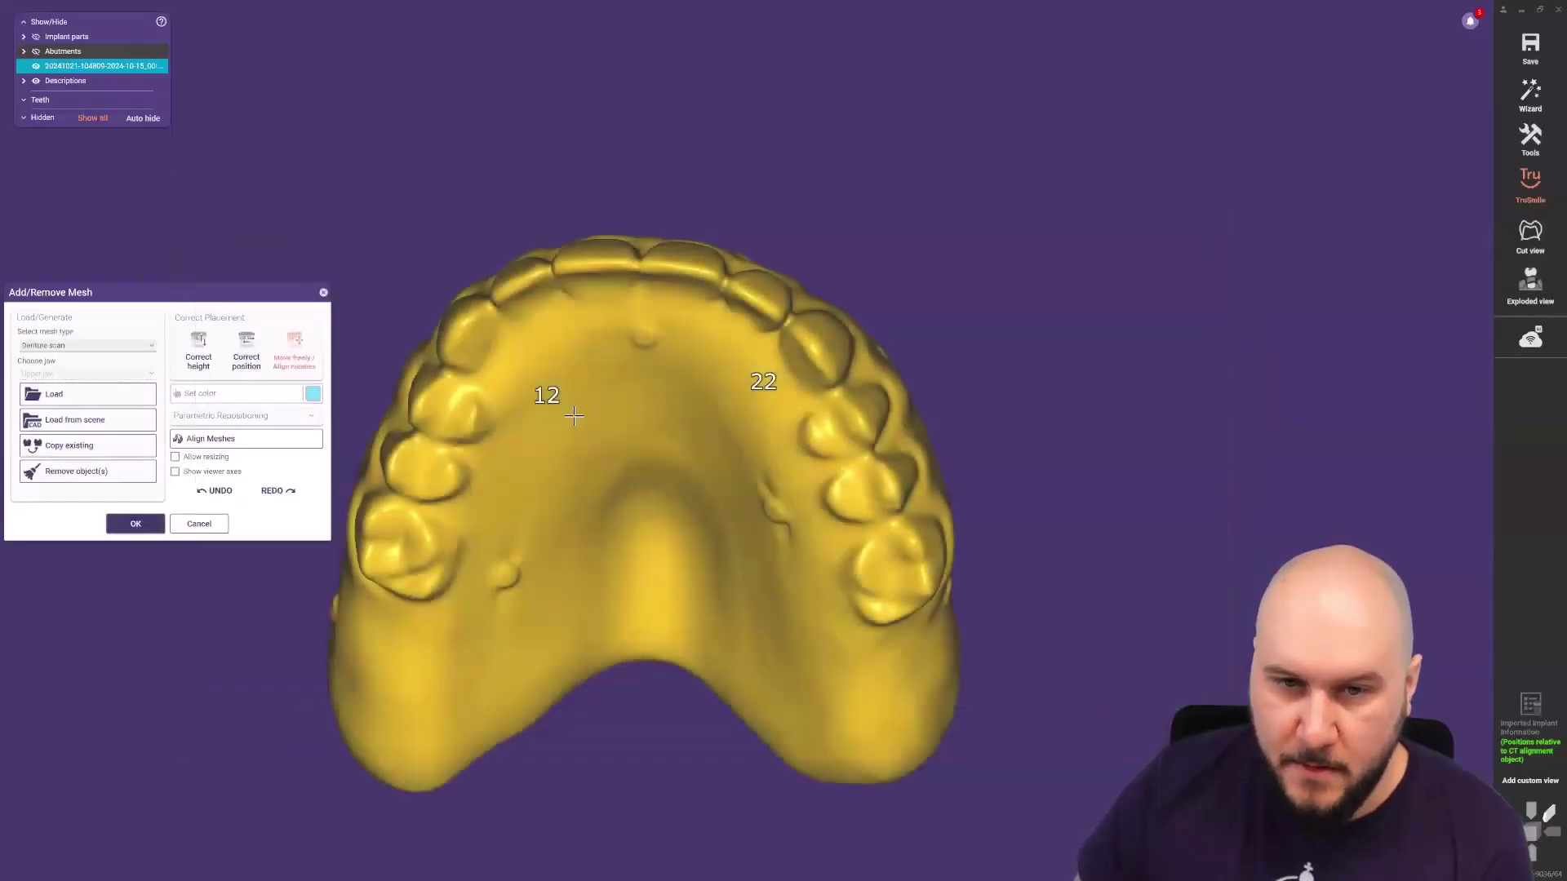
pyautogui.moveTo(659, 446); pyautogui.dragTo(659, 446, button='right')
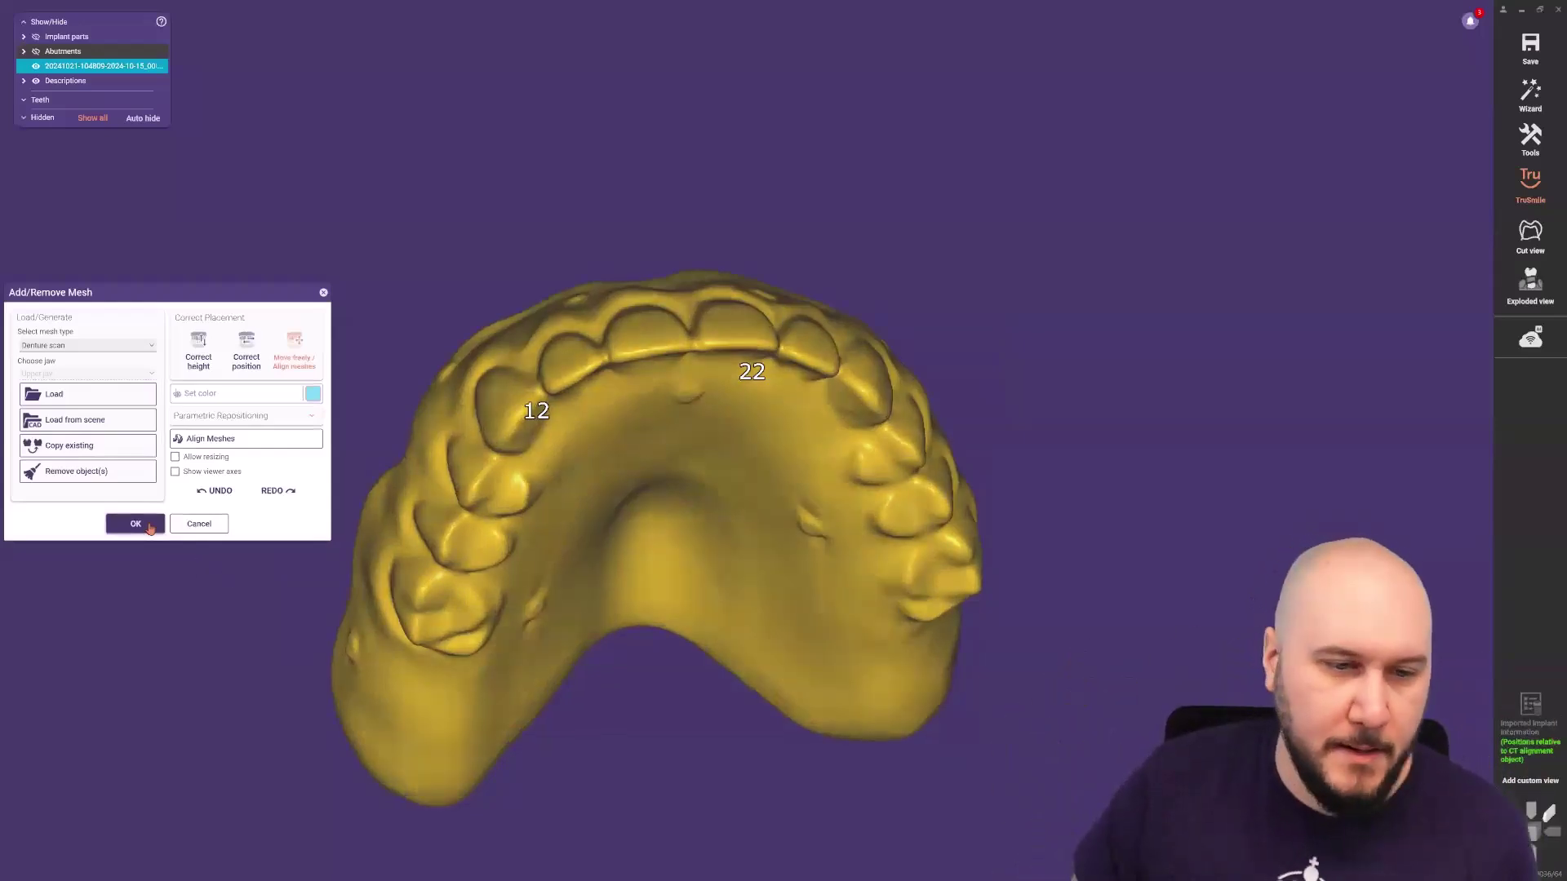
pyautogui.click(150, 526)
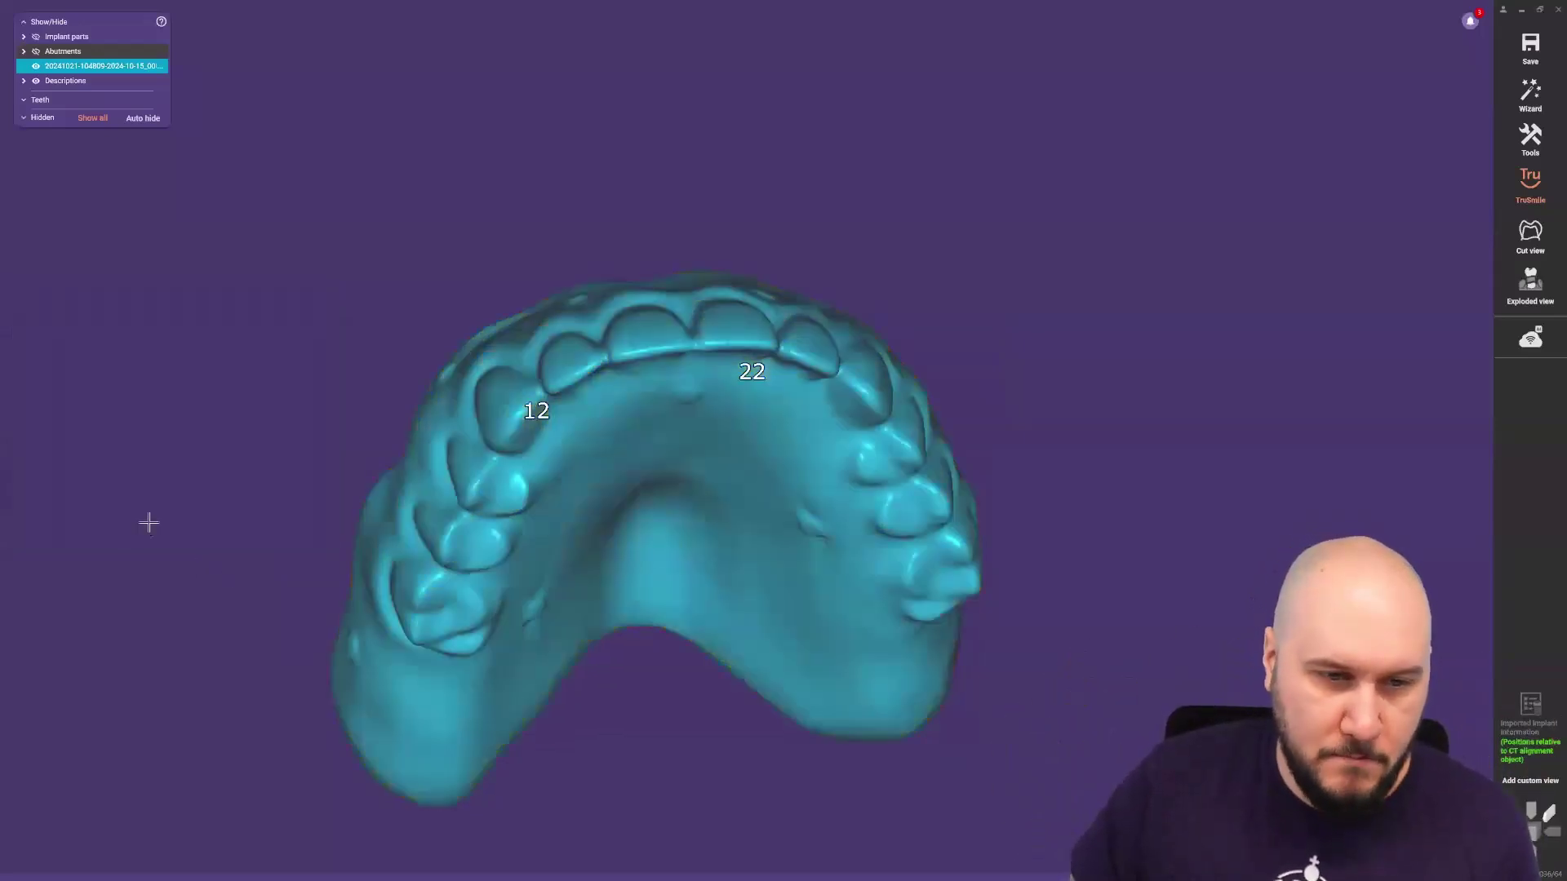
# Return to the wizard, inspect the replaced denture scan from several sides, and open free-forming of the denture scan.
pyautogui.click(1528, 96)
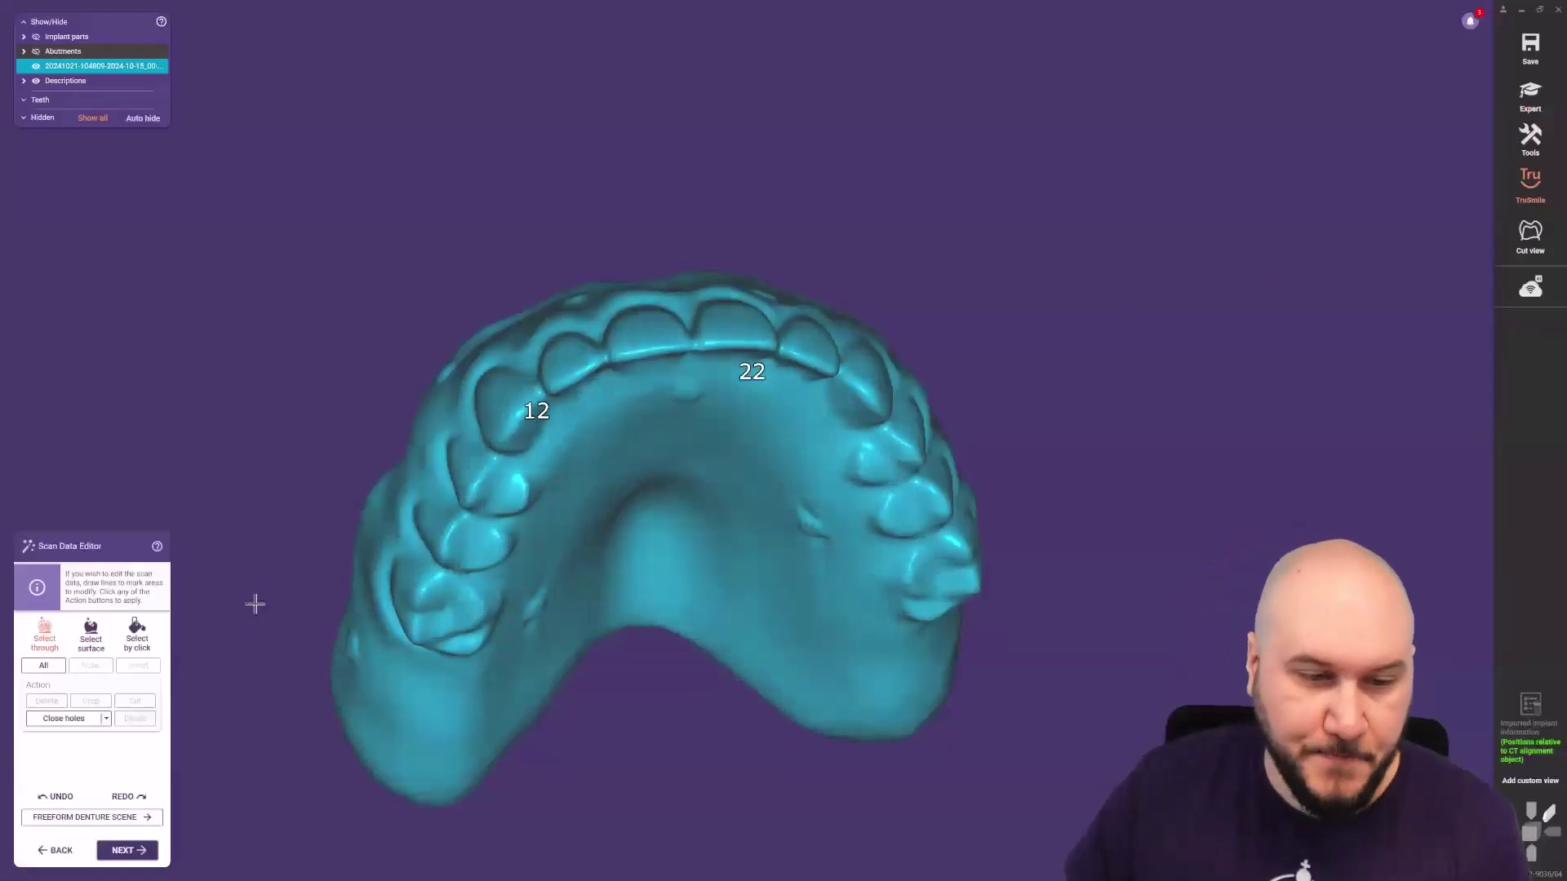
pyautogui.moveTo(270, 570); pyautogui.dragTo(930, 164, button='right')
pyautogui.scroll(5, 893, 86)
pyautogui.moveTo(912, 110); pyautogui.dragTo(685, 364, button='right')
pyautogui.scroll(-5, 845, 128)
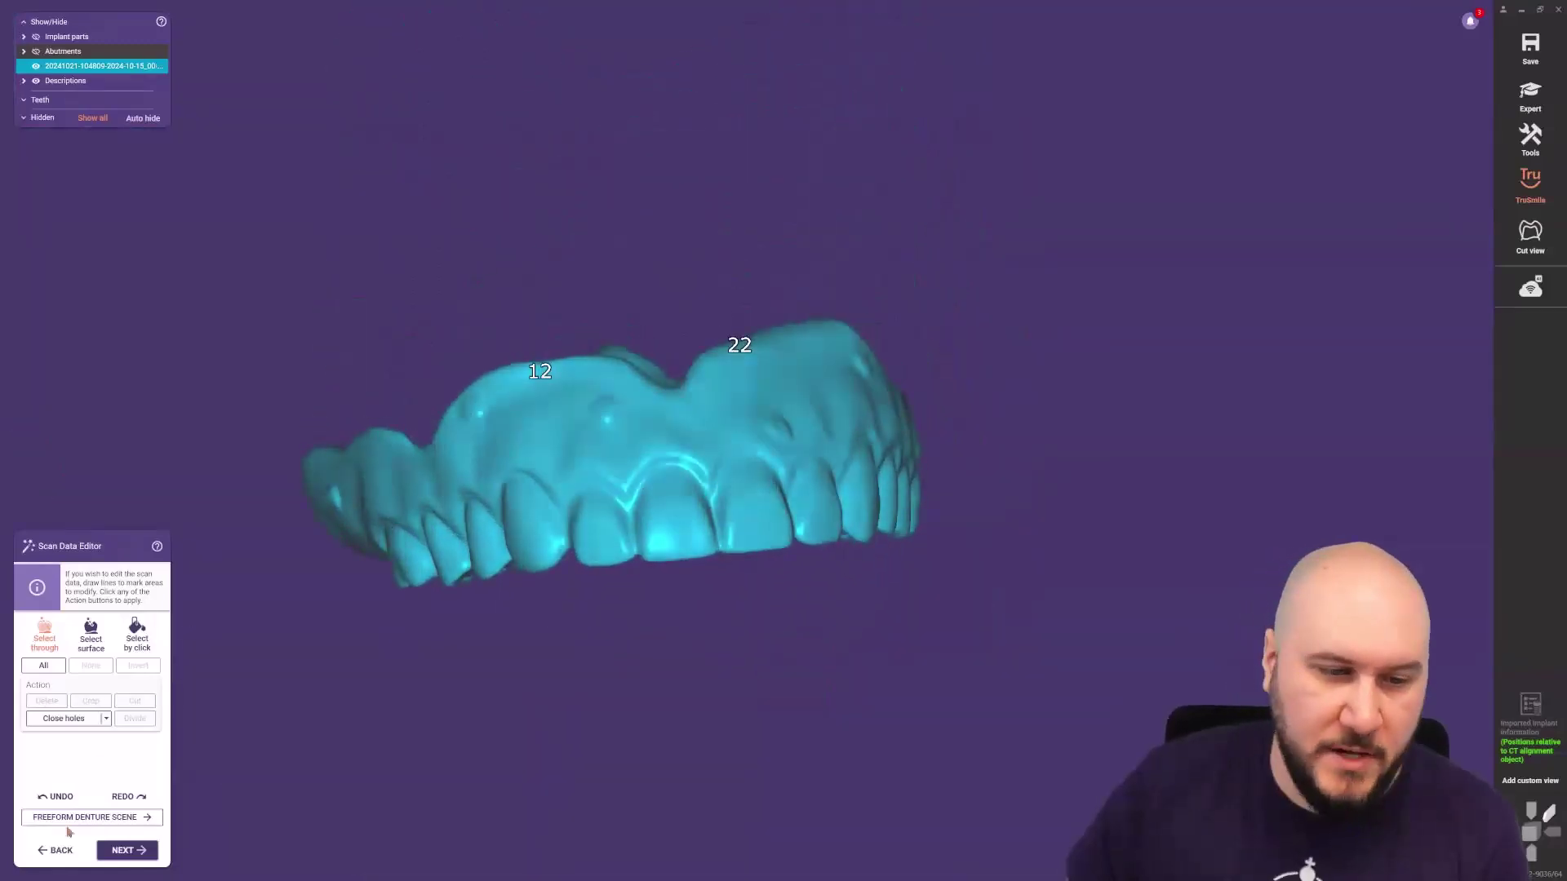
pyautogui.moveTo(920, 389); pyautogui.dragTo(1008, 390, button='right')
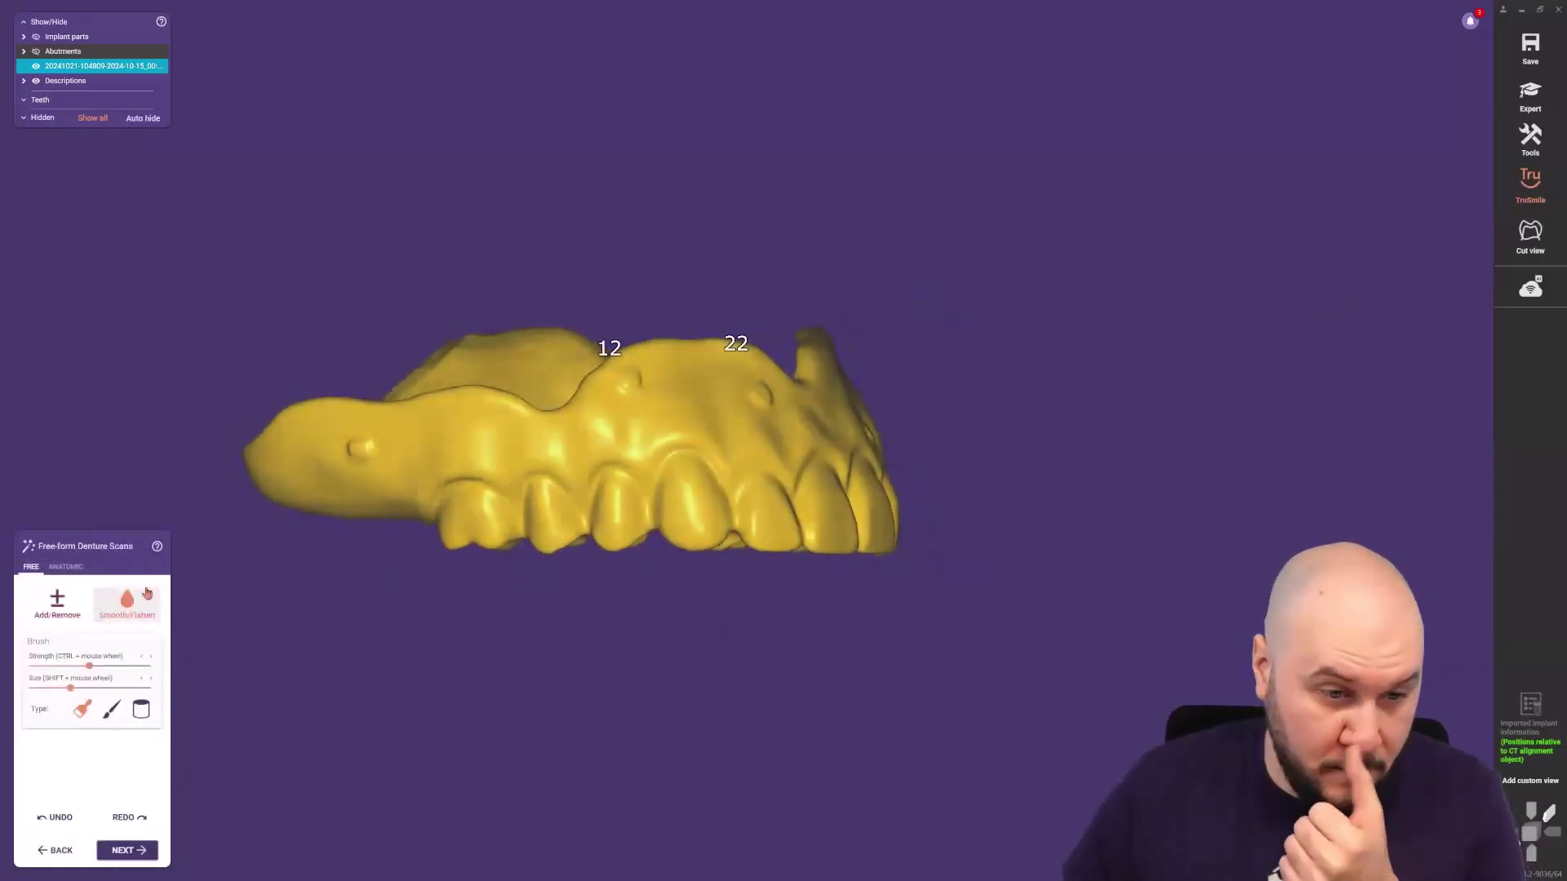
# Smooth away the small round marker bumps along the outer flange of the denture scan with the Smooth/Flatten brush.
pyautogui.click(126, 604)
pyautogui.scroll(5, 365, 412)
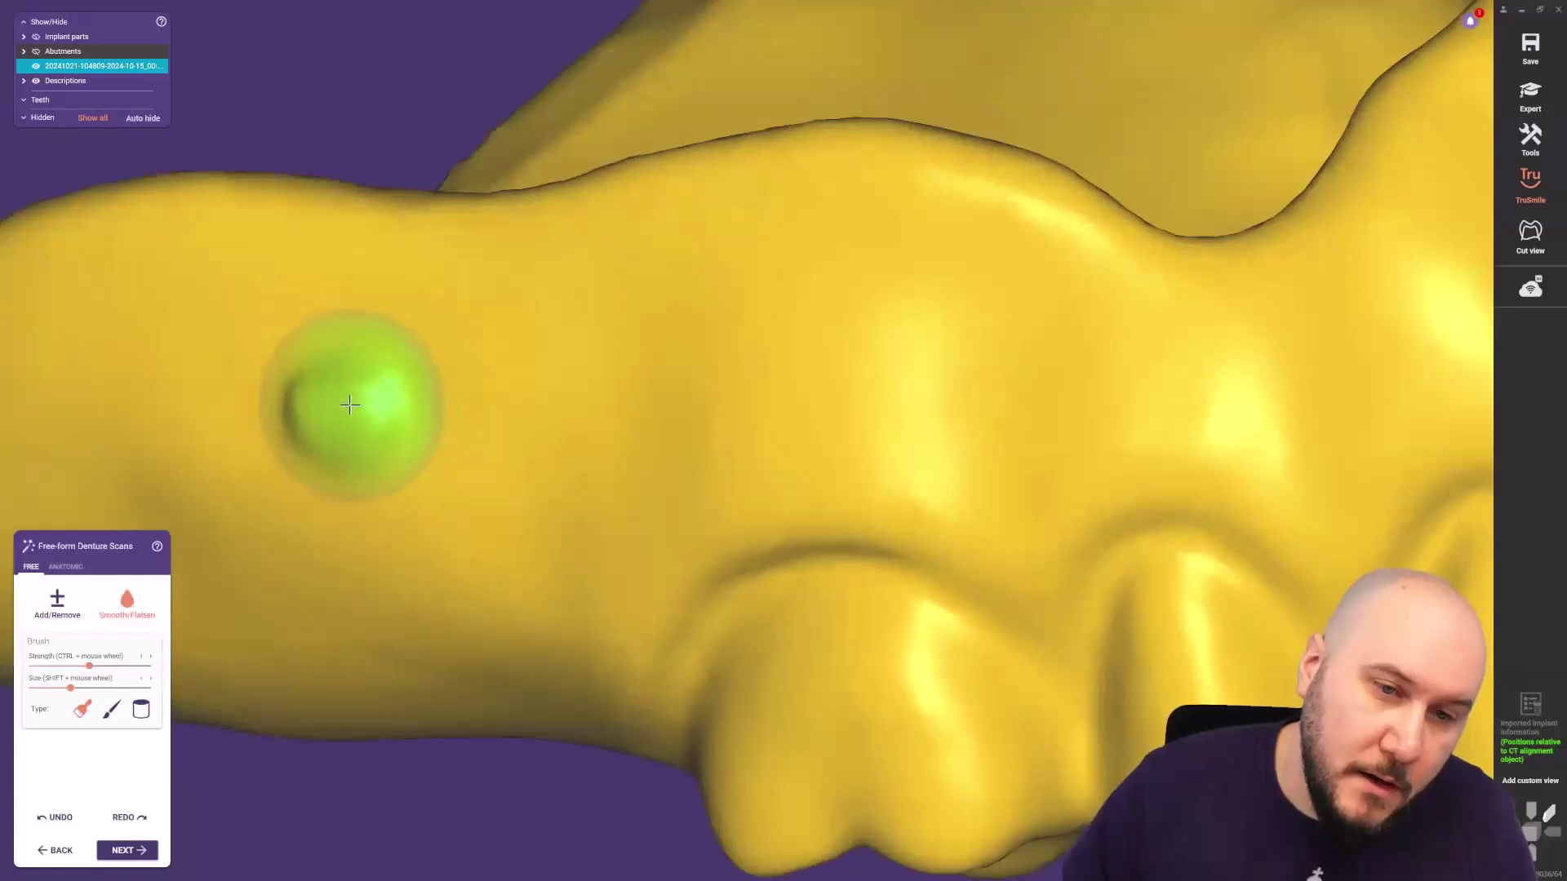
pyautogui.scroll(-10, 353, 405)
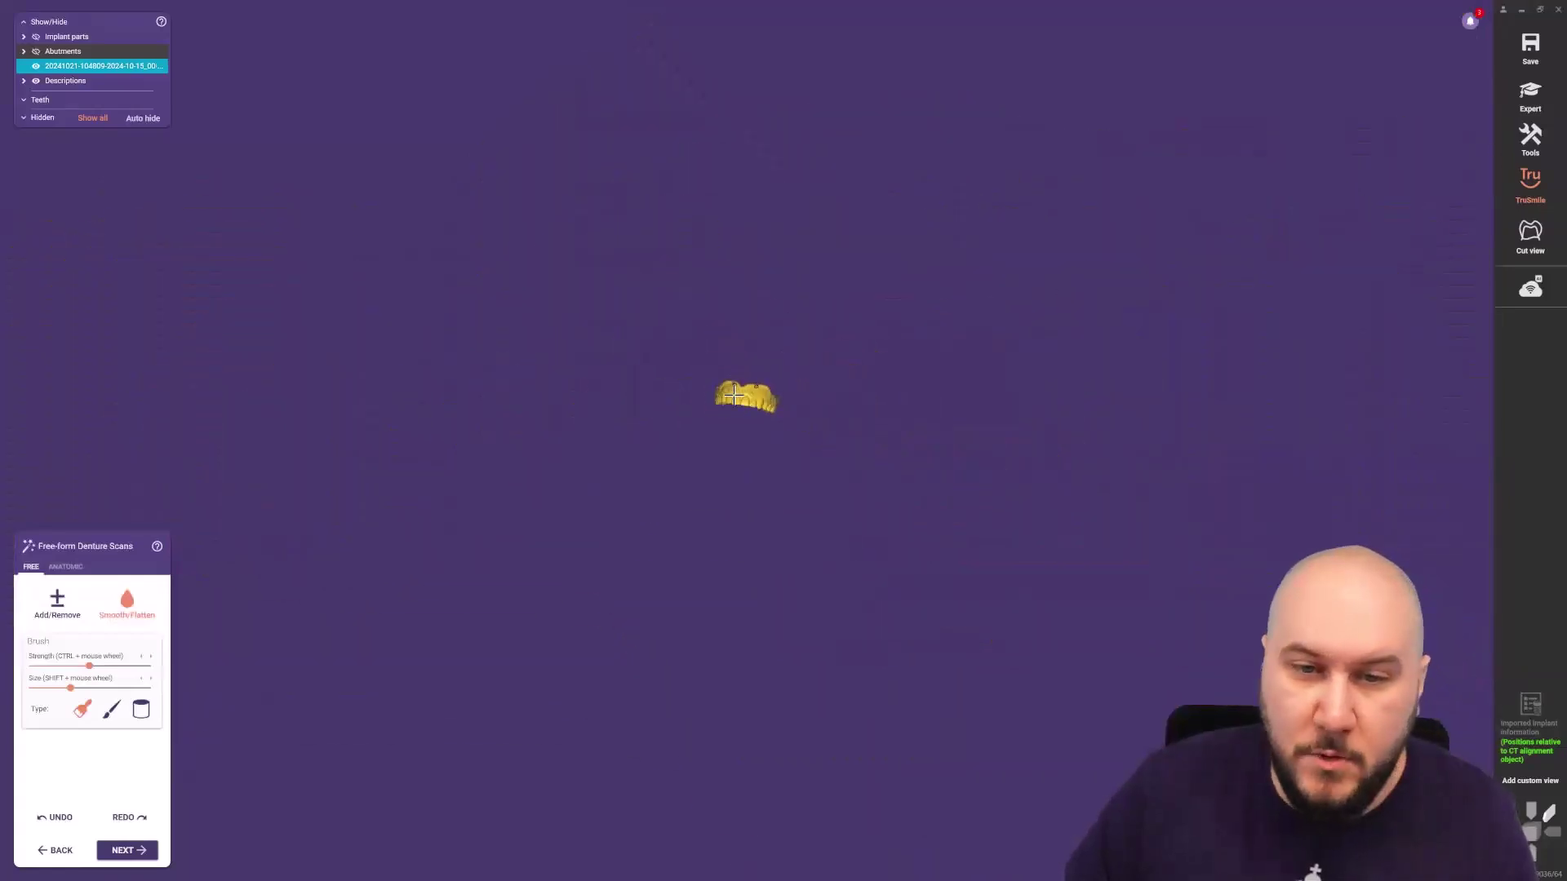
pyautogui.scroll(8, 735, 396)
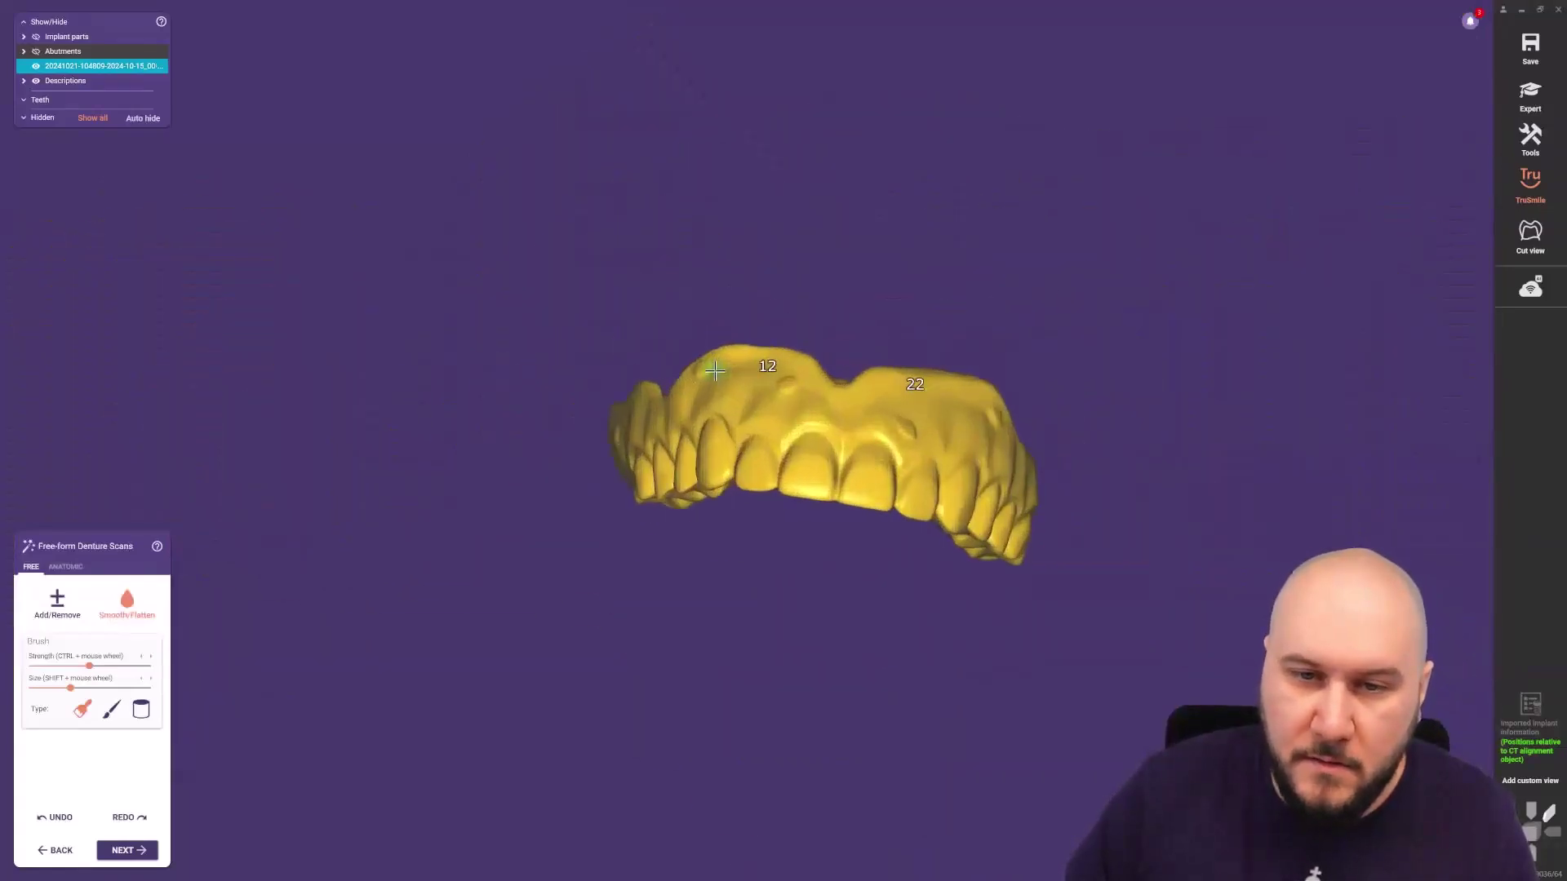
pyautogui.scroll(4, 722, 359)
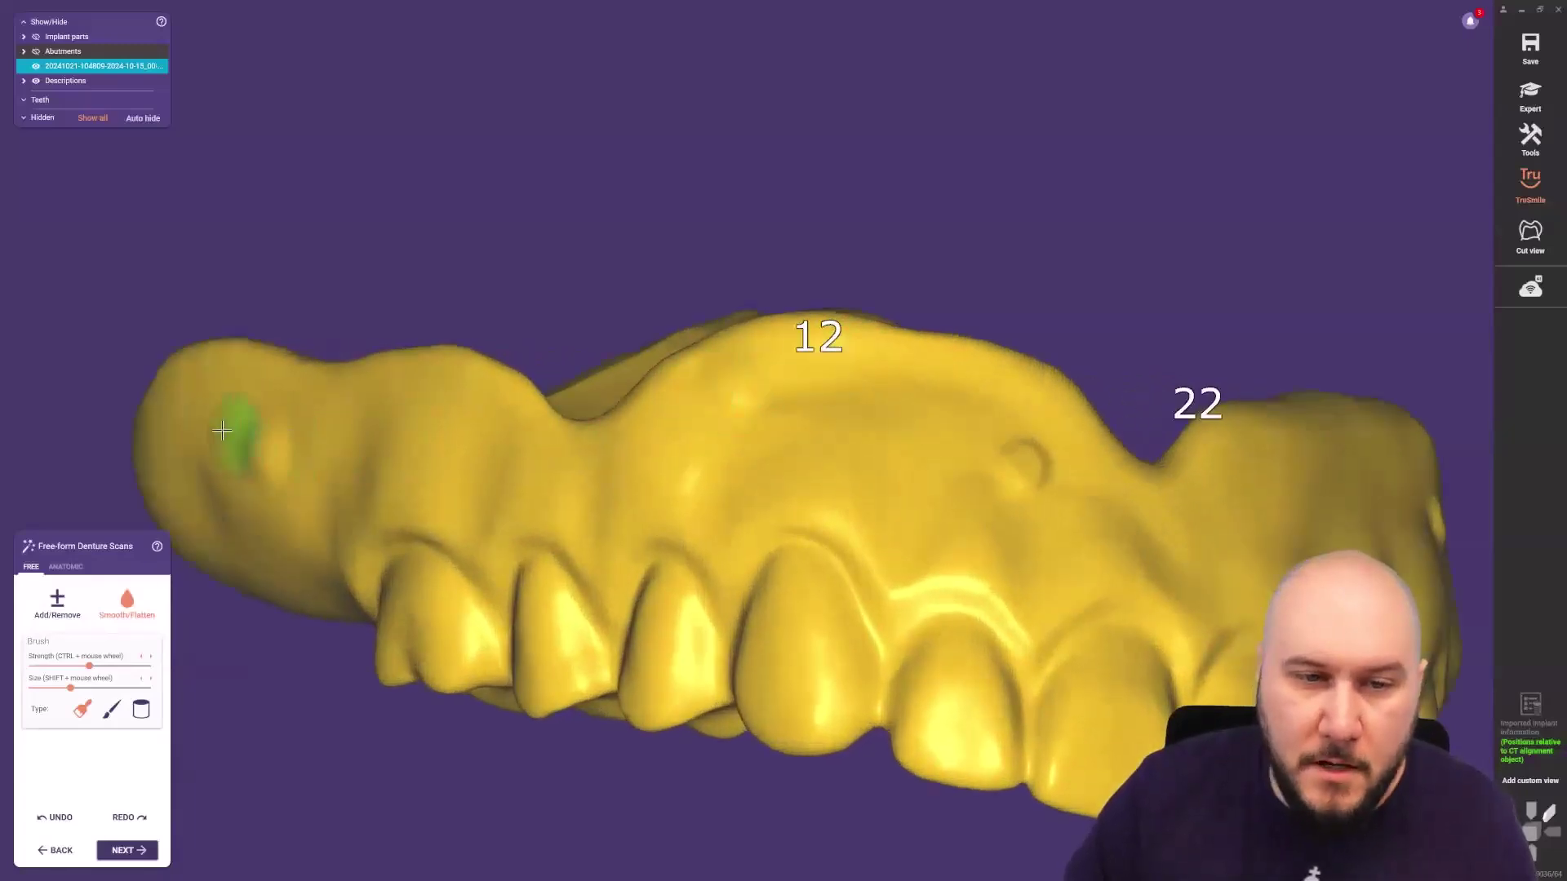
pyautogui.moveTo(933, 419); pyautogui.dragTo(860, 486, button='right')
pyautogui.moveTo(861, 487)
pyautogui.mouseDown()
pyautogui.moveTo(825, 493)
pyautogui.moveTo(884, 512)
pyautogui.mouseUp()
pyautogui.moveTo(884, 513); pyautogui.dragTo(886, 529, button='right')
pyautogui.moveTo(1035, 602); pyautogui.dragTo(1181, 487, button='right')
pyautogui.moveTo(1055, 512); pyautogui.dragTo(920, 437, button='right')
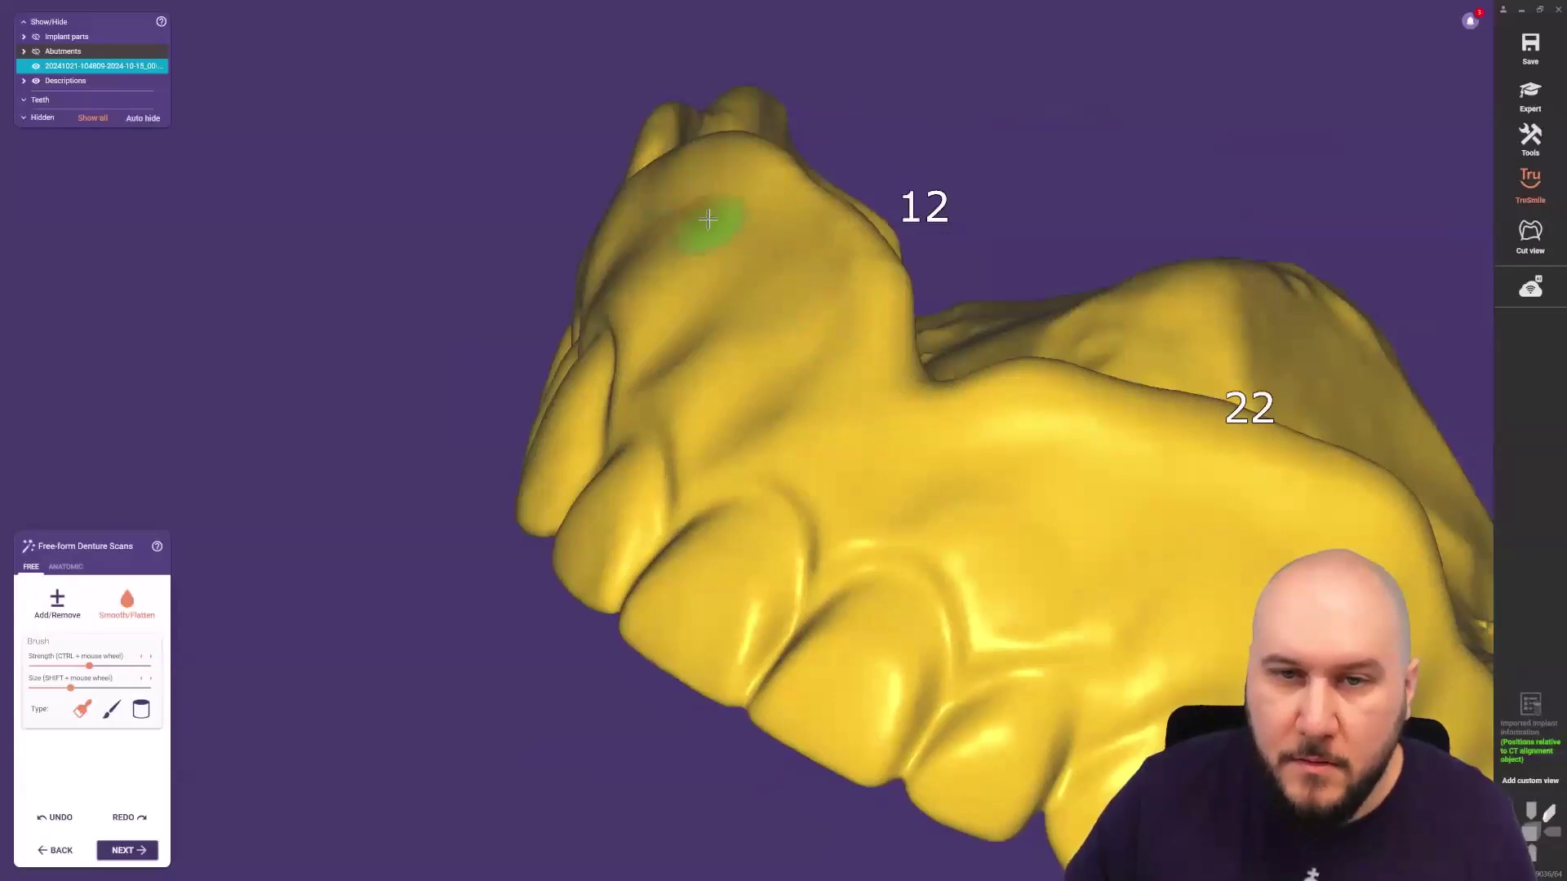
# Smooth the remaining surface defects, including the sharp fold on the inner fitting surface of the denture scan.
pyautogui.moveTo(788, 302); pyautogui.dragTo(955, 574, button='right')
pyautogui.moveTo(526, 502); pyautogui.dragTo(619, 497)
pyautogui.scroll(-10, 647, 494)
pyautogui.moveTo(659, 463); pyautogui.dragTo(648, 490, button='right')
pyautogui.scroll(15, 648, 490)
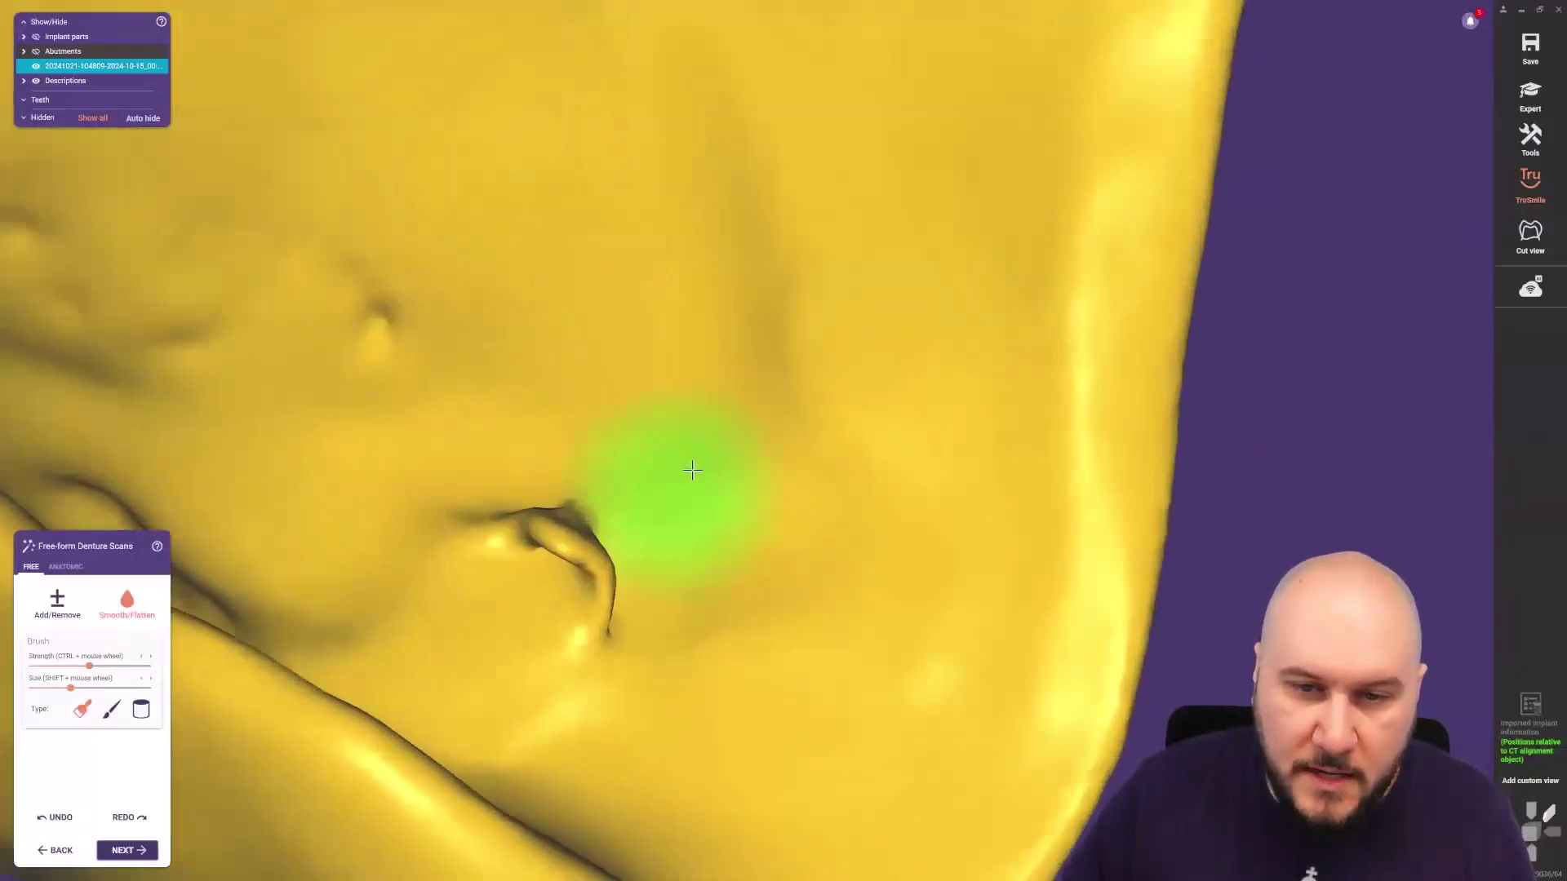
pyautogui.moveTo(692, 471)
pyautogui.mouseDown()
pyautogui.moveTo(577, 549)
pyautogui.moveTo(527, 549)
pyautogui.moveTo(588, 535)
pyautogui.mouseUp()
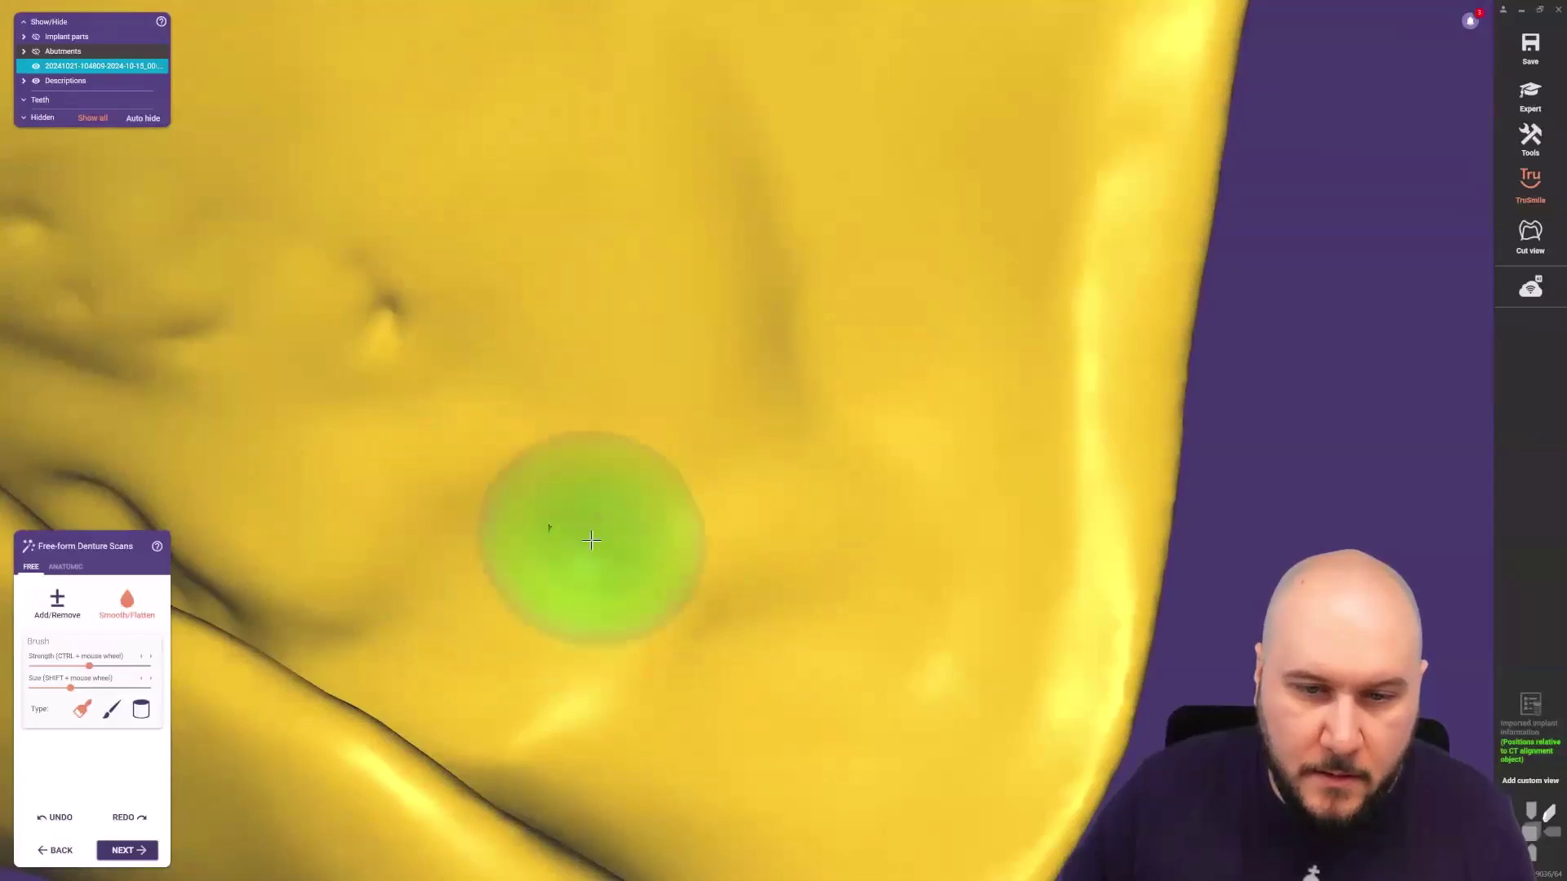
# Inspect the smoothed denture scan from the palatal, occlusal and front sides for leftover bumps.
pyautogui.scroll(-10, 592, 530)
pyautogui.moveTo(597, 528); pyautogui.dragTo(792, 417, button='right')
pyautogui.scroll(5, 735, 367)
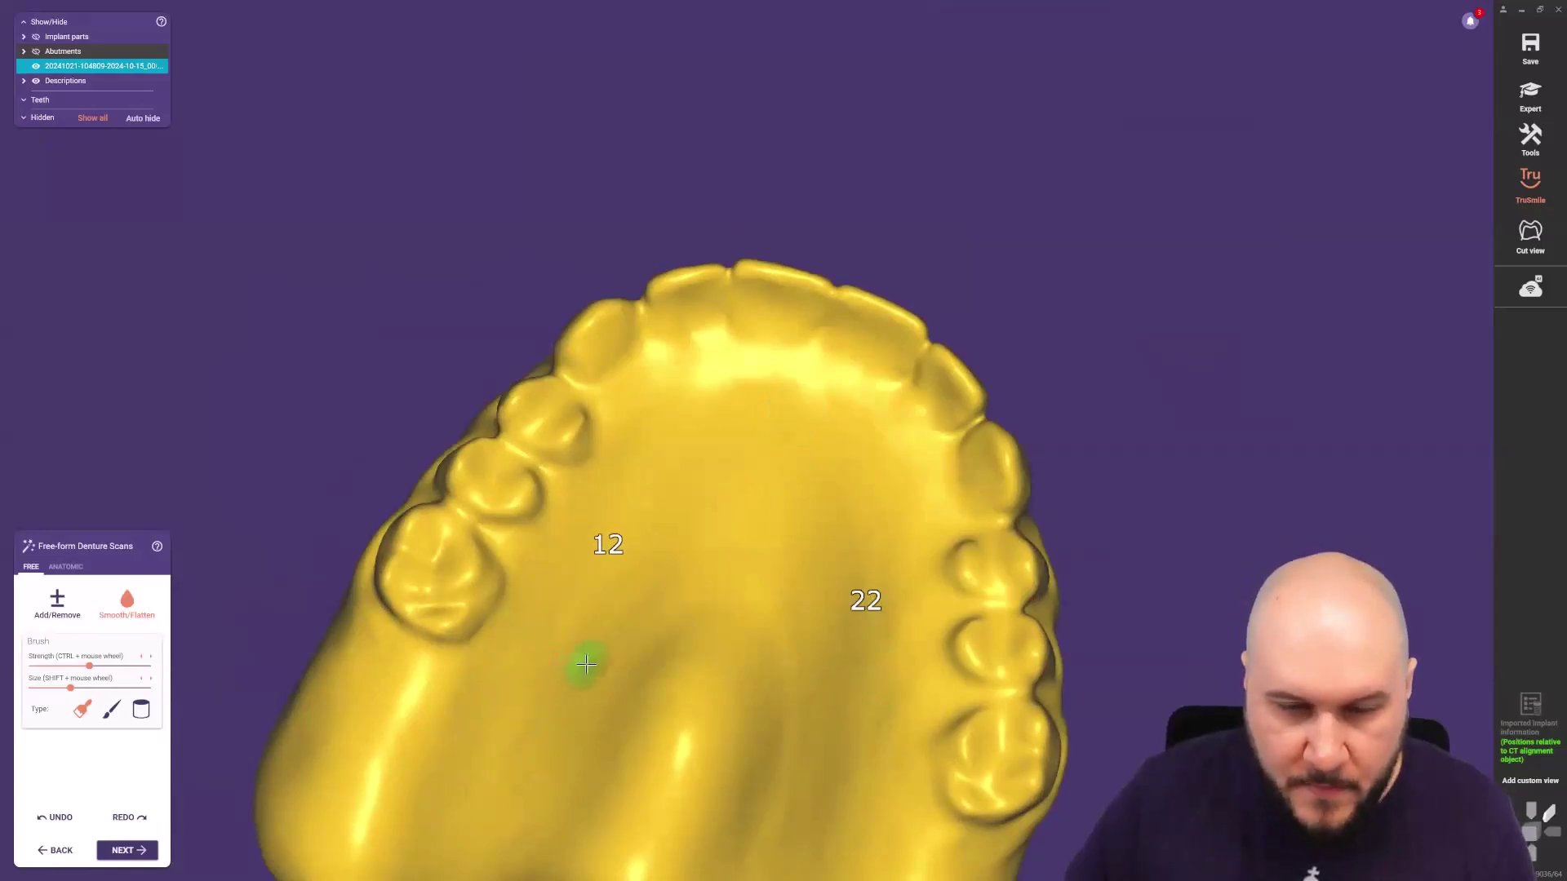
pyautogui.scroll(-3, 710, 629)
pyautogui.moveTo(710, 630); pyautogui.dragTo(761, 482, button='right')
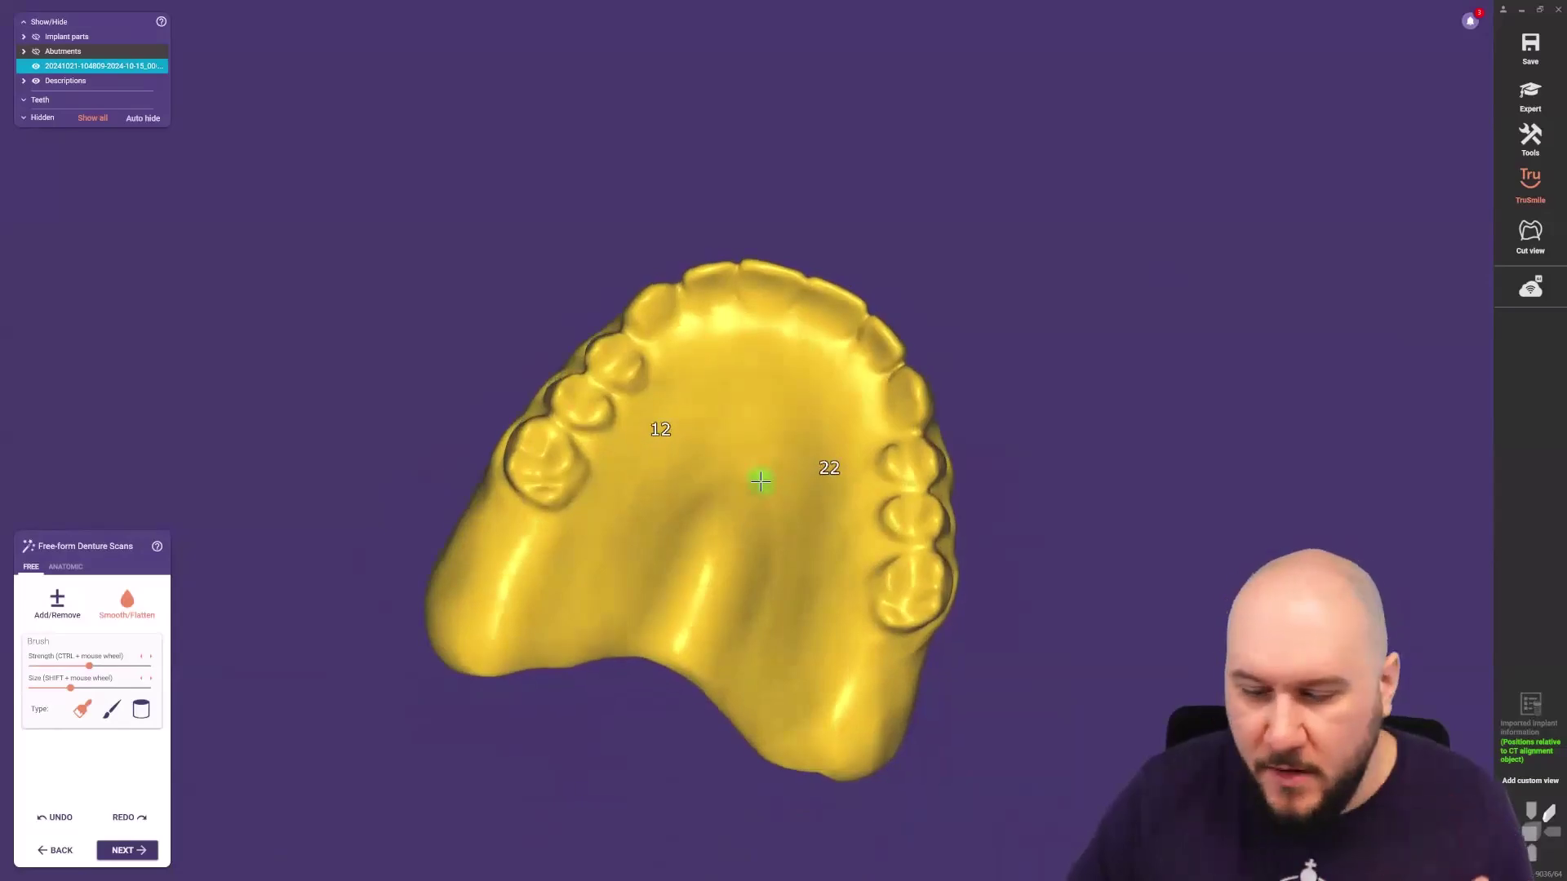
pyautogui.moveTo(700, 581); pyautogui.dragTo(613, 535, button='right')
pyautogui.moveTo(718, 620); pyautogui.dragTo(726, 707, button='right')
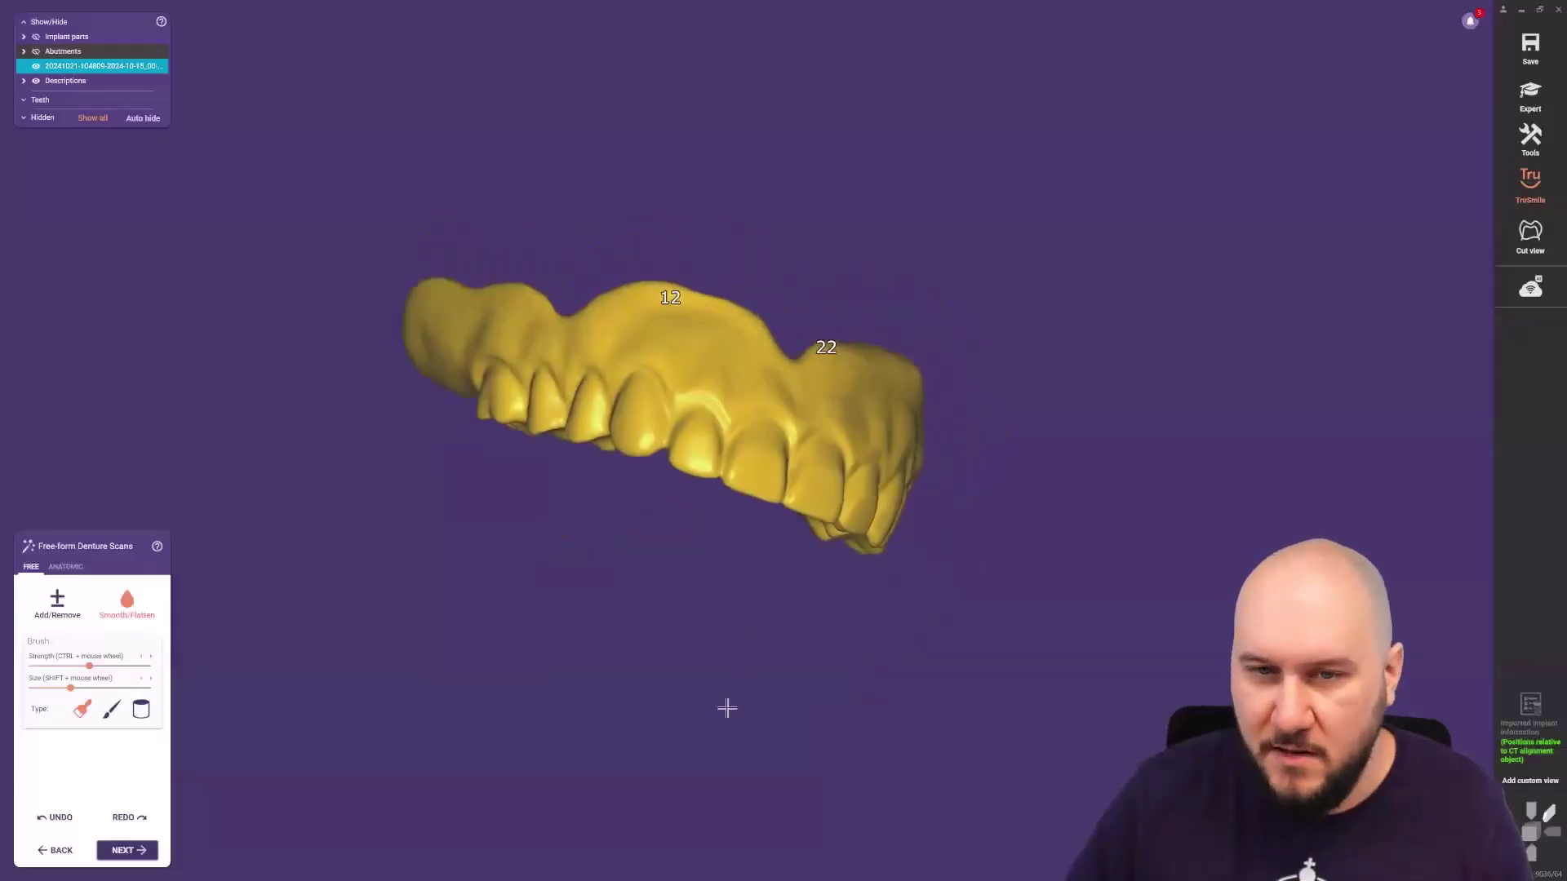
# Finish free-forming, then accept the occlusal scan orientation and the detected denture margin to reach tooth segmentation.
pyautogui.click(130, 850)
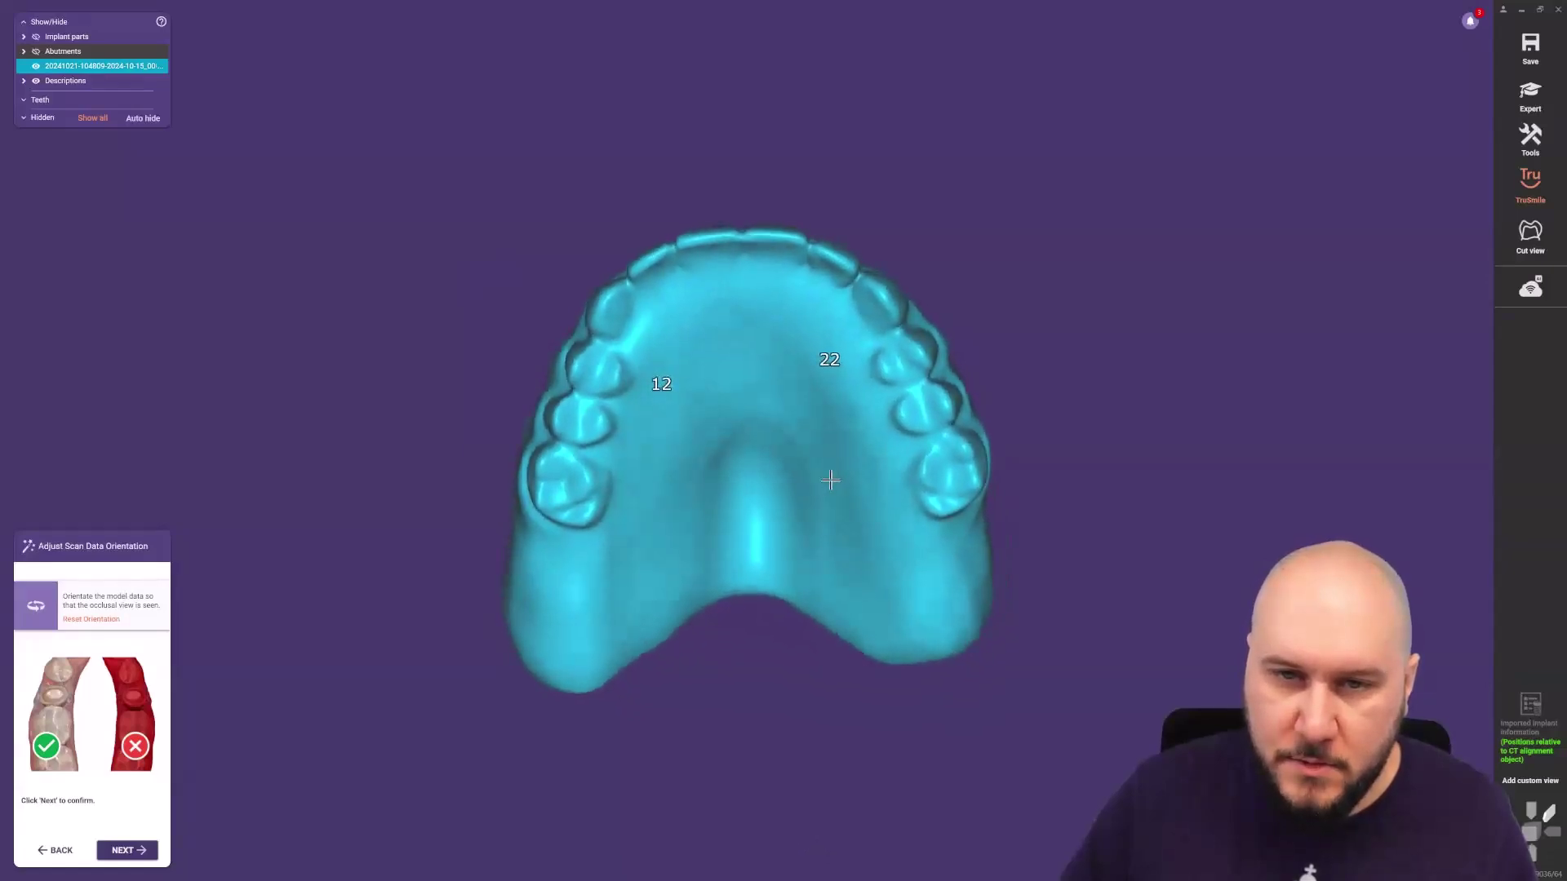
pyautogui.click(128, 849)
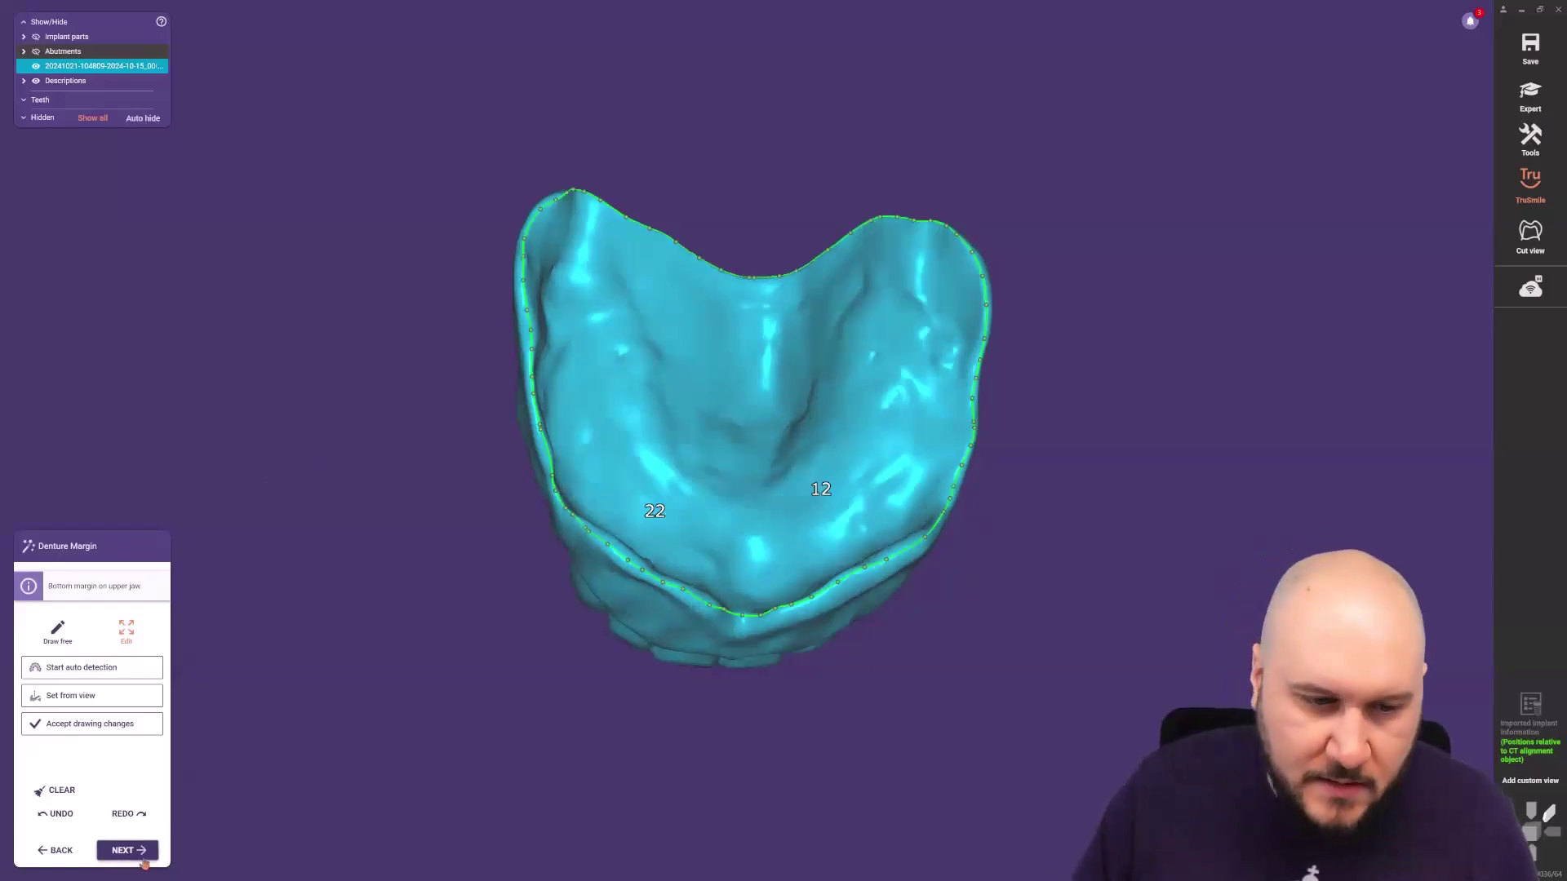
pyautogui.click(130, 850)
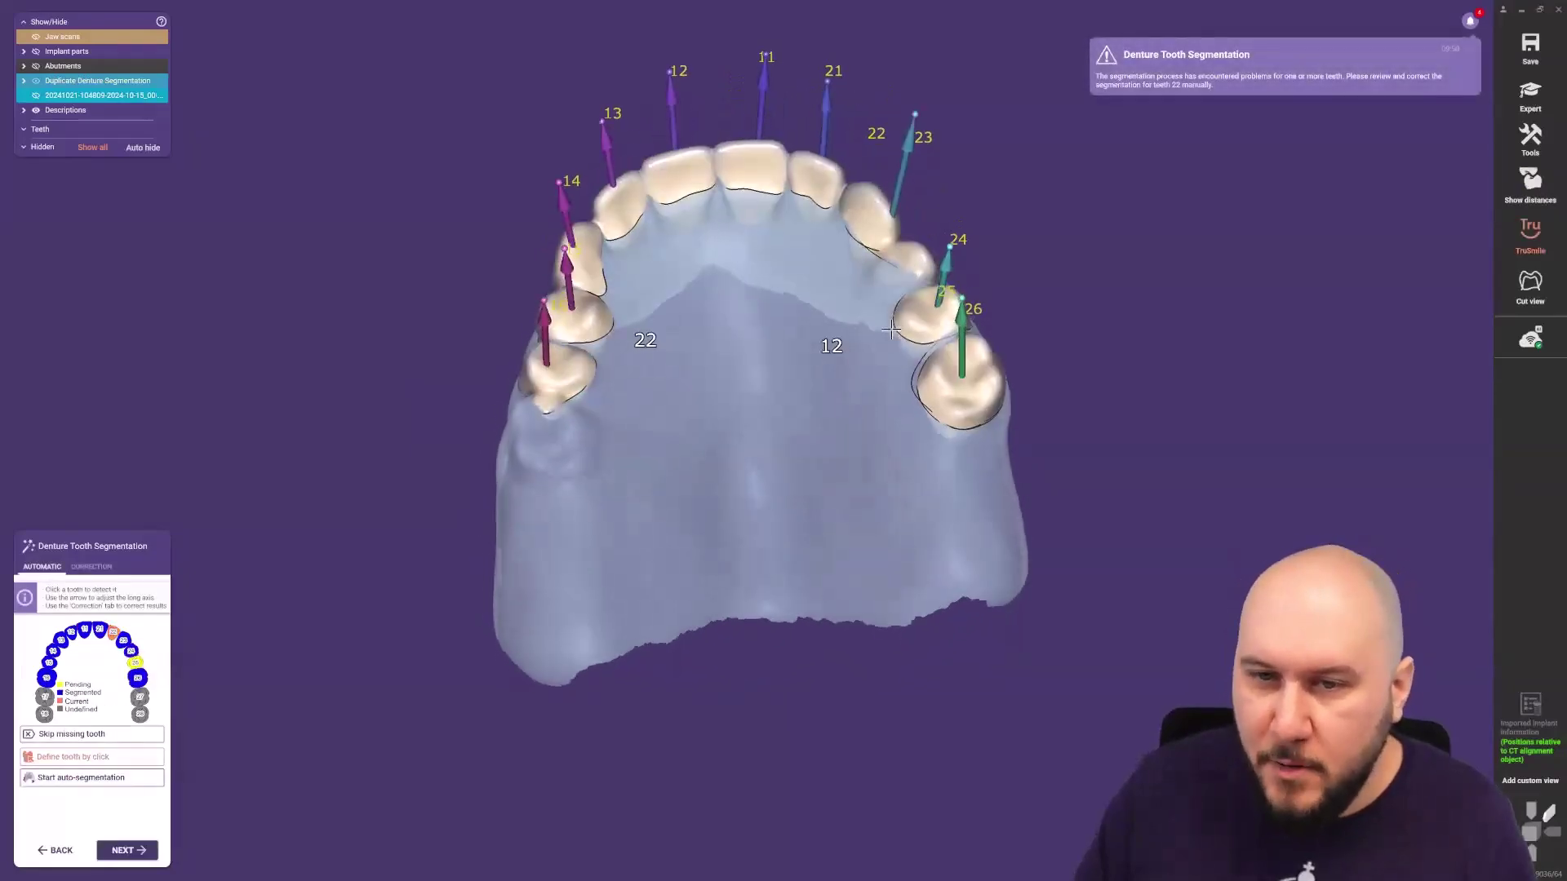
# Try to correct the tooth 16 segmentation by brushing areas of the neighbouring rear molar in manual correction.
pyautogui.click(81, 566)
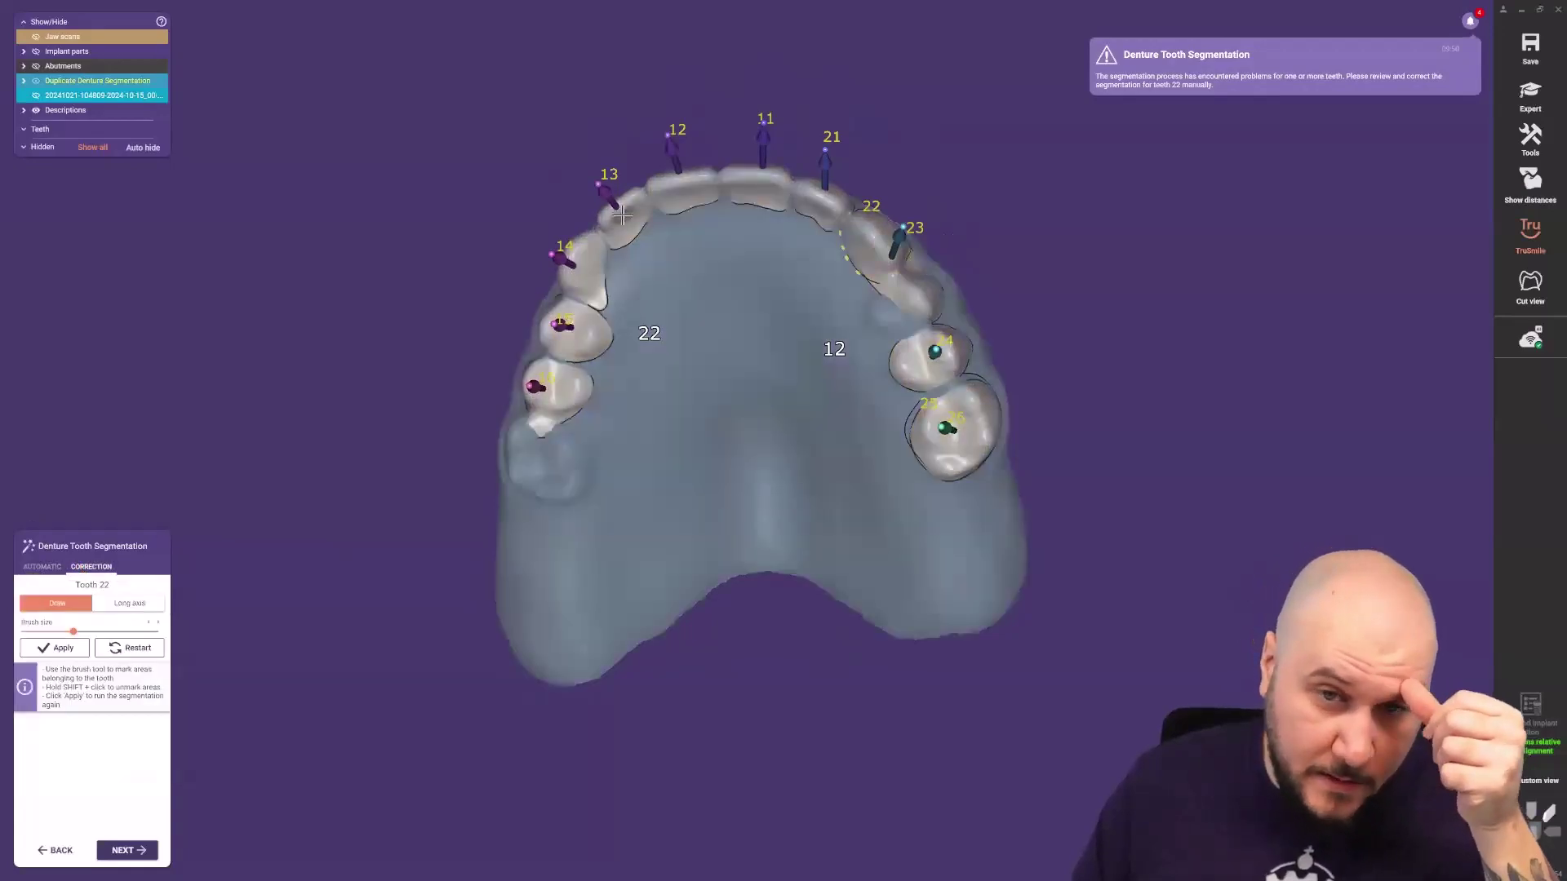
pyautogui.moveTo(828, 201); pyautogui.dragTo(855, 219, button='right')
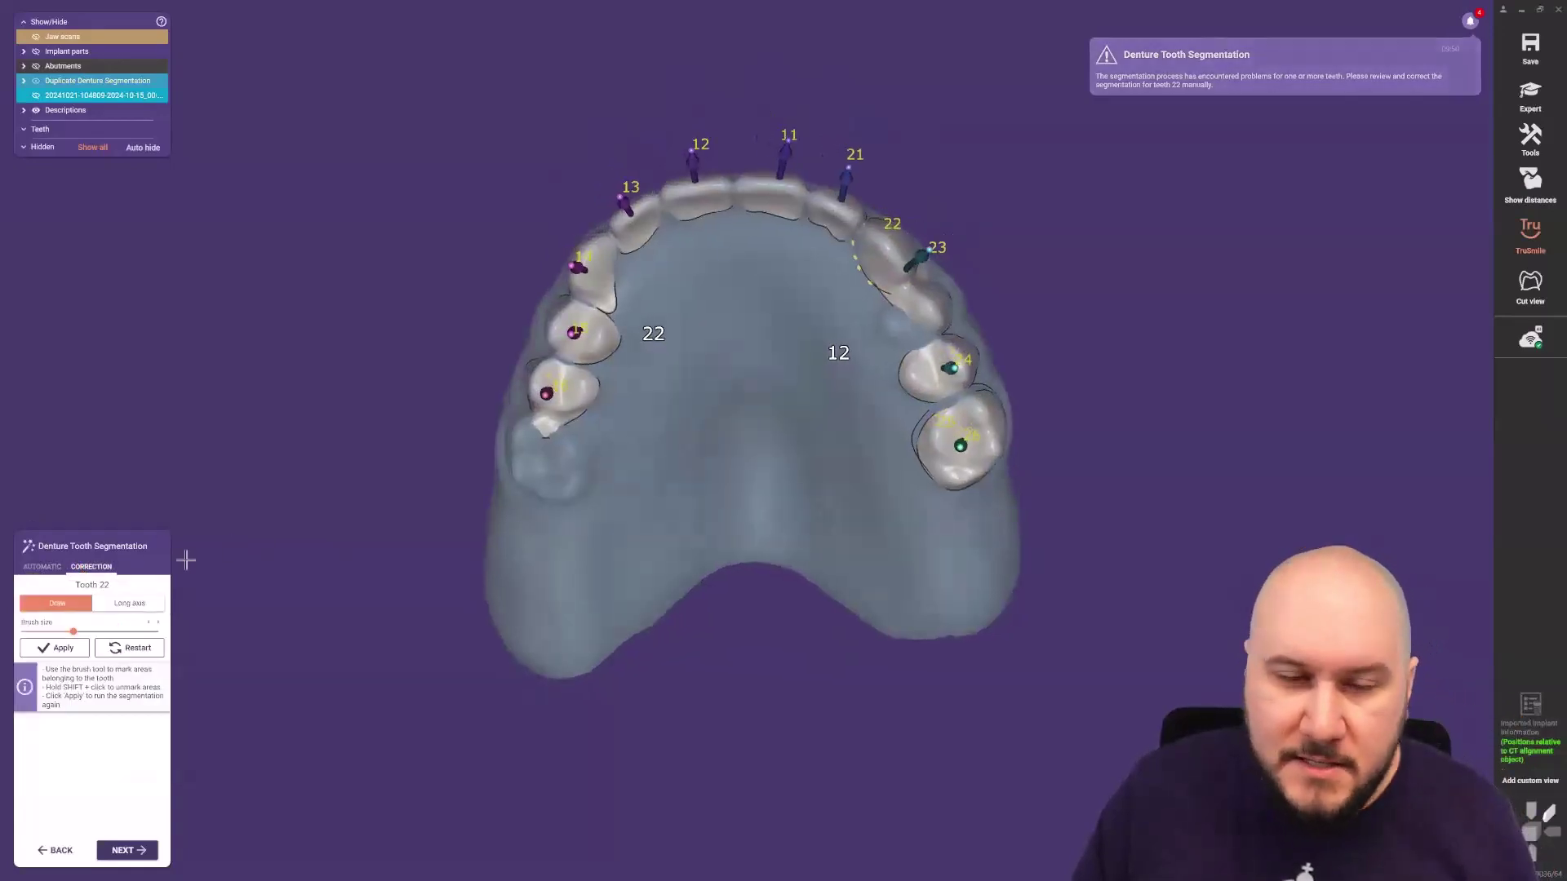
pyautogui.click(45, 567)
pyautogui.click(48, 683)
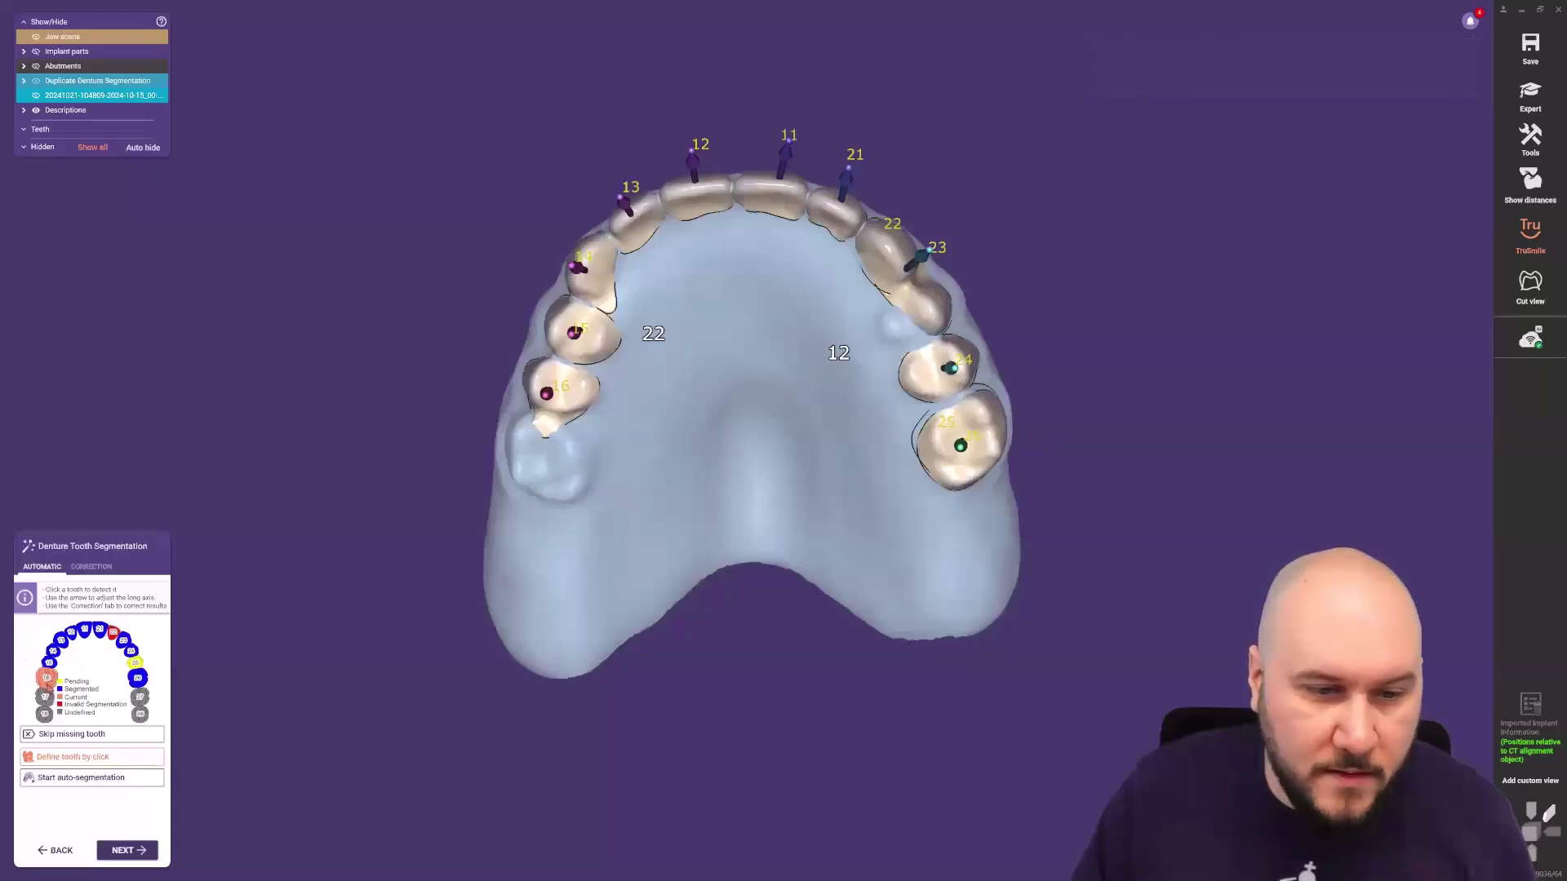
pyautogui.click(92, 566)
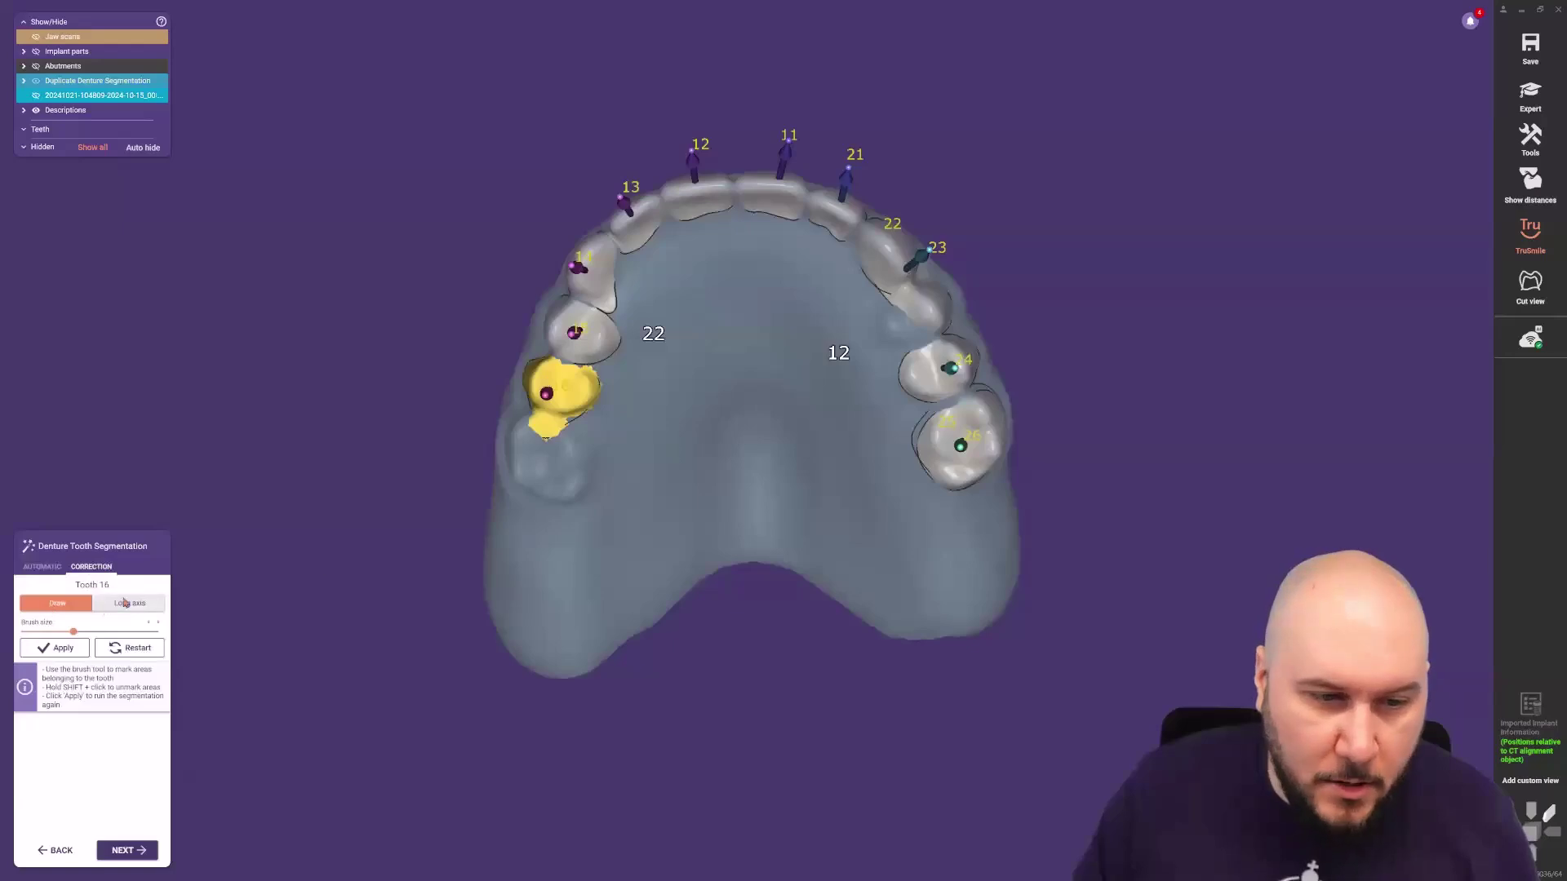
pyautogui.click(560, 450)
pyautogui.moveTo(533, 450); pyautogui.dragTo(523, 455)
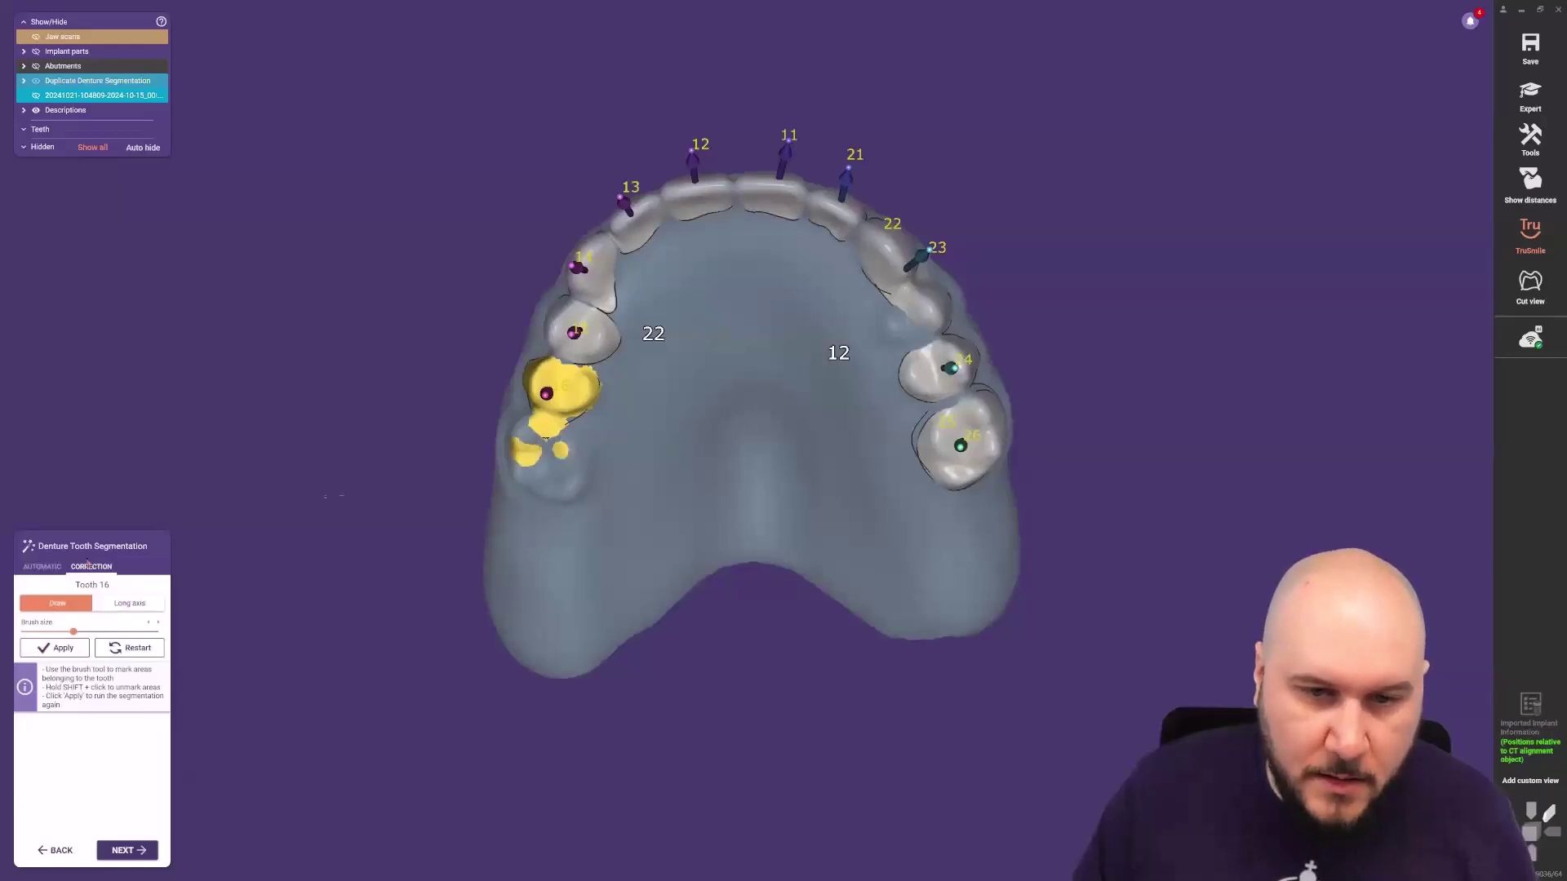
pyautogui.click(26, 567)
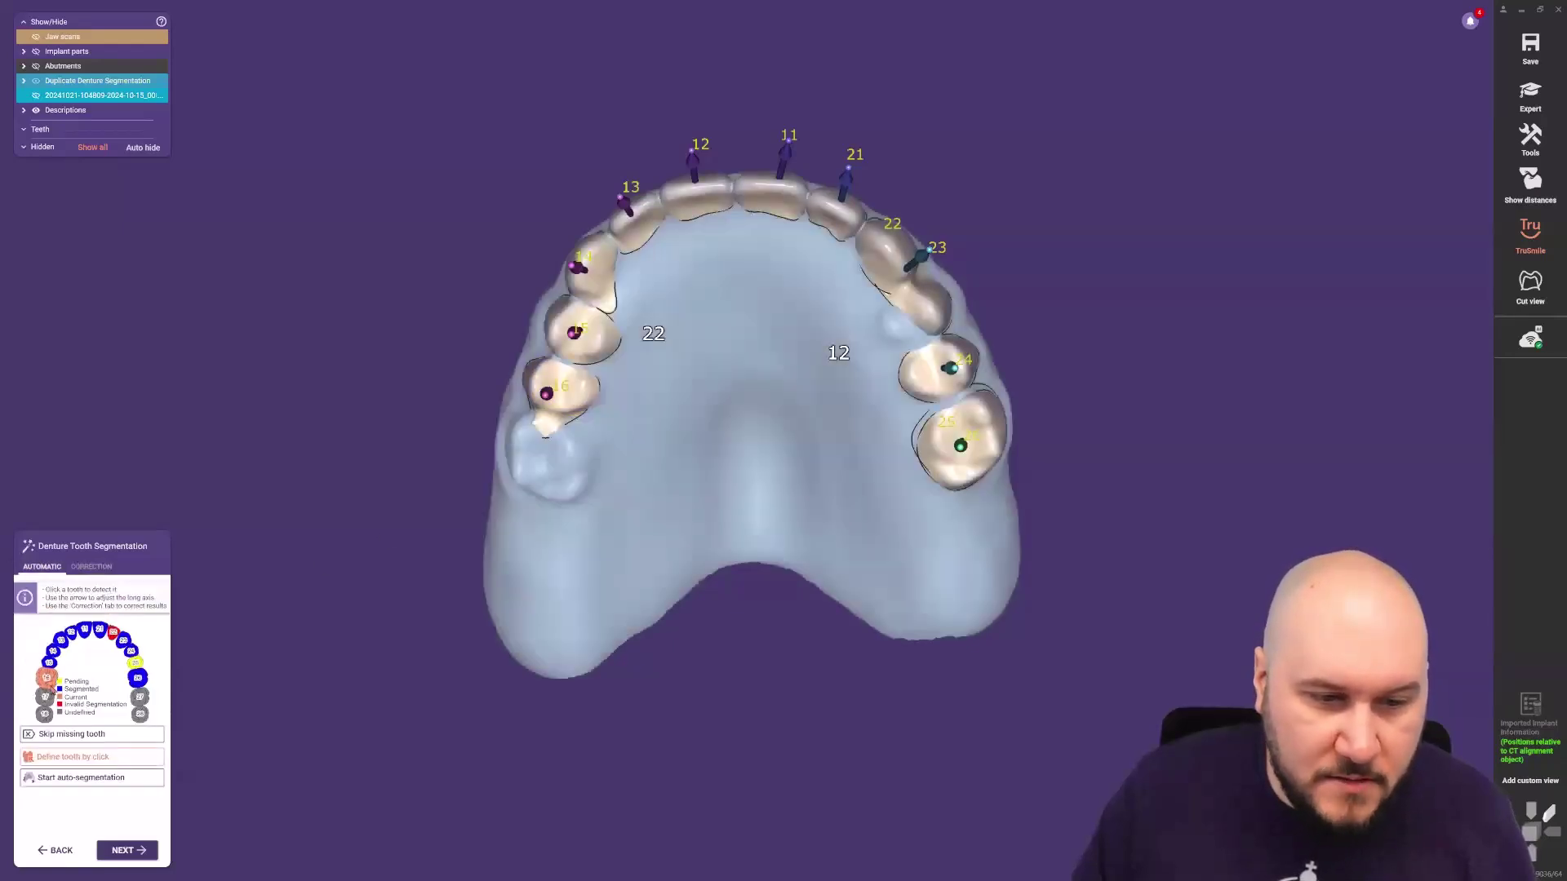
# Redefine teeth 16, 15, 14, 13 and 12 by picking the matching denture teeth, starting at the rearmost molar.
pyautogui.click(548, 454)
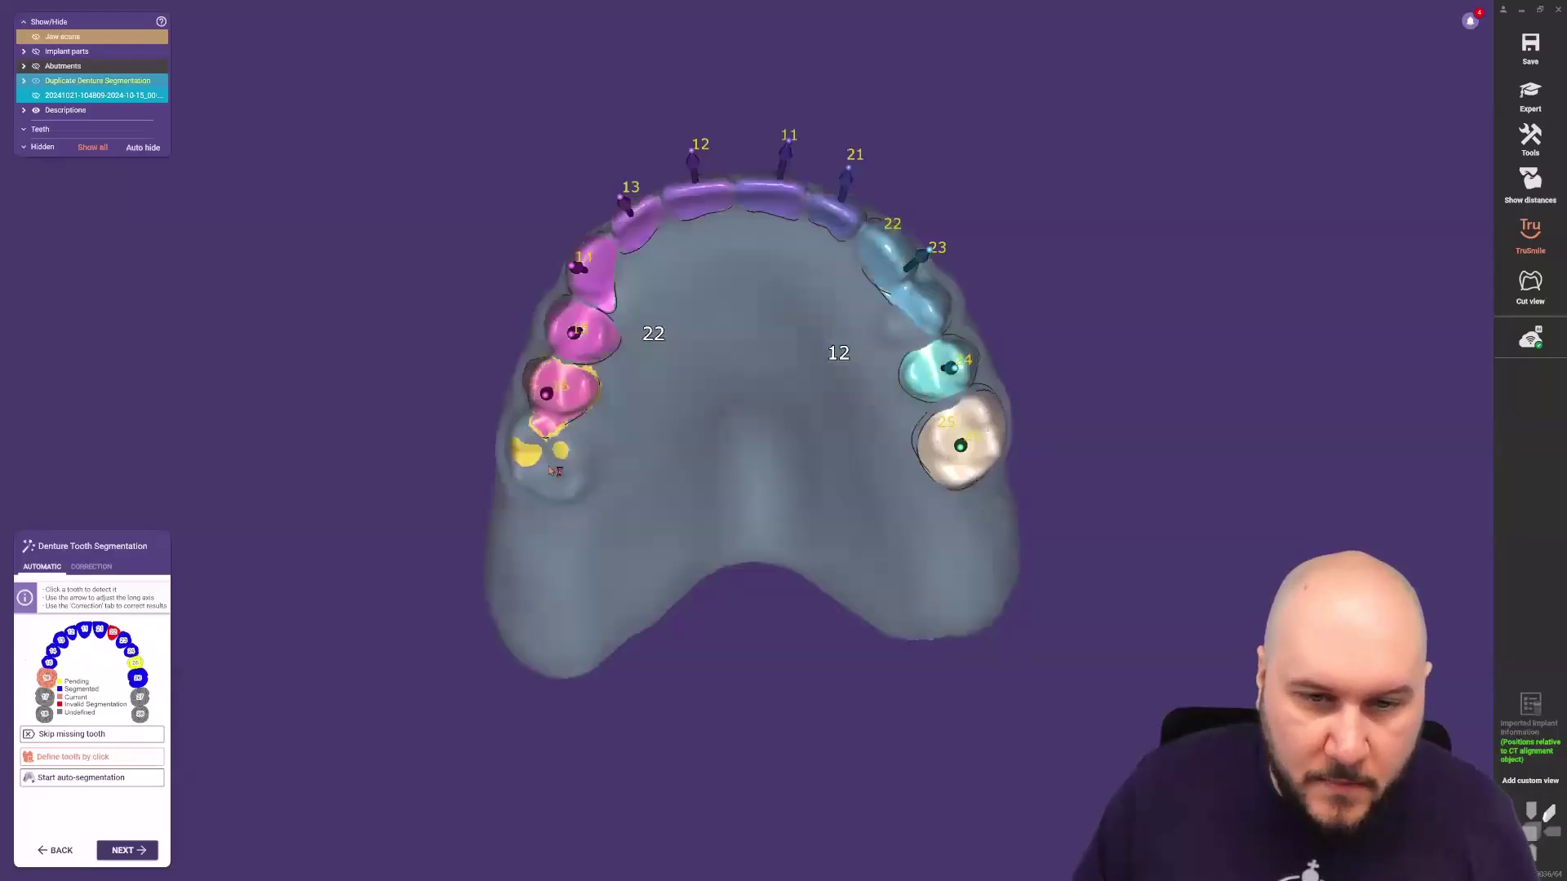
pyautogui.click(51, 664)
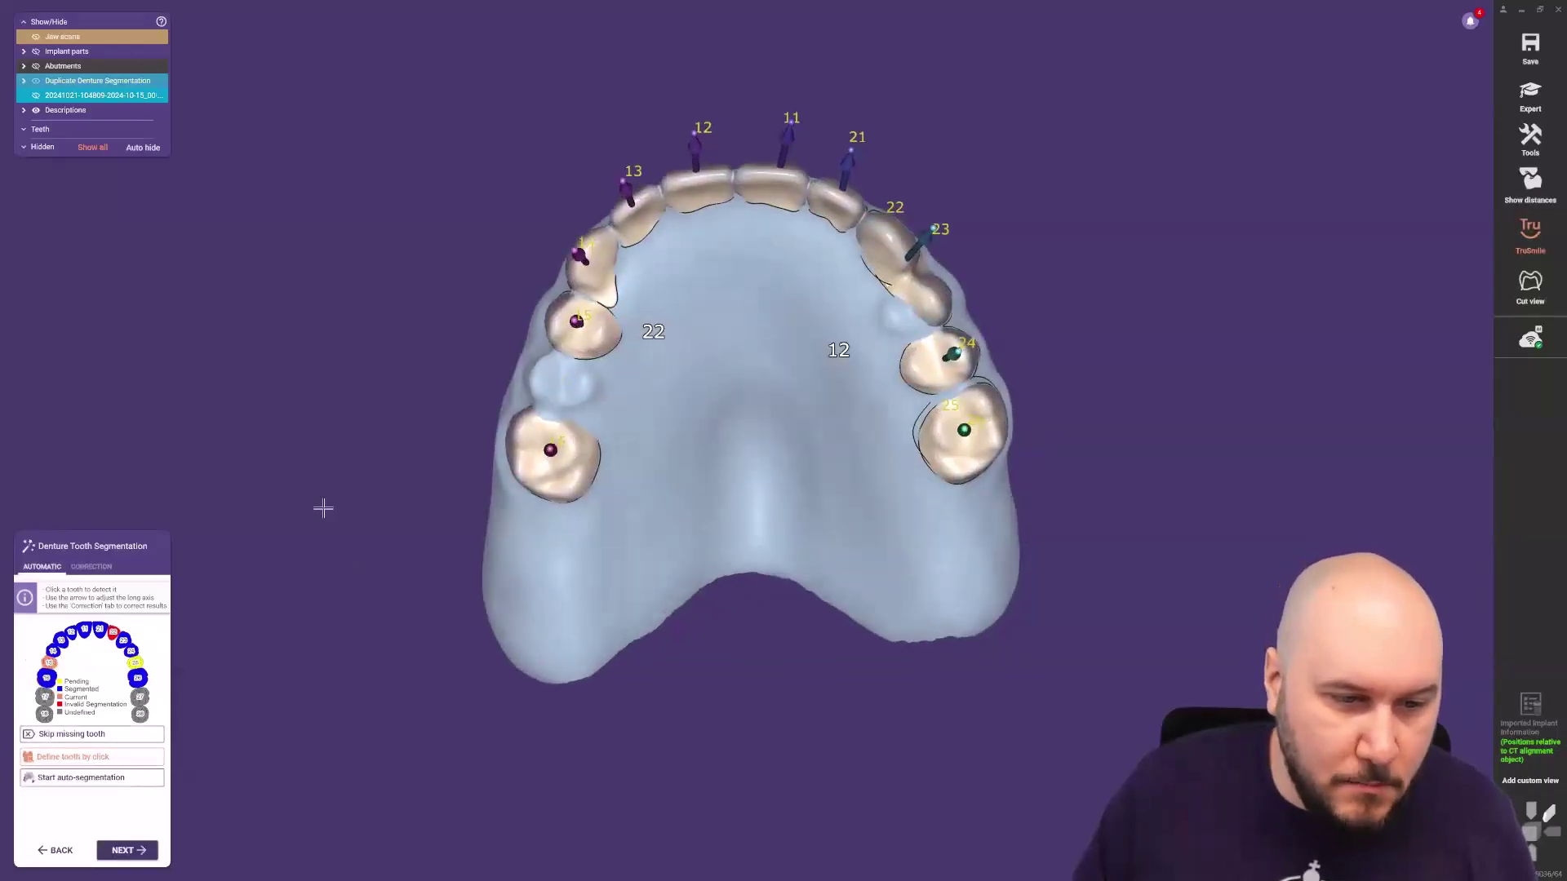
pyautogui.click(567, 385)
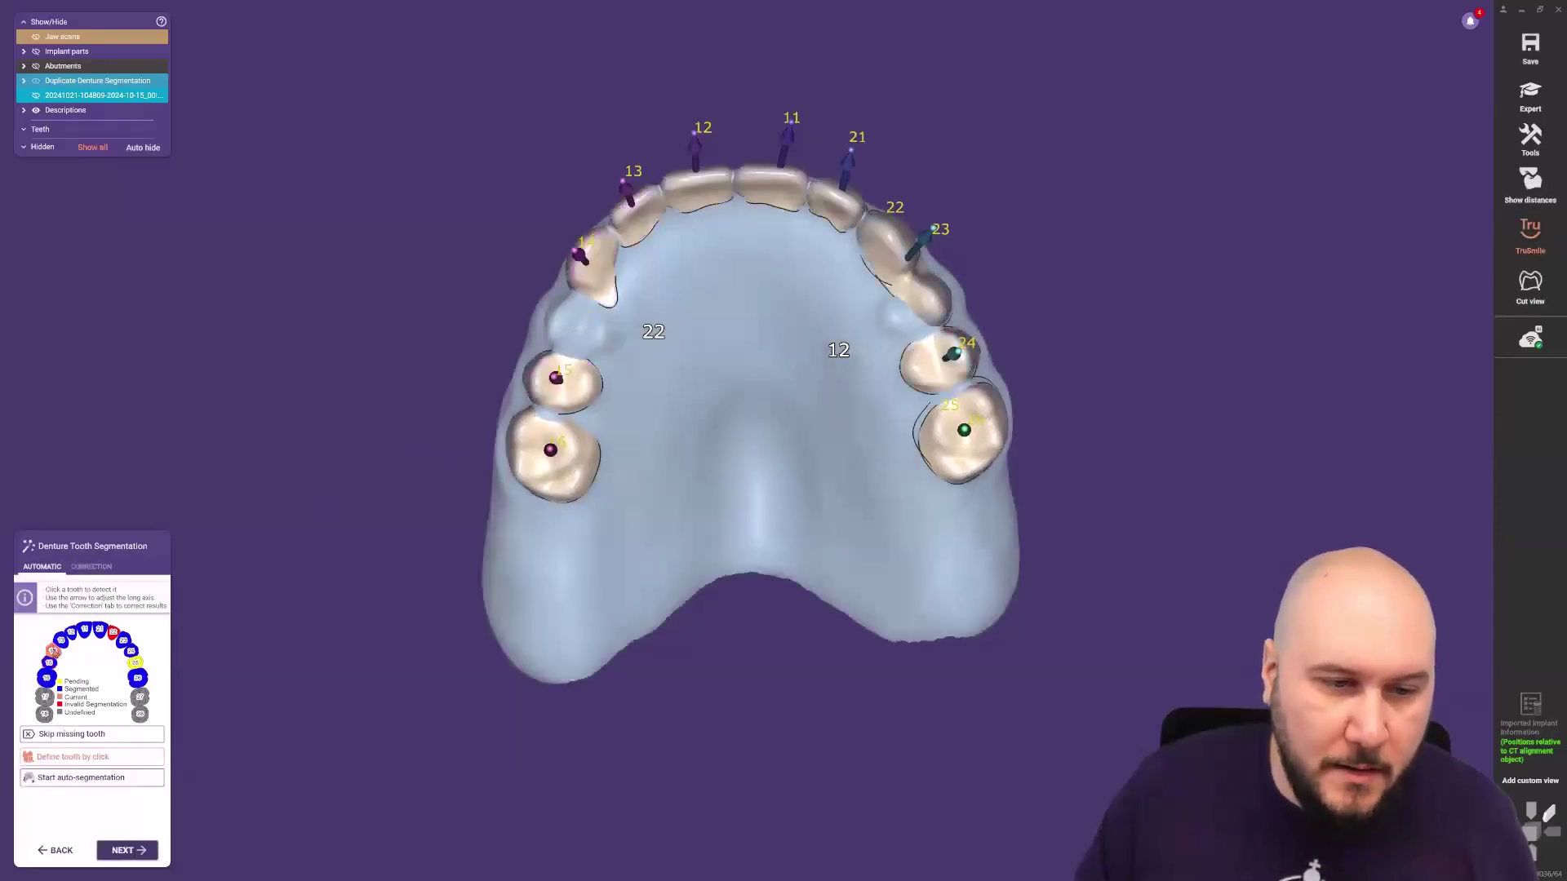
pyautogui.click(567, 327)
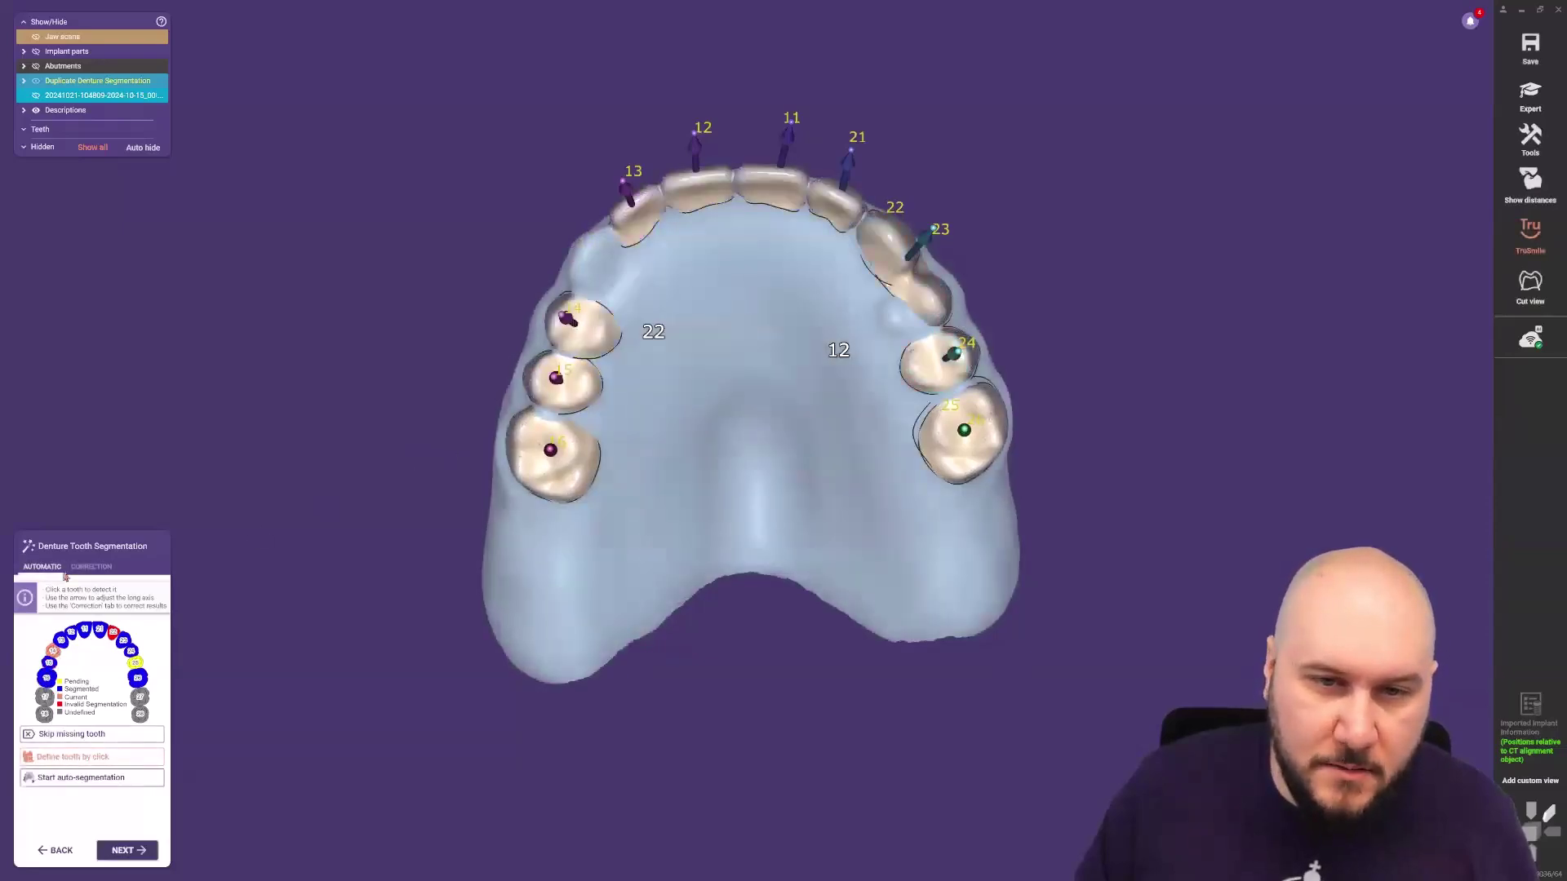
pyautogui.click(72, 638)
pyautogui.click(611, 261)
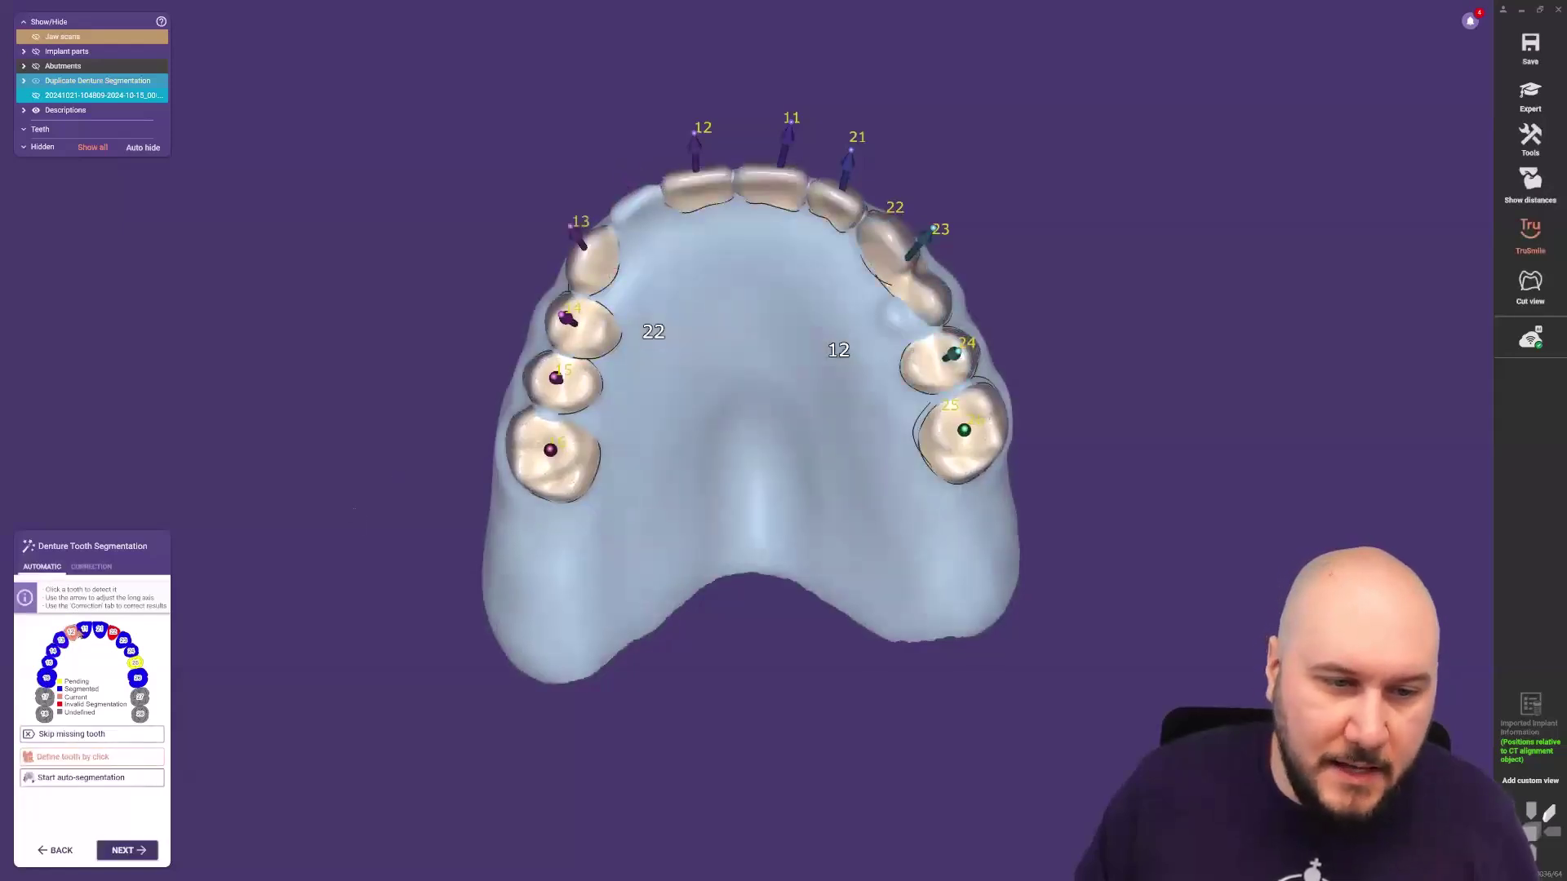
pyautogui.click(626, 214)
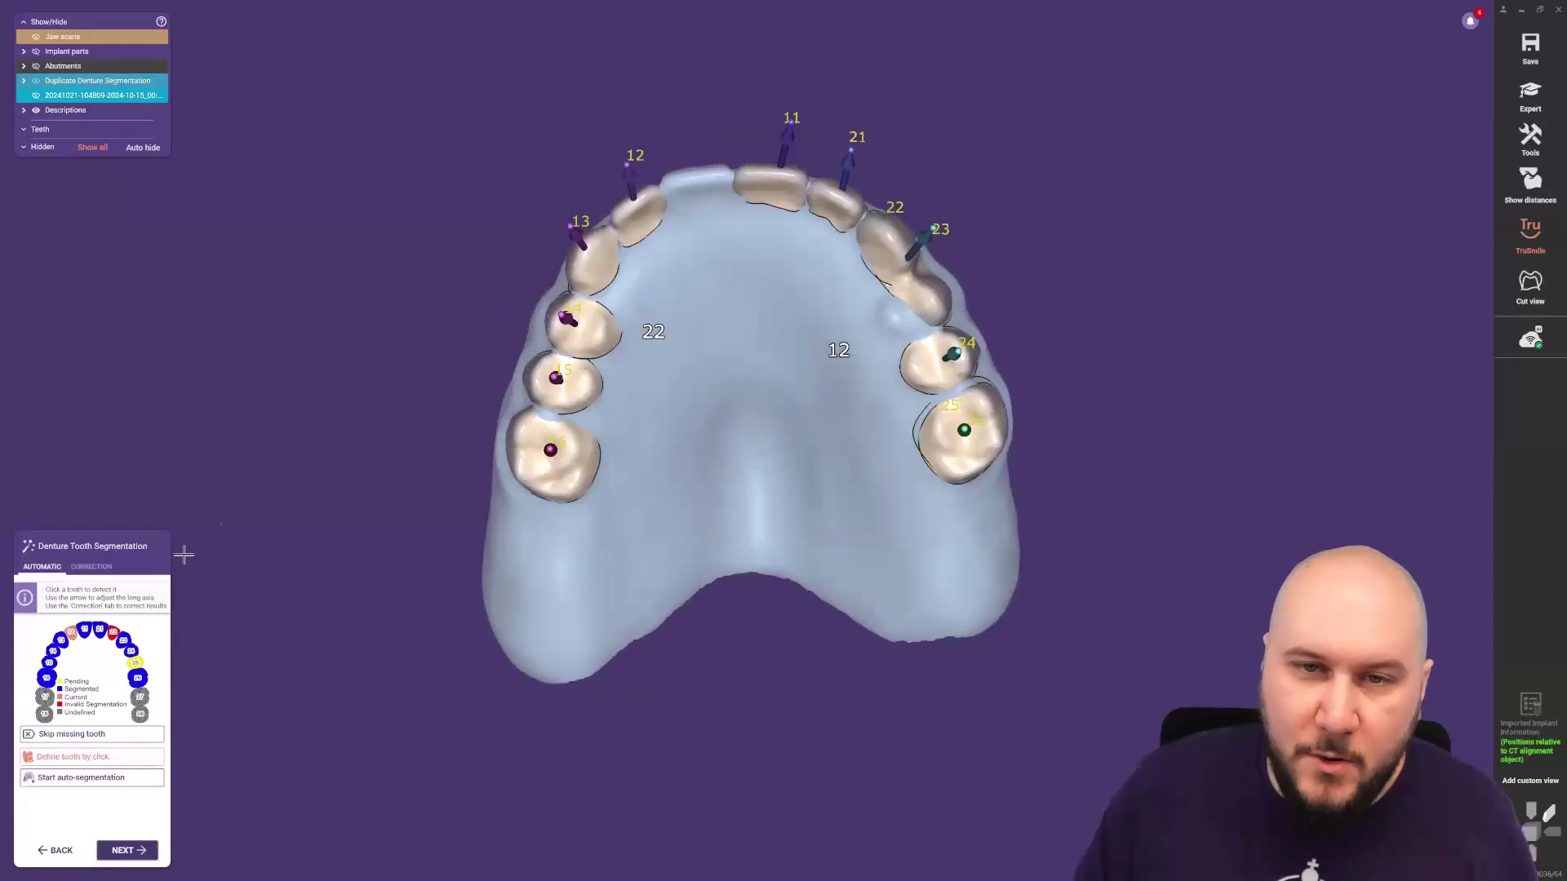
# Redefine the front teeth 11, 21, 22 and 23 by picking the matching incisors and canine on the denture.
pyautogui.click(87, 629)
pyautogui.click(690, 179)
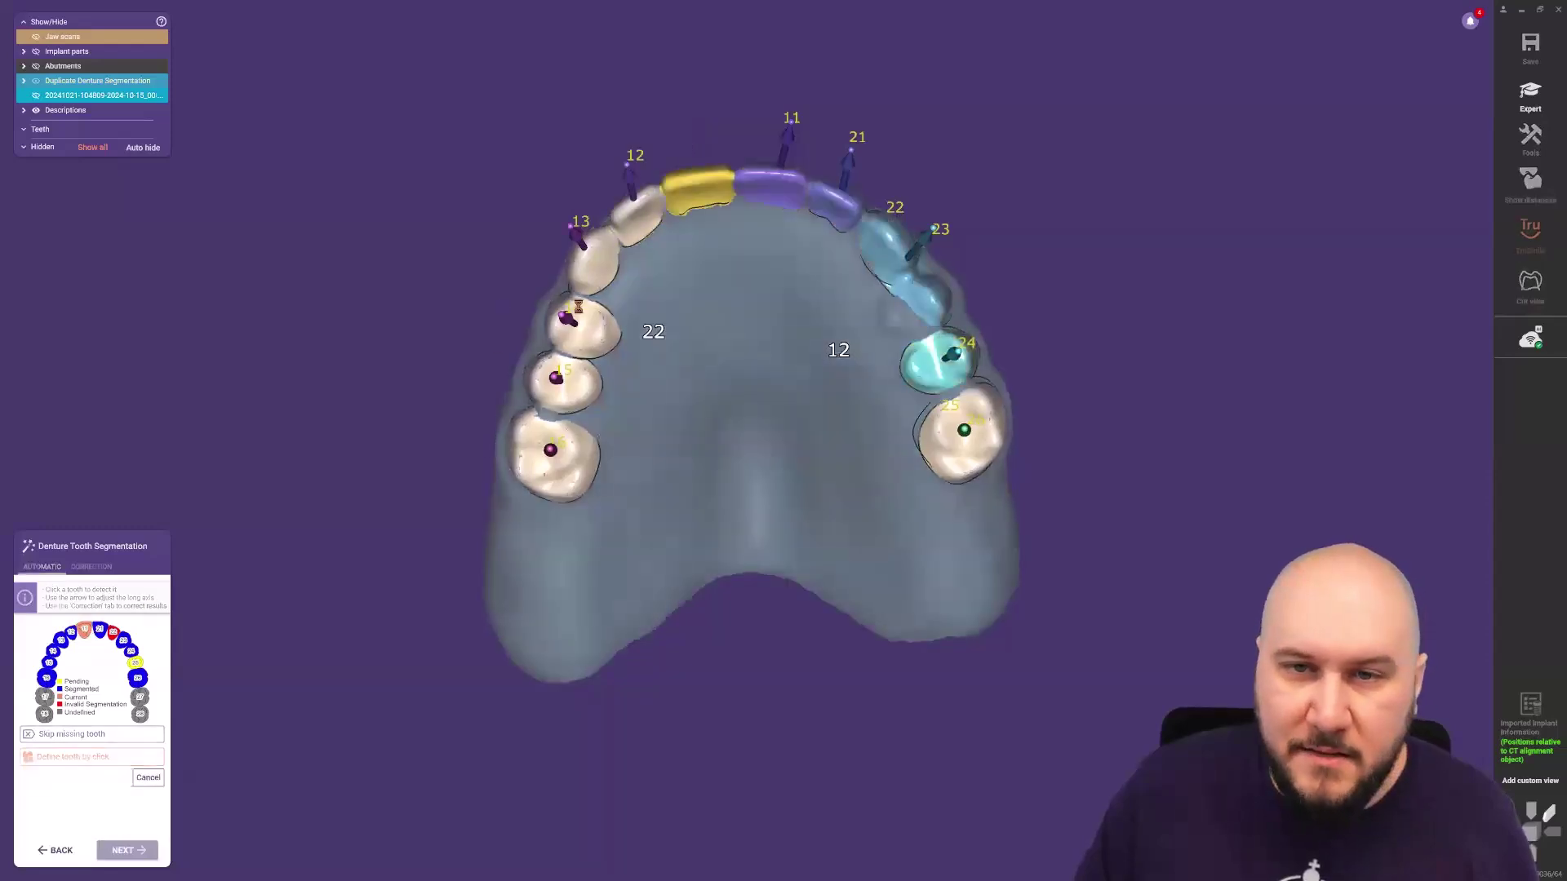
pyautogui.click(101, 630)
pyautogui.click(772, 186)
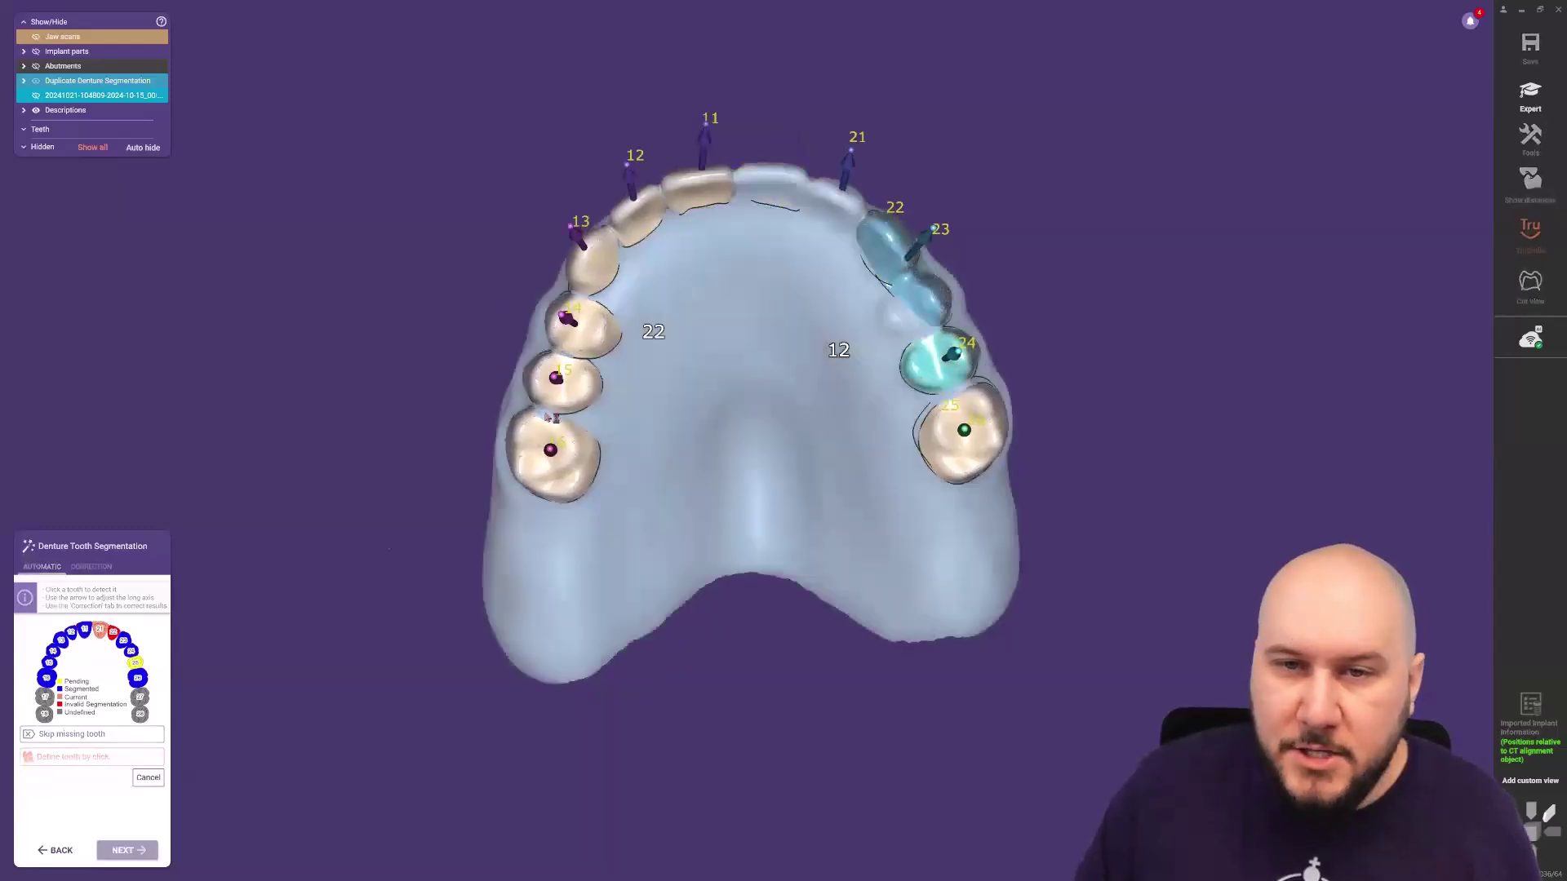
pyautogui.click(843, 202)
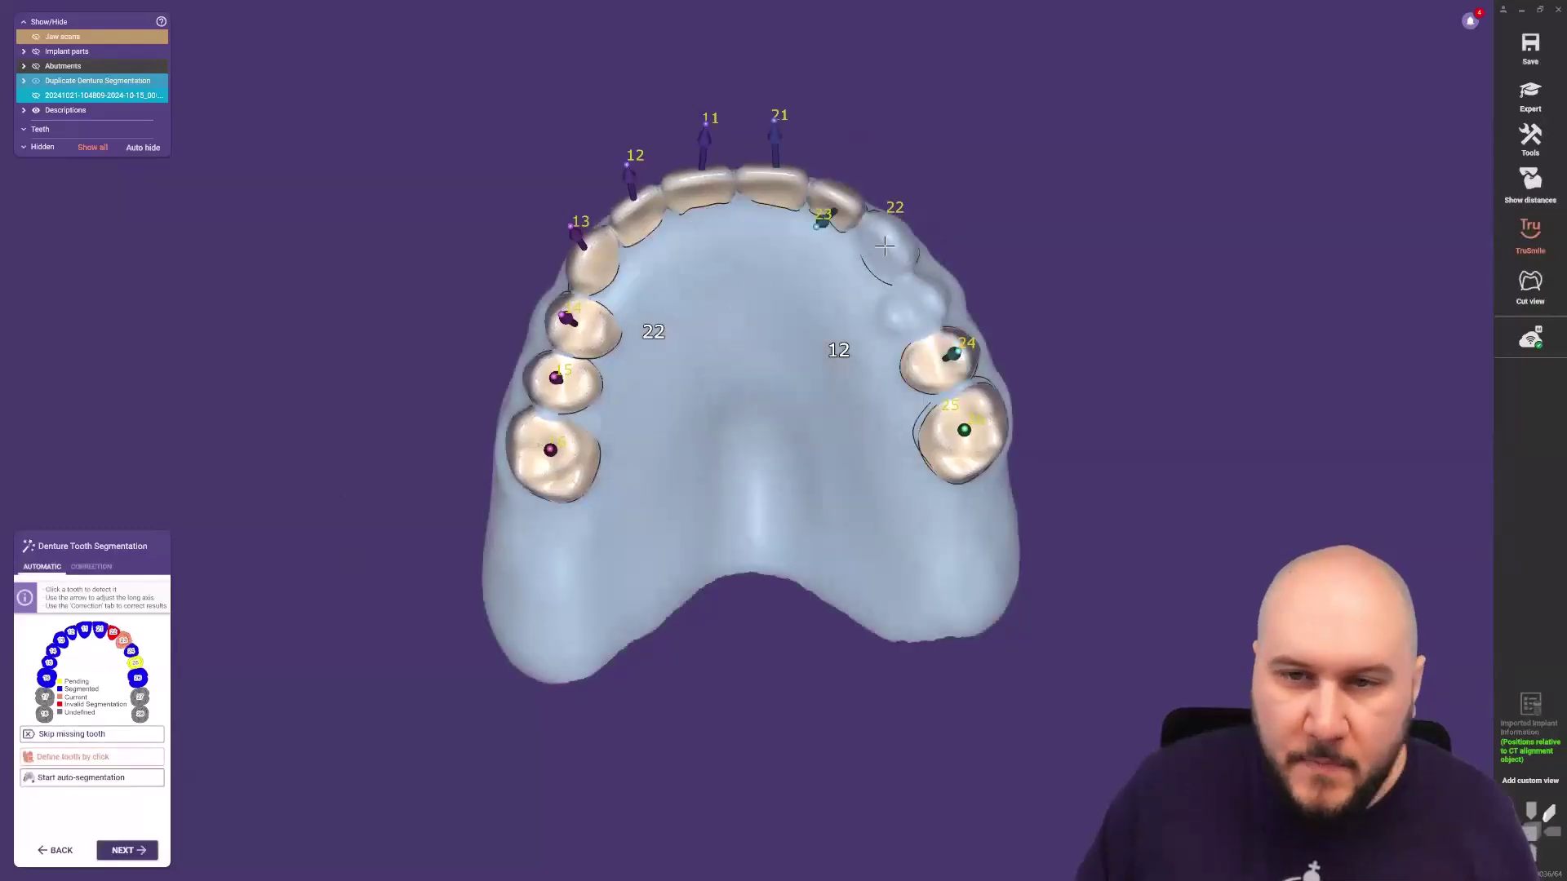
pyautogui.click(878, 247)
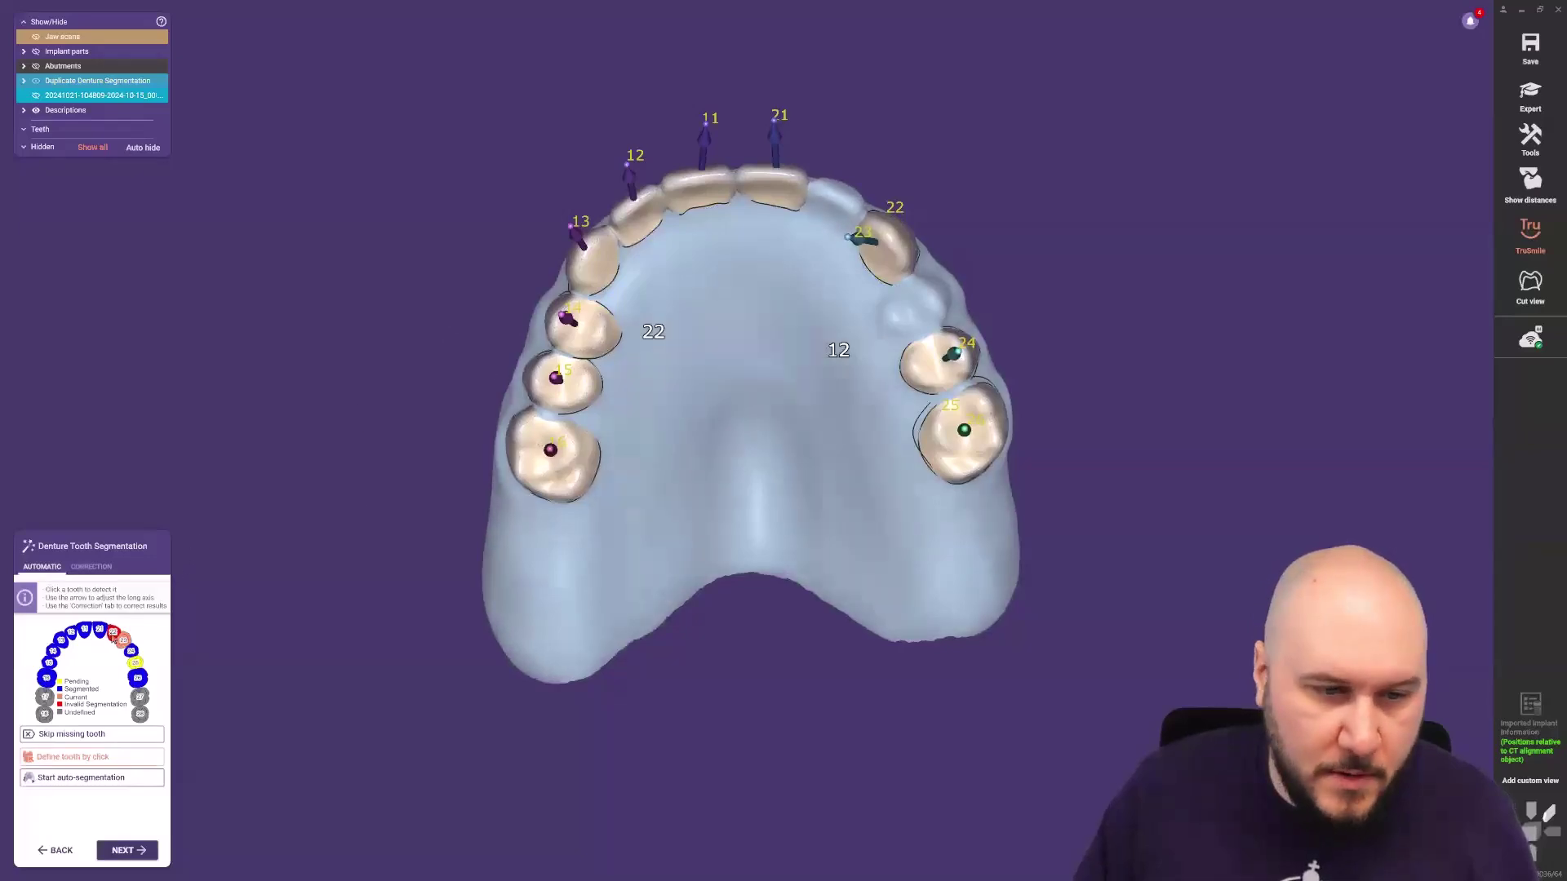
pyautogui.click(846, 193)
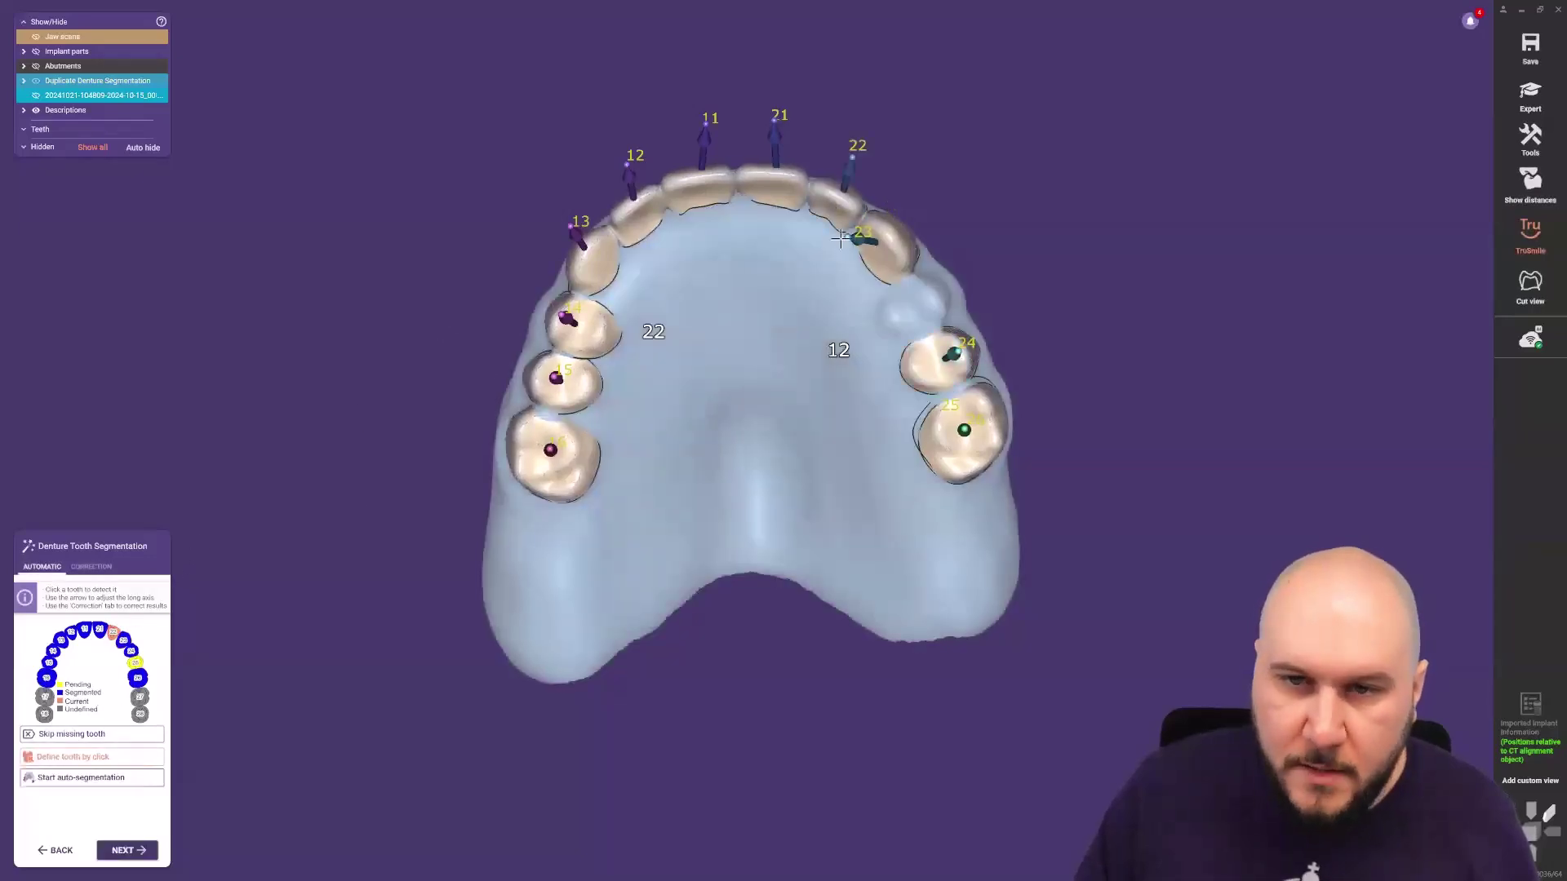
pyautogui.click(890, 231)
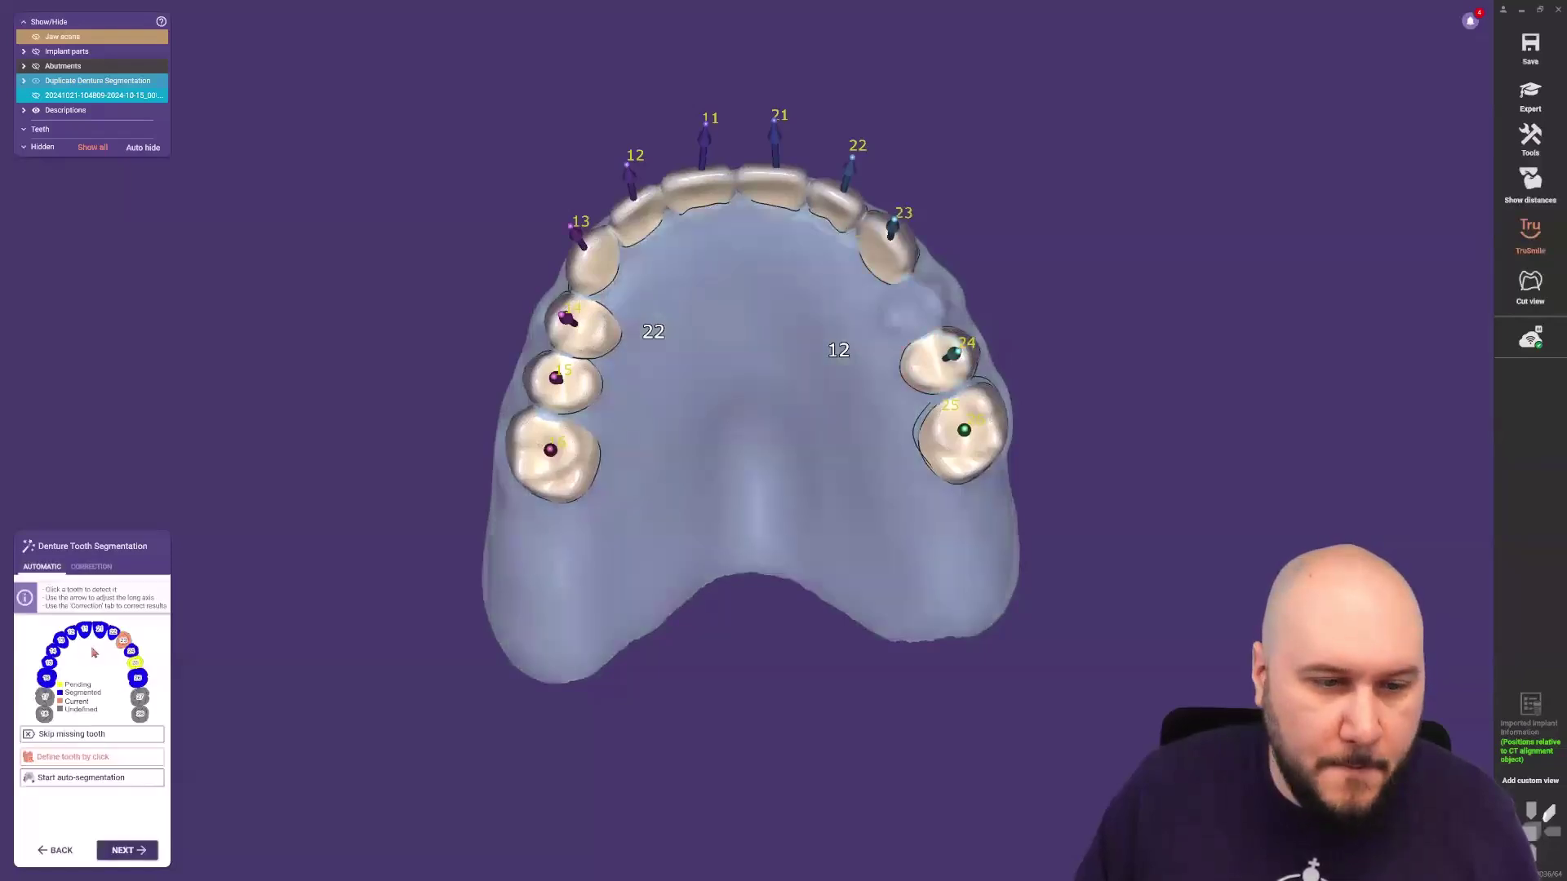
# Redefine premolars 24 and 25 on the denture and check the segmentation and long axes of the full arch.
pyautogui.click(928, 304)
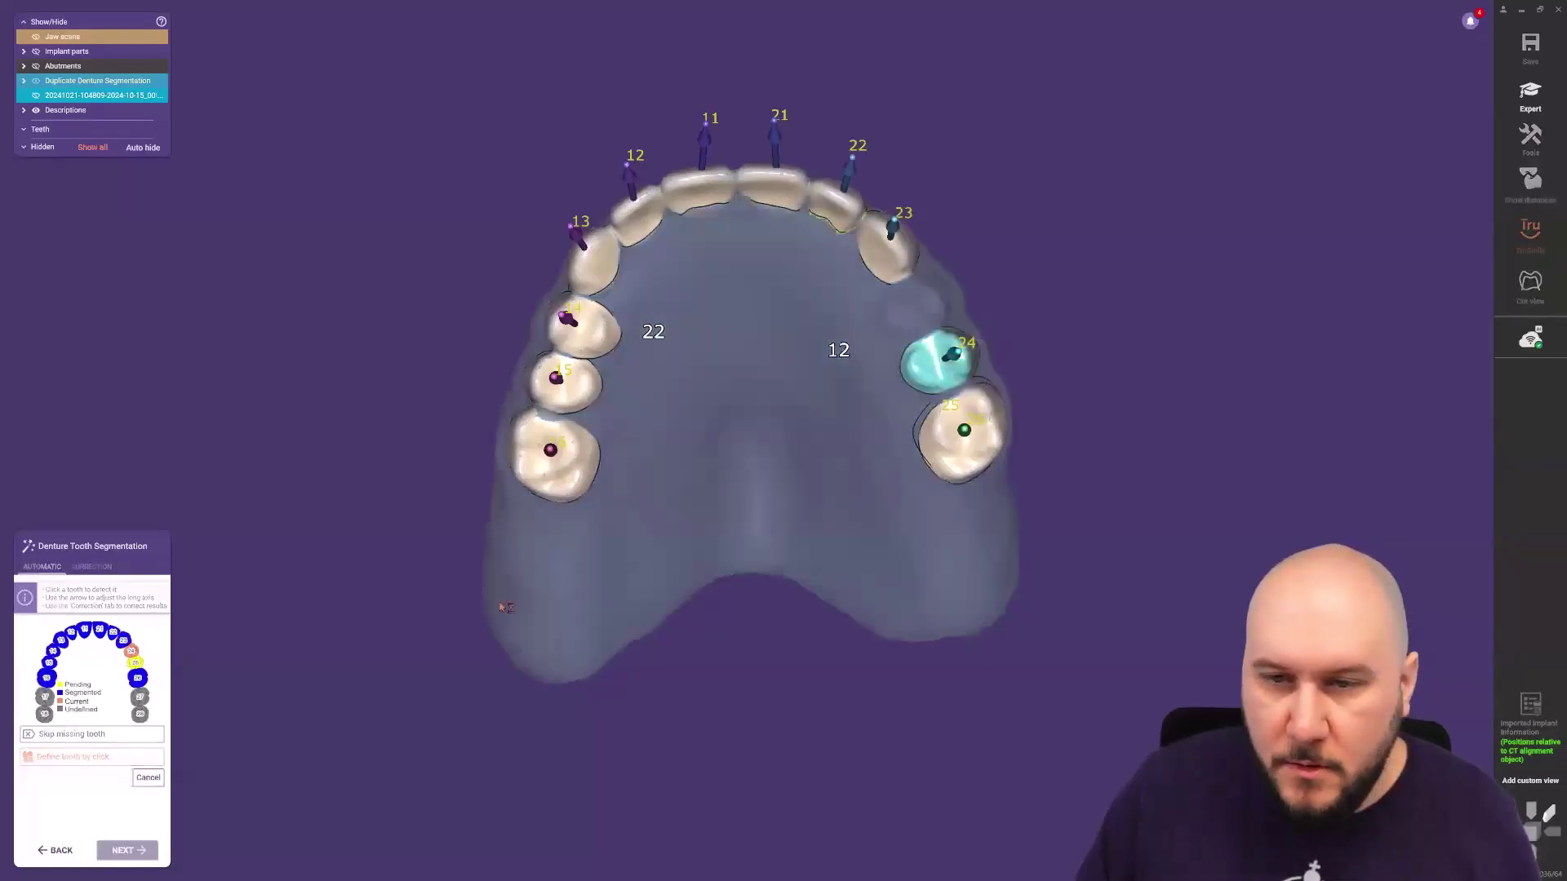
pyautogui.click(929, 382)
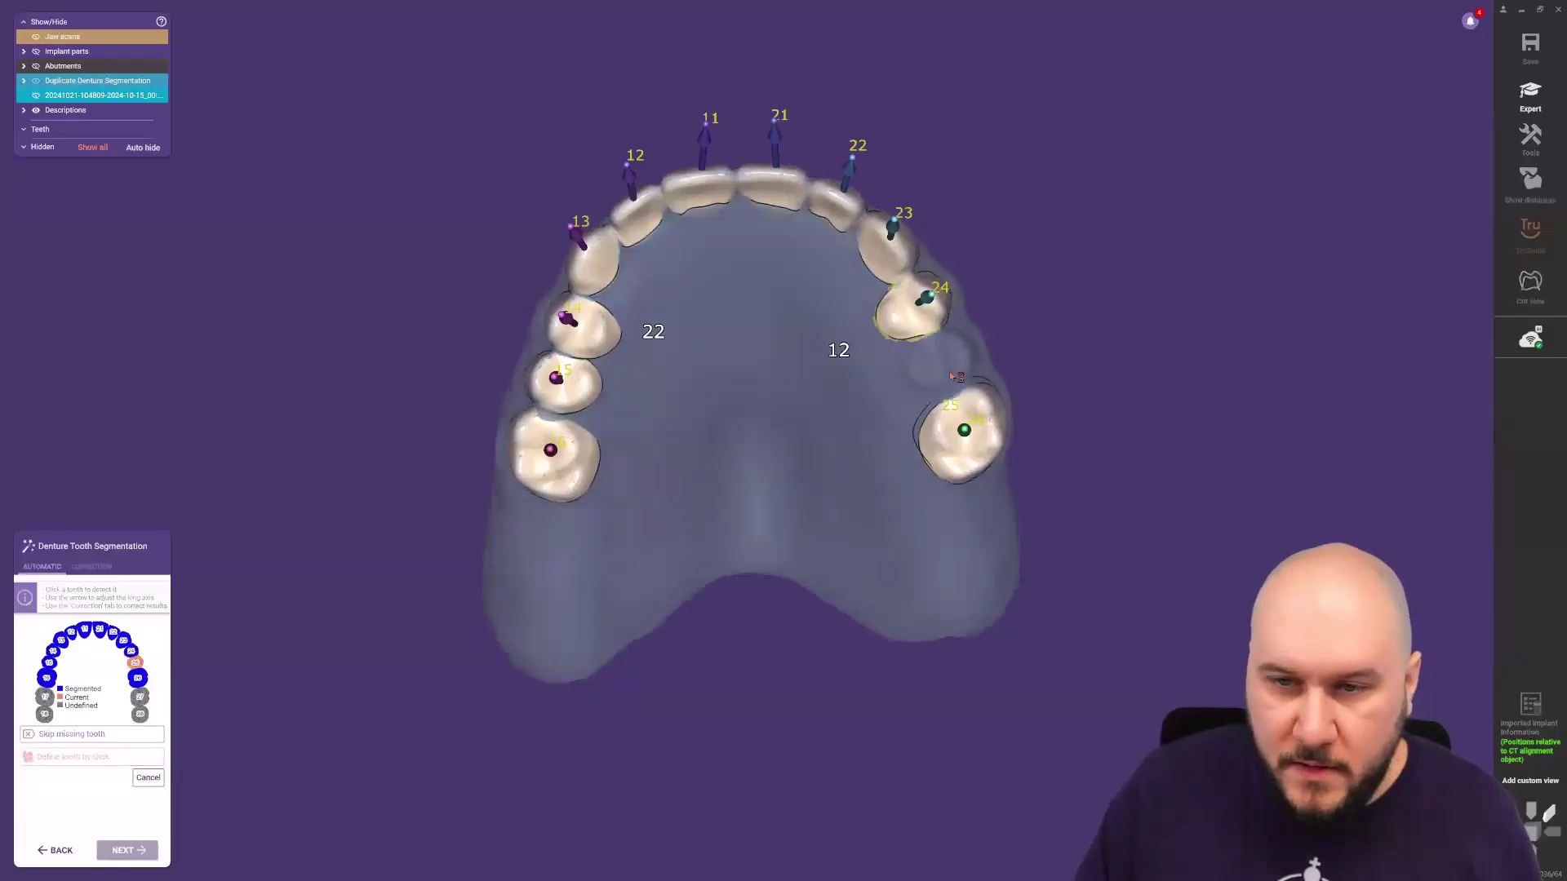
pyautogui.click(938, 445)
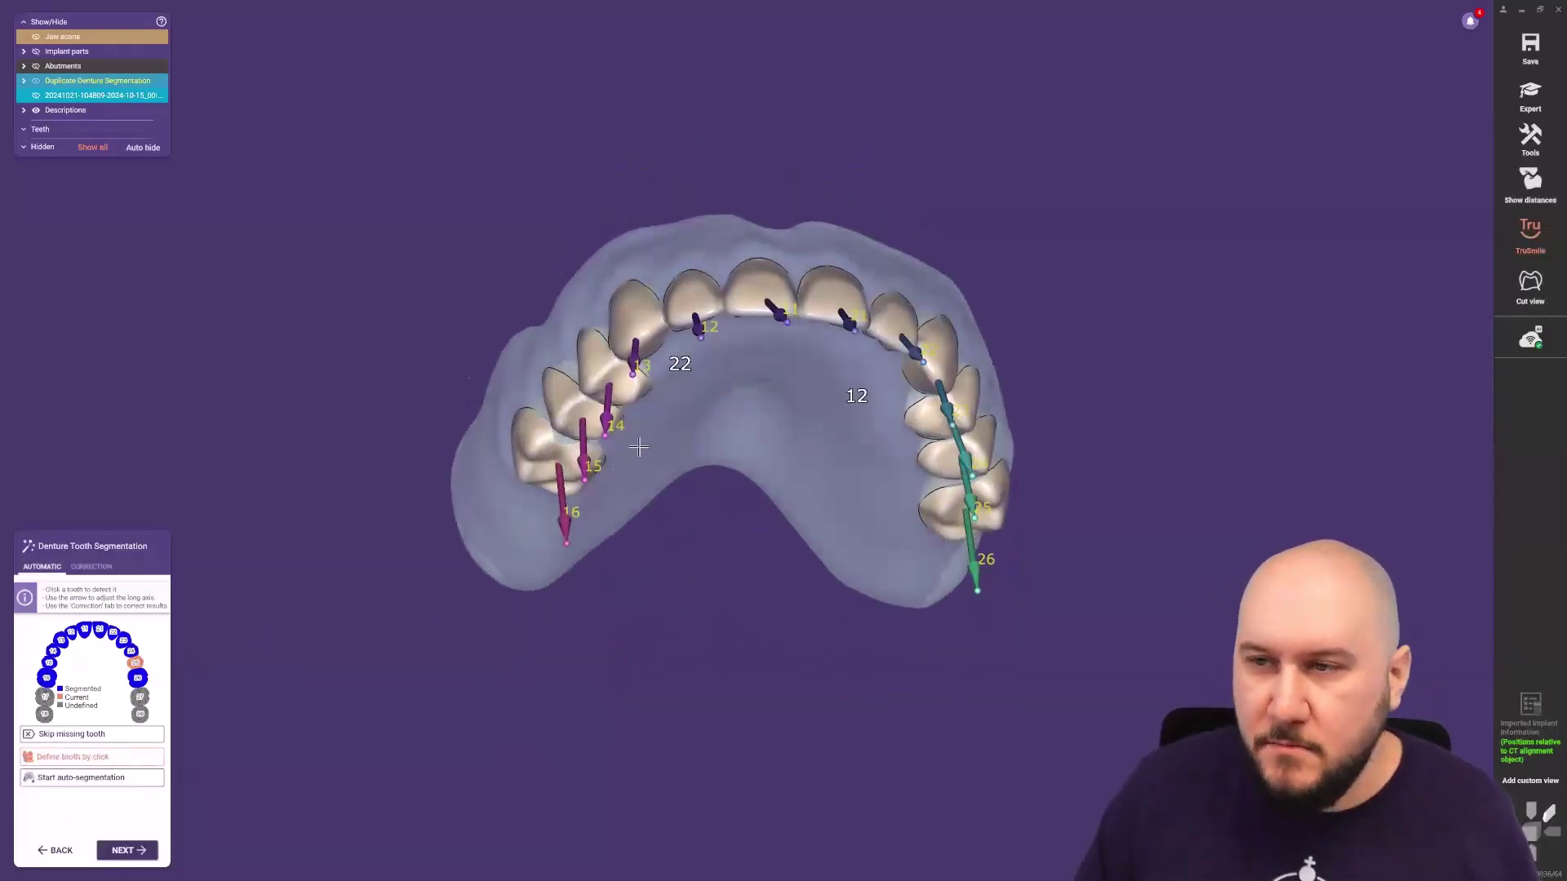
pyautogui.moveTo(745, 527)
pyautogui.mouseDown(button='right')
pyautogui.moveTo(755, 495)
pyautogui.moveTo(763, 508)
pyautogui.mouseUp(button='right')
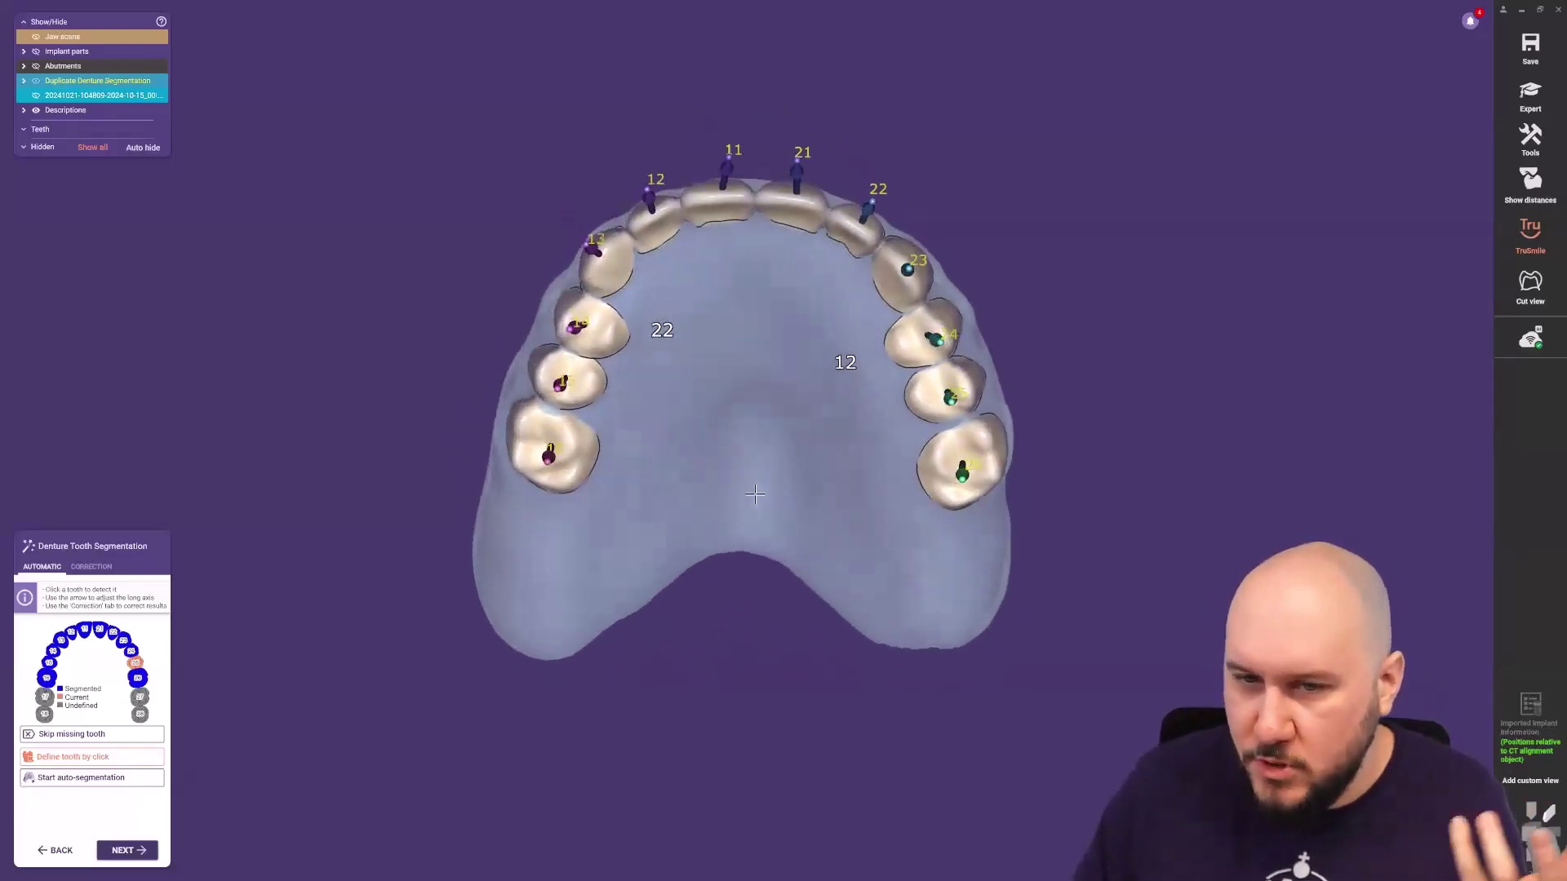
# Accept the full-arch denture tooth segmentation and the tooth placement as they are, and continue to free-forming the teeth.
pyautogui.moveTo(660, 346); pyautogui.dragTo(652, 320, button='right')
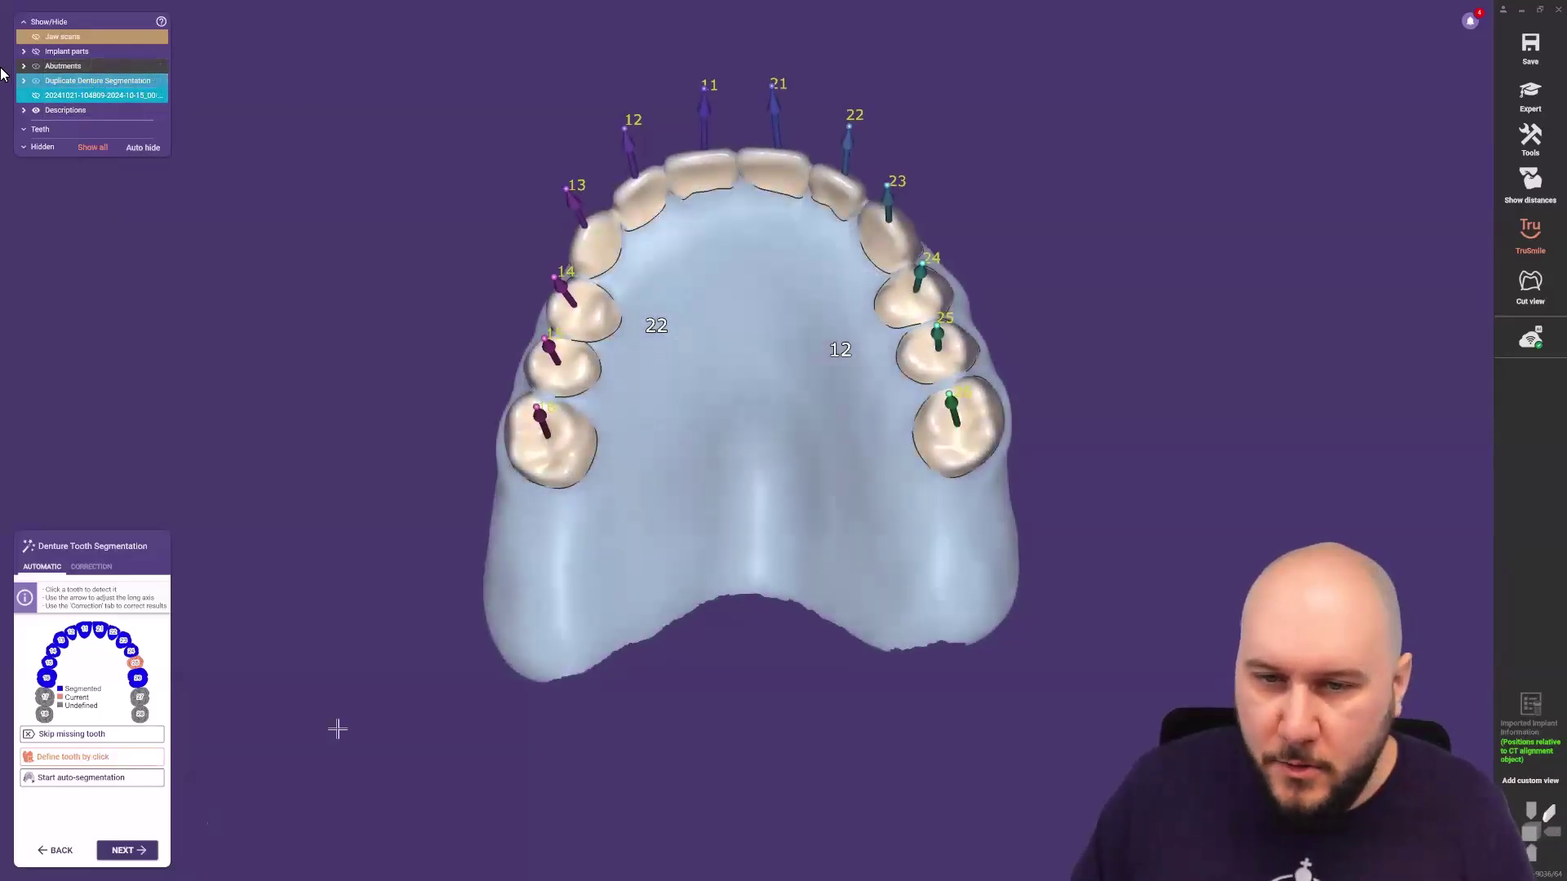
pyautogui.click(151, 853)
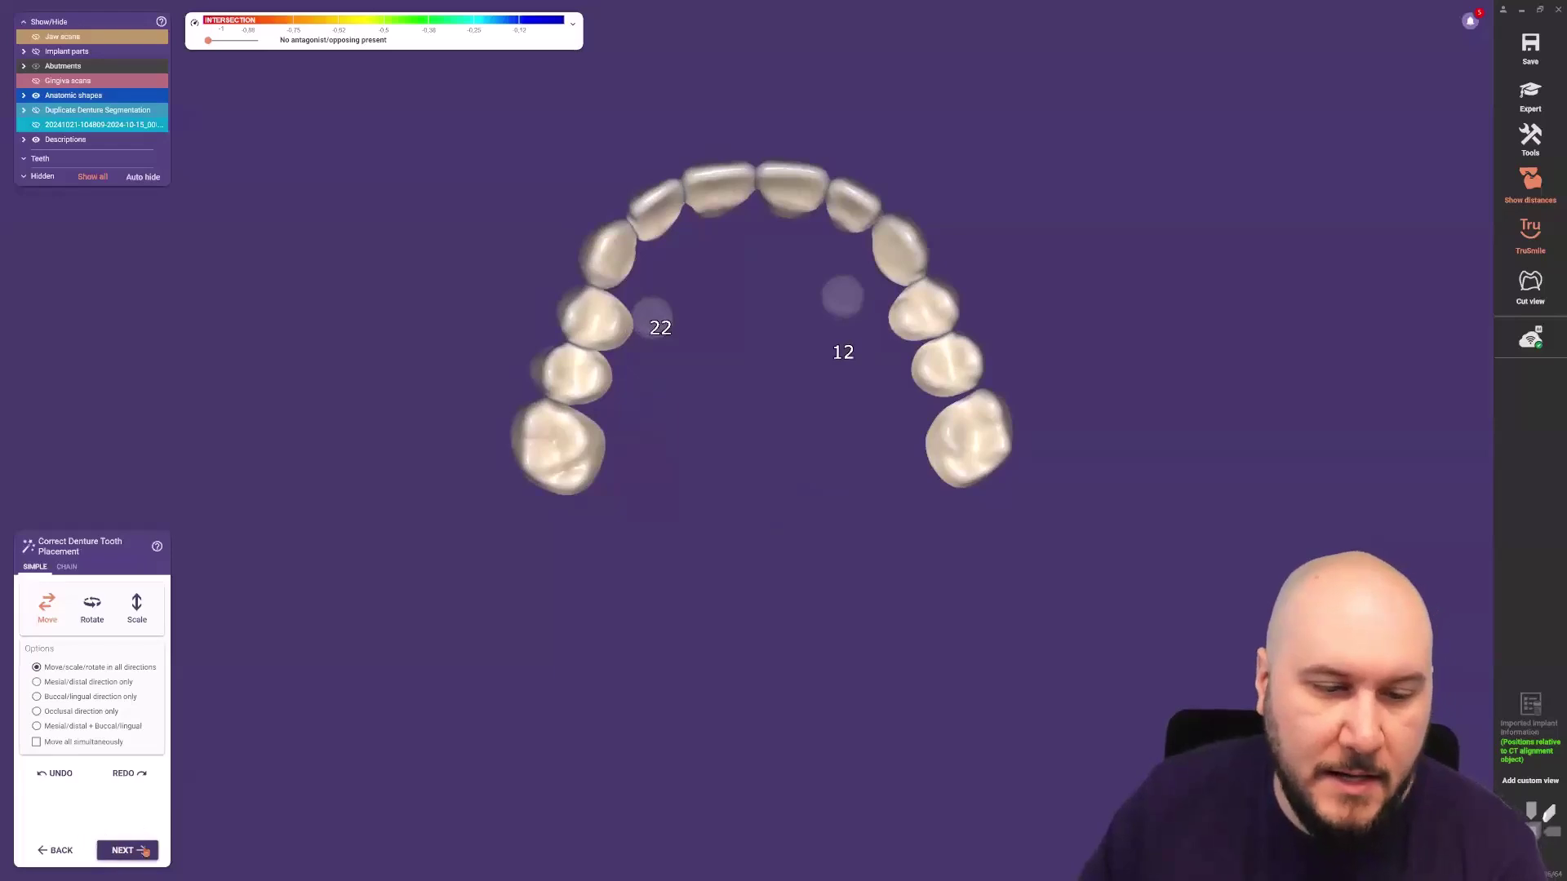
pyautogui.click(127, 850)
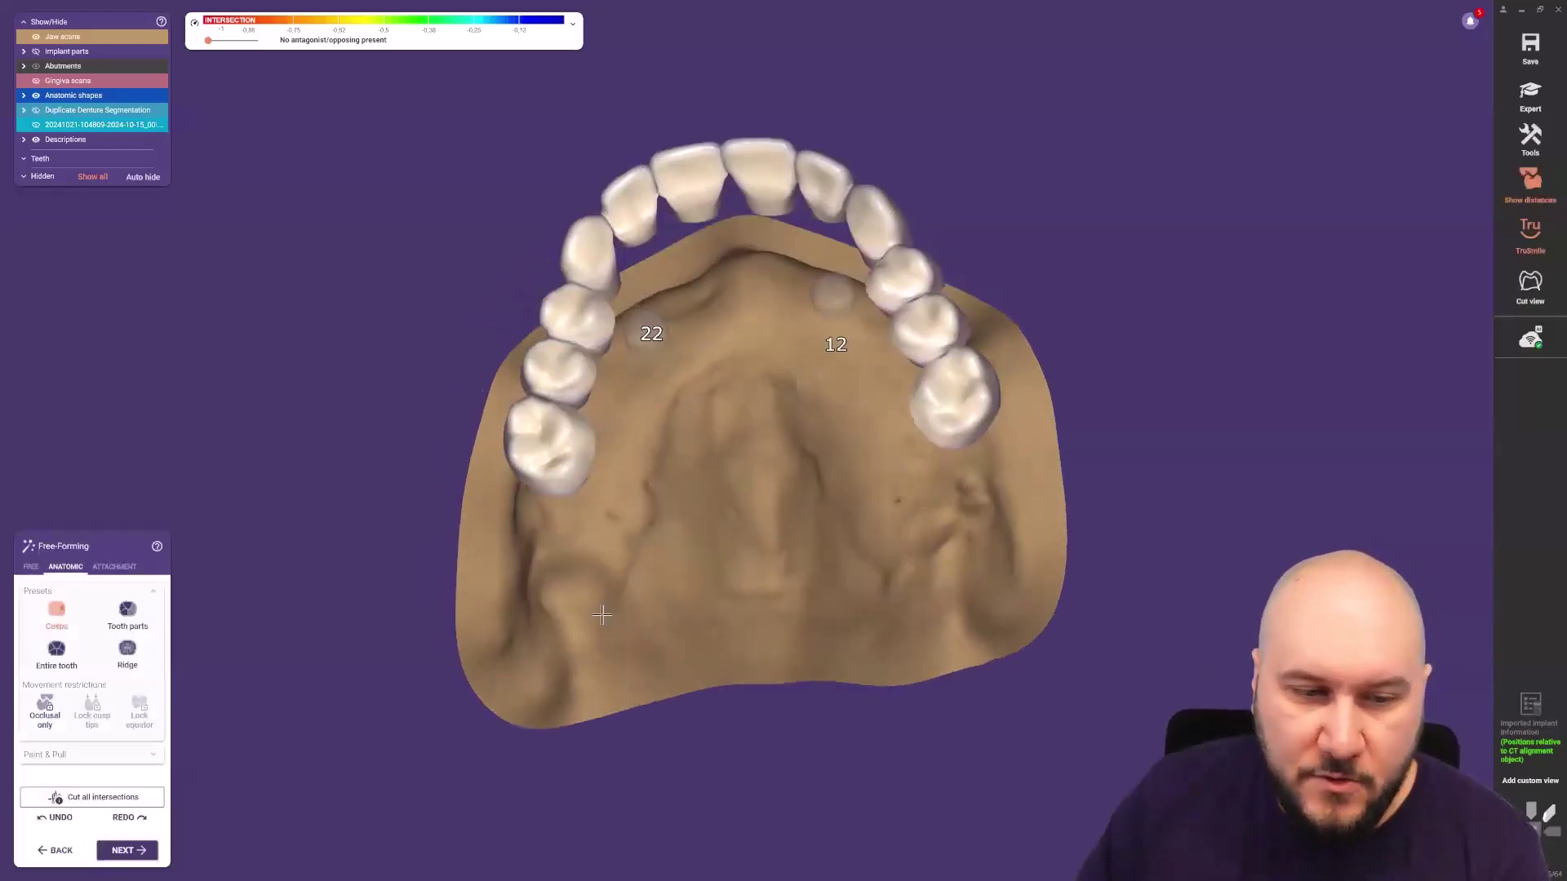
# Cut all intersections between the denture teeth and complete their free-forming.
pyautogui.click(99, 805)
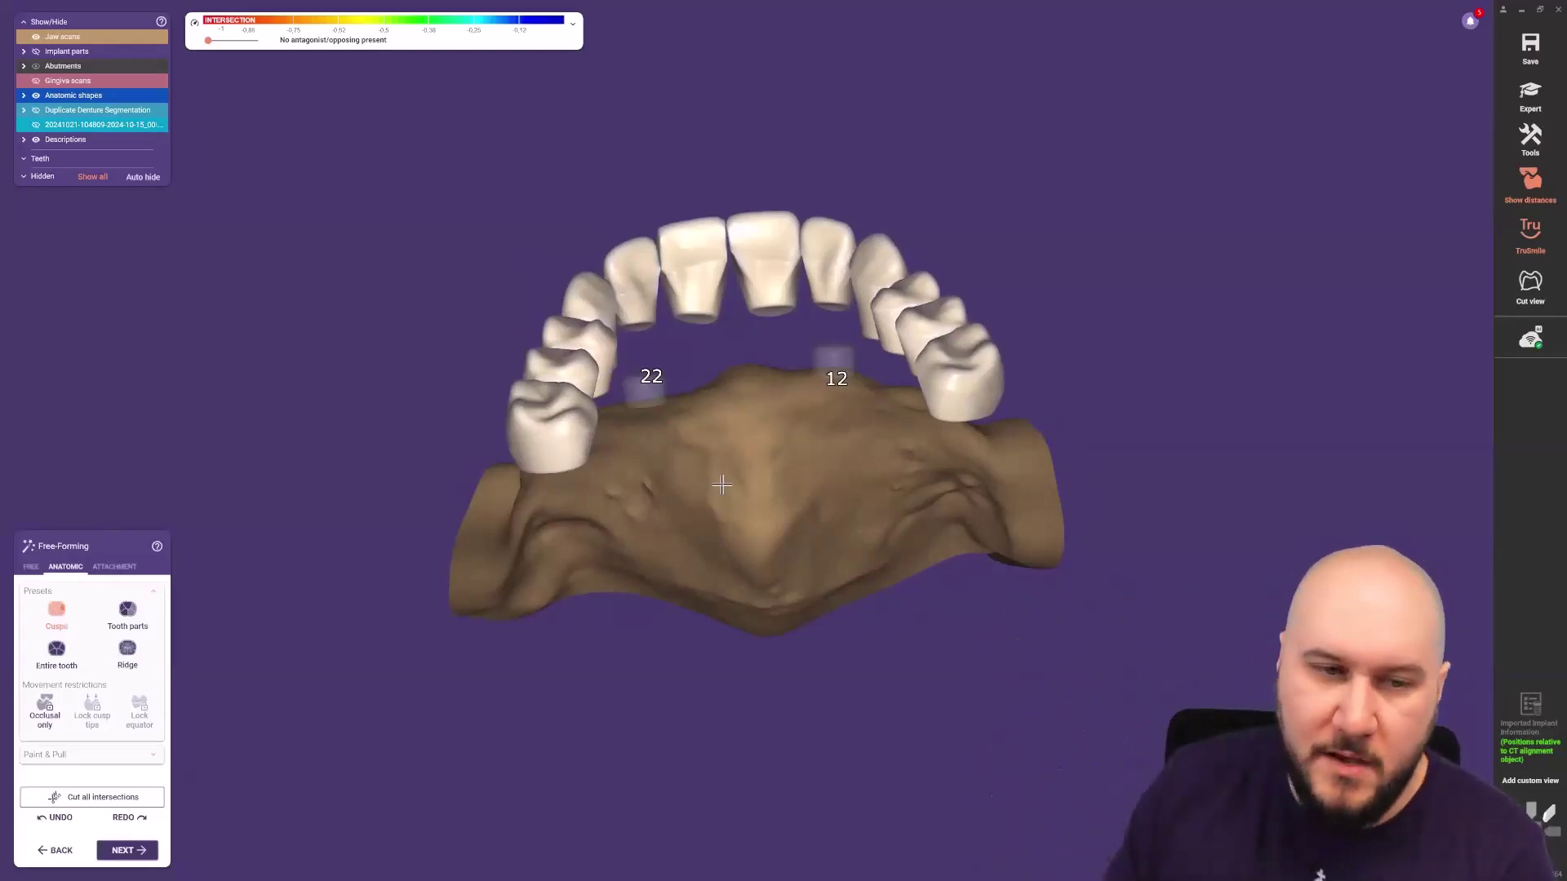
pyautogui.moveTo(805, 404); pyautogui.dragTo(790, 413, button='right')
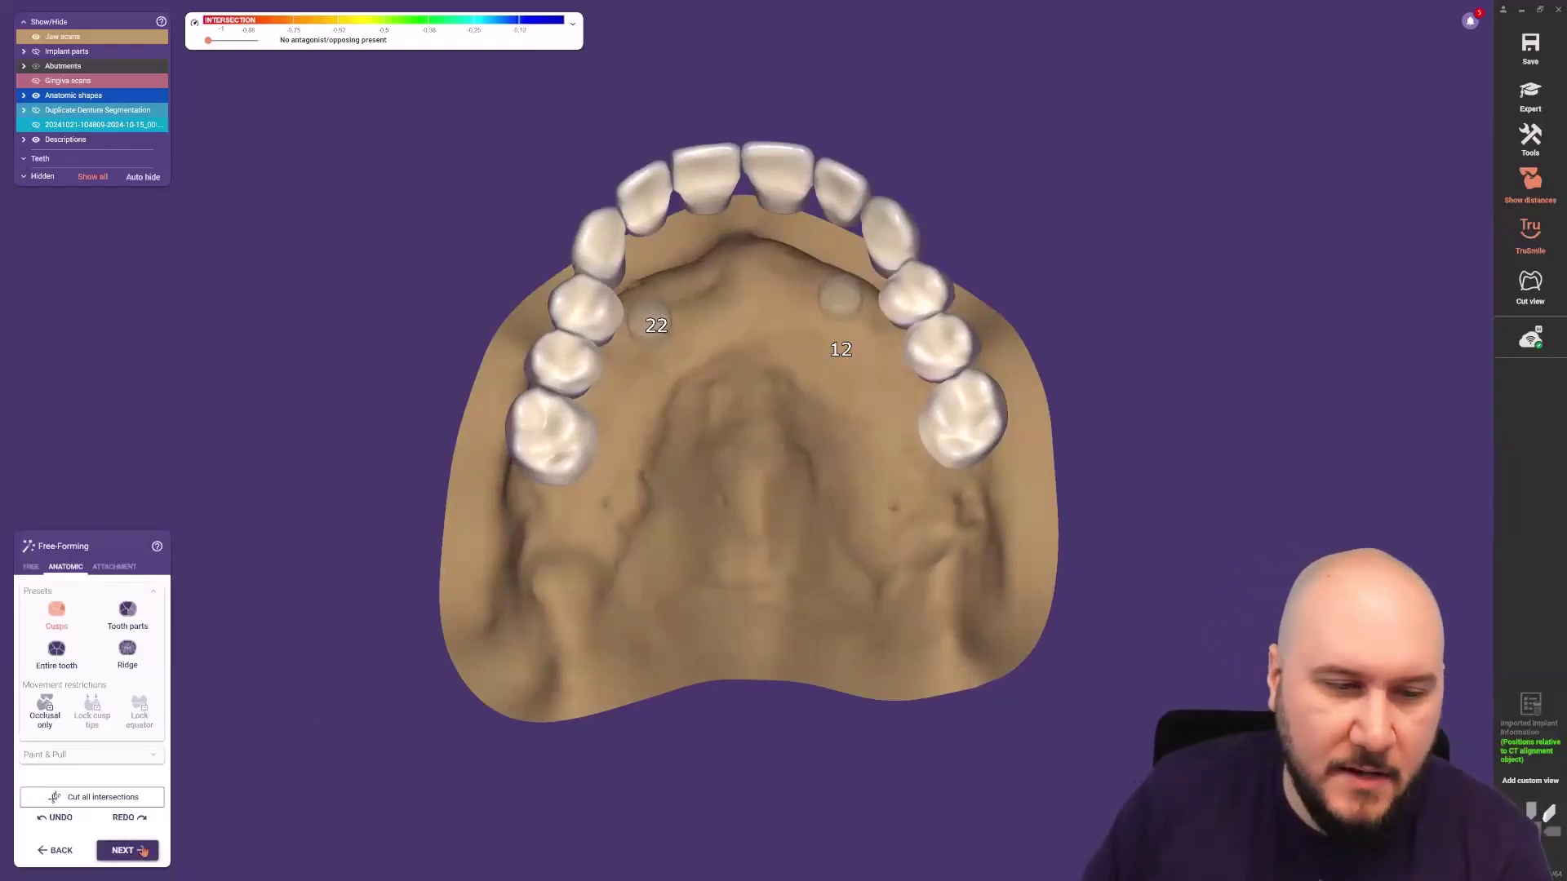
pyautogui.click(143, 851)
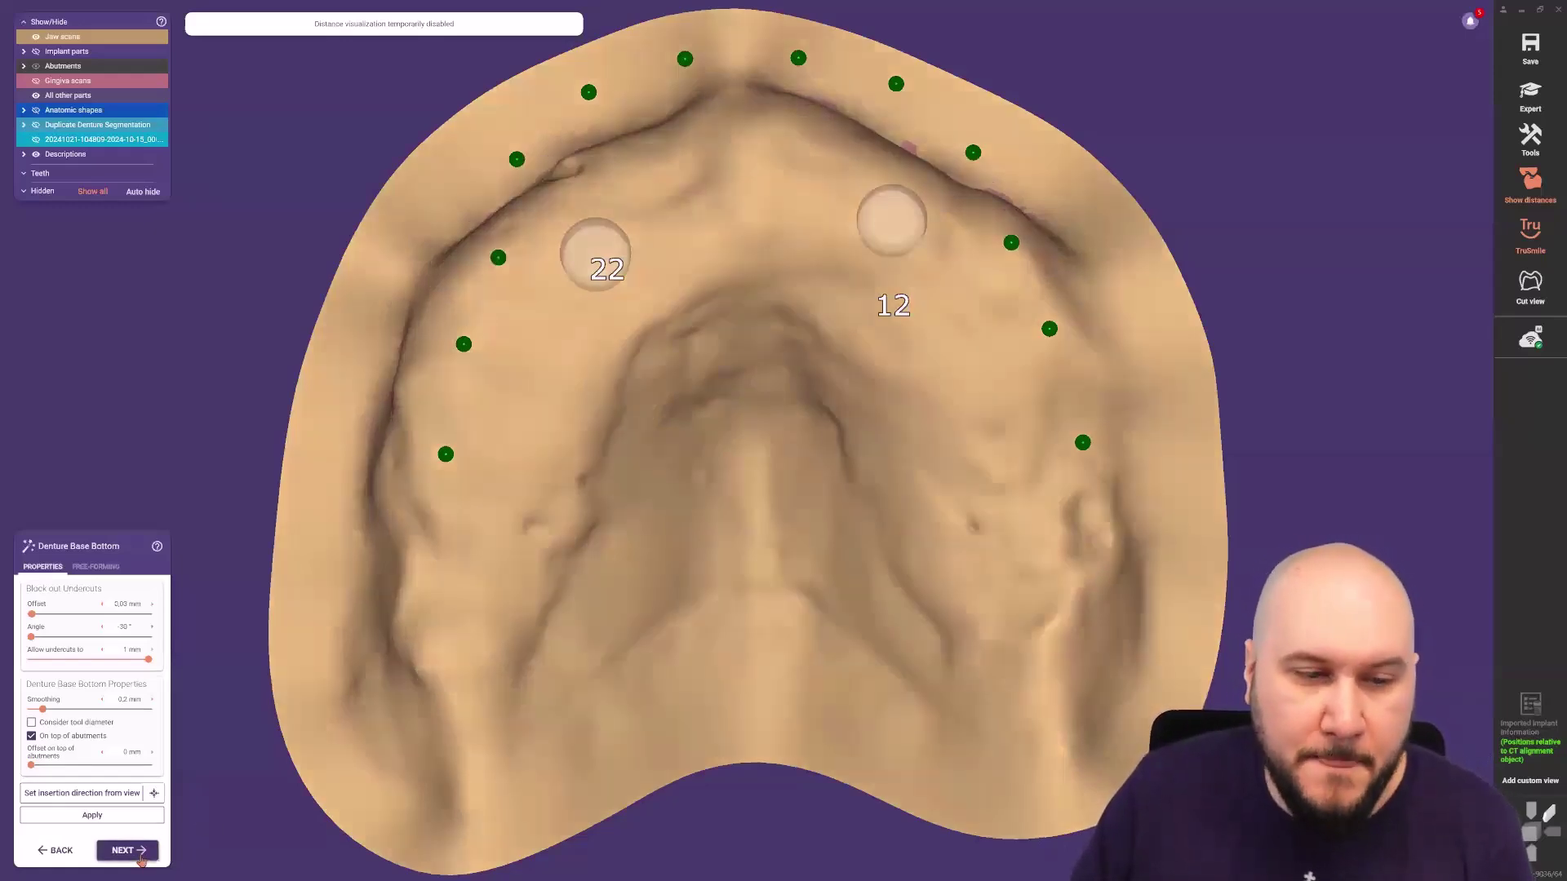
# Generate the denture base bottom with the preset undercut block-out properties, inspect it around implants 12 and 22, and continue.
pyautogui.click(134, 851)
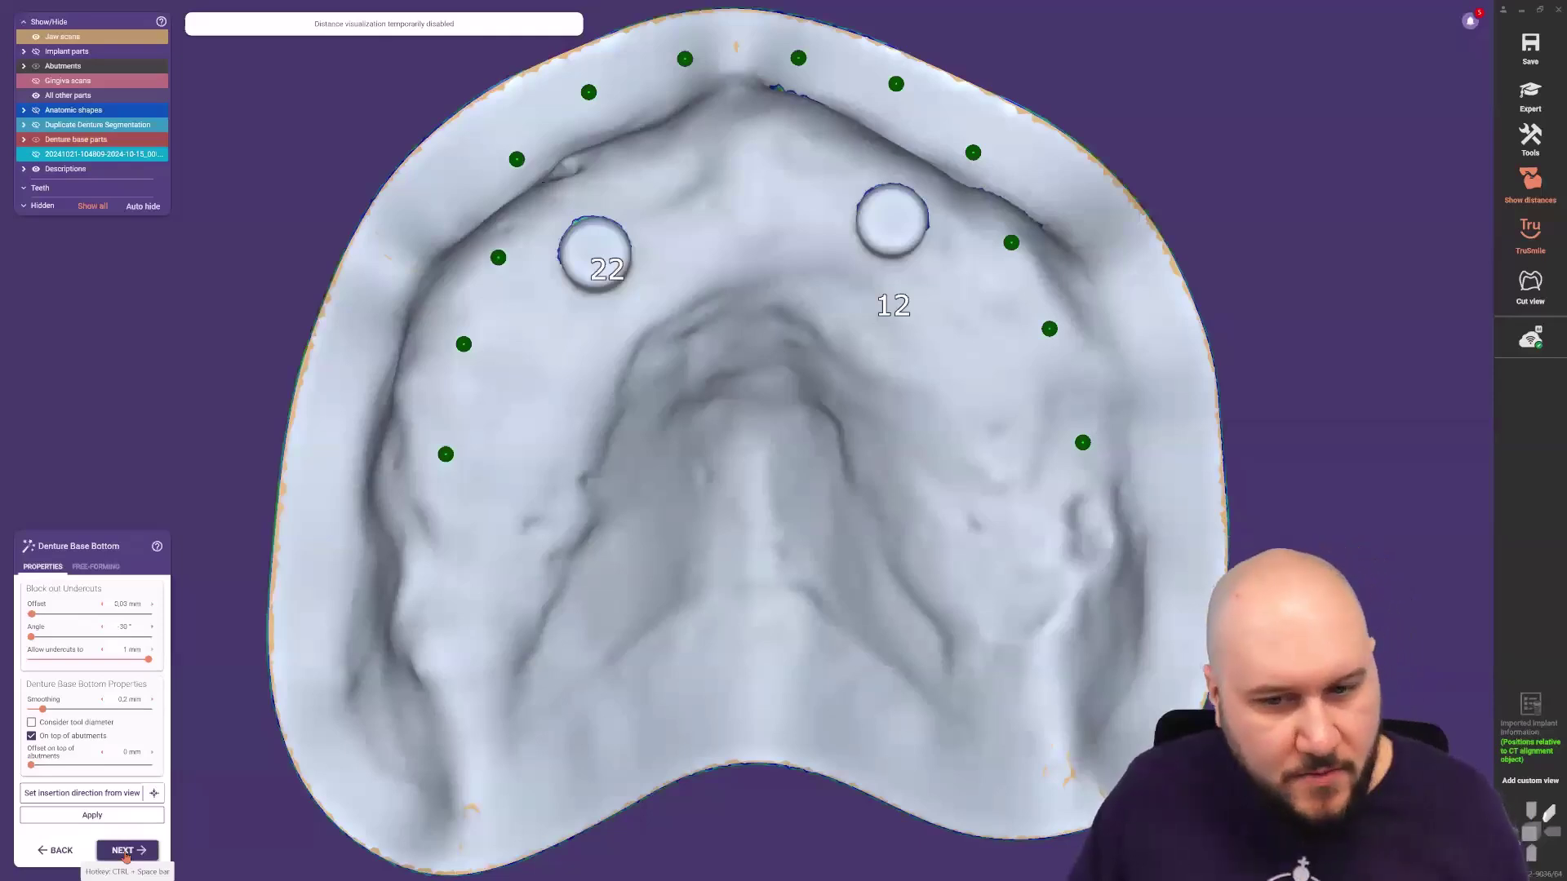
pyautogui.moveTo(490, 589); pyautogui.dragTo(490, 591, button='right')
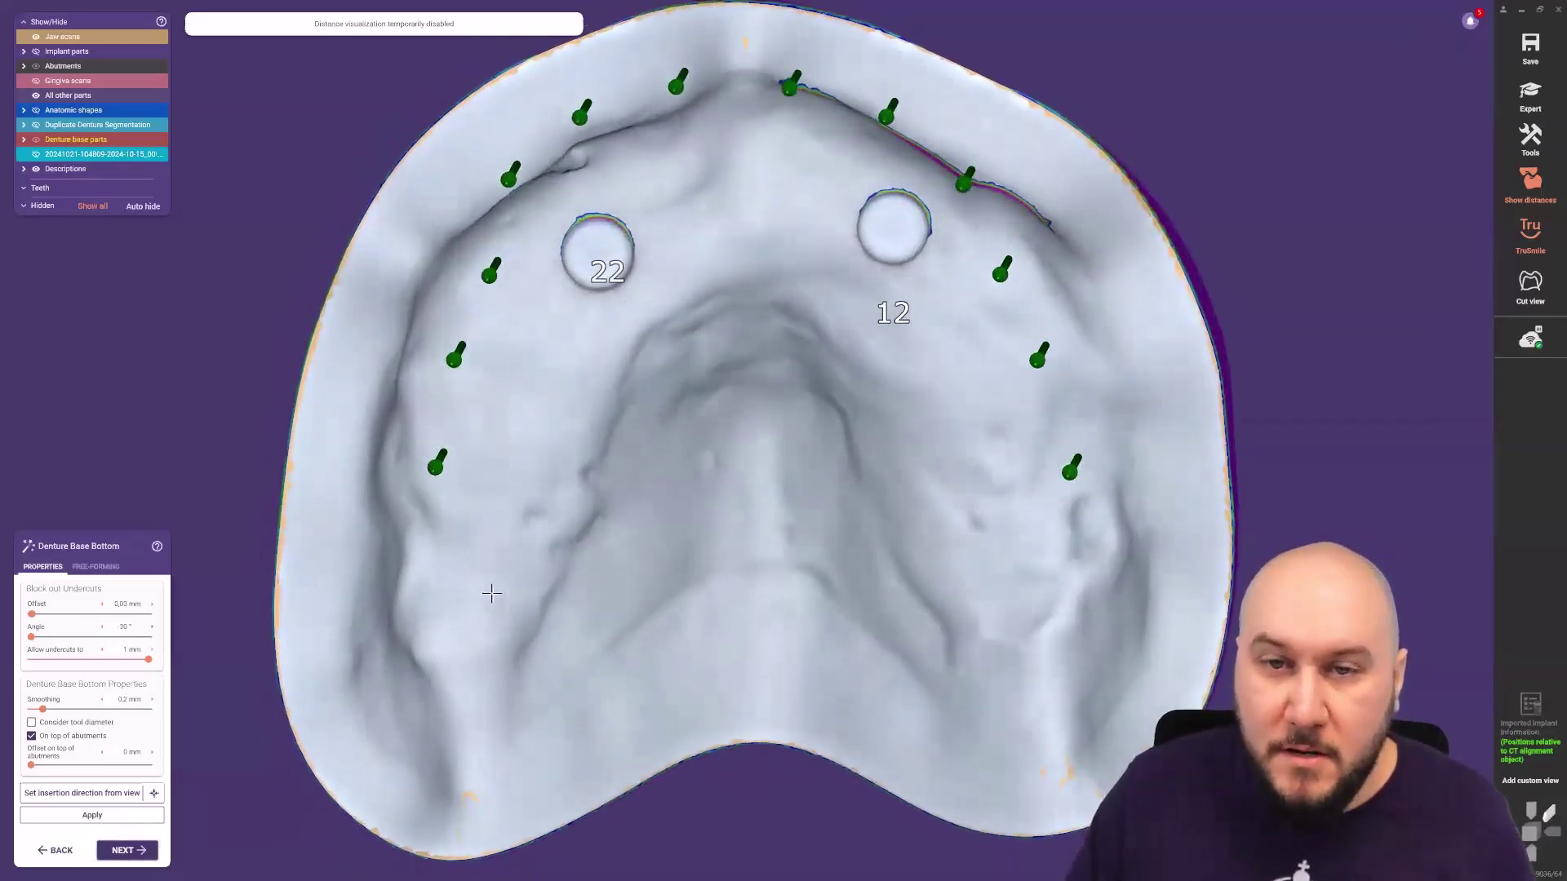
pyautogui.scroll(-2, 489, 593)
pyautogui.click(157, 850)
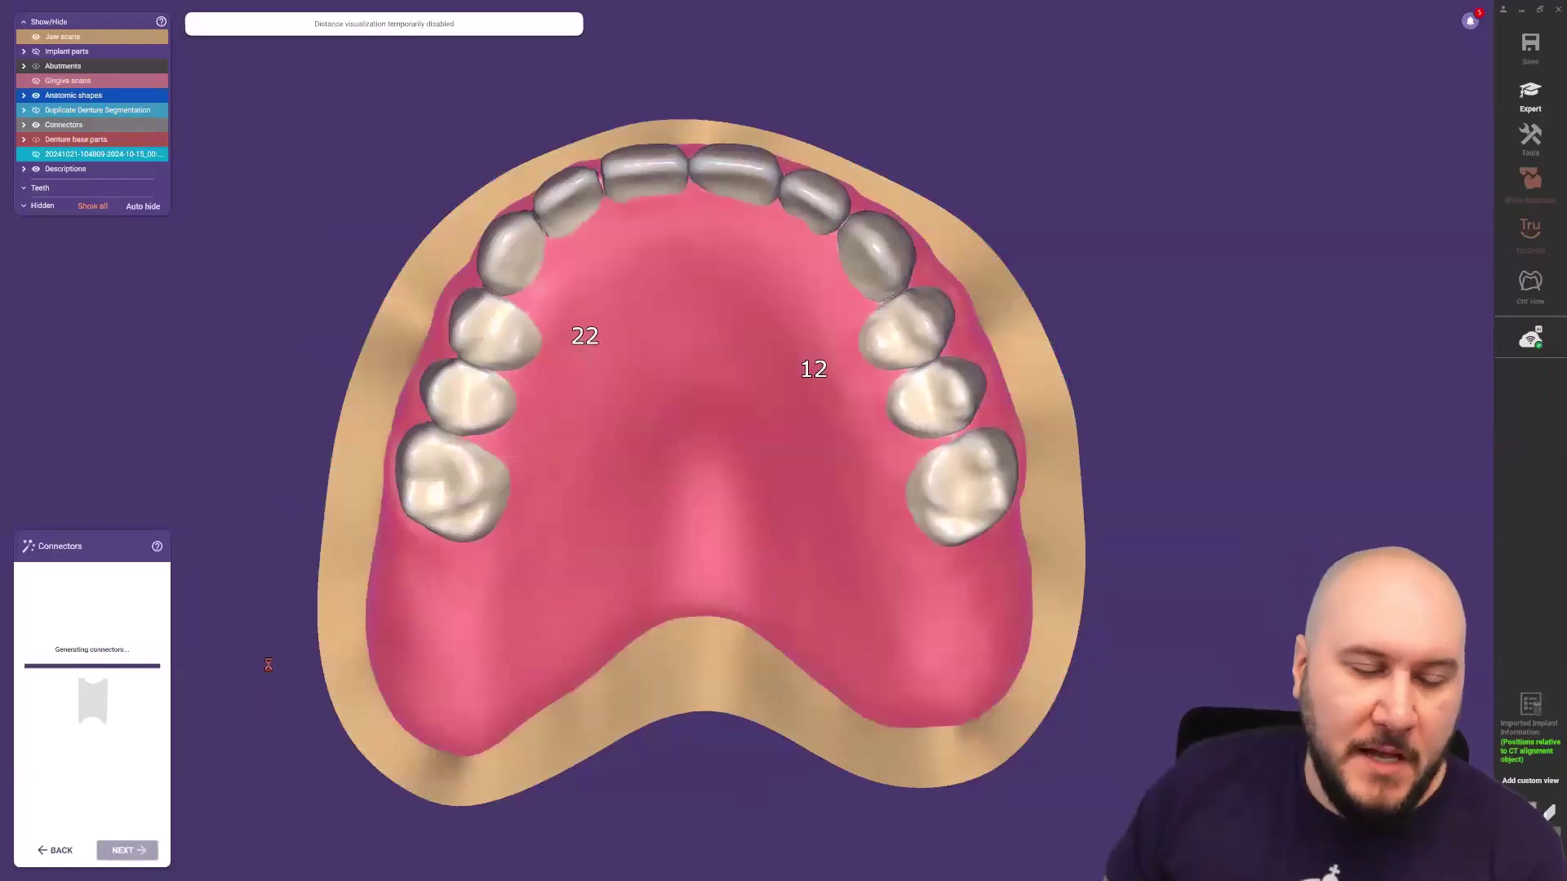
# Examine the denture base minimum thickness map across the palate and along the front and side flanges.
pyautogui.moveTo(706, 496); pyautogui.dragTo(706, 496, button='right')
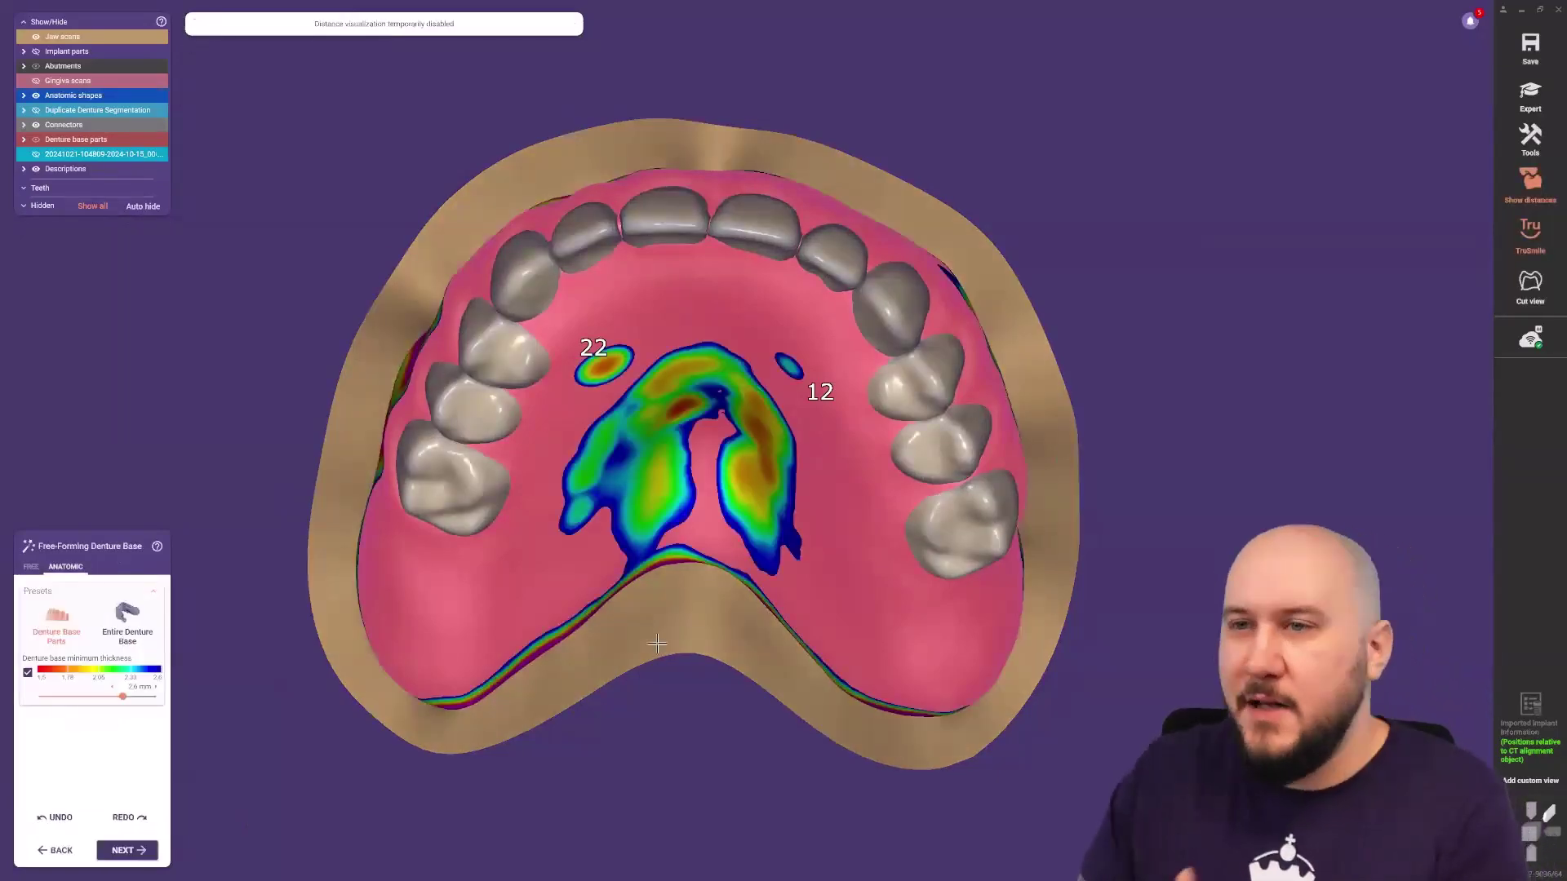
pyautogui.moveTo(657, 644); pyautogui.dragTo(634, 187, button='right')
pyautogui.moveTo(715, 249); pyautogui.dragTo(600, 335, button='right')
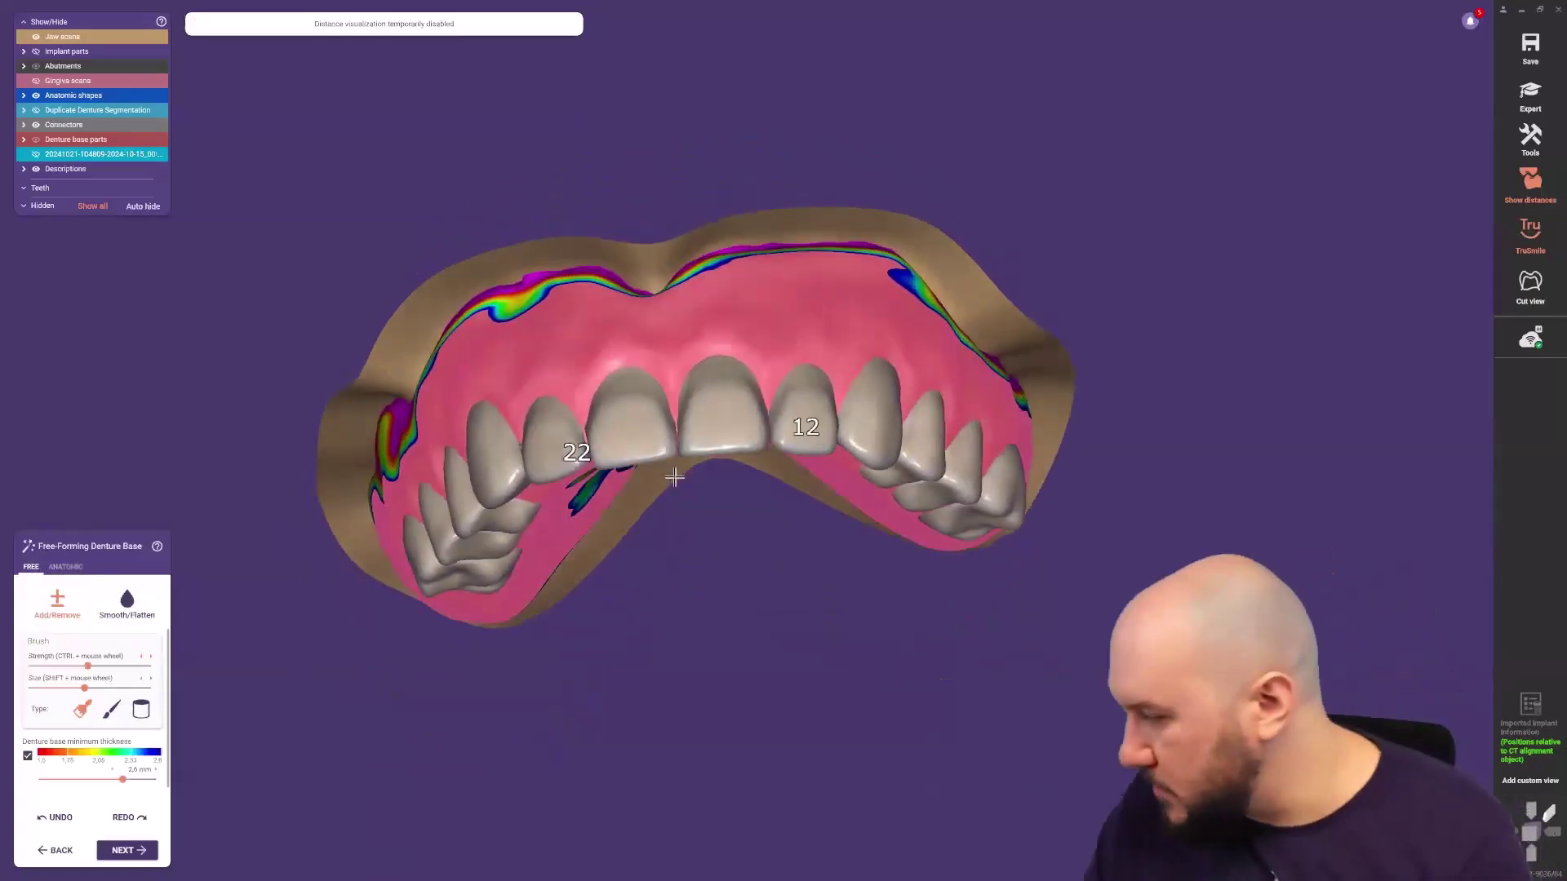
pyautogui.moveTo(675, 478); pyautogui.dragTo(690, 524, button='right')
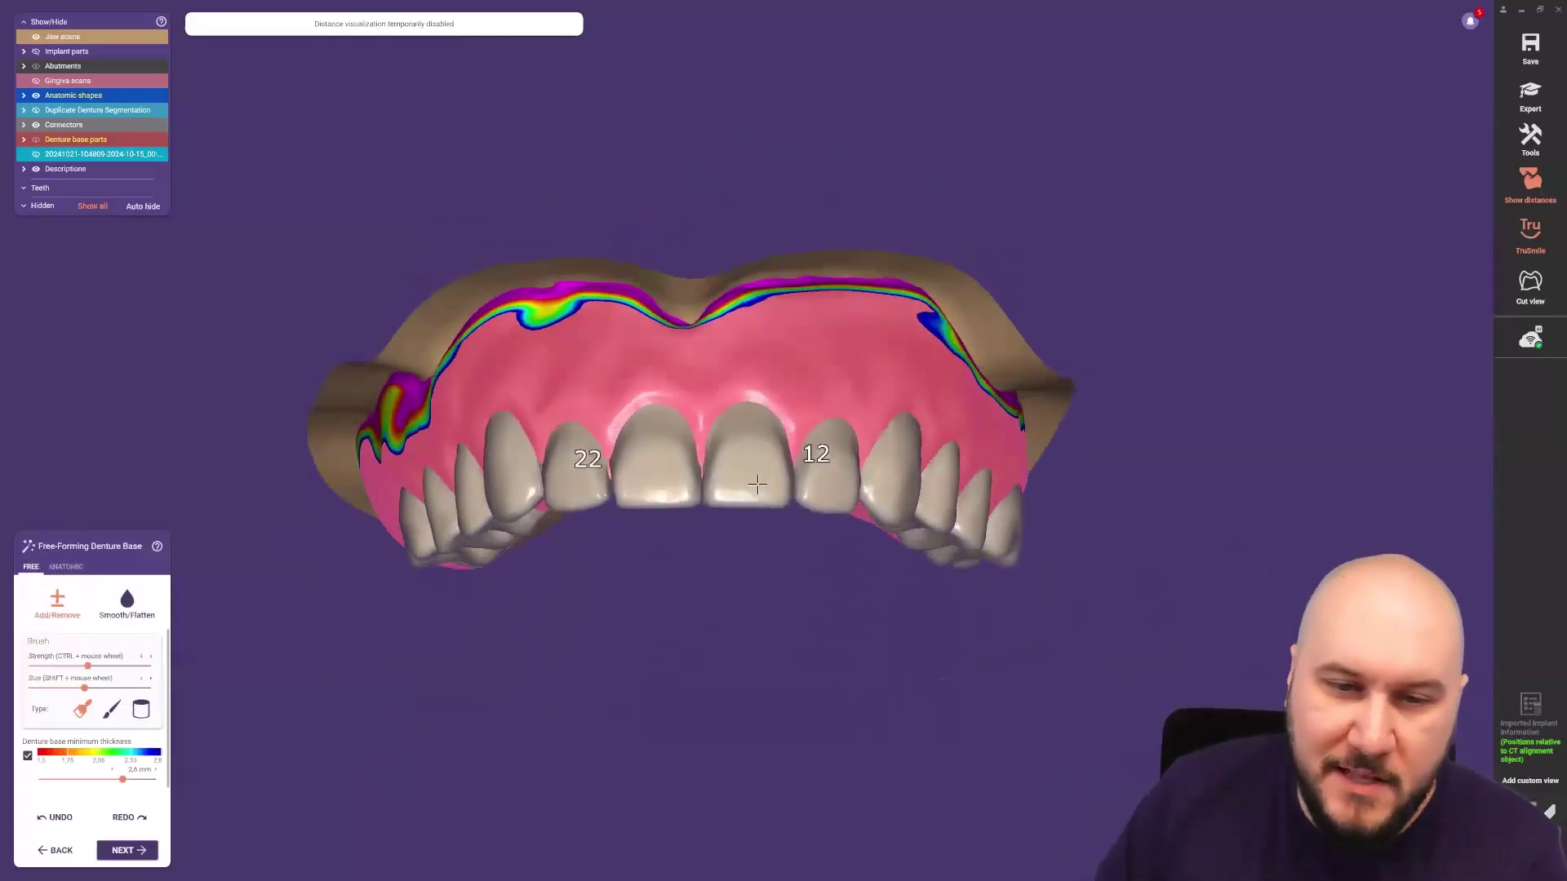
pyautogui.moveTo(367, 546); pyautogui.dragTo(583, 531, button='right')
pyautogui.moveTo(852, 457); pyautogui.dragTo(563, 436, button='right')
pyautogui.moveTo(869, 419); pyautogui.dragTo(1012, 428, button='right')
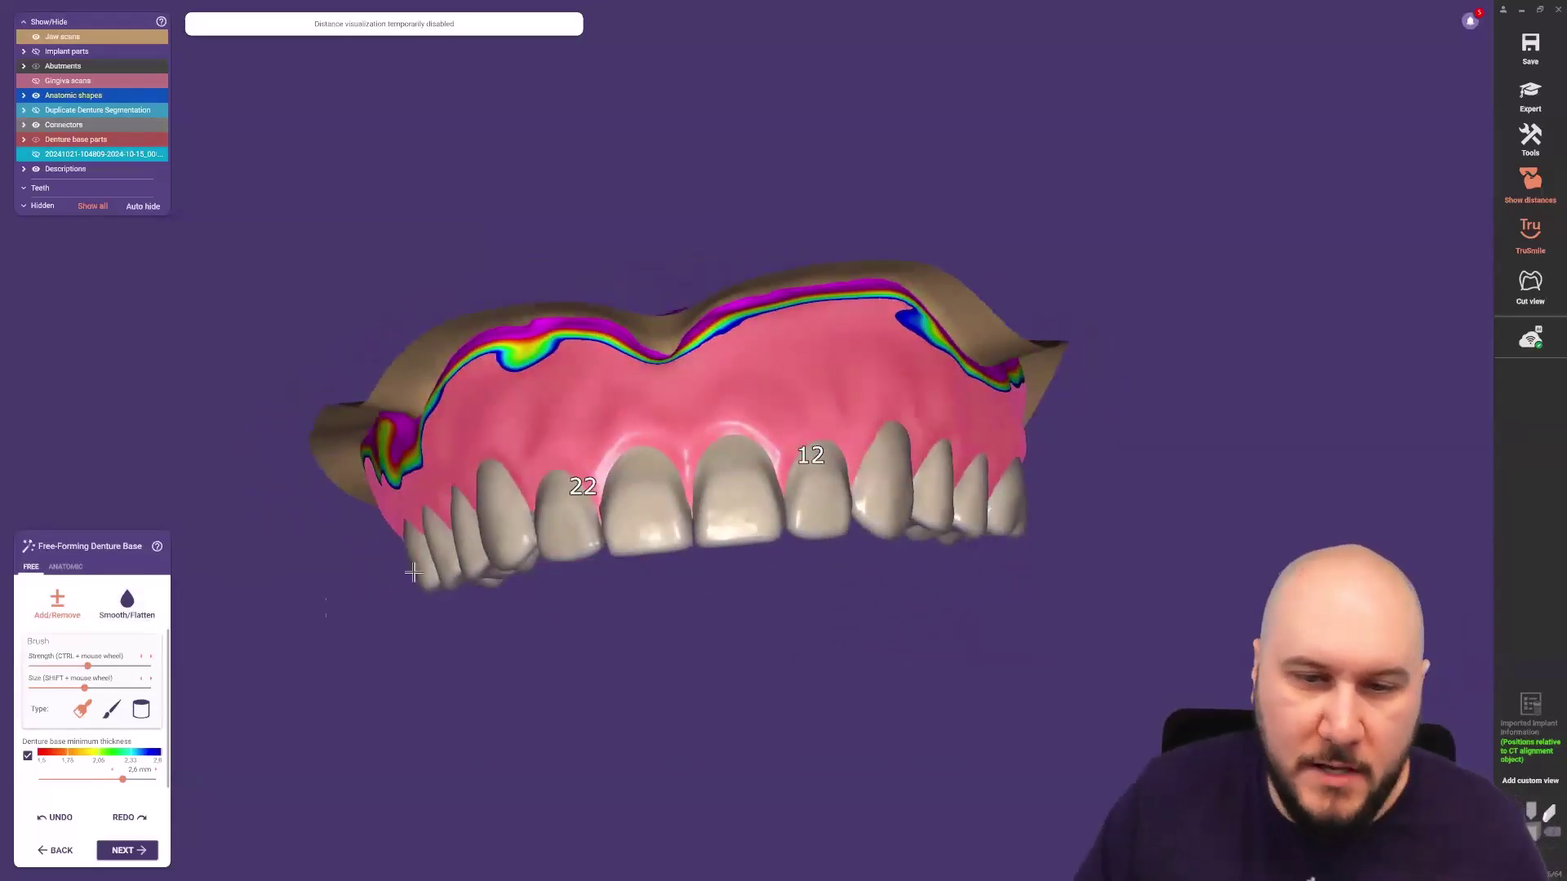
# Reduce the free-forming brush size and check the denture flanges with the bottom thickness visualization off and on.
pyautogui.keyDown('shift'); pyautogui.scroll(-3, 501, 417); pyautogui.keyUp('shift')
pyautogui.scroll(1, 513, 435)
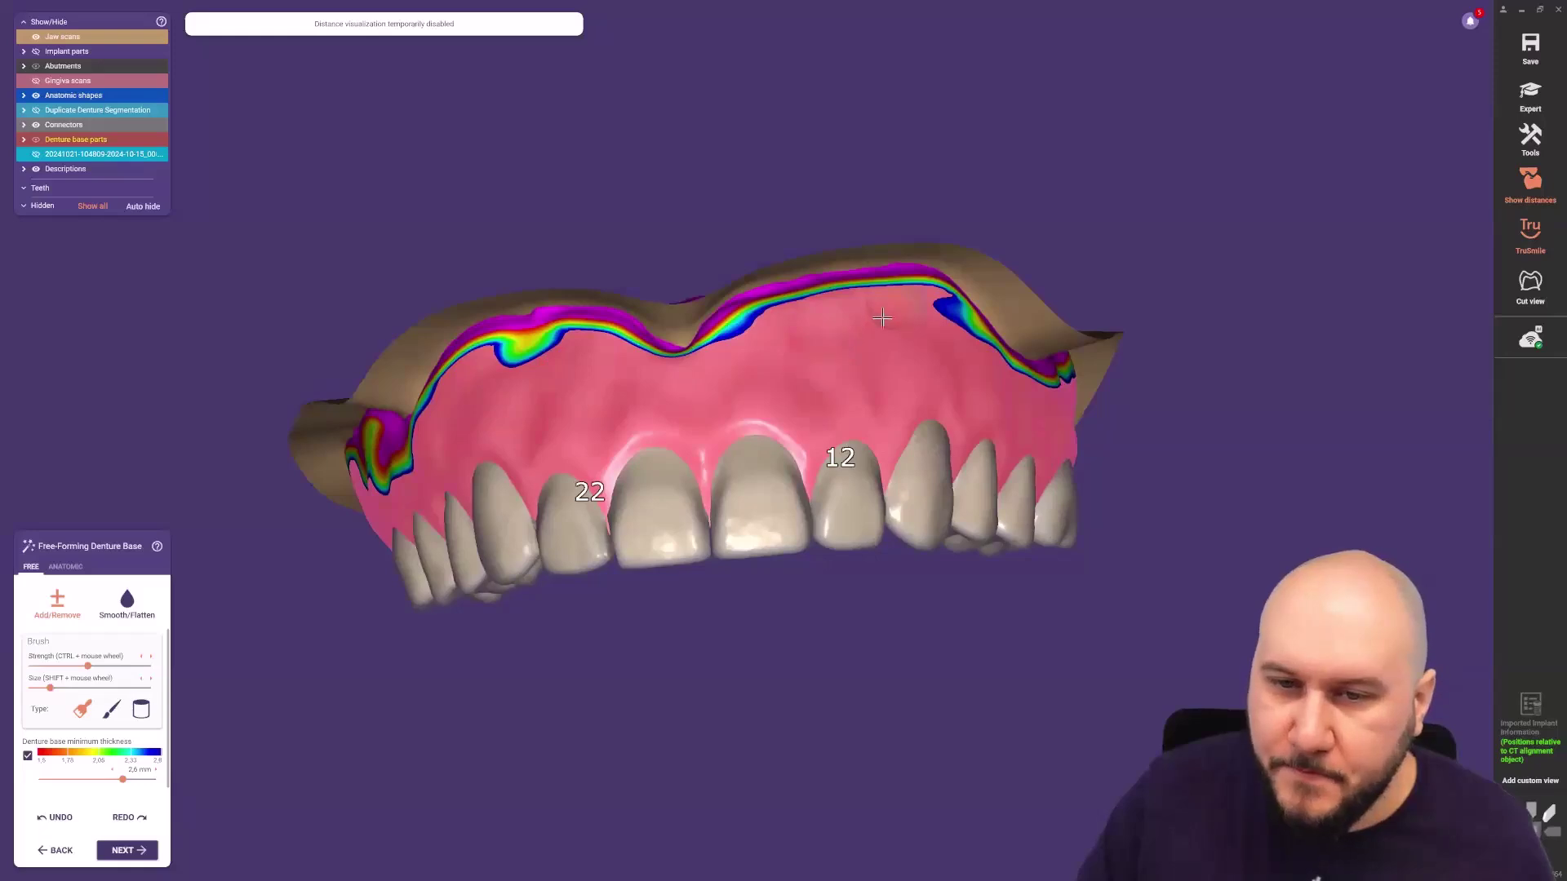
pyautogui.moveTo(866, 328); pyautogui.dragTo(639, 364, button='right')
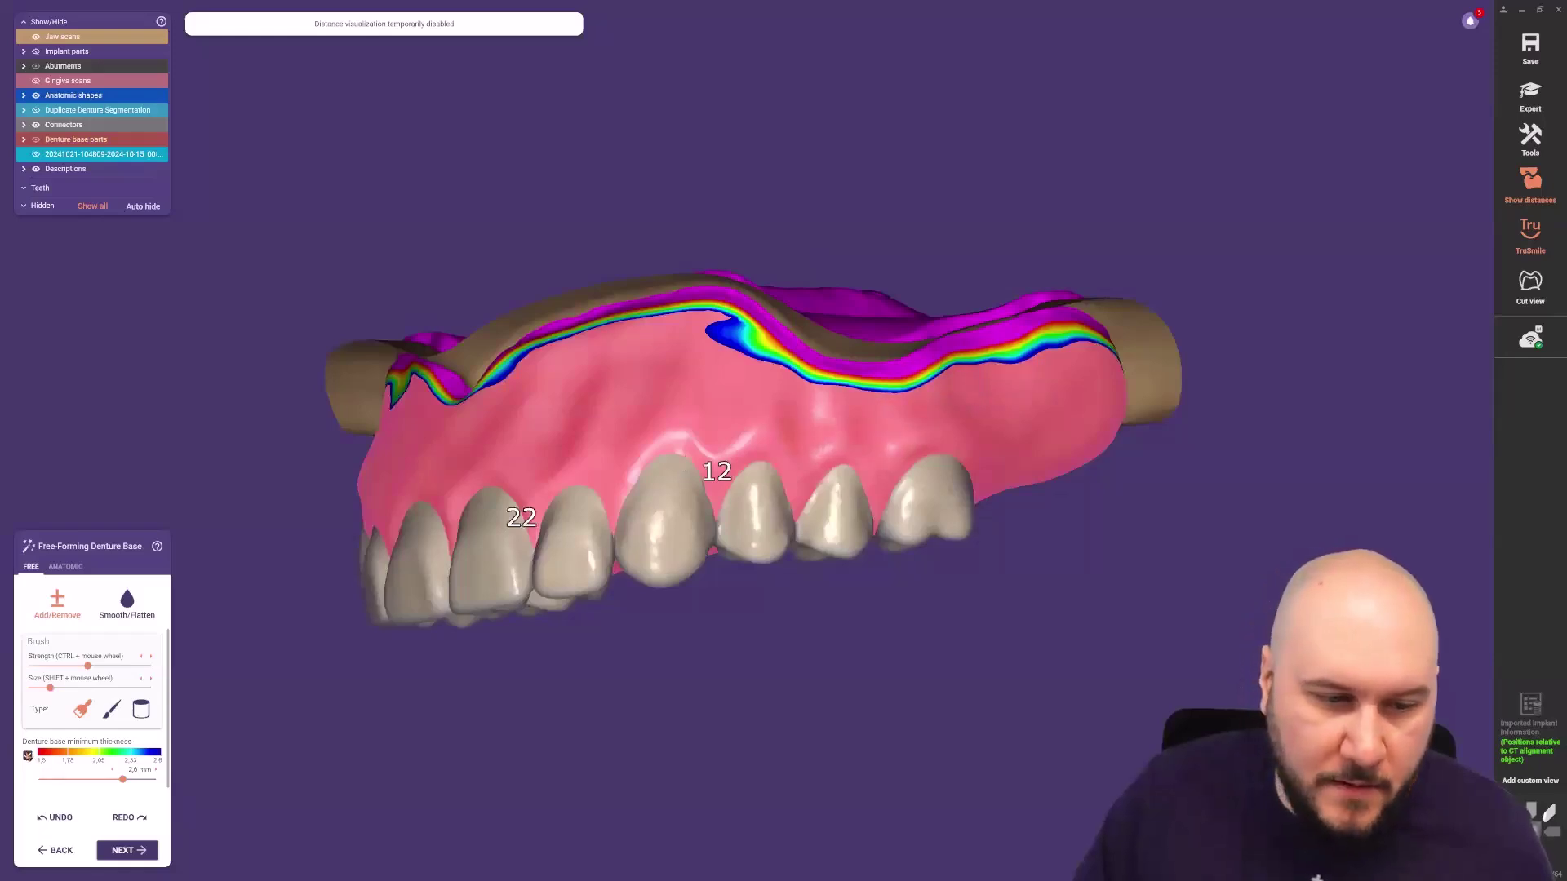
pyautogui.moveTo(465, 400); pyautogui.dragTo(563, 395, button='right')
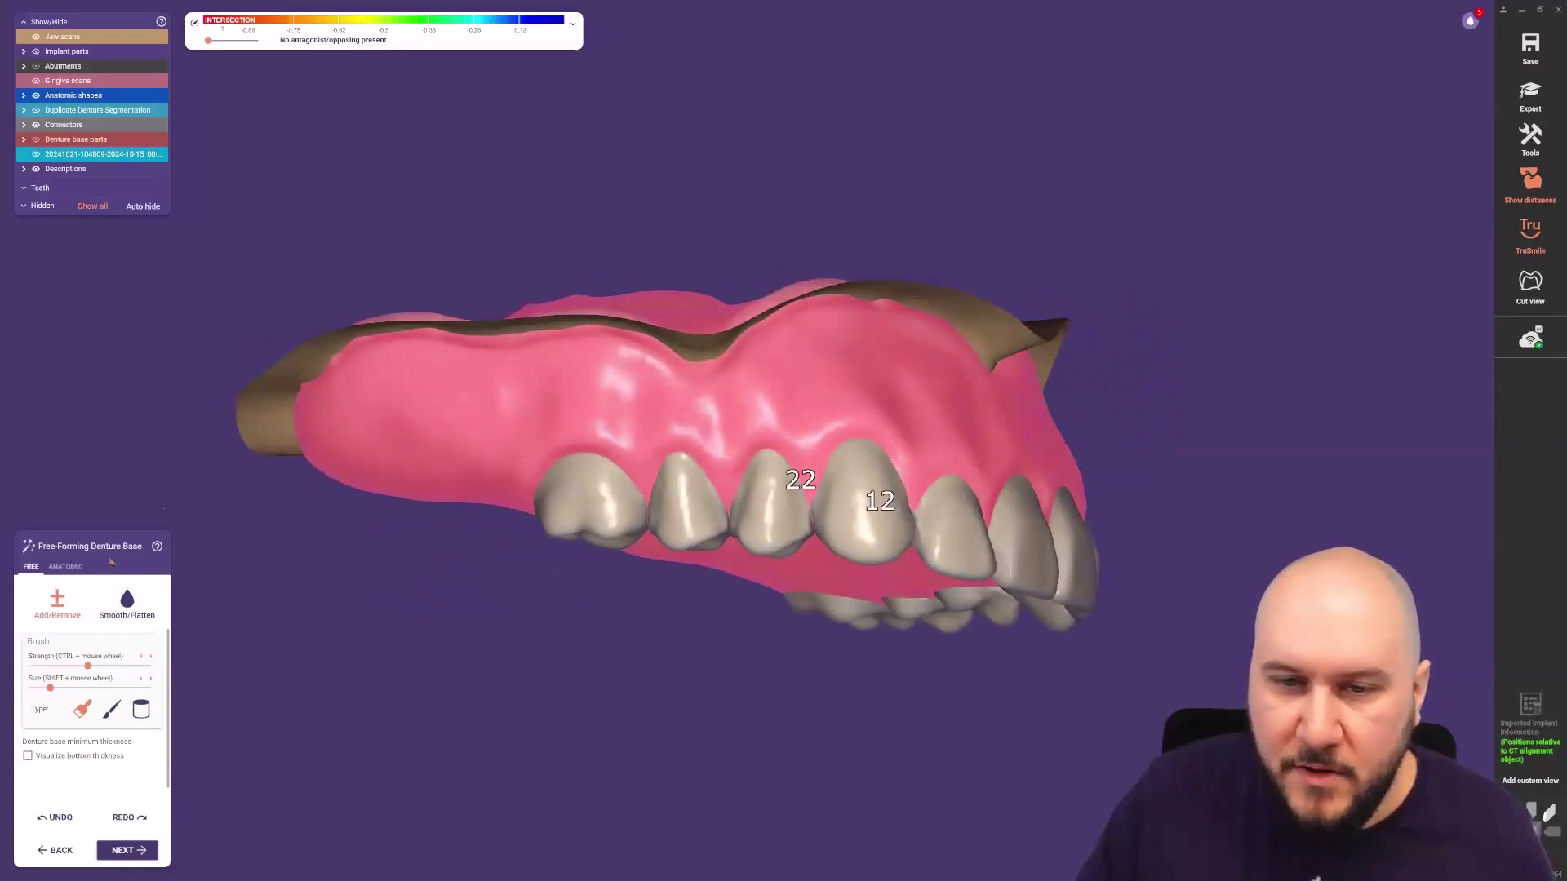
pyautogui.click(27, 757)
pyautogui.moveTo(675, 720); pyautogui.dragTo(631, 627, button='right')
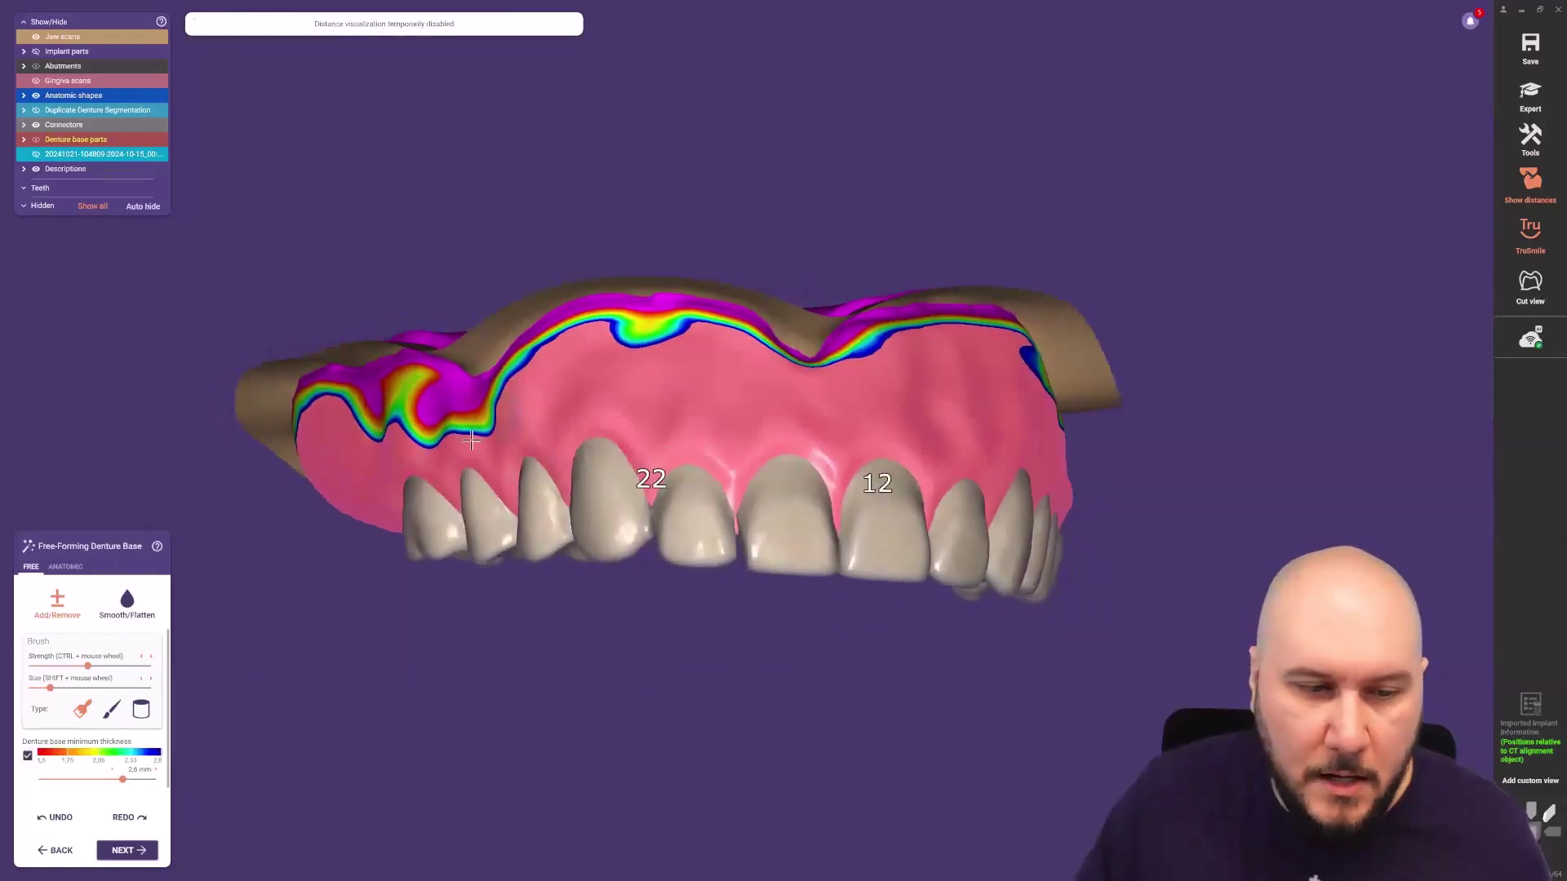
pyautogui.moveTo(442, 395); pyautogui.dragTo(231, 684, button='right')
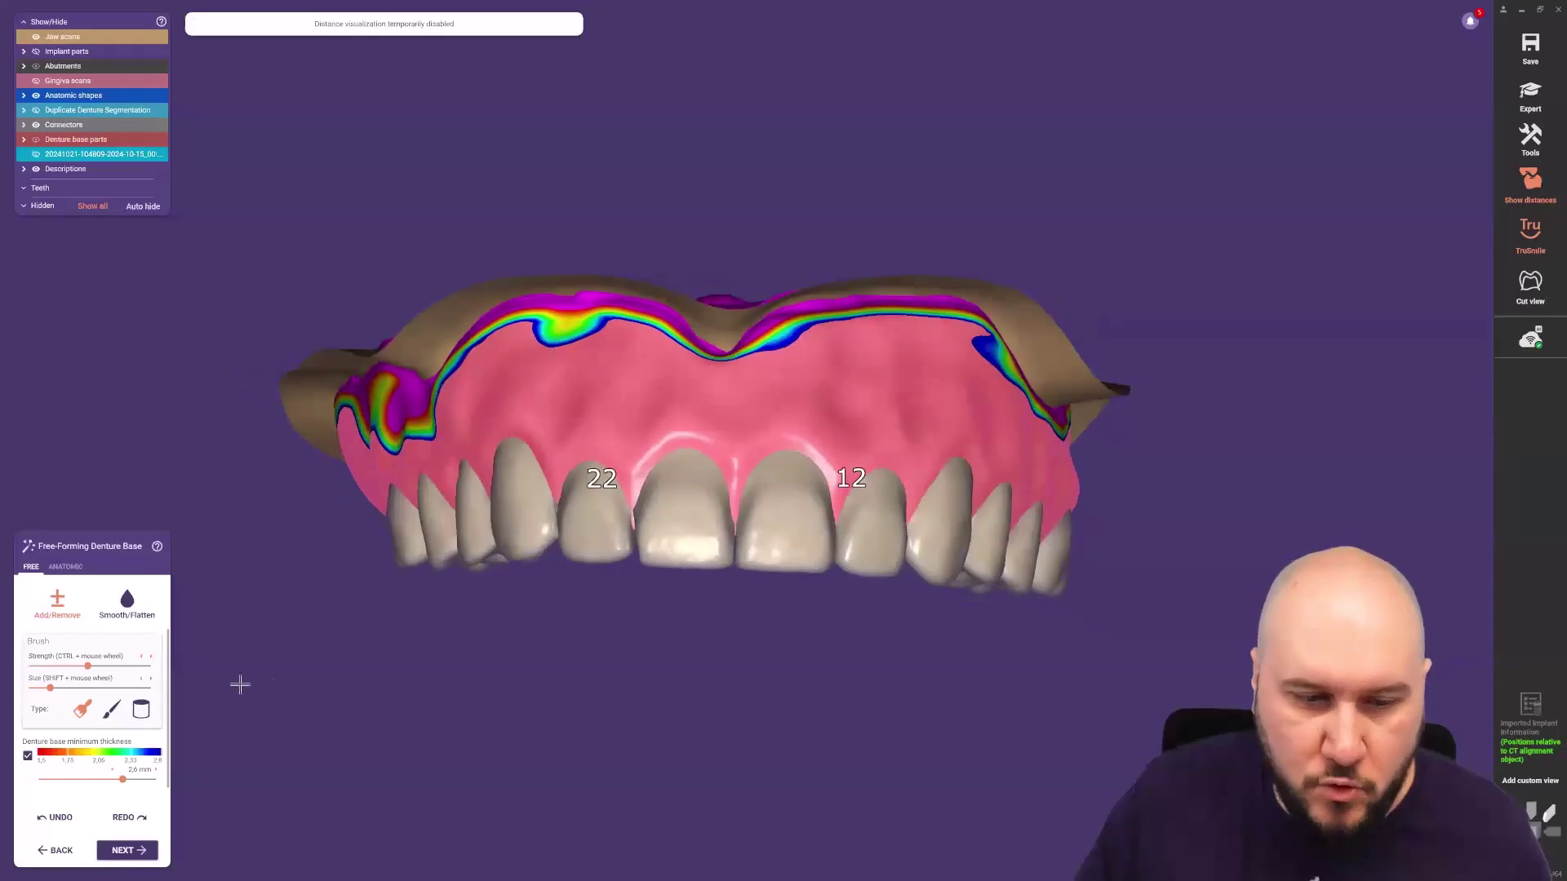
# Finish free-forming the denture base and adapt it to the teeth with the preset surface properties, keeping tooth pocket undercuts blocked out.
pyautogui.moveTo(558, 414); pyautogui.dragTo(571, 431, button='right')
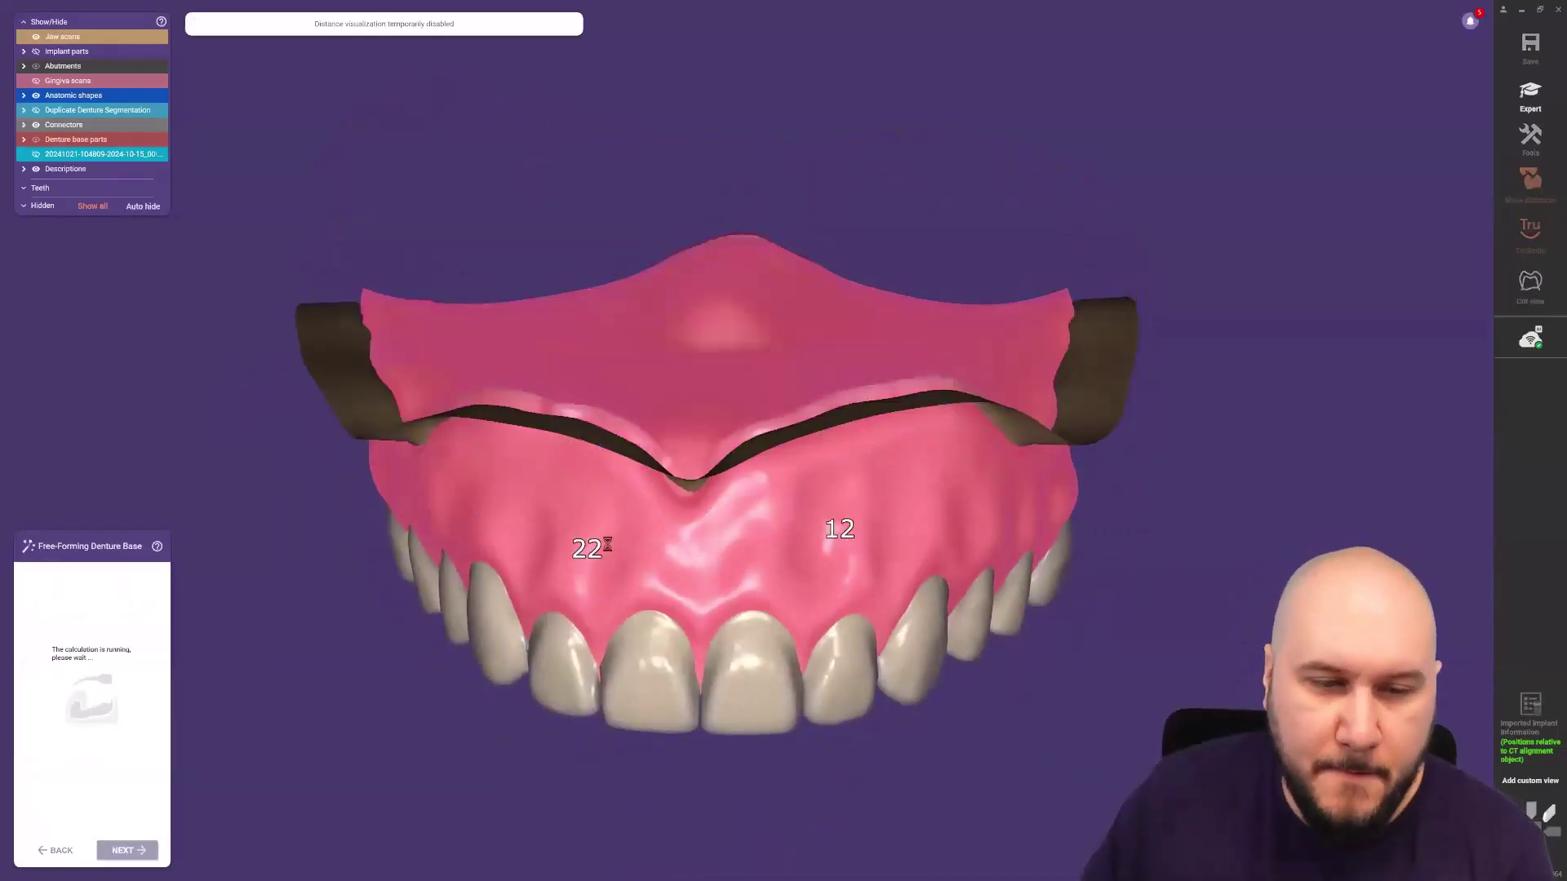
pyautogui.scroll(-5, 608, 558)
pyautogui.scroll(-5, 610, 676)
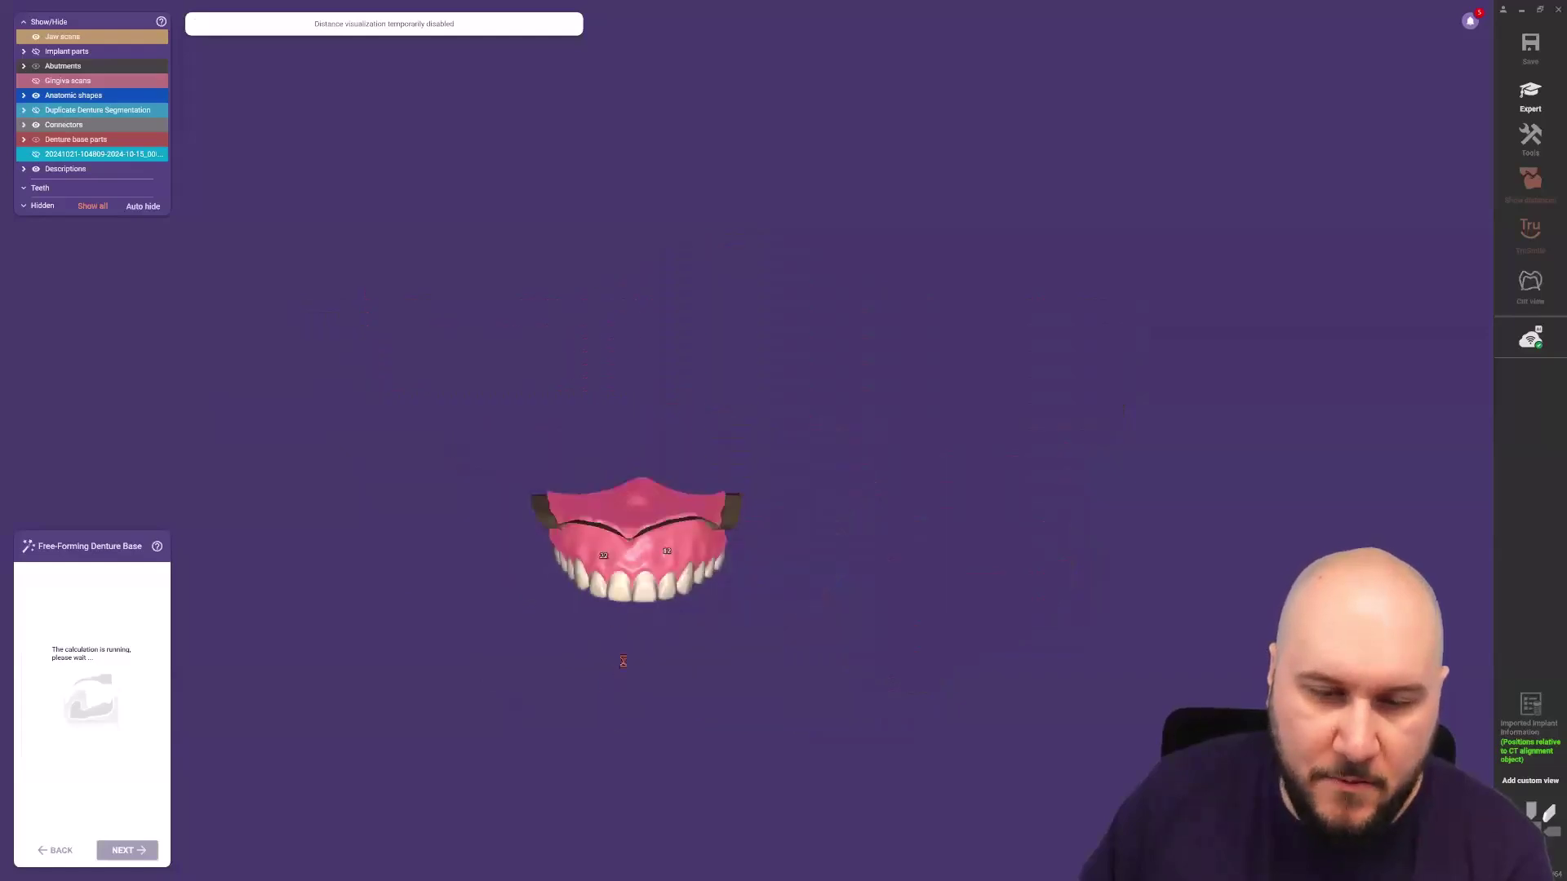
pyautogui.scroll(10, 633, 620)
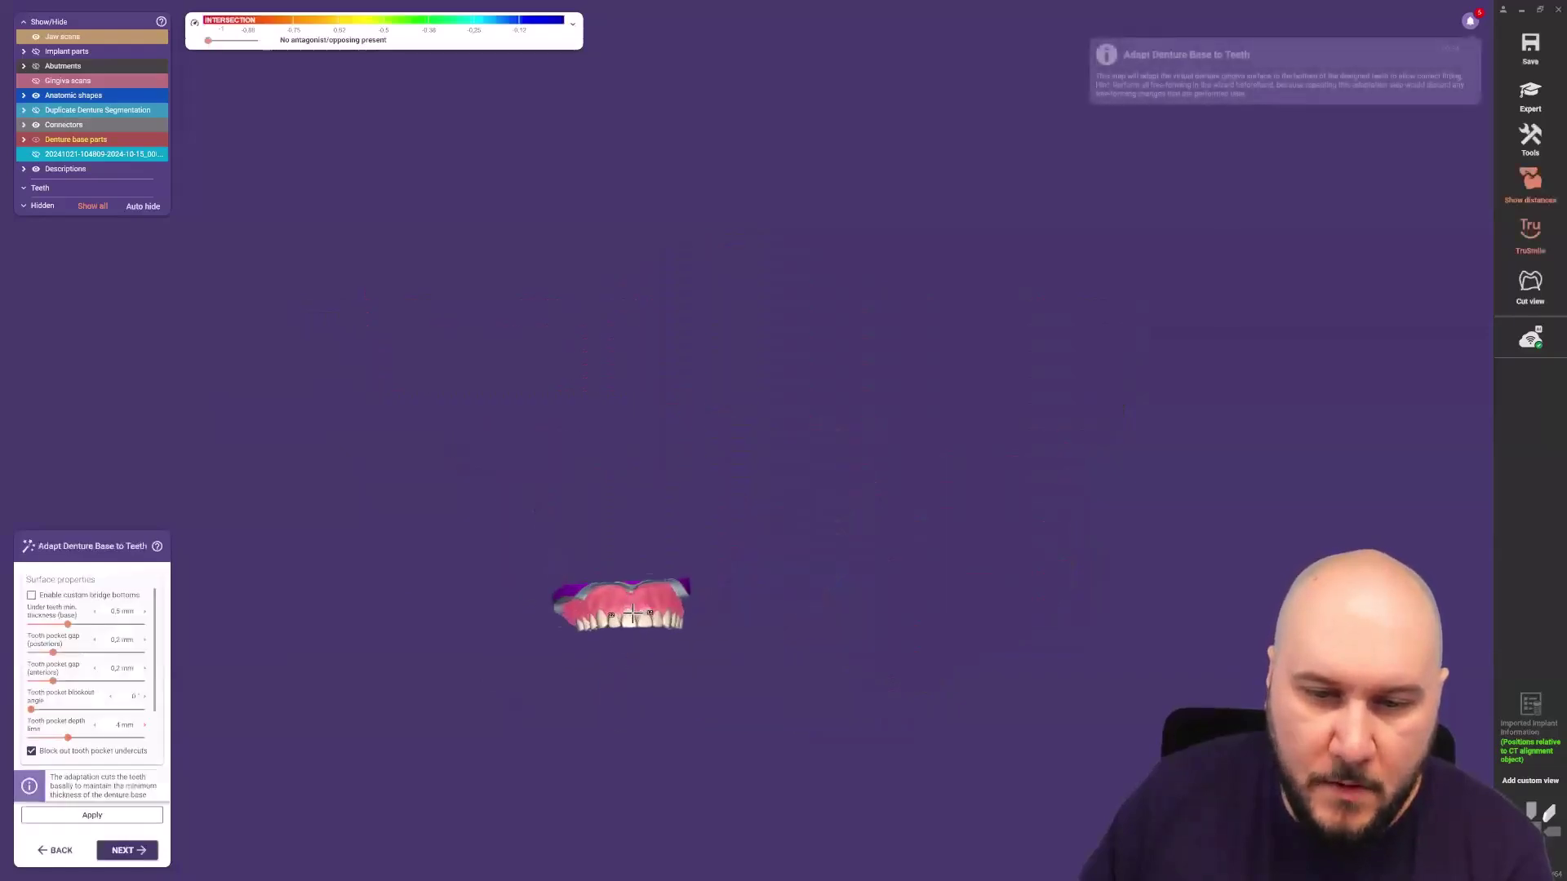
pyautogui.scroll(3, 630, 617)
pyautogui.moveTo(630, 617); pyautogui.dragTo(797, 427, button='middle')
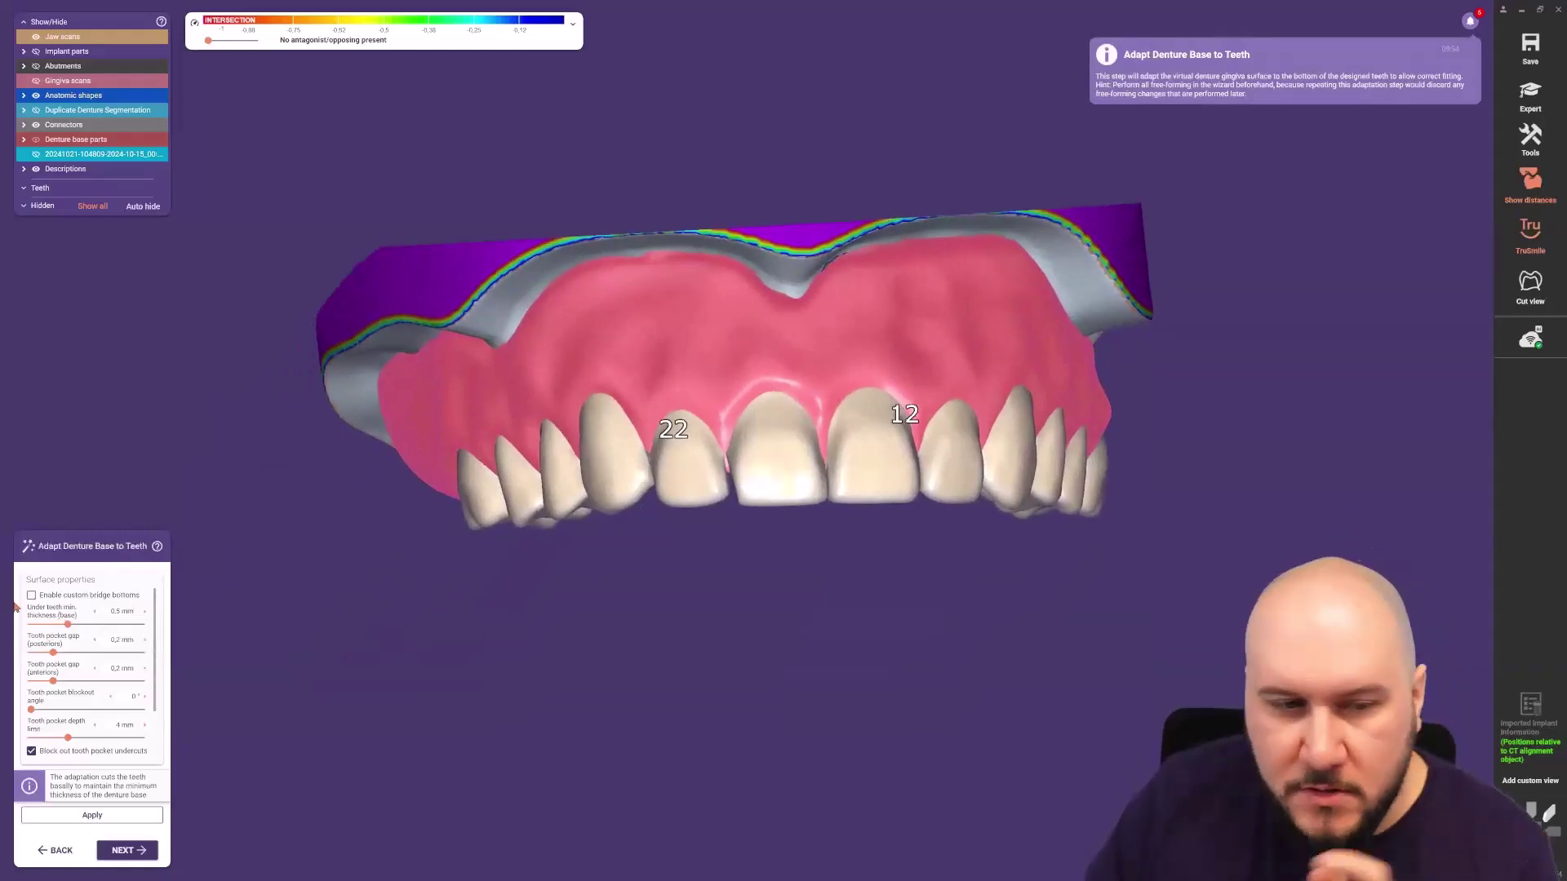
pyautogui.moveTo(69, 624)
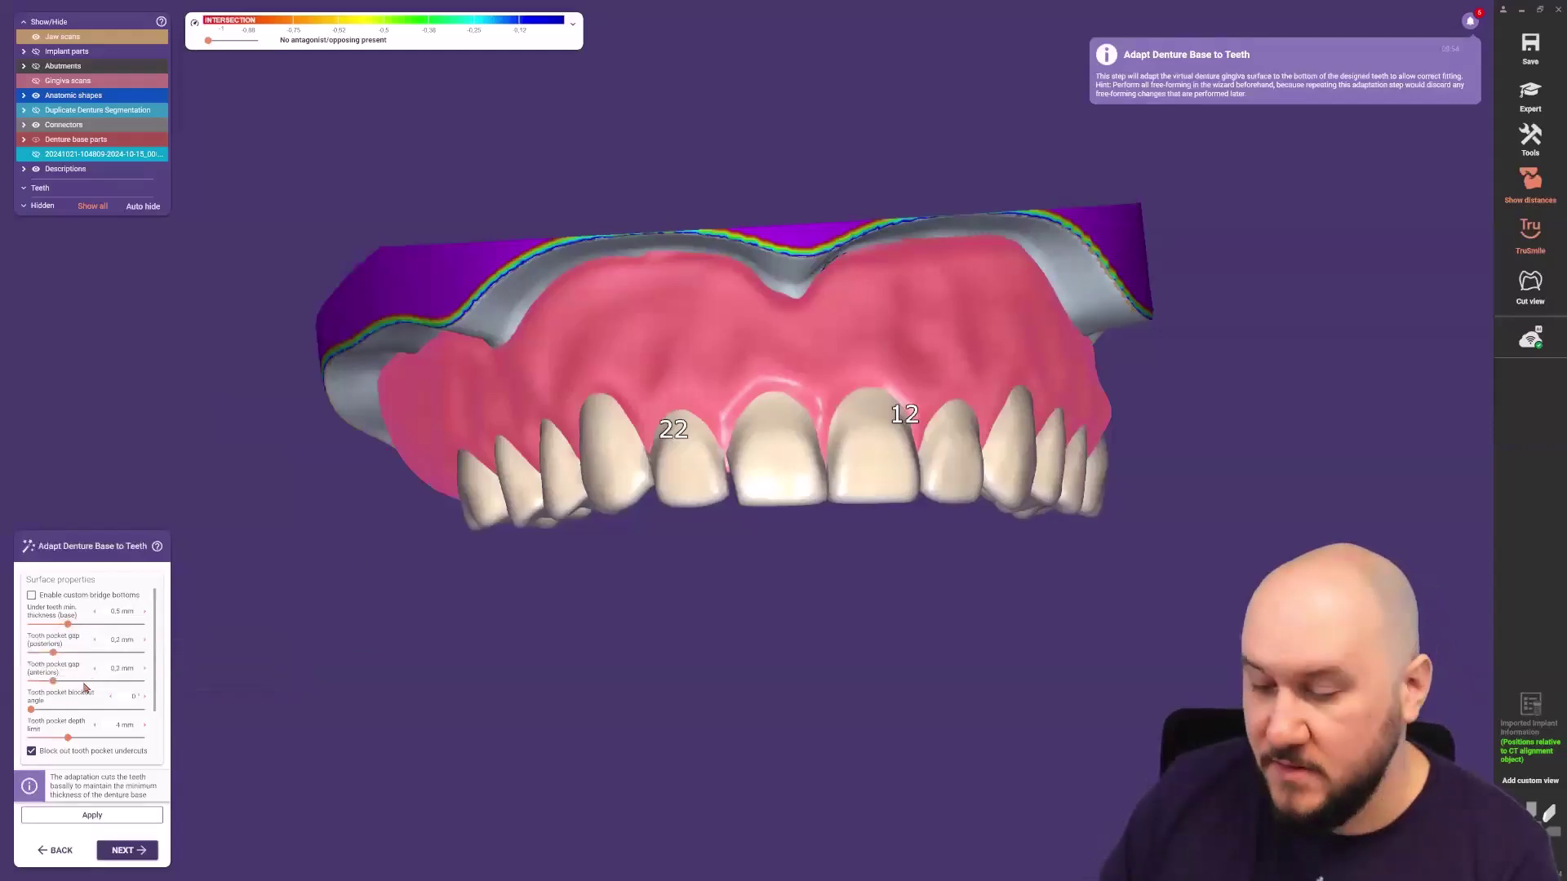
pyautogui.moveTo(85, 687)
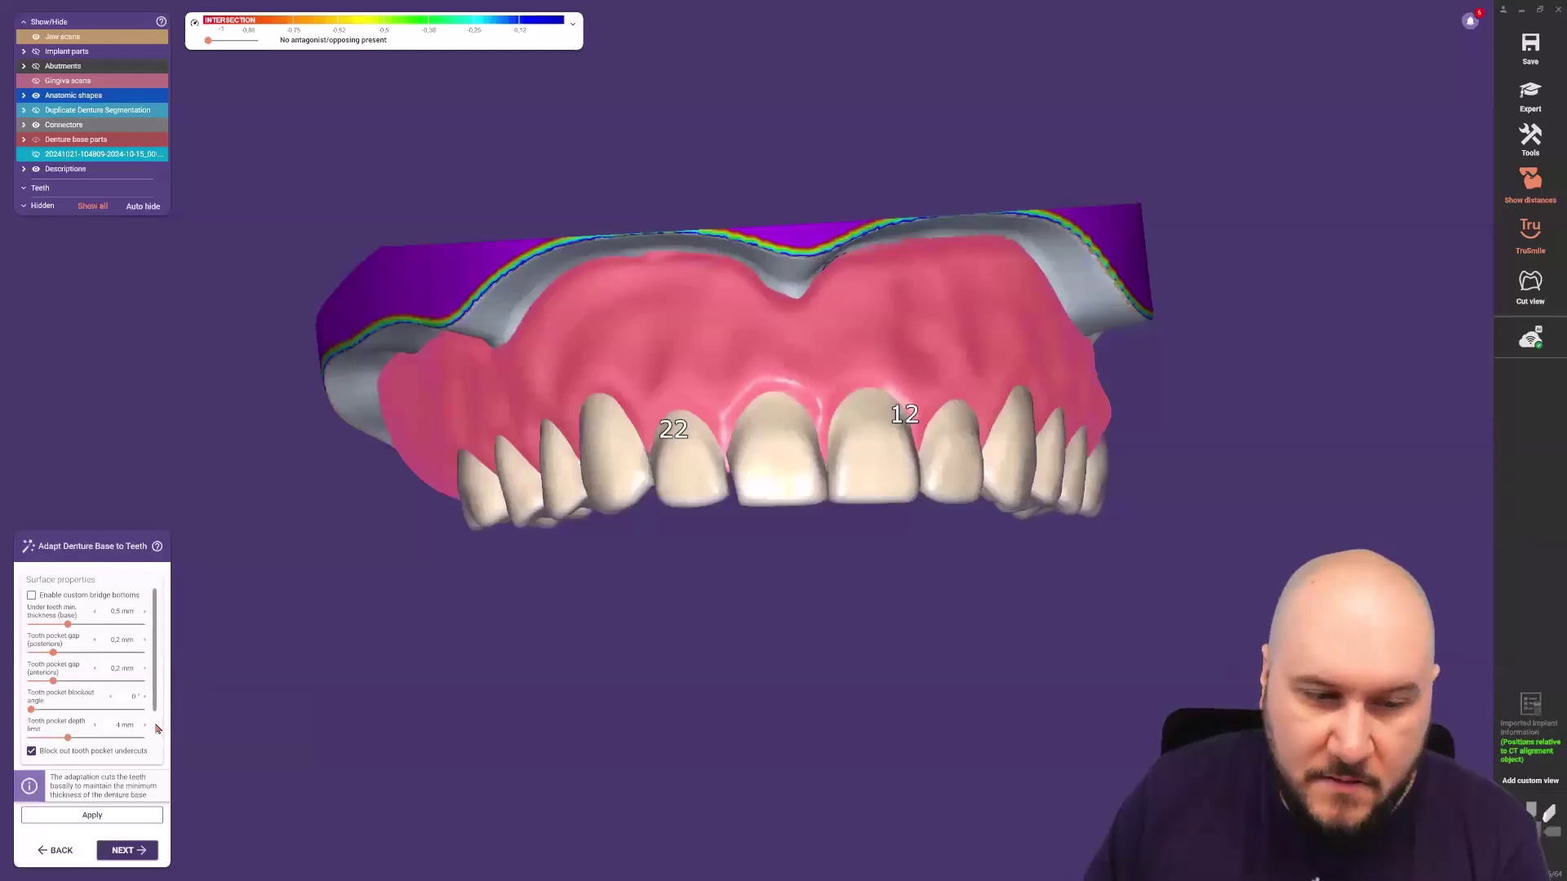
pyautogui.click(142, 852)
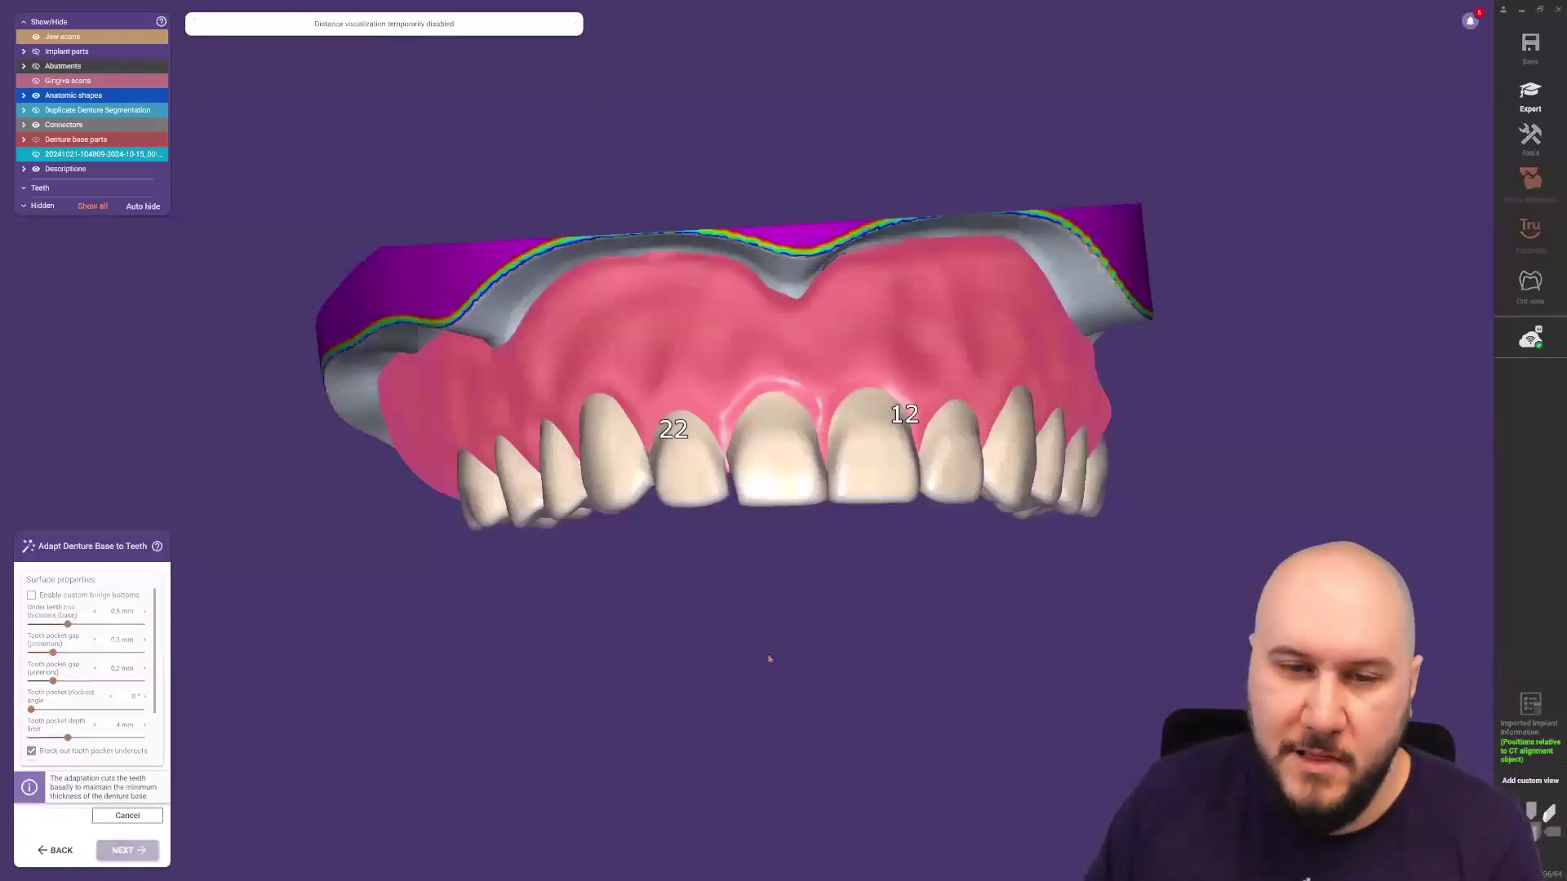
# Examine the adapted and merged denture from the tooth side, the tissue side with the recesses at 12 and 22, and the front.
pyautogui.scroll(-3, 759, 650)
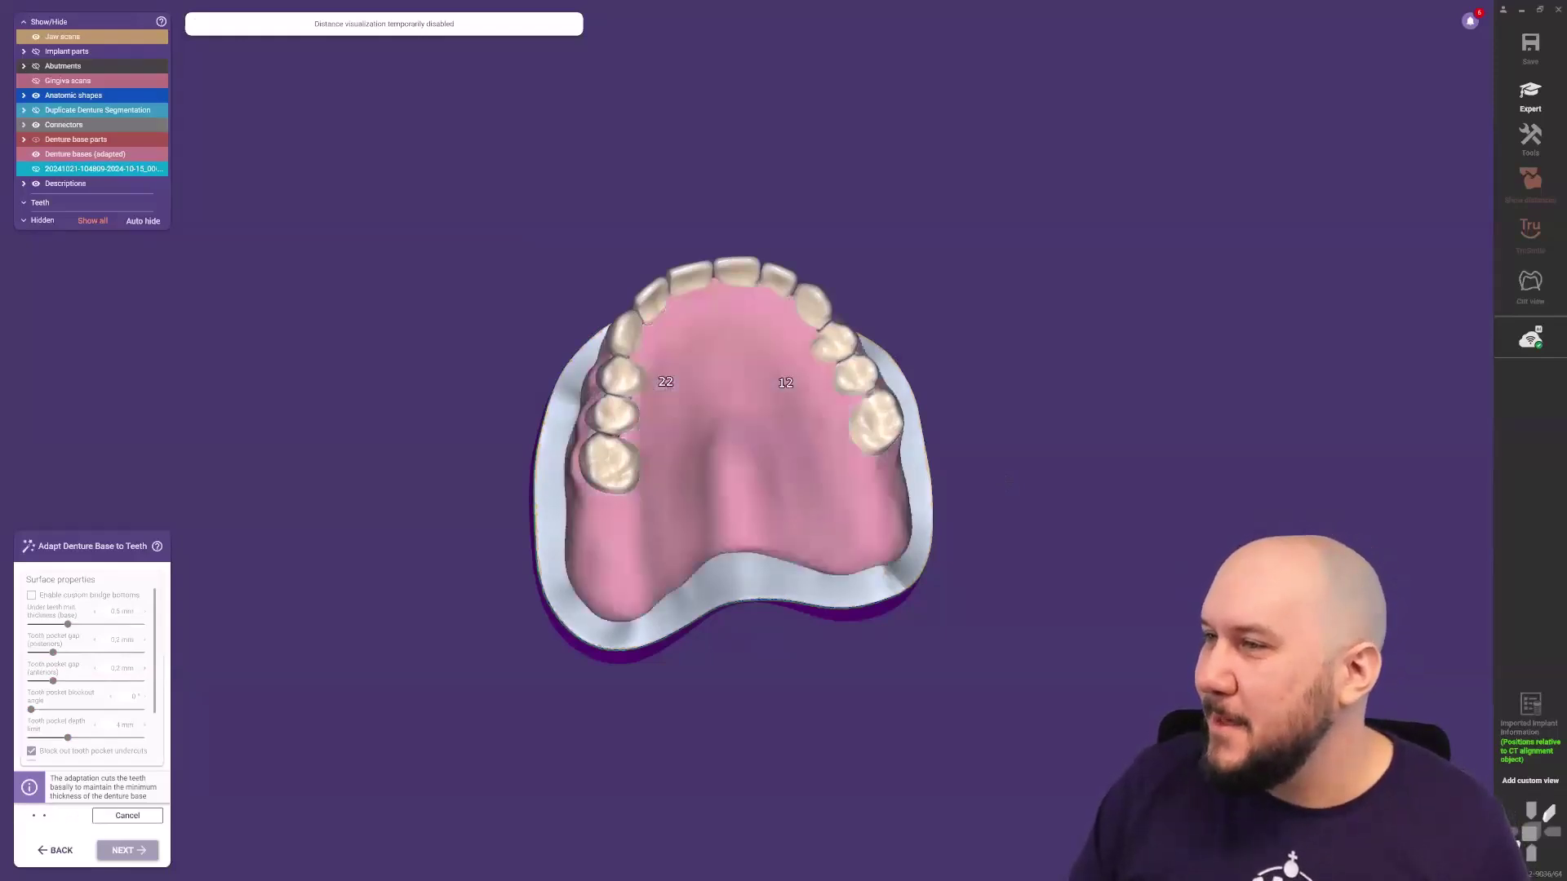
pyautogui.moveTo(719, 425); pyautogui.dragTo(715, 483, button='right')
pyautogui.scroll(3, 752, 492)
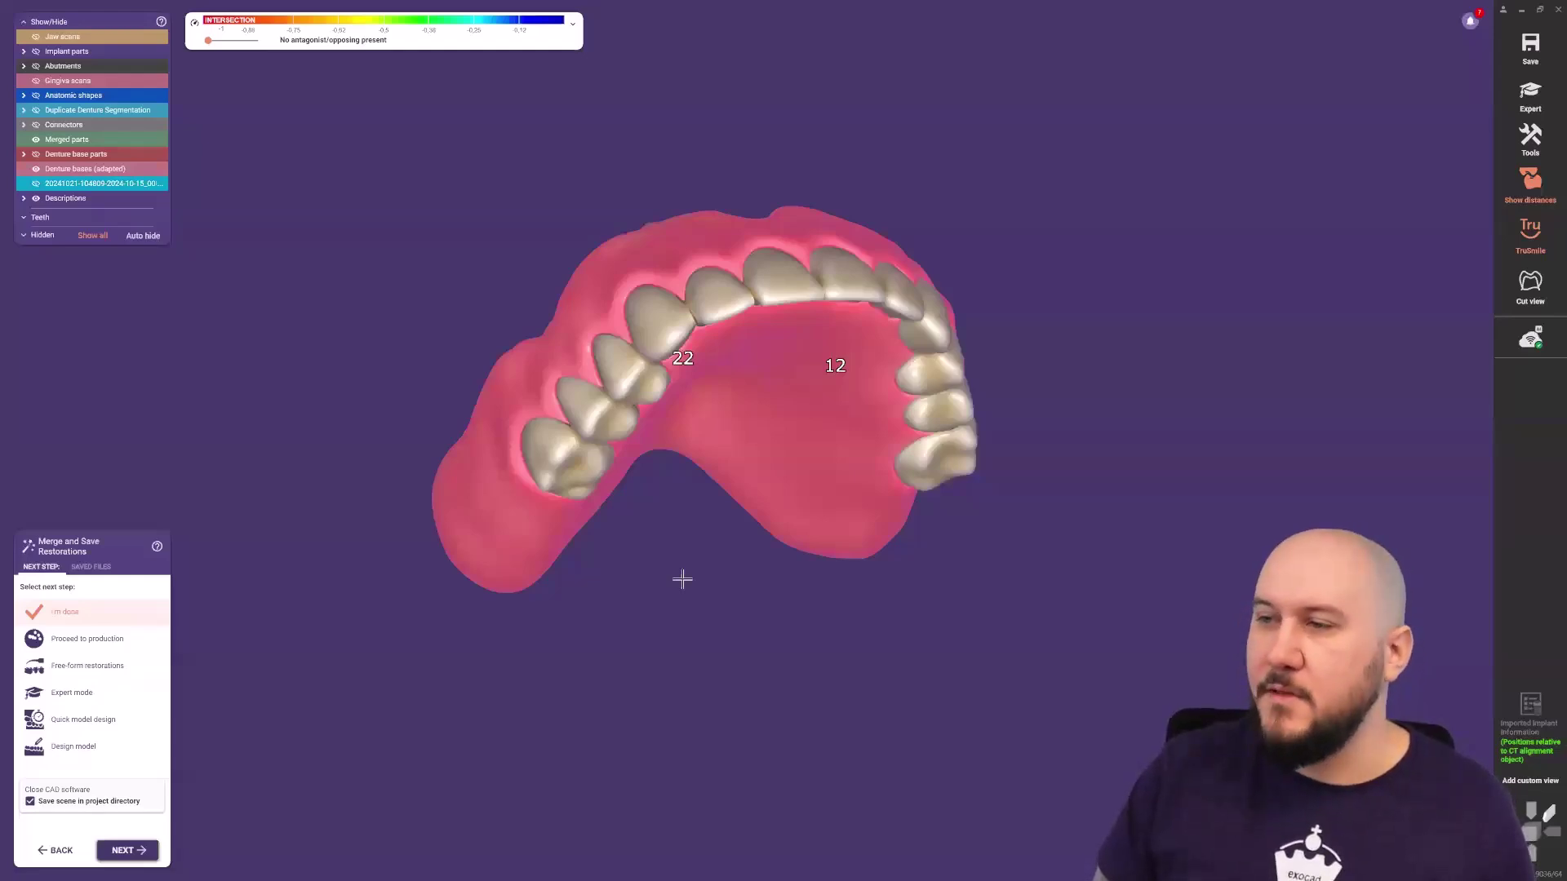
pyautogui.moveTo(683, 580); pyautogui.dragTo(854, 507, button='right')
pyautogui.moveTo(725, 546); pyautogui.dragTo(693, 534, button='right')
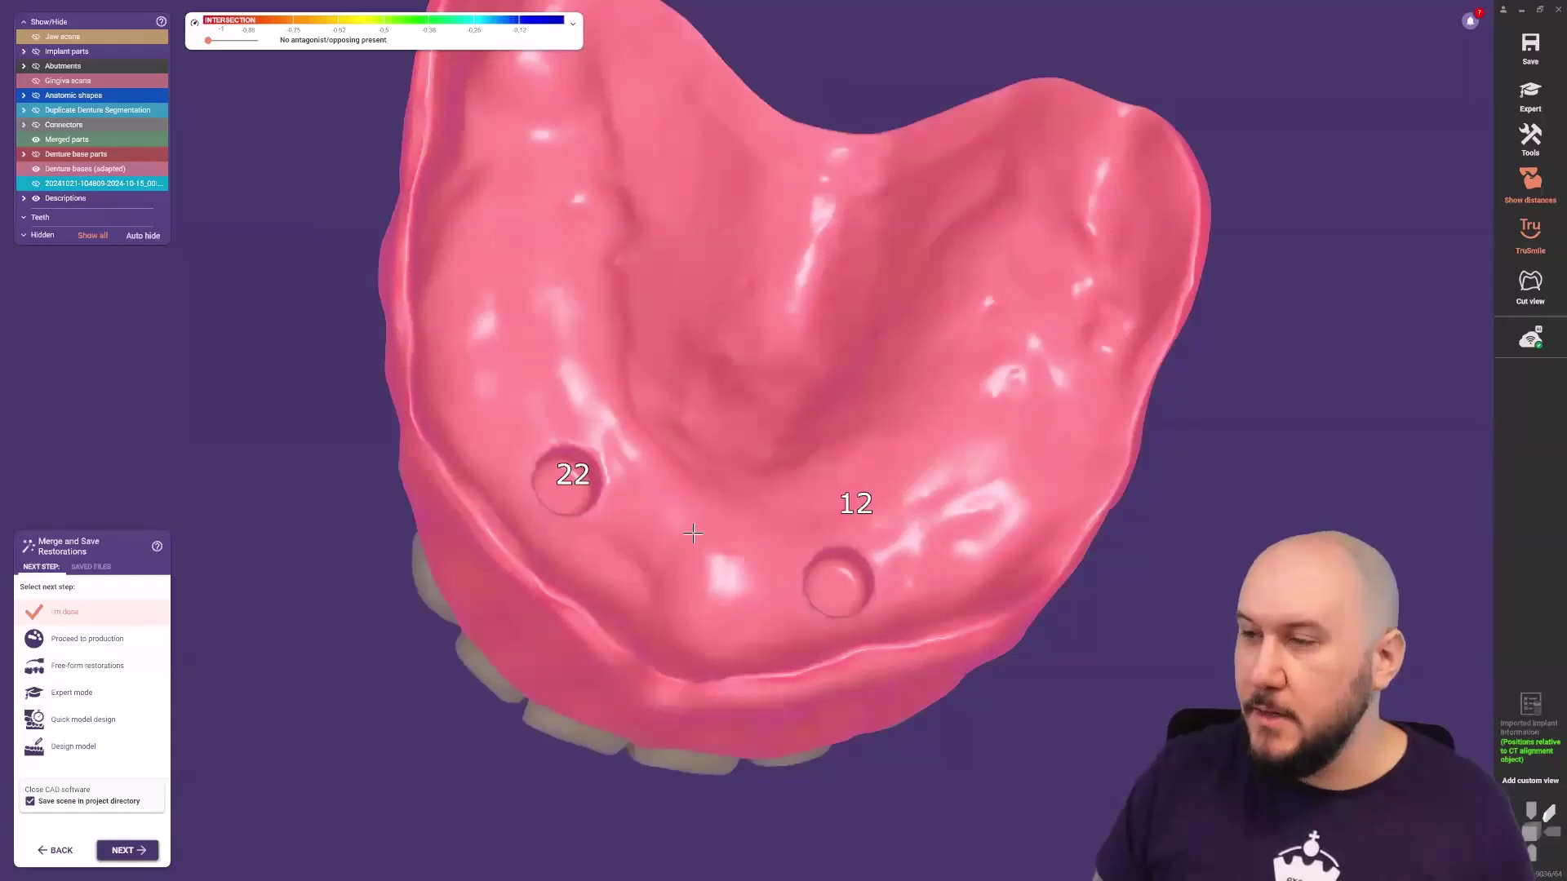
pyautogui.moveTo(675, 534); pyautogui.dragTo(682, 335, button='right')
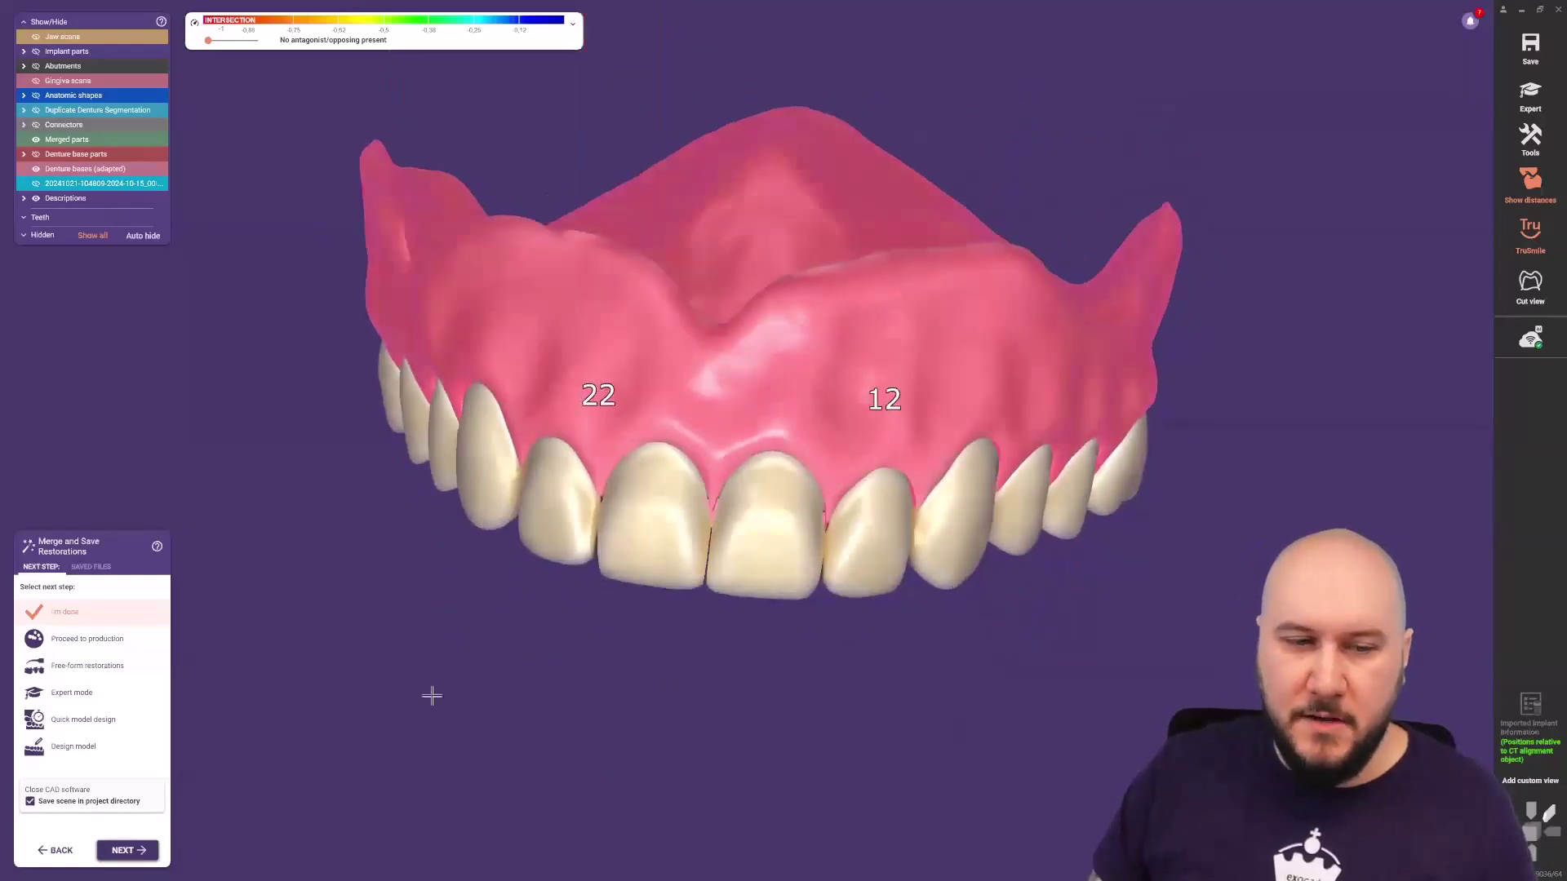
# Finish the denture design as done with the scene saved in the project directory, and start a new project.
pyautogui.click(151, 853)
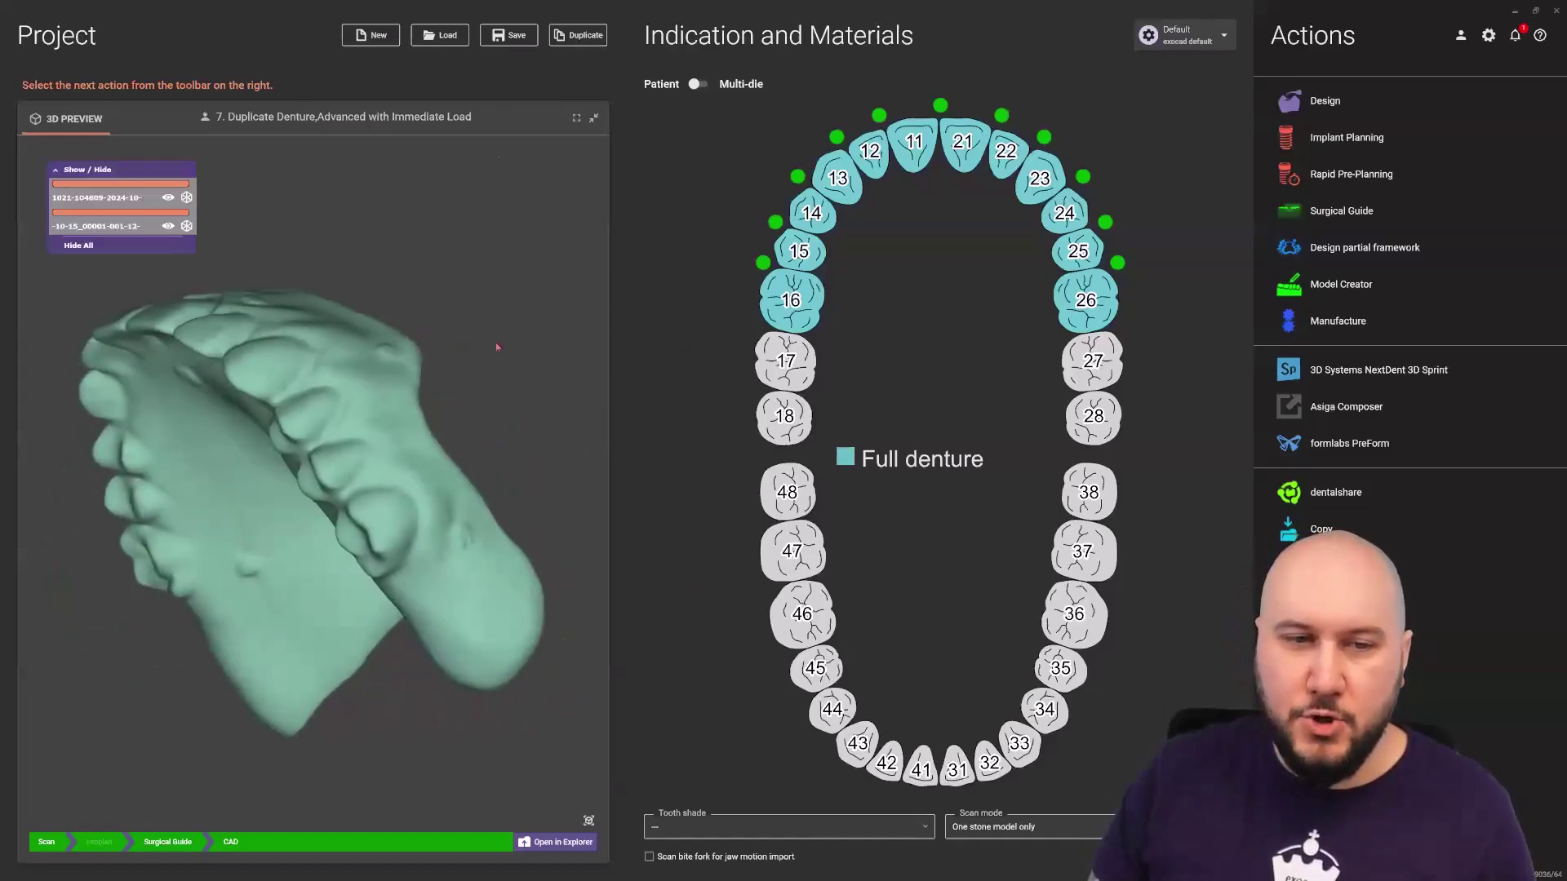
pyautogui.click(369, 36)
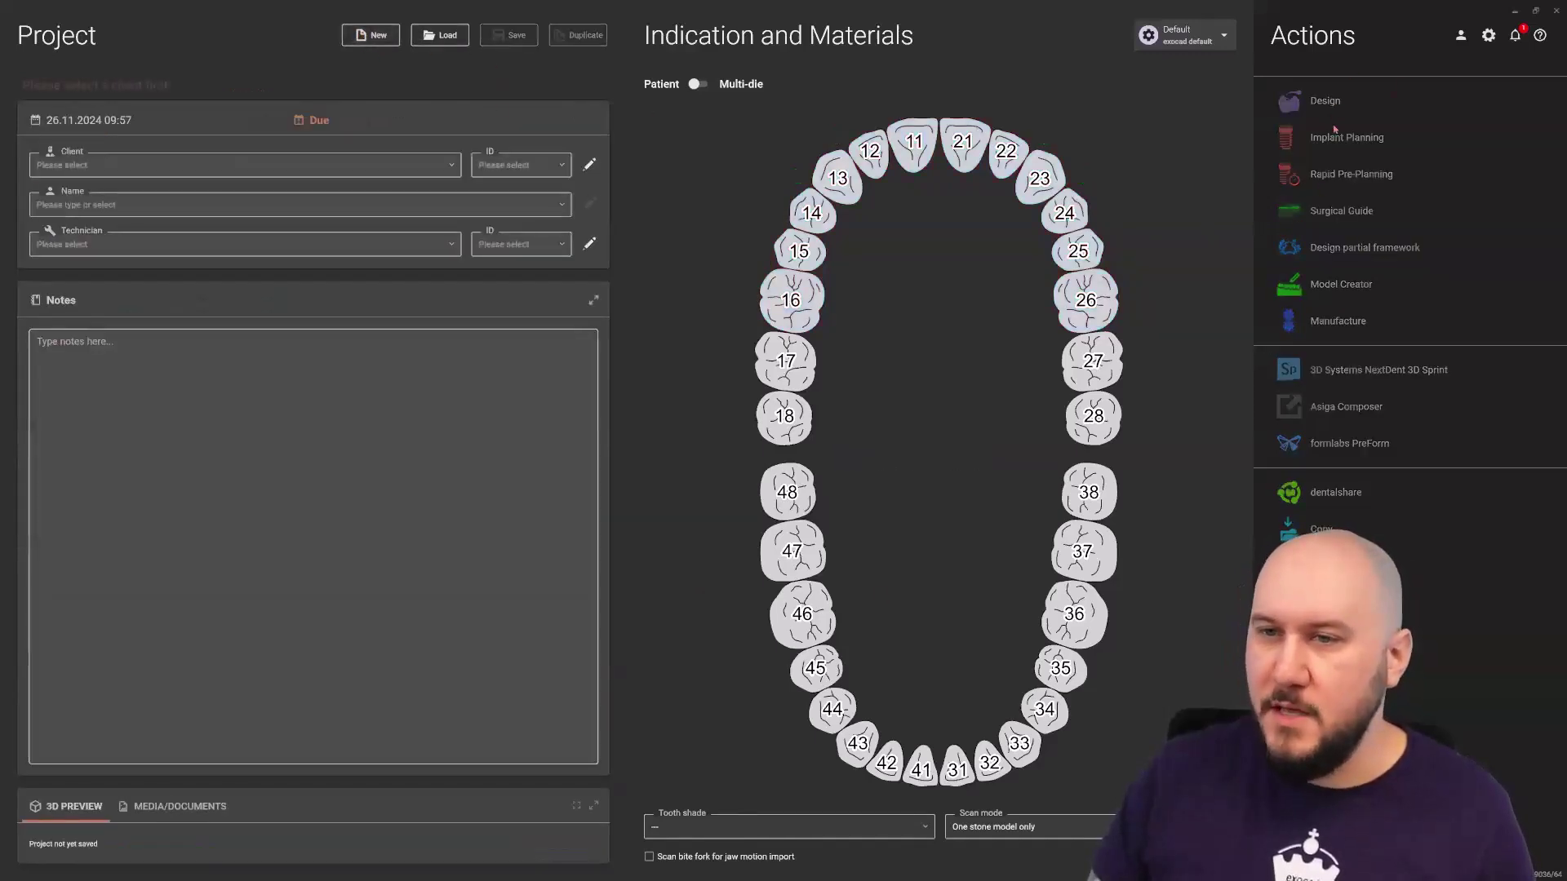